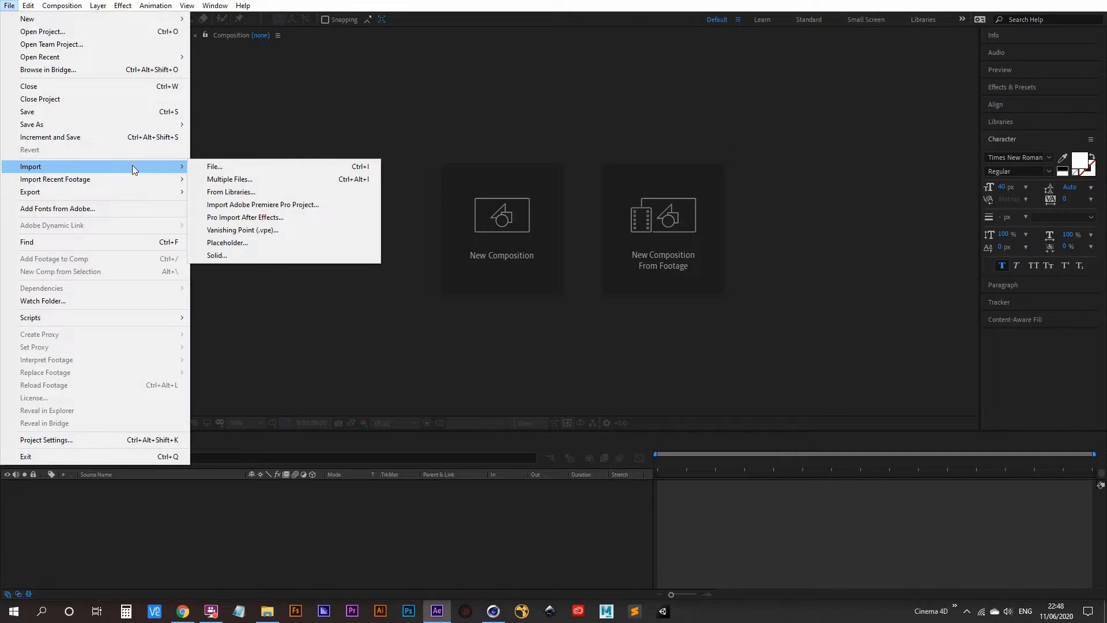
# - Import the video VID_20200519_151924 from the 07-Lake_Dramore folder as footage, checking its frame size and frame rate in the file's properties
pyautogui.click(235, 166)
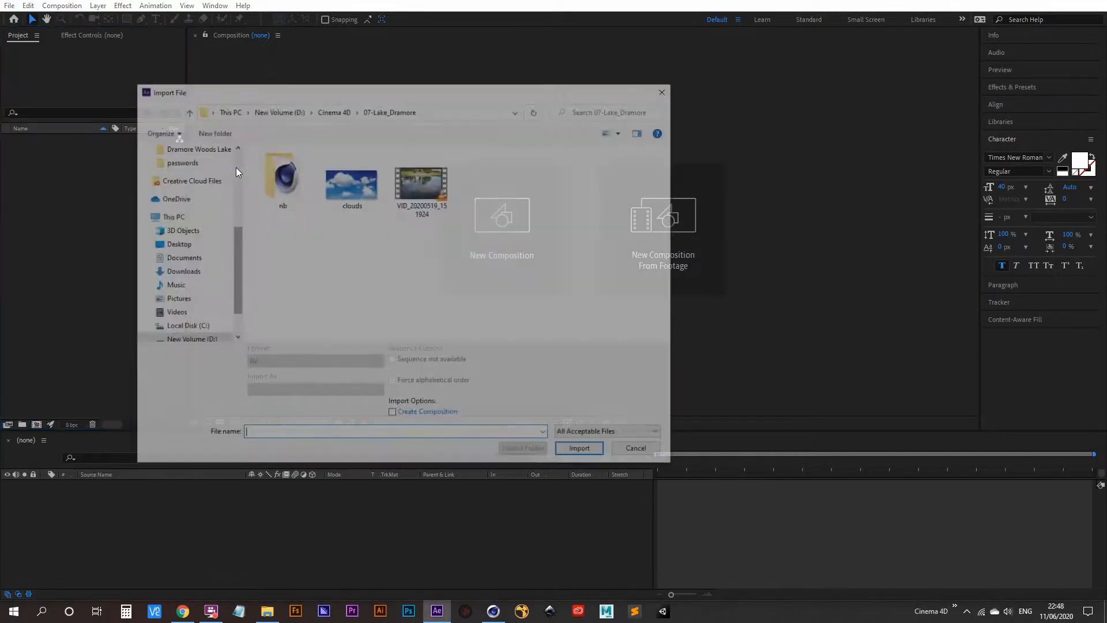
pyautogui.click(422, 186)
pyautogui.rightClick(423, 192)
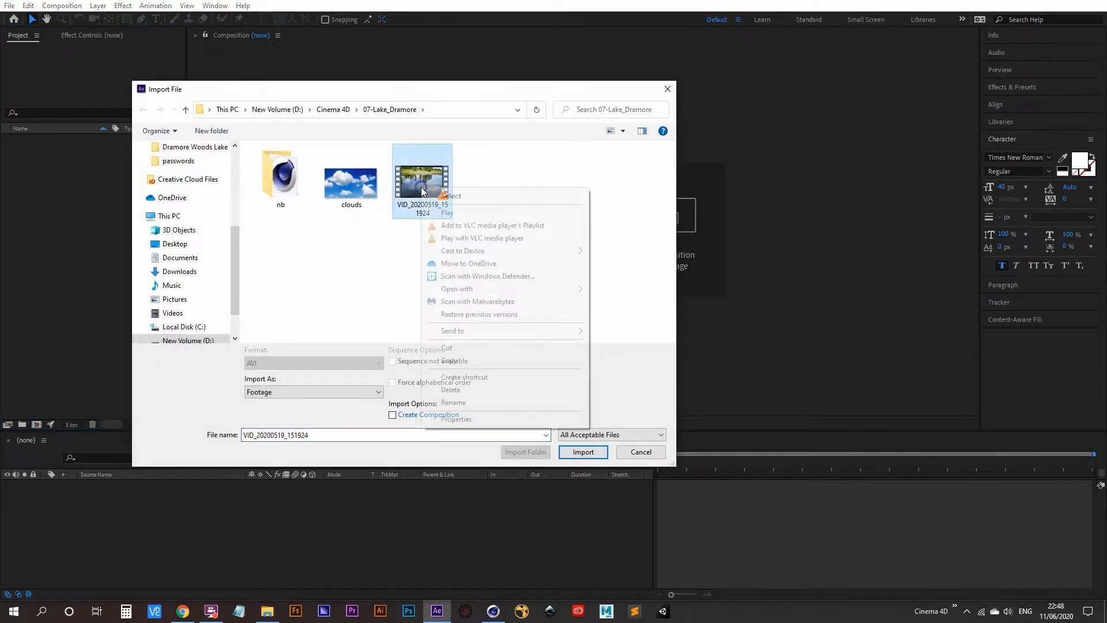
pyautogui.click(455, 419)
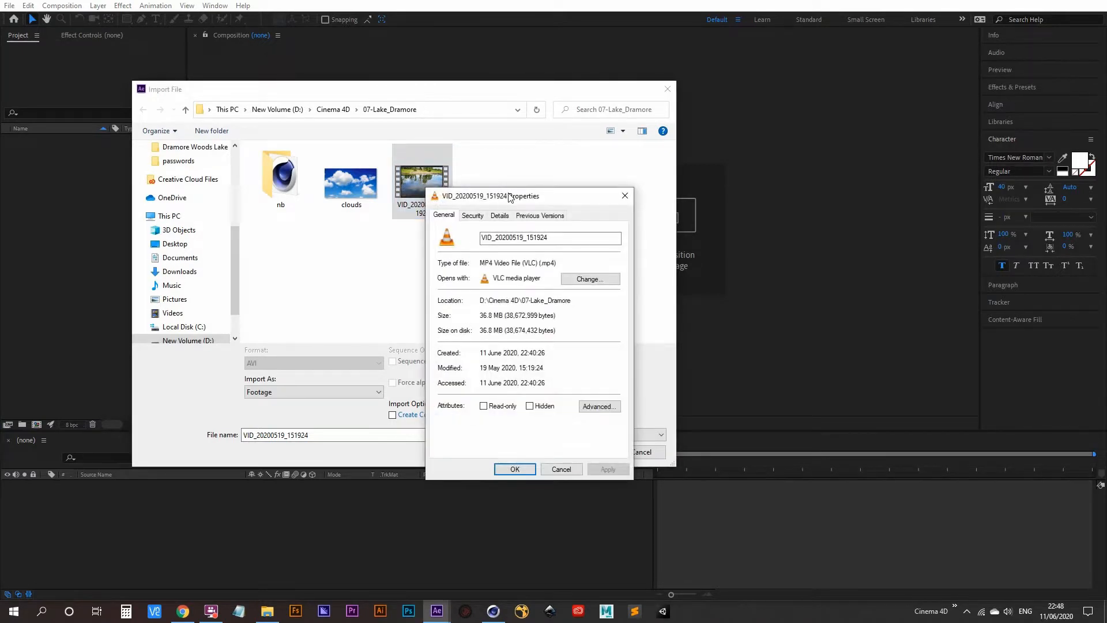
pyautogui.moveTo(510, 197); pyautogui.dragTo(547, 134)
pyautogui.click(538, 152)
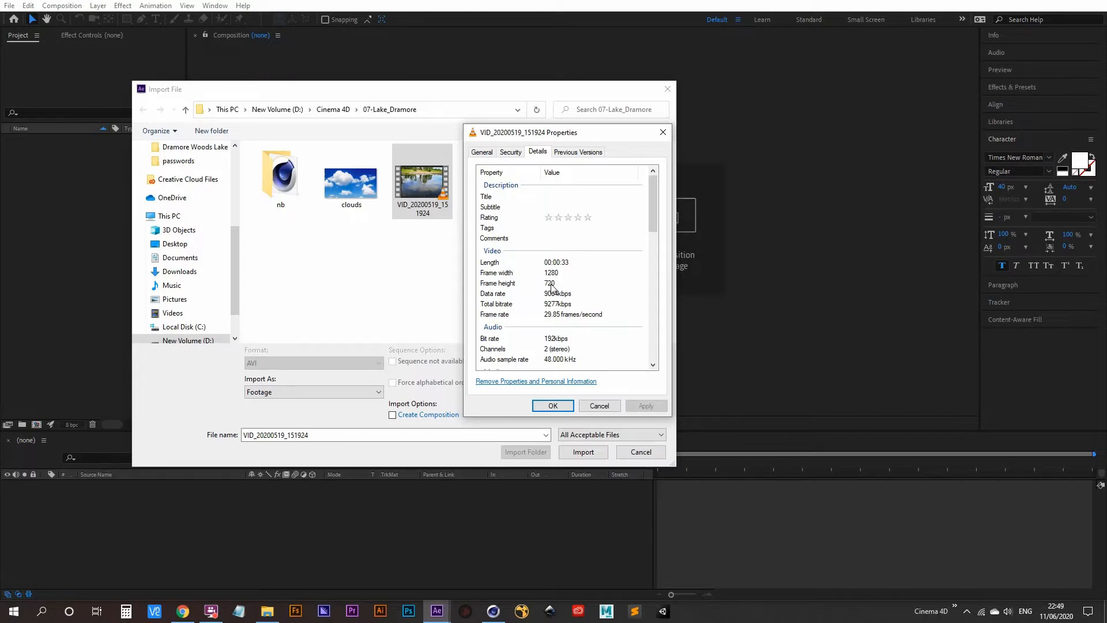
pyautogui.moveTo(651, 200); pyautogui.dragTo(652, 213)
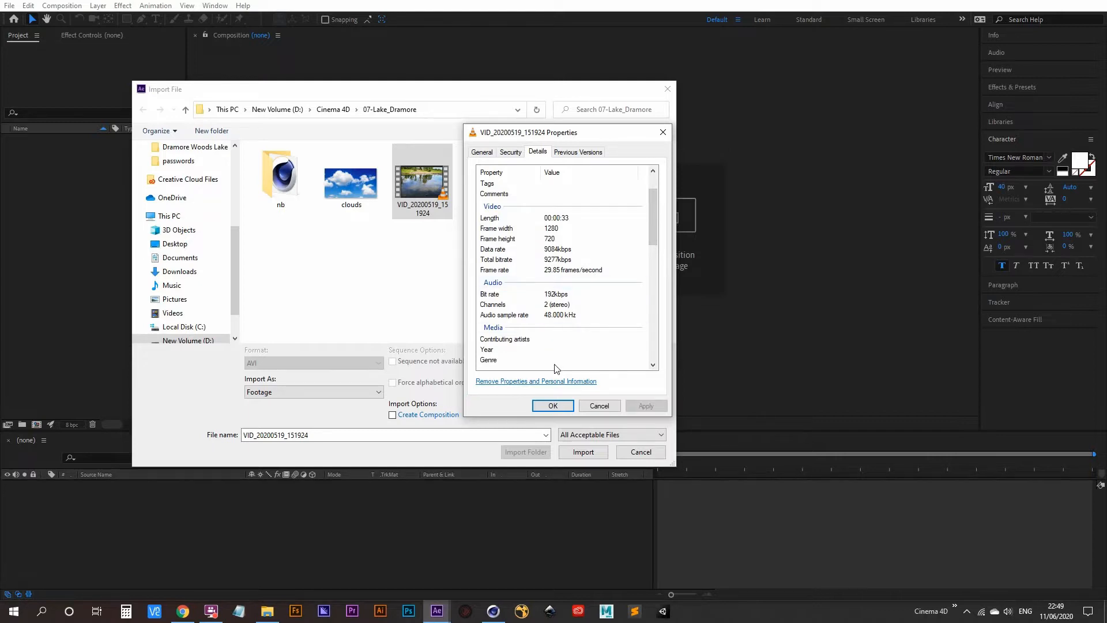
pyautogui.click(552, 406)
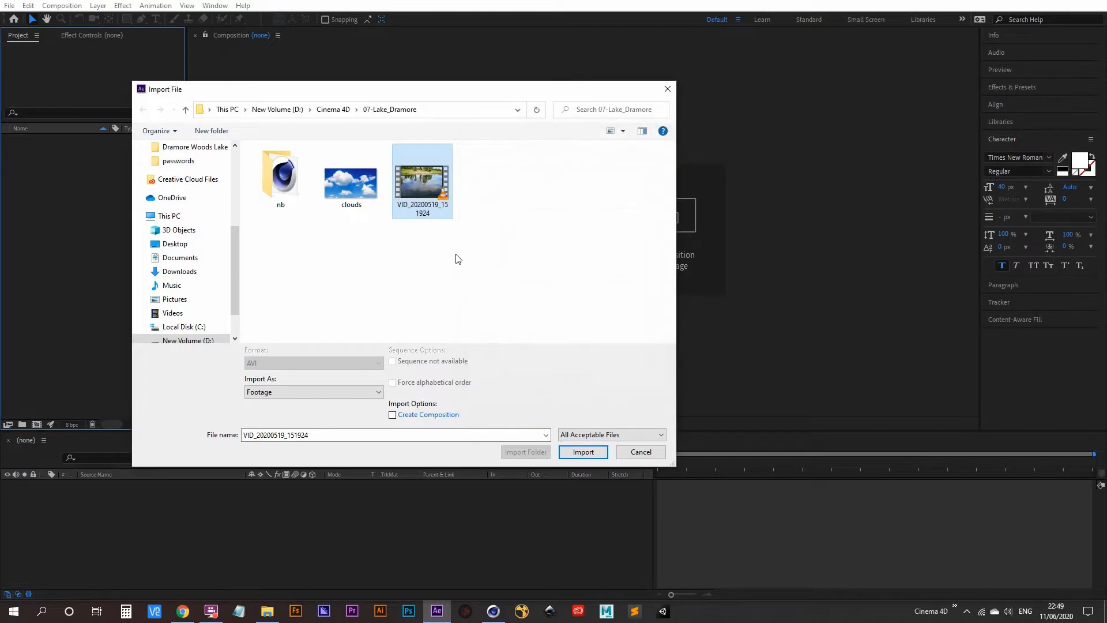
pyautogui.doubleClick(429, 184)
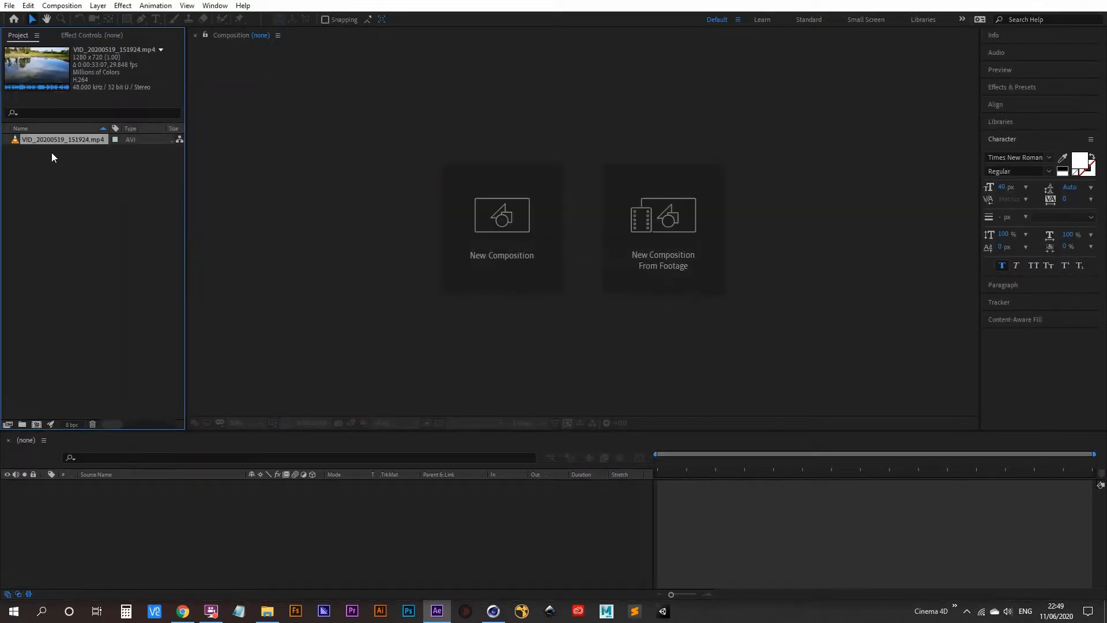
# - Conform the imported lake video's frame rate to 30 frames per second and create a new composition from it
pyautogui.click(9, 6)
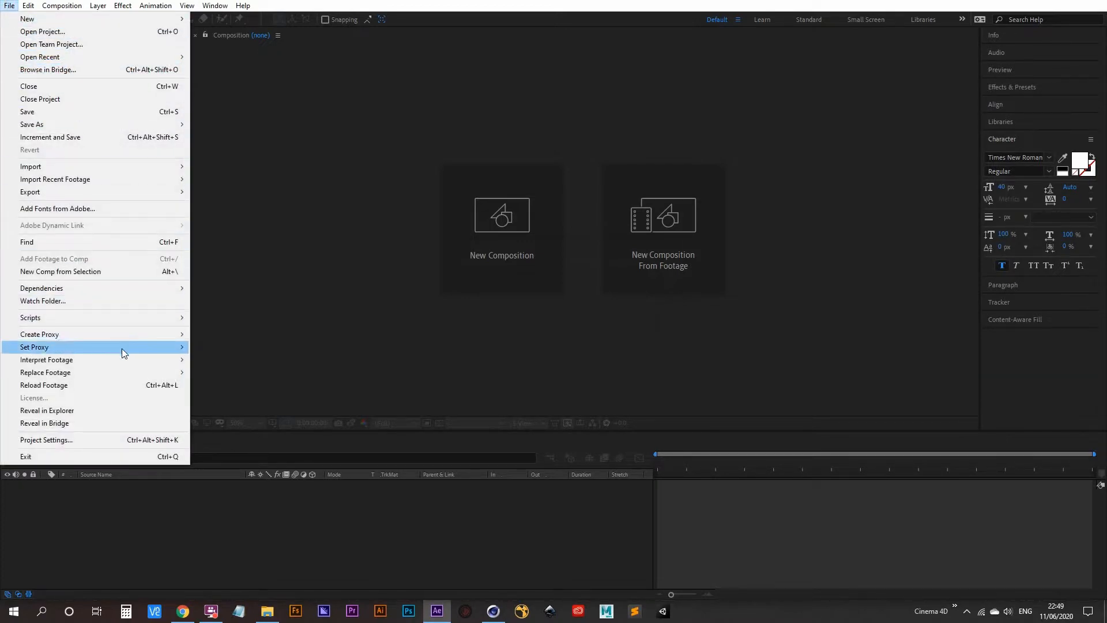
pyautogui.moveTo(146, 358)
pyautogui.click(223, 359)
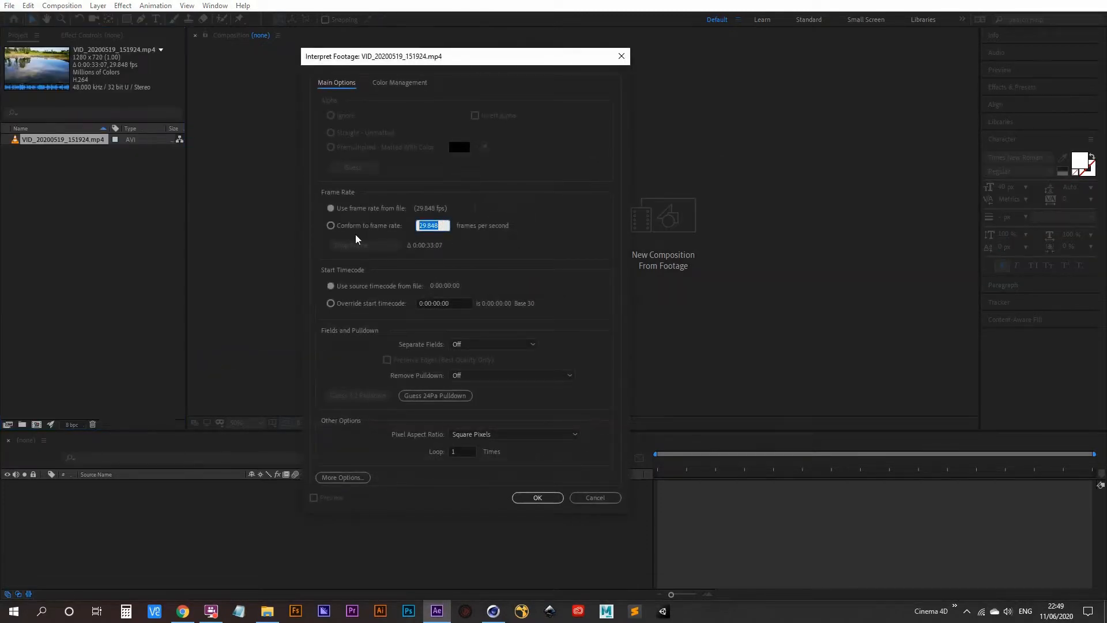
pyautogui.write('30')
pyautogui.press('Return')
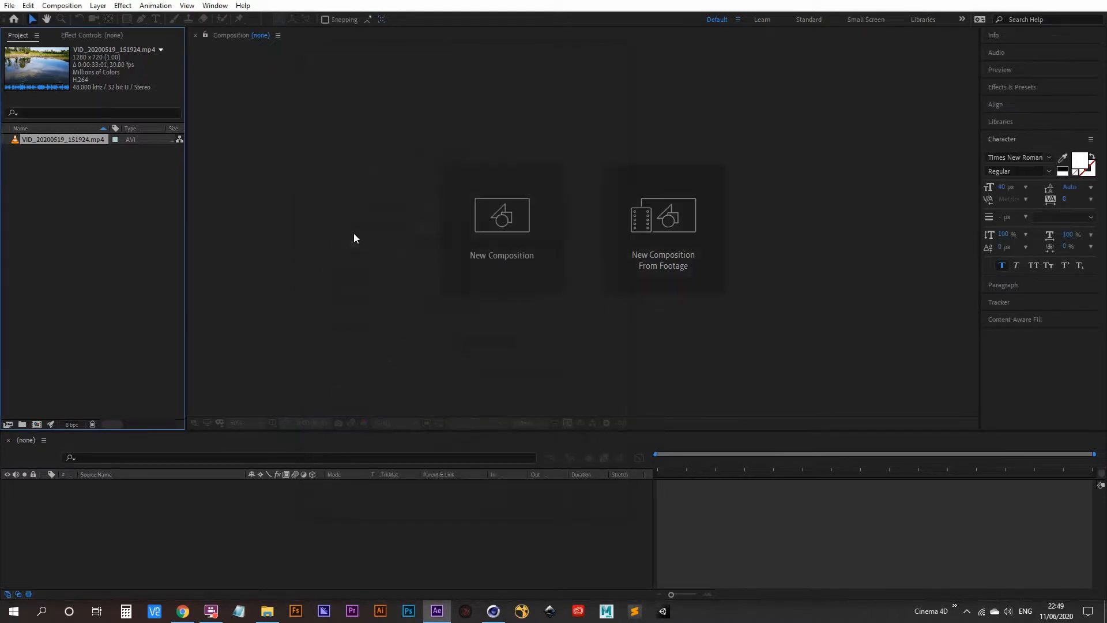
pyautogui.moveTo(41, 139); pyautogui.dragTo(36, 424)
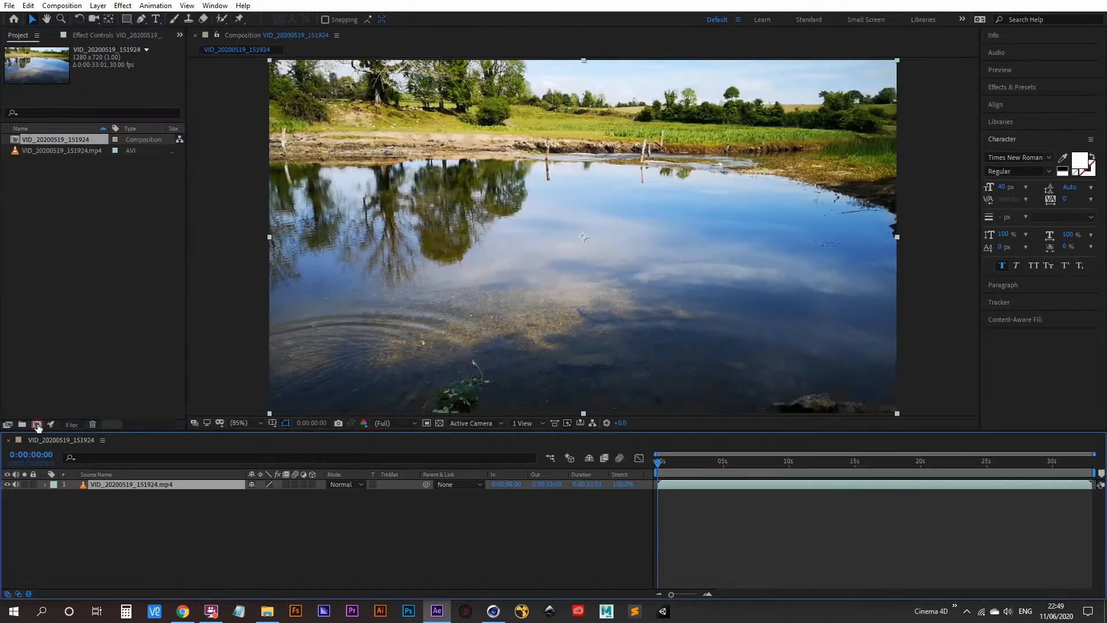
# - Preview the opening of the lake clip and set the work area start at 0:00:07:19
pyautogui.click(659, 465)
pyautogui.moveTo(659, 465); pyautogui.dragTo(741, 462)
pyautogui.press('space')
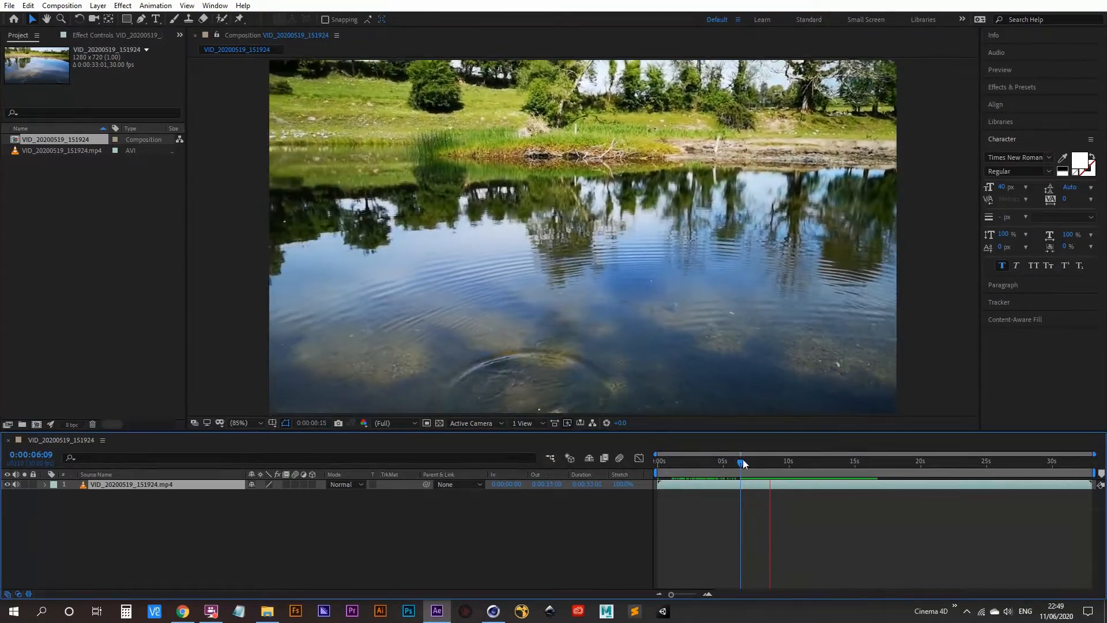
pyautogui.moveTo(739, 463)
pyautogui.mouseDown()
pyautogui.moveTo(727, 464)
pyautogui.moveTo(756, 461)
pyautogui.mouseUp()
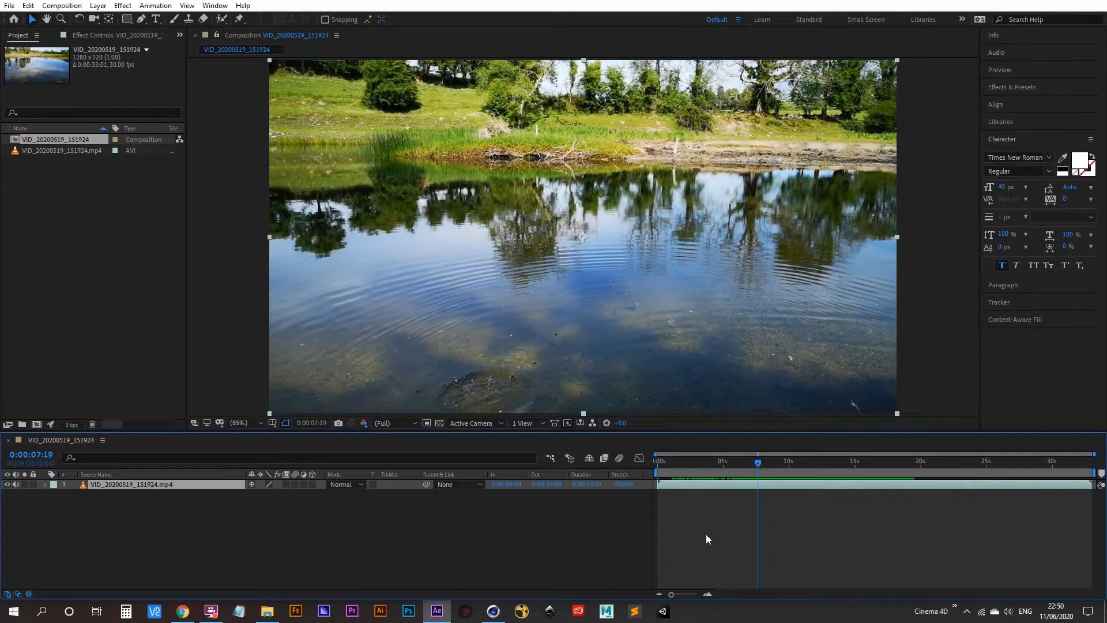
pyautogui.press('b')
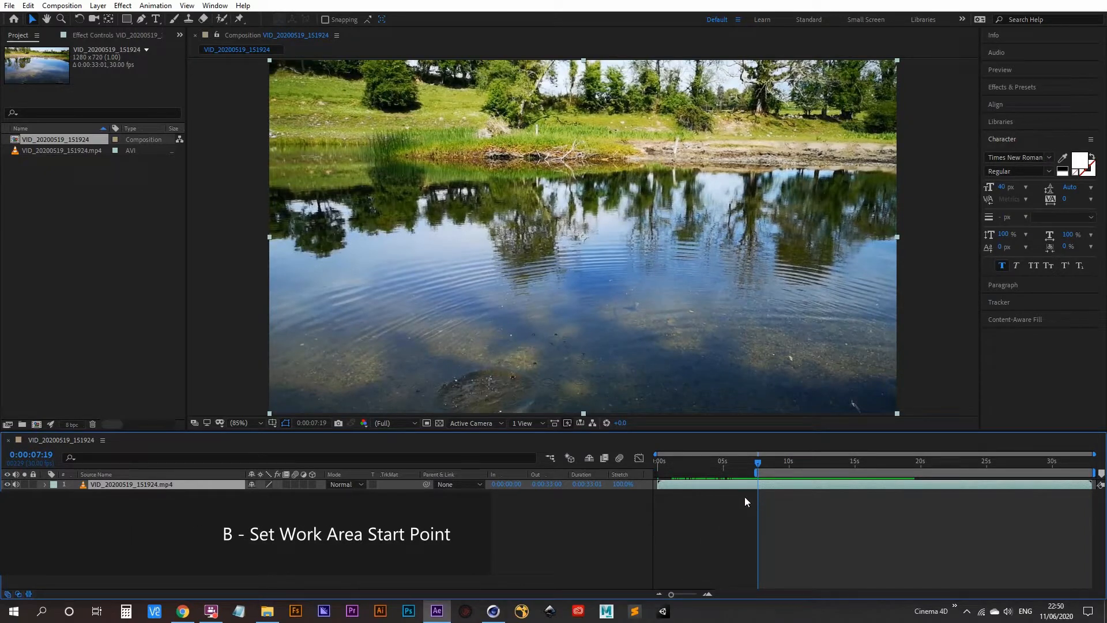
# - Trim the composition to the work area
pyautogui.click(757, 463)
pyautogui.moveTo(758, 463); pyautogui.dragTo(819, 467)
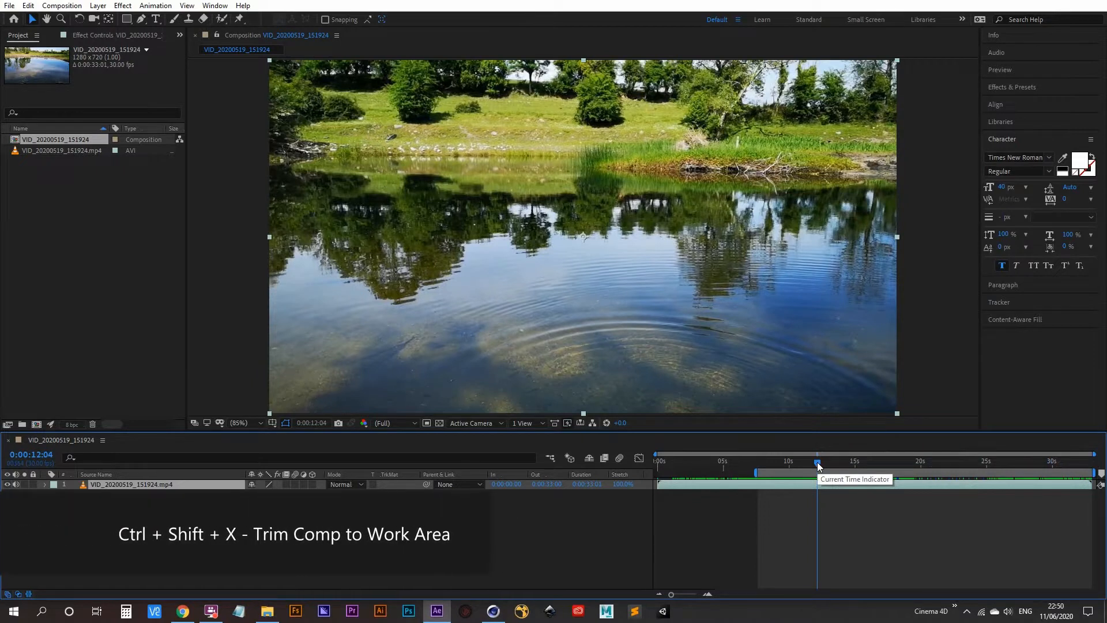
pyautogui.hotkey('ctrl', 'shift', 'x')
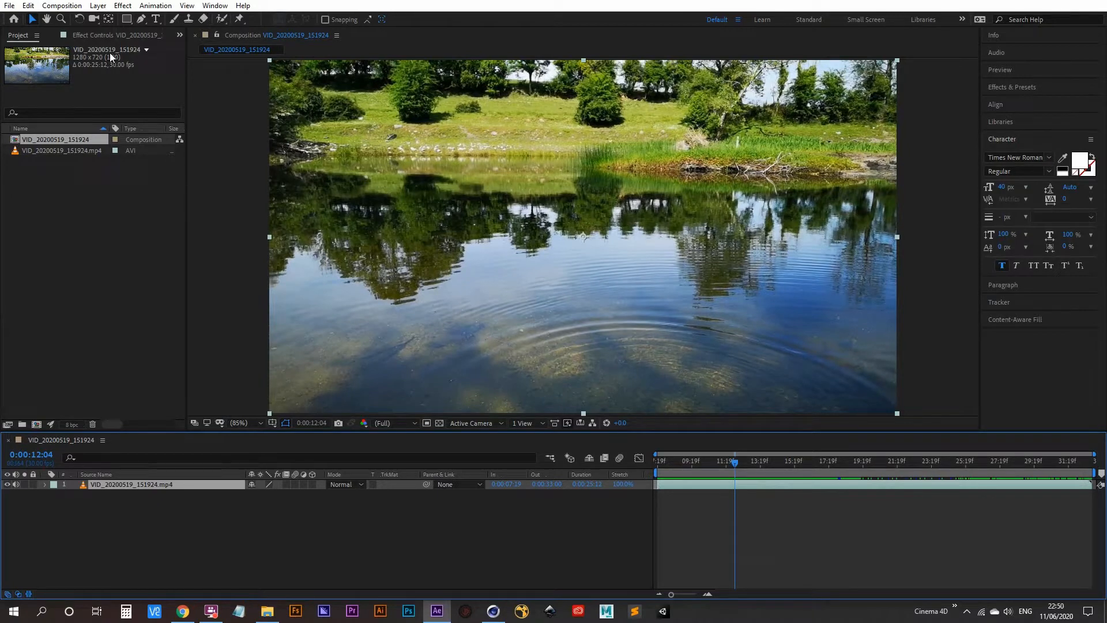
pyautogui.click(72, 7)
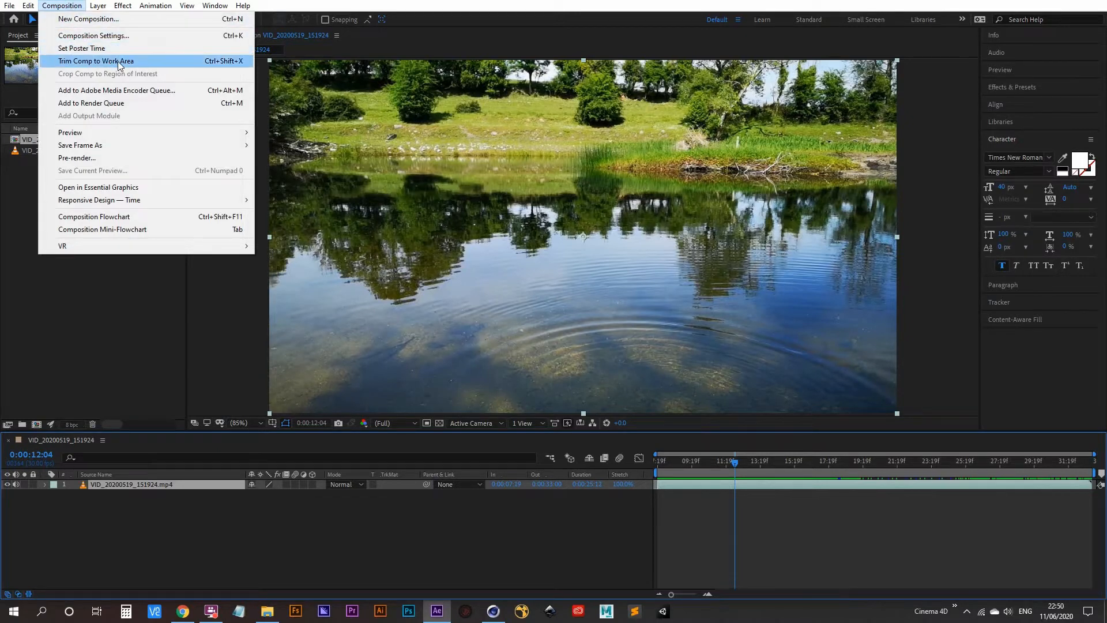
pyautogui.click(60, 7)
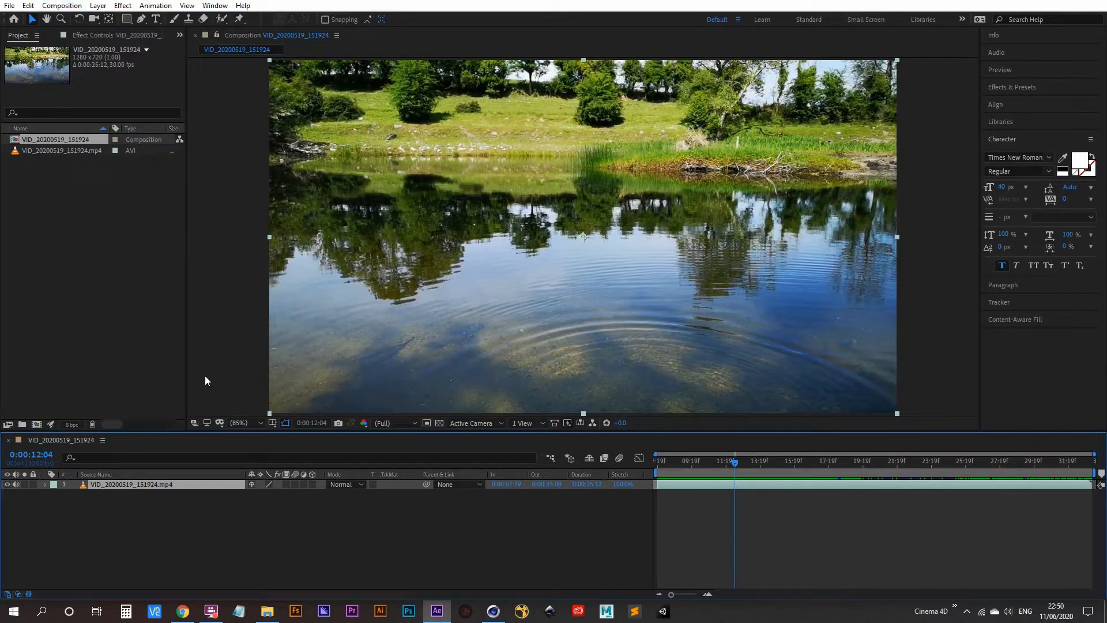
# - Mute the footage layer's audio and play back the trimmed composition from its start
pyautogui.moveTo(734, 463); pyautogui.dragTo(511, 460)
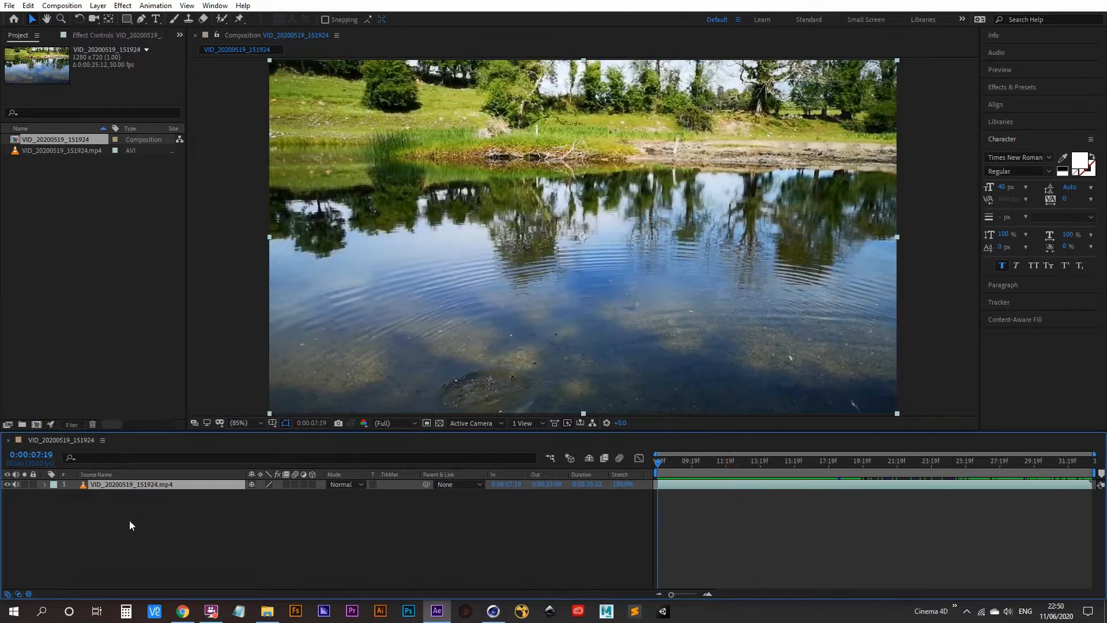
pyautogui.click(16, 485)
pyautogui.press('space')
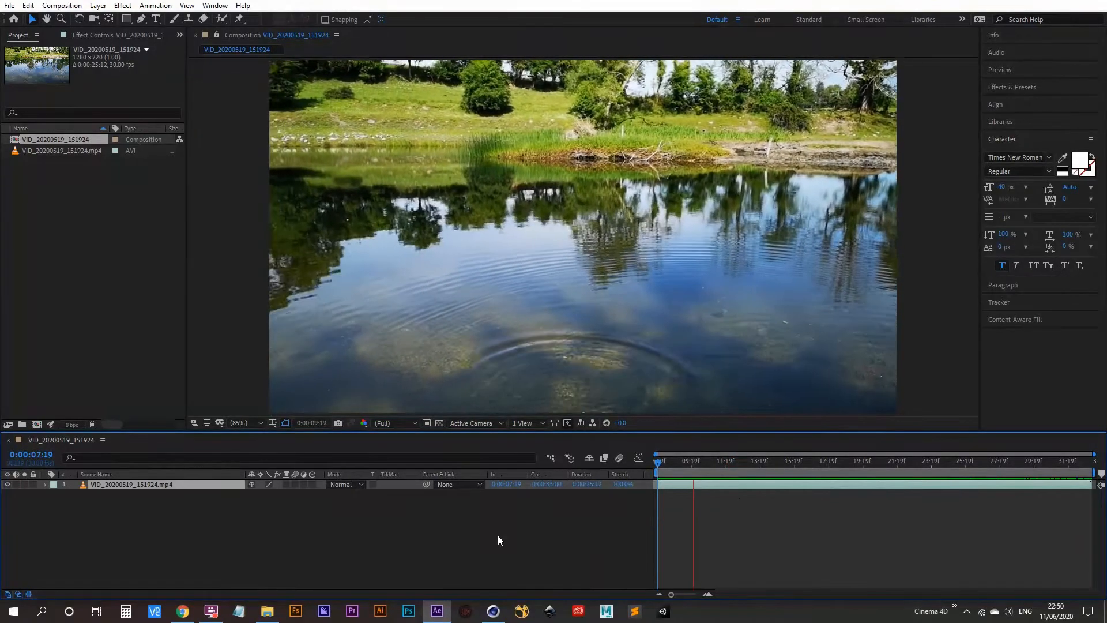
pyautogui.moveTo(659, 462)
pyautogui.mouseDown()
pyautogui.moveTo(669, 459)
pyautogui.moveTo(651, 461)
pyautogui.mouseUp()
pyautogui.press('space')
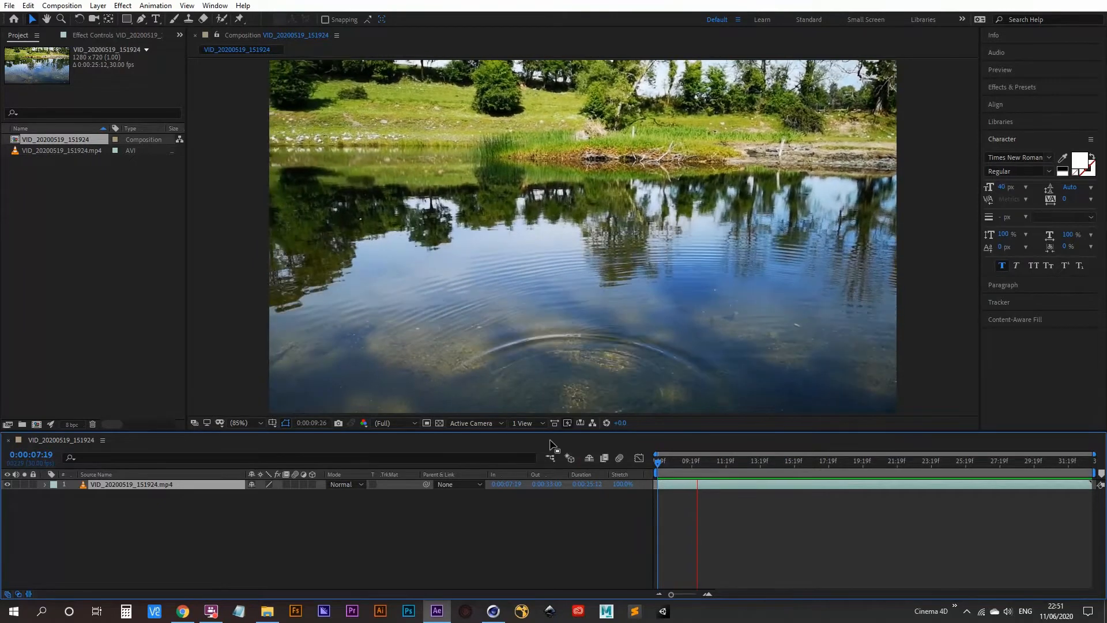
# - Set the work area start at 0:00:08:24 and trim the composition to it
pyautogui.click(661, 460)
pyautogui.moveTo(661, 459); pyautogui.dragTo(678, 455)
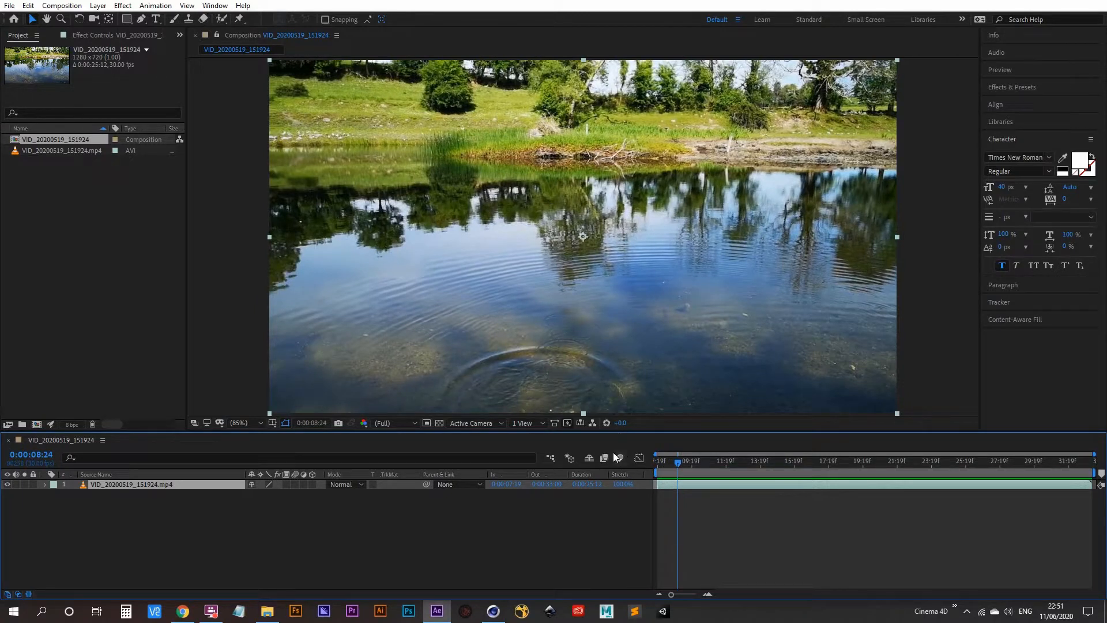
pyautogui.press('b')
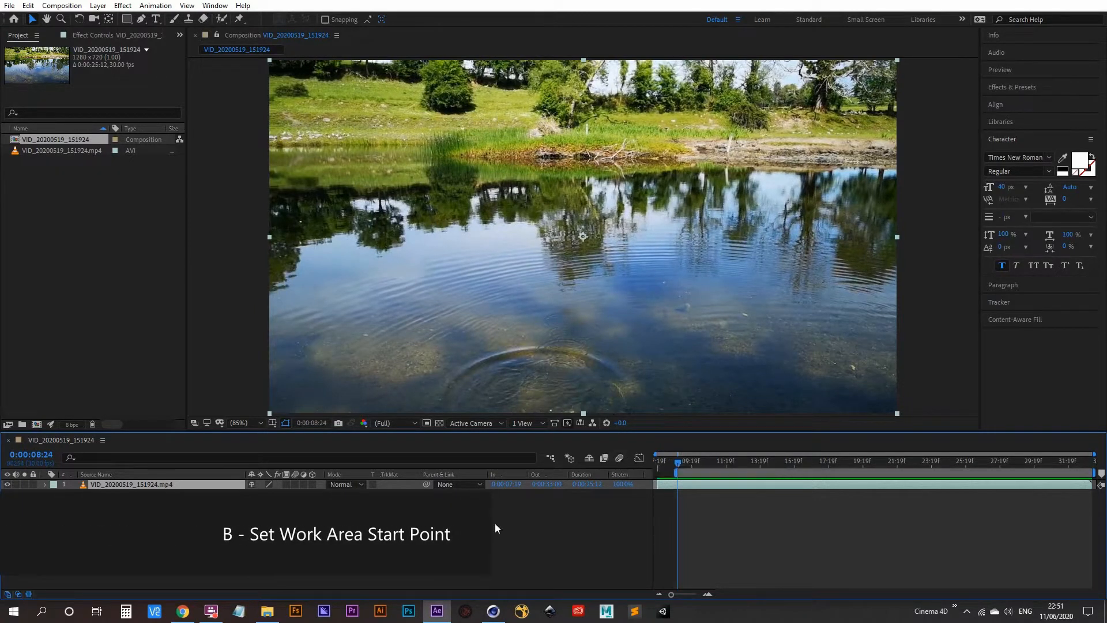
pyautogui.hotkey('ctrl', 'shift', 'x')
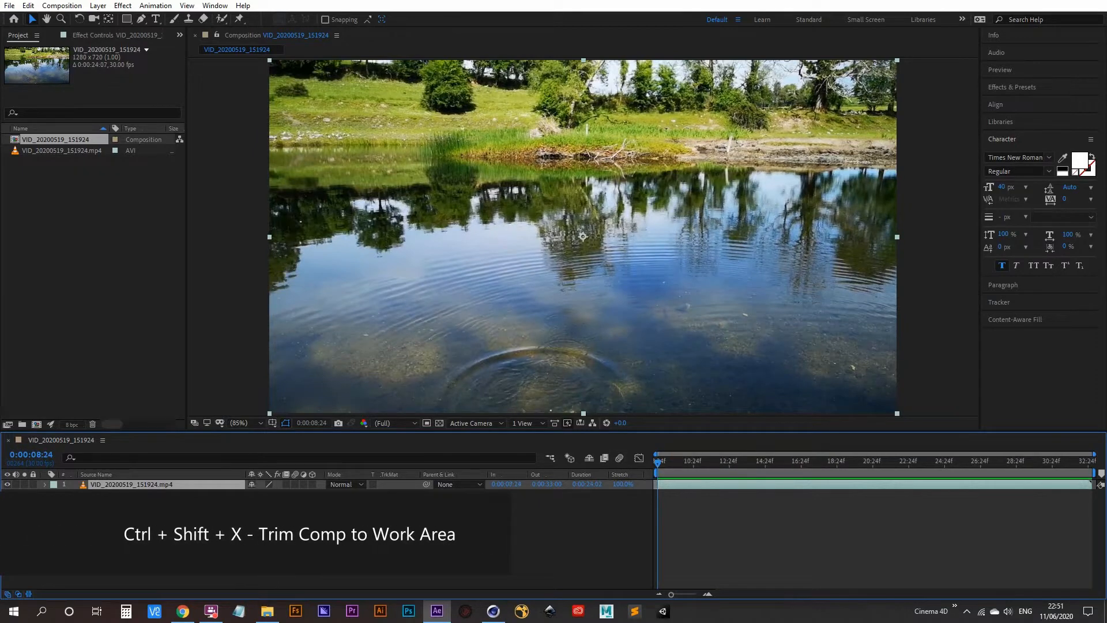
# - Preview the shortened composition and run Track Camera on the lake footage layer
pyautogui.press('space')
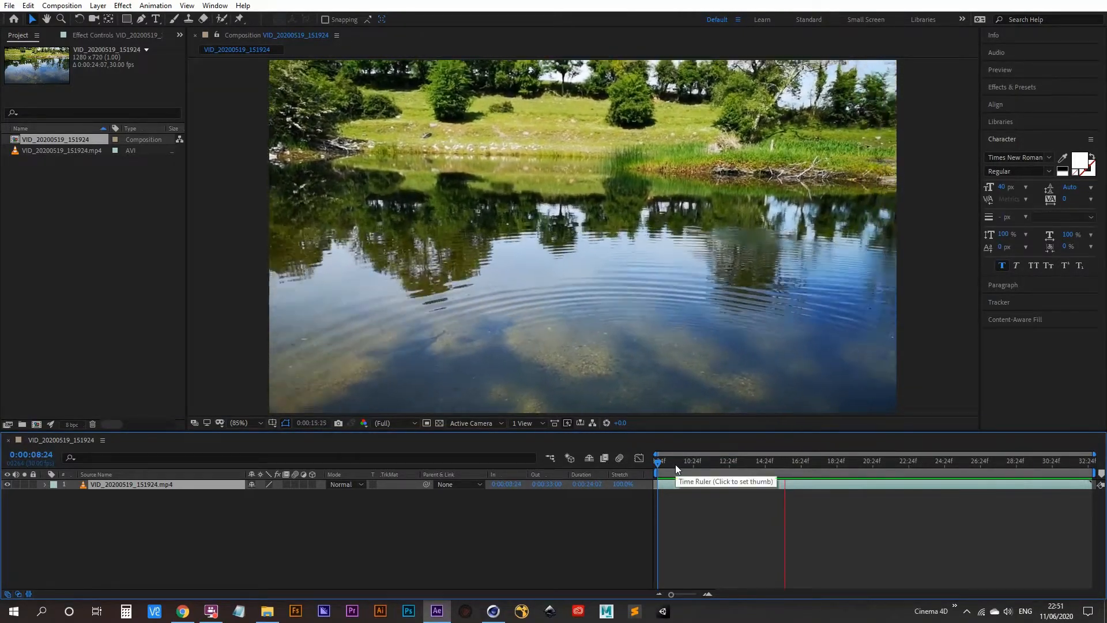
pyautogui.press('space')
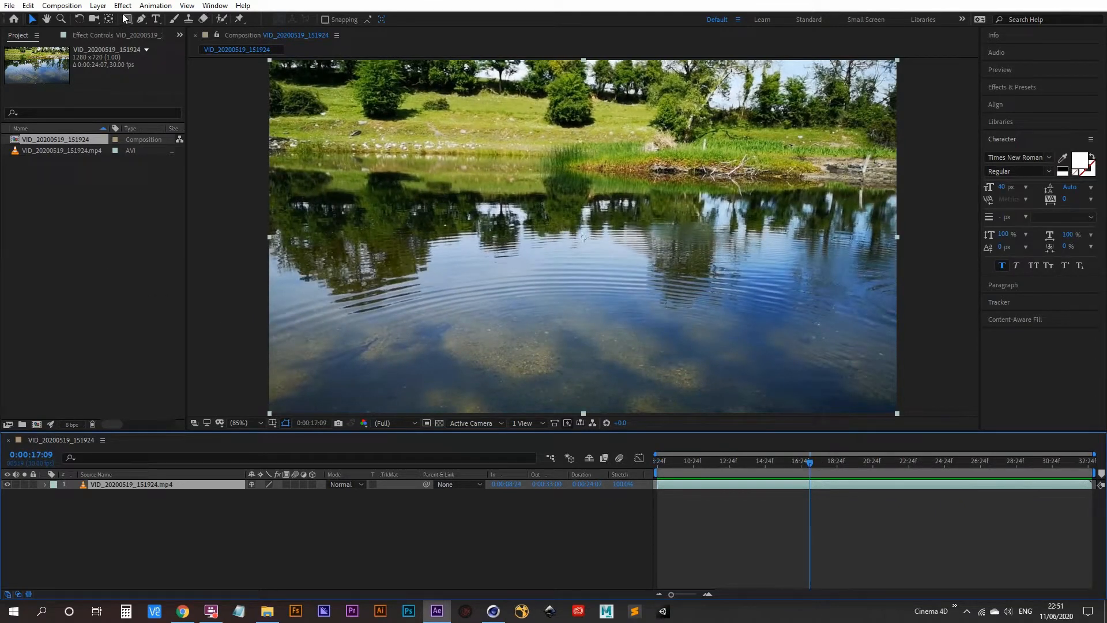
pyautogui.click(155, 6)
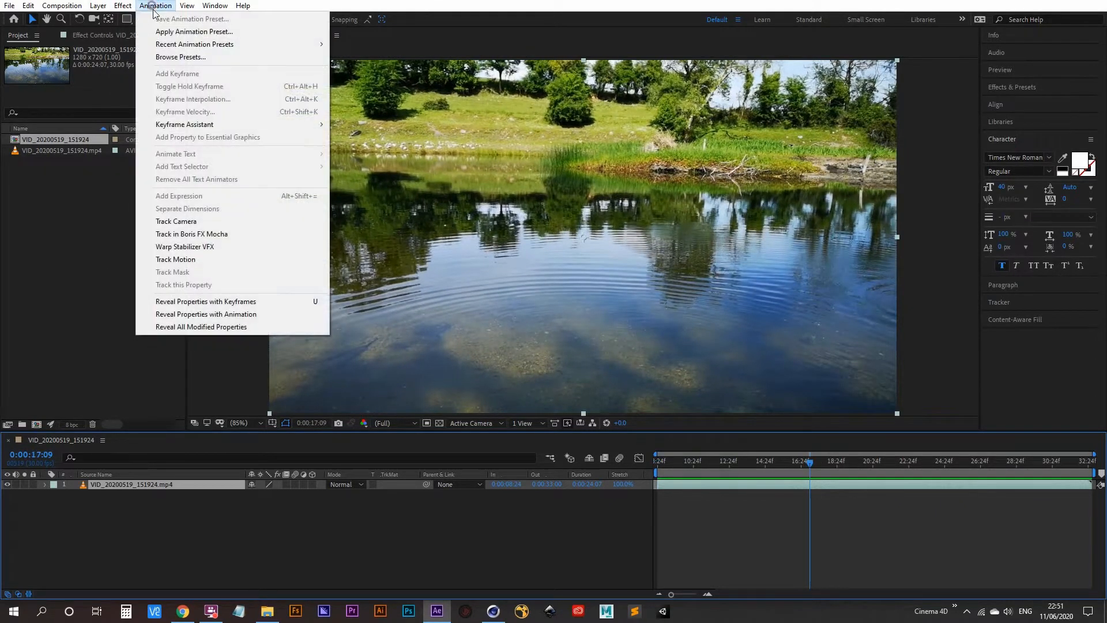
pyautogui.click(186, 222)
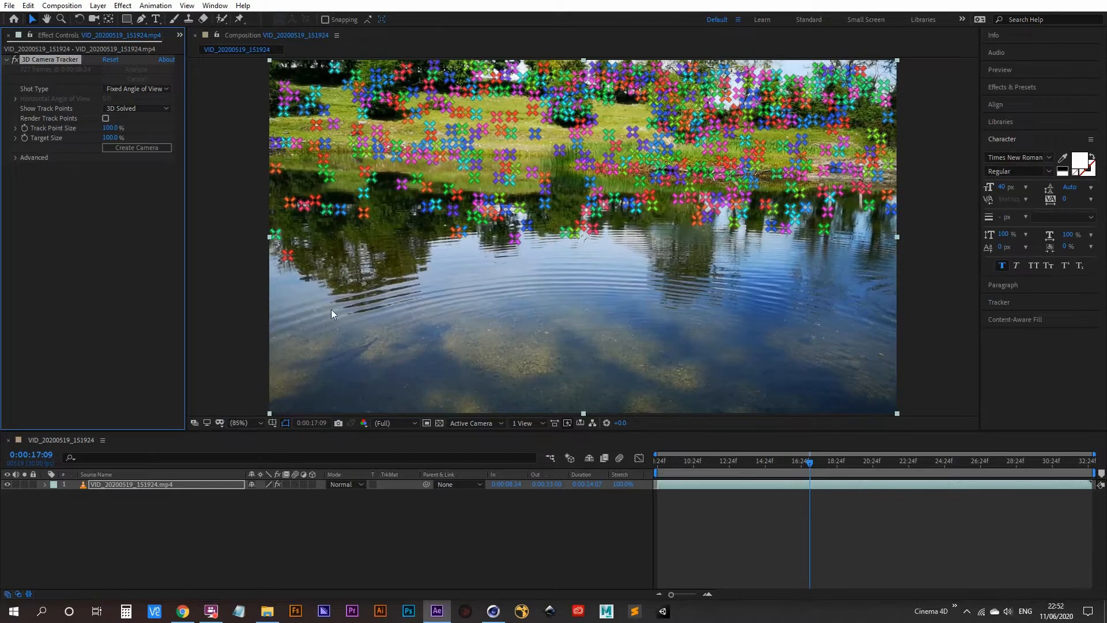
# - Play and scrub through the tracked shot to examine how the solved track points follow the far bank
pyautogui.moveTo(700, 461); pyautogui.dragTo(622, 457)
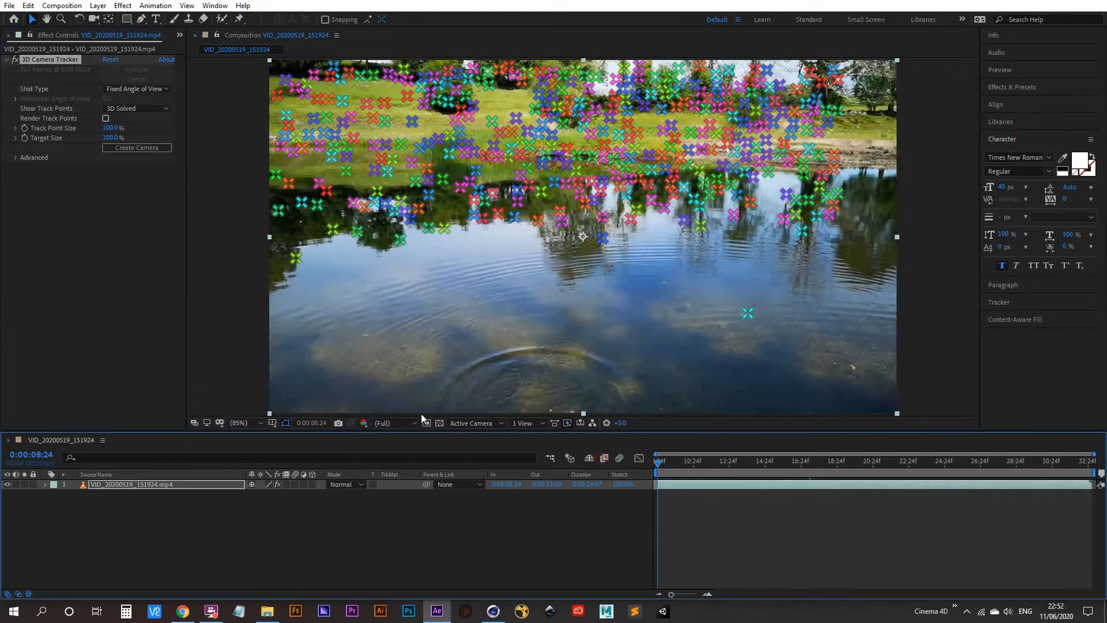
pyautogui.press('space')
pyautogui.click(672, 460)
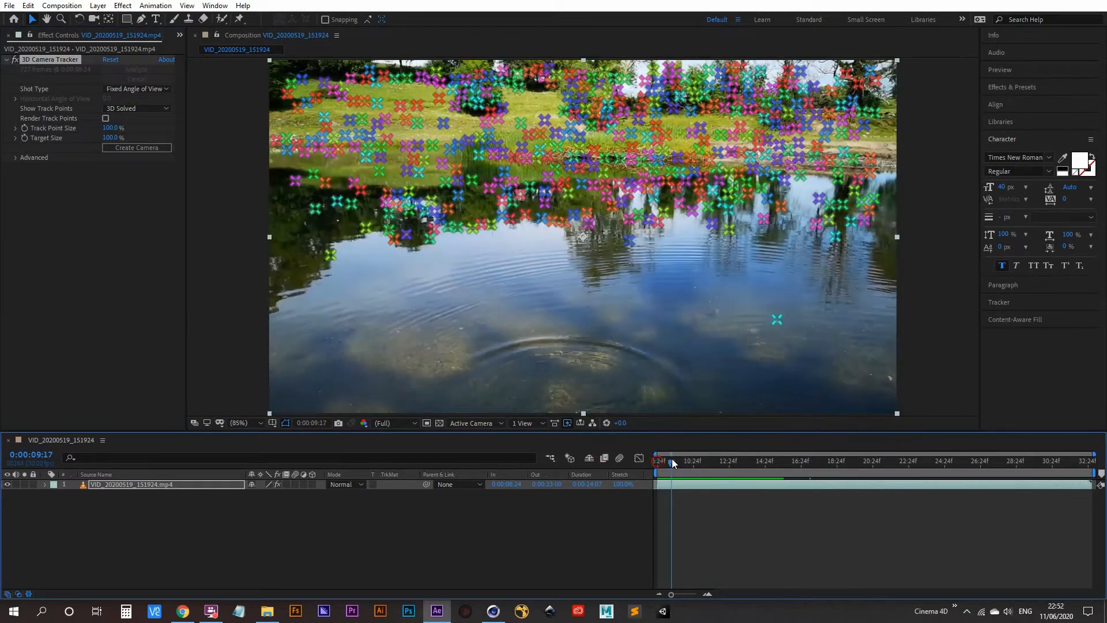
pyautogui.moveTo(672, 459); pyautogui.dragTo(812, 460)
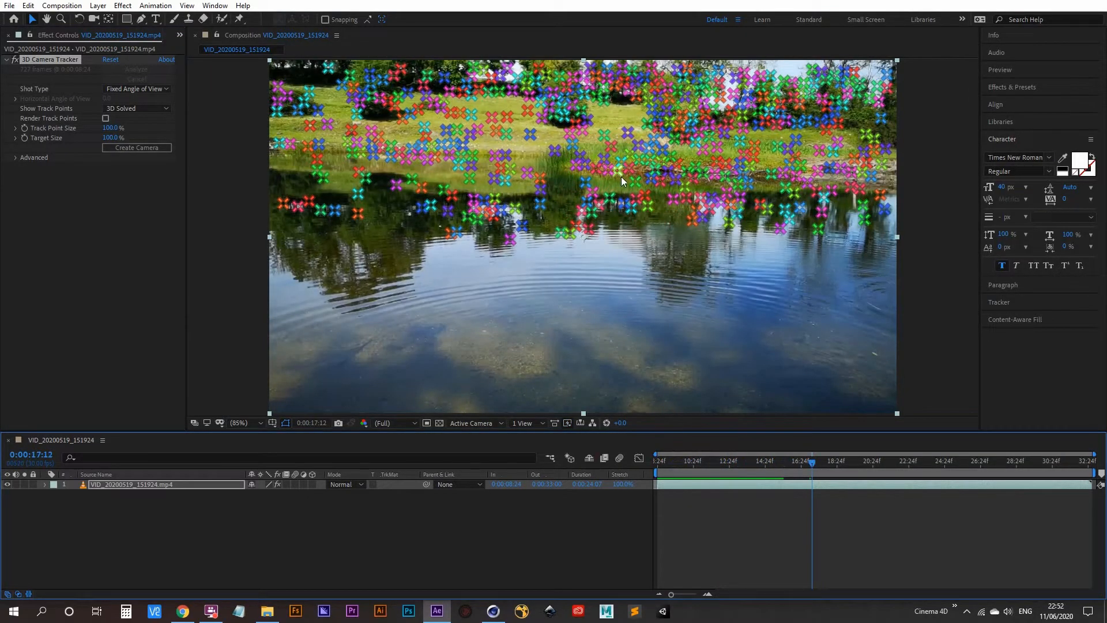
# - Reduce the 3D Camera Tracker's Track Point Size to 41% and its Target Size to 36%
pyautogui.moveTo(624, 180)
pyautogui.moveTo(112, 128); pyautogui.dragTo(84, 138)
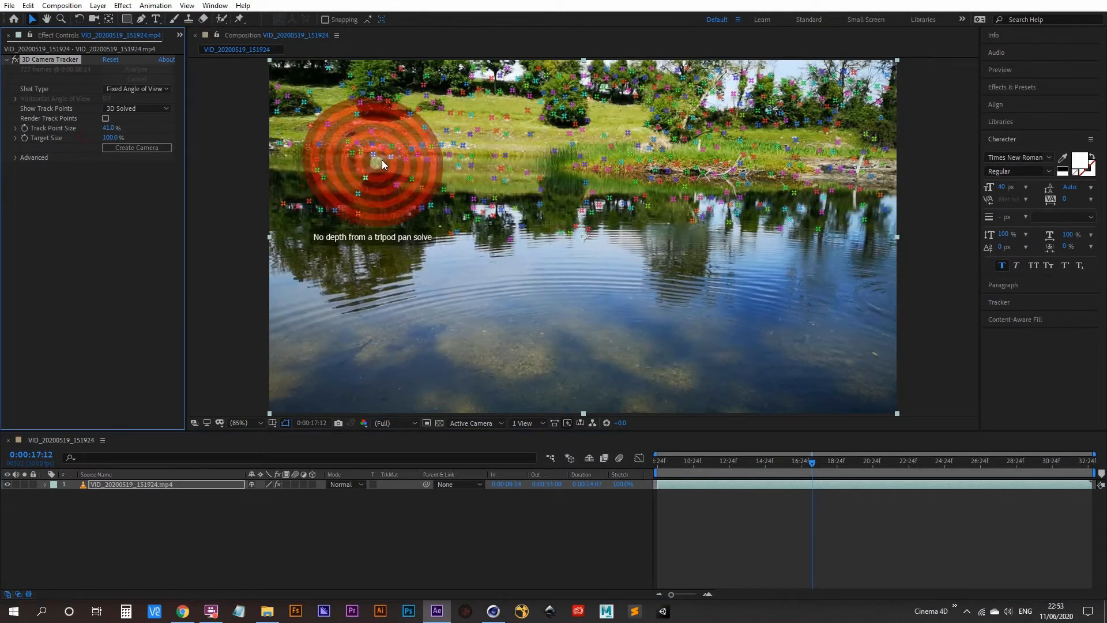
pyautogui.moveTo(109, 138); pyautogui.dragTo(77, 146)
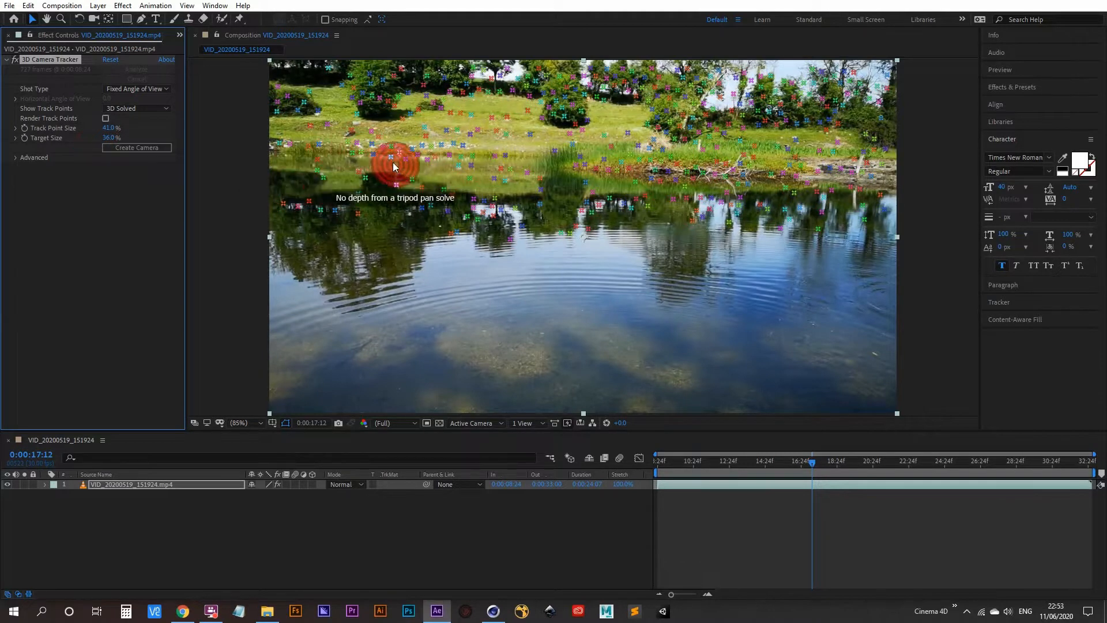
# - At 0:00:18:19, create a solid and camera from a group of track points on the far waterline beside the reeds
pyautogui.click(783, 465)
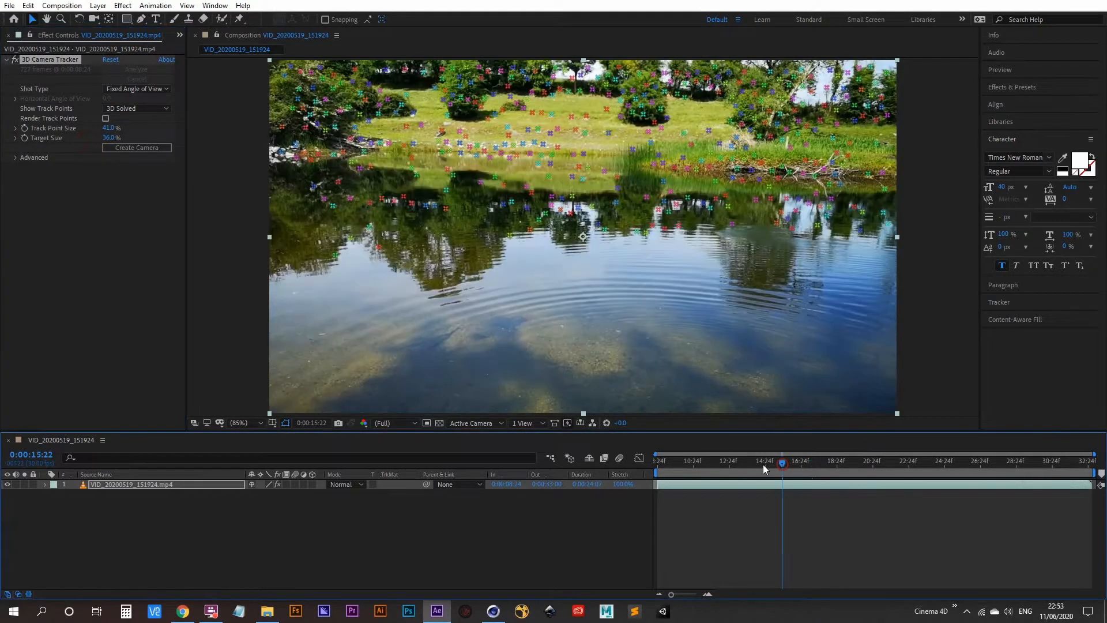
pyautogui.moveTo(763, 465)
pyautogui.mouseDown()
pyautogui.moveTo(634, 461)
pyautogui.moveTo(765, 460)
pyautogui.mouseUp()
pyautogui.click(586, 183)
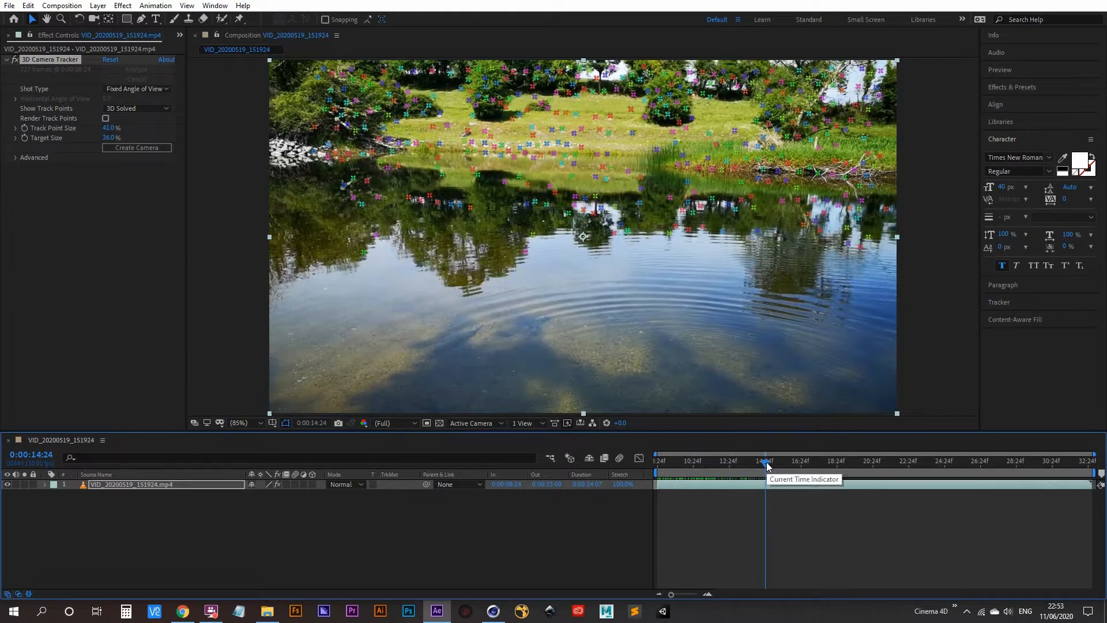
pyautogui.moveTo(766, 466); pyautogui.dragTo(835, 462)
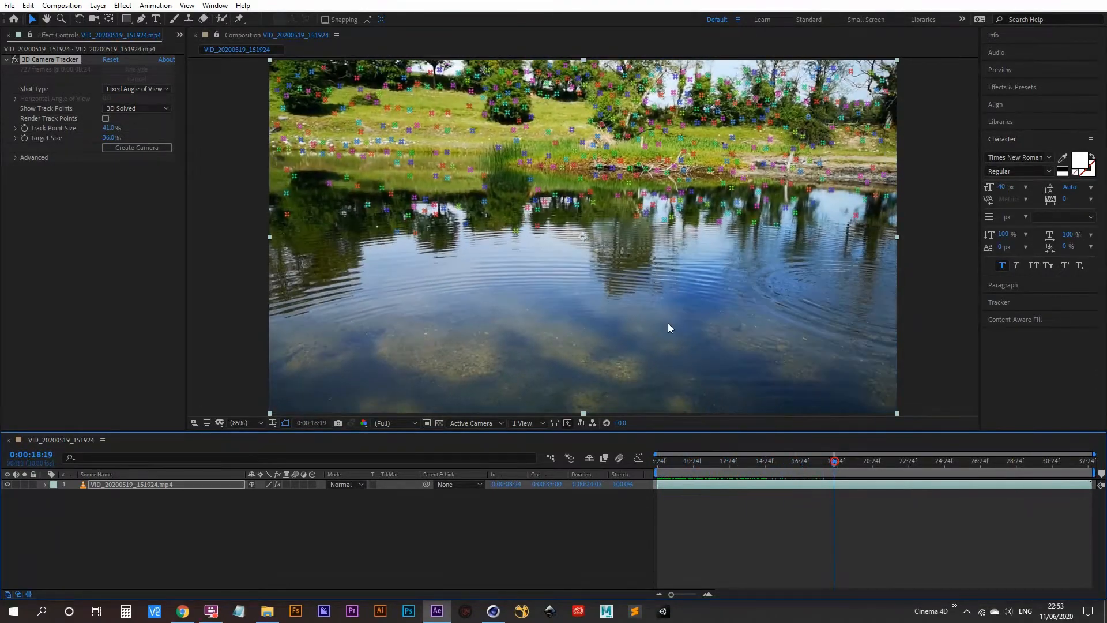
pyautogui.click(564, 175)
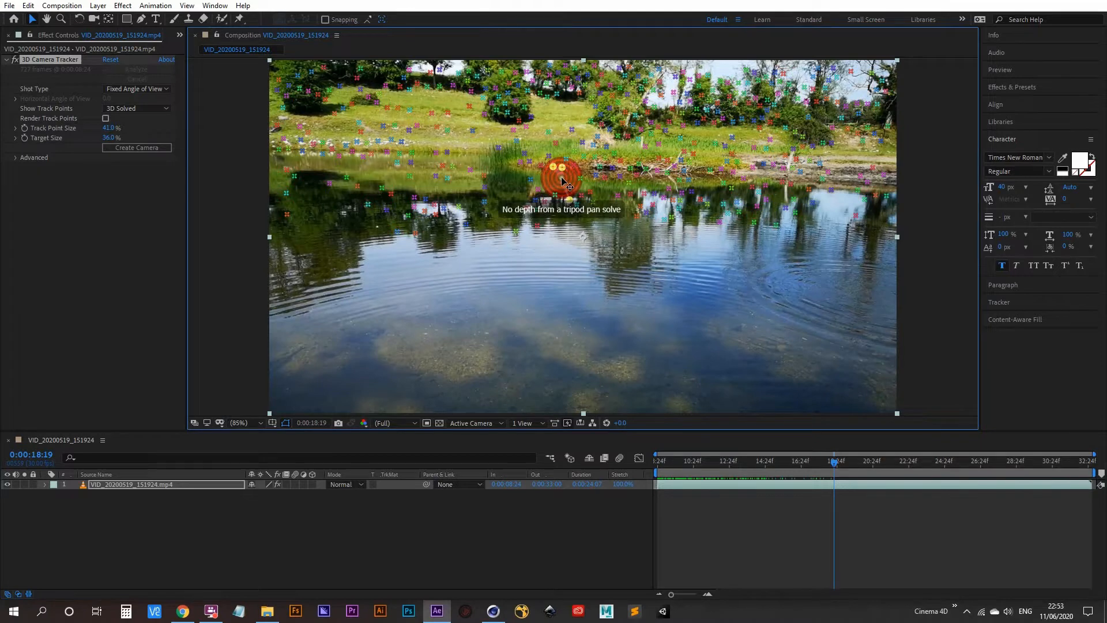
pyautogui.rightClick(563, 181)
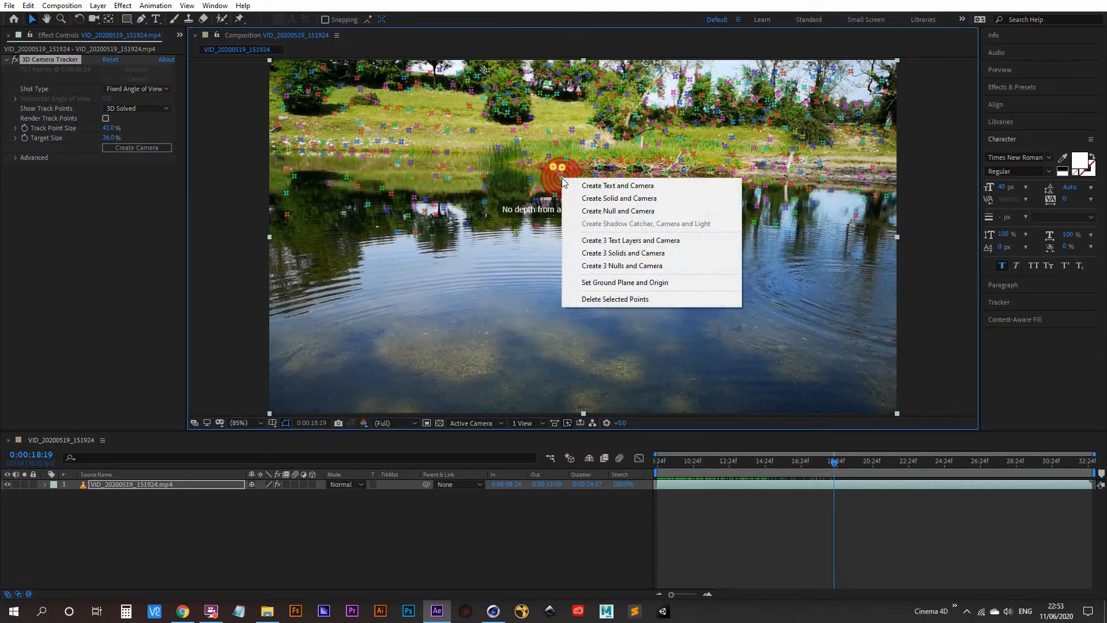
pyautogui.click(621, 198)
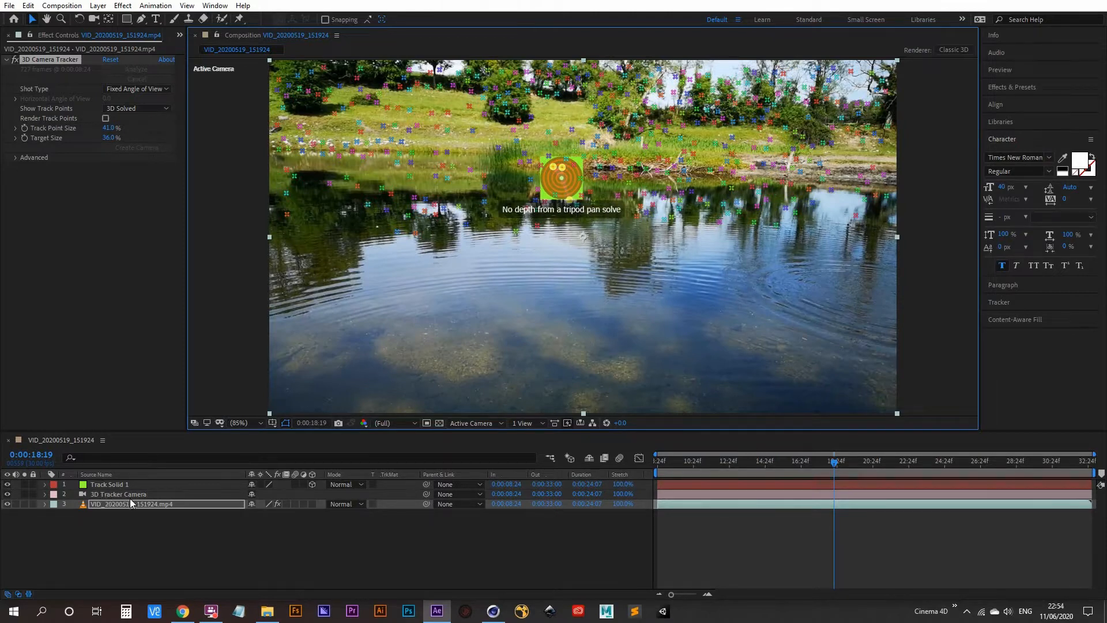
# - At 0:00:28:01, create a second solid from the track points on the far shoreline, just beside the wooden posts
pyautogui.moveTo(833, 463); pyautogui.dragTo(1015, 467)
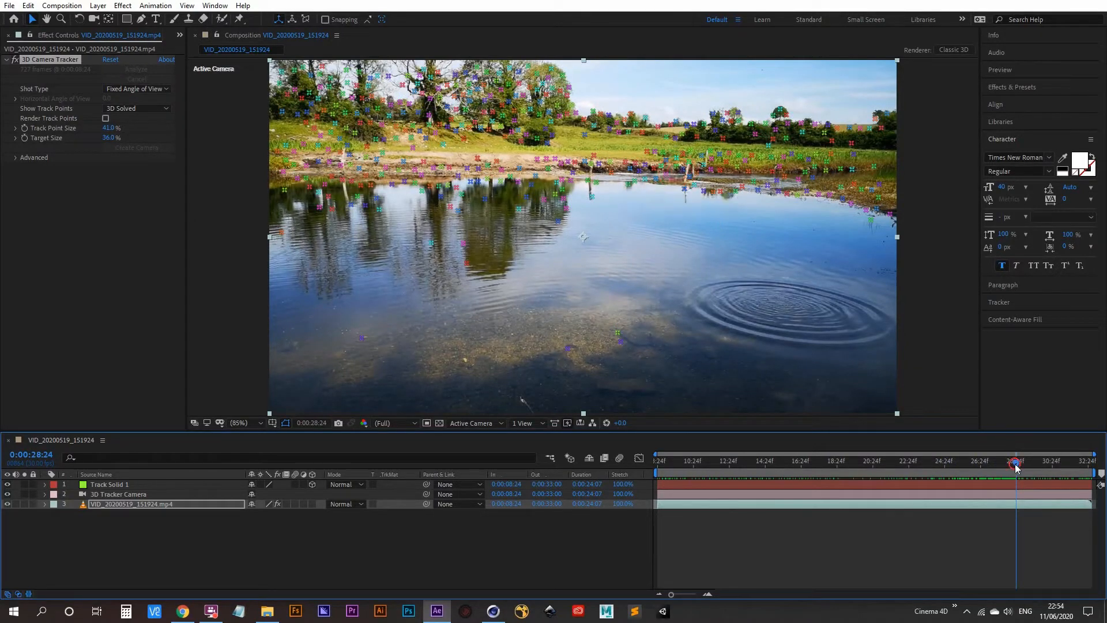
pyautogui.moveTo(1016, 467)
pyautogui.mouseDown()
pyautogui.moveTo(959, 475)
pyautogui.moveTo(1002, 470)
pyautogui.mouseUp()
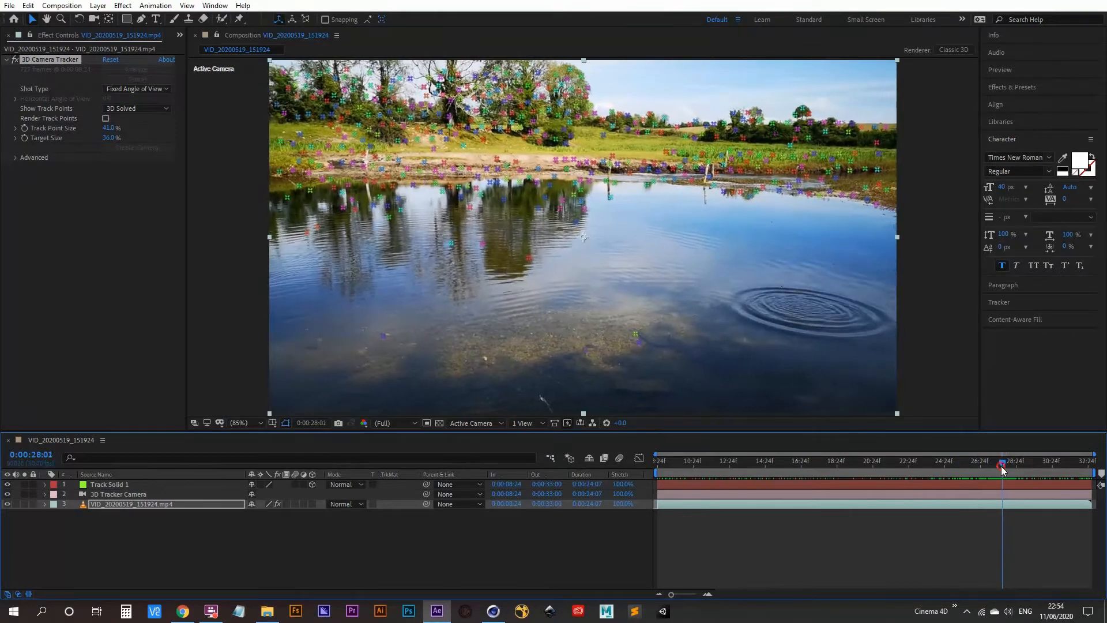
pyautogui.click(639, 175)
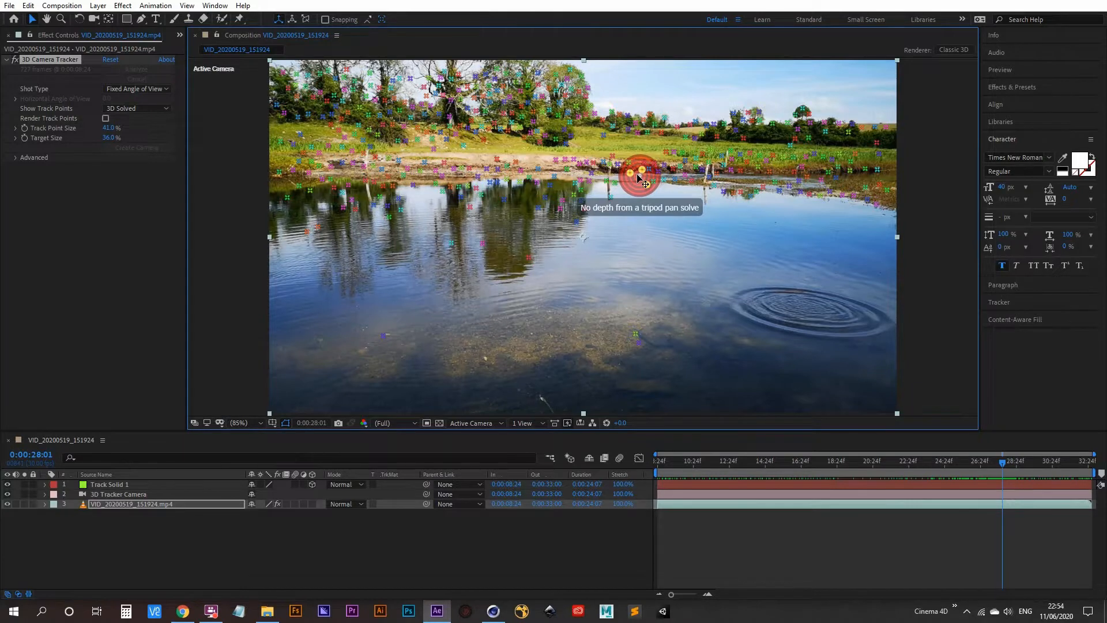
pyautogui.rightClick(638, 175)
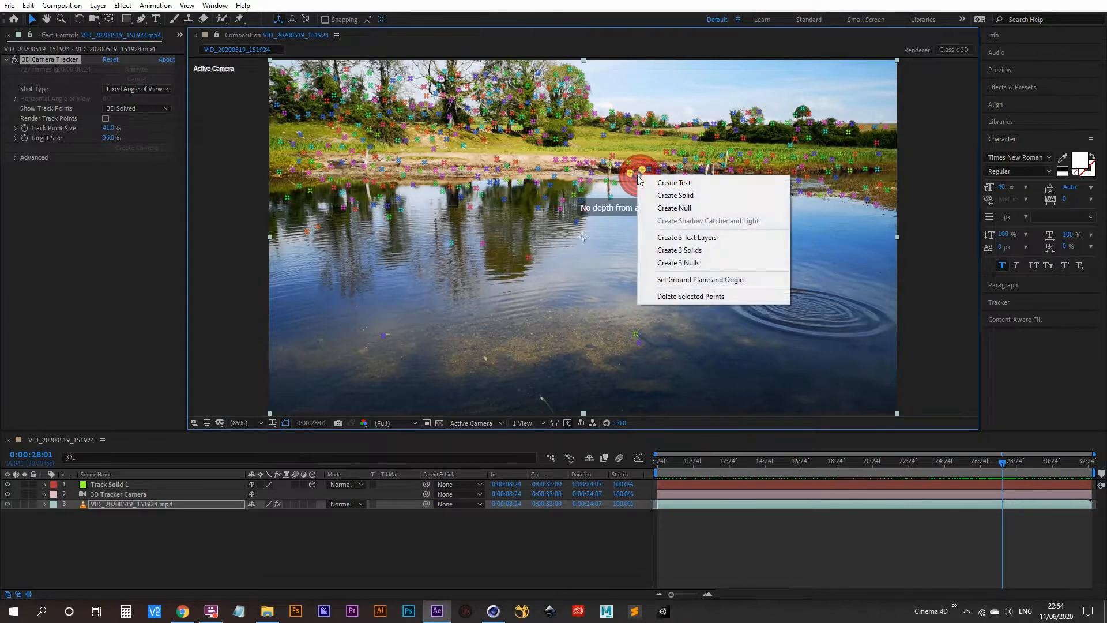
pyautogui.click(704, 197)
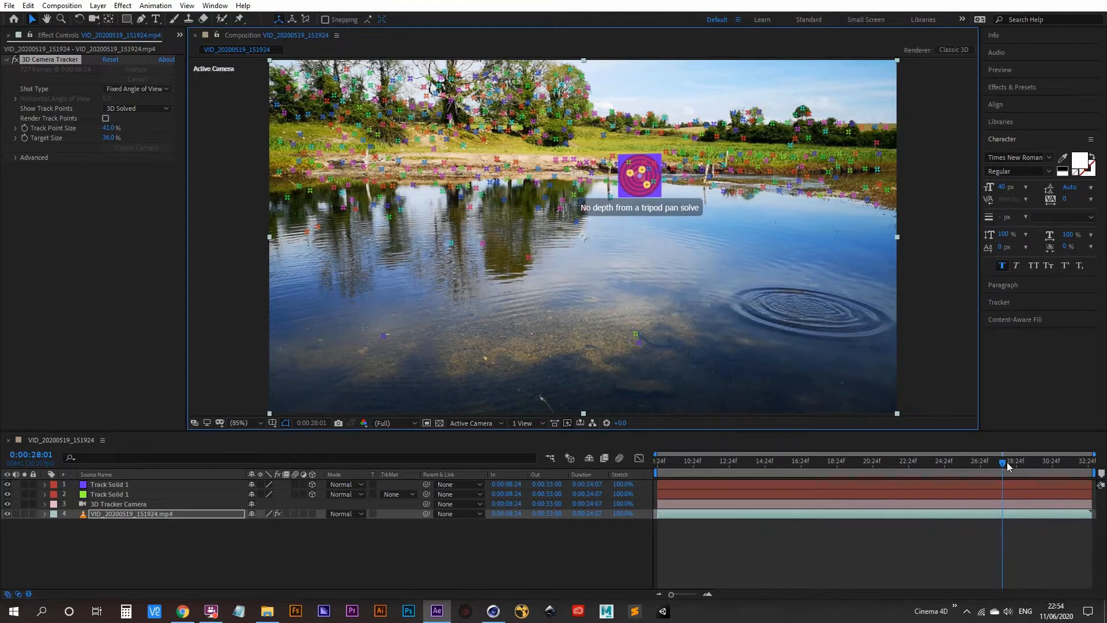
# - Play the composition from its start to check how both solids stick to the far bank, and return to 0:00:08:24
pyautogui.moveTo(1007, 462); pyautogui.dragTo(540, 466)
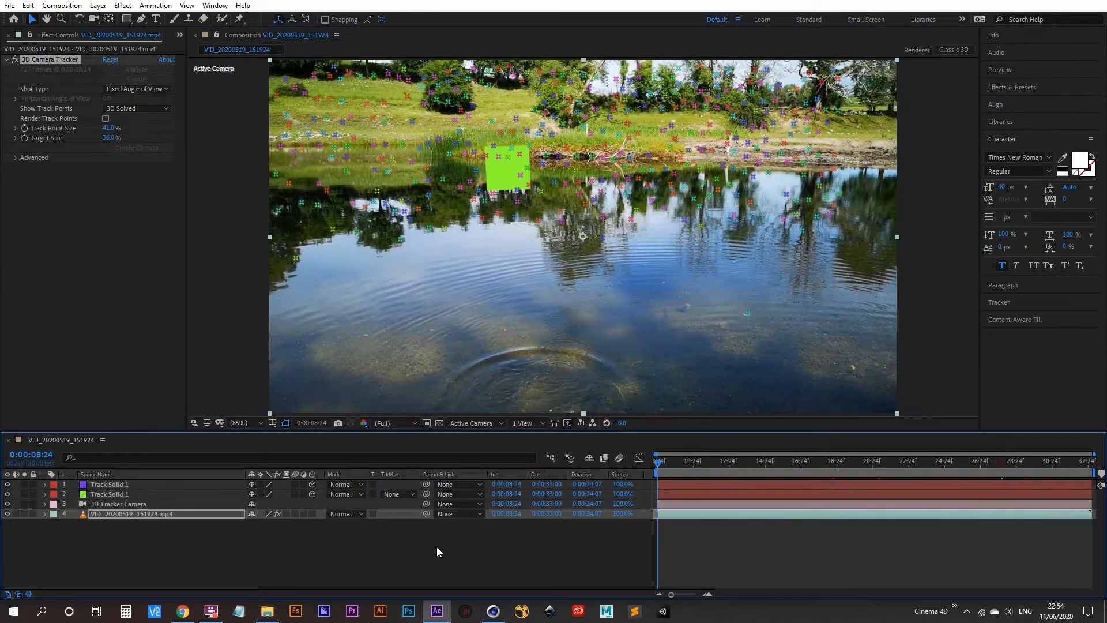
pyautogui.press('space')
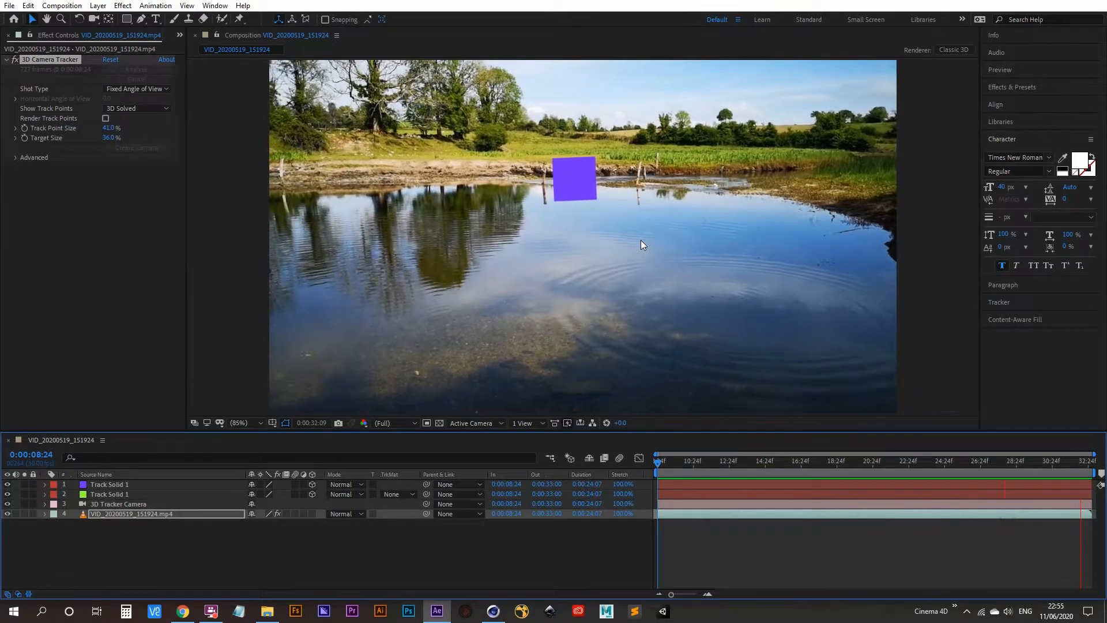
pyautogui.click(673, 465)
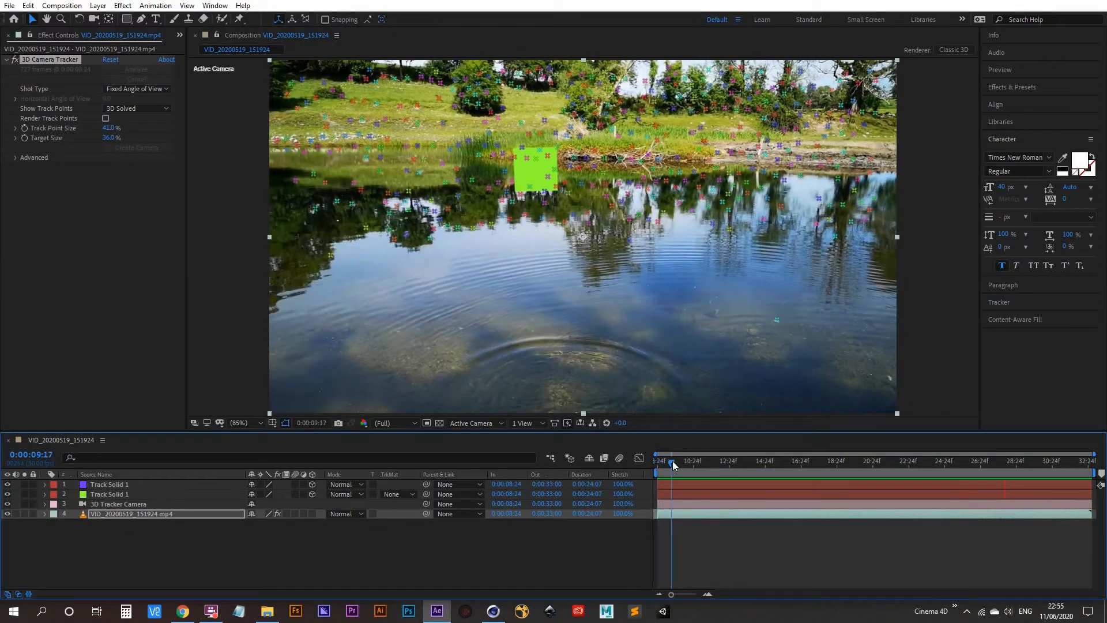
pyautogui.moveTo(673, 465); pyautogui.dragTo(658, 465)
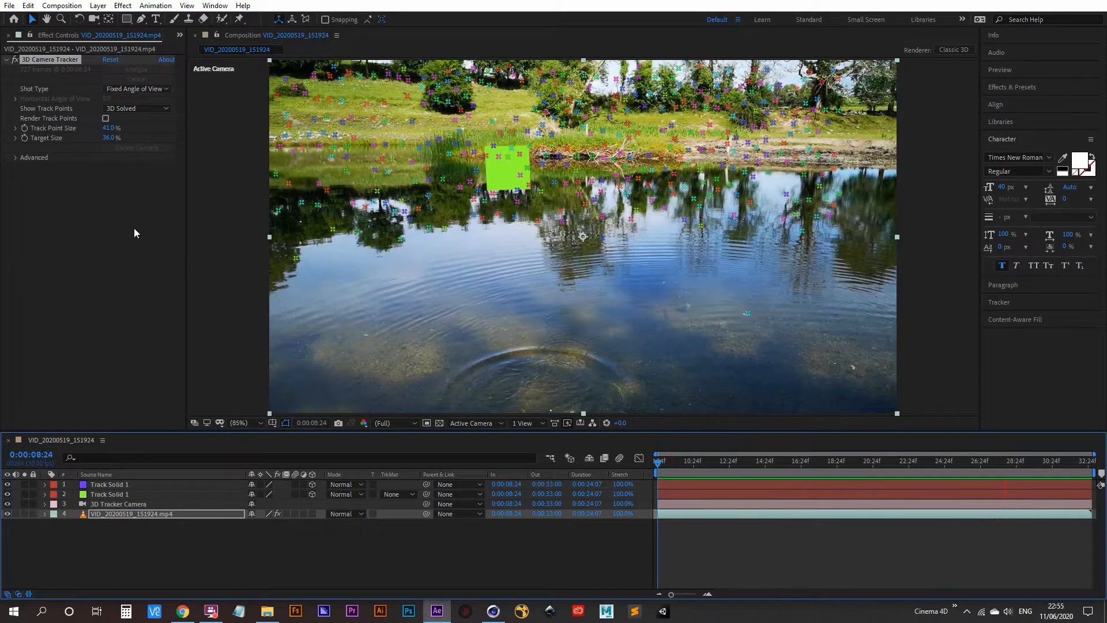
# - Save the project as main in the Cinema 4D folder's 07-Lake_Dramore subfolder
pyautogui.click(9, 6)
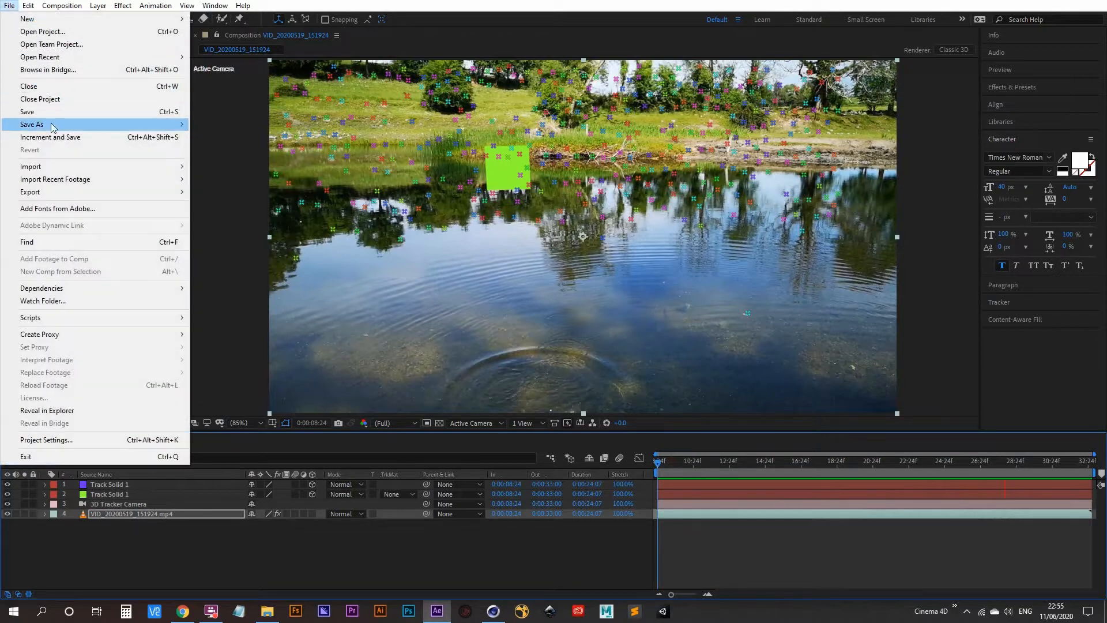
pyautogui.moveTo(124, 131)
pyautogui.click(221, 124)
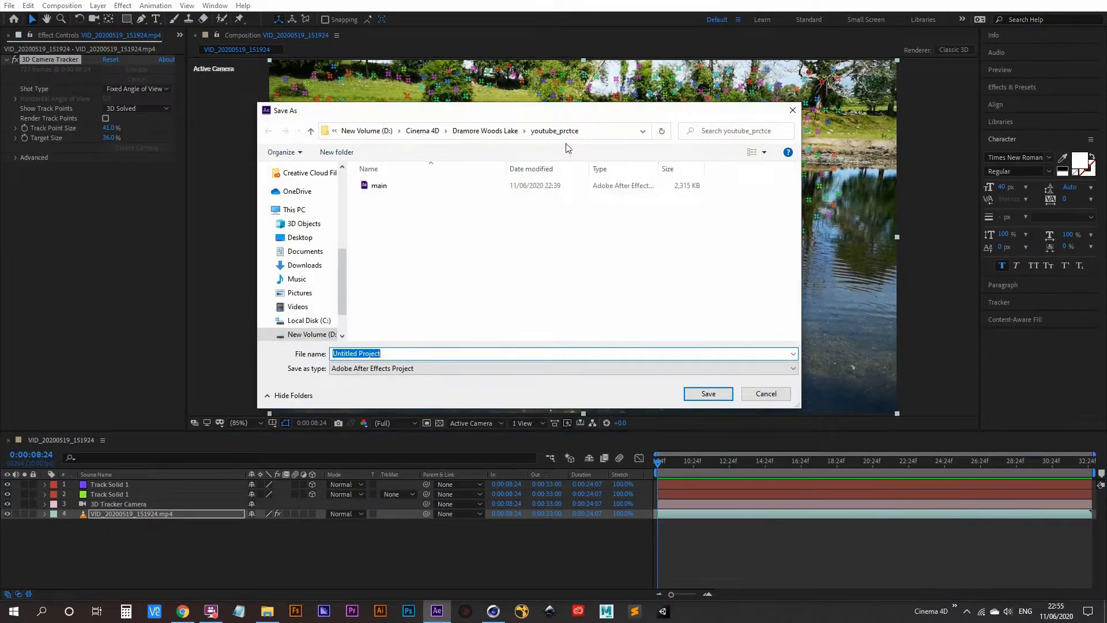
pyautogui.click(418, 130)
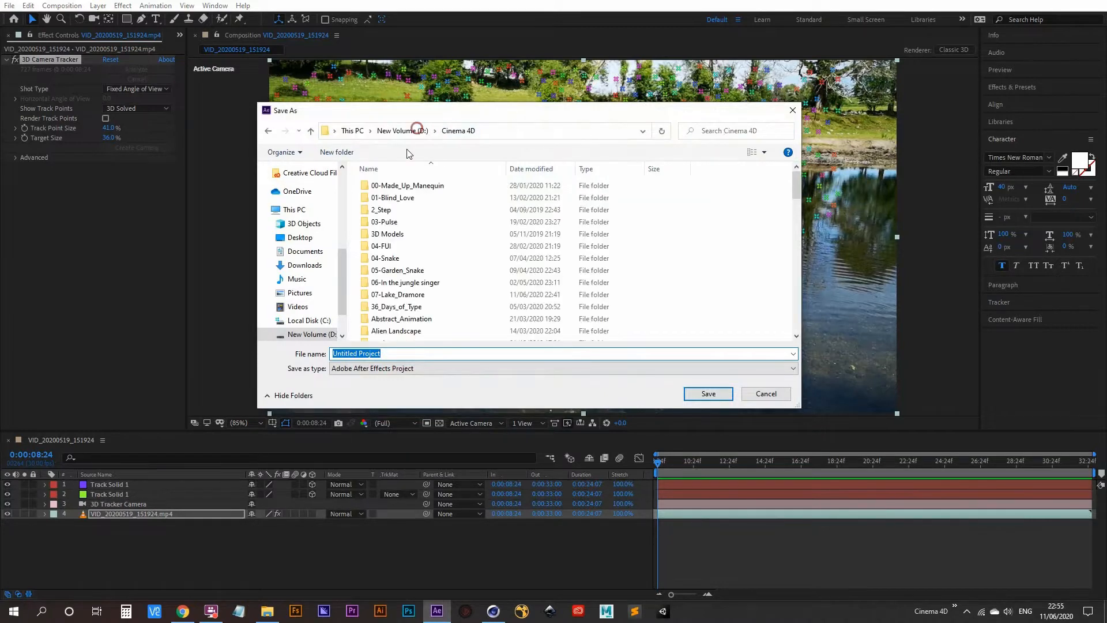
pyautogui.click(419, 295)
pyautogui.doubleClick(419, 295)
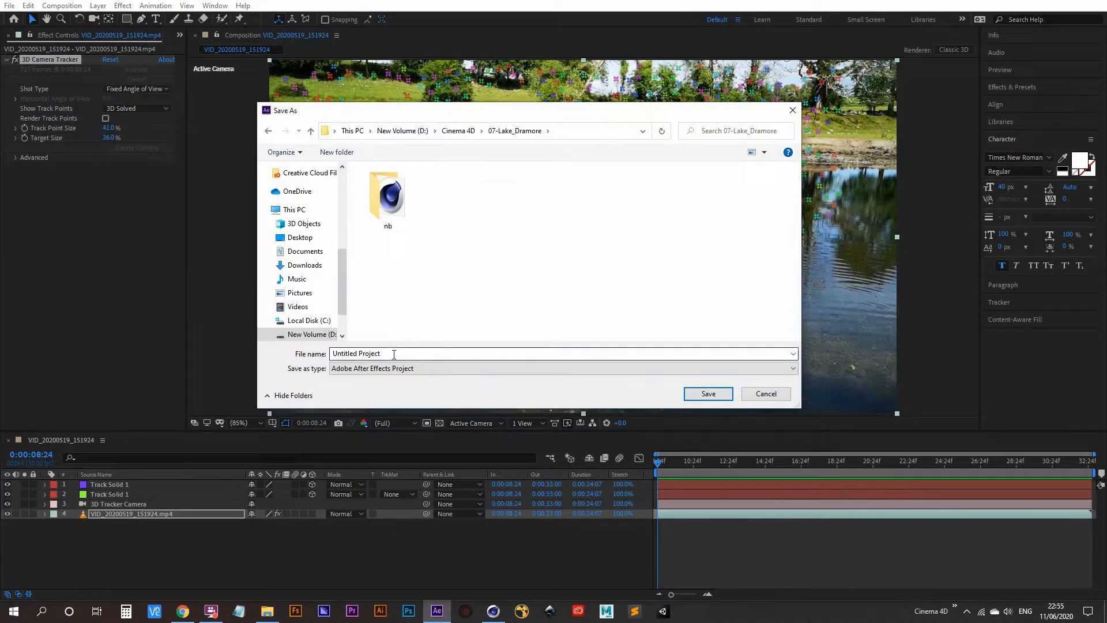
pyautogui.write('main')
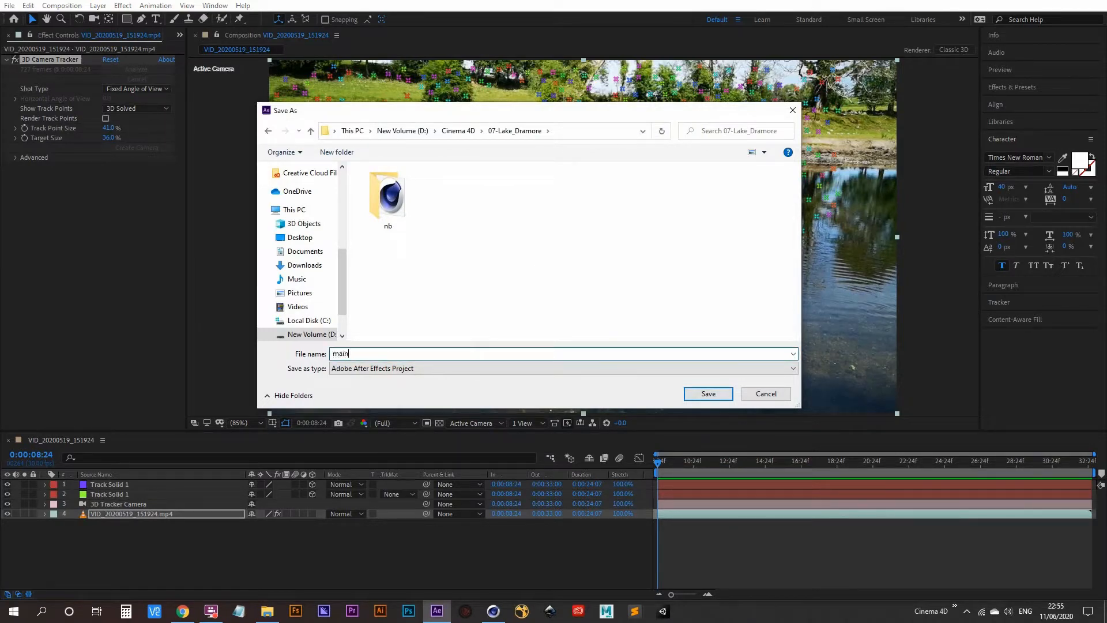
pyautogui.press('Return')
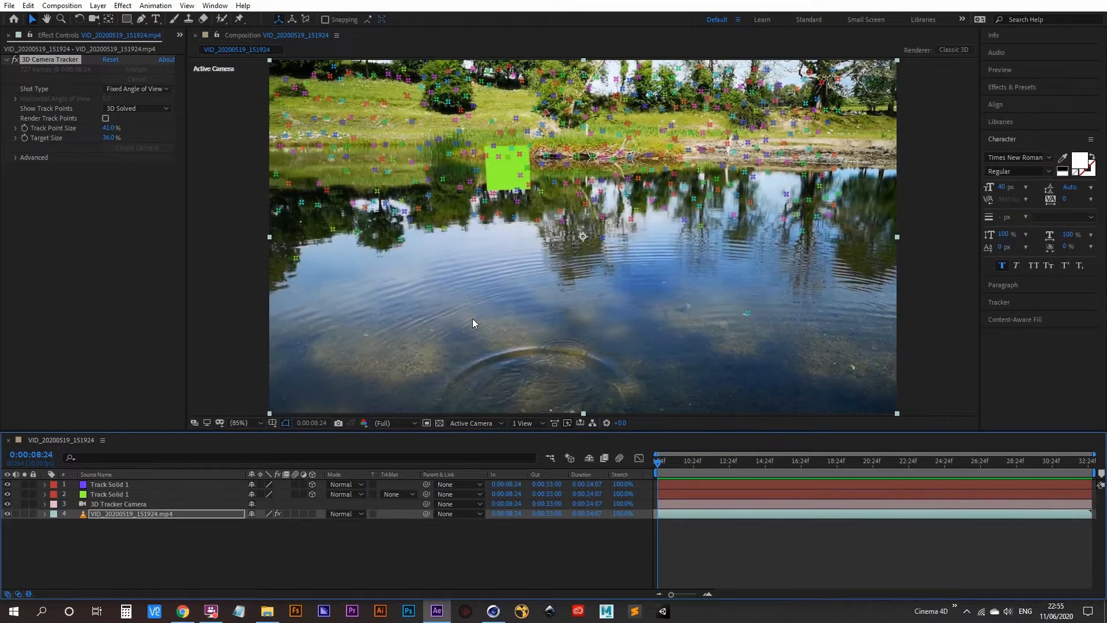
# - Check the frame rate in the composition settings and close them without changes
pyautogui.click(11, 7)
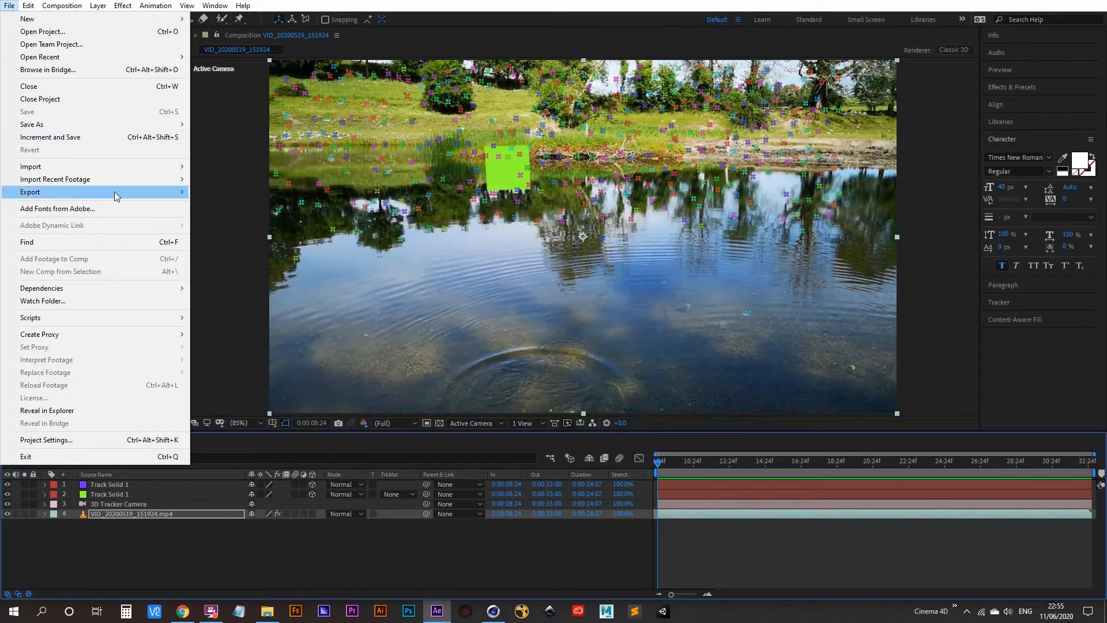
pyautogui.moveTo(138, 199)
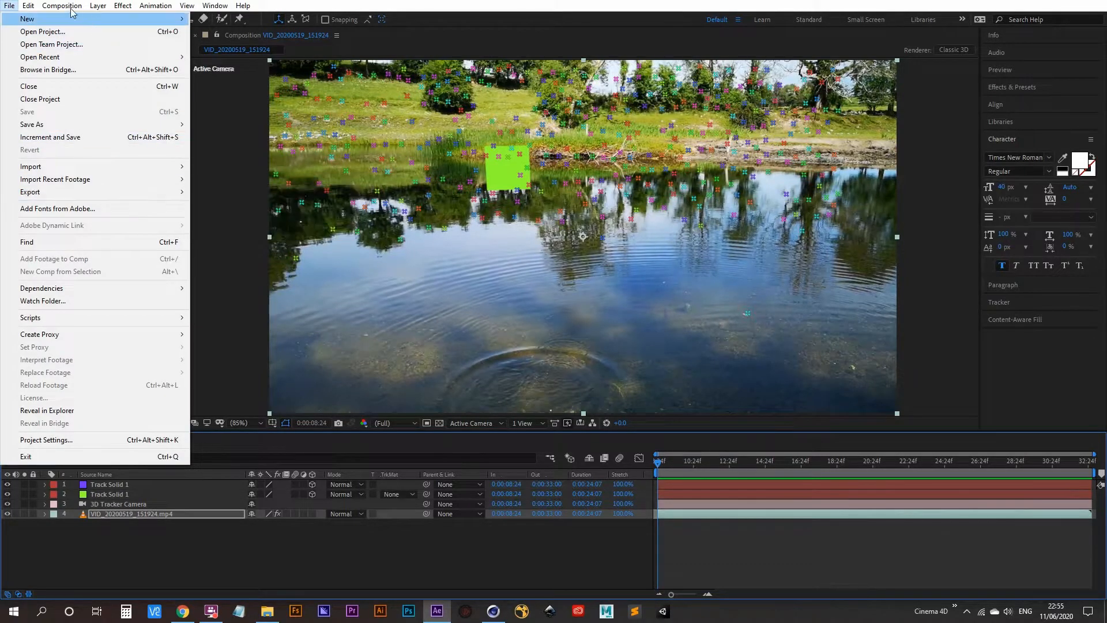
pyautogui.moveTo(70, 10)
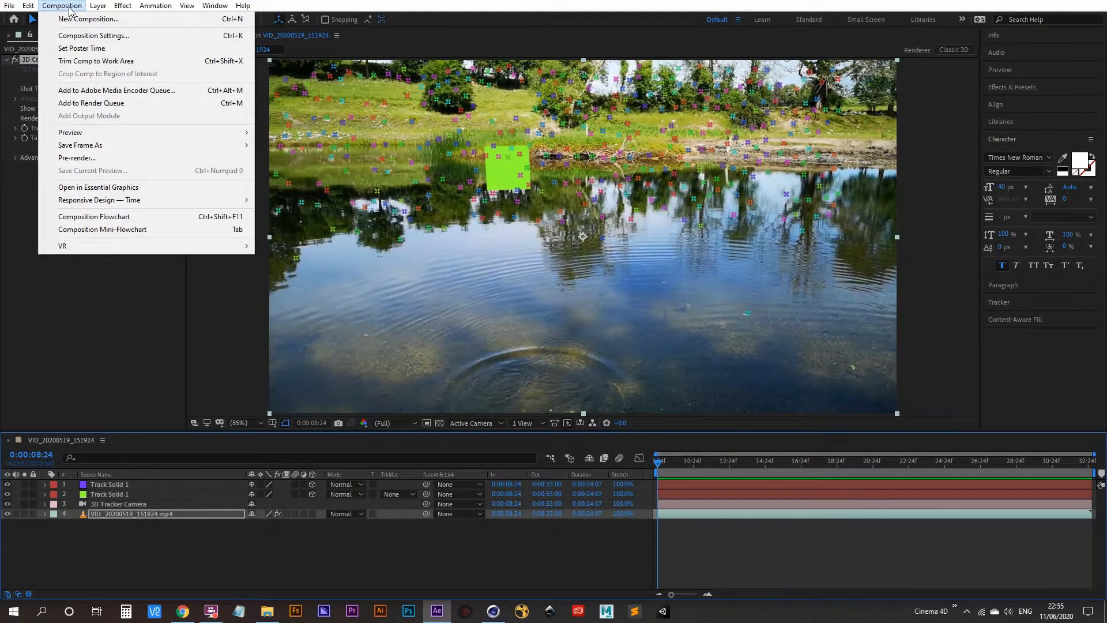
pyautogui.click(94, 35)
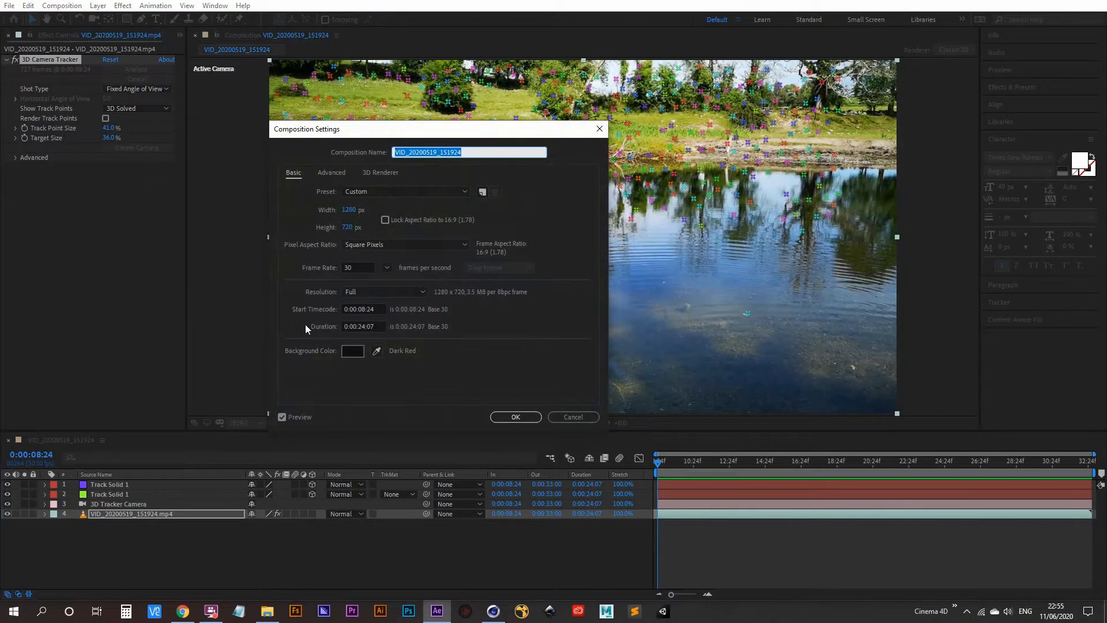
pyautogui.moveTo(357, 267); pyautogui.dragTo(339, 269)
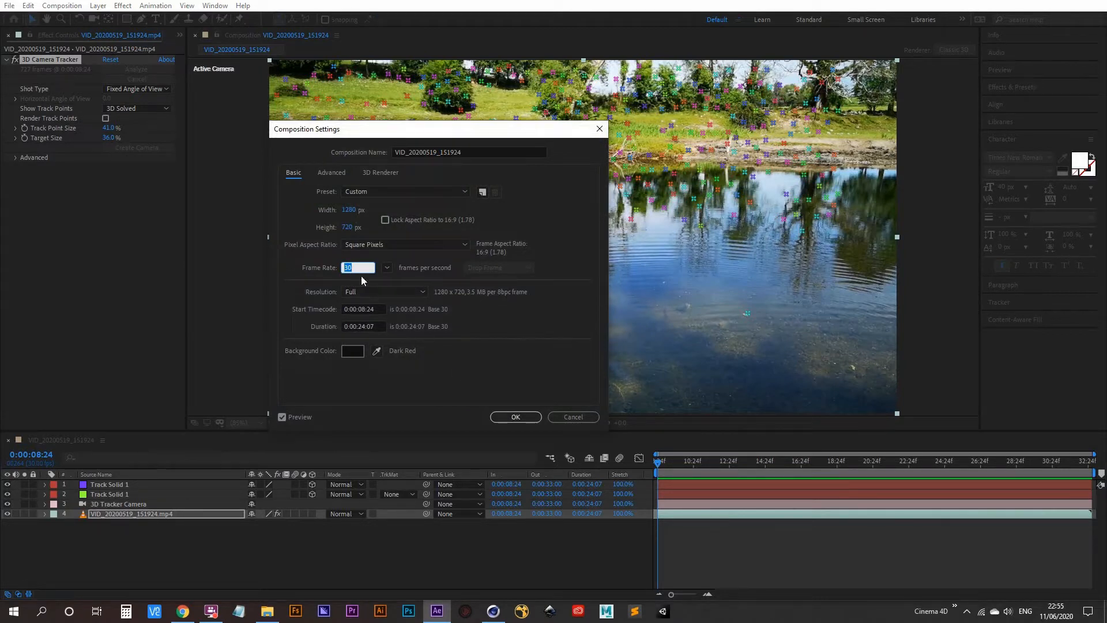
pyautogui.click(572, 416)
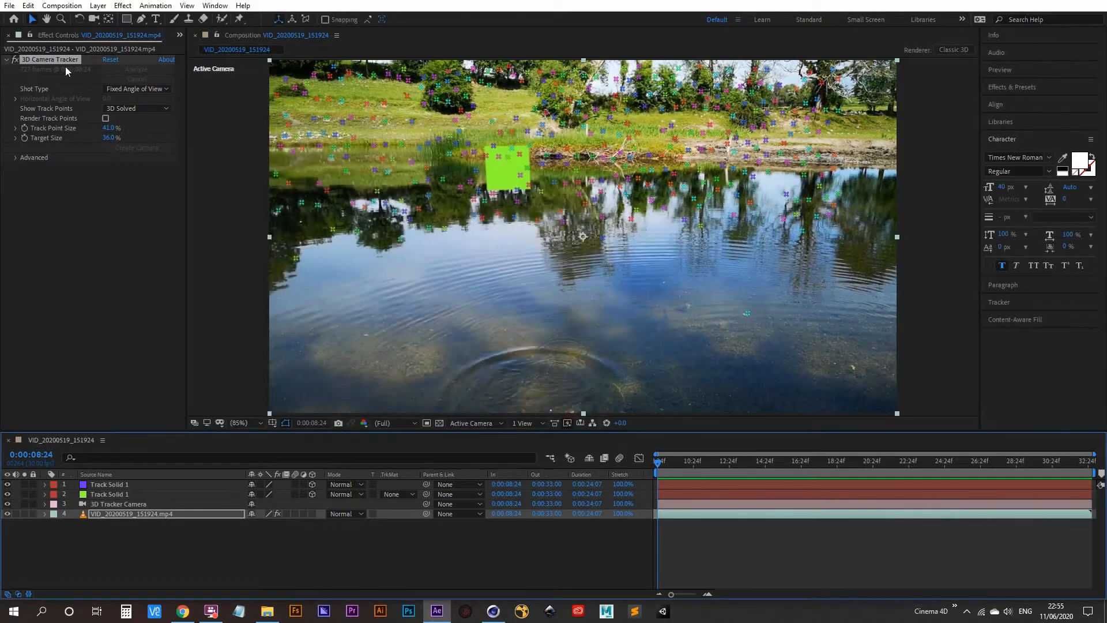
# - Export the tracked scene with the MAXON Cinema 4D Exporter as tracked_cam in the 07-Lake_Dramore folder
pyautogui.click(11, 6)
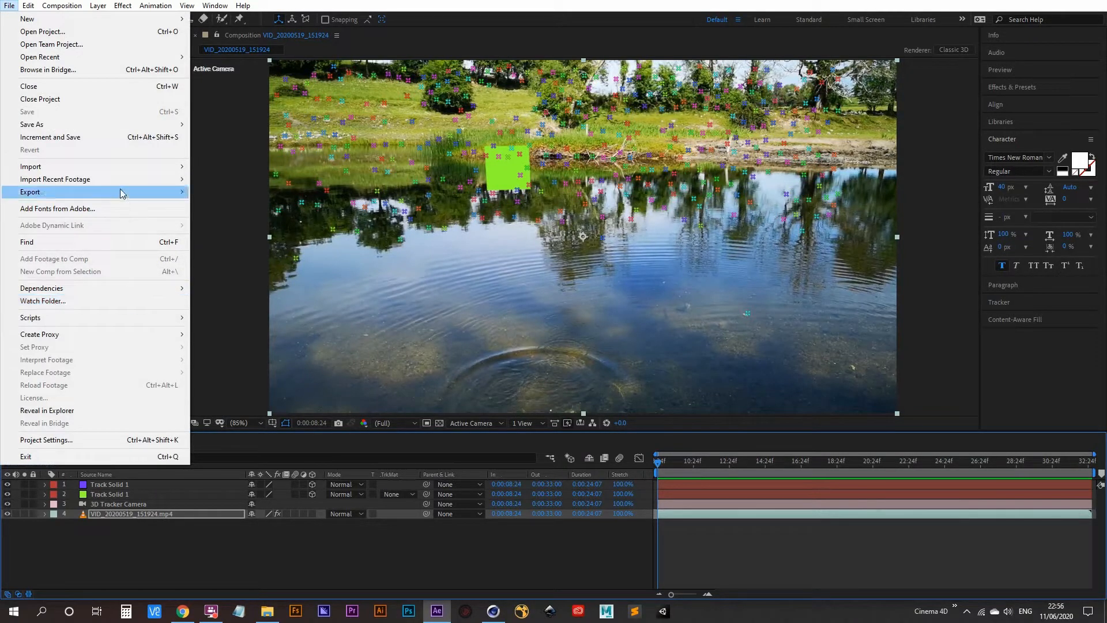
pyautogui.moveTo(141, 192)
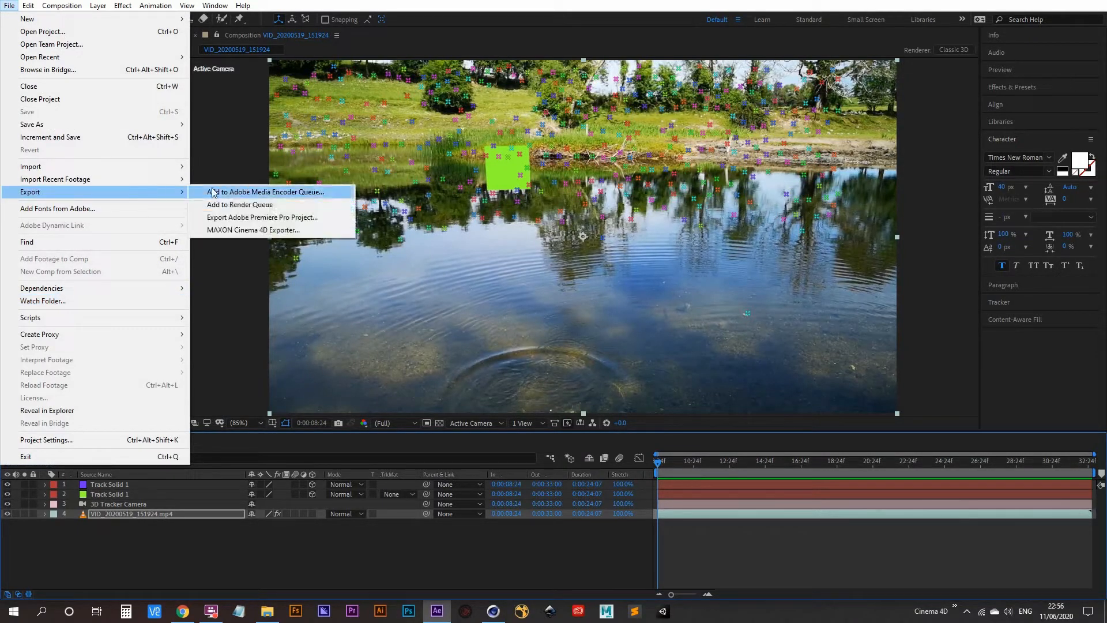
pyautogui.click(272, 229)
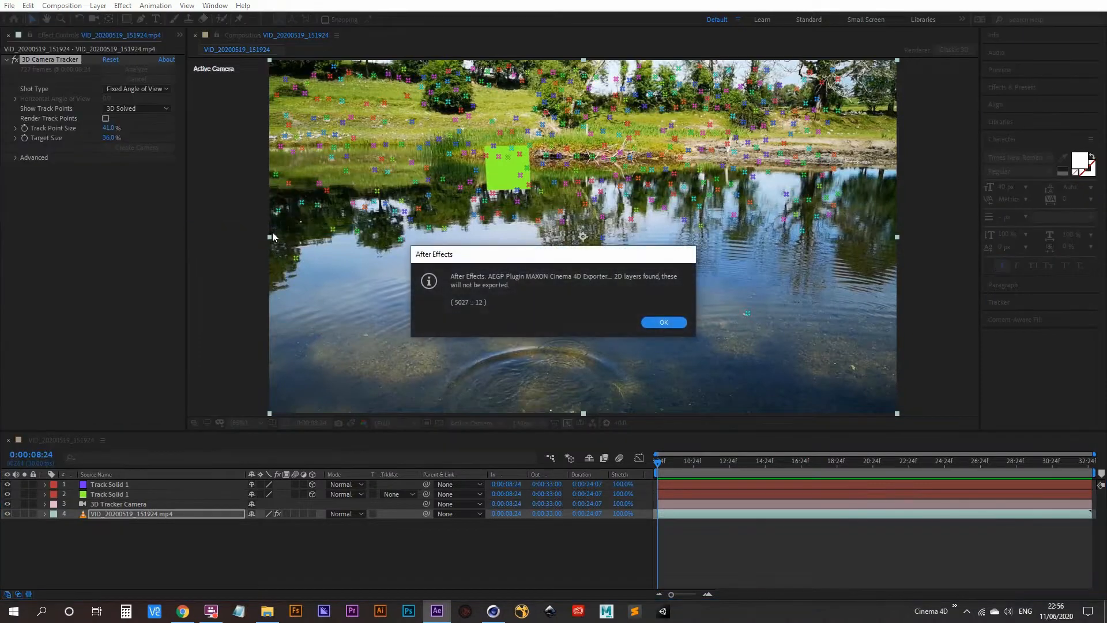
pyautogui.click(664, 323)
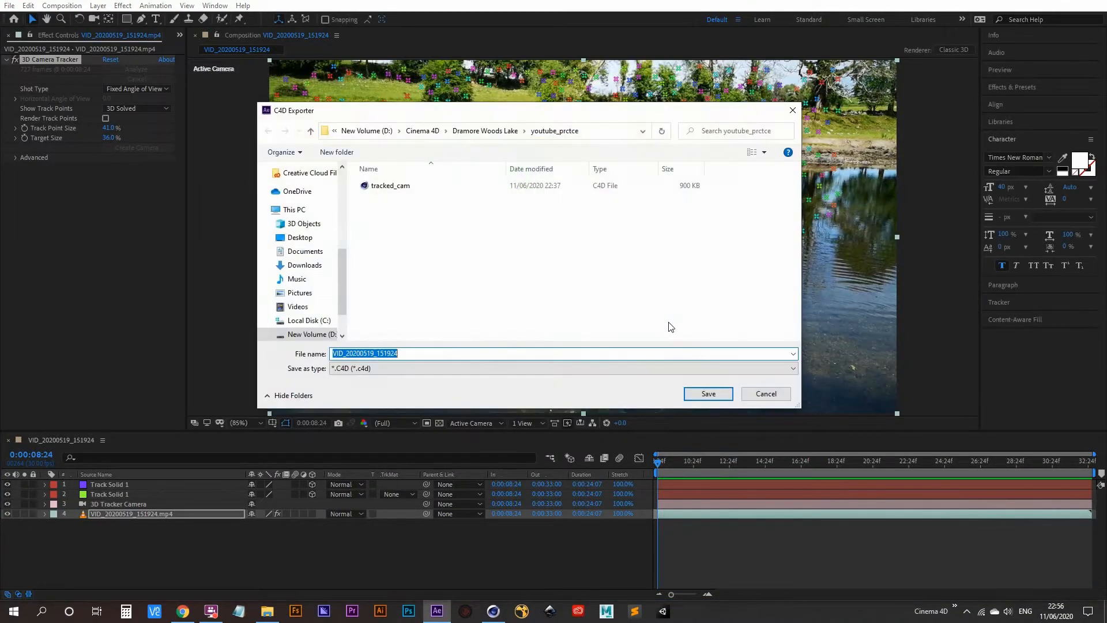
pyautogui.click(428, 133)
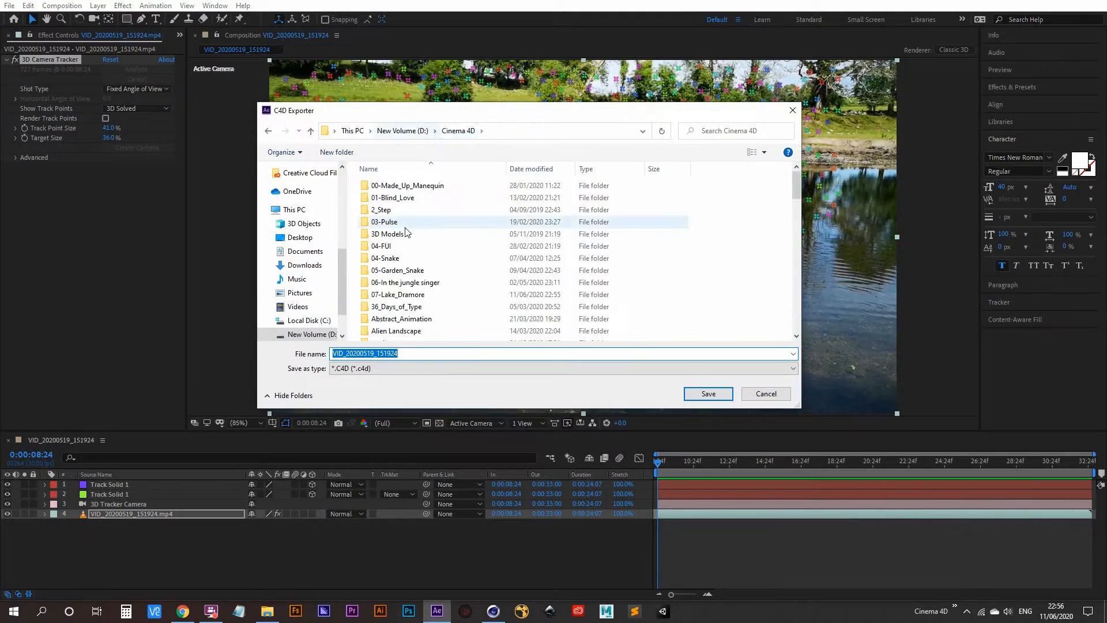
pyautogui.doubleClick(403, 295)
pyautogui.click(411, 354)
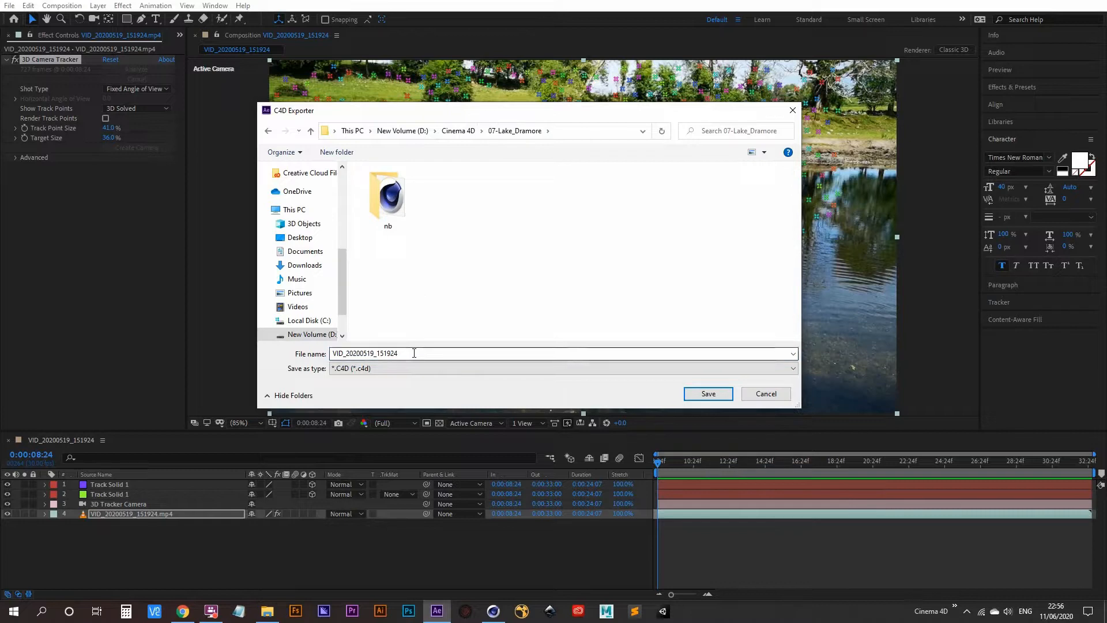
pyautogui.doubleClick(413, 353)
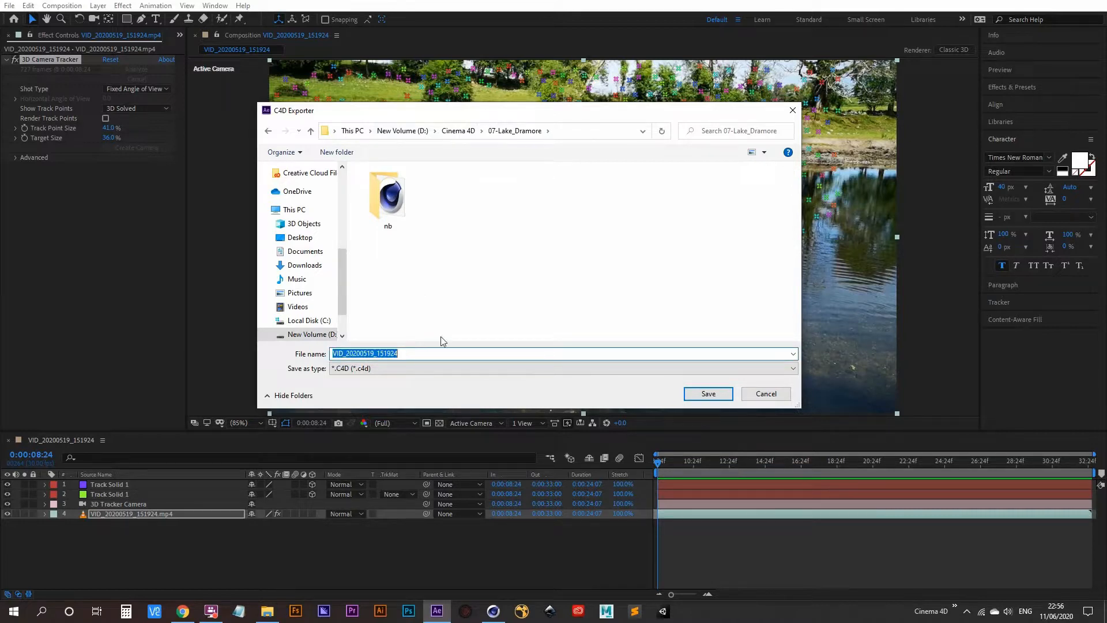
pyautogui.write('tracked_cam')
pyautogui.press('Return')
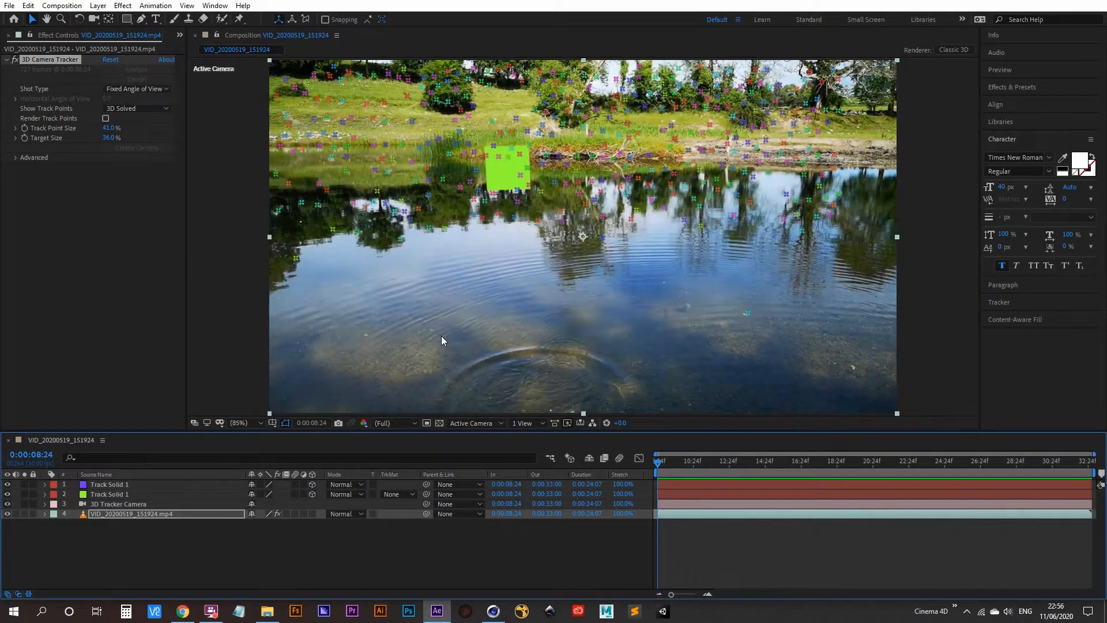
# - Switch to Cinema 4D and open the exported tracked_cam scene from the 07-Lake_Dramore folder
pyautogui.click(493, 610)
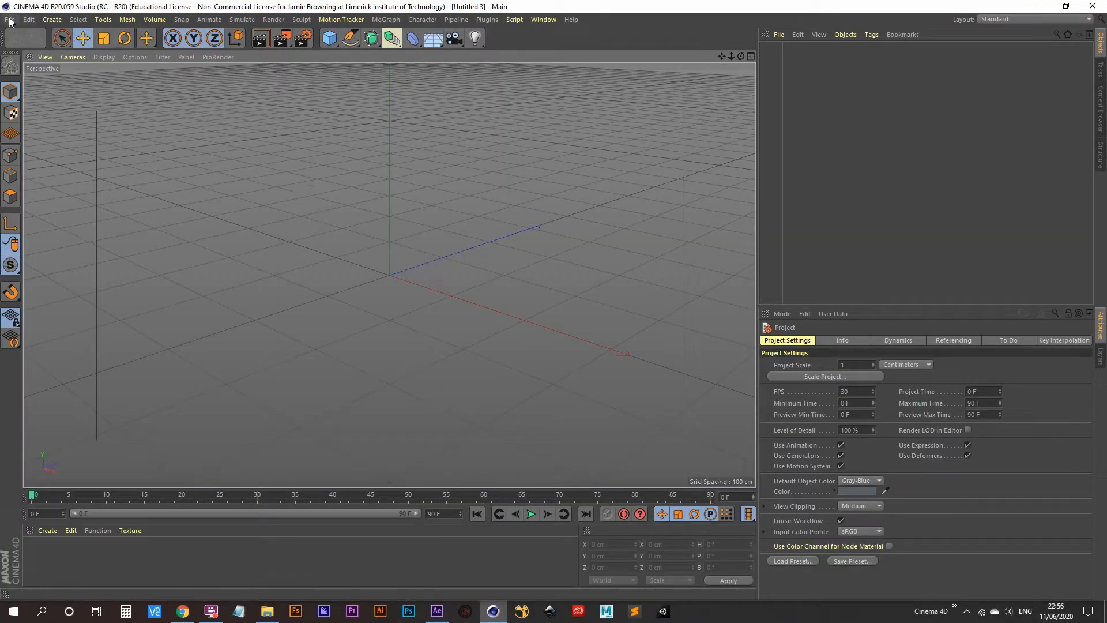
pyautogui.click(268, 613)
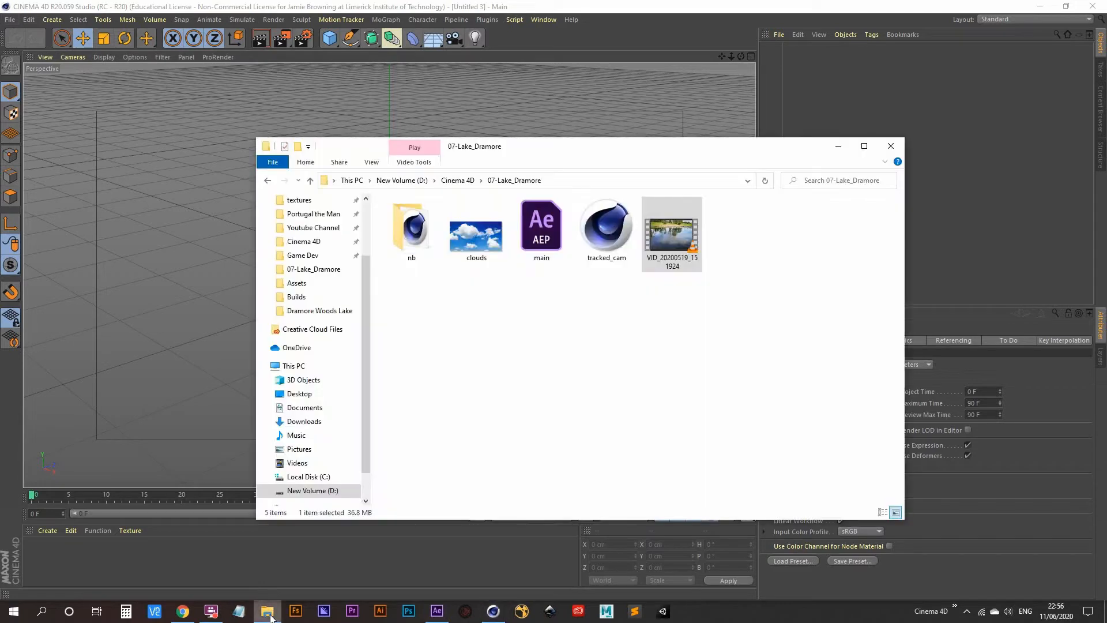
pyautogui.click(613, 227)
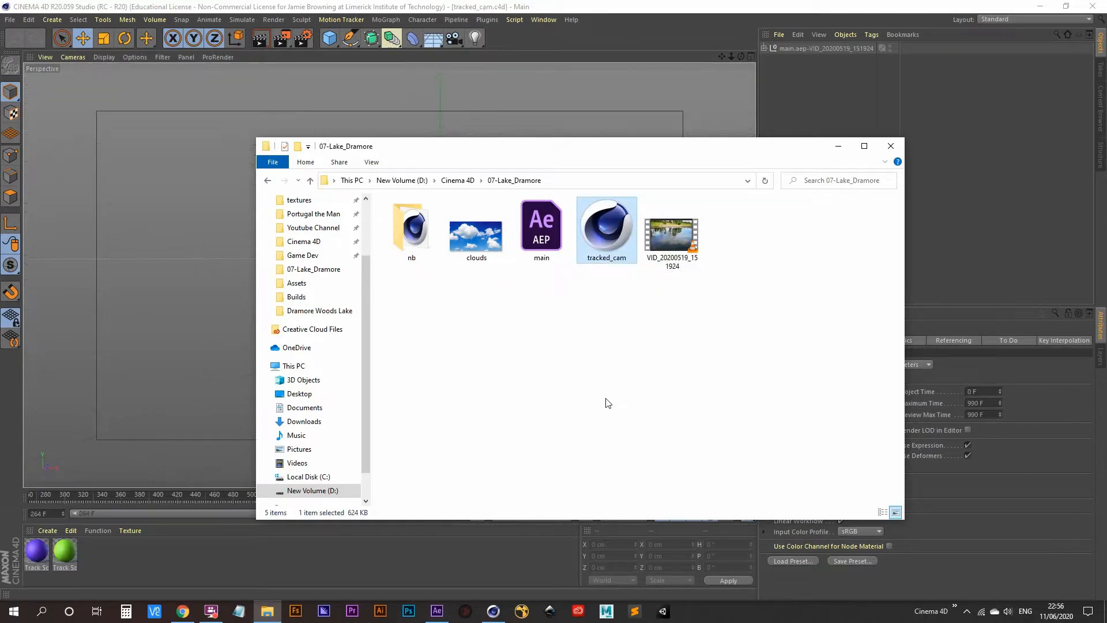
pyautogui.click(839, 145)
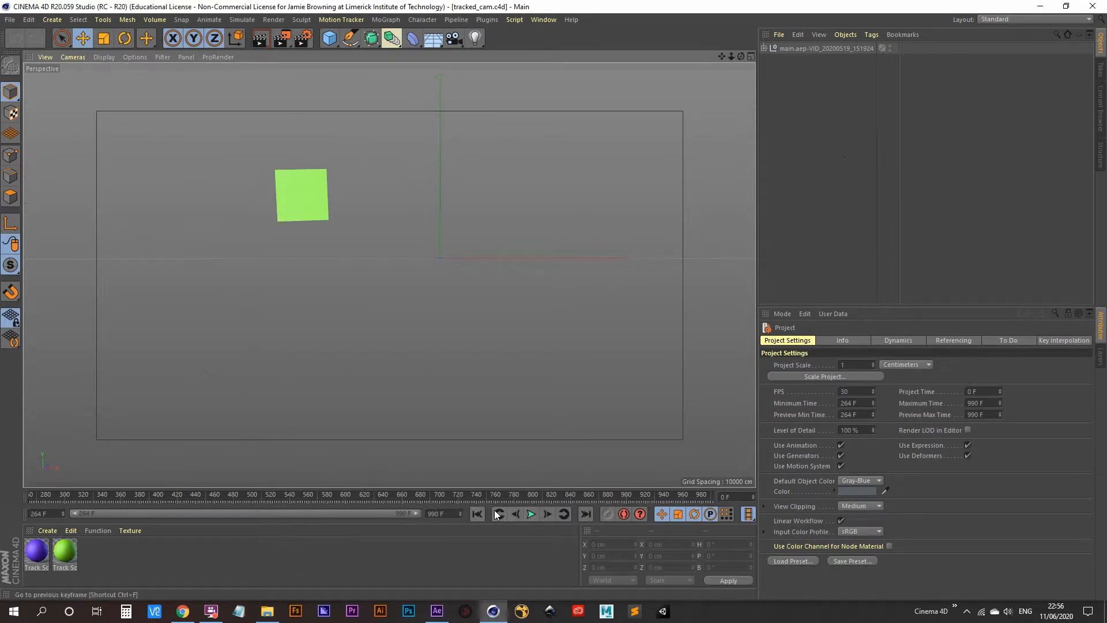
# - Play the tracked scene in Cinema 4D and After Effects to compare the solids' motion, and check the composition's start frame
pyautogui.click(518, 512)
pyautogui.click(531, 513)
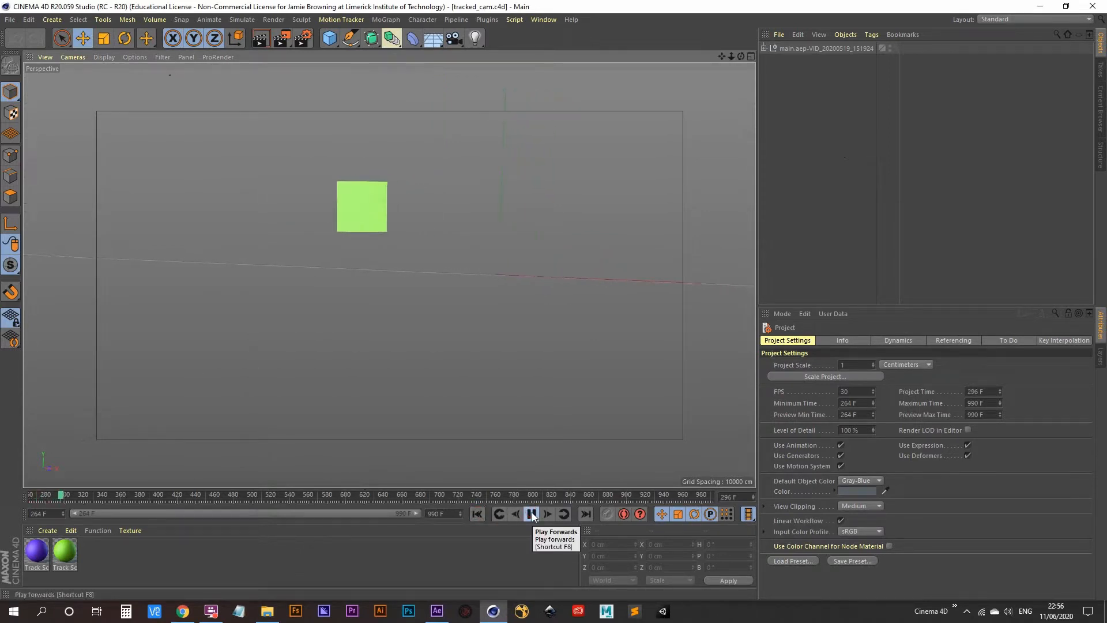
pyautogui.click(436, 611)
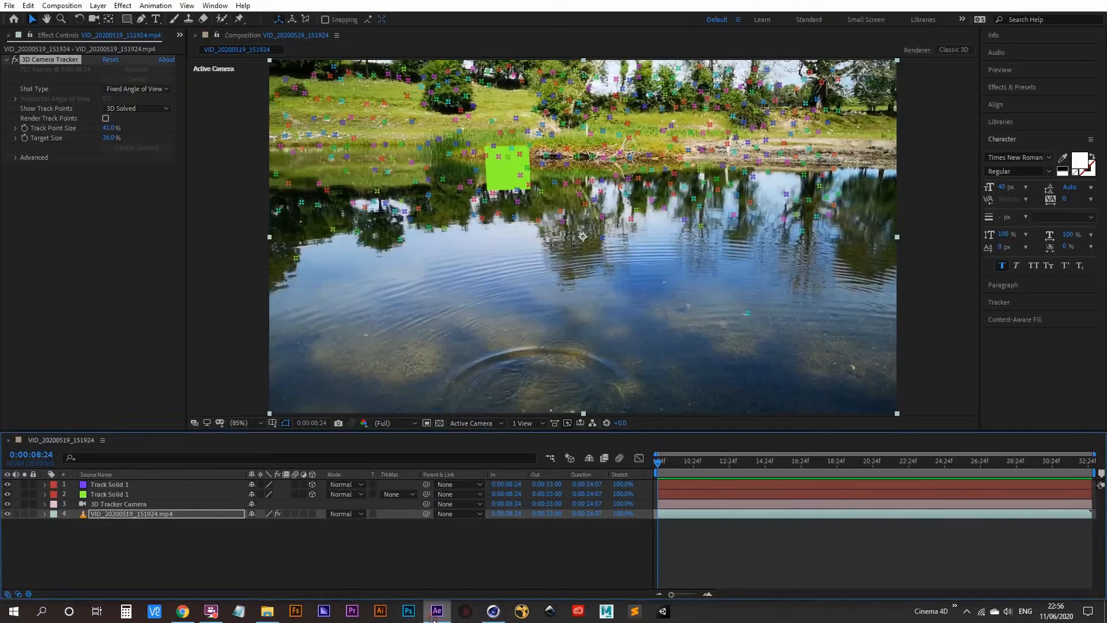
pyautogui.press('space')
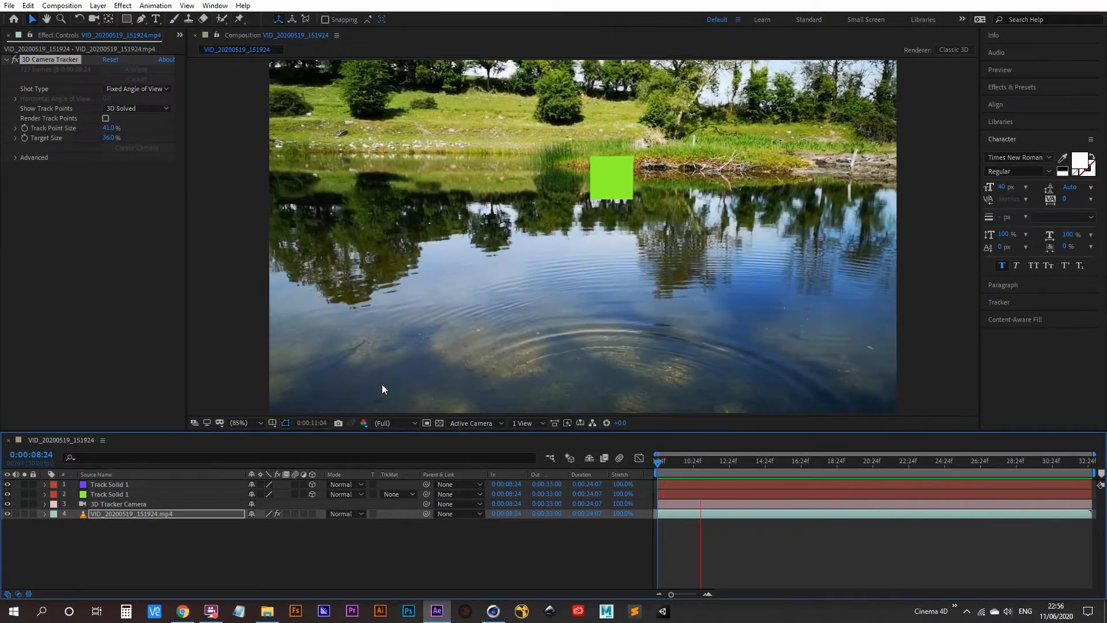
pyautogui.press('space')
pyautogui.click(494, 611)
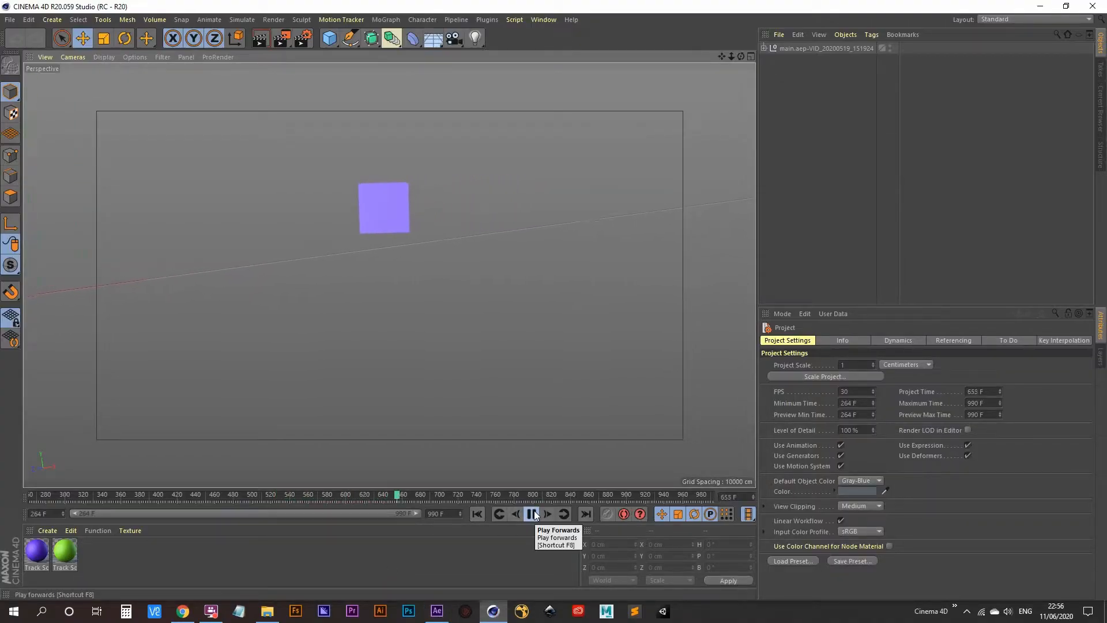
pyautogui.click(479, 514)
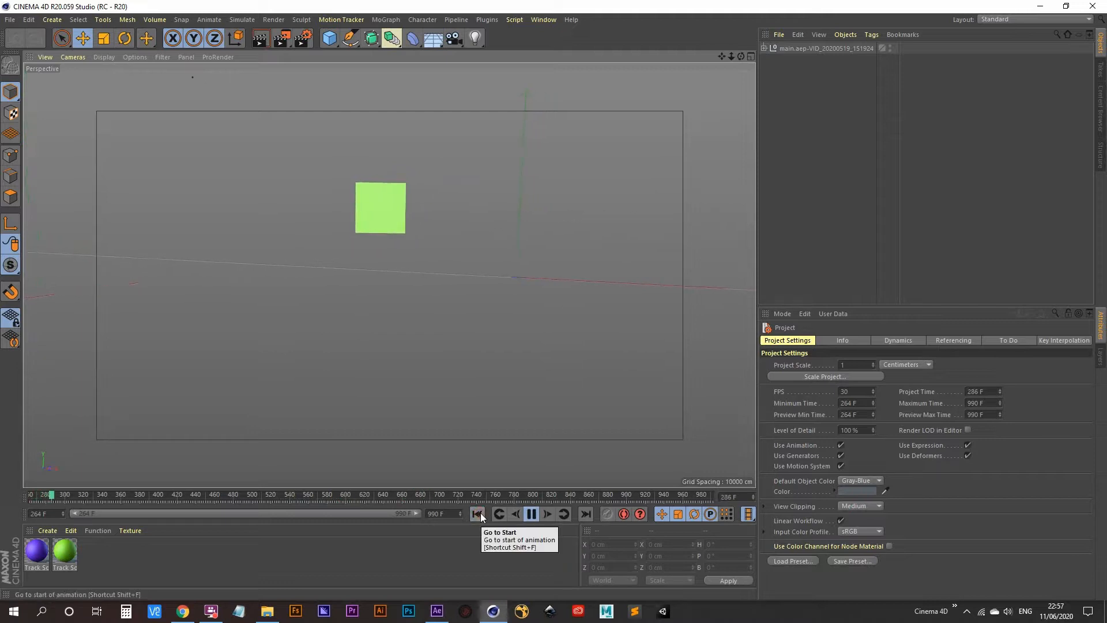
pyautogui.click(531, 514)
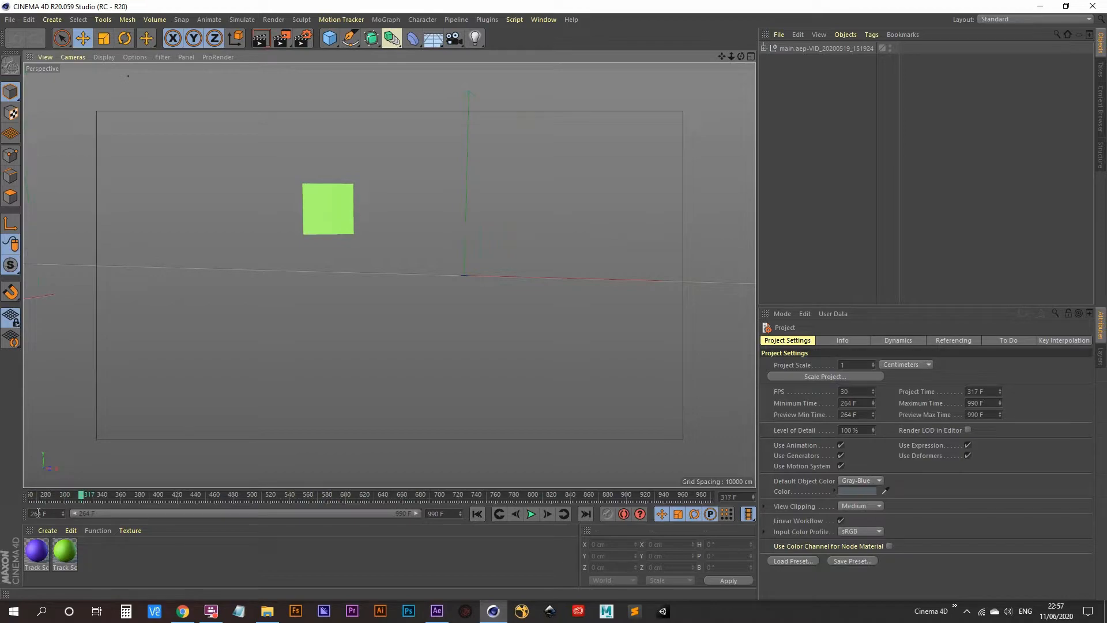
pyautogui.click(437, 610)
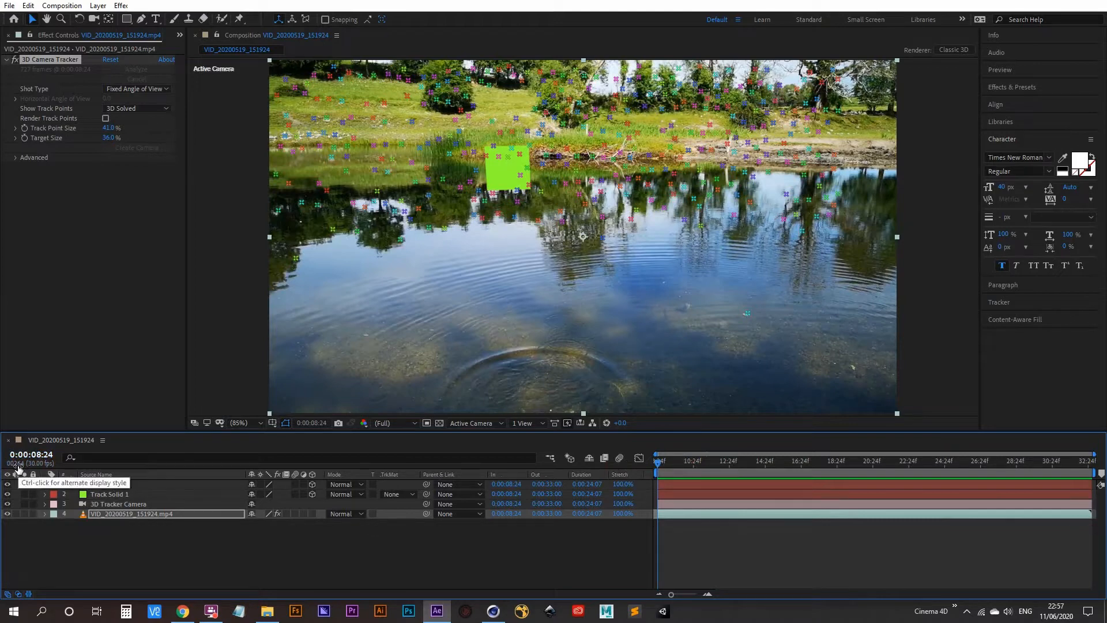
pyautogui.click(492, 610)
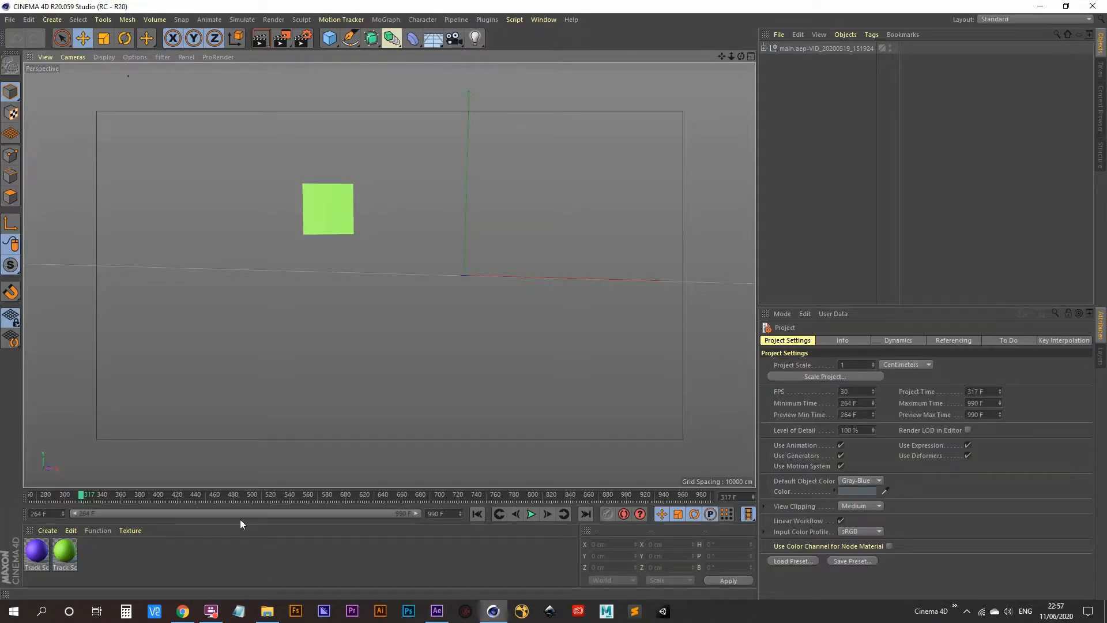
# - Set the Cinema 4D project's minimum time to 0 F, extend the preview range to 0 F, and return to the start
pyautogui.click(49, 512)
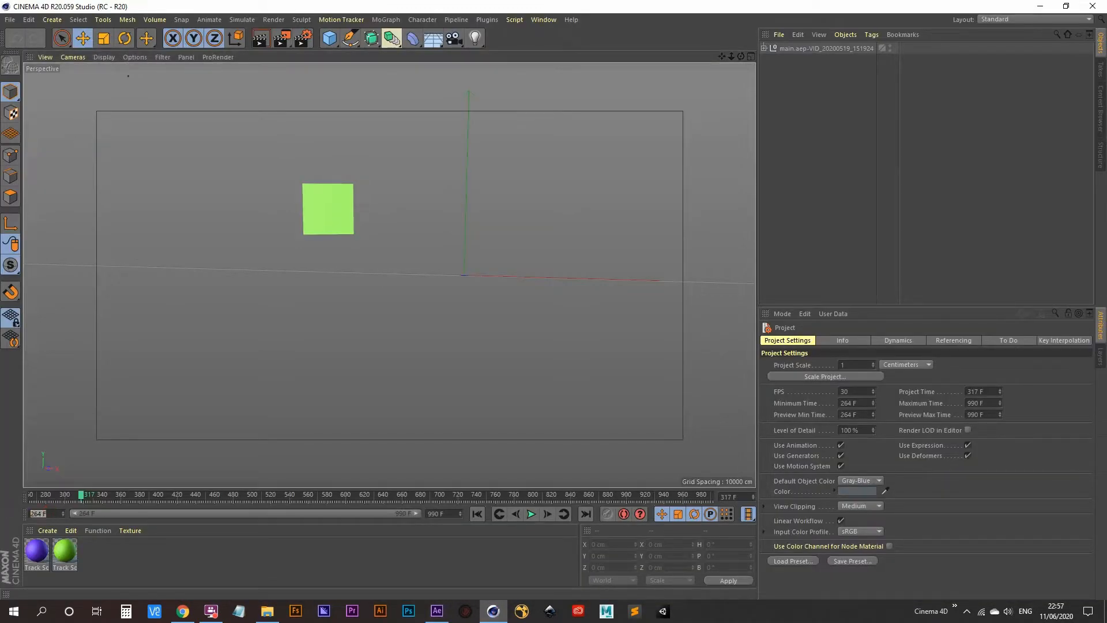
pyautogui.write('0')
pyautogui.press('Return')
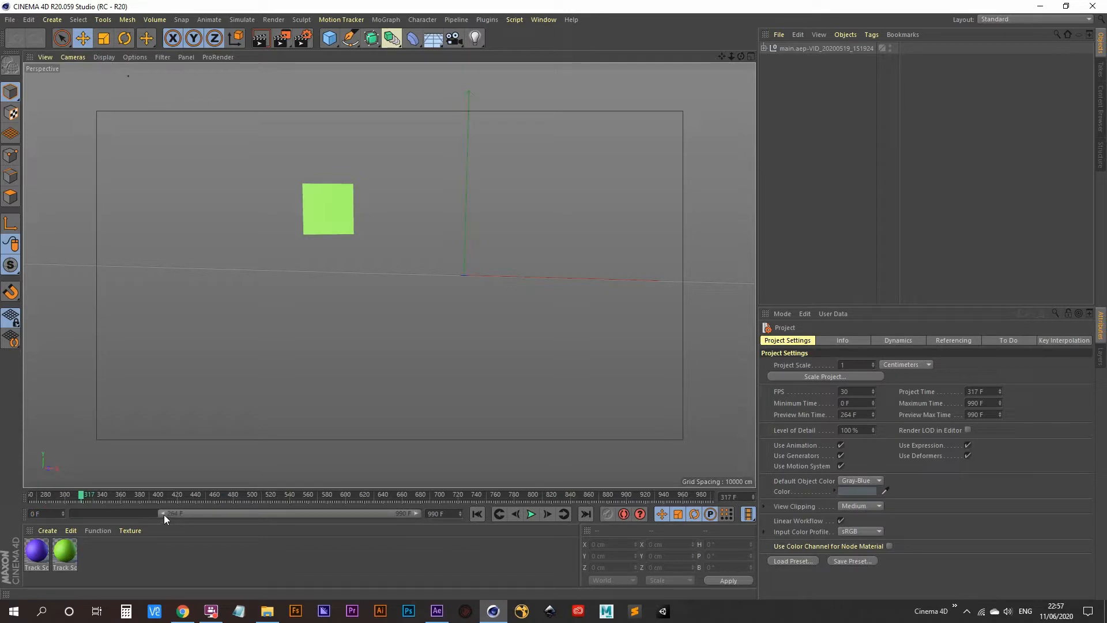
pyautogui.moveTo(164, 513); pyautogui.dragTo(57, 514)
pyautogui.click(477, 513)
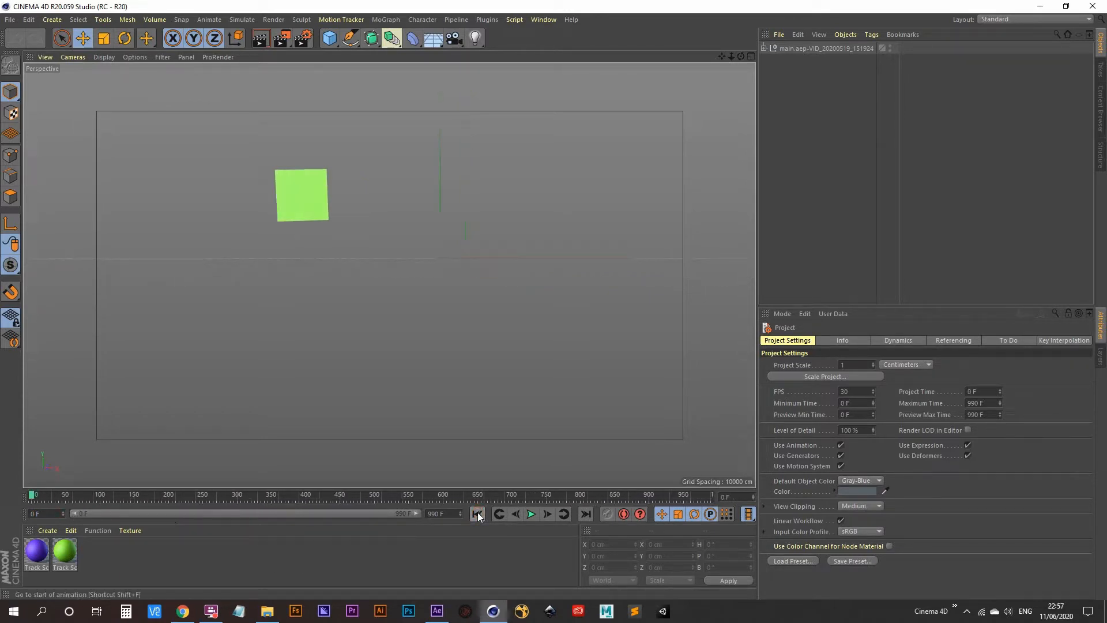
# - Create a new material and name it BG
pyautogui.doubleClick(107, 550)
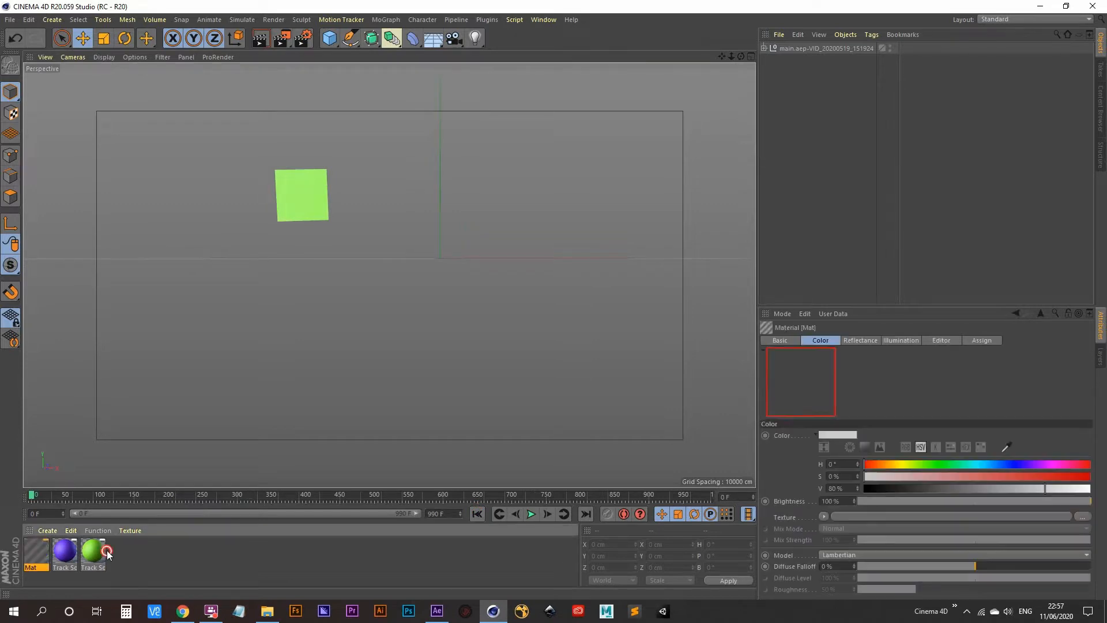
pyautogui.doubleClick(37, 566)
pyautogui.write('V')
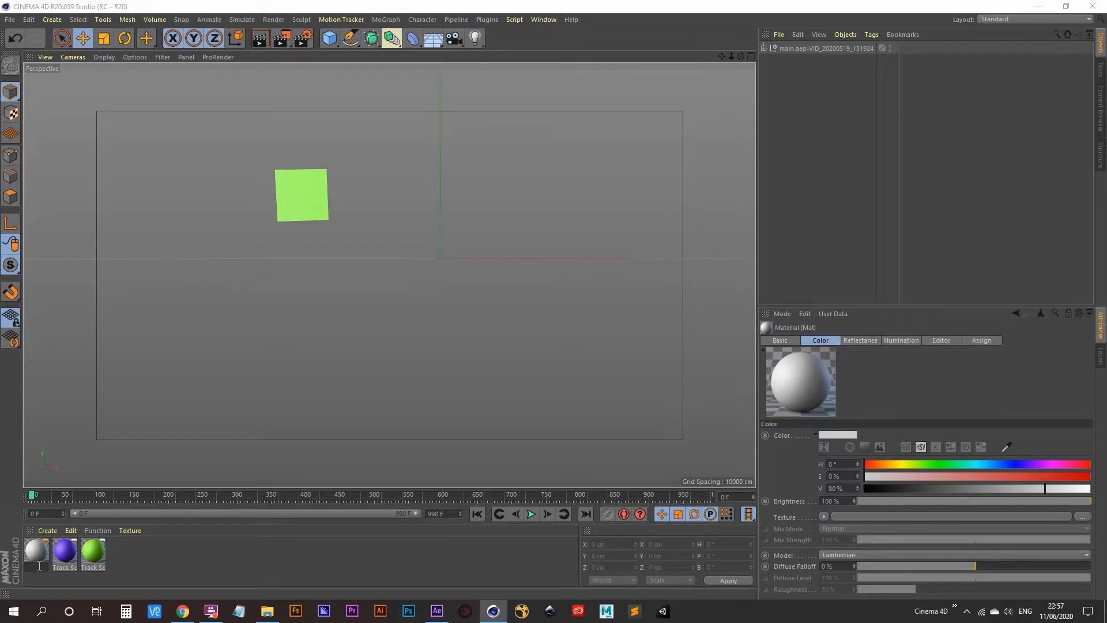
pyautogui.press('Return')
# - Turn off the BG material's Color and Reflectance channels and enable only Luminance
pyautogui.doubleClick(36, 551)
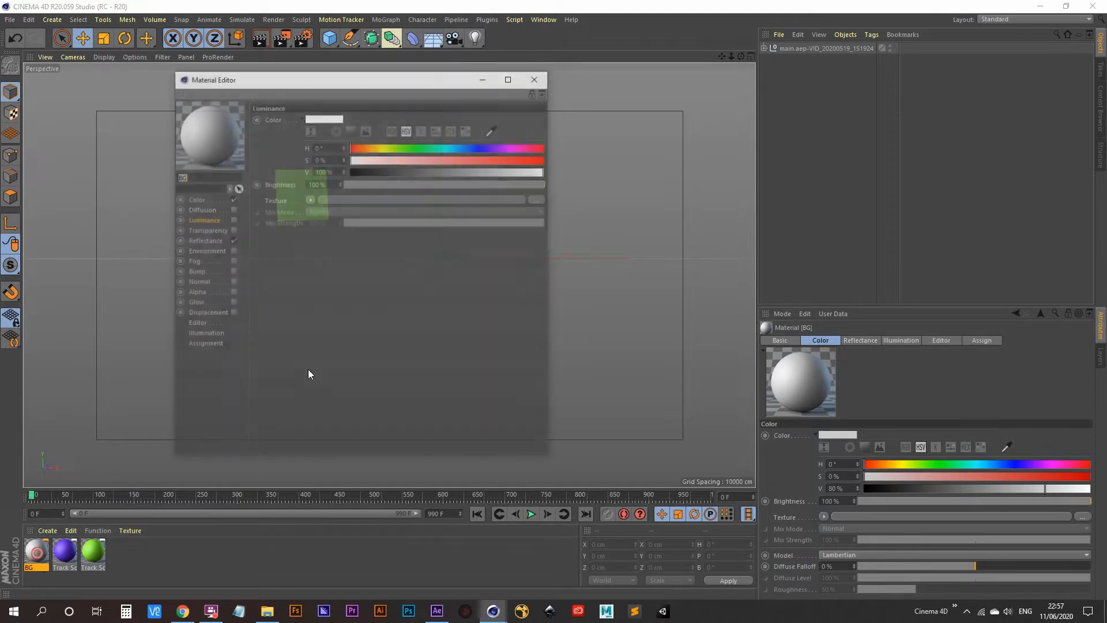
pyautogui.moveTo(393, 99); pyautogui.dragTo(673, 104)
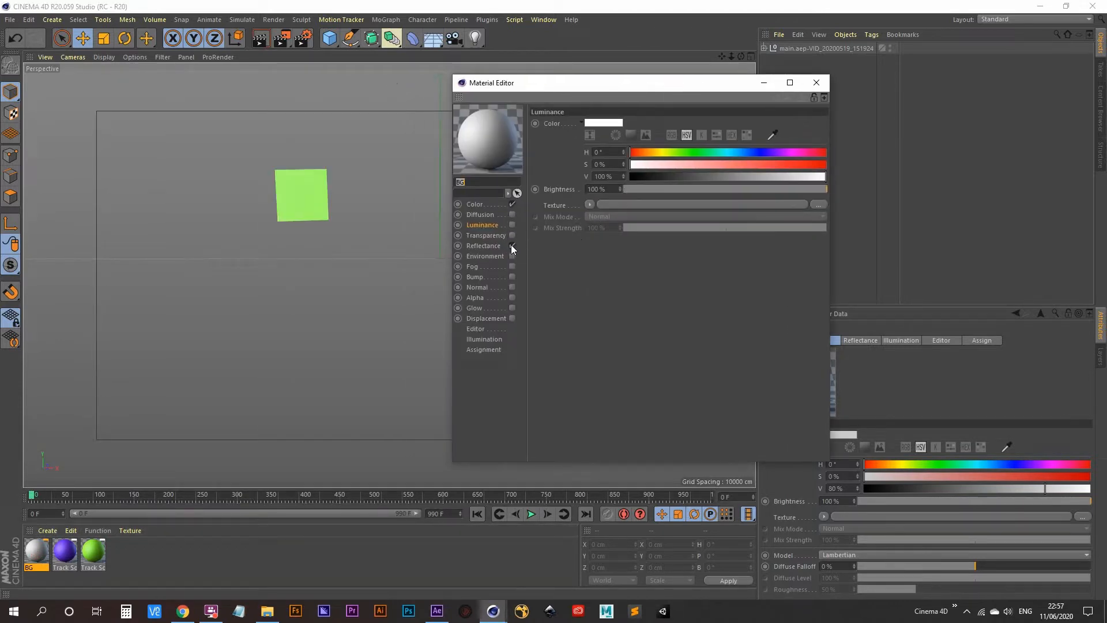
pyautogui.click(512, 204)
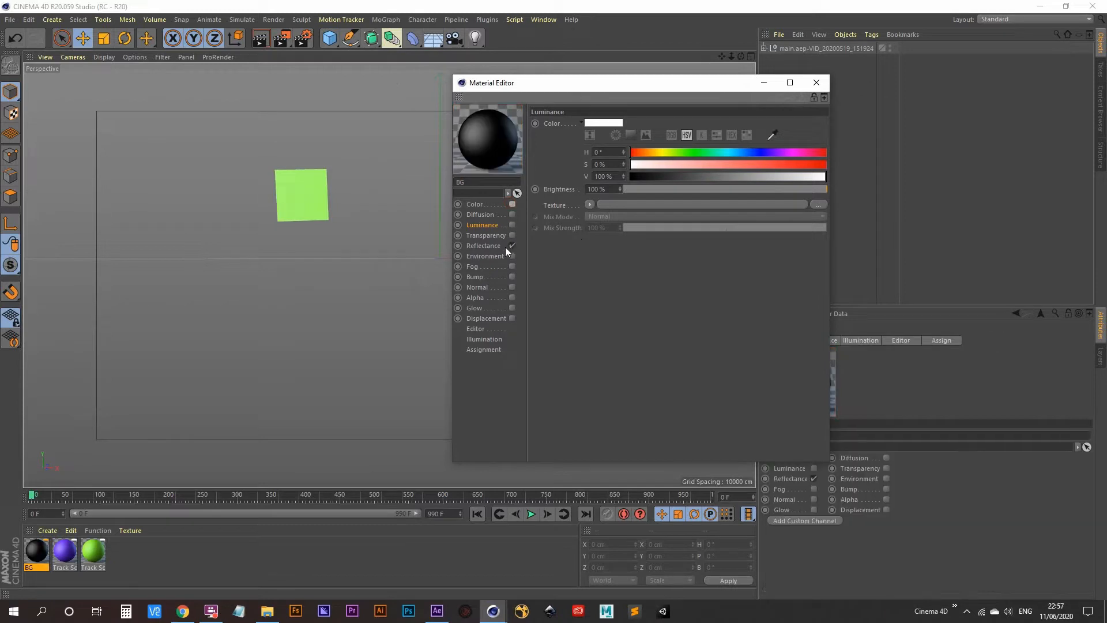
pyautogui.click(512, 246)
pyautogui.click(513, 225)
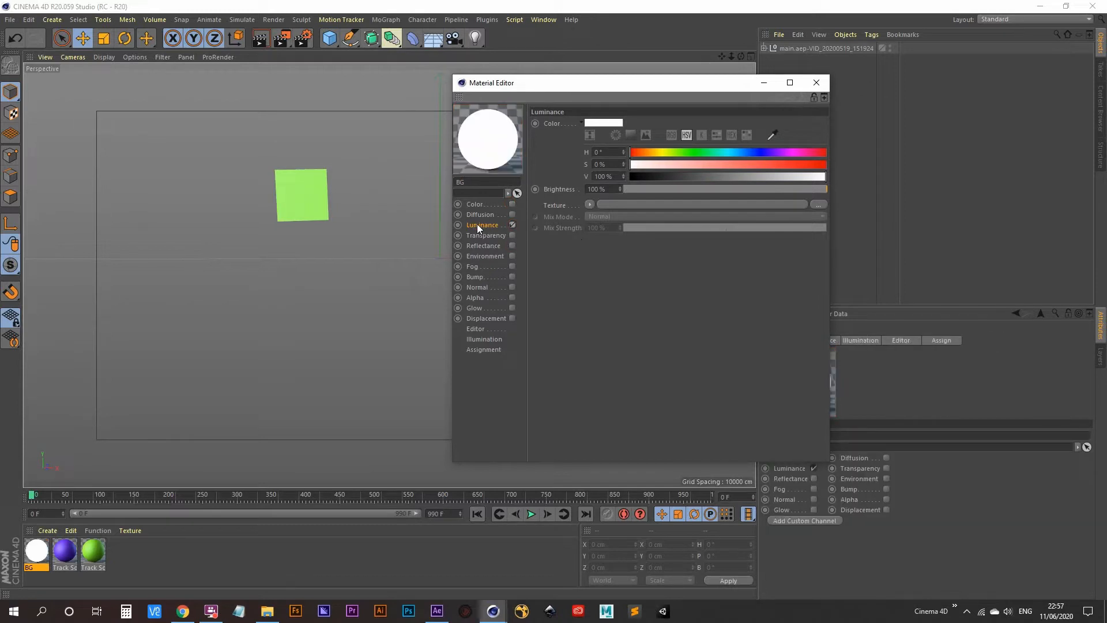
# - Load VID_20200519_151924.mp4 from the 07-Lake_Dramore folder as the BG material's Luminance texture and close the Material Editor
pyautogui.click(590, 205)
pyautogui.click(605, 228)
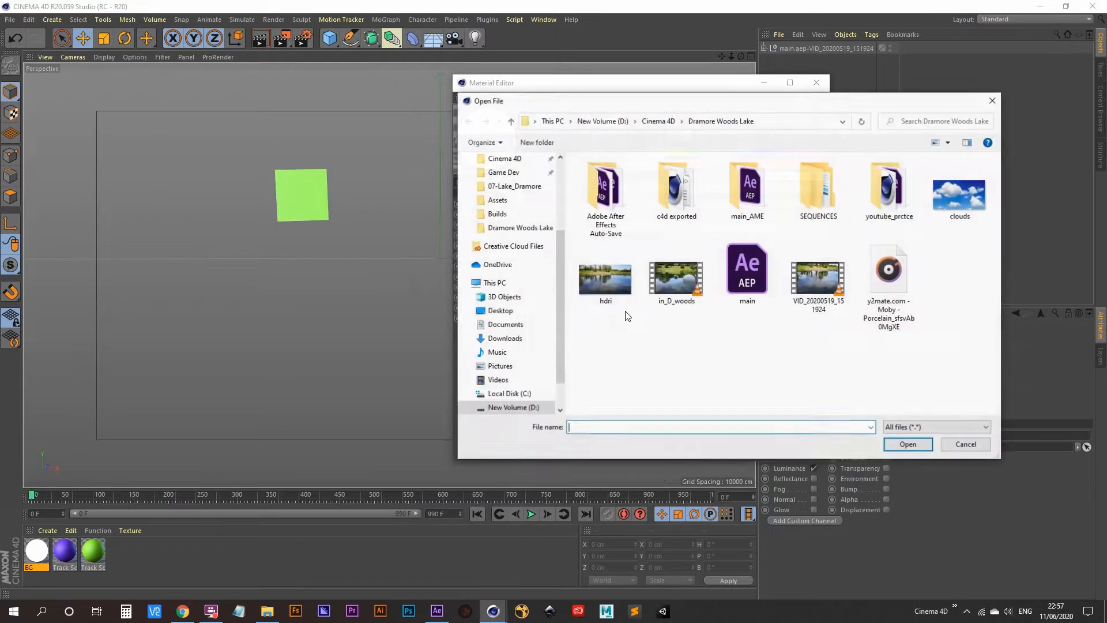
pyautogui.click(660, 121)
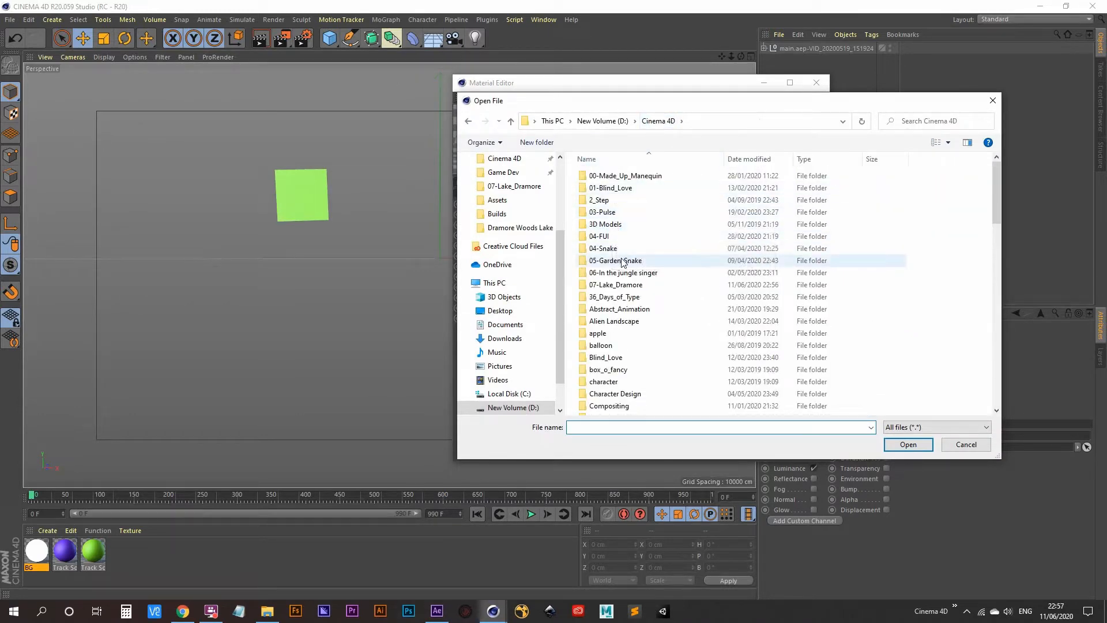
pyautogui.doubleClick(621, 287)
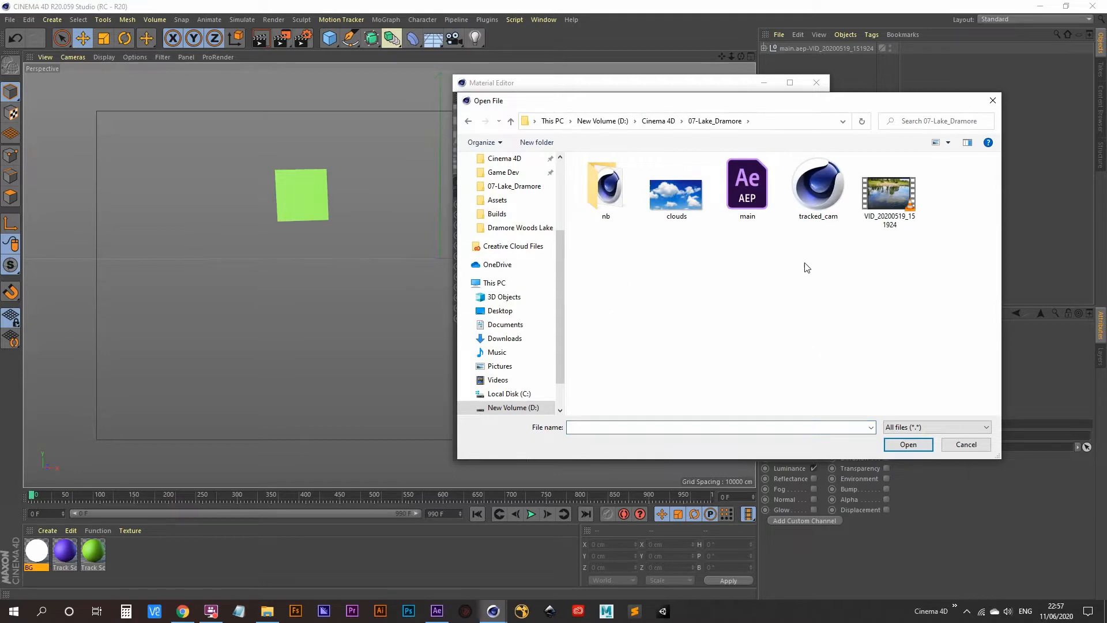
pyautogui.doubleClick(882, 201)
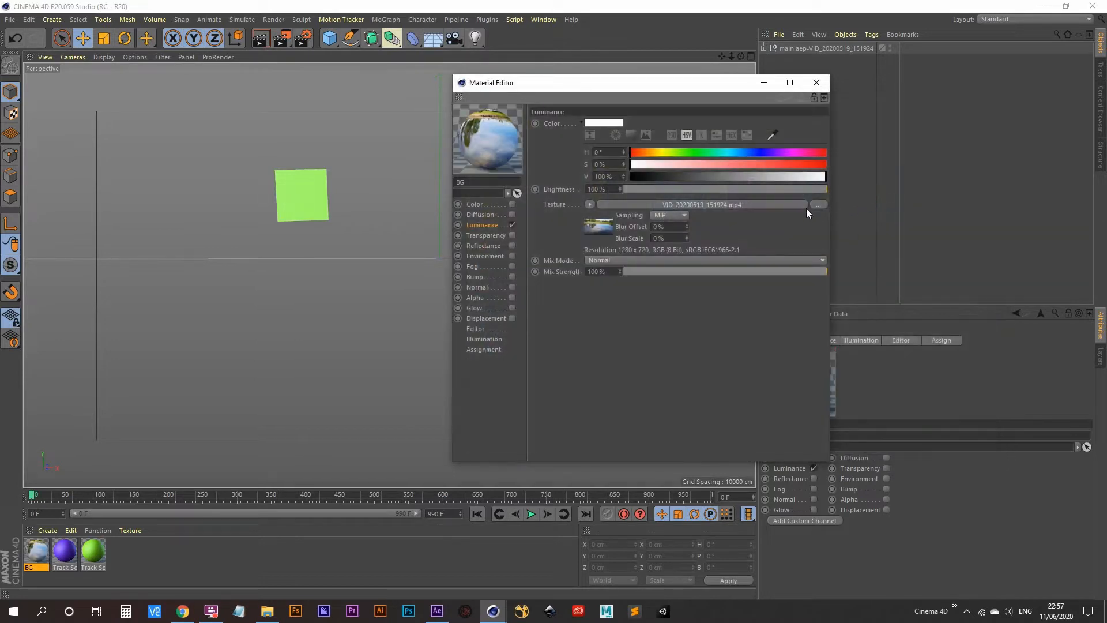
pyautogui.click(816, 82)
# - Add a Background object to the scene and apply the BG material to it
pyautogui.click(432, 40)
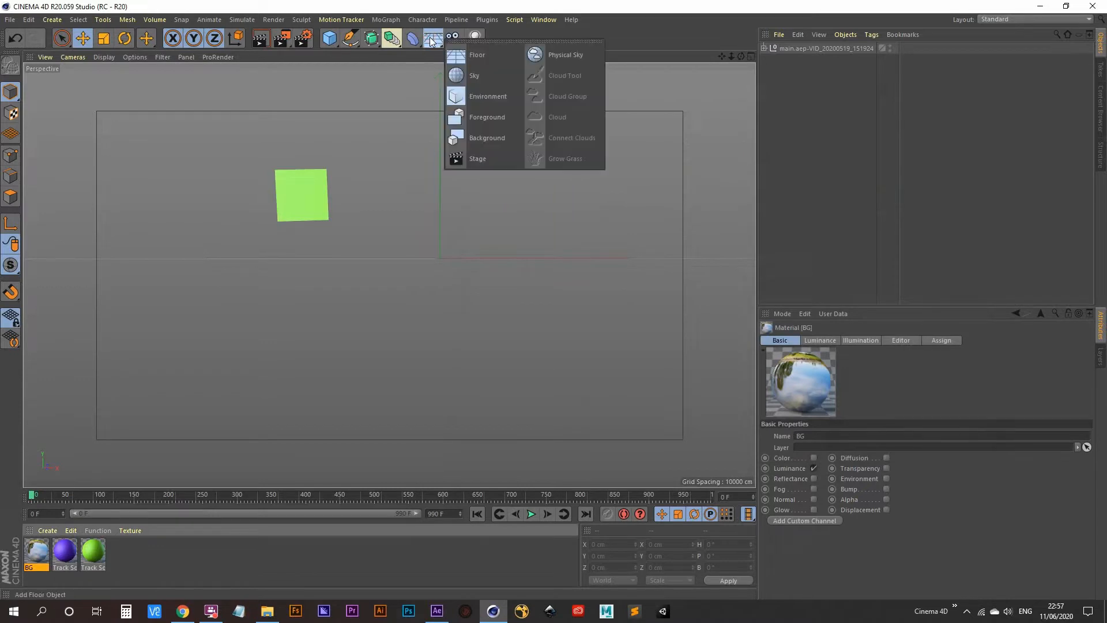
pyautogui.click(486, 138)
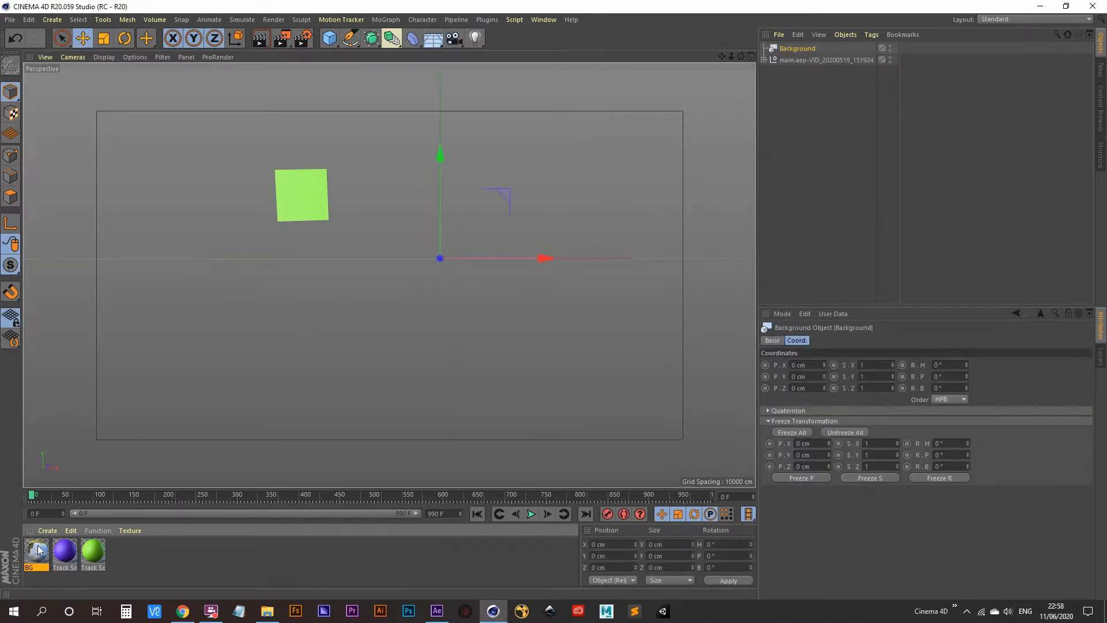
pyautogui.moveTo(39, 550); pyautogui.dragTo(802, 53)
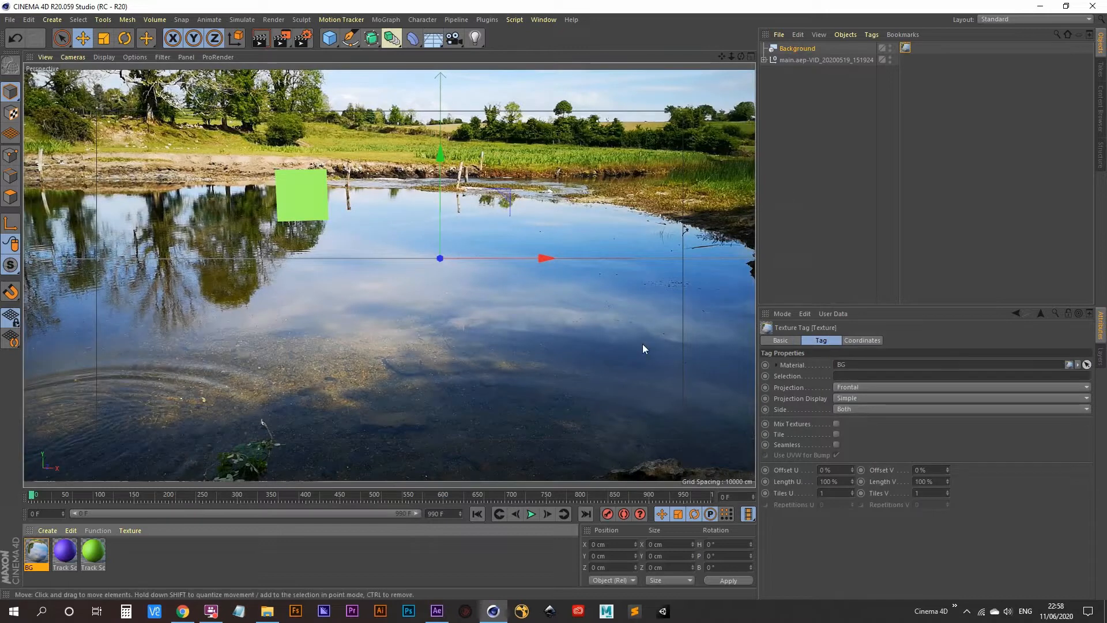
# - Play the animation to check the background video, and enable Animate Preview in the BG material's editor settings
pyautogui.click(531, 514)
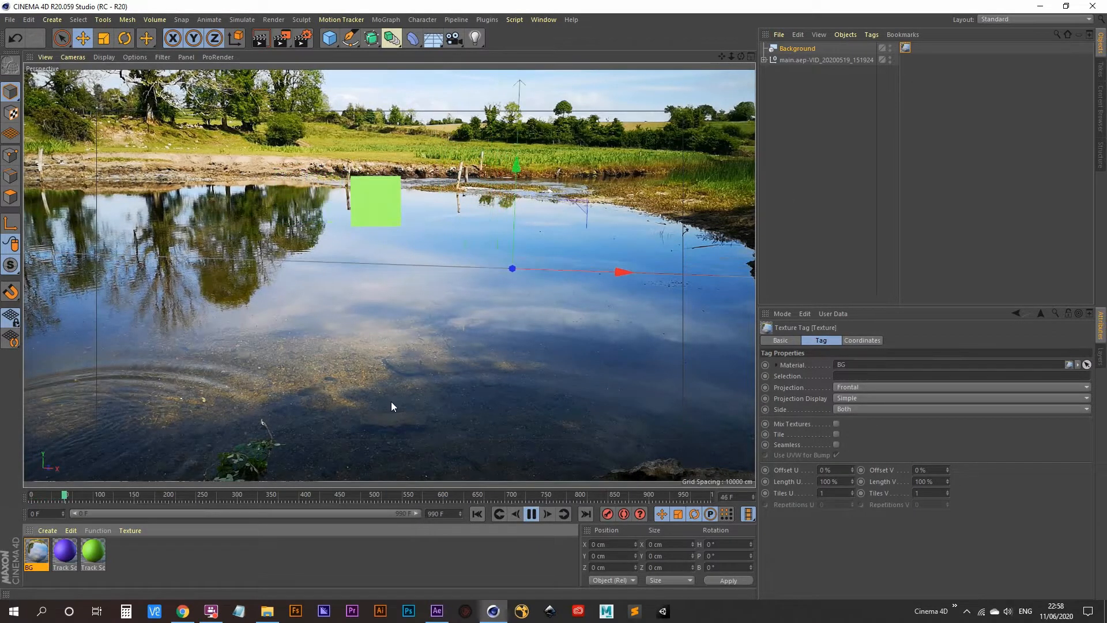
pyautogui.click(532, 513)
pyautogui.doubleClick(35, 552)
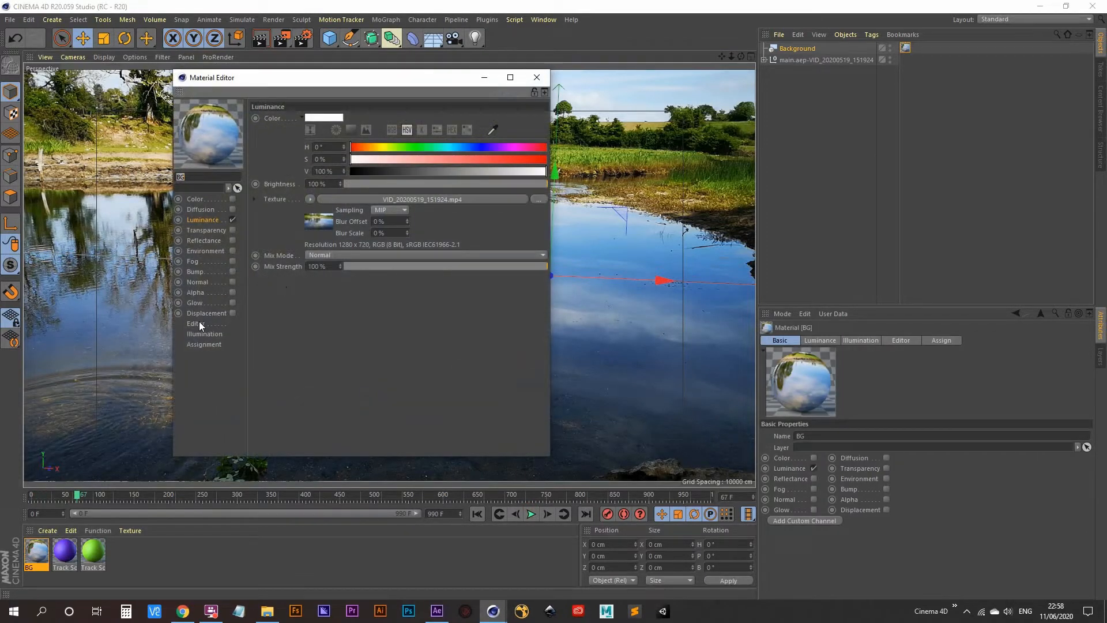
pyautogui.click(199, 324)
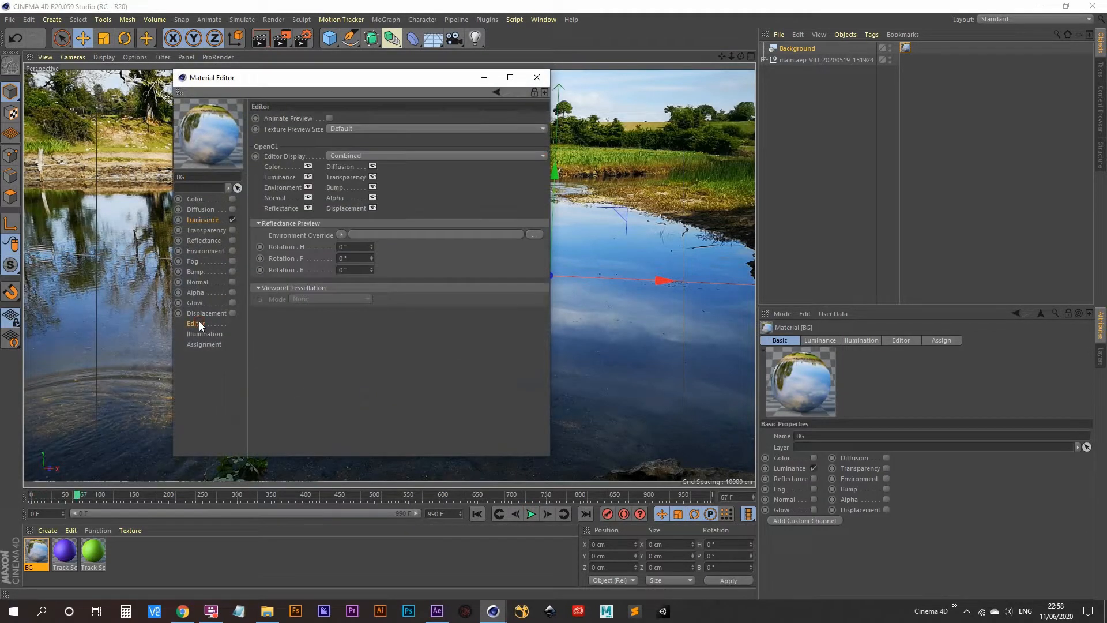
pyautogui.click(329, 118)
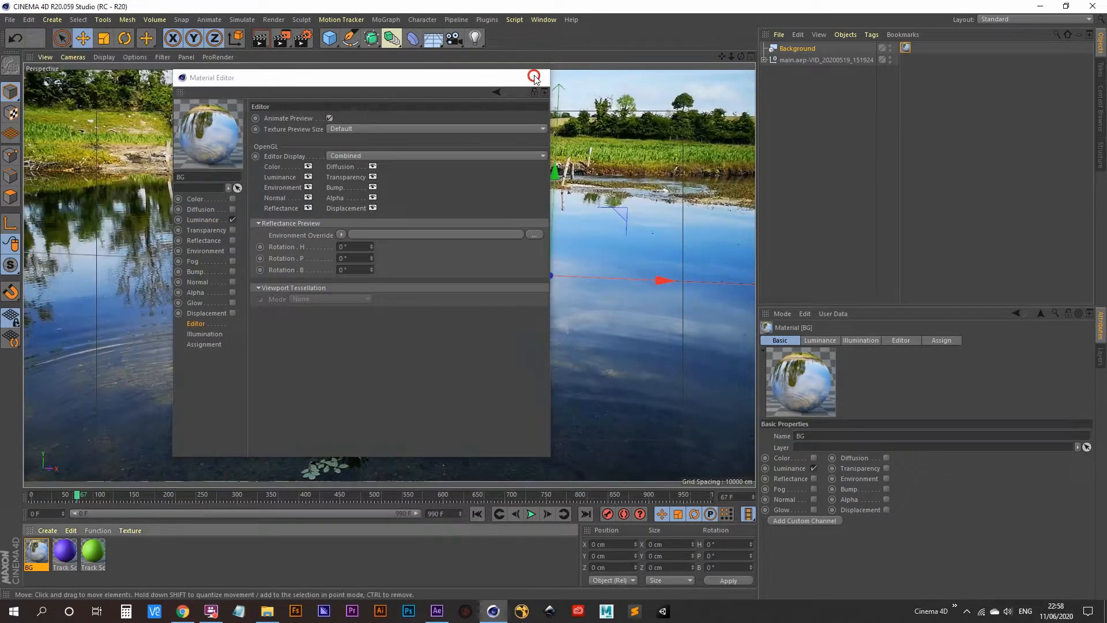
pyautogui.click(537, 77)
# - Play the animation from the start to check the tracking, and select the 3D Tracker Camera inside the imported composition's null
pyautogui.click(478, 514)
pyautogui.click(531, 514)
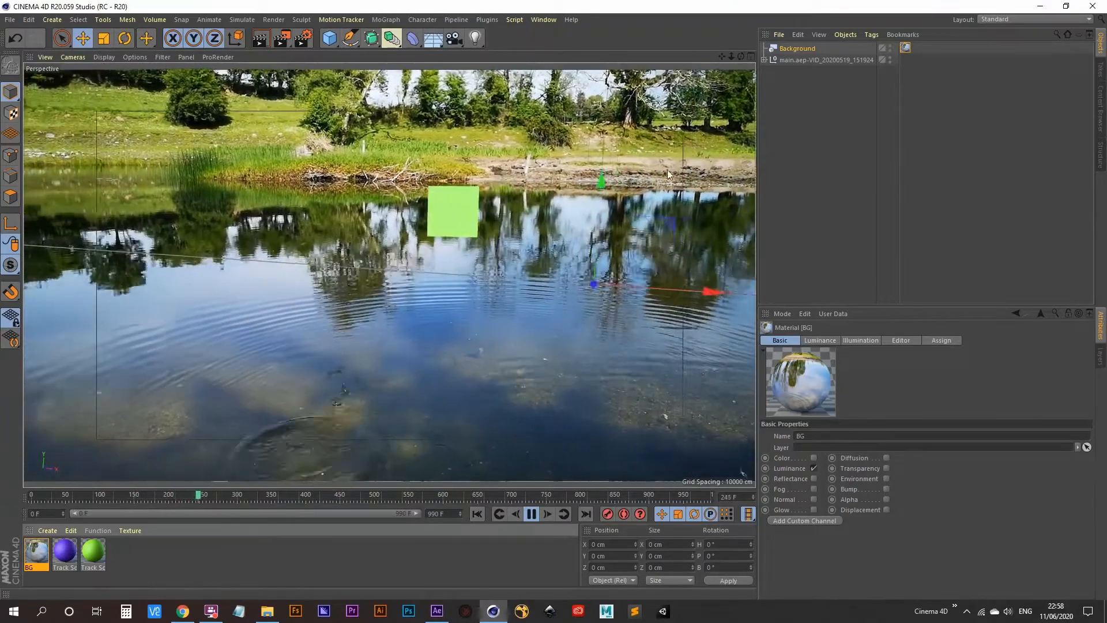
pyautogui.click(764, 59)
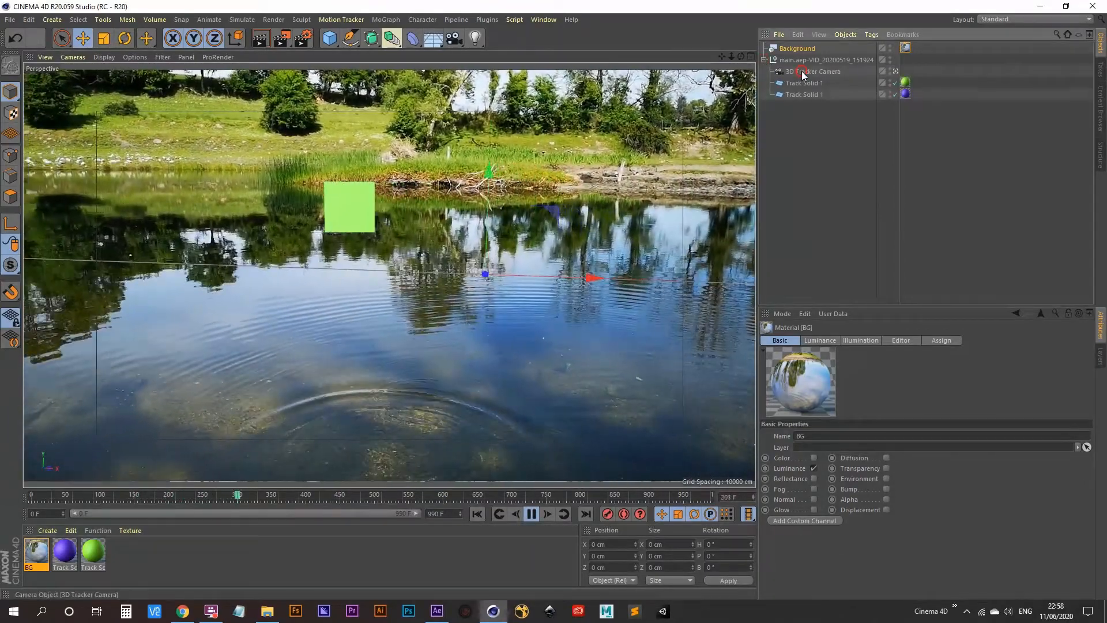
pyautogui.click(801, 71)
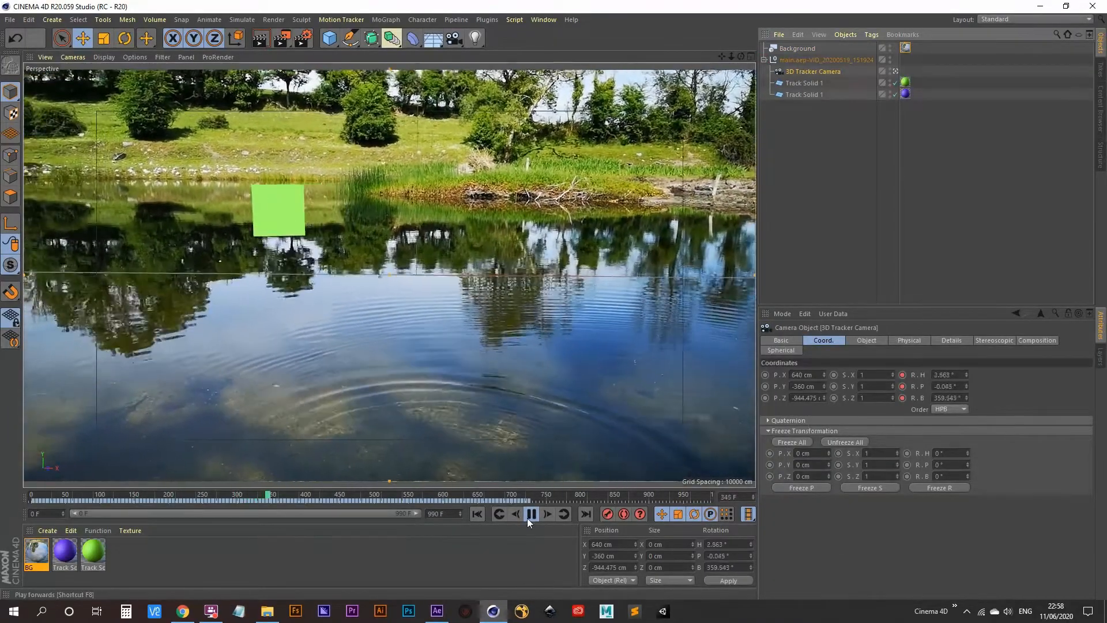
# - Stop the playback, switch to After Effects to check the composition's start timecode, and return to Cinema 4D
pyautogui.click(530, 514)
pyautogui.click(437, 610)
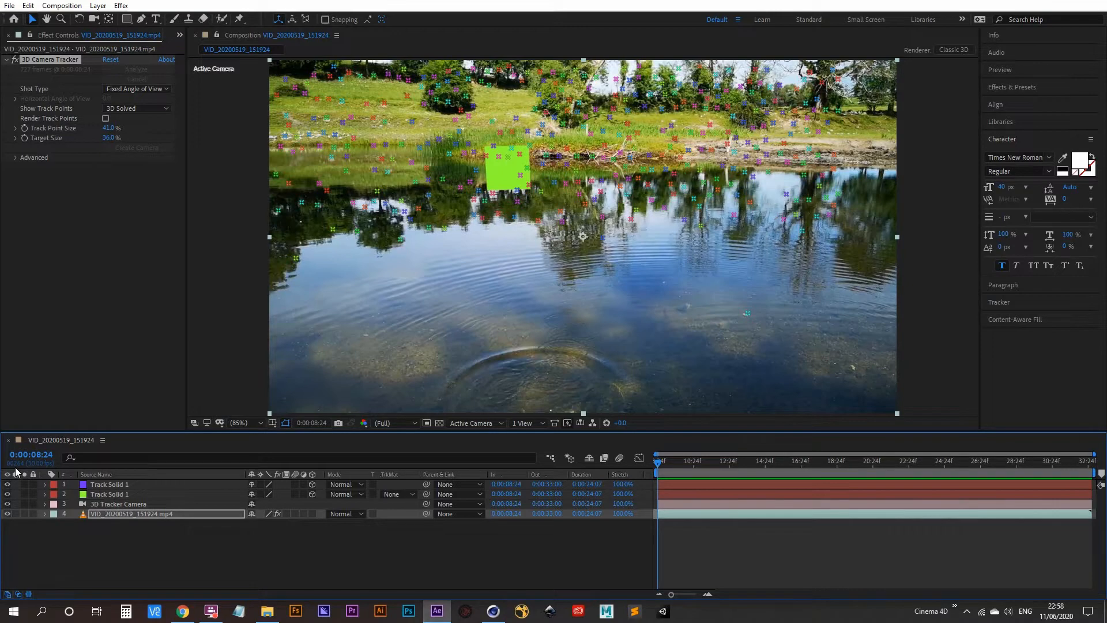
pyautogui.click(495, 614)
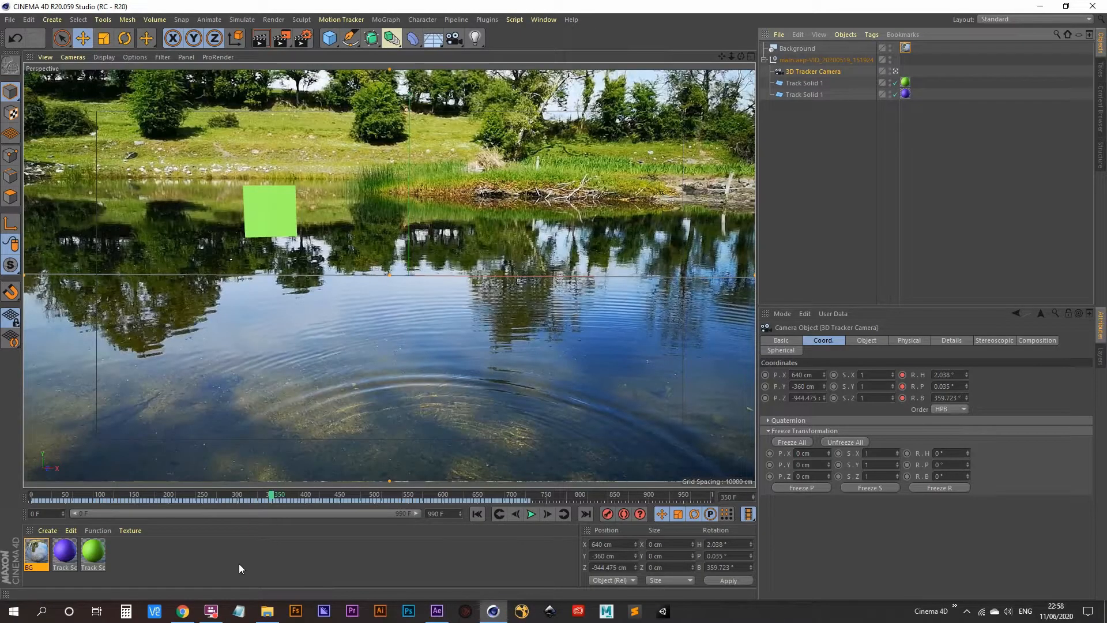
# - Open the BG material's Luminance texture animation settings and set Movie Start Frame to 264
pyautogui.doubleClick(37, 557)
pyautogui.moveTo(415, 77); pyautogui.dragTo(663, 72)
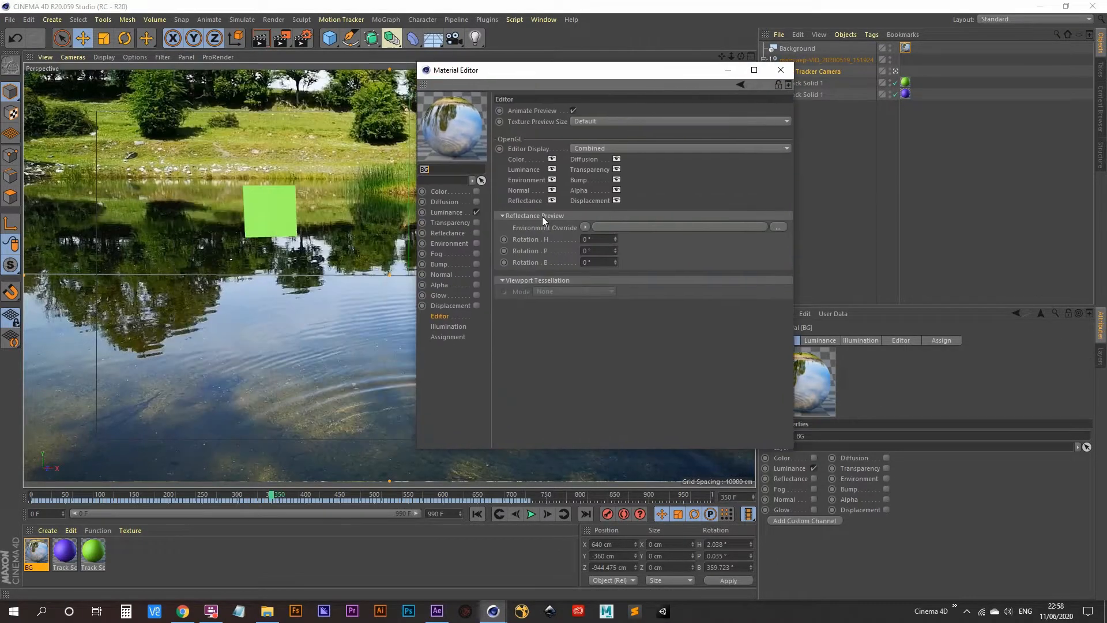
pyautogui.click(448, 213)
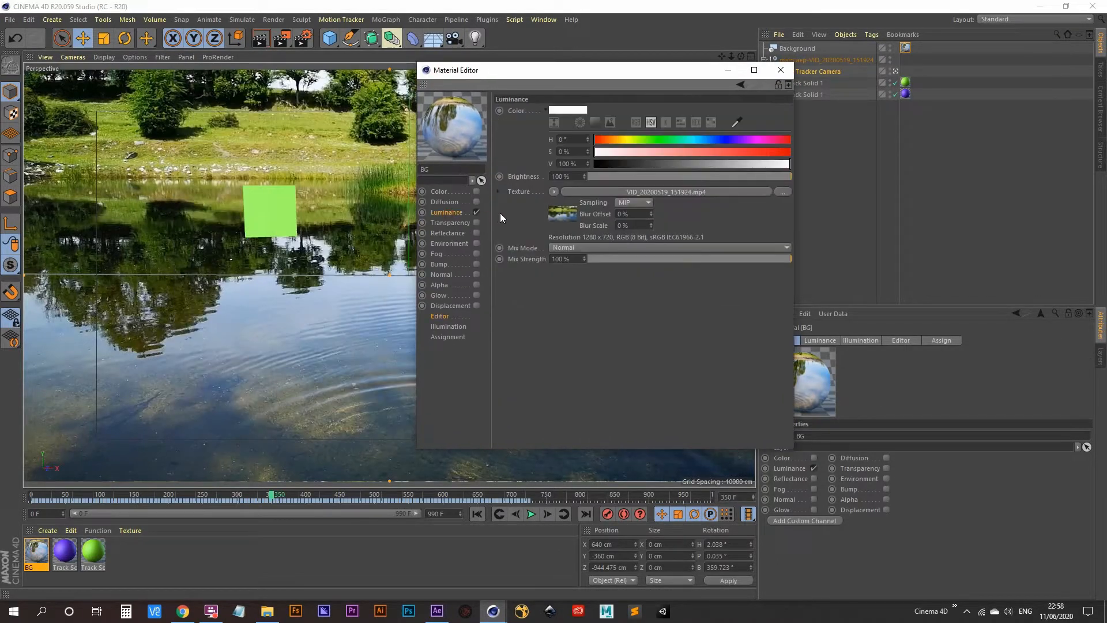
pyautogui.click(568, 214)
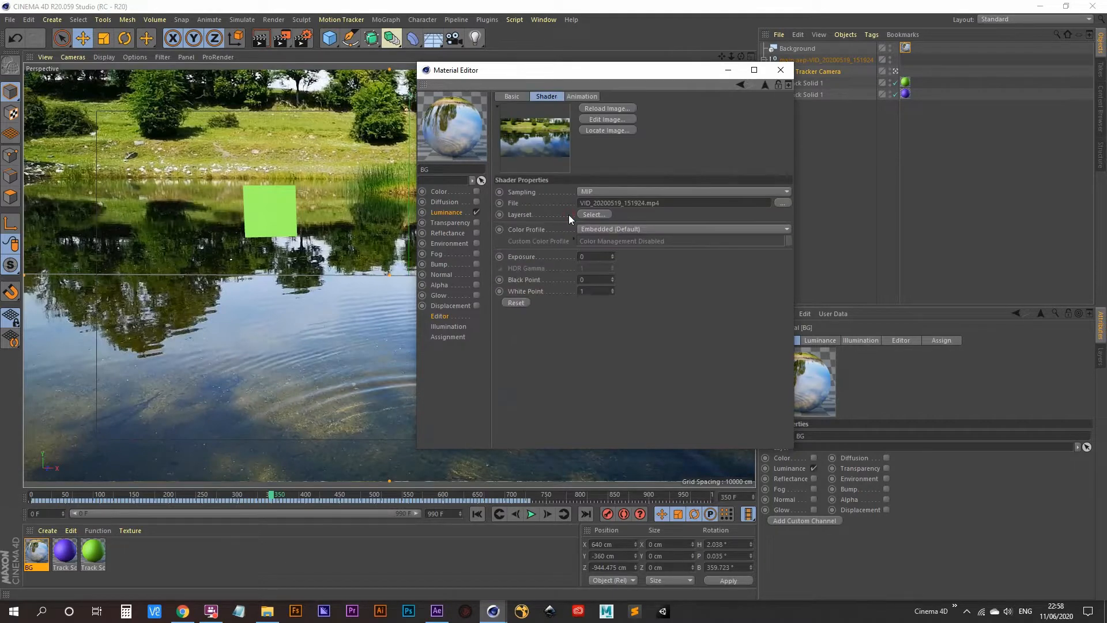
pyautogui.click(582, 96)
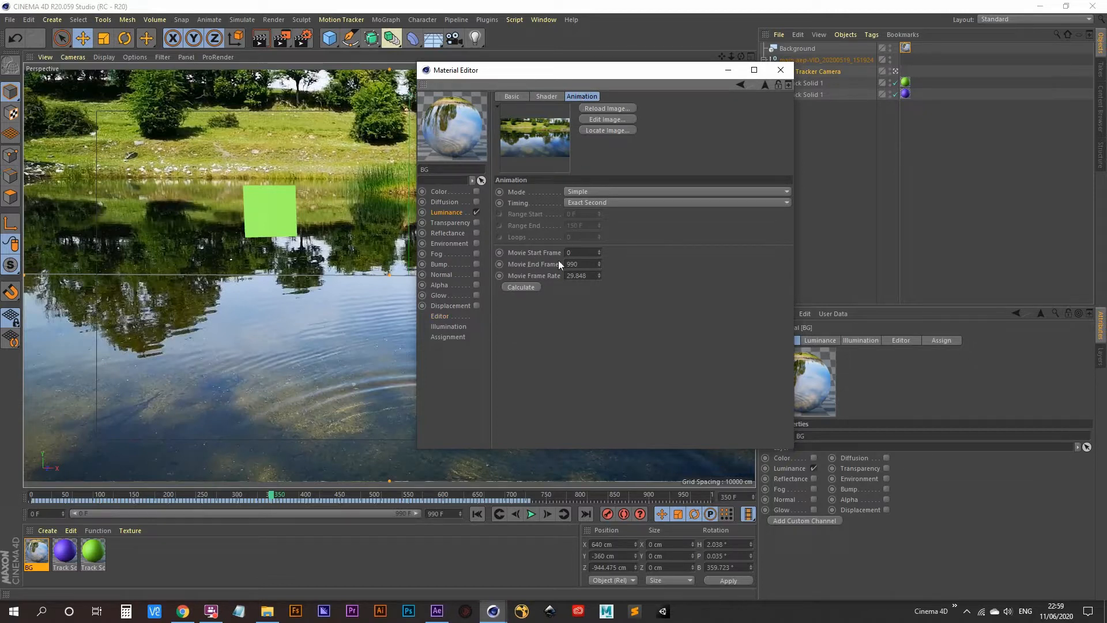
pyautogui.click(581, 253)
pyautogui.click(643, 268)
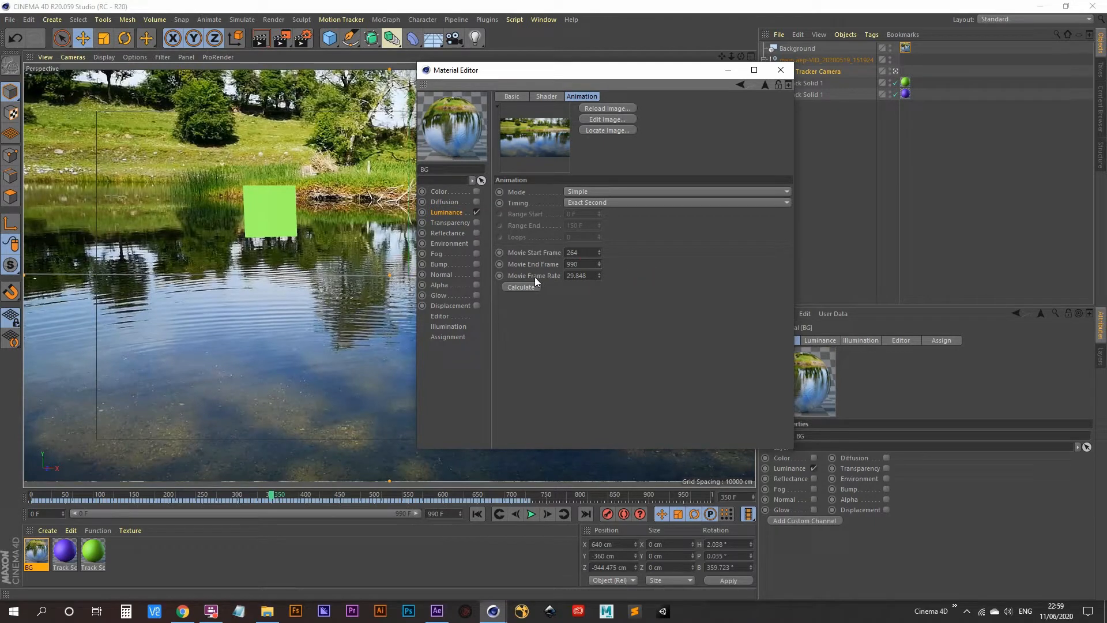
# - Set the video texture's Movie Frame Rate to 30 and close the Material Editor
pyautogui.moveTo(593, 276); pyautogui.dragTo(498, 280)
pyautogui.write('30')
pyautogui.press('Return')
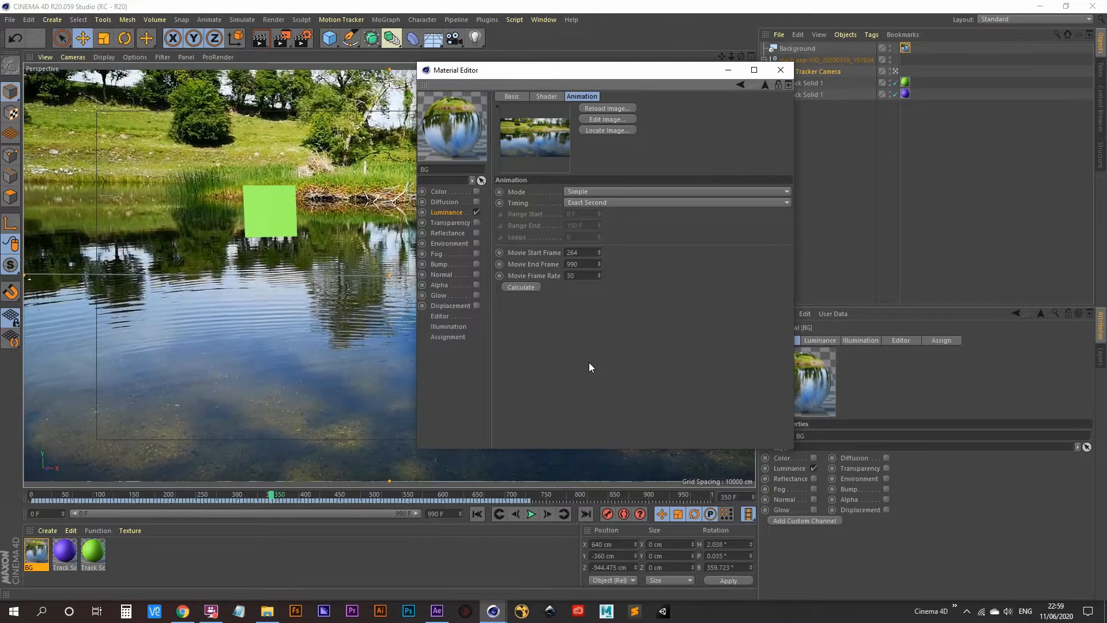
pyautogui.click(780, 71)
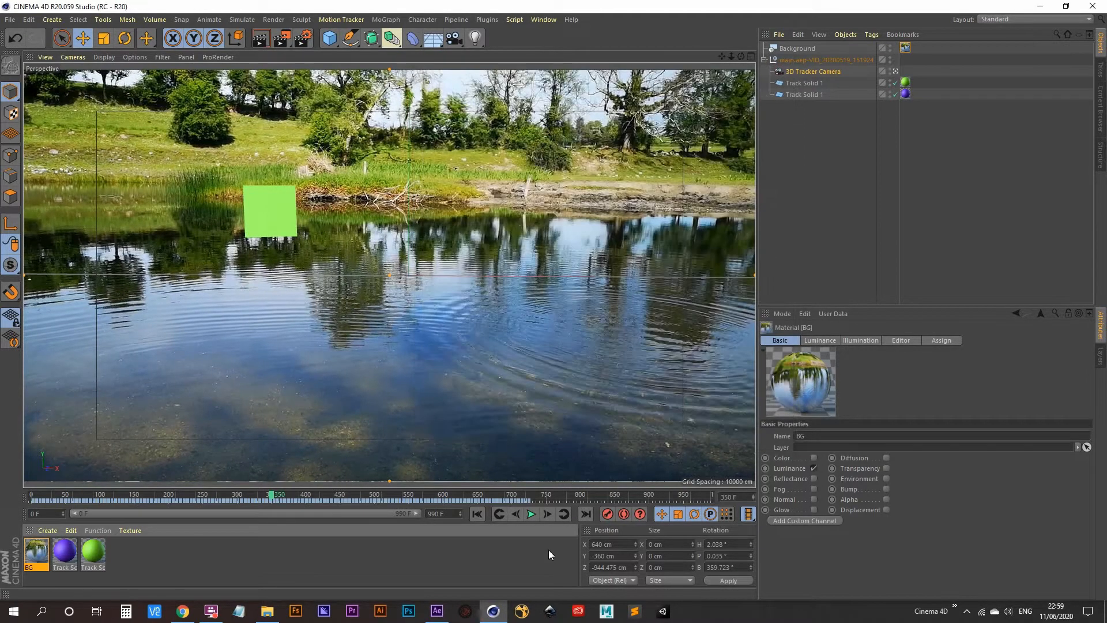
# - Play the animation to check the background against the green track solid, and scrub back to frame 36
pyautogui.click(477, 514)
pyautogui.click(533, 514)
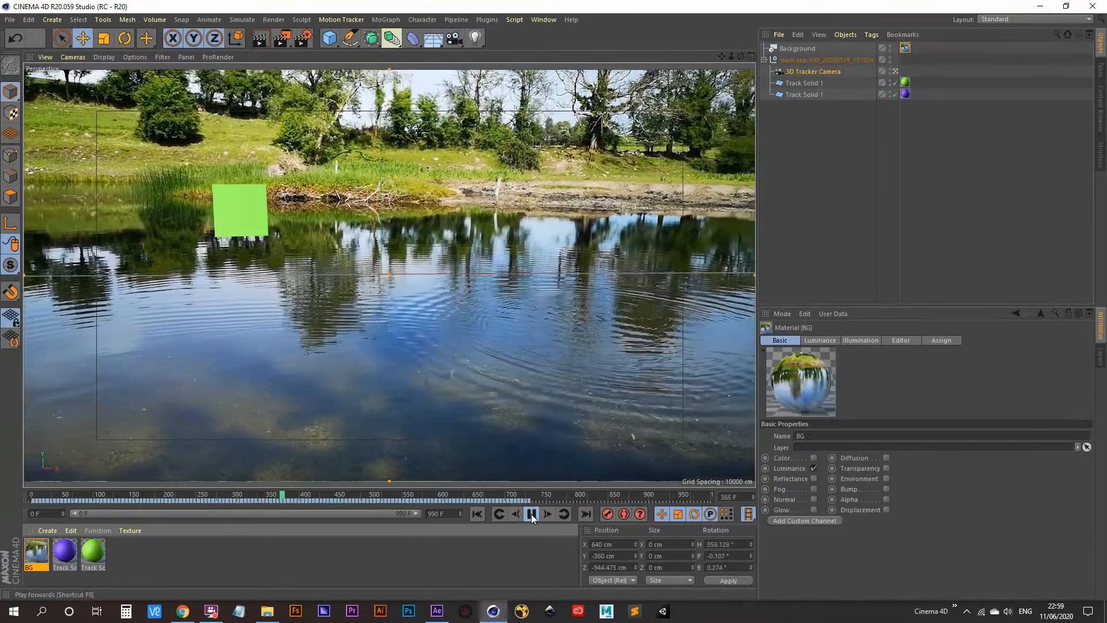
pyautogui.click(531, 513)
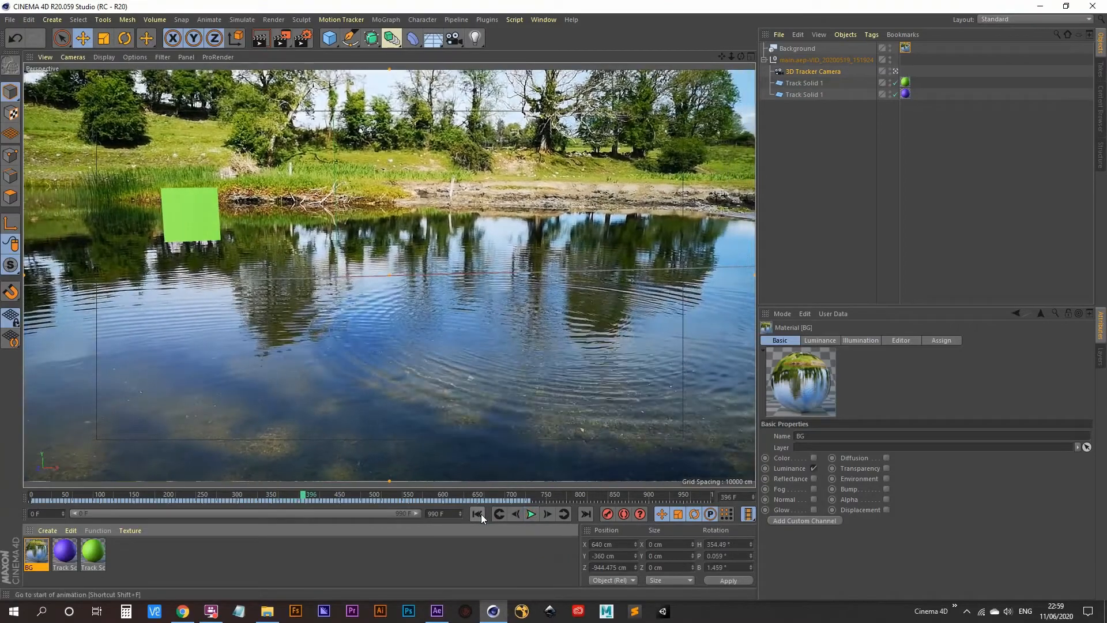
pyautogui.moveTo(304, 497); pyautogui.dragTo(53, 497)
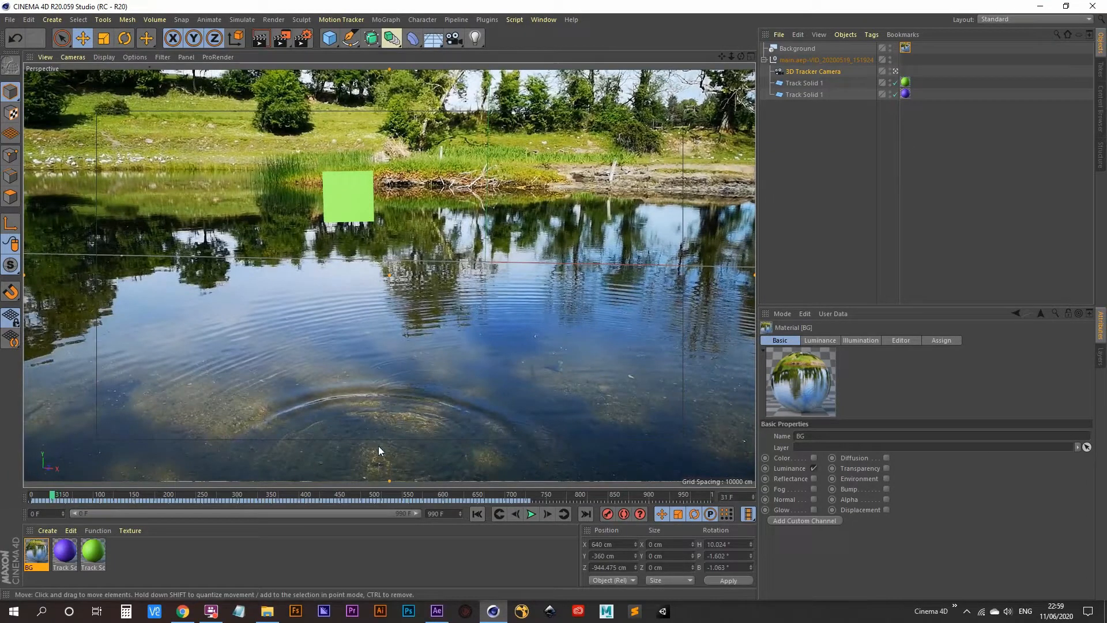
pyautogui.moveTo(53, 496)
pyautogui.mouseDown()
pyautogui.moveTo(39, 496)
pyautogui.moveTo(58, 494)
pyautogui.mouseUp()
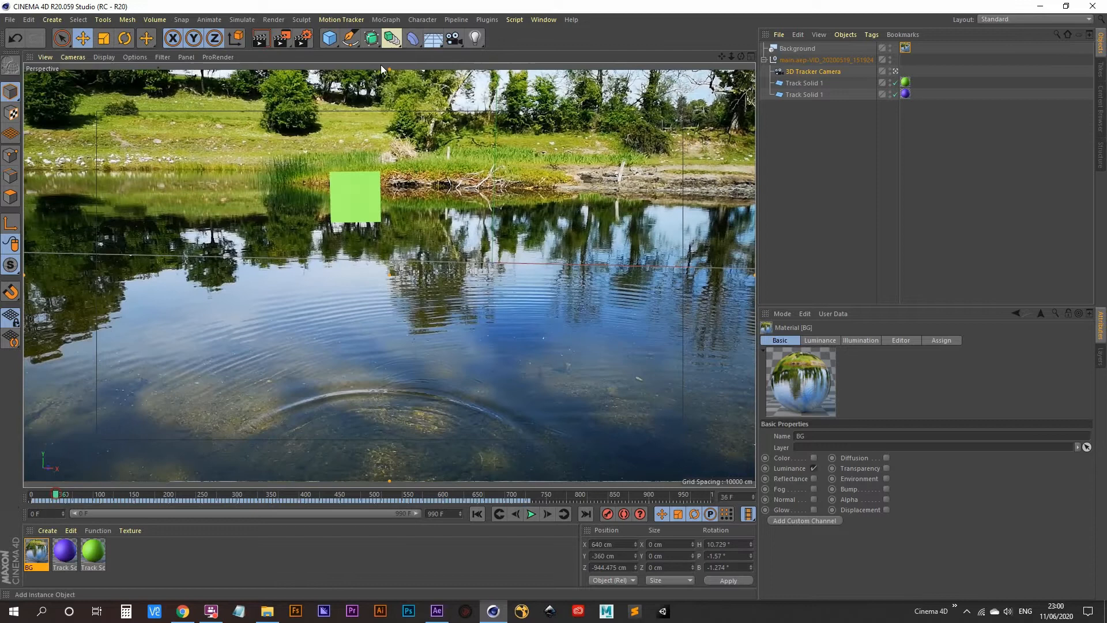
# - Add a Sphere primitive and make it a child of the green Track Solid 1
pyautogui.click(326, 38)
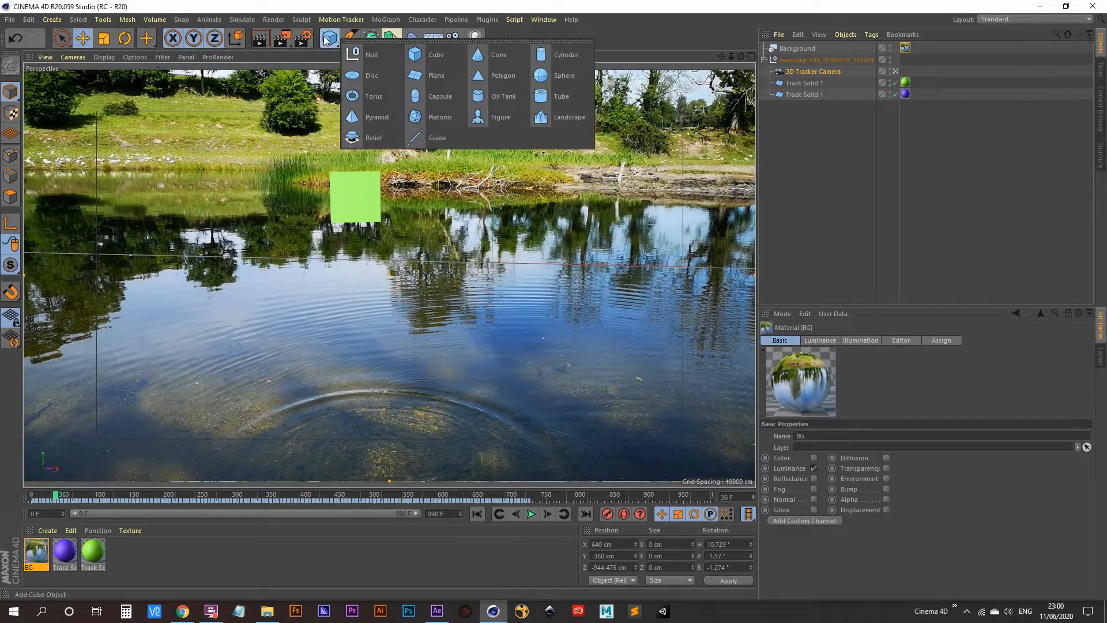
pyautogui.click(557, 77)
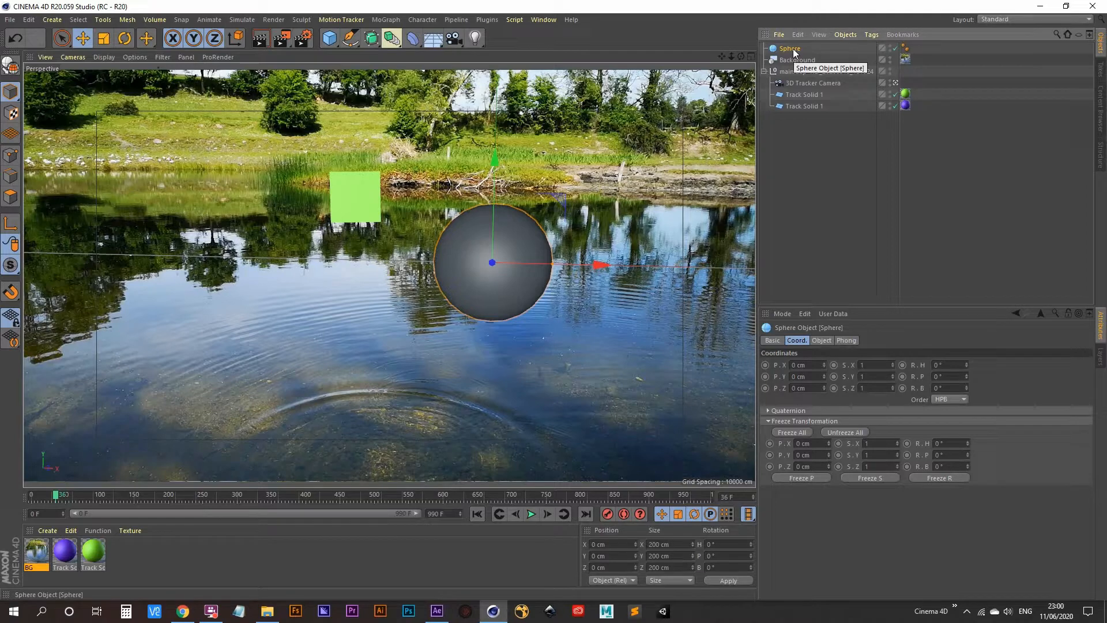
pyautogui.moveTo(794, 51); pyautogui.dragTo(816, 94)
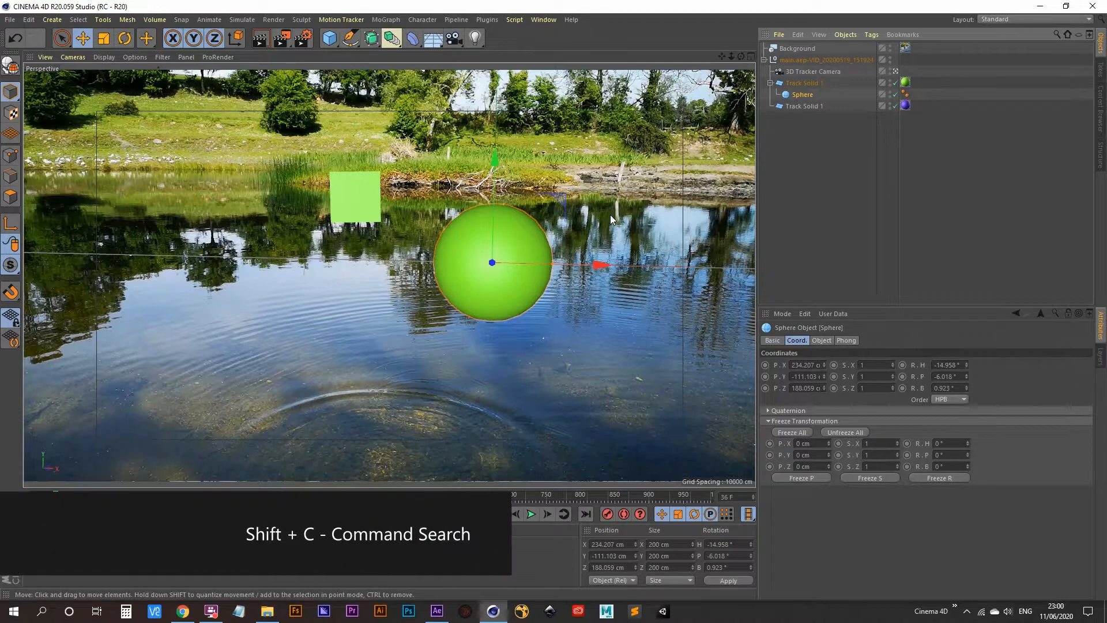
# - Find the Reset PSR command by searching for "psr", dock it in the interface, and apply it to the sphere
pyautogui.hotkey('shift', 'c')
pyautogui.write('psr')
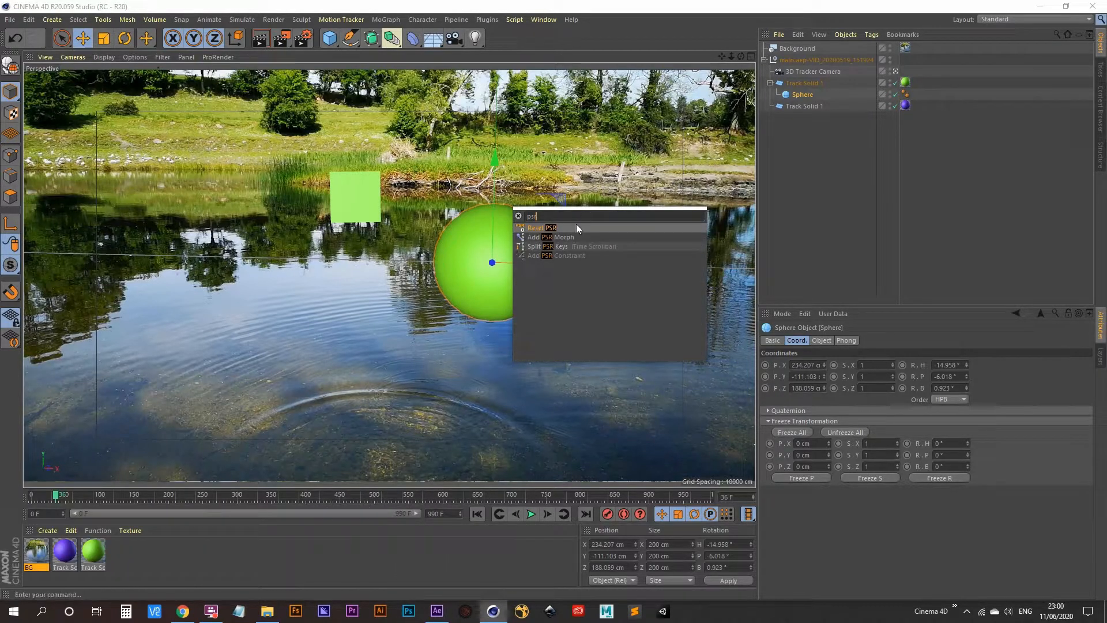
pyautogui.moveTo(542, 229); pyautogui.dragTo(636, 144)
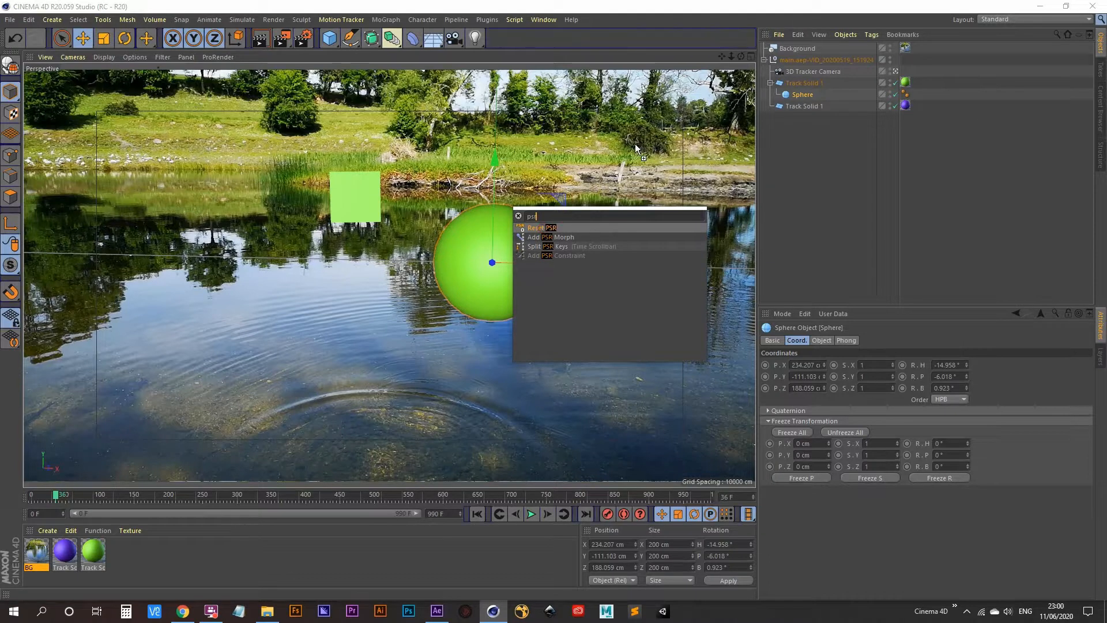
pyautogui.moveTo(738, 37); pyautogui.dragTo(738, 37)
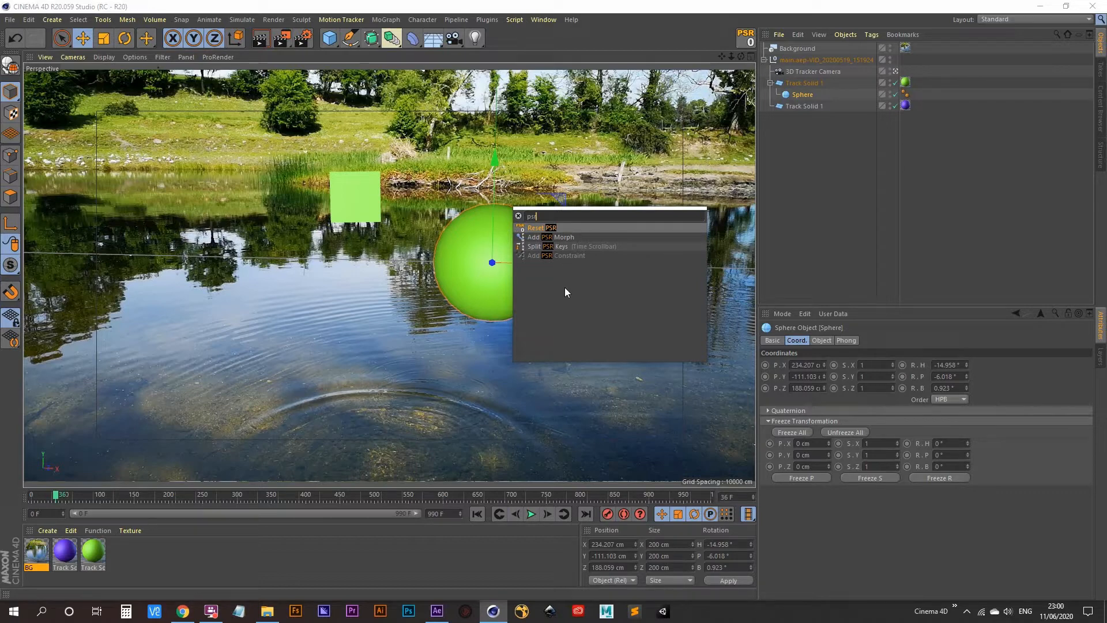
pyautogui.press('Escape')
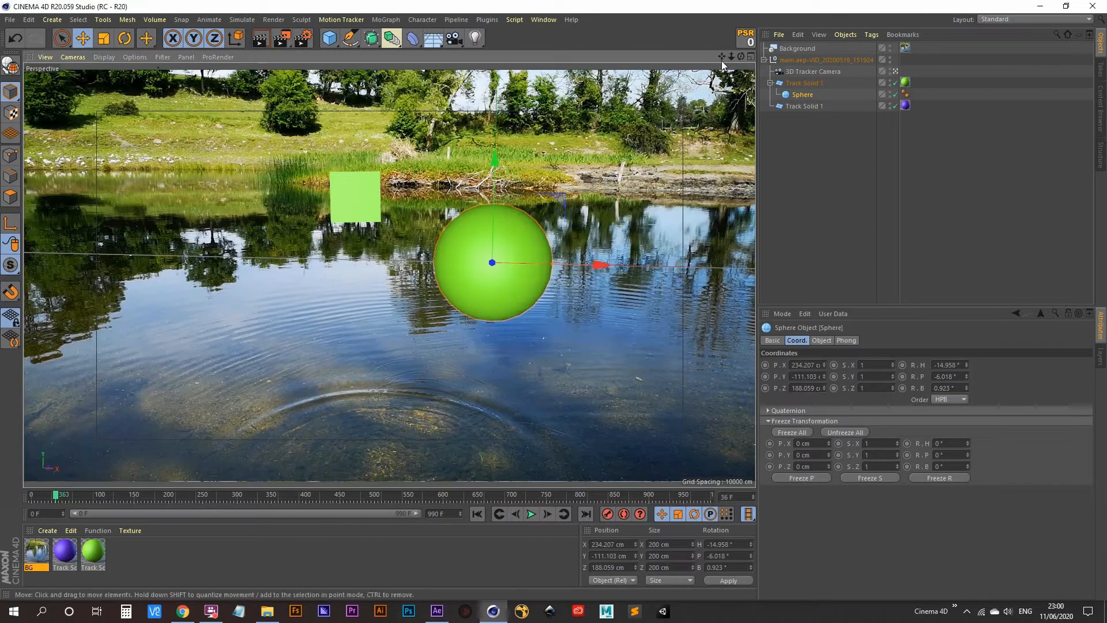
pyautogui.click(745, 39)
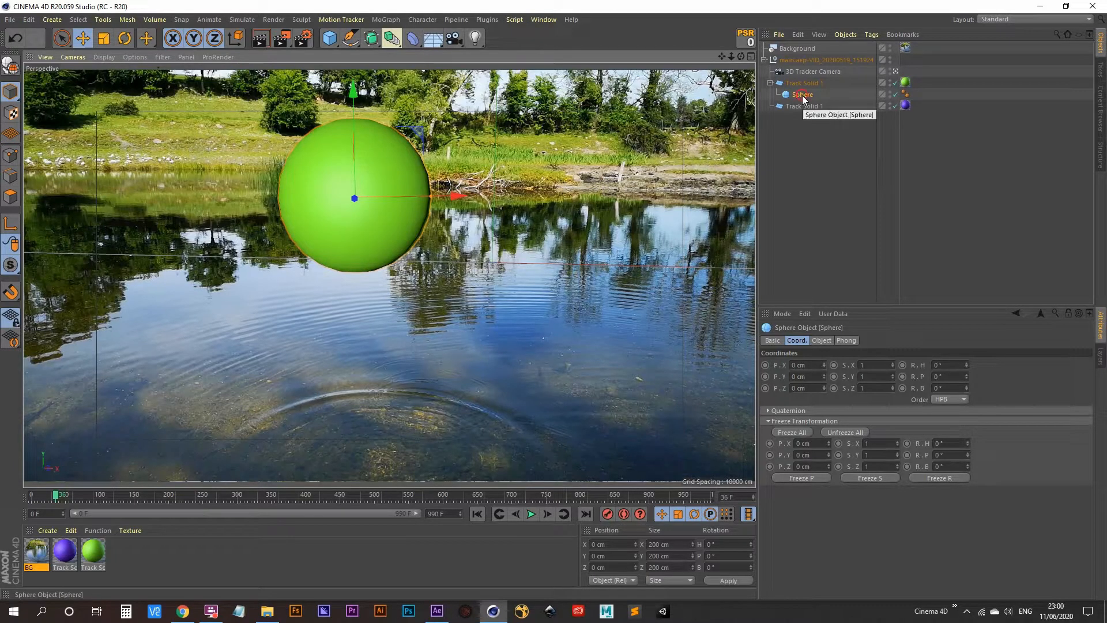
# - Take the sphere out of the green Track Solid 1 to the hierarchy's top level and nudge it vertically
pyautogui.moveTo(804, 98); pyautogui.dragTo(799, 44)
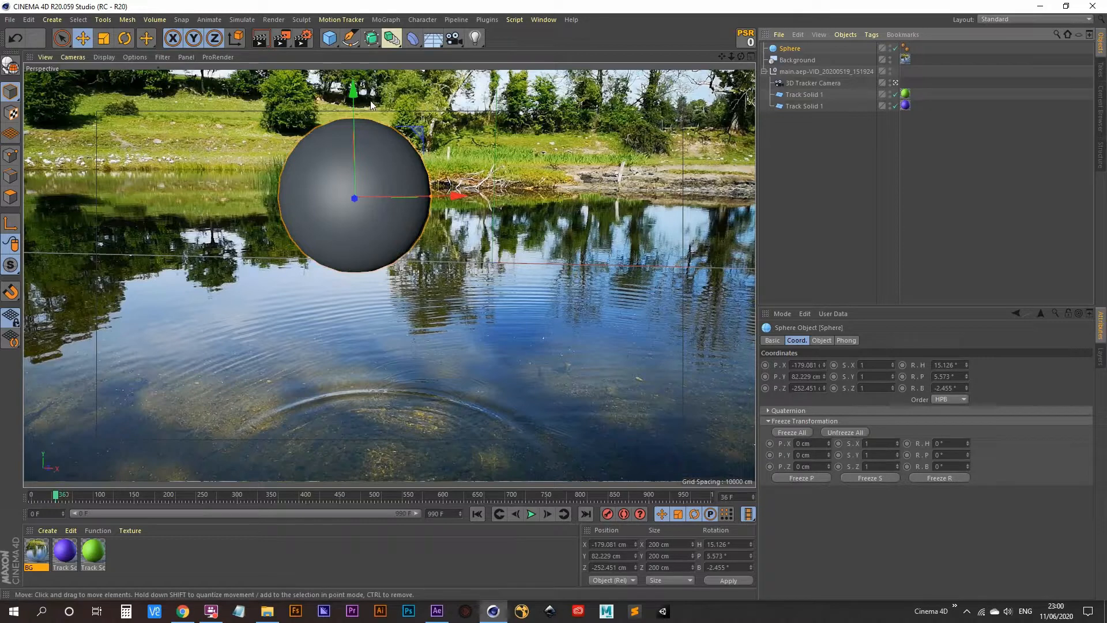
pyautogui.moveTo(353, 93)
pyautogui.mouseDown()
pyautogui.moveTo(354, 191)
pyautogui.moveTo(348, 93)
pyautogui.mouseUp()
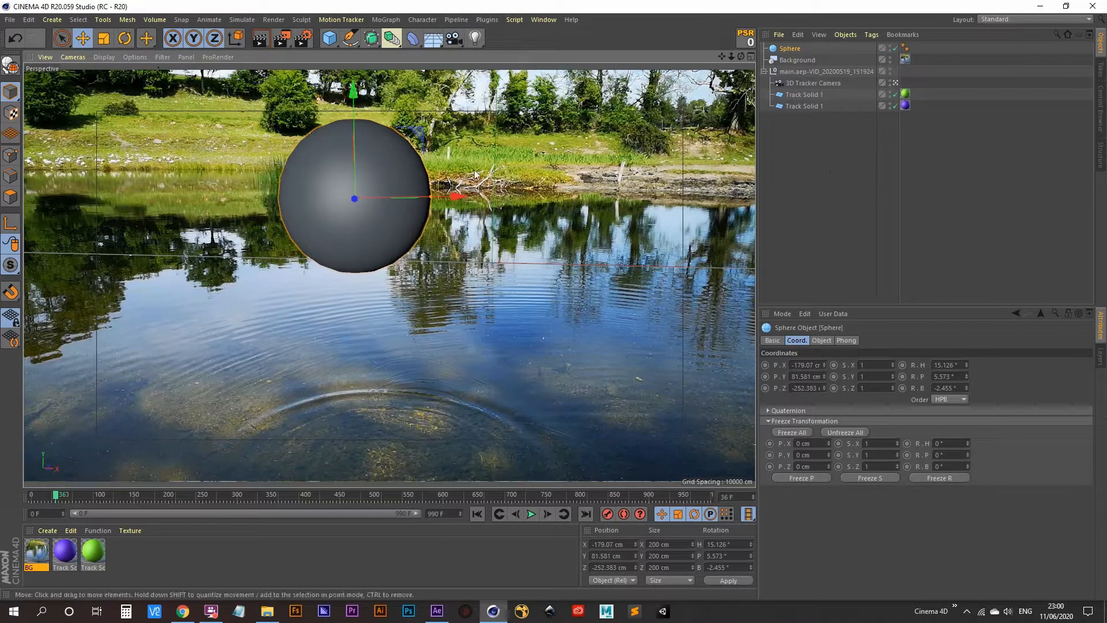
# - Leave the 3D Tracker Camera view, raise the sphere to Y about 100 cm, and return to the tracked camera view
pyautogui.click(896, 83)
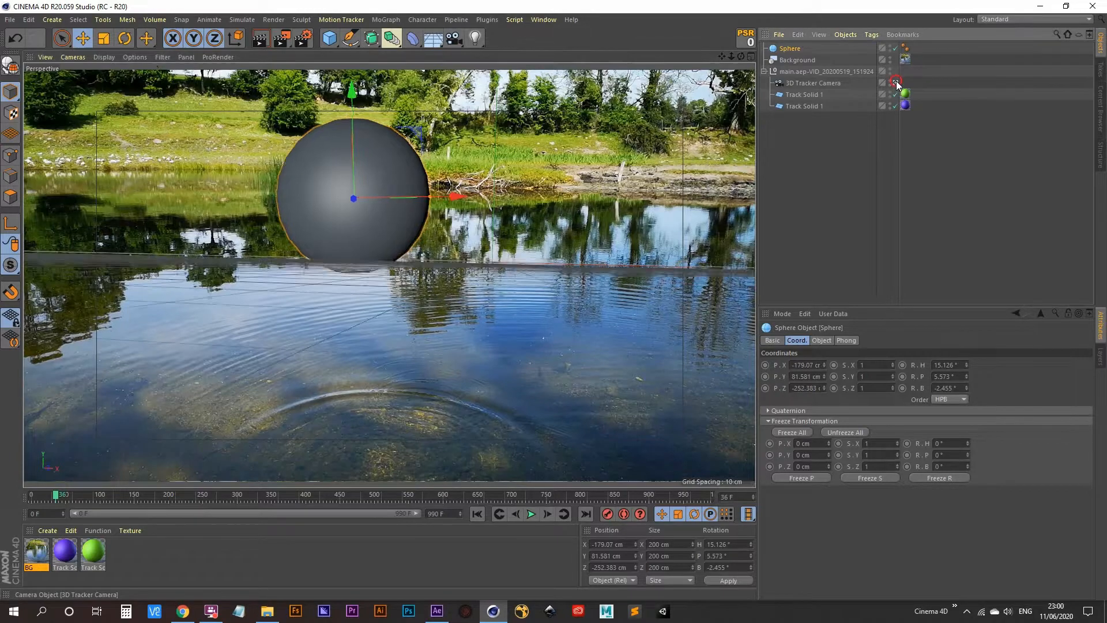
pyautogui.click(896, 82)
pyautogui.scroll(-3, 162, 227)
pyautogui.keyDown('alt'); pyautogui.moveTo(161, 227); pyautogui.dragTo(293, 263, button='middle'); pyautogui.keyUp('alt')
pyautogui.keyDown('alt'); pyautogui.moveTo(293, 263); pyautogui.dragTo(331, 232); pyautogui.keyUp('alt')
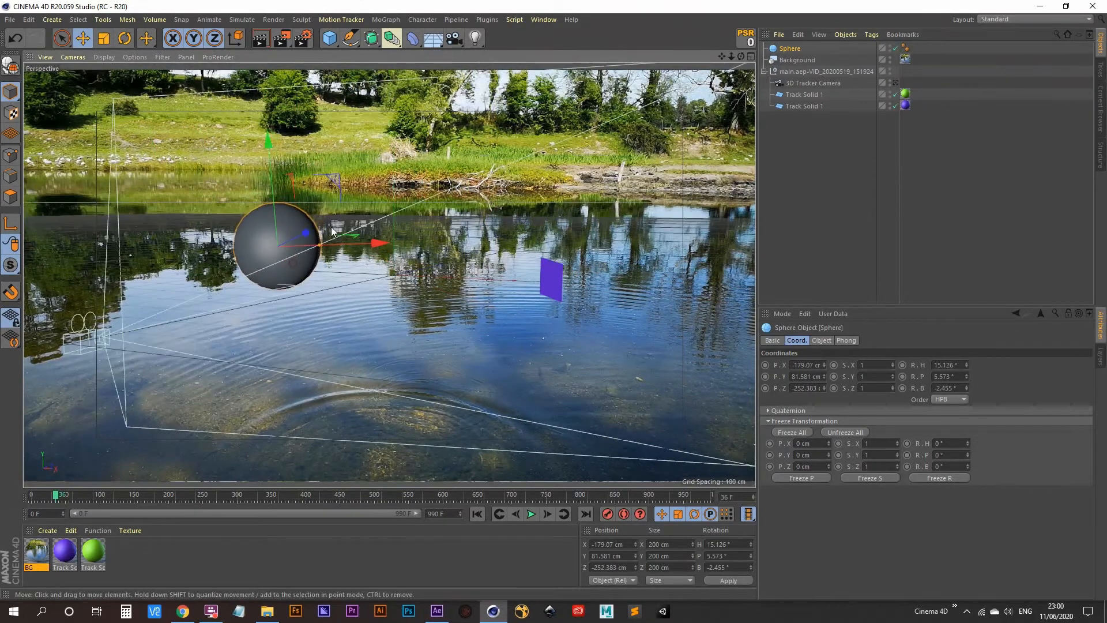
pyautogui.moveTo(271, 143)
pyautogui.mouseDown()
pyautogui.moveTo(271, 210)
pyautogui.moveTo(265, 128)
pyautogui.mouseUp()
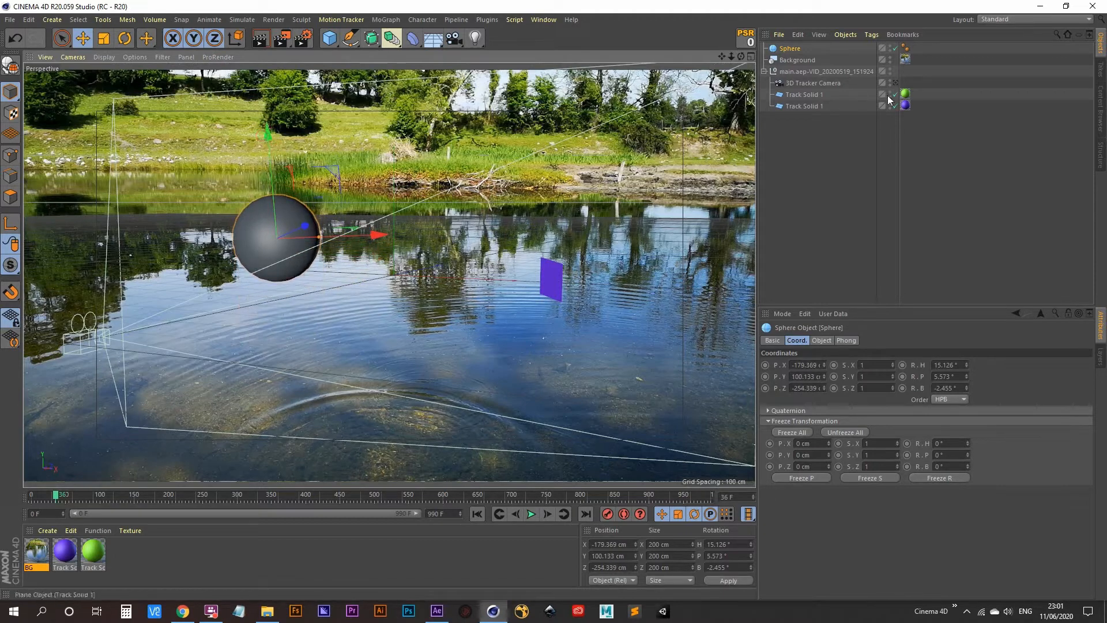
pyautogui.click(895, 82)
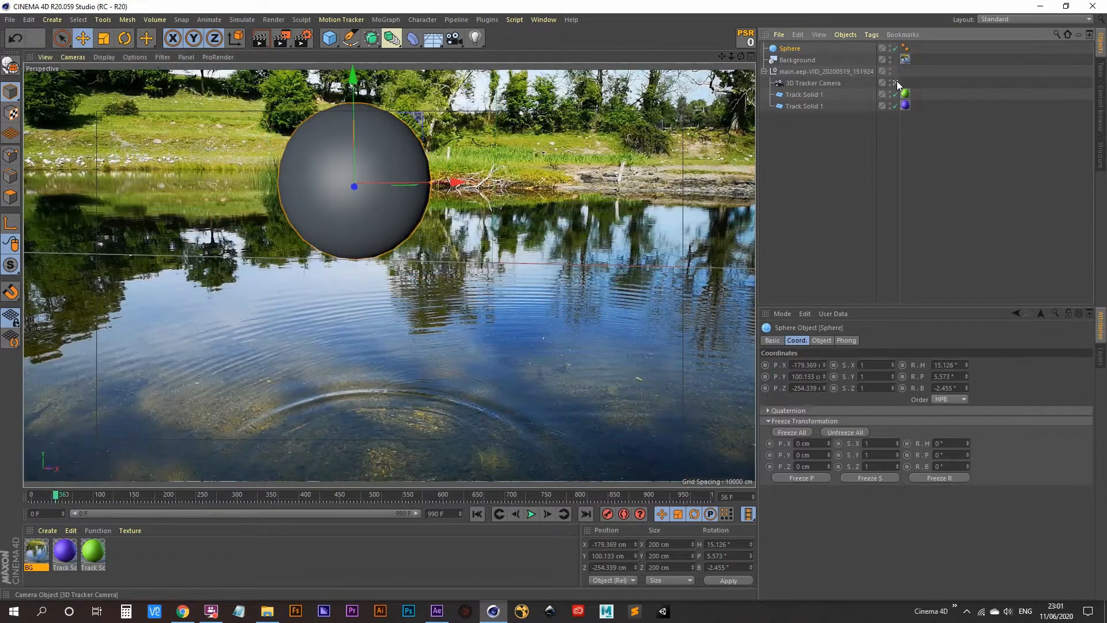
pyautogui.click(830, 163)
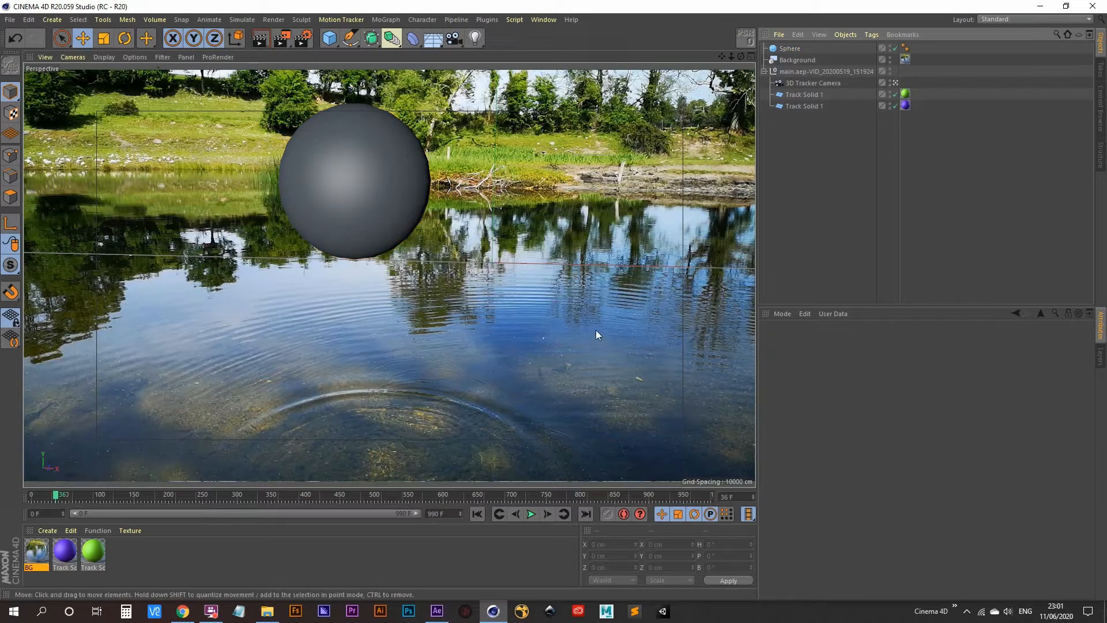
# - Lower the sphere to Y about -257 cm in front of the water and play the animation to check its tracking
pyautogui.click(333, 156)
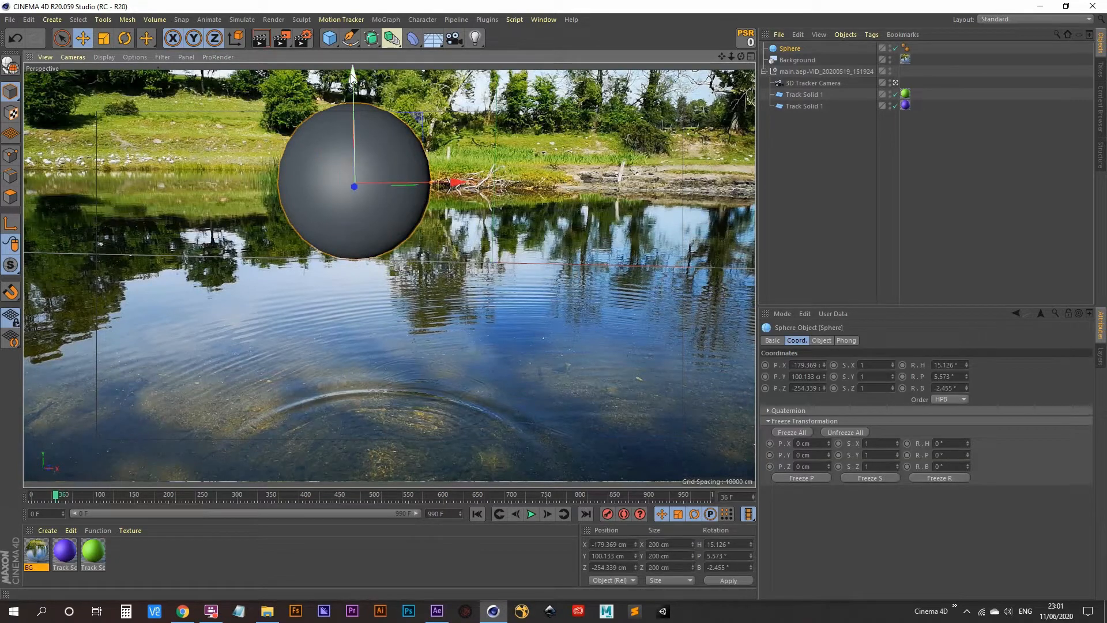
pyautogui.moveTo(351, 73); pyautogui.dragTo(343, 342)
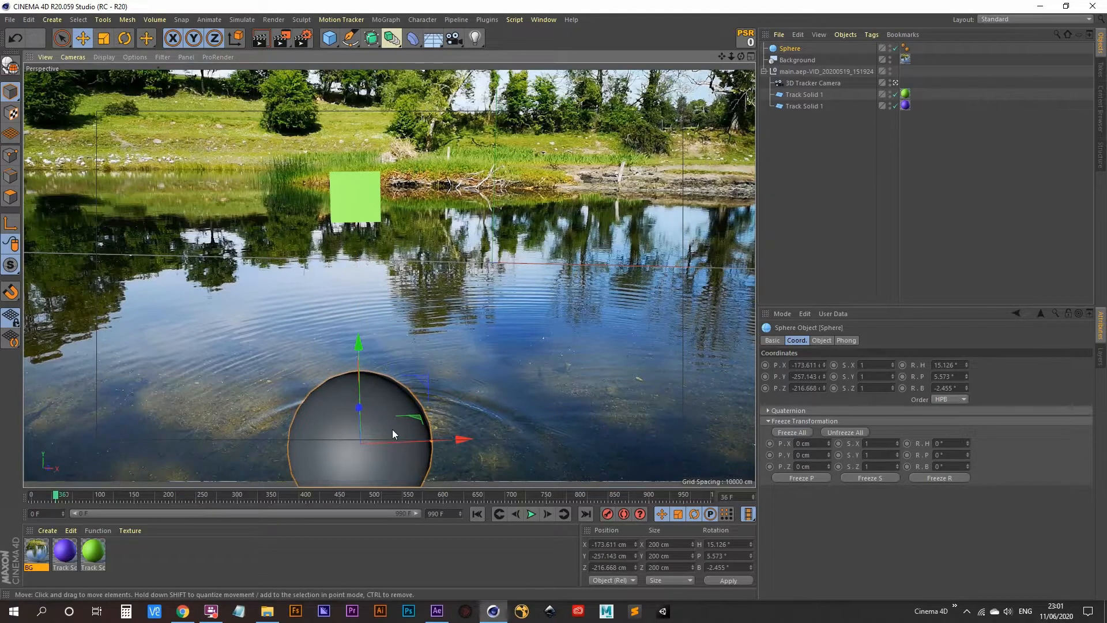
pyautogui.click(531, 514)
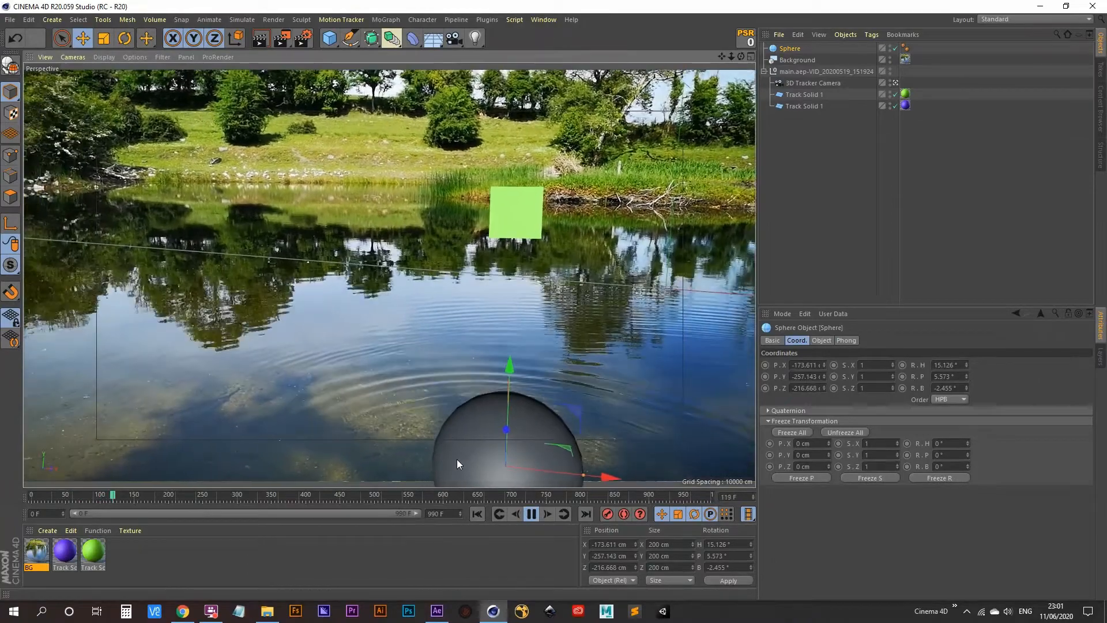
pyautogui.click(531, 515)
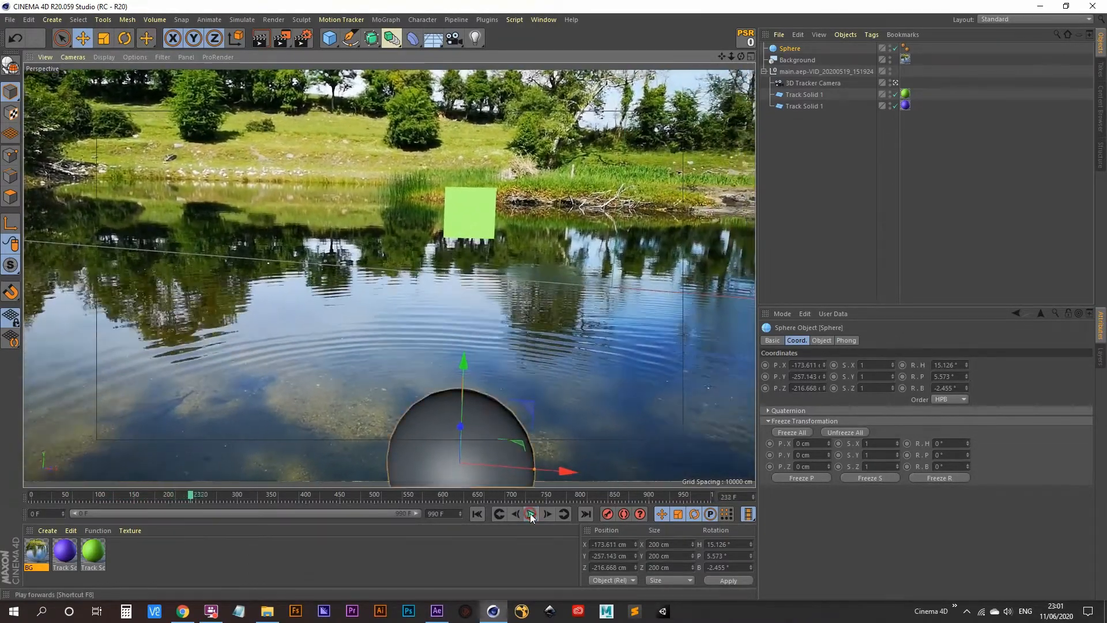
# - Return to frame 0 and raise the sphere back over the green track solid
pyautogui.moveTo(193, 493); pyautogui.dragTo(30, 508)
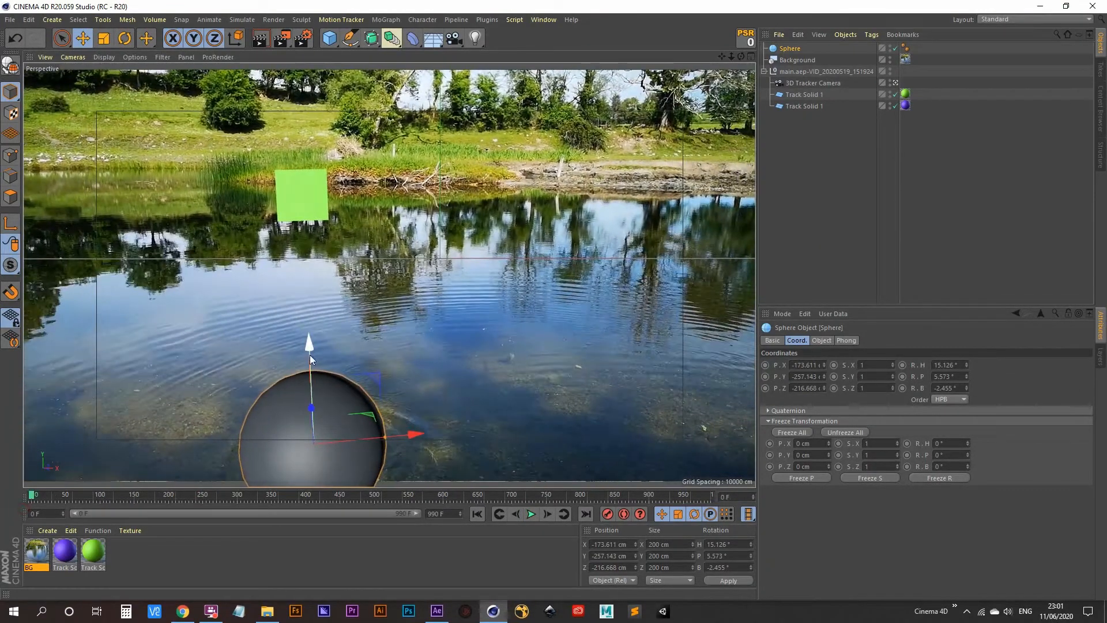
pyautogui.moveTo(310, 344); pyautogui.dragTo(275, 109)
# - Deselect the sphere and add a Plane primitive to the scene
pyautogui.click(854, 157)
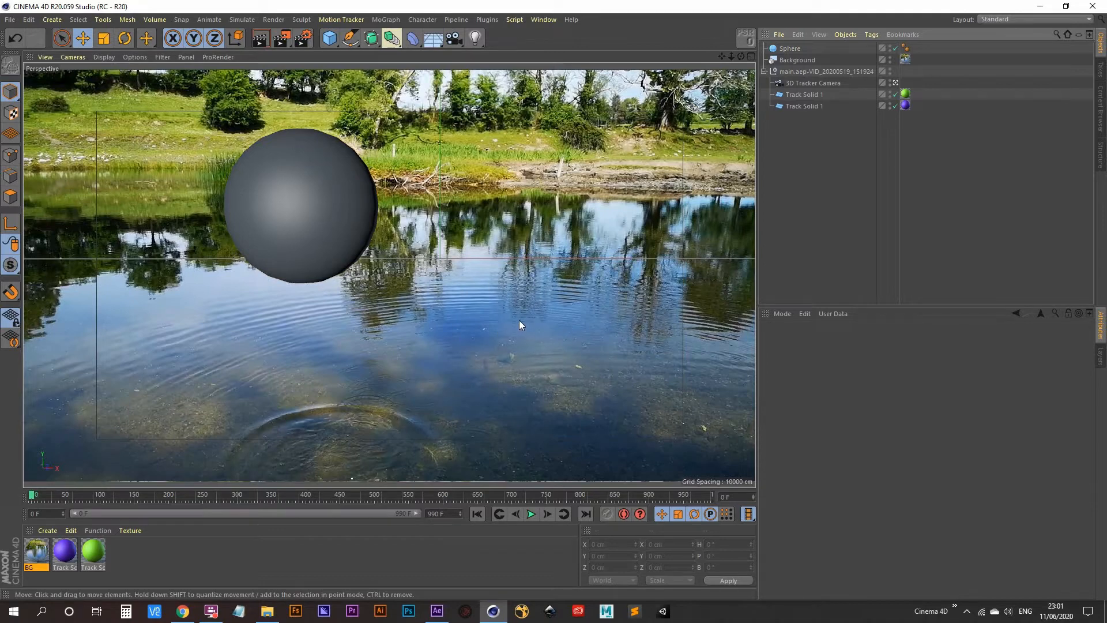
pyautogui.click(329, 38)
pyautogui.click(441, 74)
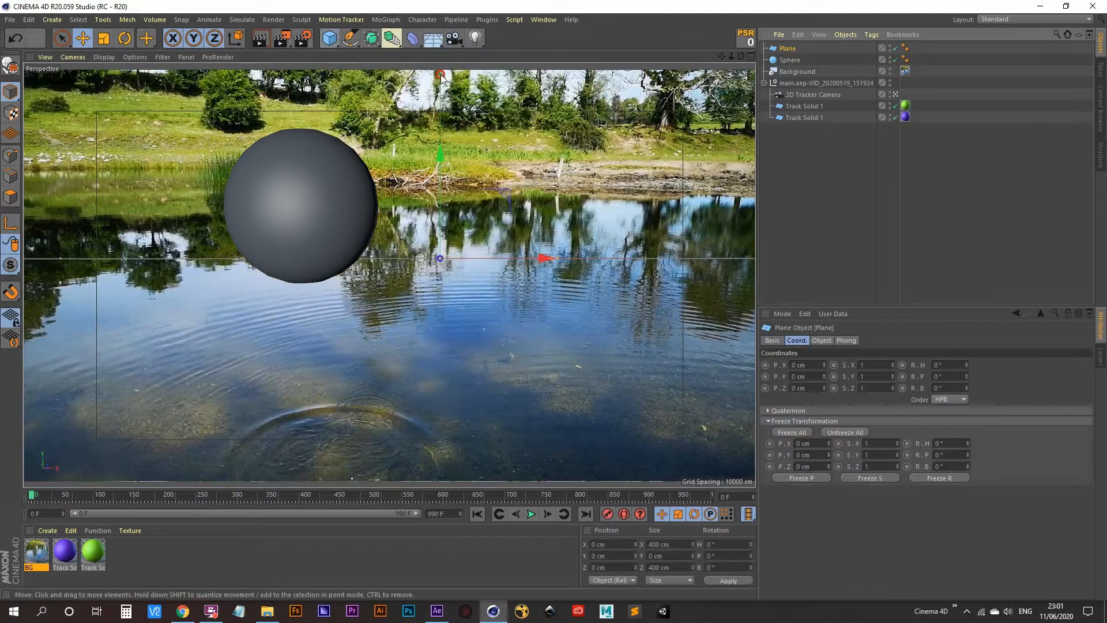
# - Rename the new Plane object as Lake
pyautogui.doubleClick(786, 49)
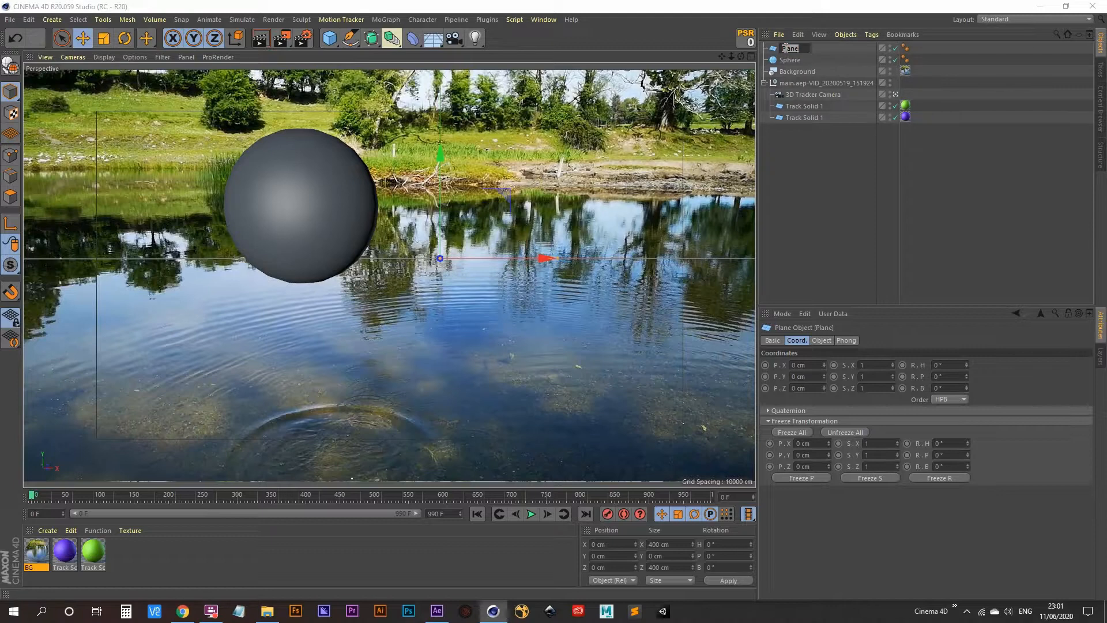
pyautogui.write('Lake')
pyautogui.press('Return')
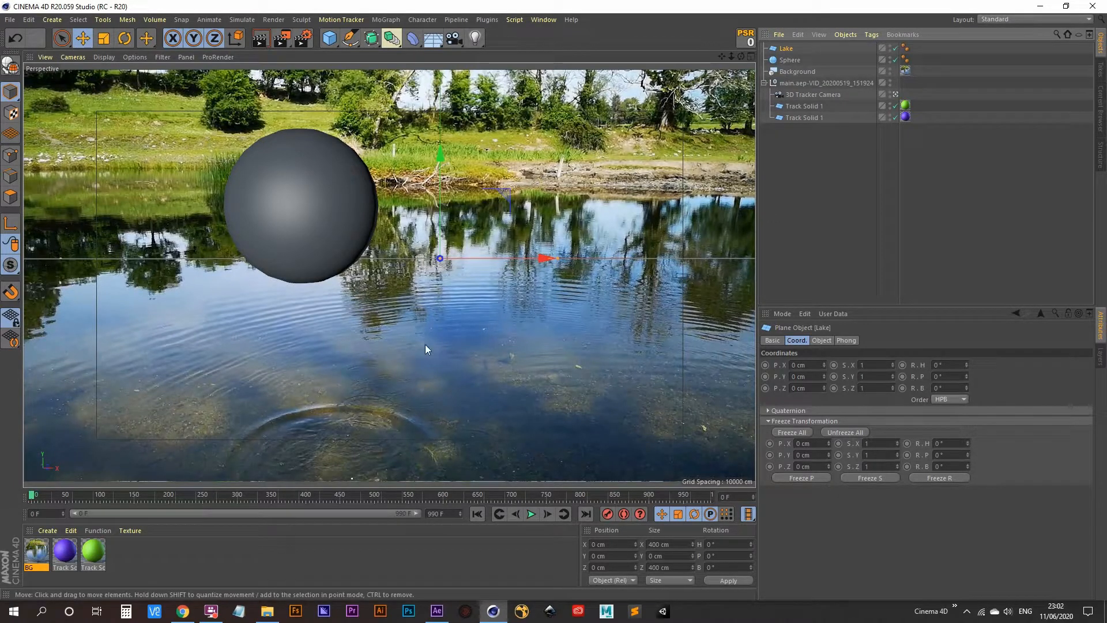
# - Create a new material and name it Lake
pyautogui.doubleClick(129, 551)
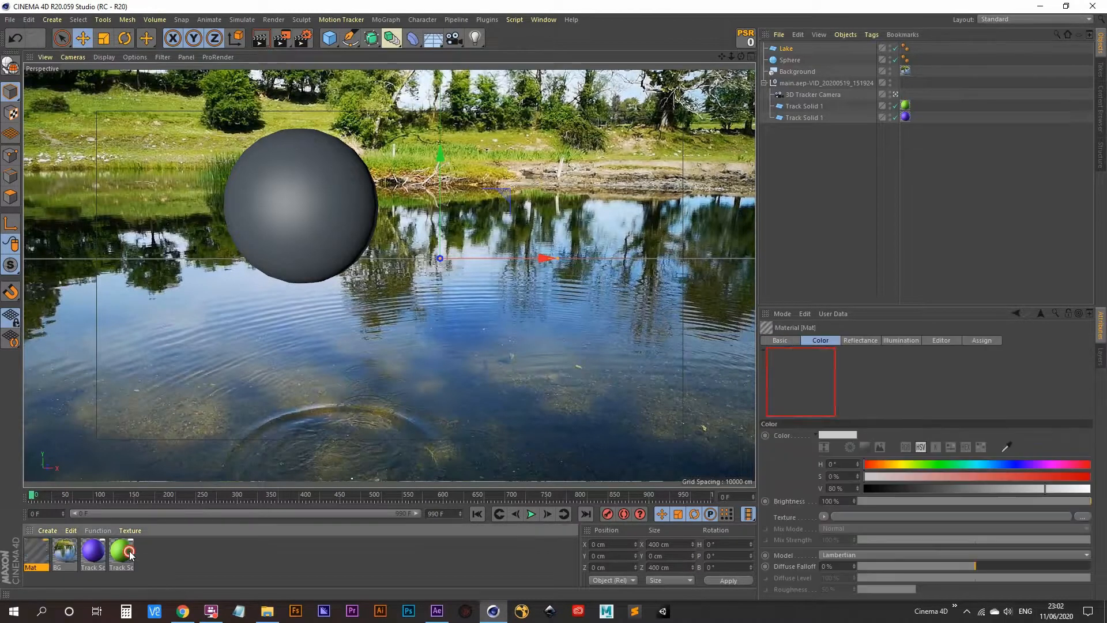
pyautogui.doubleClick(32, 567)
pyautogui.write('Lak')
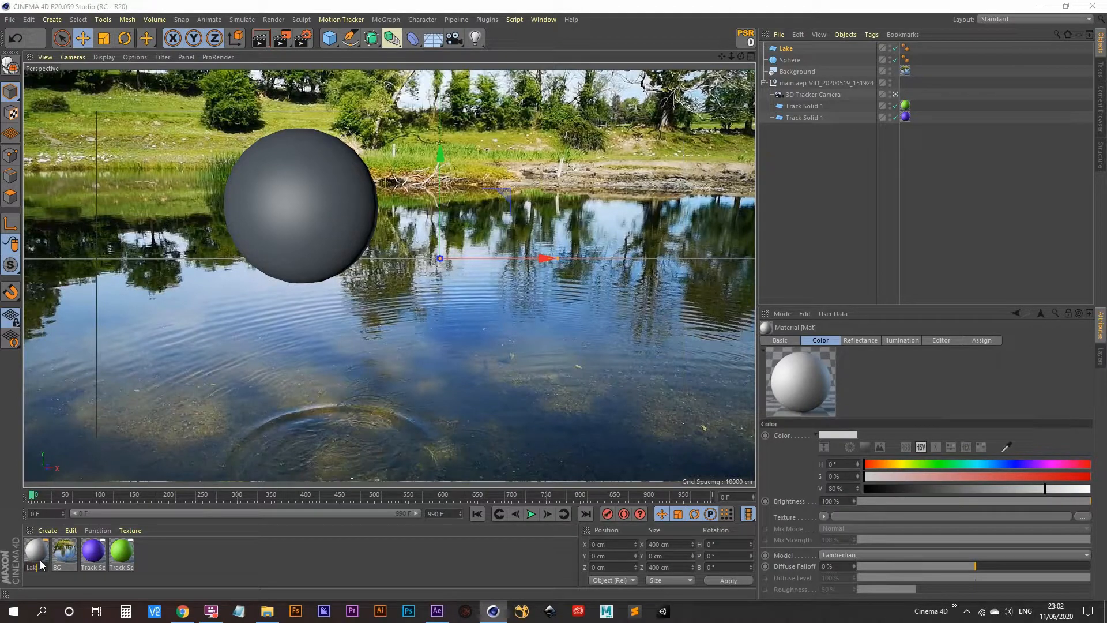
pyautogui.write('e')
pyautogui.press('Return')
# - Open the Lake material for editing, disable its Reflectance channel, and show its Color channel
pyautogui.doubleClick(43, 554)
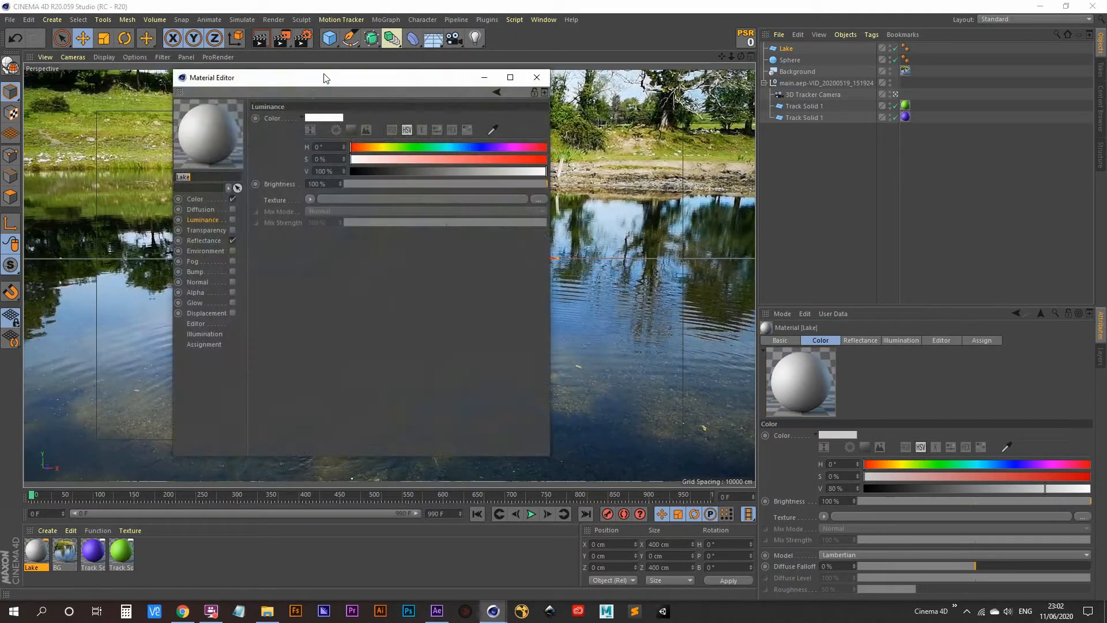
pyautogui.moveTo(323, 75); pyautogui.dragTo(604, 84)
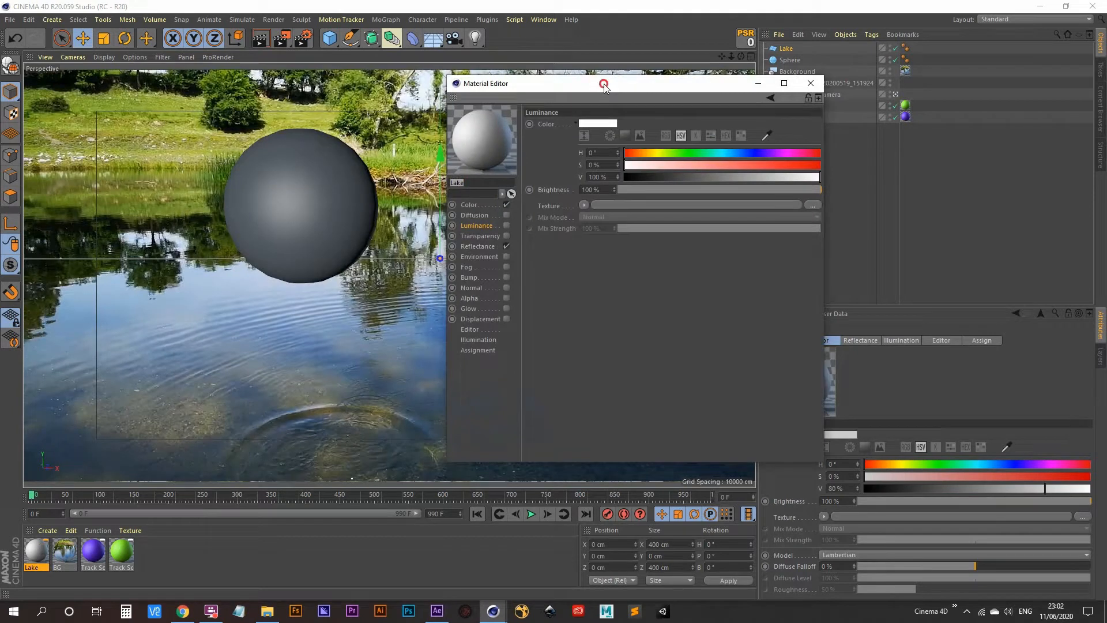
pyautogui.click(506, 247)
pyautogui.click(472, 206)
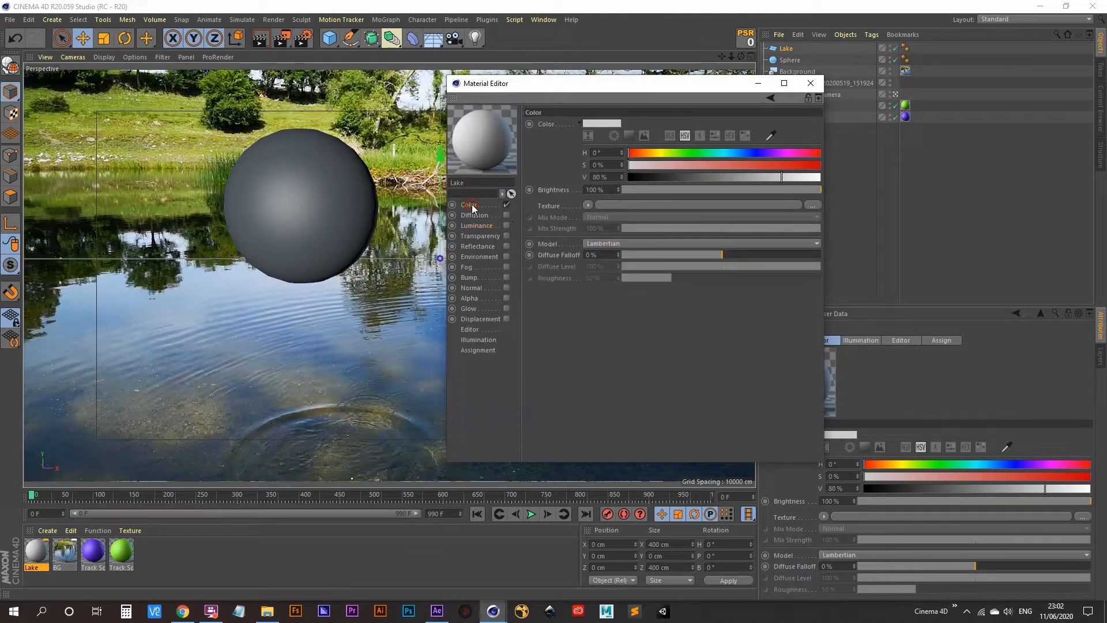
pyautogui.click(586, 205)
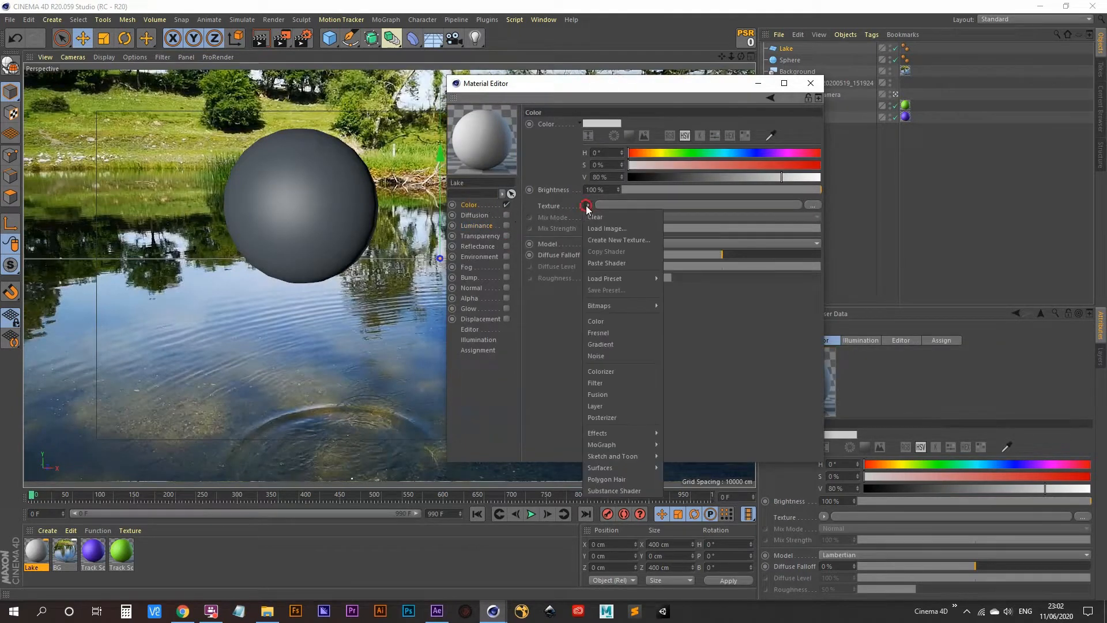
pyautogui.click(613, 228)
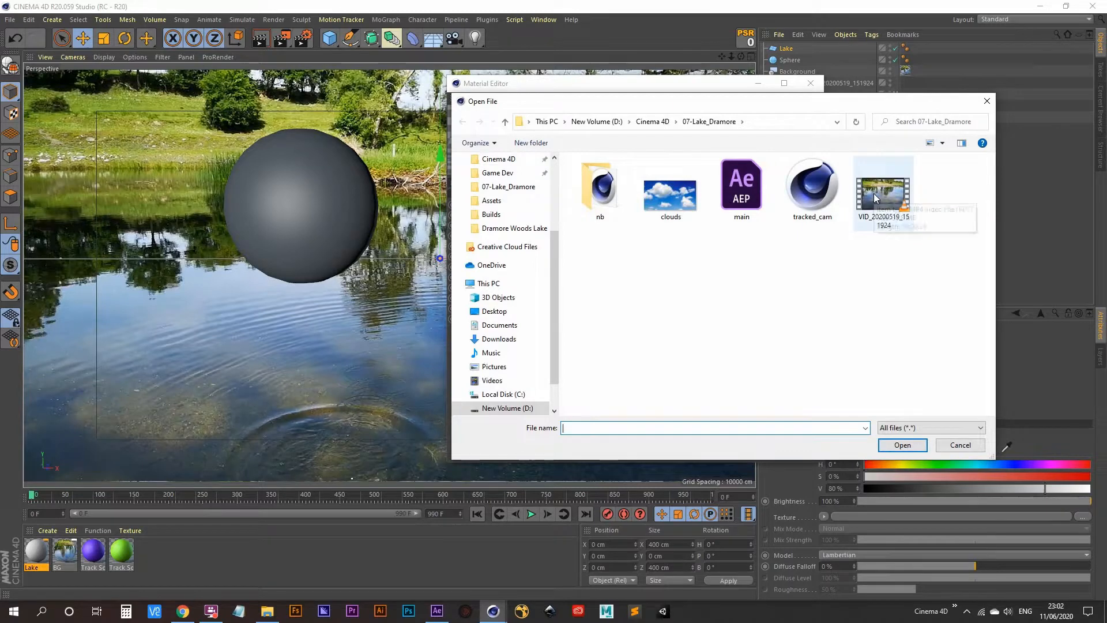
pyautogui.click(961, 445)
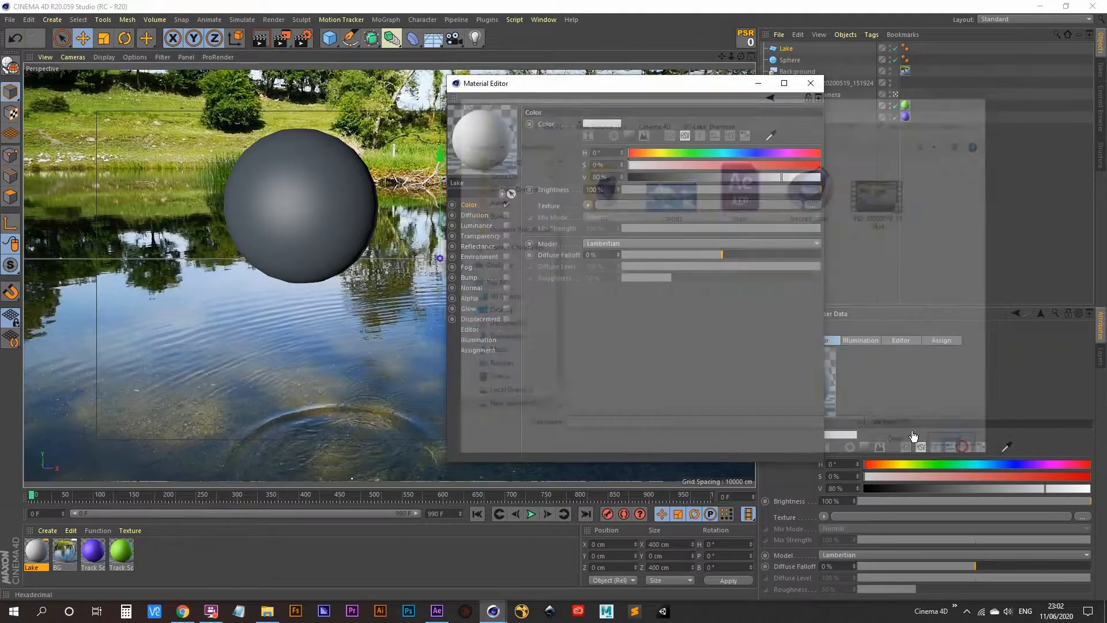
# - Copy the video shader from the BG material's Luminance texture and paste it as the Lake material's Color texture
pyautogui.click(64, 551)
pyautogui.click(472, 227)
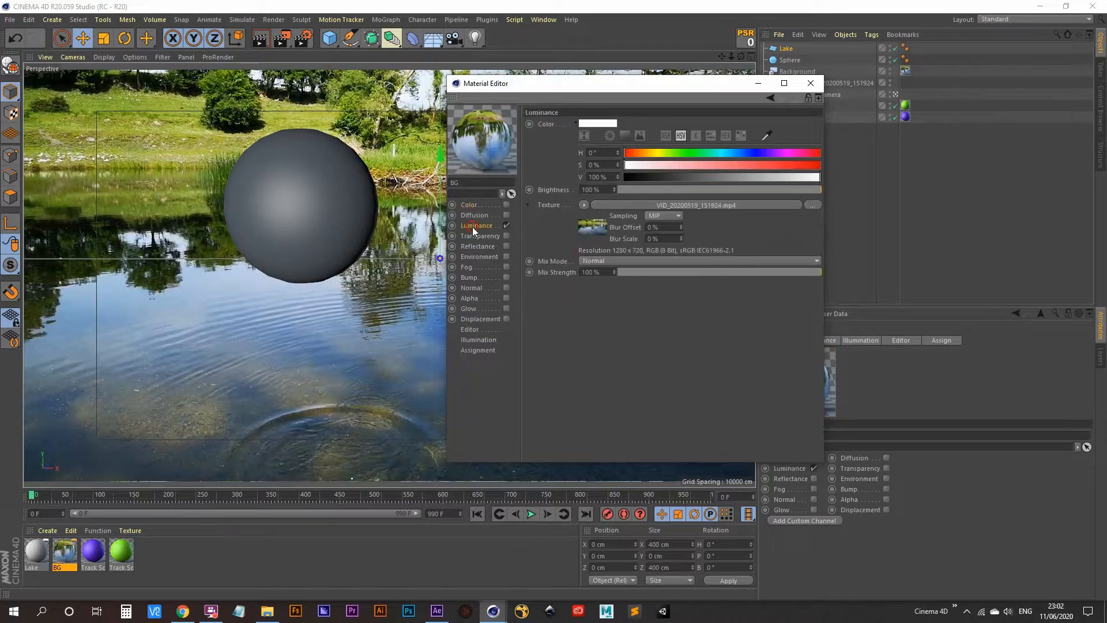
pyautogui.click(584, 206)
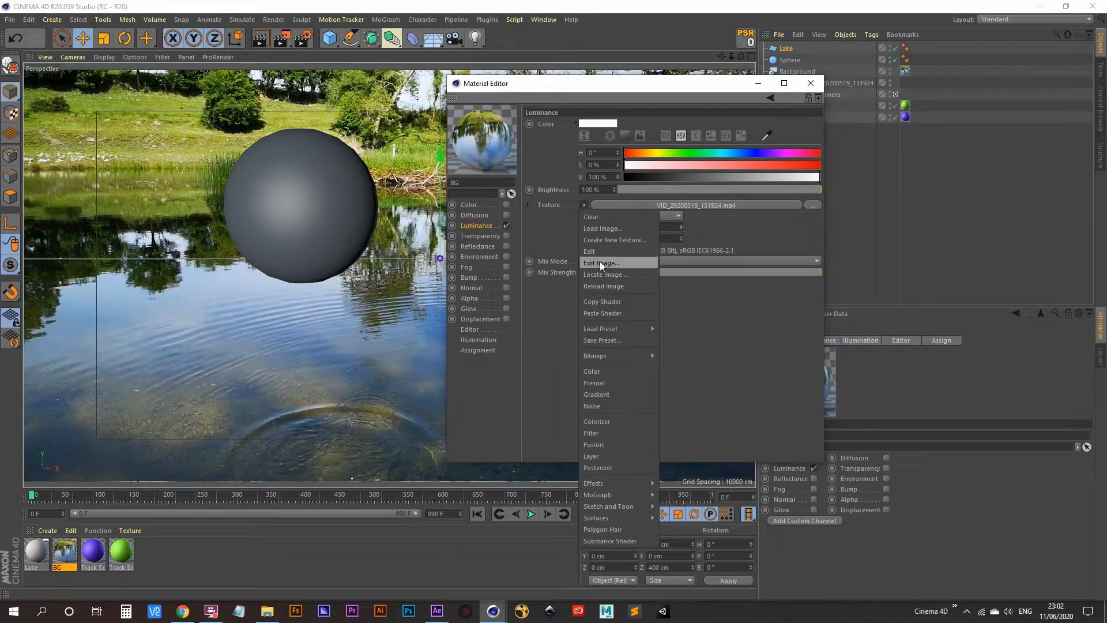
pyautogui.click(604, 302)
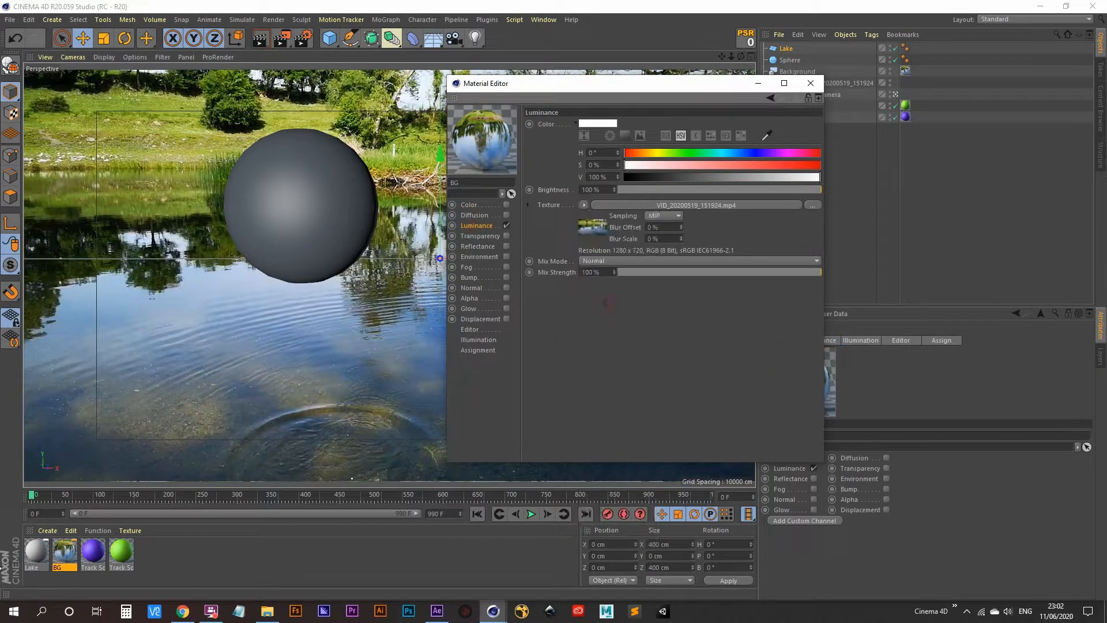
pyautogui.click(42, 551)
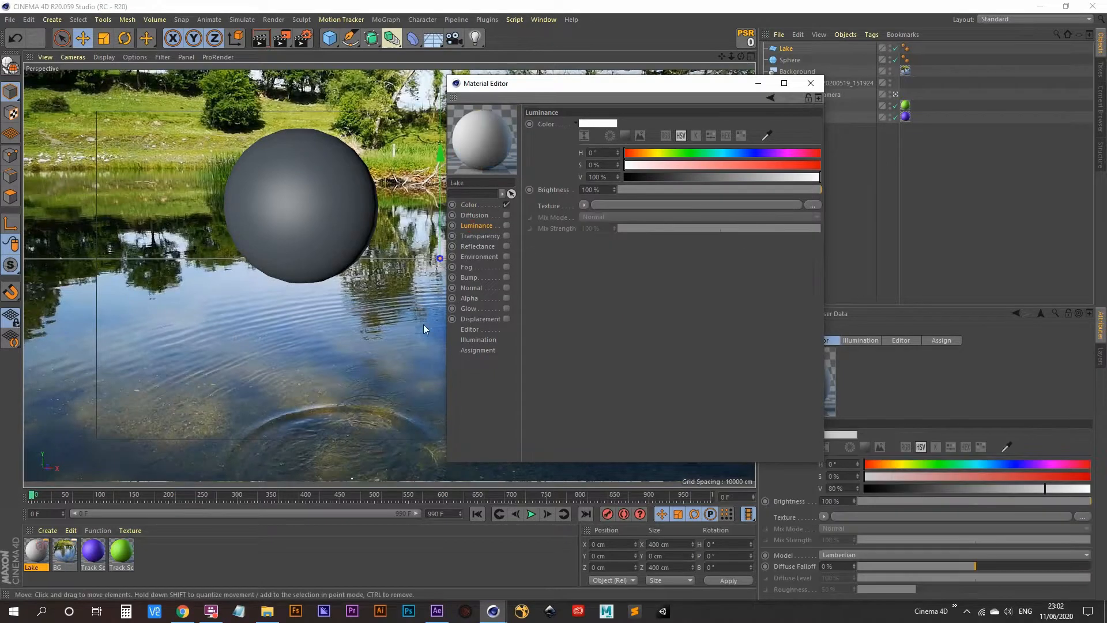
pyautogui.click(469, 205)
pyautogui.click(589, 205)
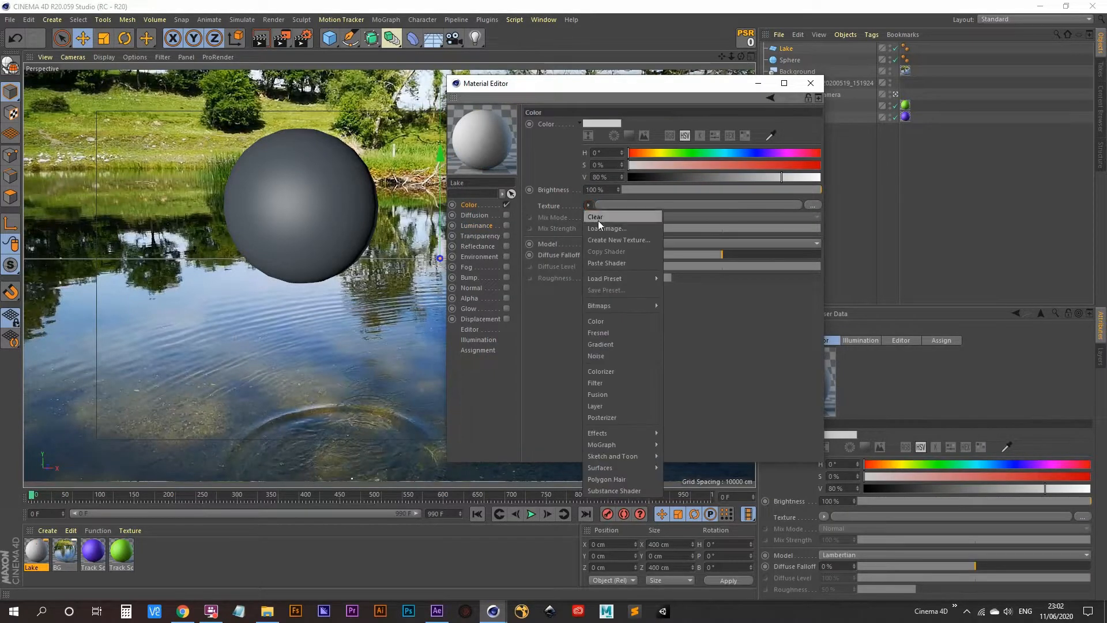
pyautogui.click(618, 263)
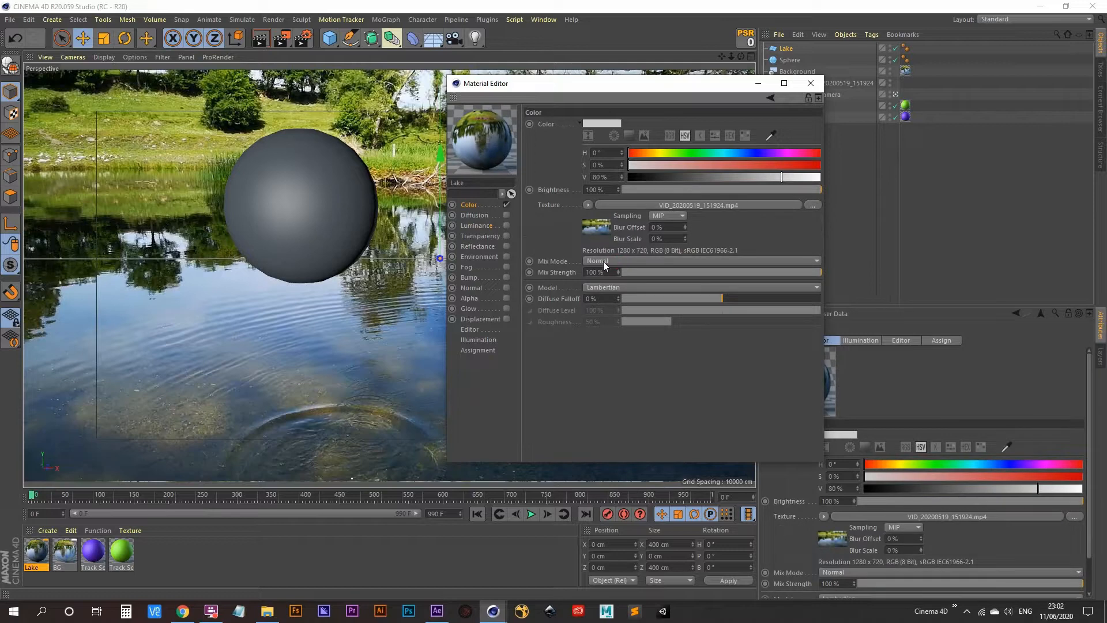
# - Check the animation settings of the Lake material's video texture, close the editor, and briefly play the animation
pyautogui.click(600, 226)
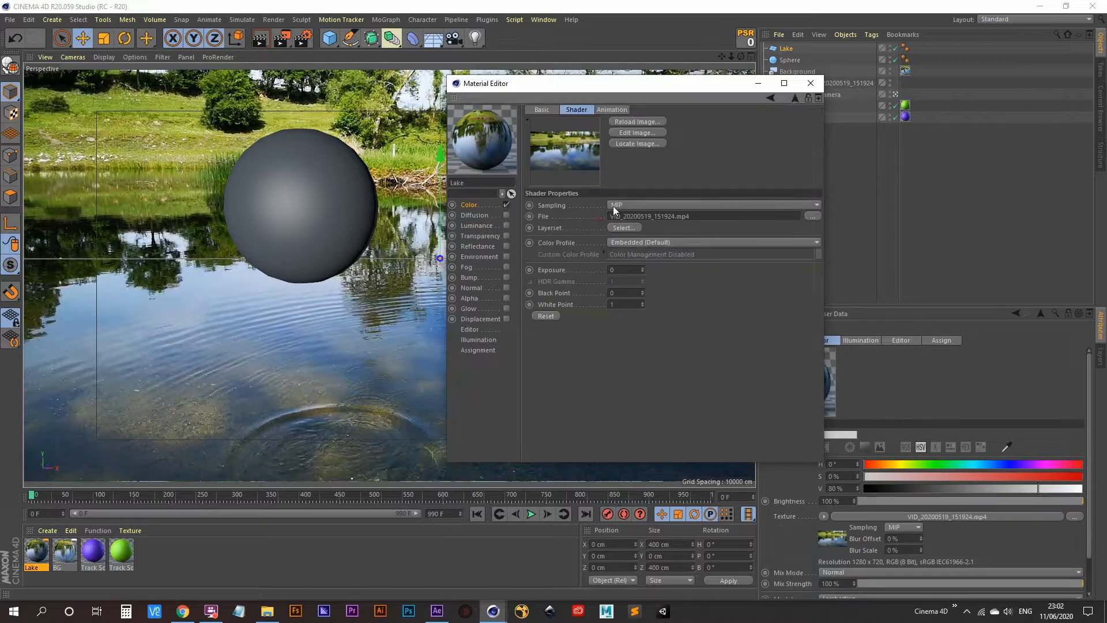
pyautogui.click(610, 108)
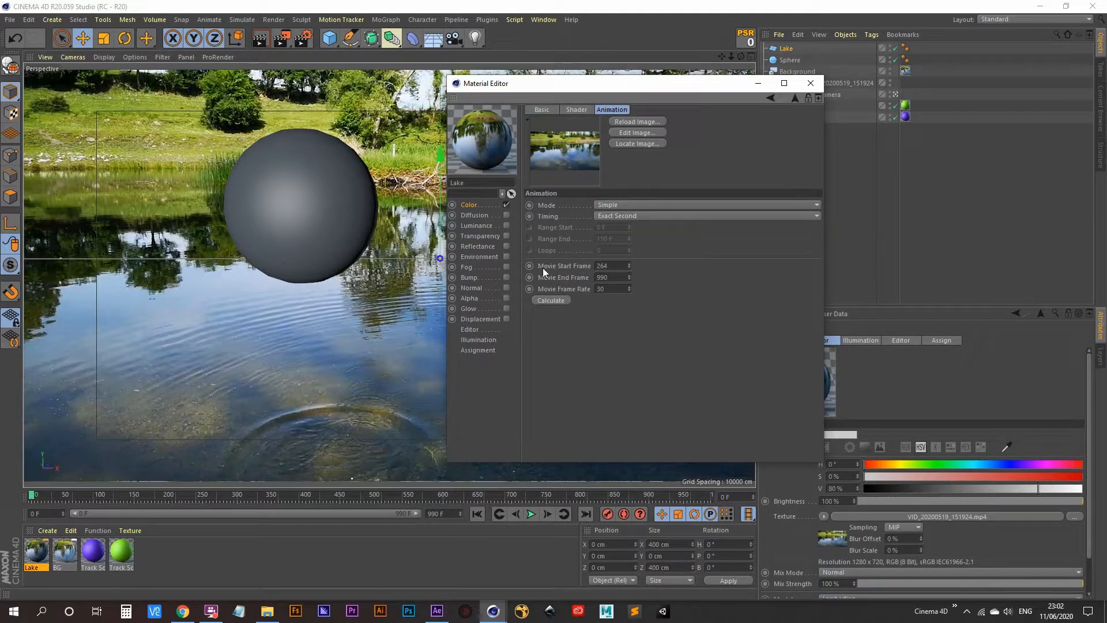
pyautogui.click(811, 83)
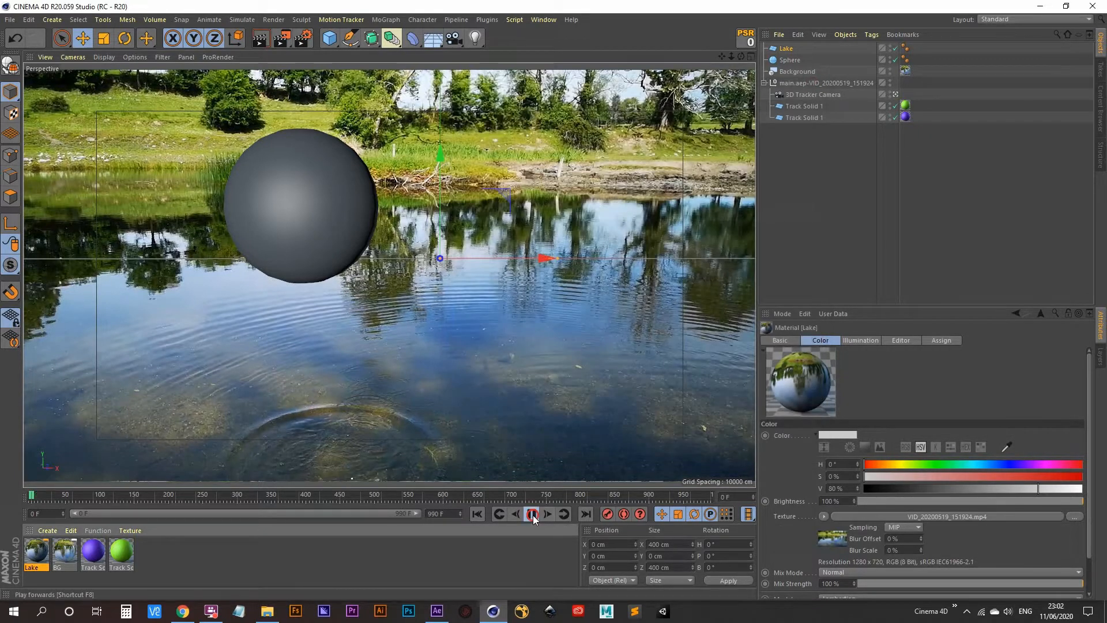
pyautogui.click(533, 514)
pyautogui.click(533, 515)
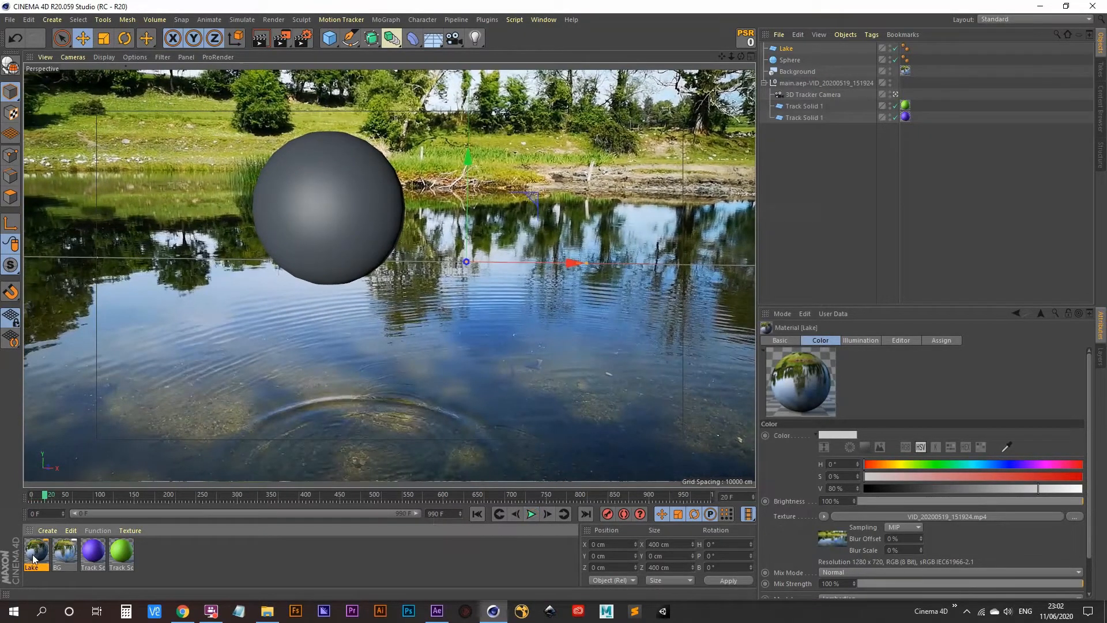
# - Apply the Lake material to the Lake plane, and set its texture projection to Frontal after playing the animation
pyautogui.moveTo(35, 558); pyautogui.dragTo(786, 50)
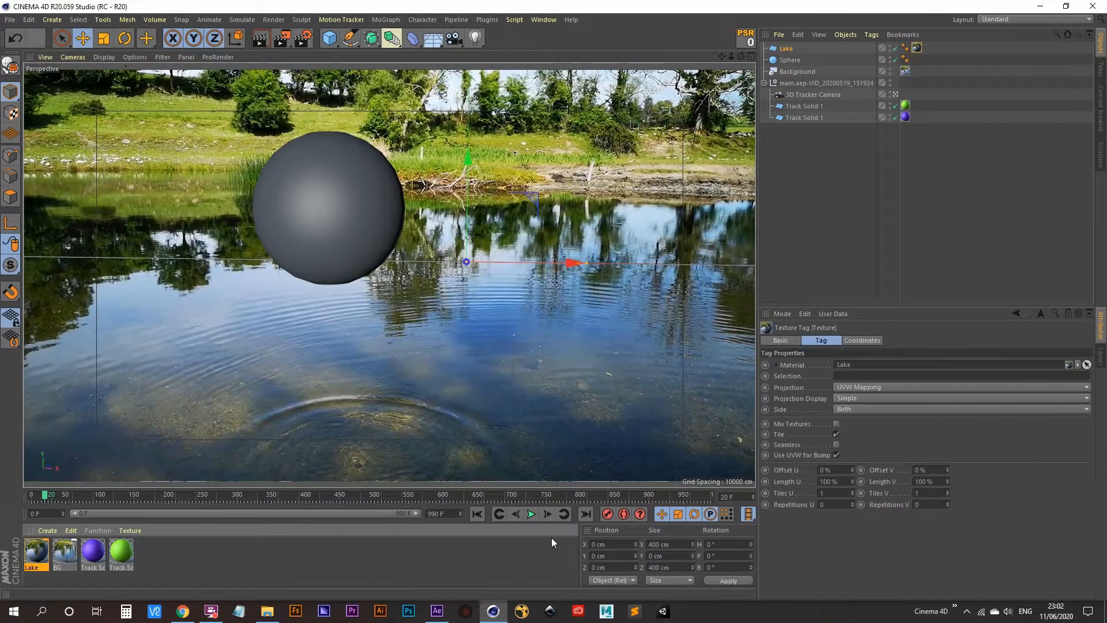
pyautogui.click(531, 515)
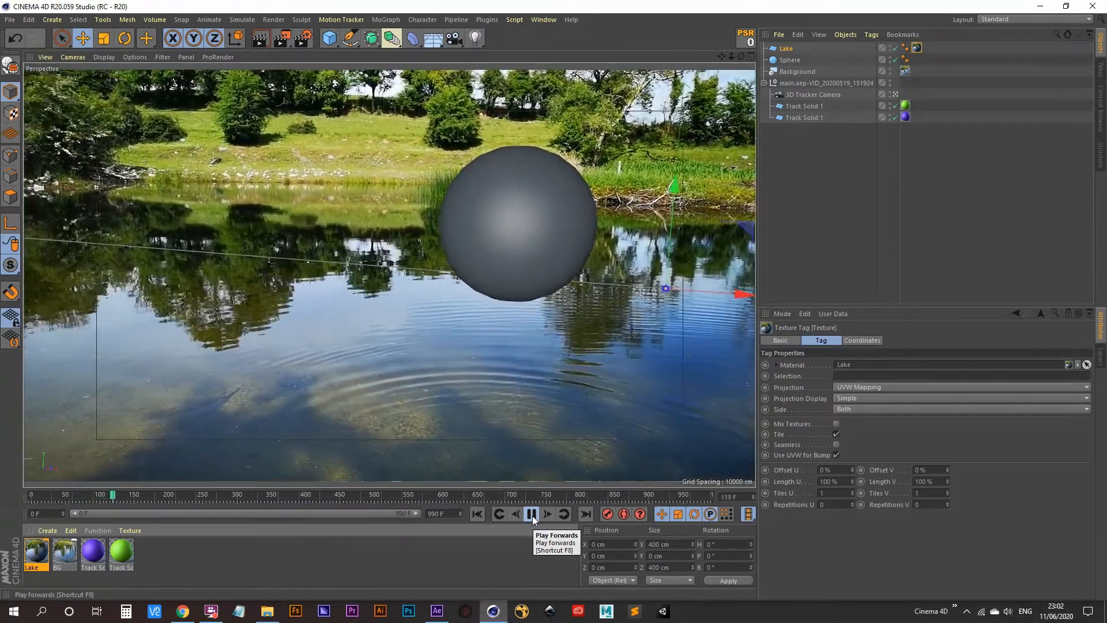
pyautogui.click(531, 514)
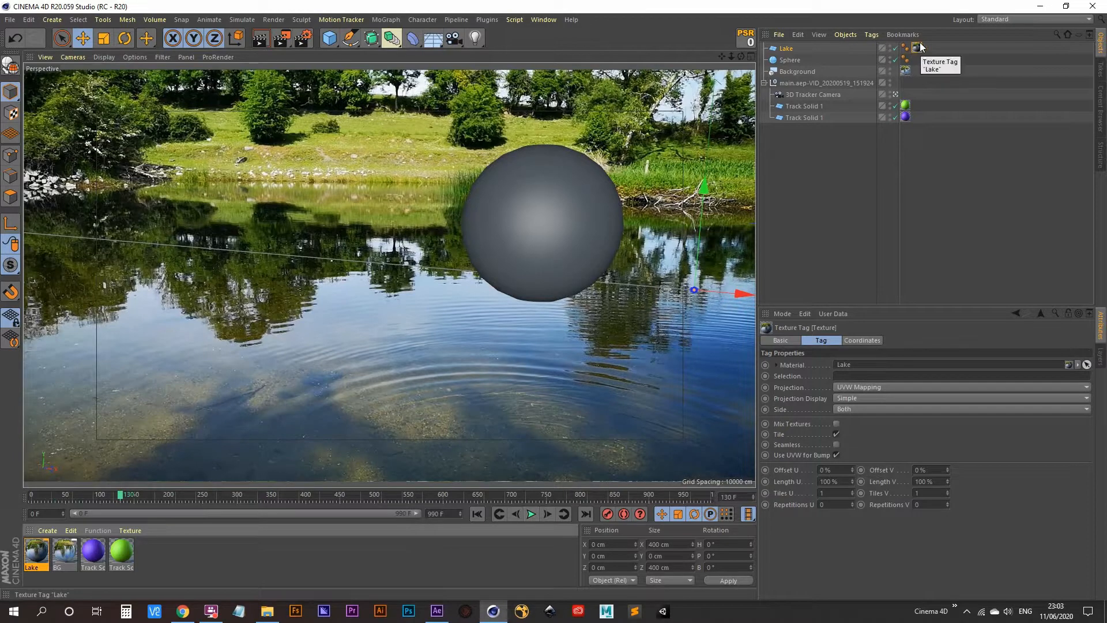
pyautogui.click(871, 387)
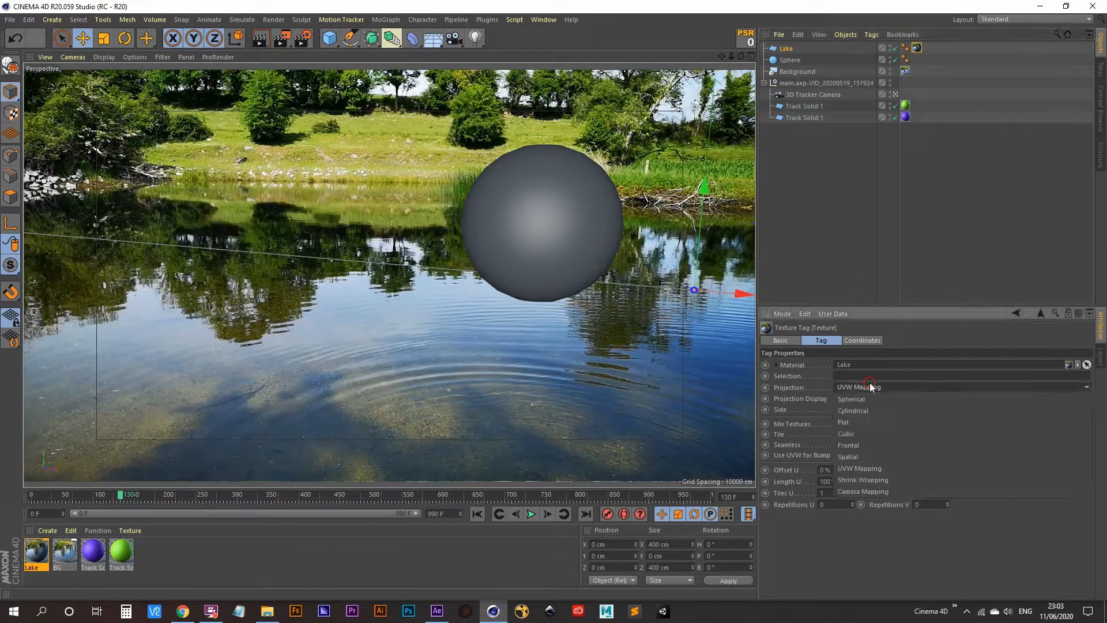
pyautogui.click(860, 445)
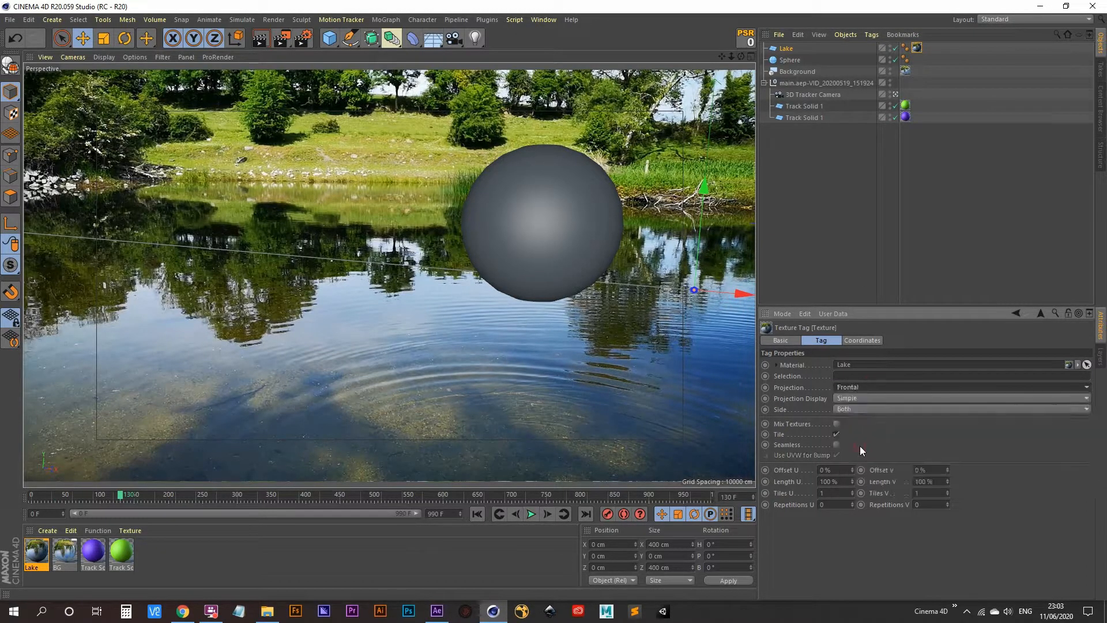
# - Go to frame 53 and lower the Lake plane to Y about -194 cm
pyautogui.click(787, 49)
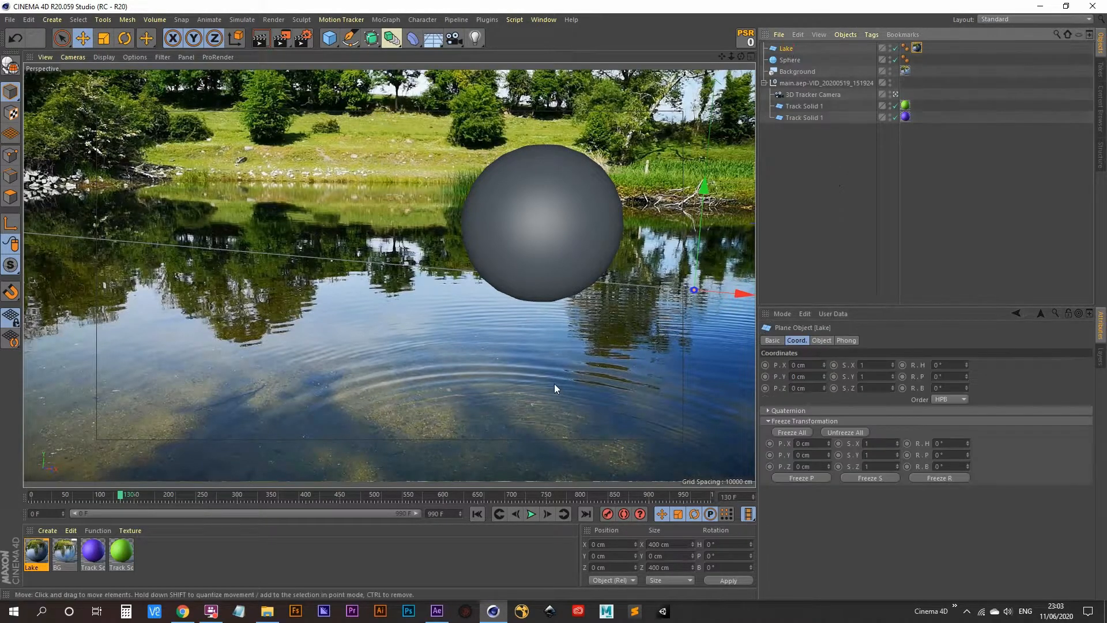
pyautogui.moveTo(122, 498); pyautogui.dragTo(68, 498)
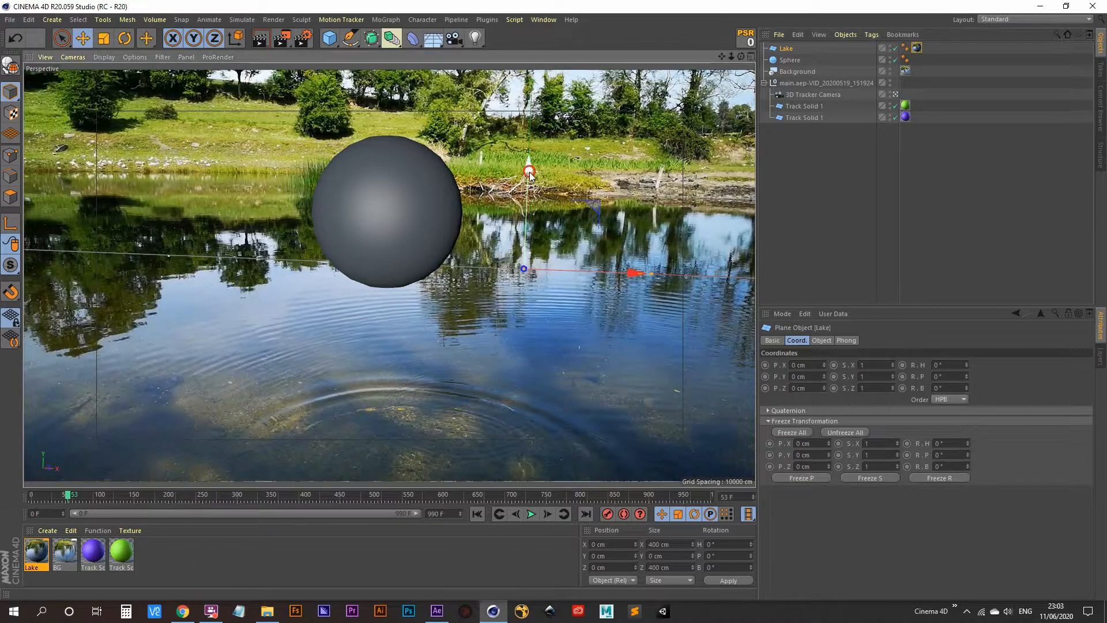
pyautogui.moveTo(525, 255); pyautogui.dragTo(522, 286)
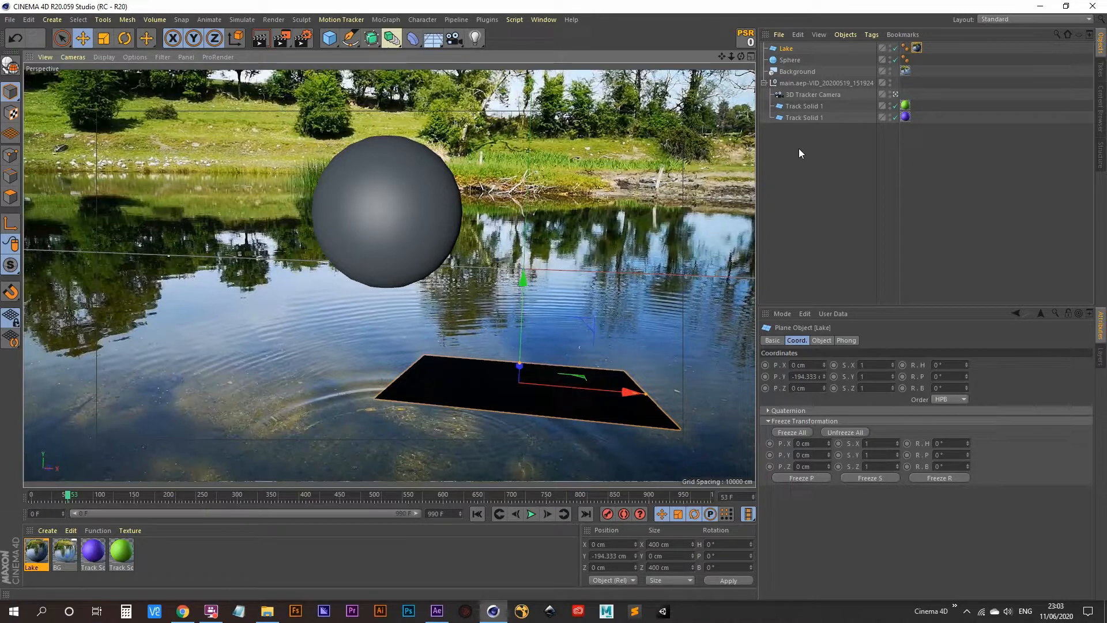
# - Nest the Lake plane under the green Track Solid 1 with its transformation reset, and lower it to Y about -243 cm
pyautogui.moveTo(786, 49); pyautogui.dragTo(808, 106)
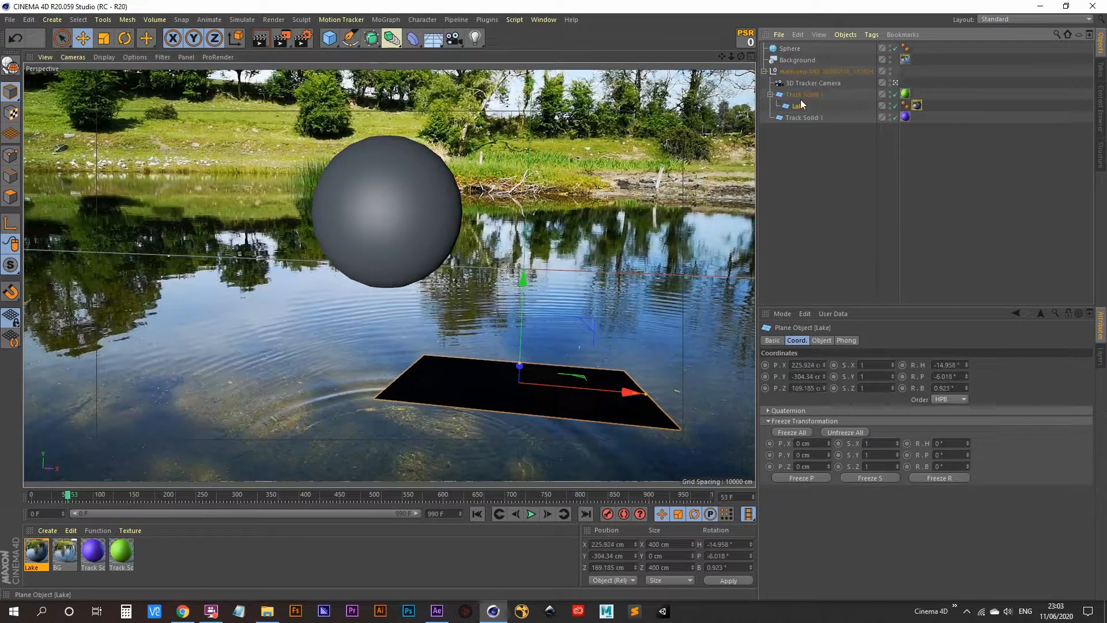
pyautogui.click(745, 37)
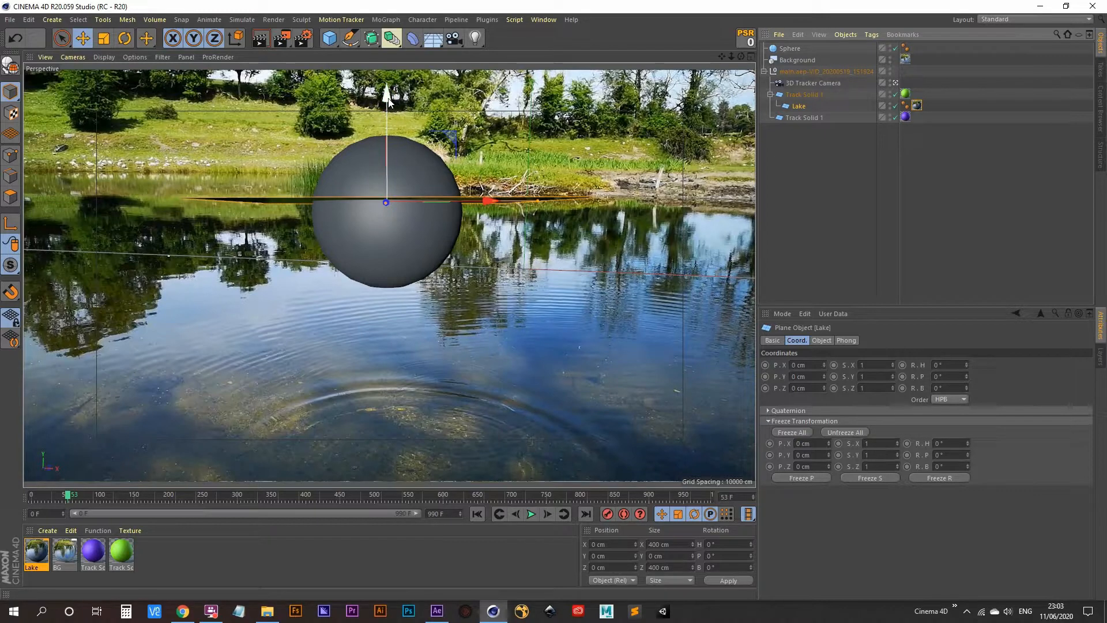
pyautogui.moveTo(389, 102); pyautogui.dragTo(402, 283)
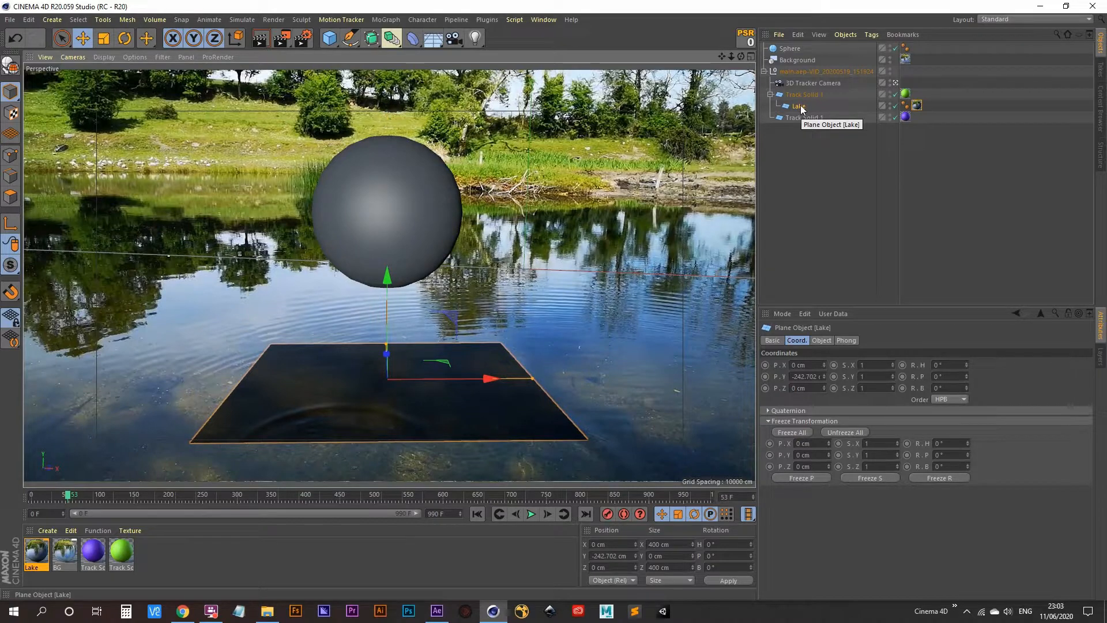
# - Move the Lake plane out of Track Solid 1 to the top of the hierarchy and lower it to Y about -197 cm
pyautogui.moveTo(801, 109); pyautogui.dragTo(799, 48)
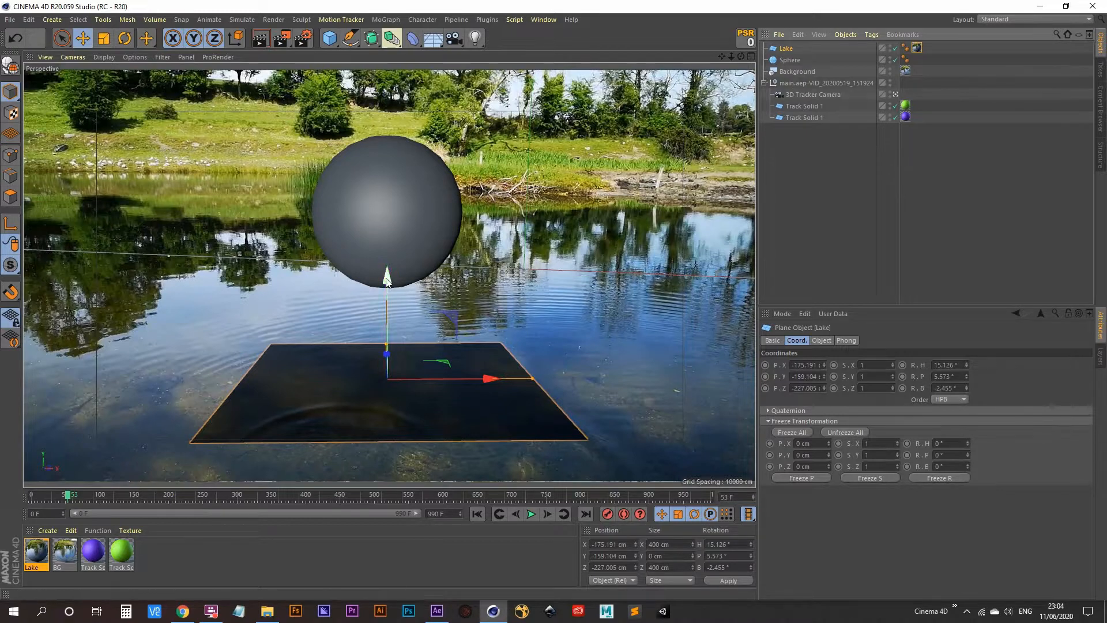
pyautogui.moveTo(386, 284); pyautogui.dragTo(385, 306)
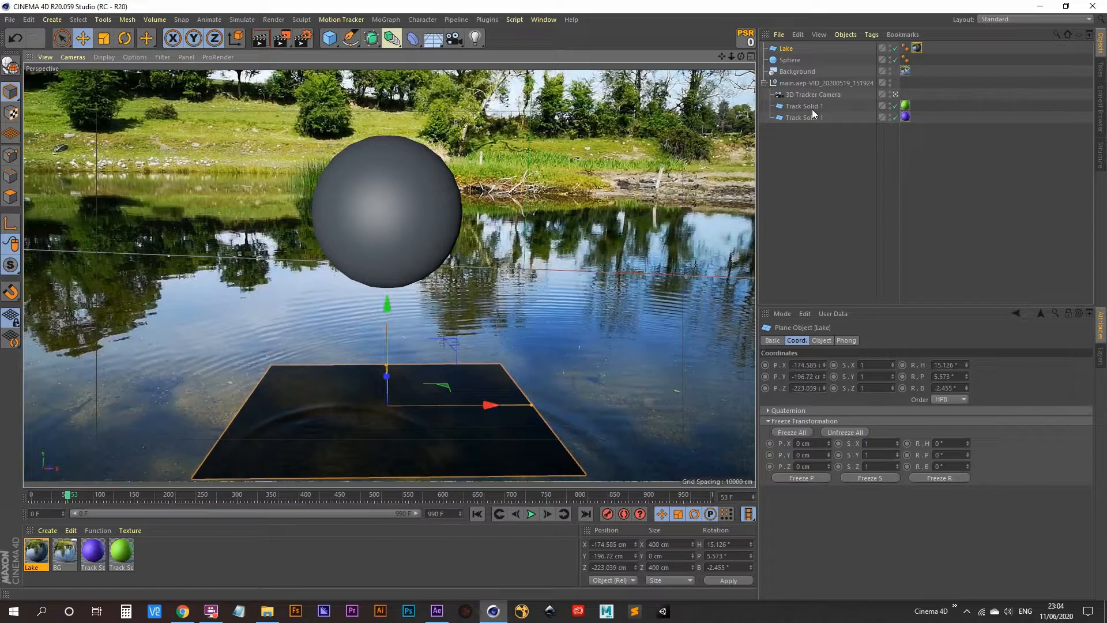
# - Review the projection settings of the Lake plane's texture tag
pyautogui.click(787, 49)
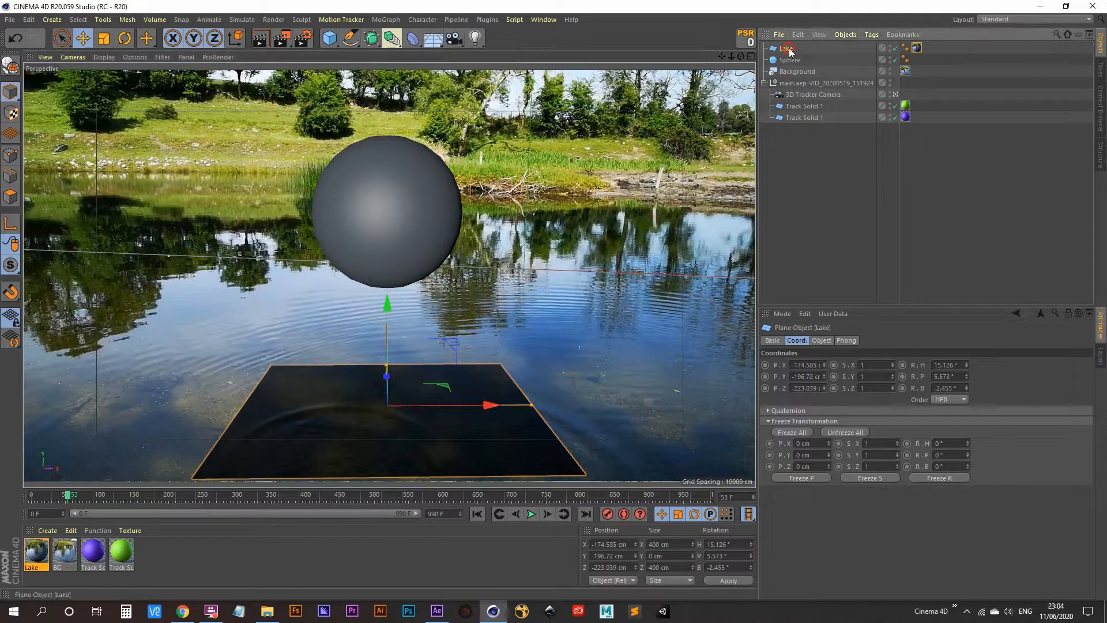
pyautogui.click(916, 48)
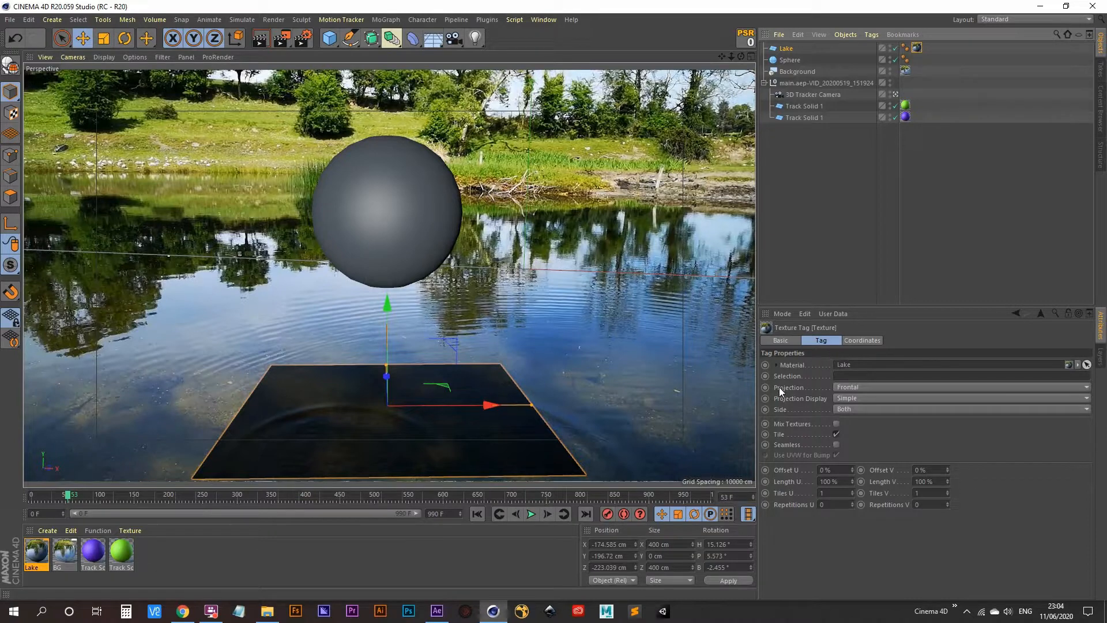
# - Try UVW Mapping as the projection of the Lake plane's texture tag, and return it to Frontal
pyautogui.click(867, 386)
pyautogui.click(870, 470)
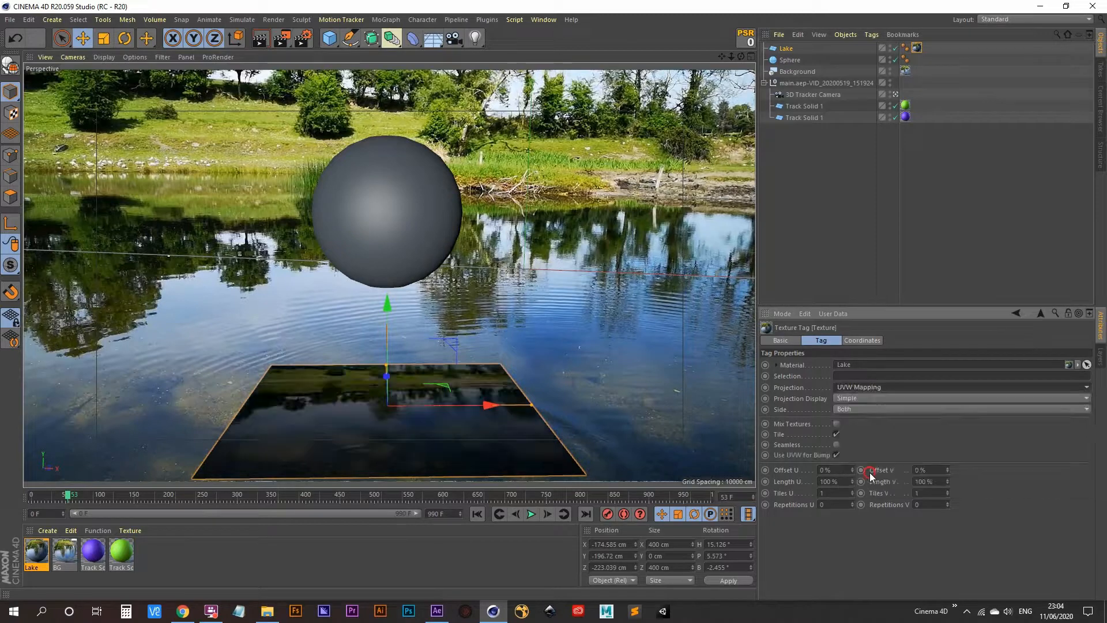
pyautogui.click(859, 389)
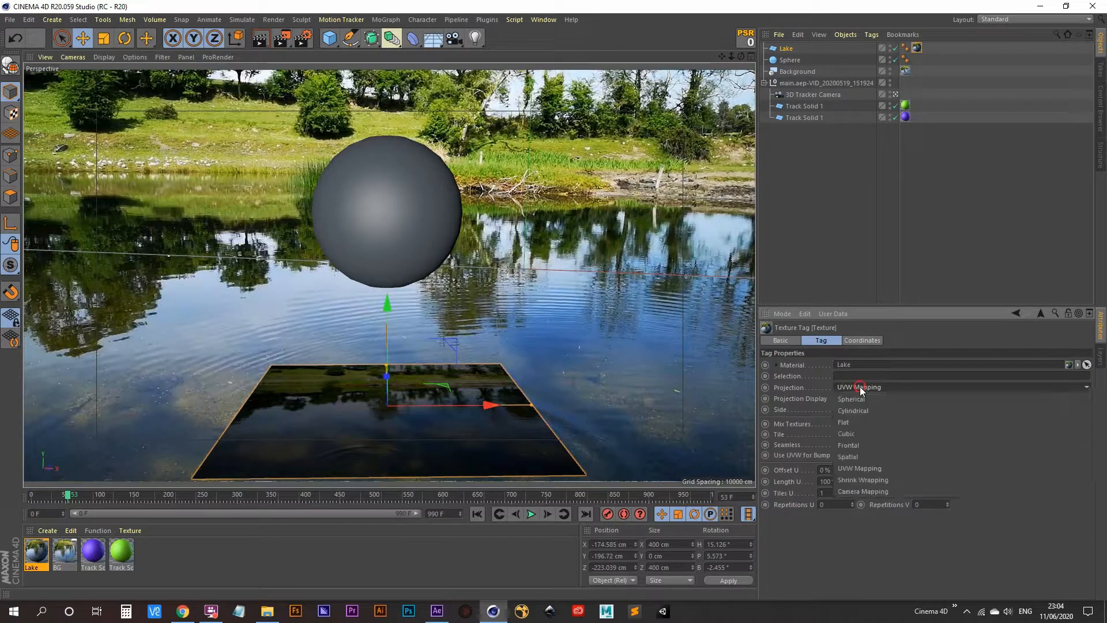
pyautogui.click(862, 445)
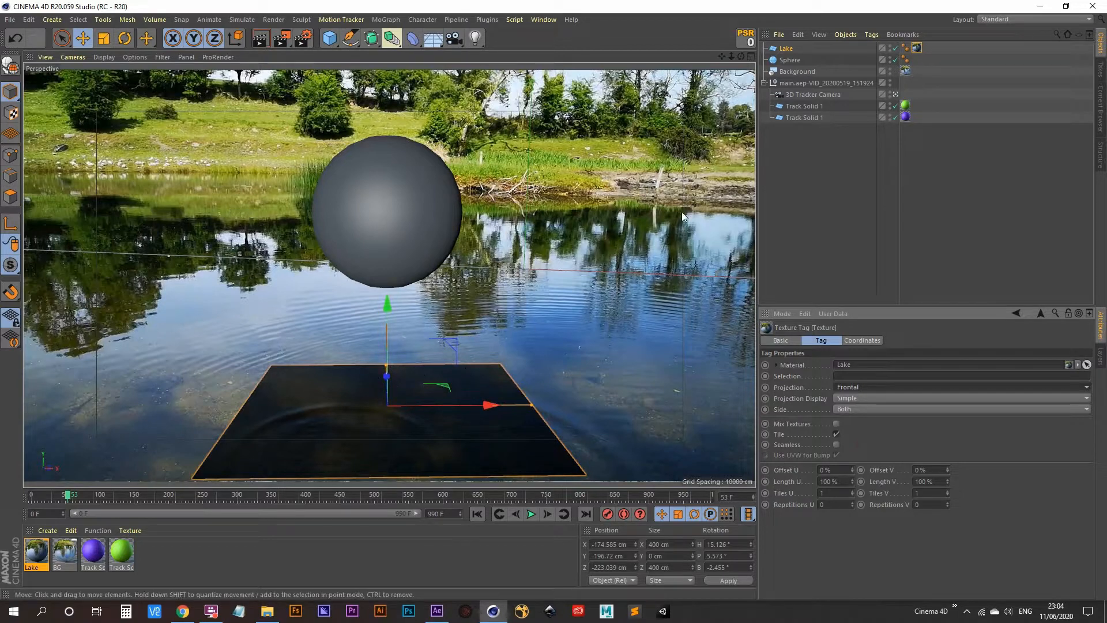
# - Set both the width and the height of the Lake plane to 10000 cm
pyautogui.click(786, 49)
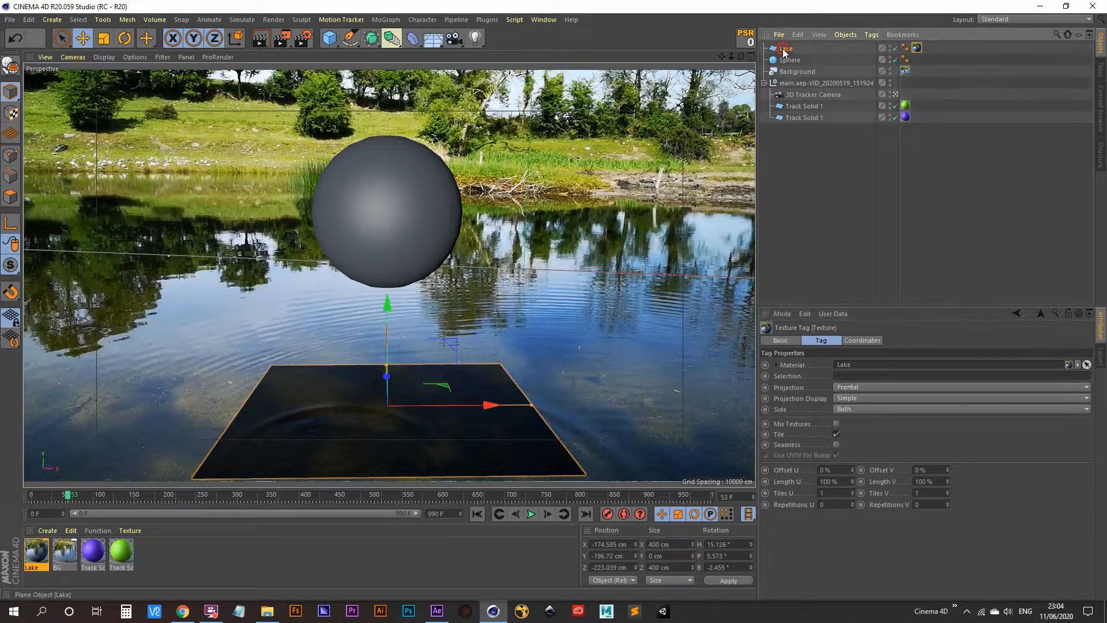
pyautogui.click(795, 341)
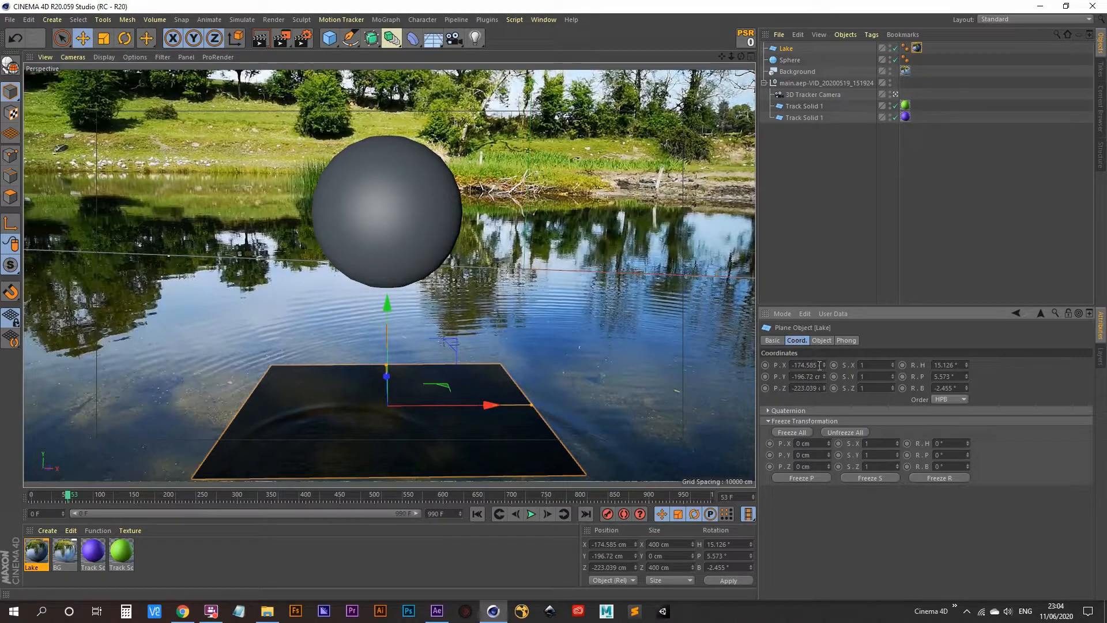
pyautogui.click(825, 341)
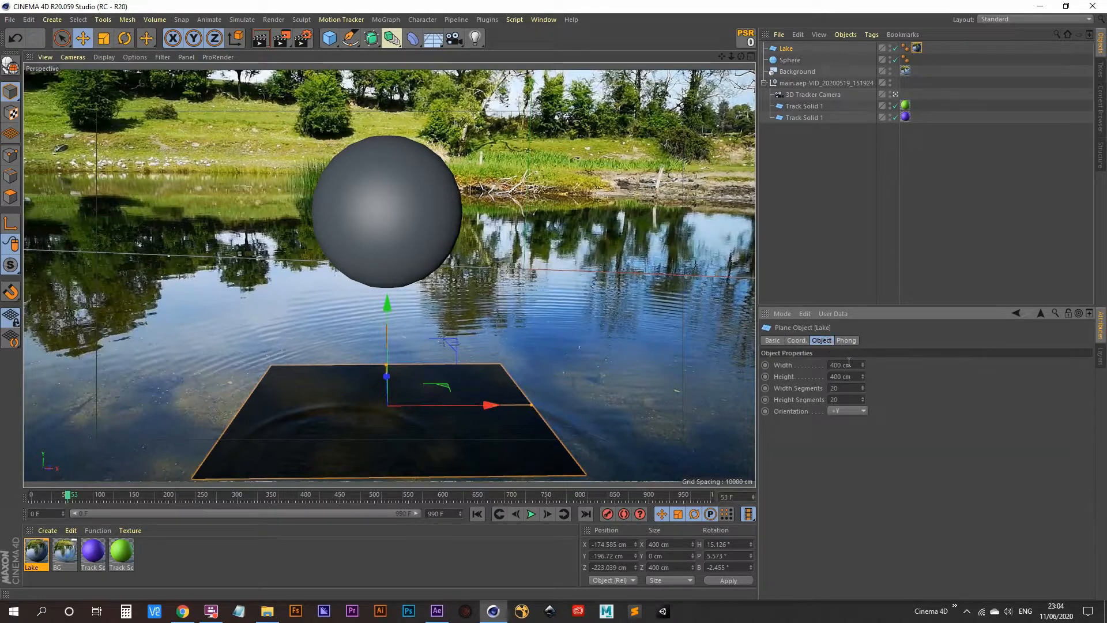
pyautogui.moveTo(855, 365); pyautogui.dragTo(796, 365)
pyautogui.write('10000')
pyautogui.press('Tab')
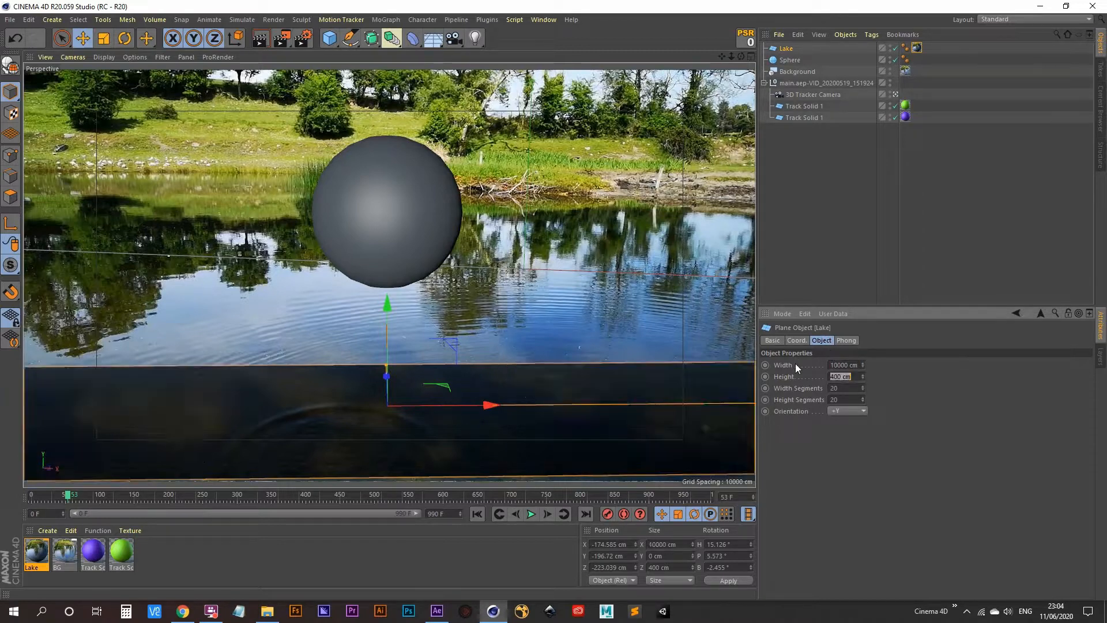
pyautogui.write('10000')
pyautogui.press('Tab')
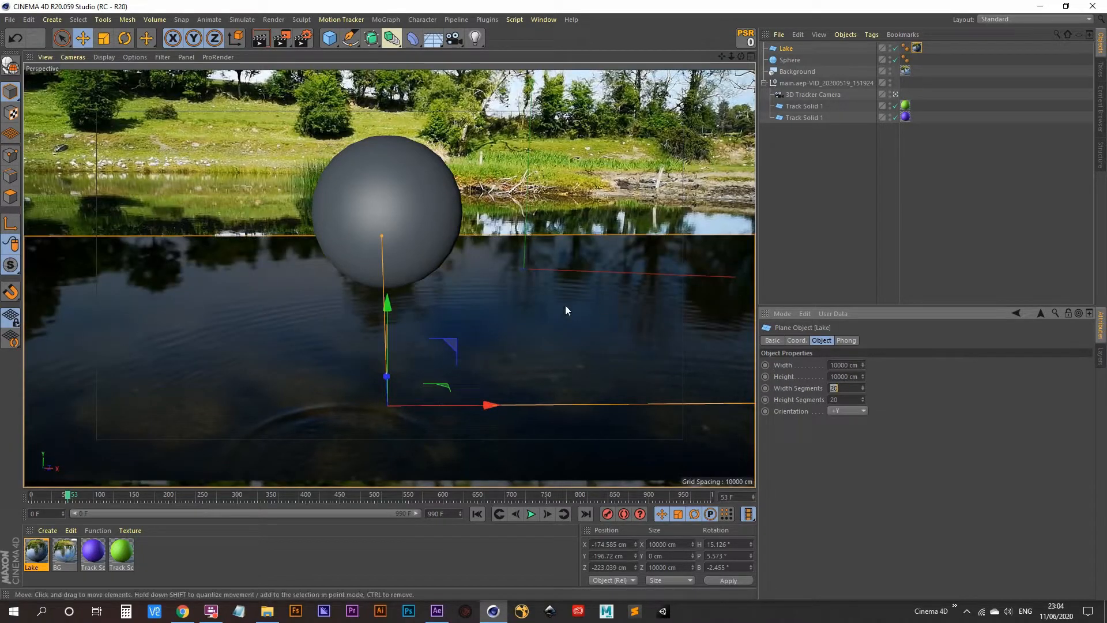
# - Reposition the Lake plane outside the tracker camera view to about X -781, Y 115, Z 2825 cm, and return to the tracker camera
pyautogui.moveTo(489, 405); pyautogui.dragTo(528, 362)
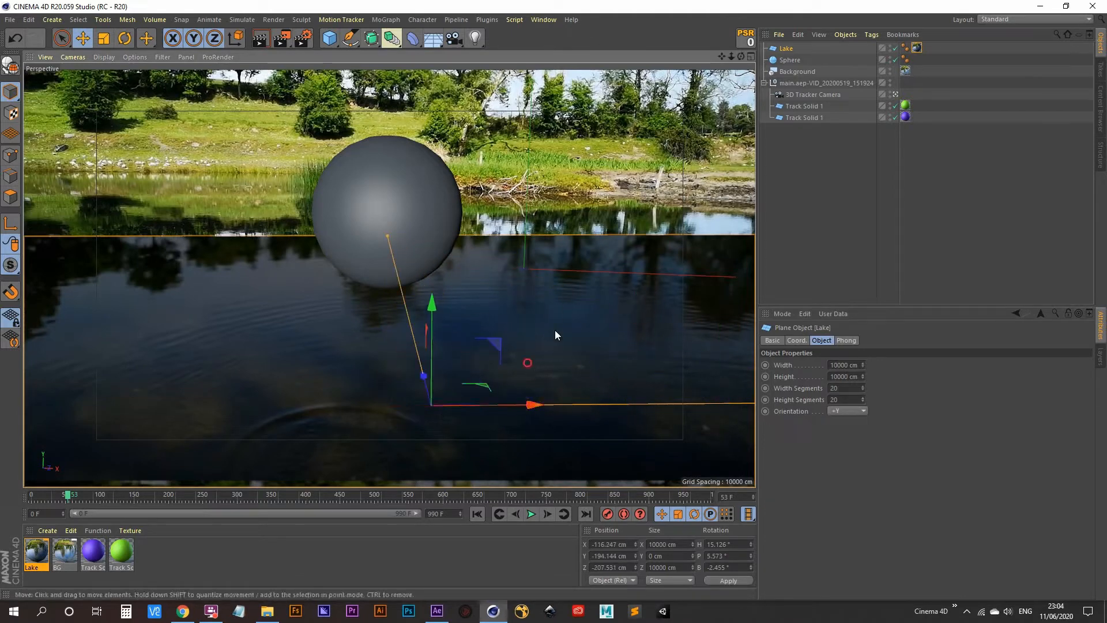
pyautogui.click(895, 94)
pyautogui.click(895, 94)
pyautogui.keyDown('alt'); pyautogui.moveTo(330, 295); pyautogui.dragTo(375, 338); pyautogui.keyUp('alt')
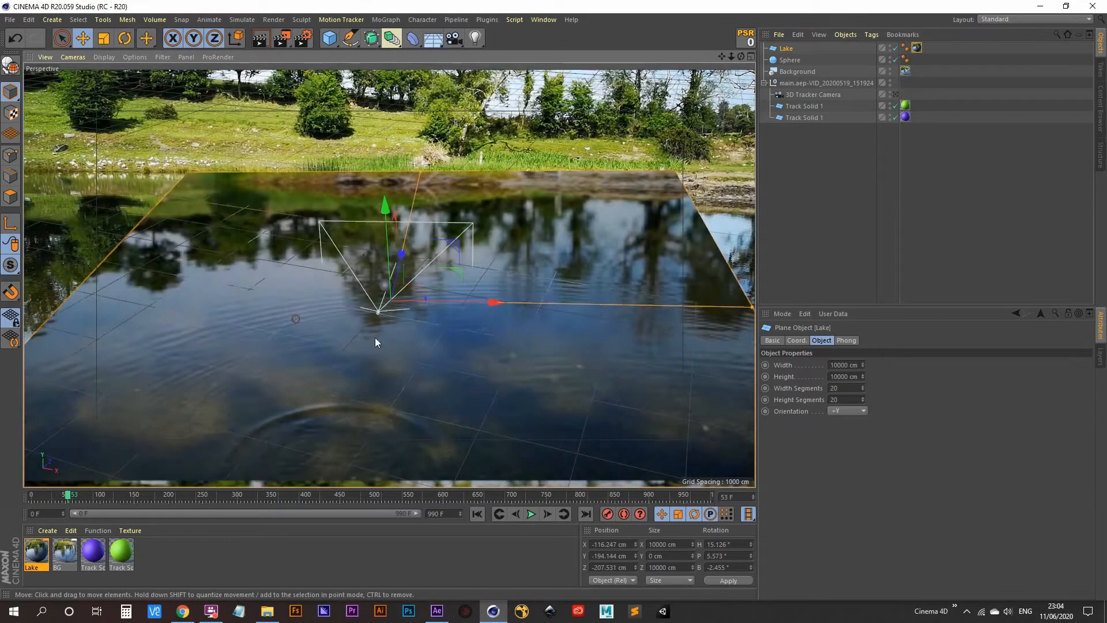
pyautogui.moveTo(491, 302); pyautogui.dragTo(69, 331)
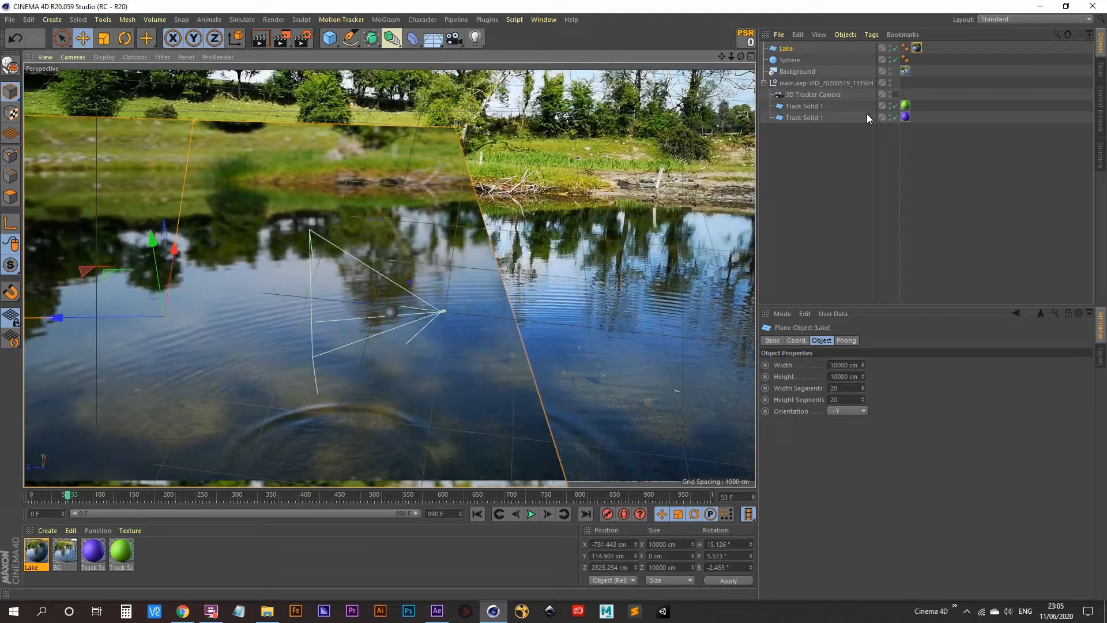
pyautogui.click(895, 94)
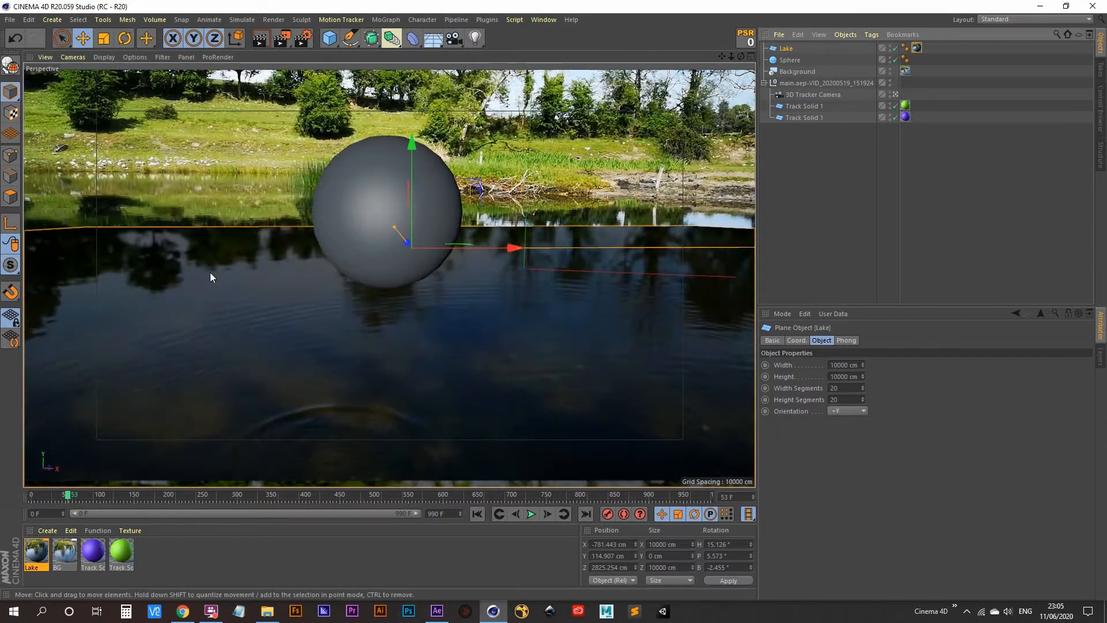
# - Render the current view, and play the animation from frame 0 to check how the Lake plane's texture matches the footage
pyautogui.click(262, 39)
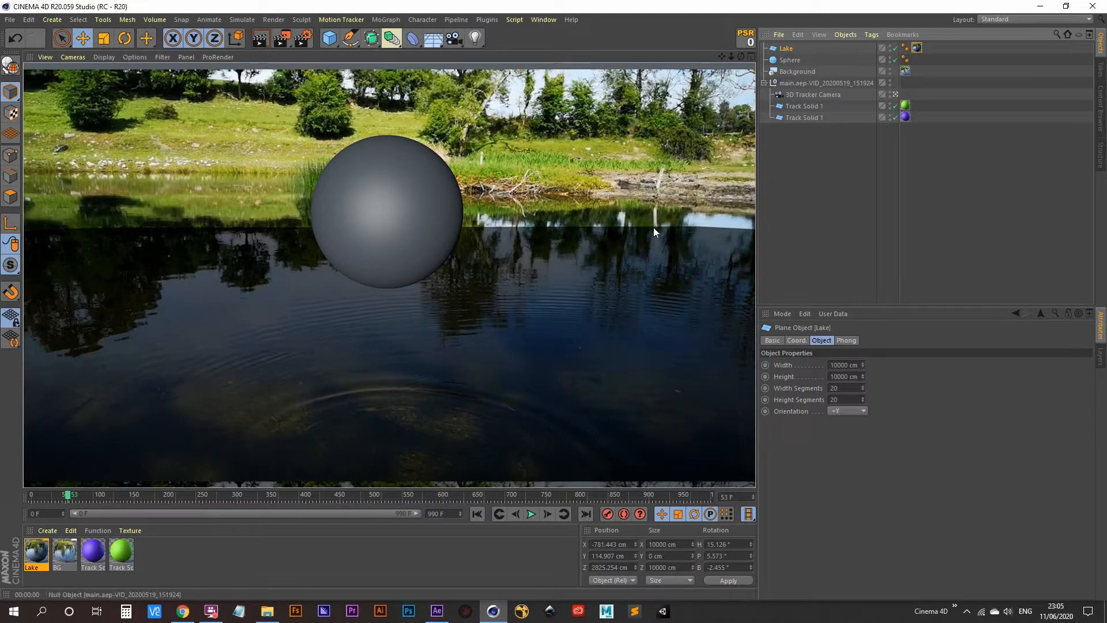
pyautogui.click(811, 207)
pyautogui.moveTo(67, 495)
pyautogui.mouseDown()
pyautogui.moveTo(35, 500)
pyautogui.moveTo(158, 488)
pyautogui.moveTo(12, 501)
pyautogui.mouseUp()
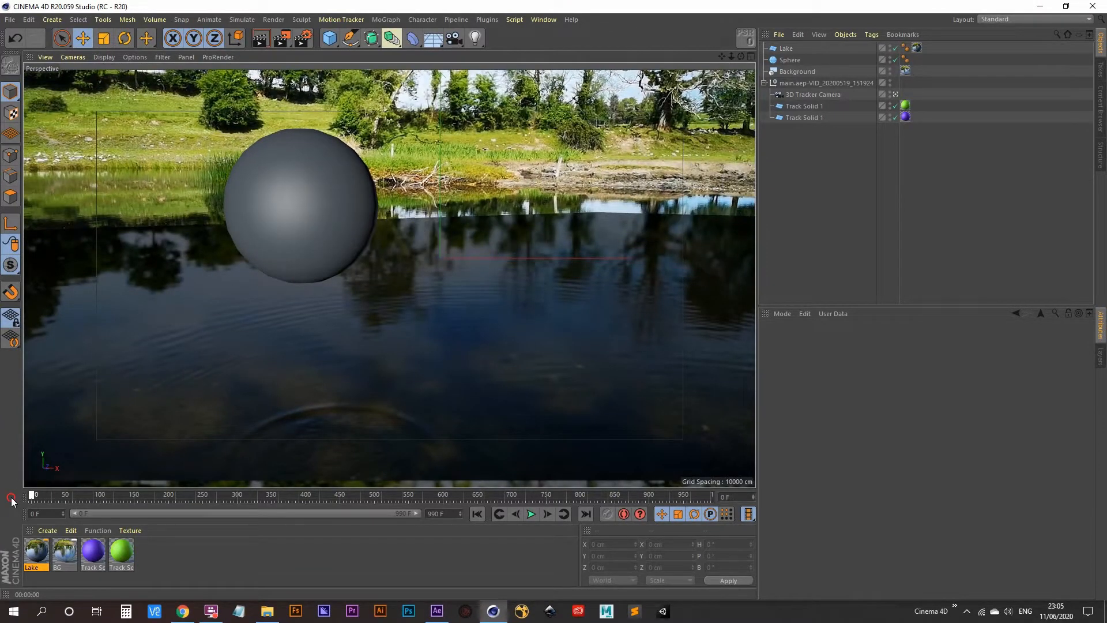
pyautogui.click(530, 513)
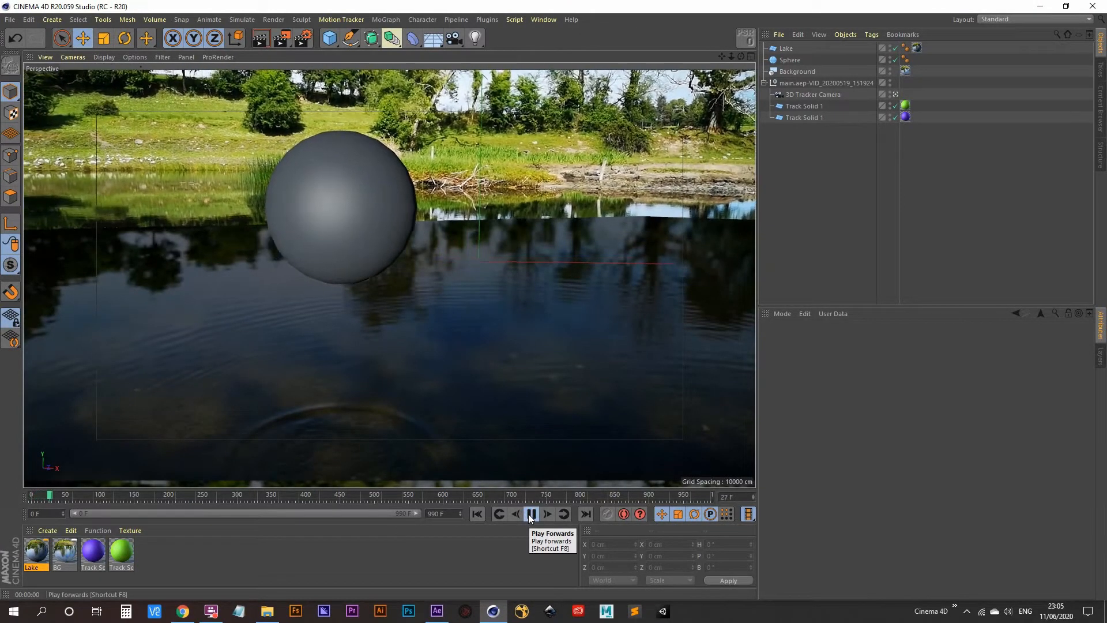
pyautogui.click(531, 514)
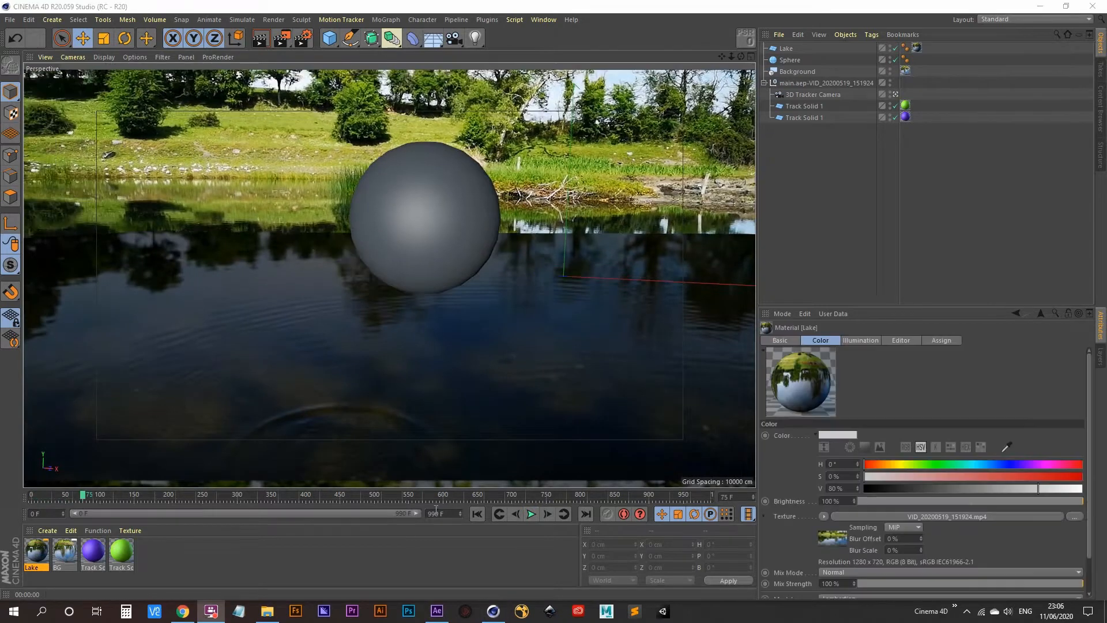
pyautogui.click(530, 513)
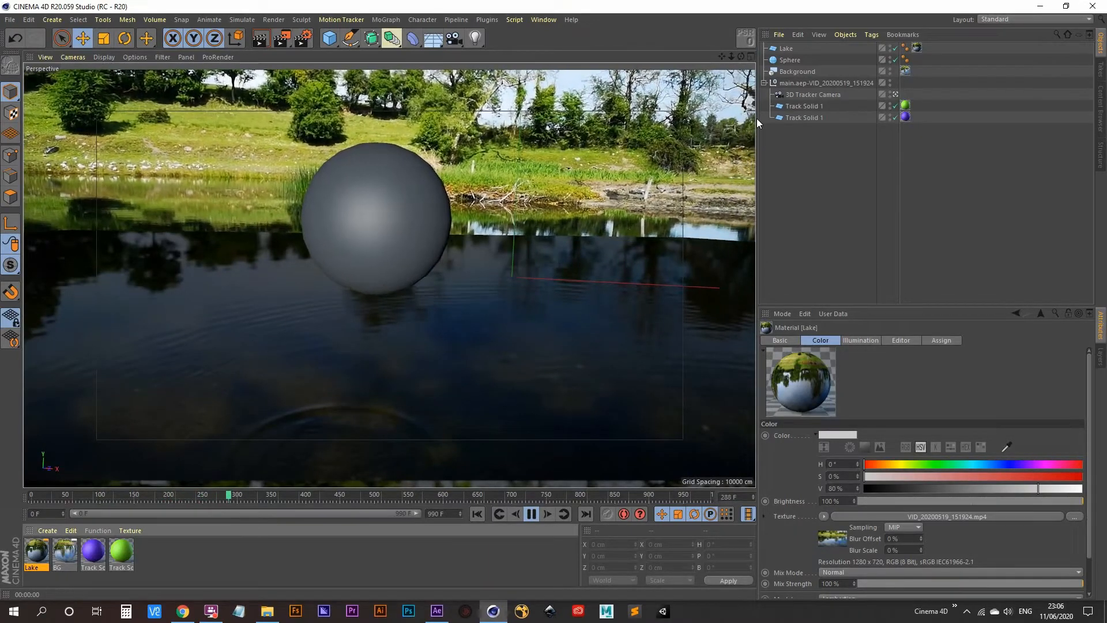
pyautogui.click(531, 514)
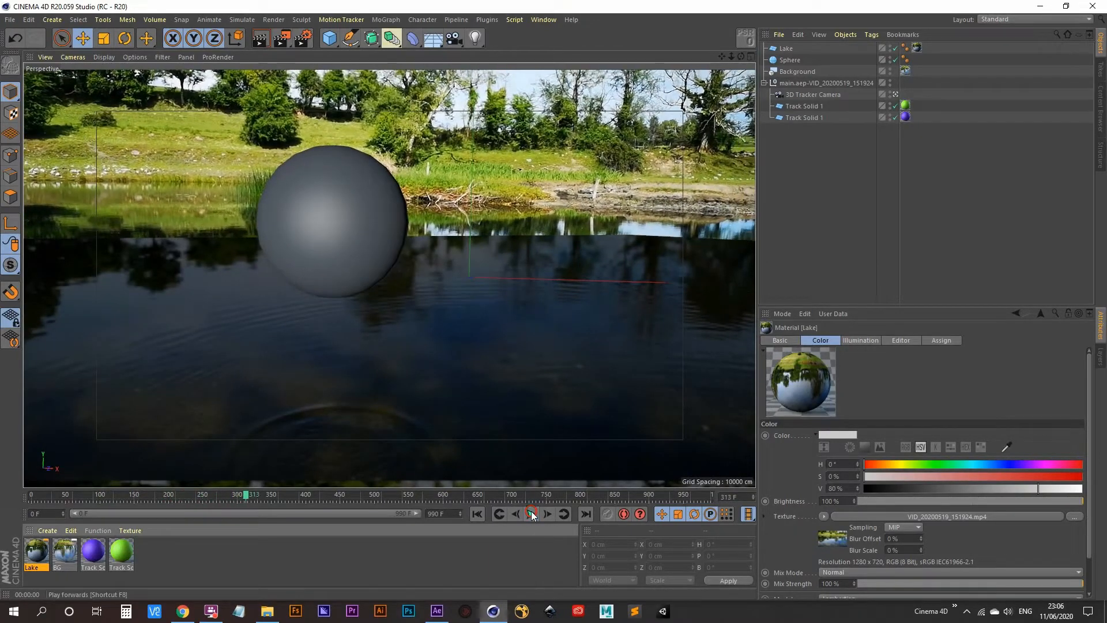
# - Enable Animate Preview for the Lake material, and play the animation from the first frame to check the video texture
pyautogui.doubleClick(42, 560)
pyautogui.moveTo(413, 75); pyautogui.dragTo(721, 69)
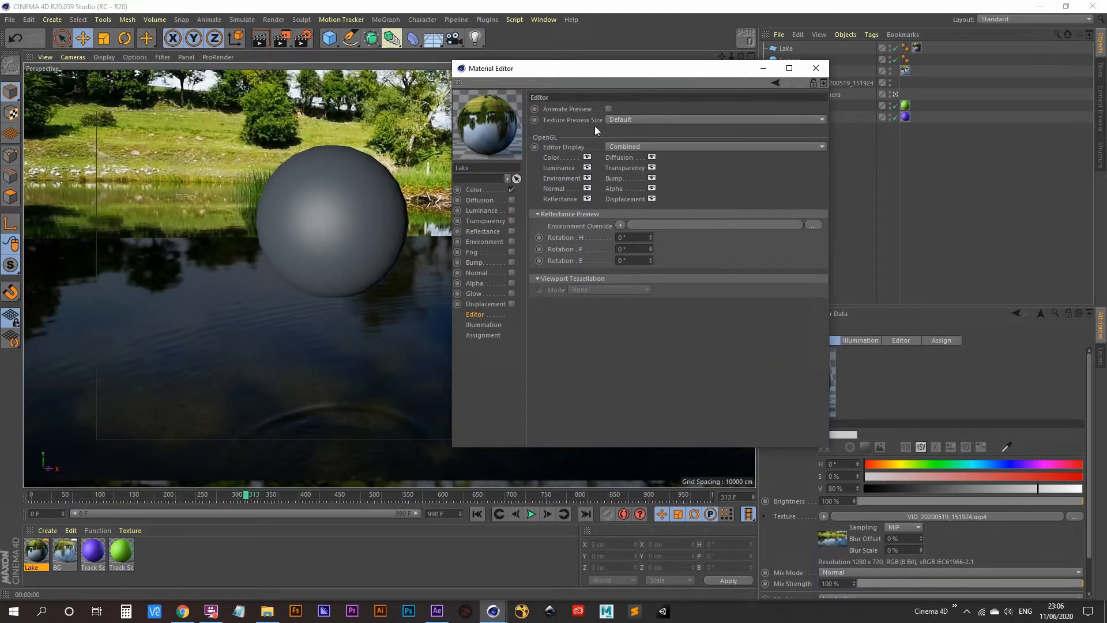
pyautogui.click(816, 68)
pyautogui.click(477, 514)
pyautogui.click(531, 513)
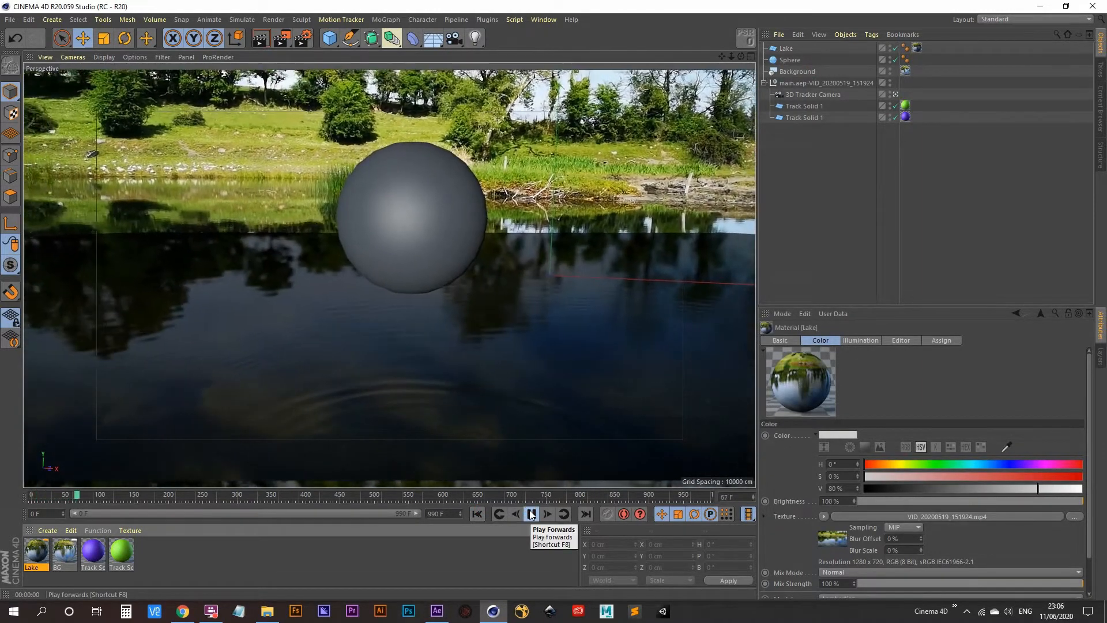
pyautogui.click(531, 514)
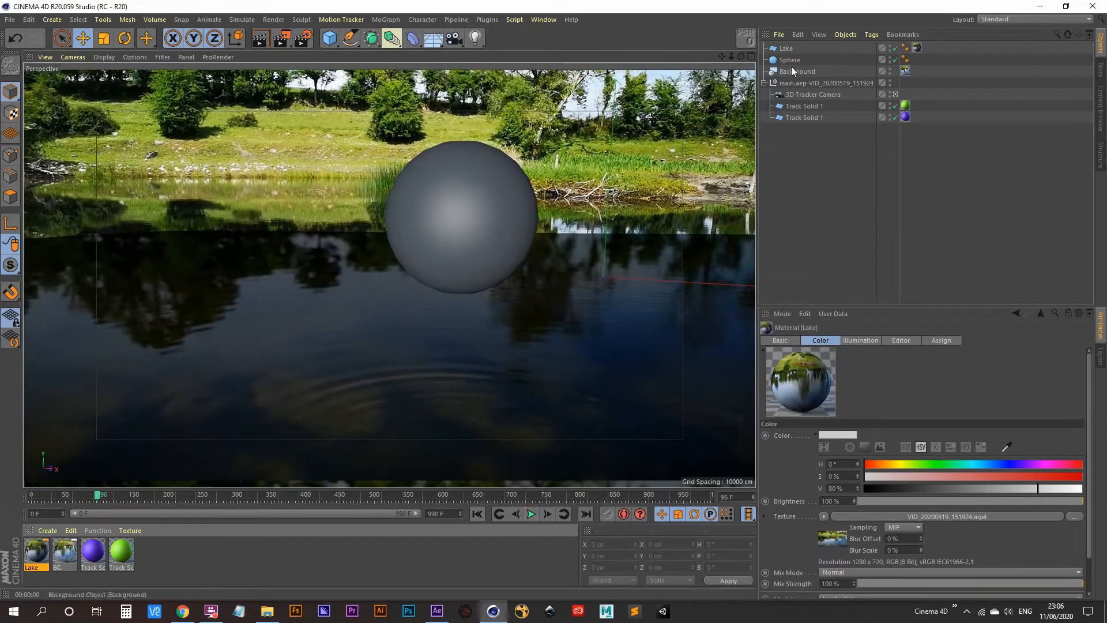
# - Add a Compositing tag to the Lake plane and enable its Compositing Background option
pyautogui.click(785, 49)
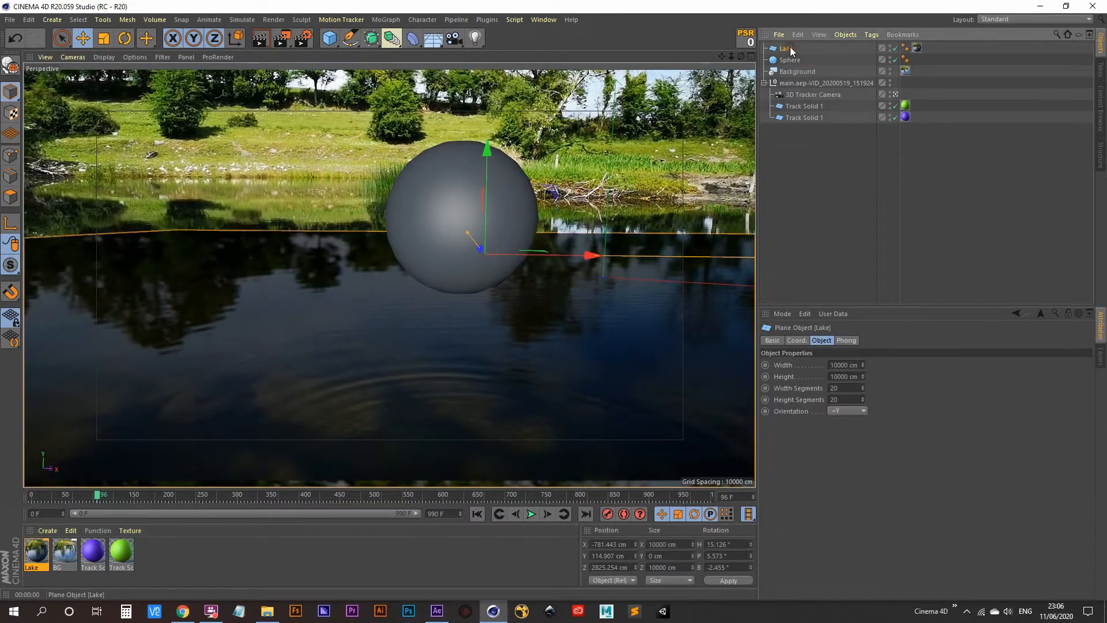
pyautogui.rightClick(786, 48)
pyautogui.moveTo(880, 56)
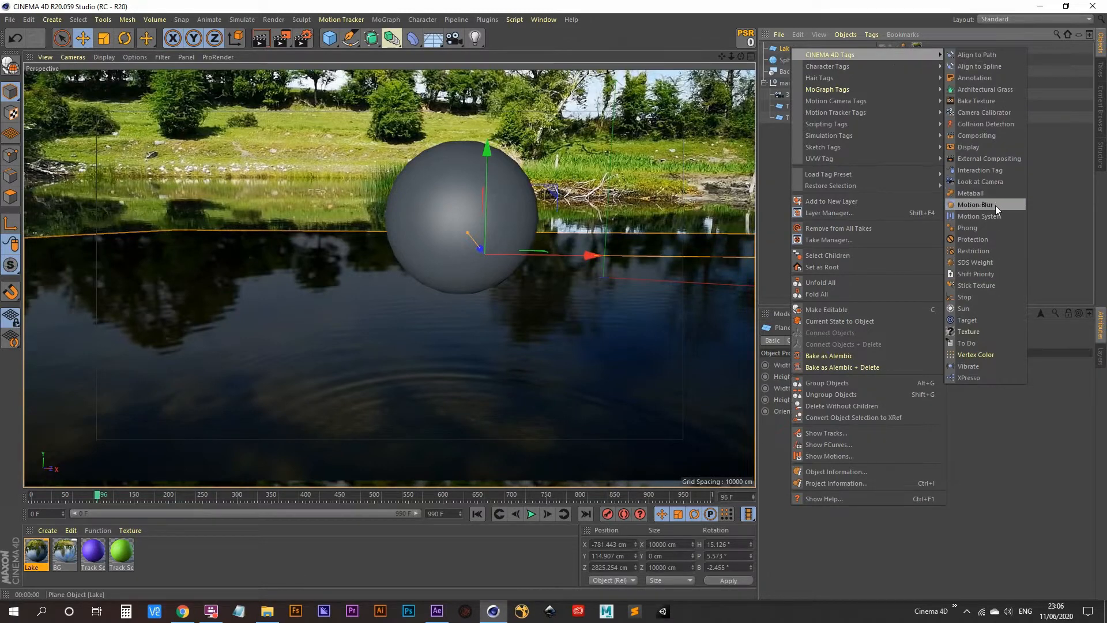
pyautogui.click(985, 136)
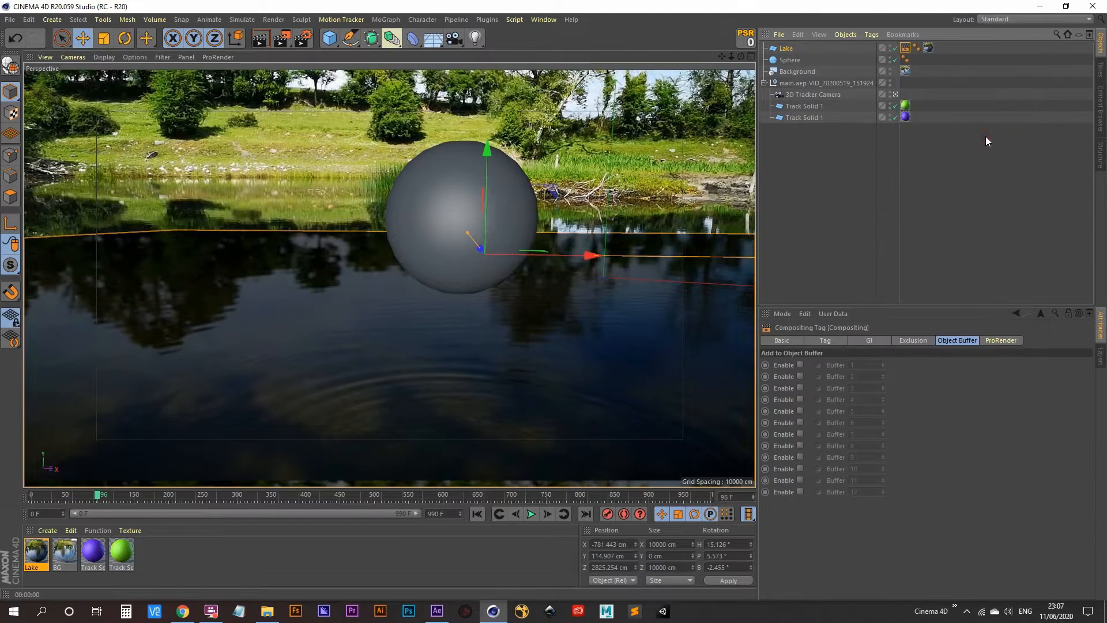
pyautogui.click(825, 341)
pyautogui.click(791, 340)
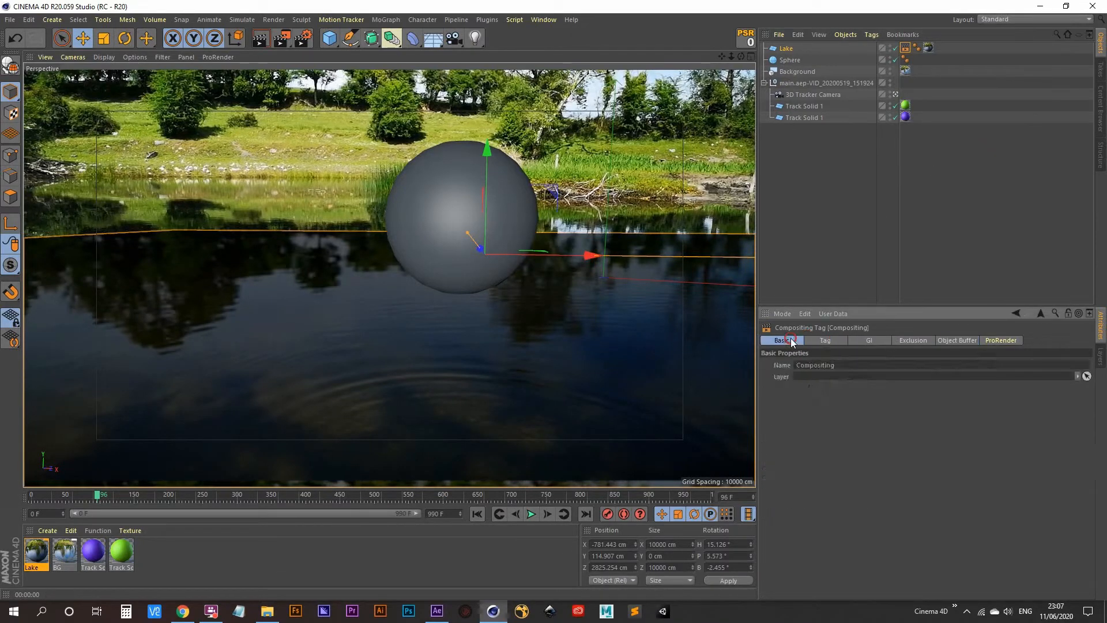
pyautogui.click(826, 340)
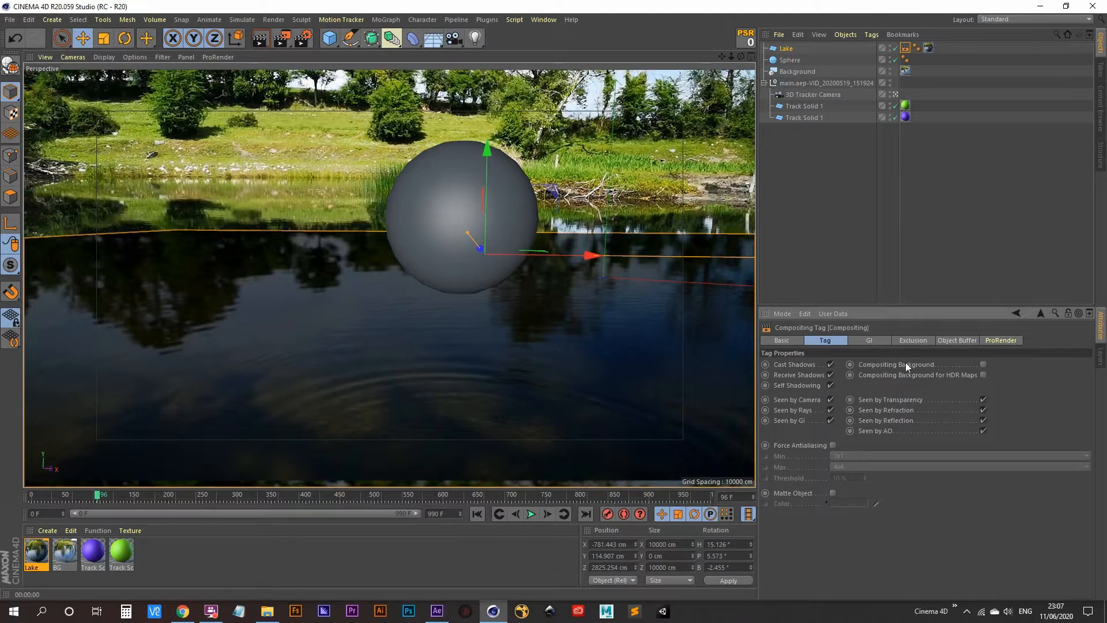
pyautogui.click(984, 365)
pyautogui.click(830, 201)
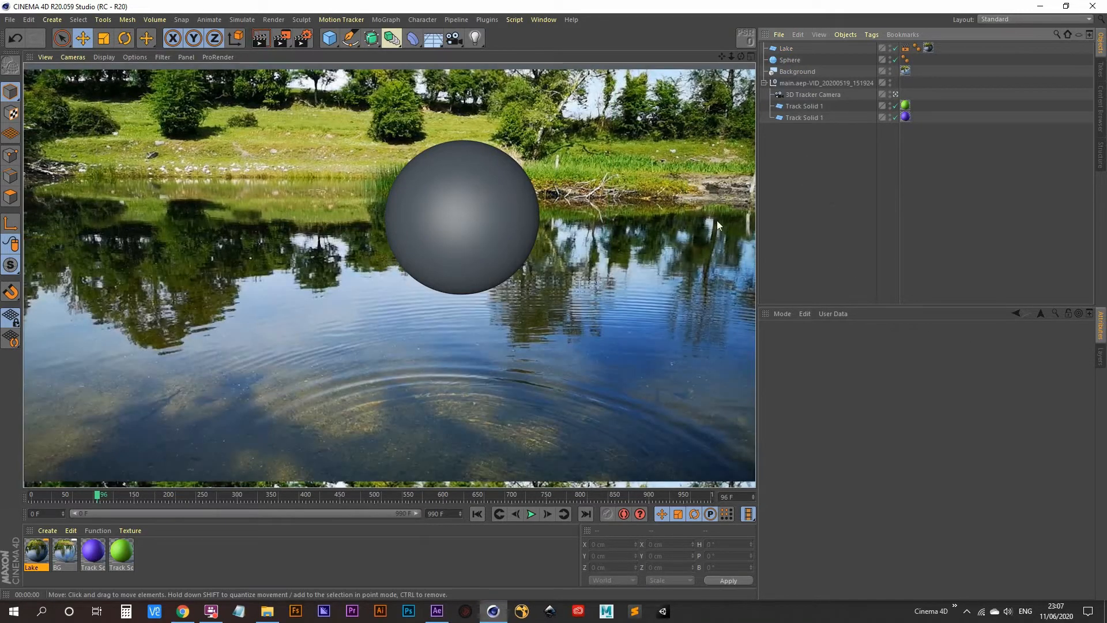
# - Recheck the Compositing Background option on the Lake plane's Compositing tag, and render the view with it enabled
pyautogui.click(905, 48)
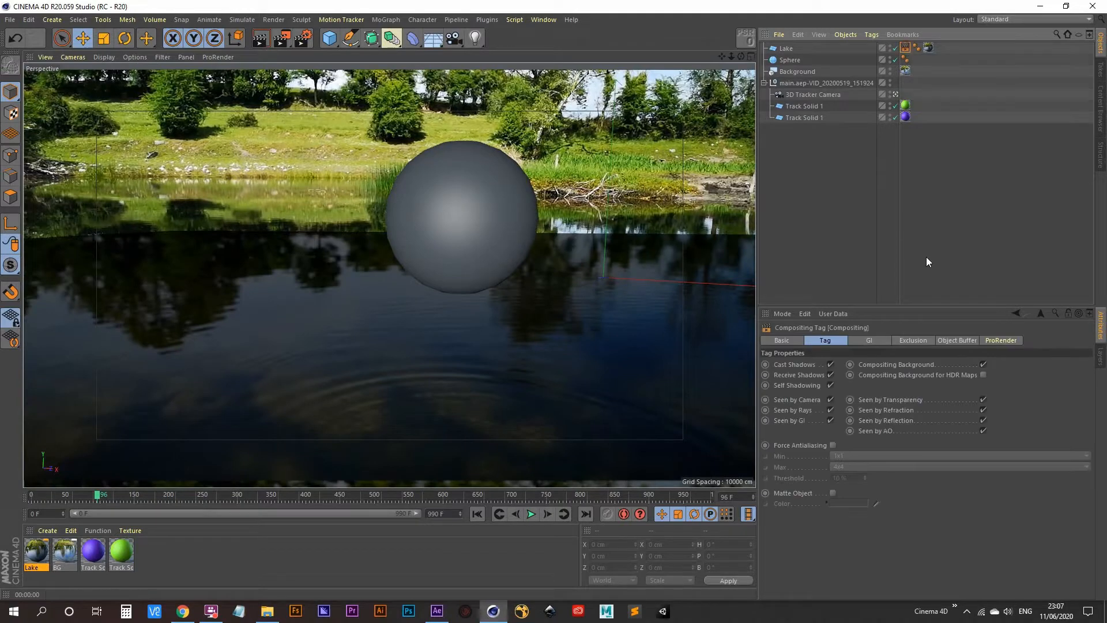
pyautogui.click(984, 365)
pyautogui.click(778, 192)
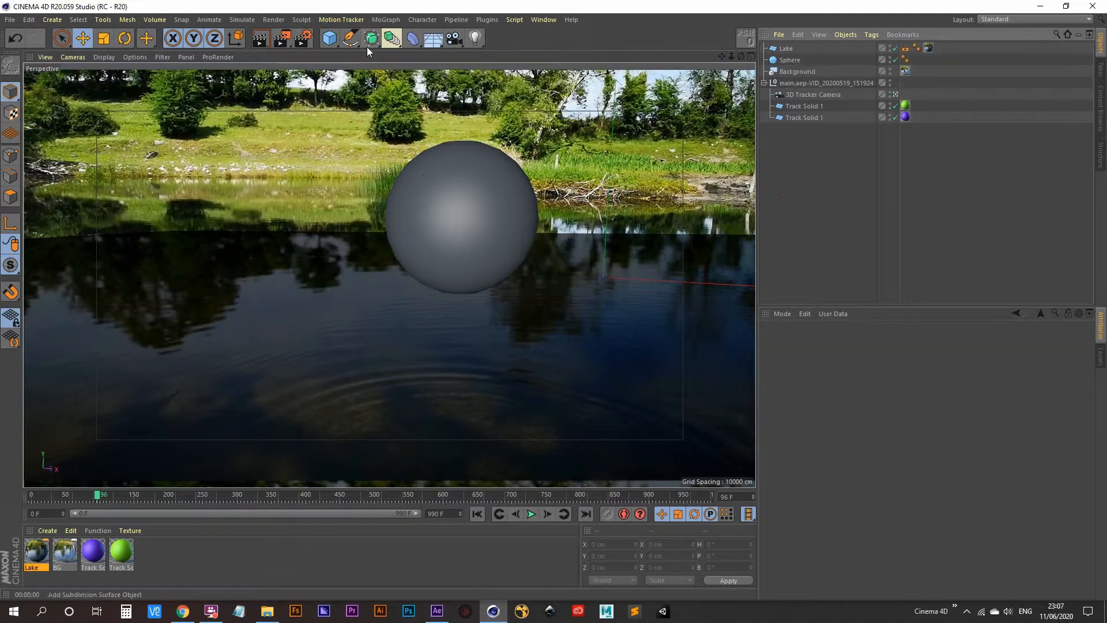
pyautogui.click(260, 39)
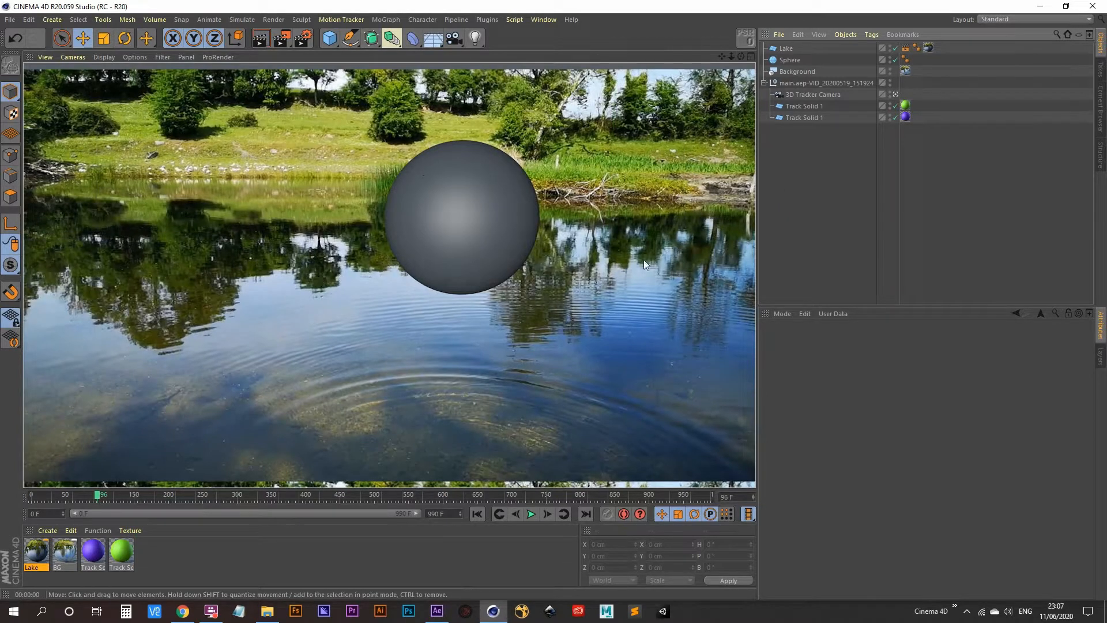
pyautogui.click(819, 184)
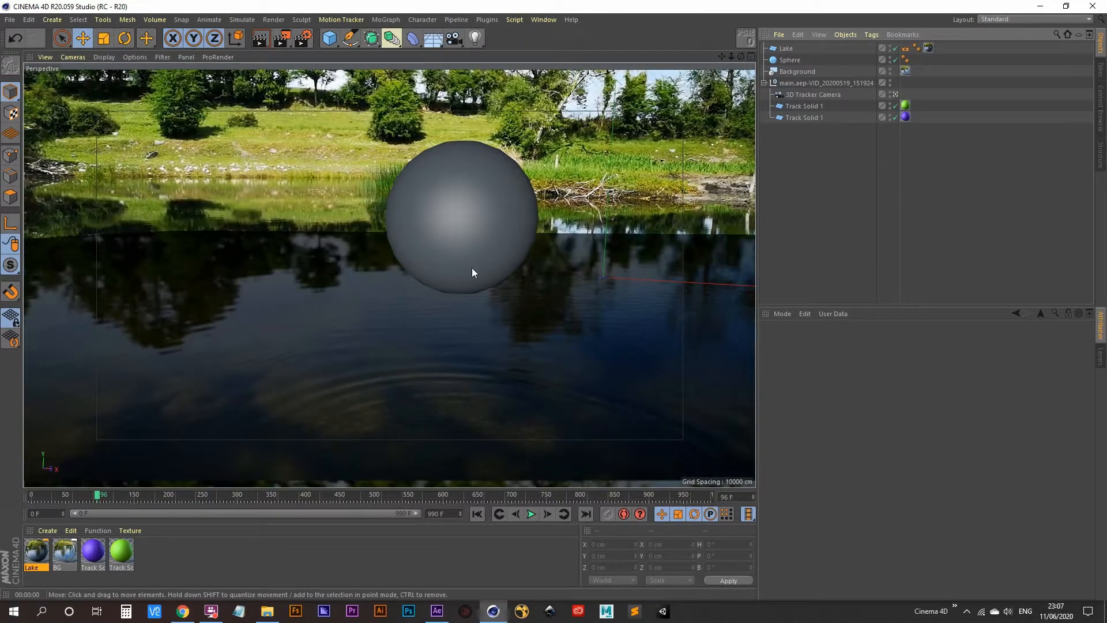
# - Lower the Lake plane to about Y -252 cm, and fine-tune its Y position numerically
pyautogui.click(370, 368)
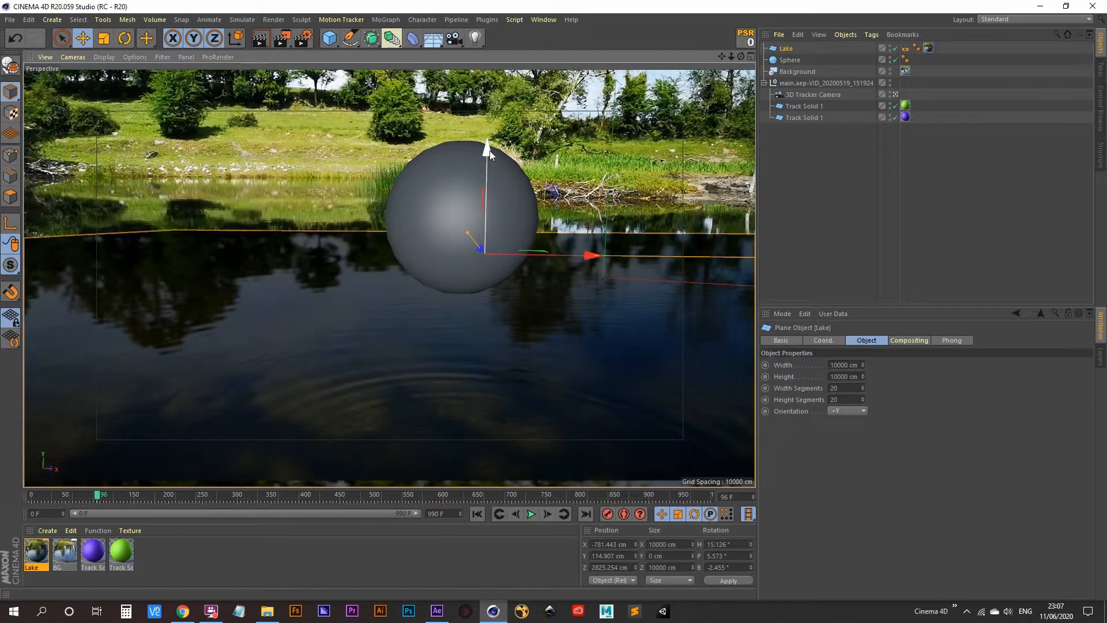
pyautogui.moveTo(490, 151); pyautogui.dragTo(464, 208)
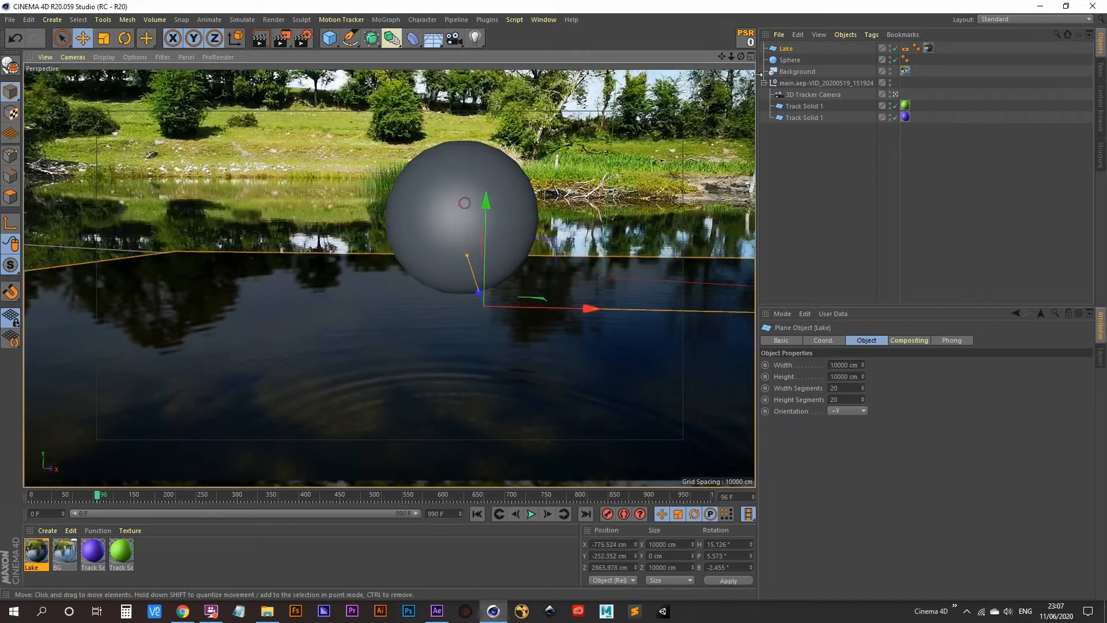
pyautogui.click(826, 340)
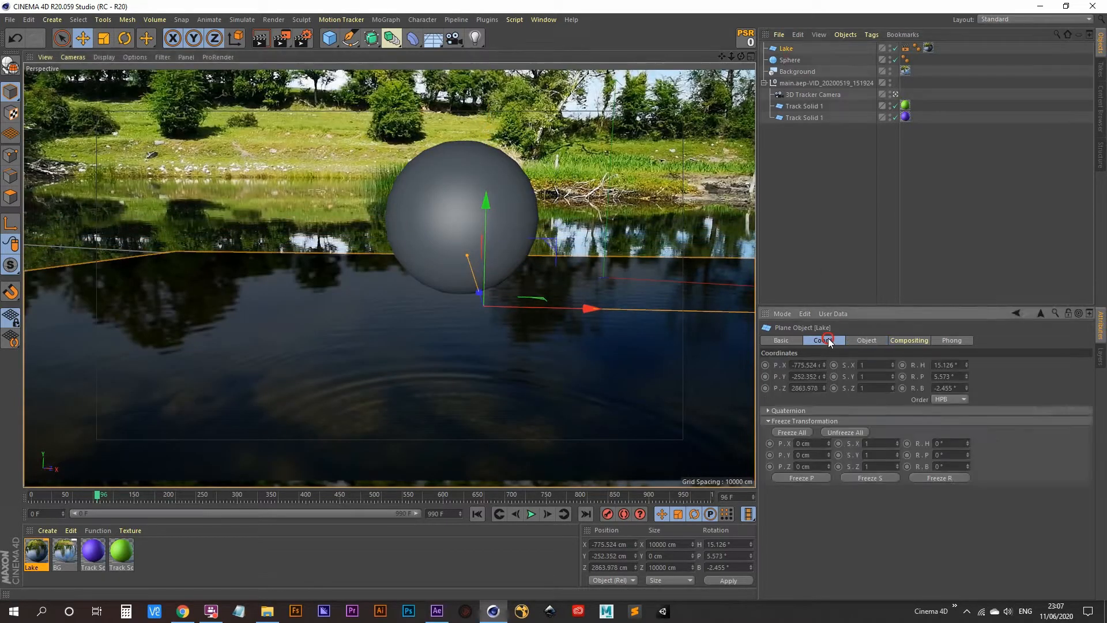
pyautogui.click(817, 376)
pyautogui.write('-25')
pyautogui.click(825, 178)
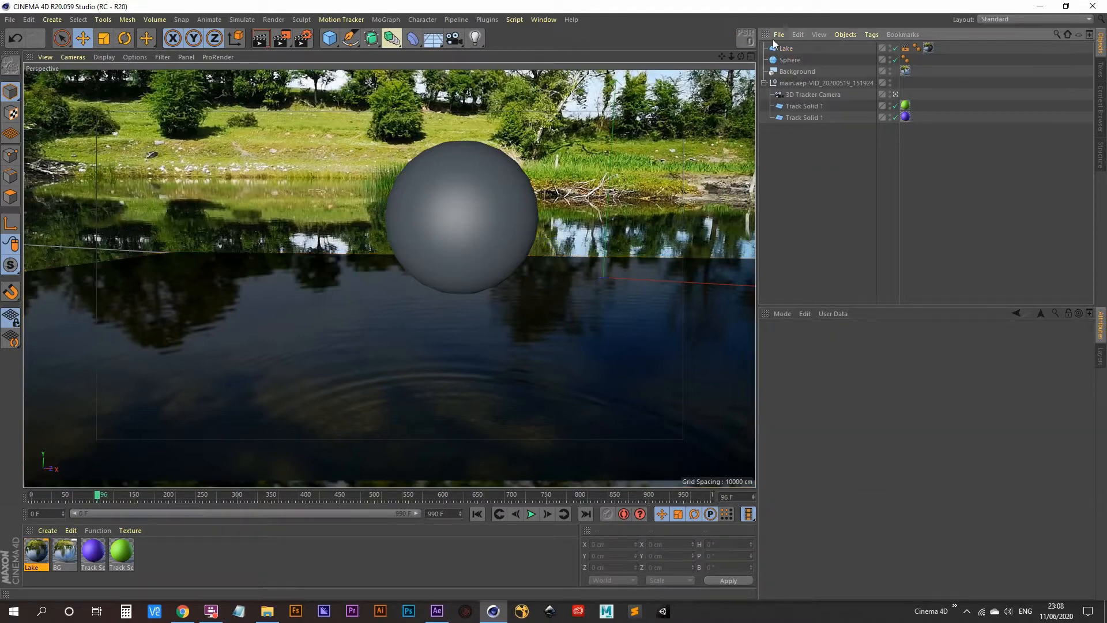
# - Look at the scene from outside the tracker camera, and return to the 3D Tracker Camera view
pyautogui.click(897, 94)
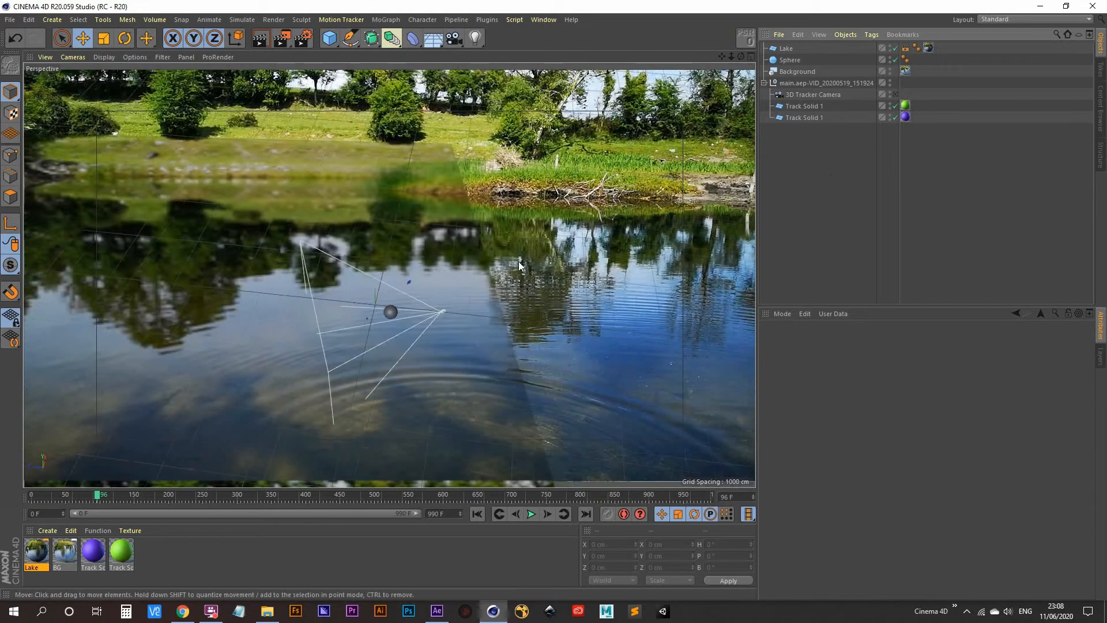
pyautogui.keyDown('alt'); pyautogui.moveTo(420, 324); pyautogui.dragTo(261, 292); pyautogui.keyUp('alt')
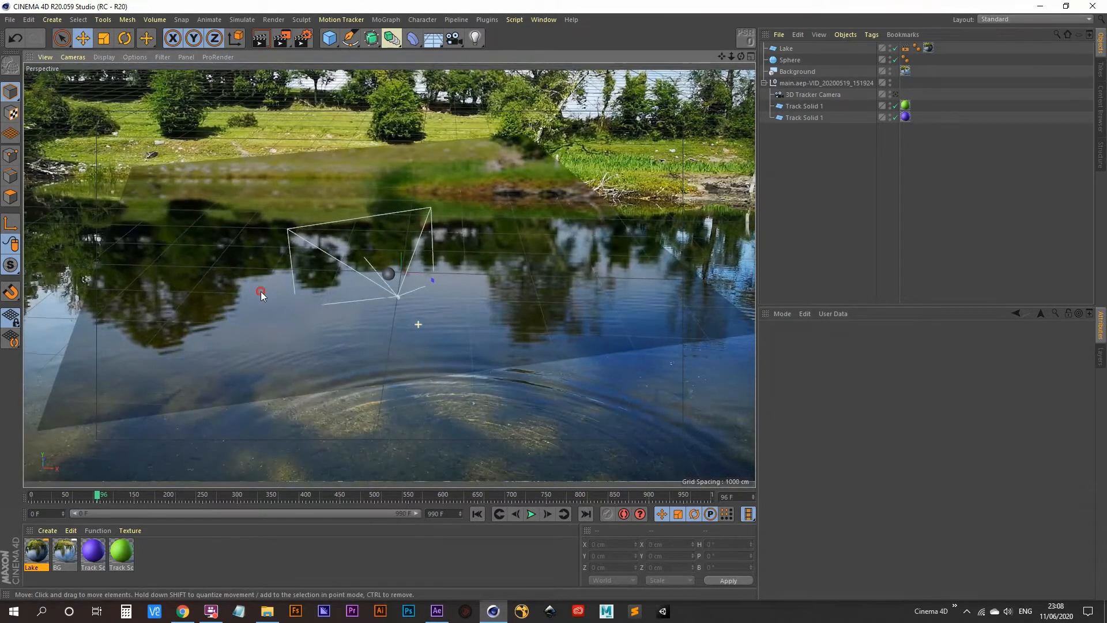
pyautogui.click(895, 95)
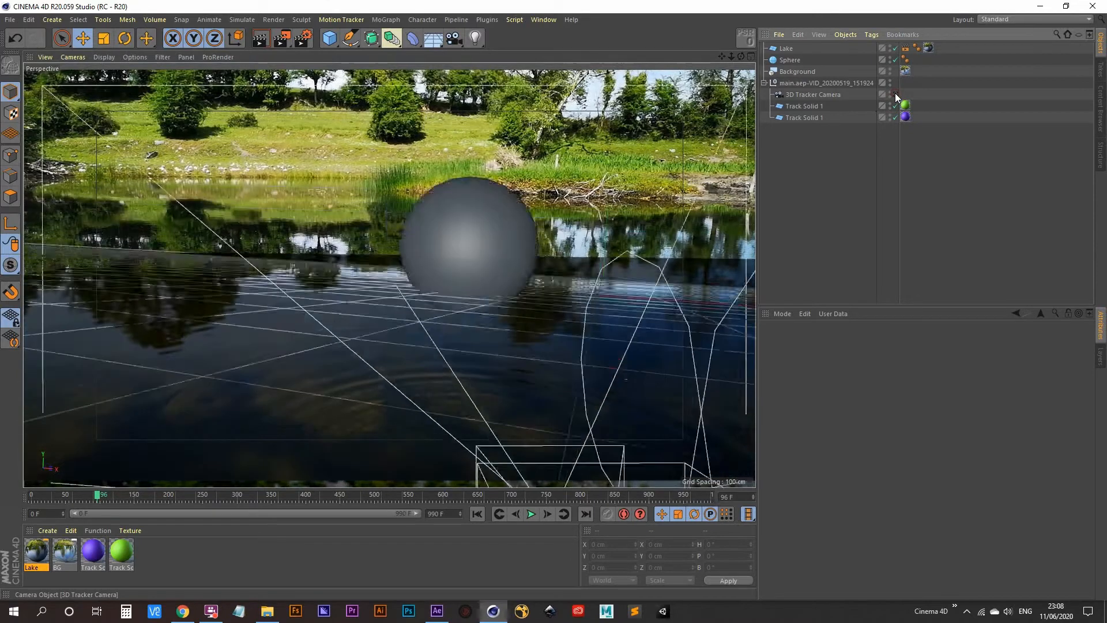
# - Half-submerge the sphere in the lake ripples at about X -447, Y -489, Z 595 cm, and render the view
pyautogui.click(486, 228)
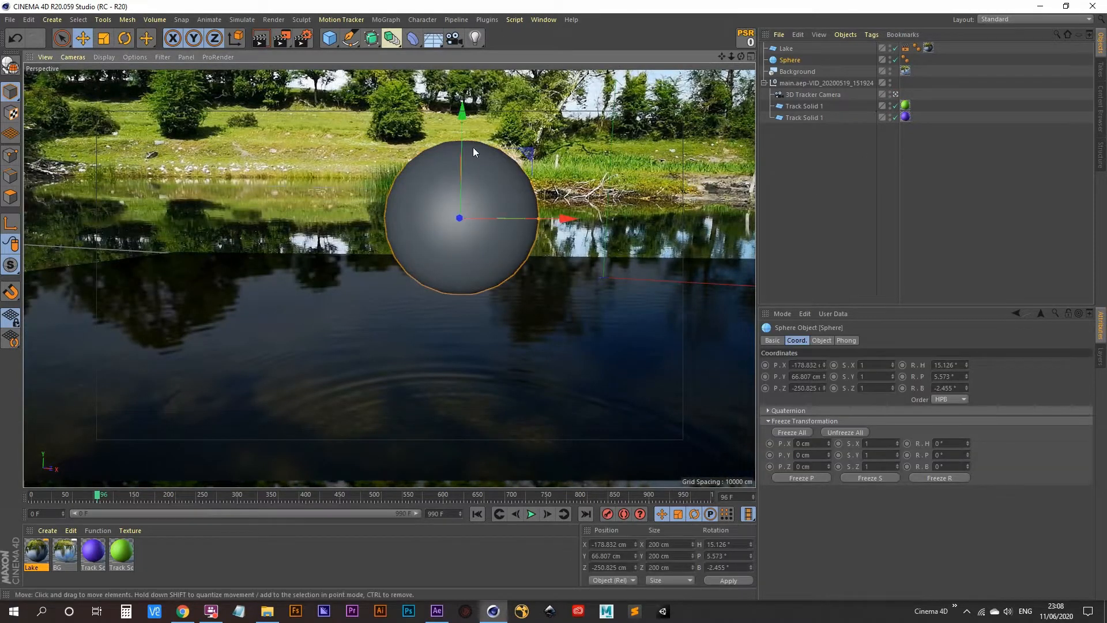
pyautogui.moveTo(461, 109); pyautogui.dragTo(453, 280)
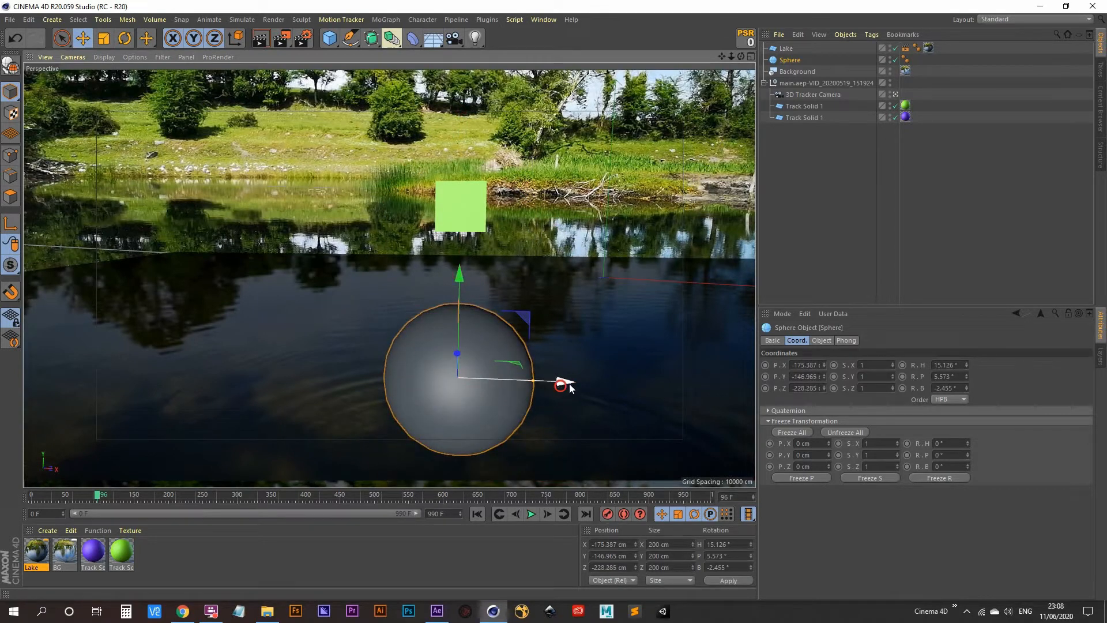
pyautogui.moveTo(567, 383); pyautogui.dragTo(720, 389)
pyautogui.moveTo(583, 359); pyautogui.dragTo(501, 295)
pyautogui.moveTo(532, 188); pyautogui.dragTo(524, 332)
pyautogui.moveTo(627, 443); pyautogui.dragTo(535, 447)
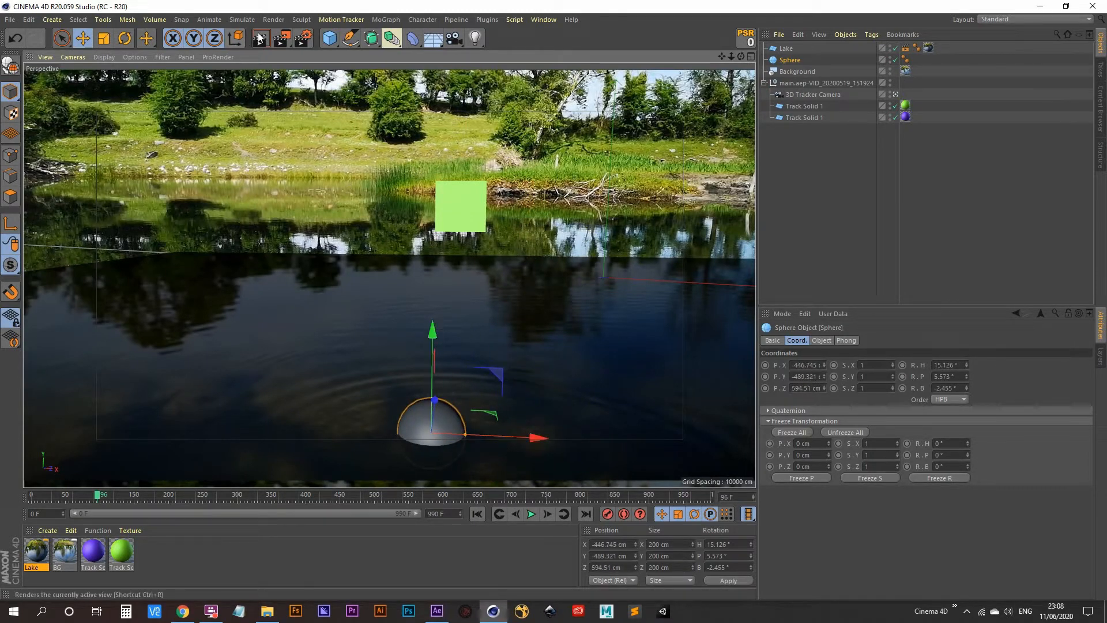
pyautogui.hotkey('ctrl', 'r')
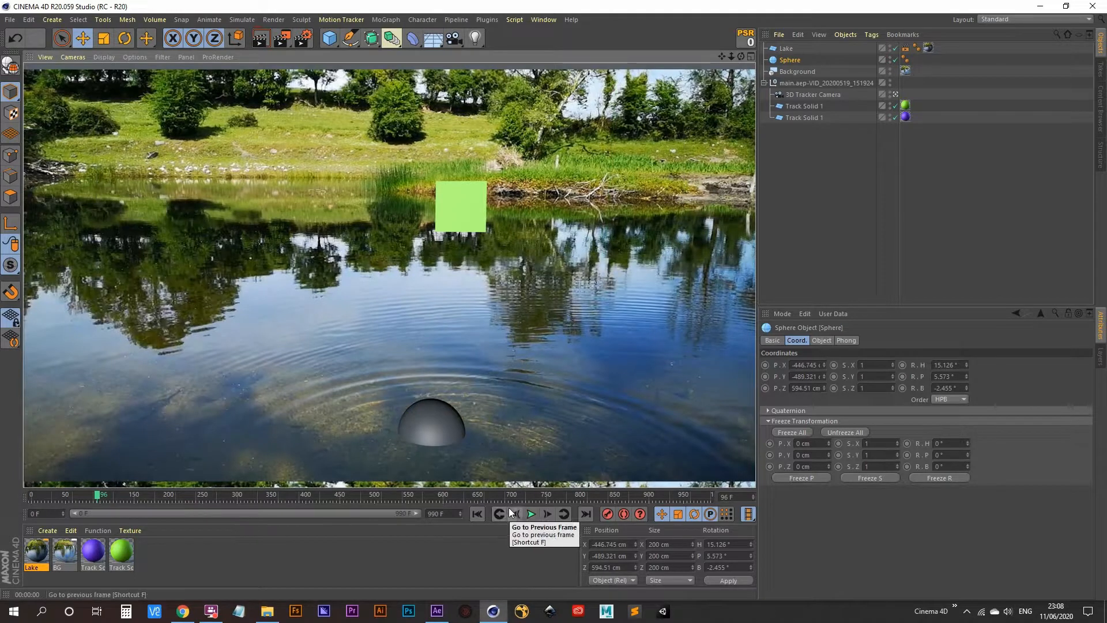
pyautogui.click(810, 192)
# - At frame 0, move the sphere onto the nearer ripple centre at about X -263, Y -513, Z 344 cm
pyautogui.click(427, 423)
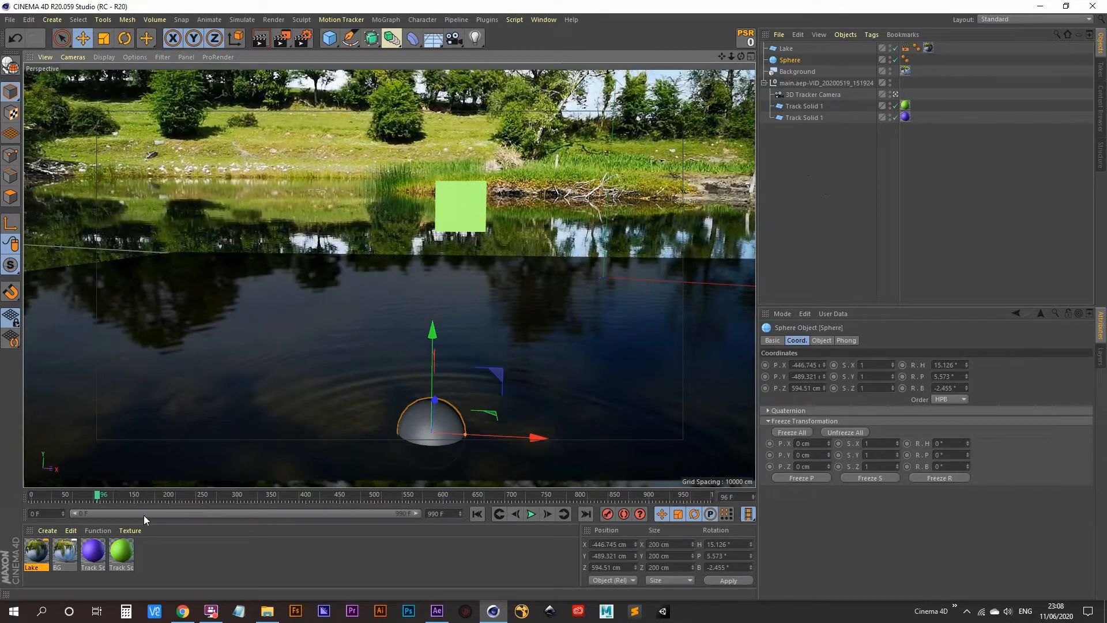
pyautogui.moveTo(90, 496); pyautogui.dragTo(16, 521)
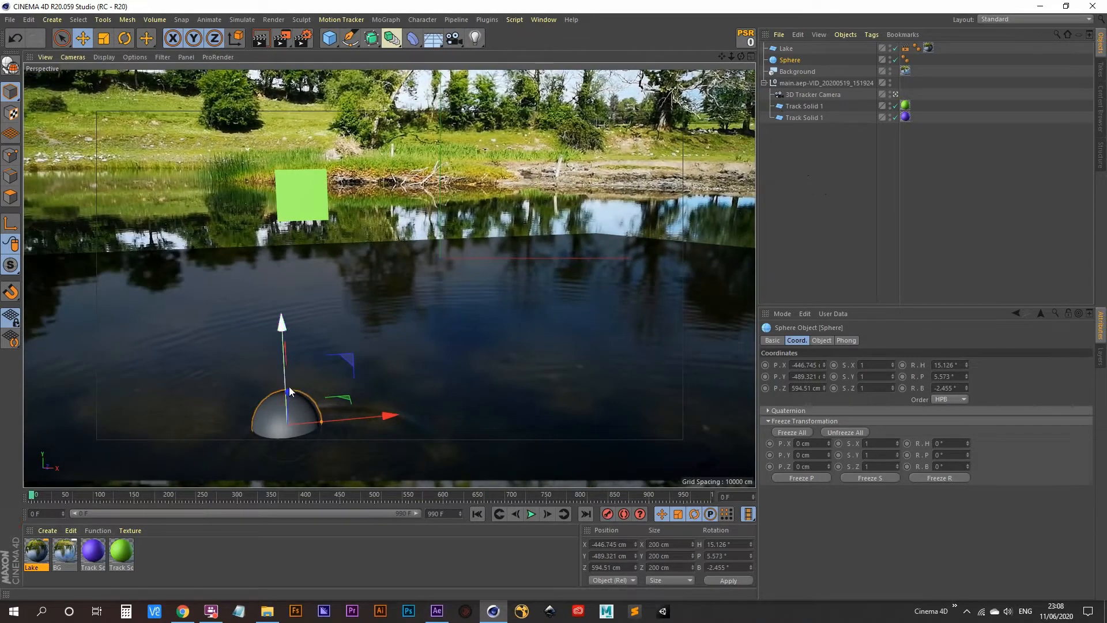
pyautogui.moveTo(292, 390); pyautogui.dragTo(289, 437)
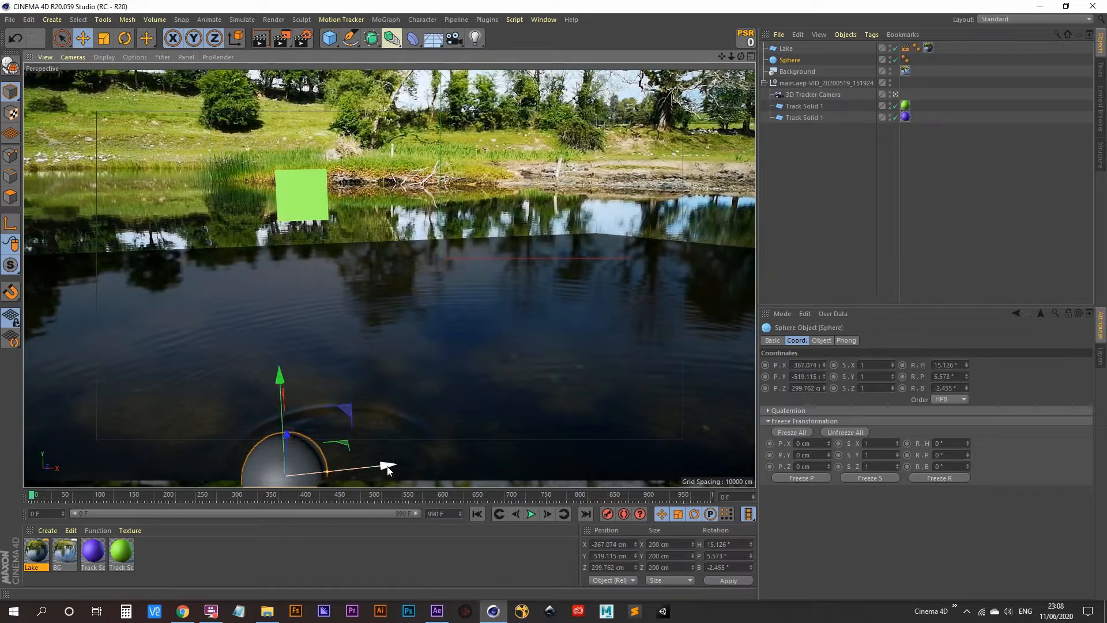
pyautogui.moveTo(388, 468); pyautogui.dragTo(432, 456)
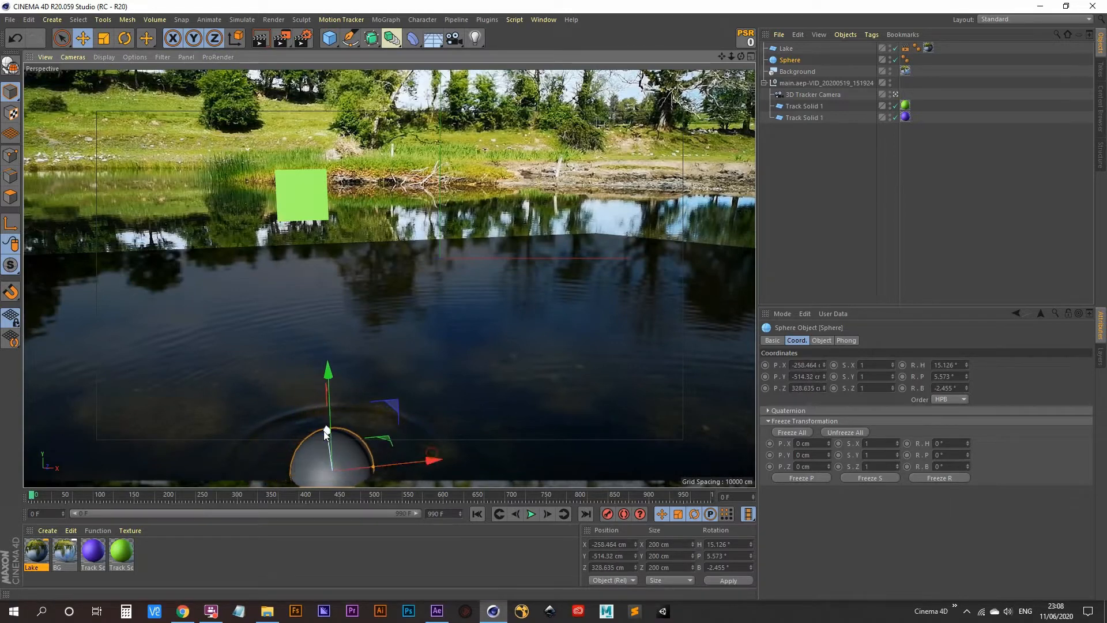
pyautogui.moveTo(323, 431); pyautogui.dragTo(319, 429)
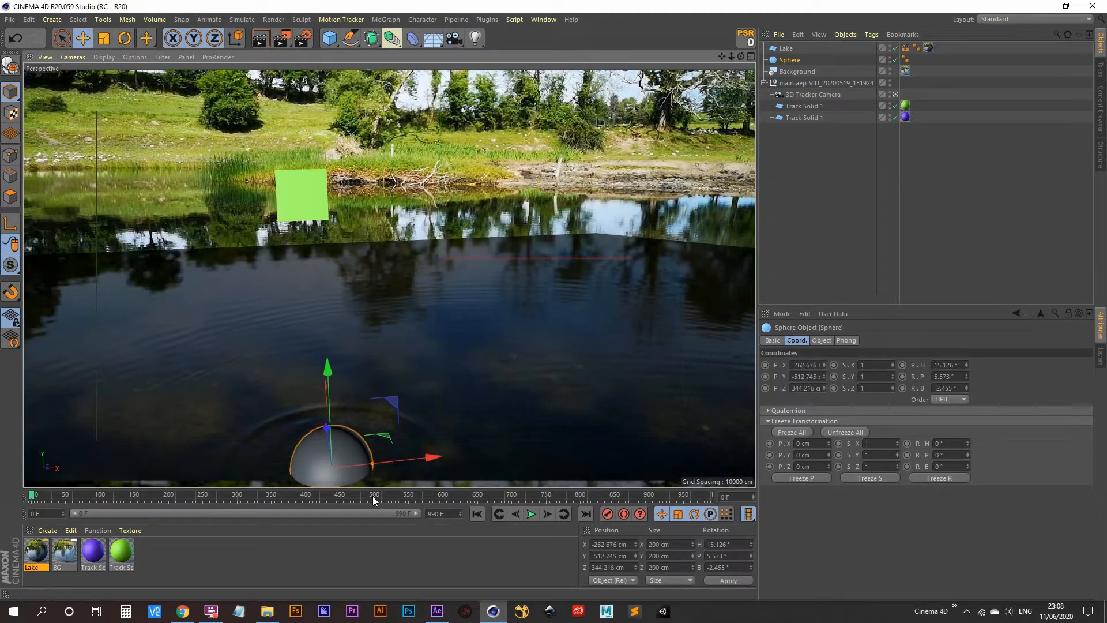
# - Play the animation from the first frame to check how the half-submerged sphere sticks to the lake
pyautogui.click(530, 515)
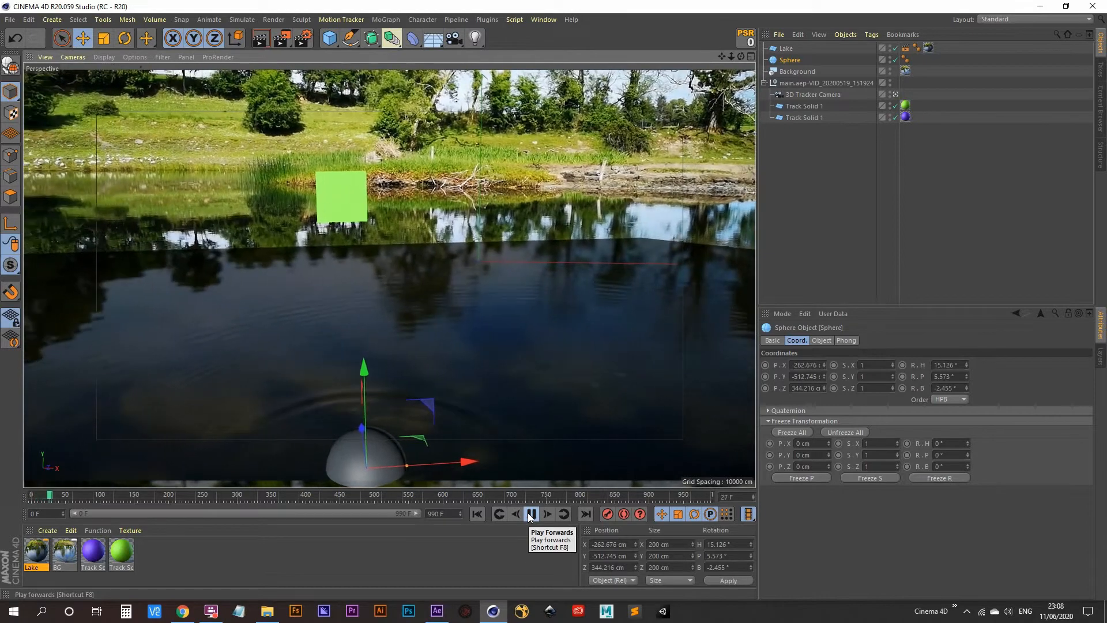
pyautogui.click(530, 514)
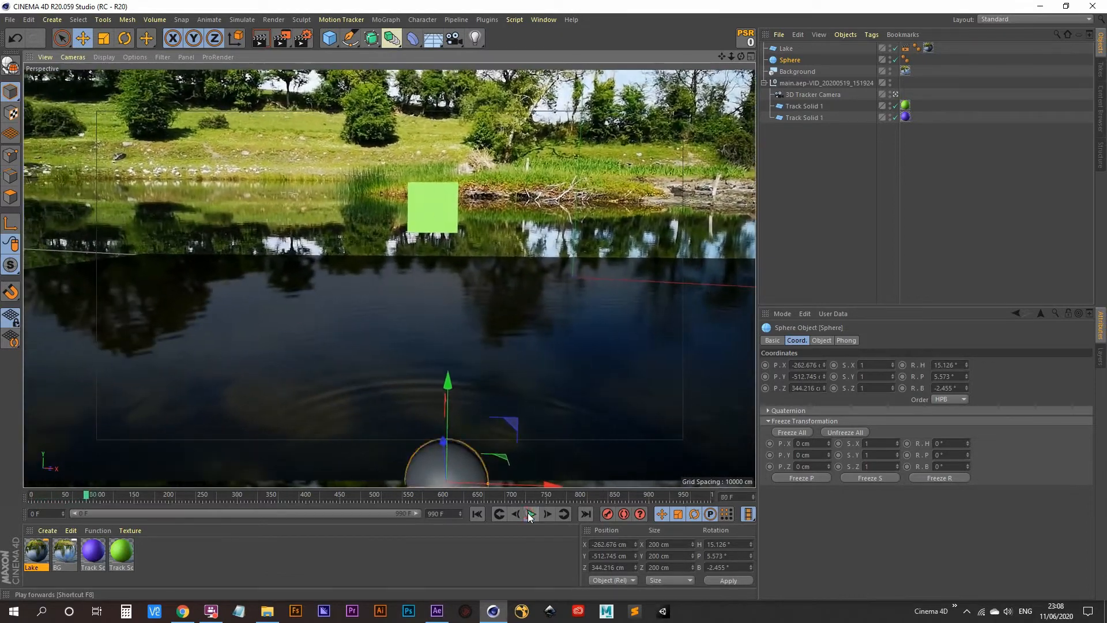
pyautogui.moveTo(593, 492); pyautogui.dragTo(594, 478)
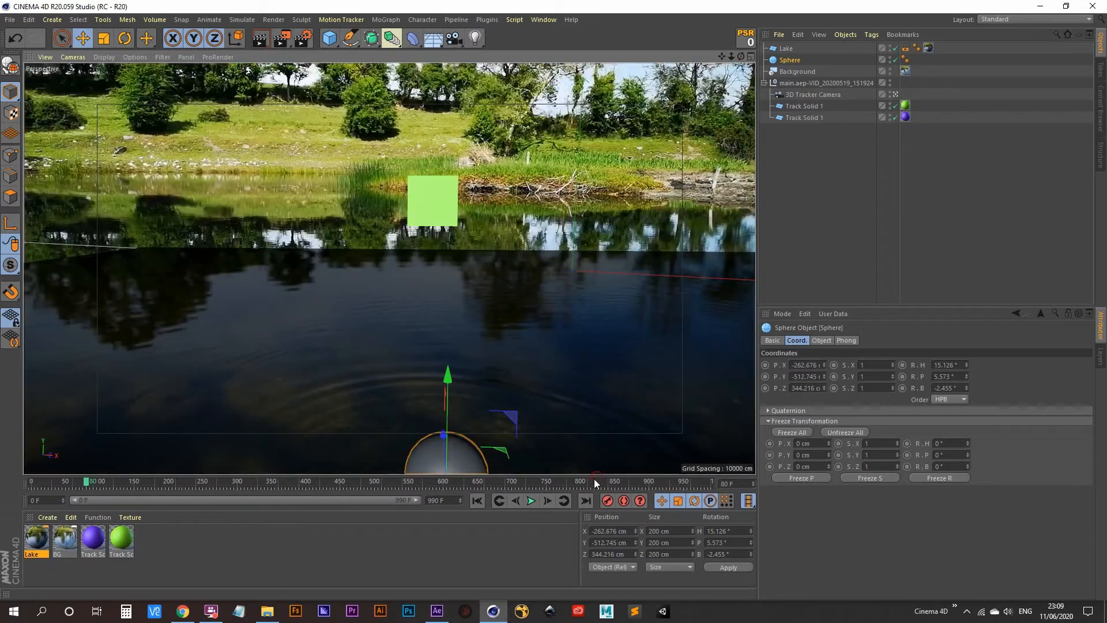
pyautogui.click(478, 501)
pyautogui.click(531, 500)
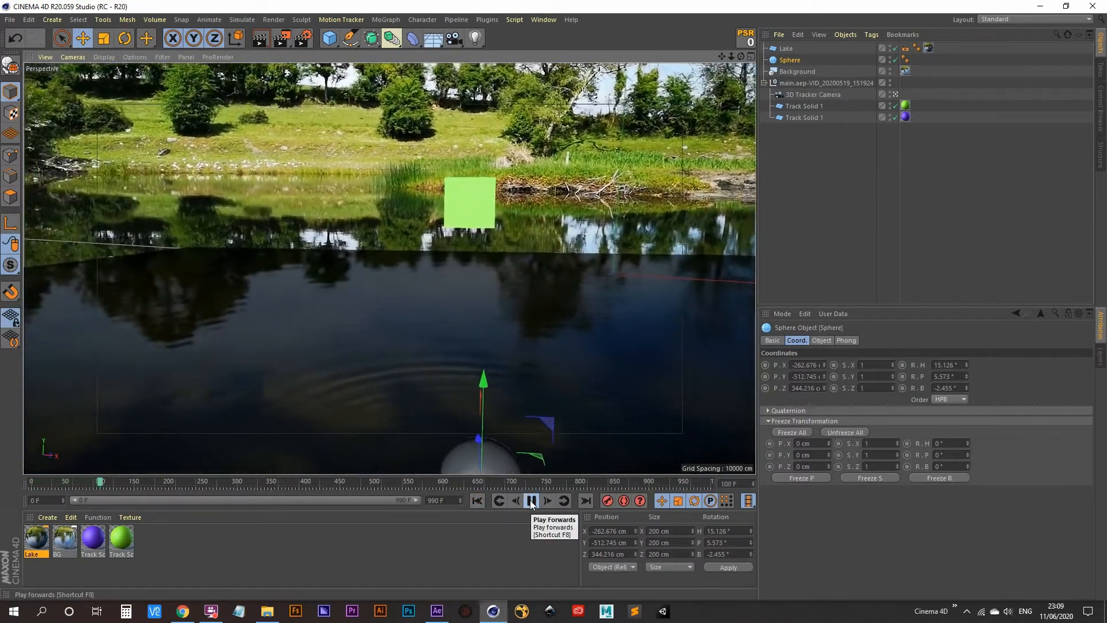
pyautogui.click(531, 501)
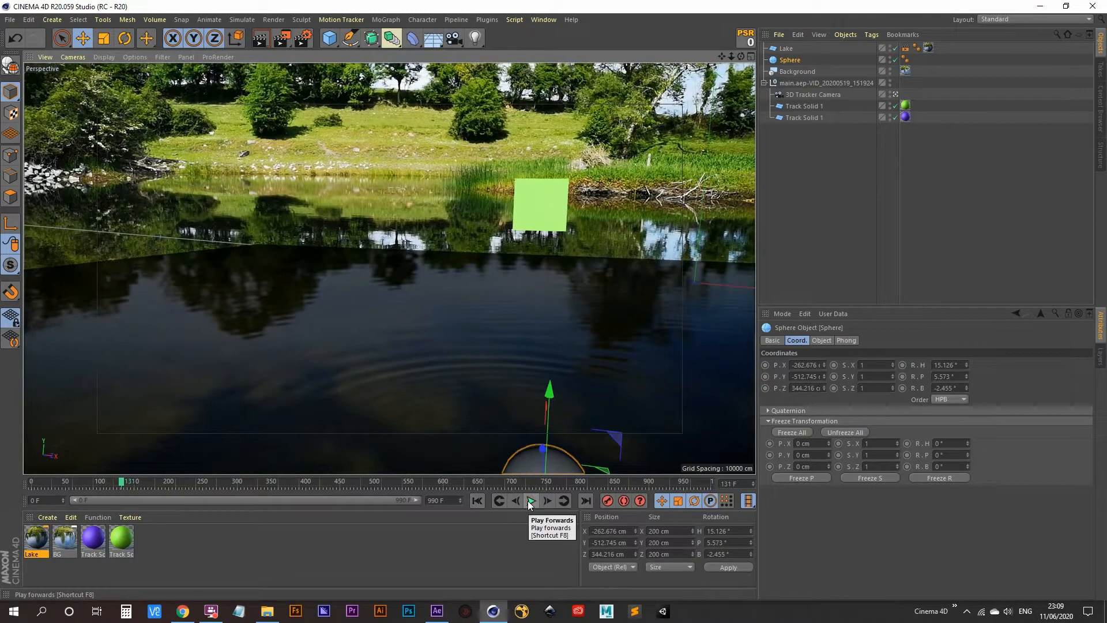
# - Raise the sphere above the water to about Y -147 cm, and enlarge it to a radius of 165 cm
pyautogui.moveTo(552, 394); pyautogui.dragTo(542, 236)
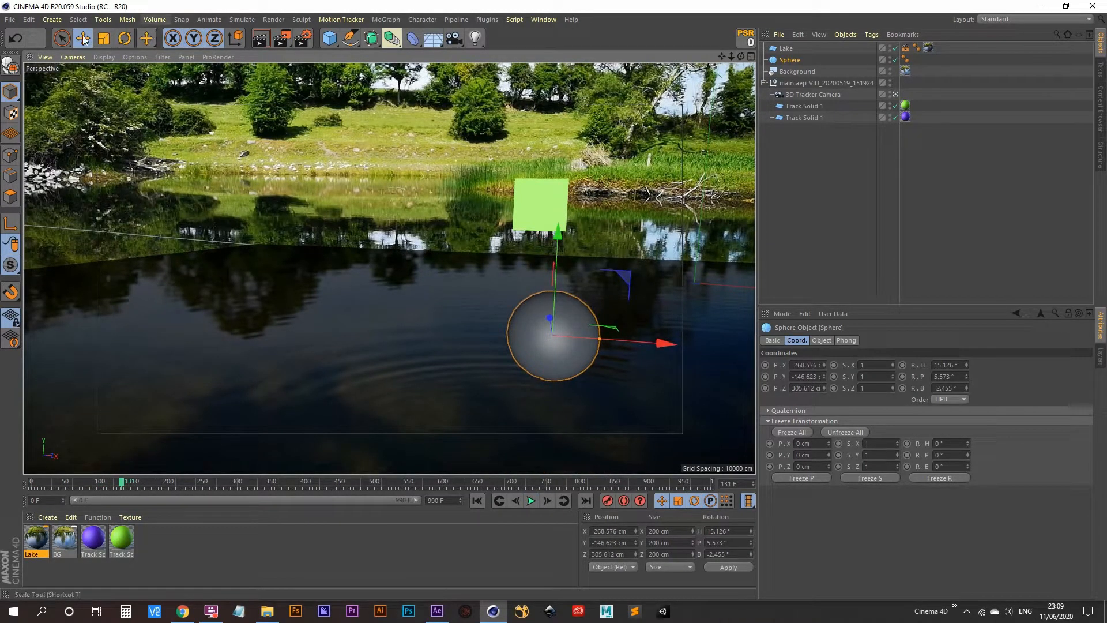
pyautogui.click(104, 38)
pyautogui.moveTo(411, 287); pyautogui.dragTo(494, 97)
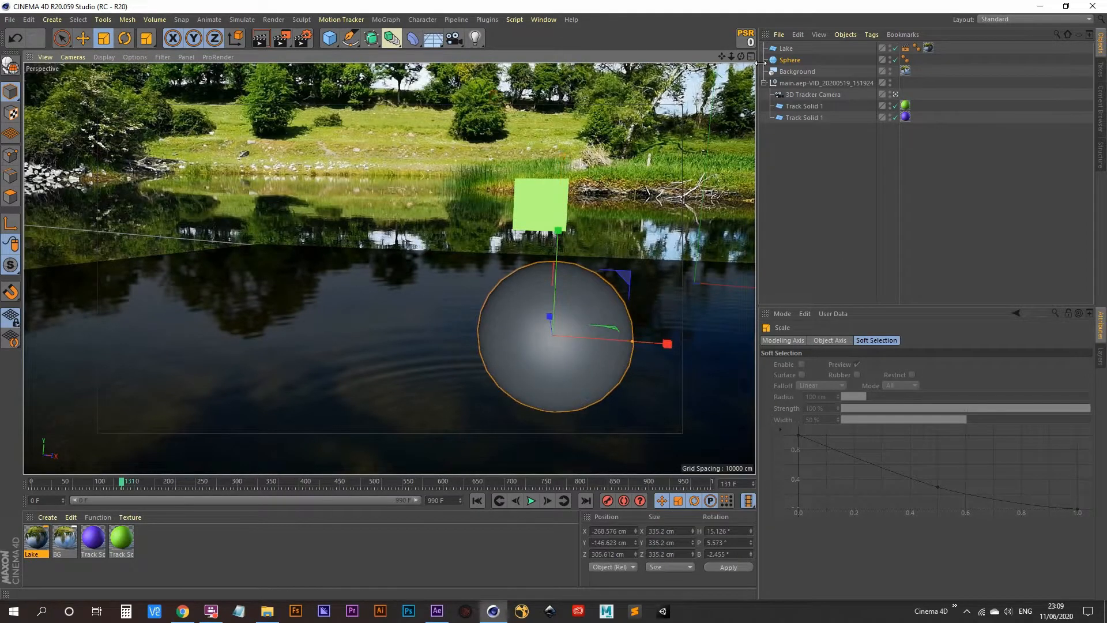
pyautogui.click(821, 340)
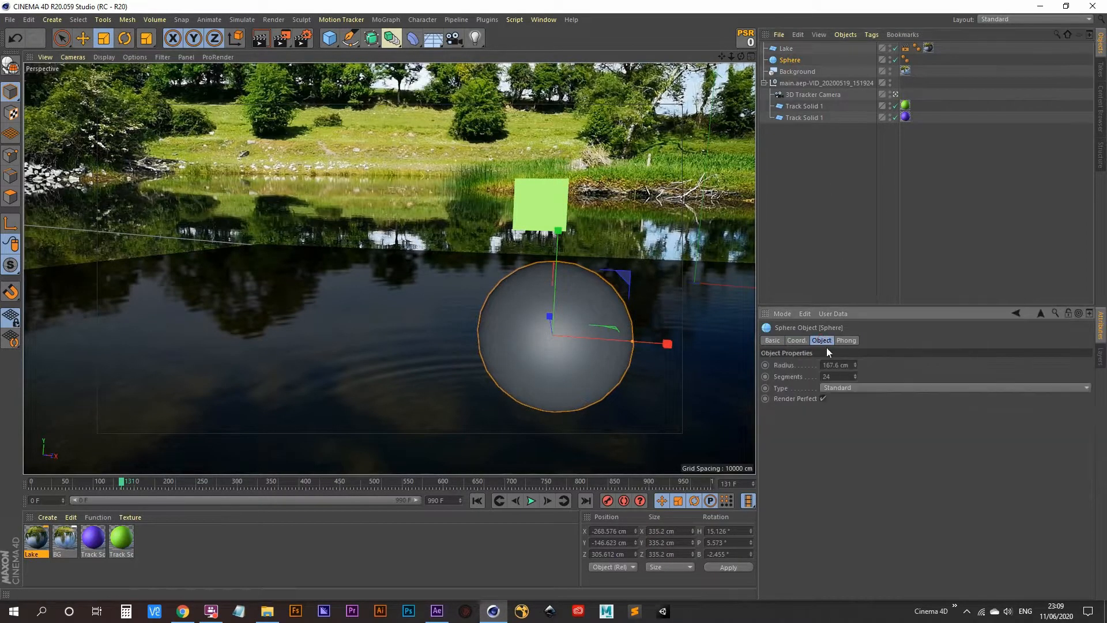
pyautogui.doubleClick(851, 364)
pyautogui.write('165')
pyautogui.press('Return')
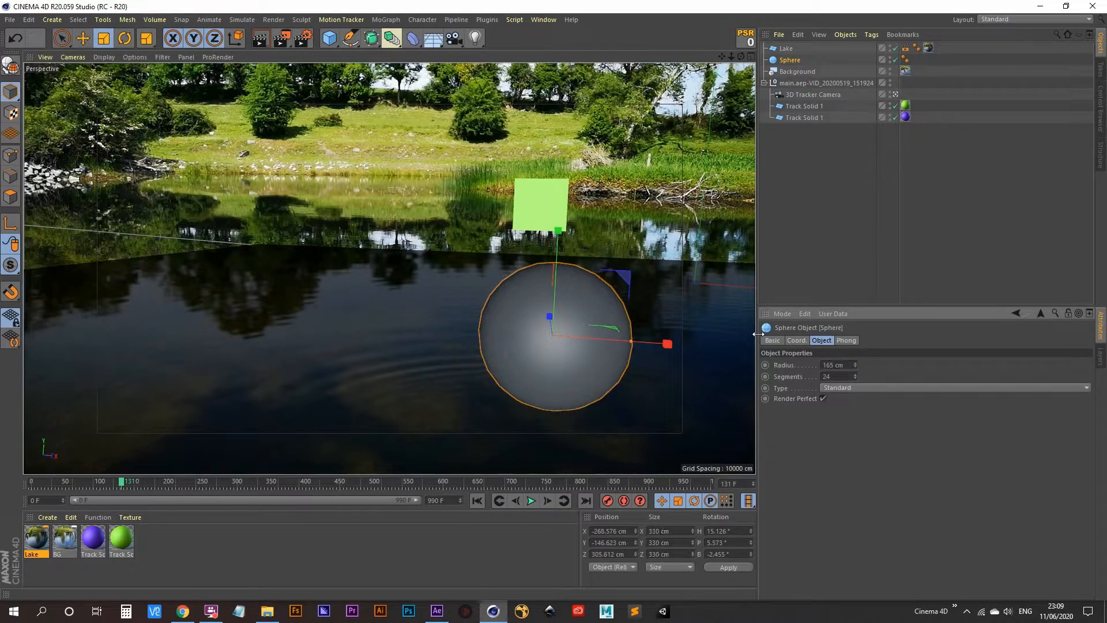
pyautogui.click(824, 195)
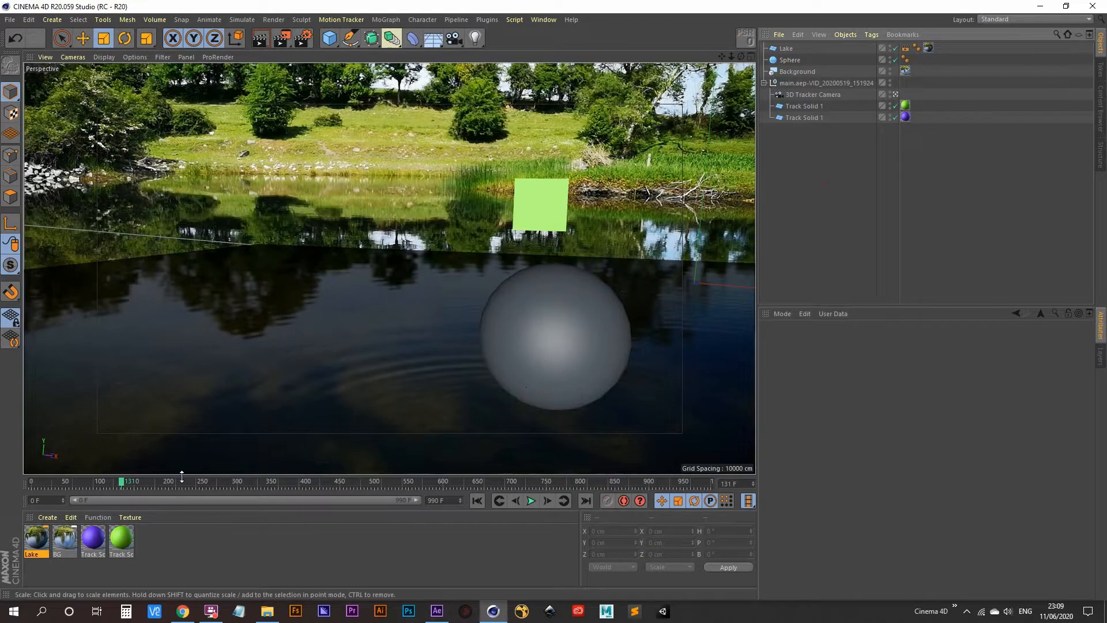
pyautogui.click(538, 337)
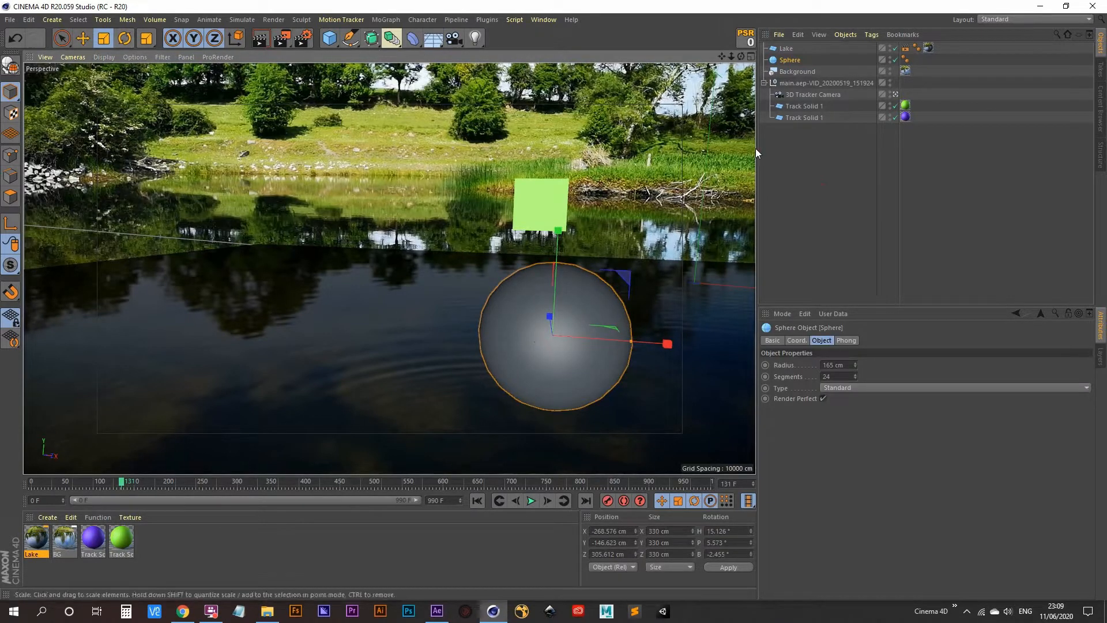
pyautogui.click(807, 195)
# - Add an Infinite Light, align it to the green Track Solid by temporary parenting and Reset PSR, and return it to the top level
pyautogui.click(475, 38)
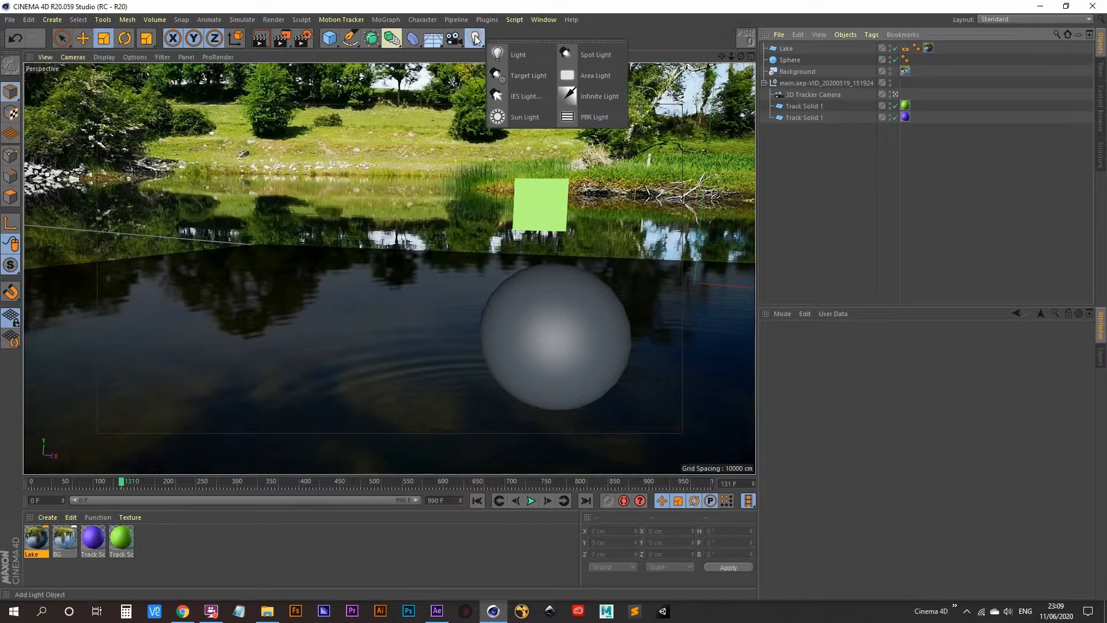
pyautogui.click(598, 93)
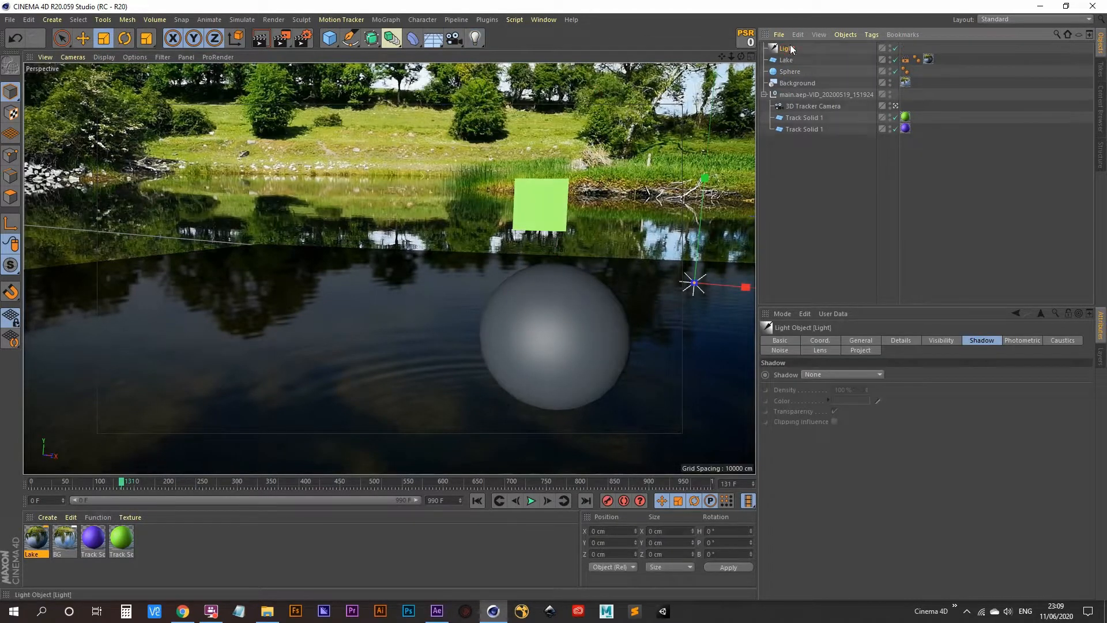
pyautogui.moveTo(787, 50); pyautogui.dragTo(806, 119)
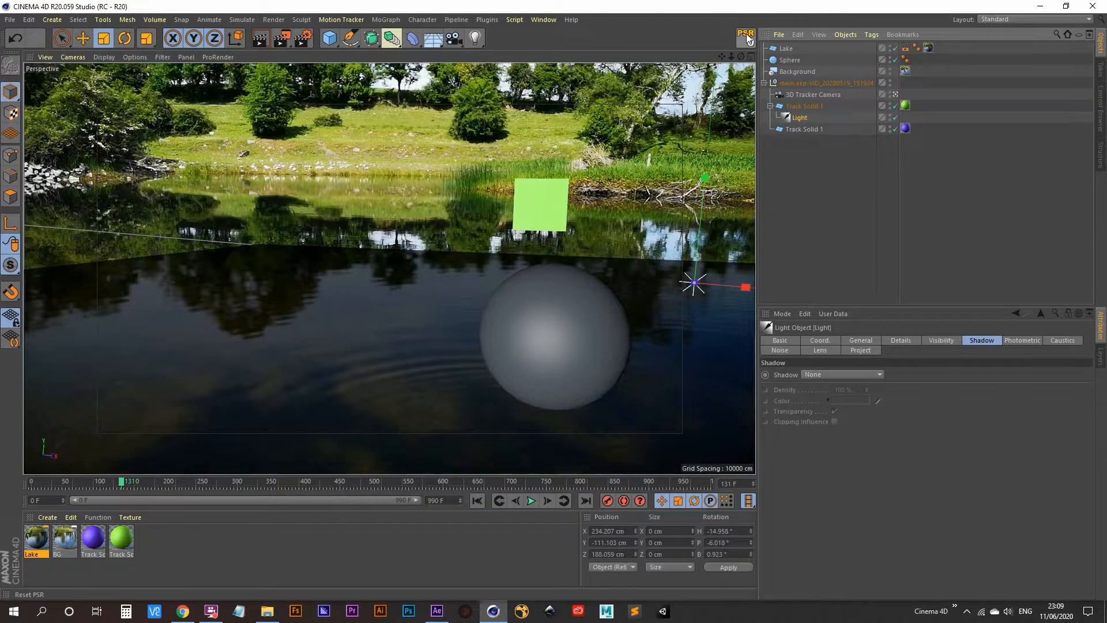
pyautogui.click(746, 34)
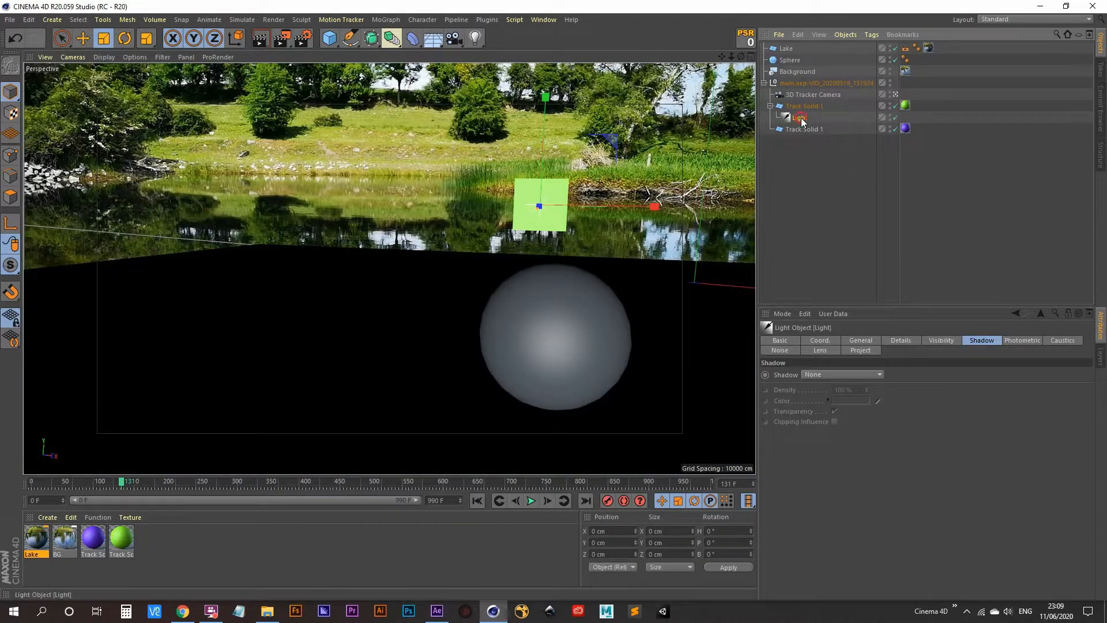
pyautogui.moveTo(801, 121); pyautogui.dragTo(793, 45)
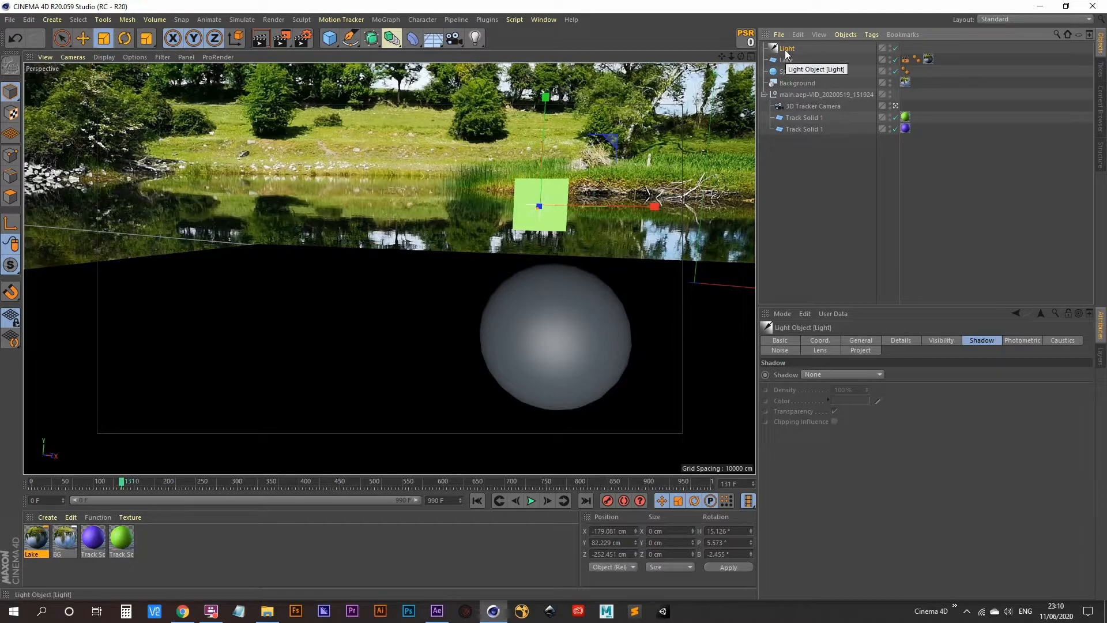
# - Rotate the light to shine down on the sphere and lake, at about H -9°, P -84°, B -24°
pyautogui.press('r')
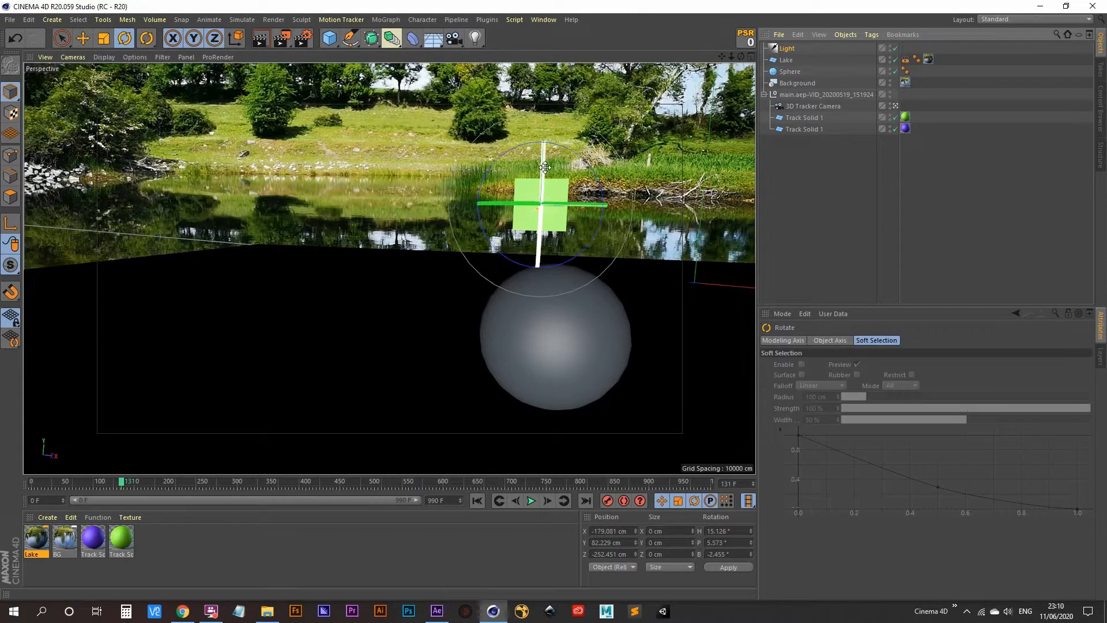
pyautogui.moveTo(545, 167); pyautogui.dragTo(510, 64)
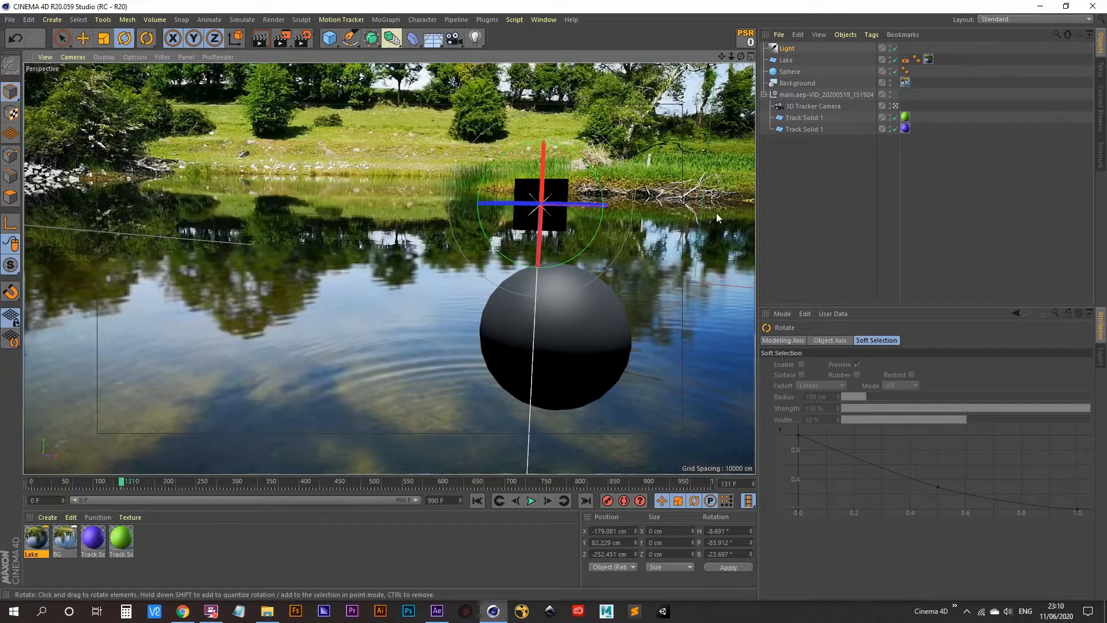
pyautogui.click(822, 107)
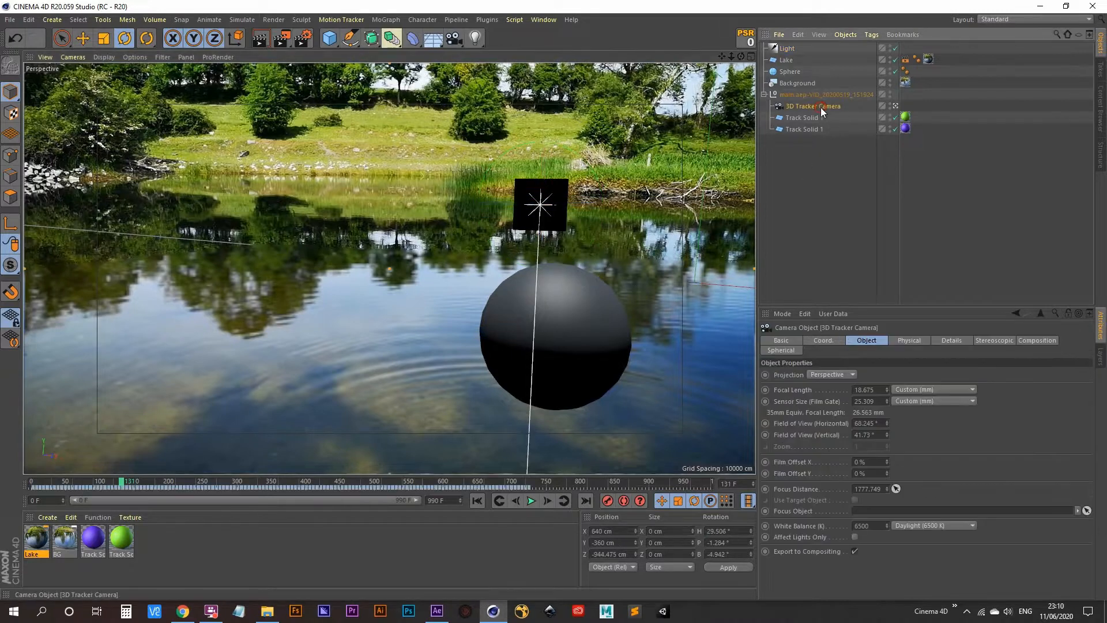
pyautogui.click(786, 220)
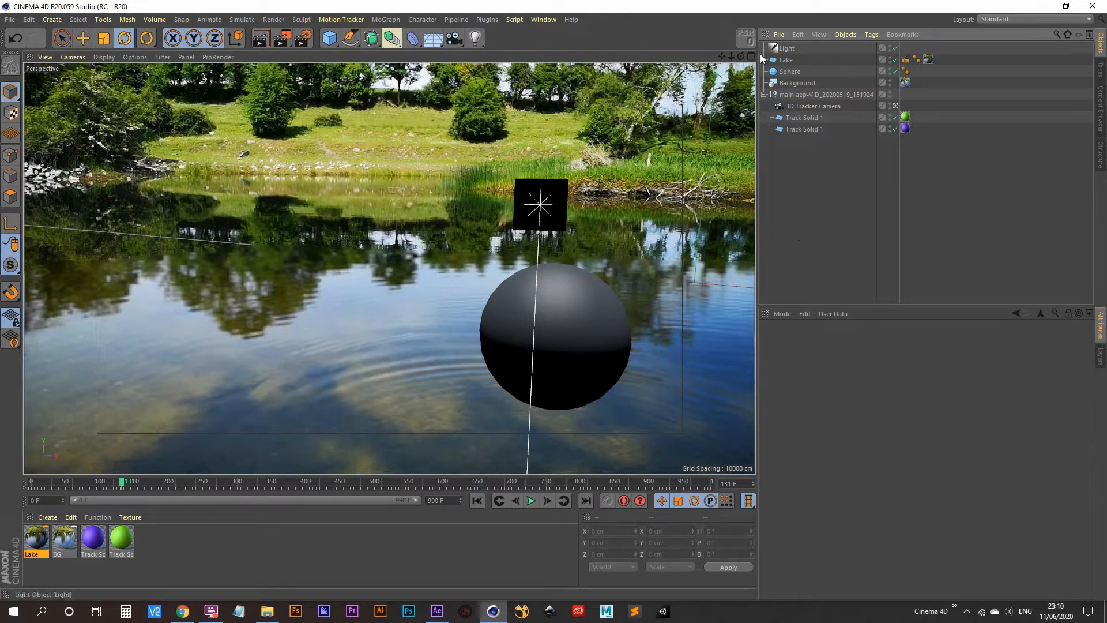
# - Give the light an Area shadow with 65% density and render the view to check it
pyautogui.click(790, 49)
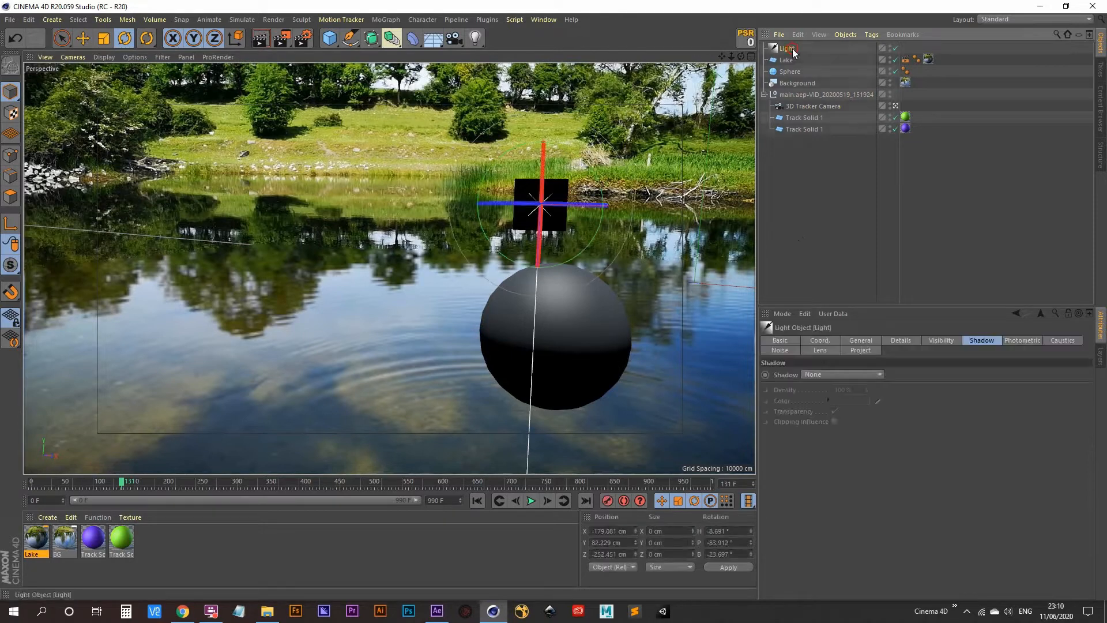
pyautogui.click(816, 376)
pyautogui.click(830, 421)
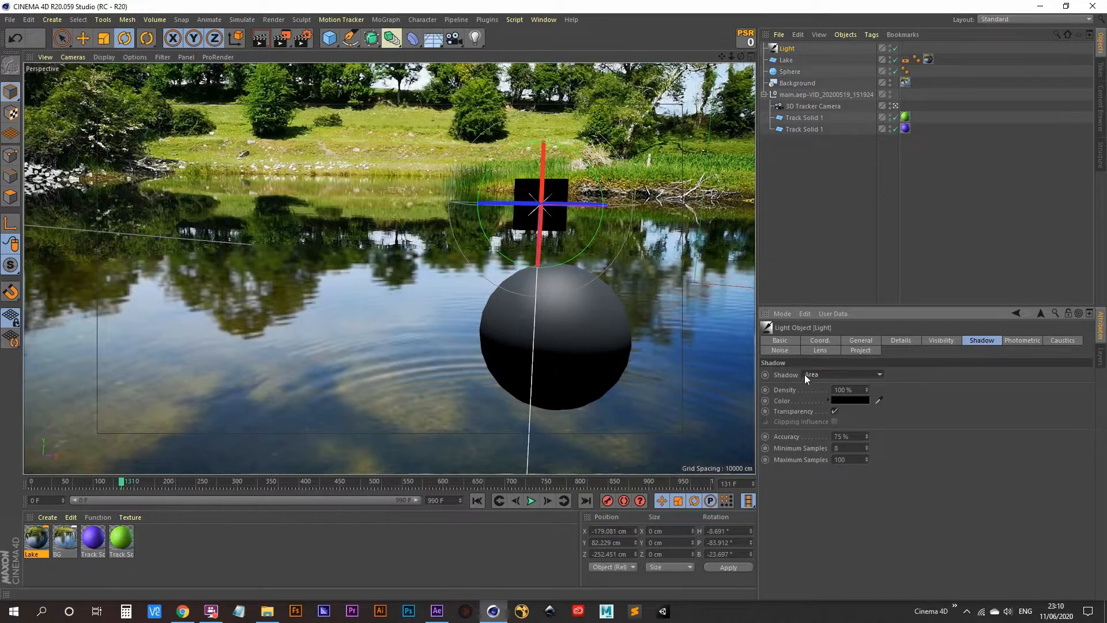
pyautogui.click(859, 389)
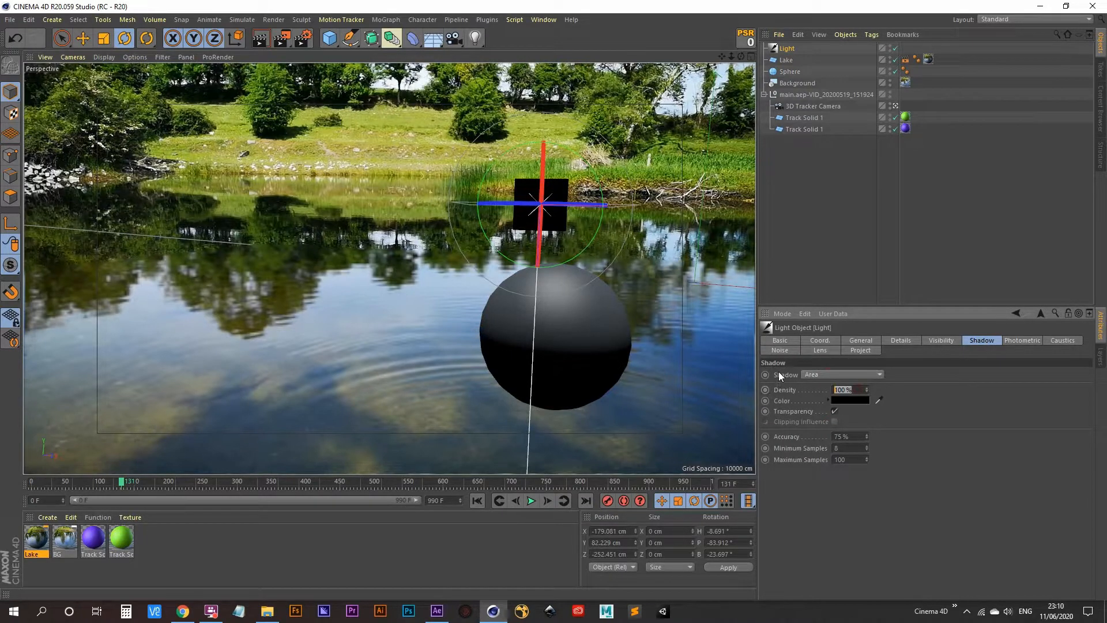
pyautogui.write('65')
pyautogui.press('Return')
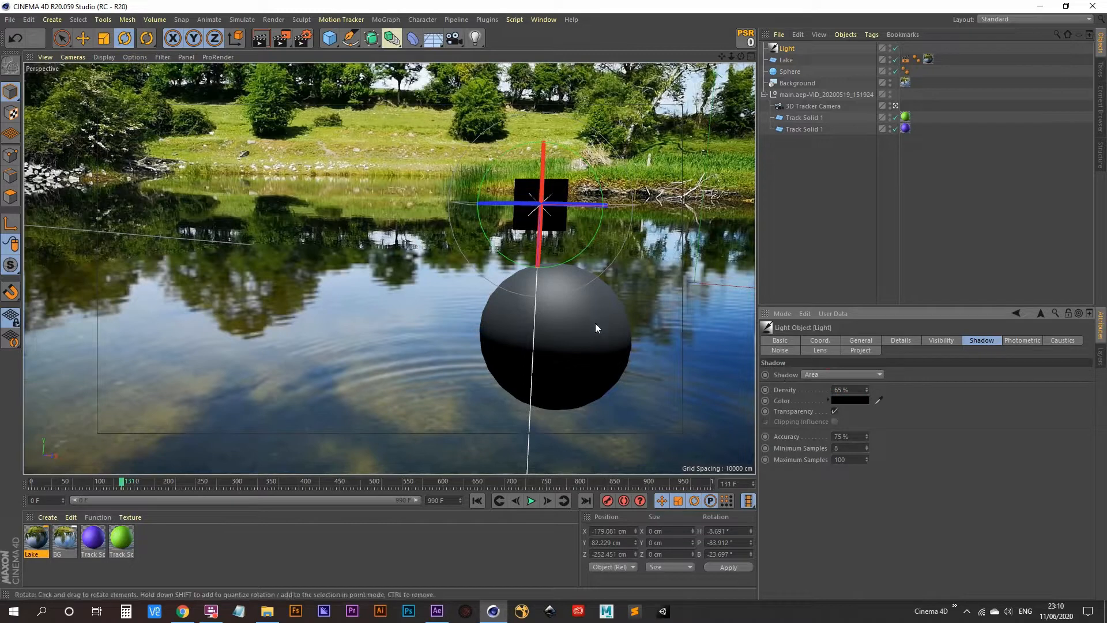
pyautogui.hotkey('ctrl', 'r')
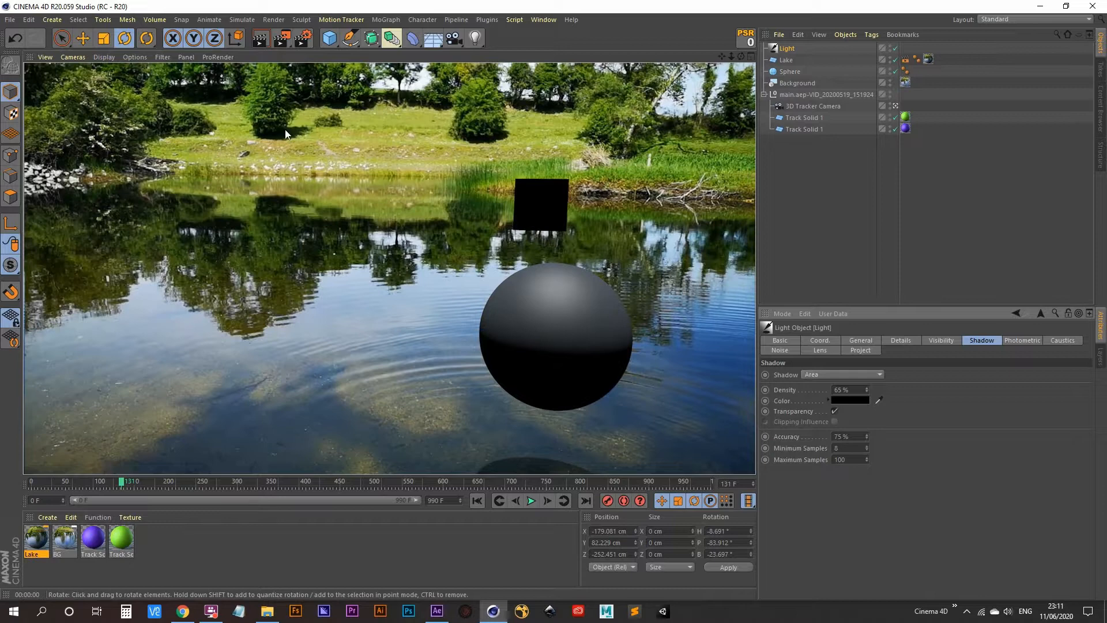
# - Rotate the light to about H -59°, P -71°, B -73°, and render the view
pyautogui.click(798, 156)
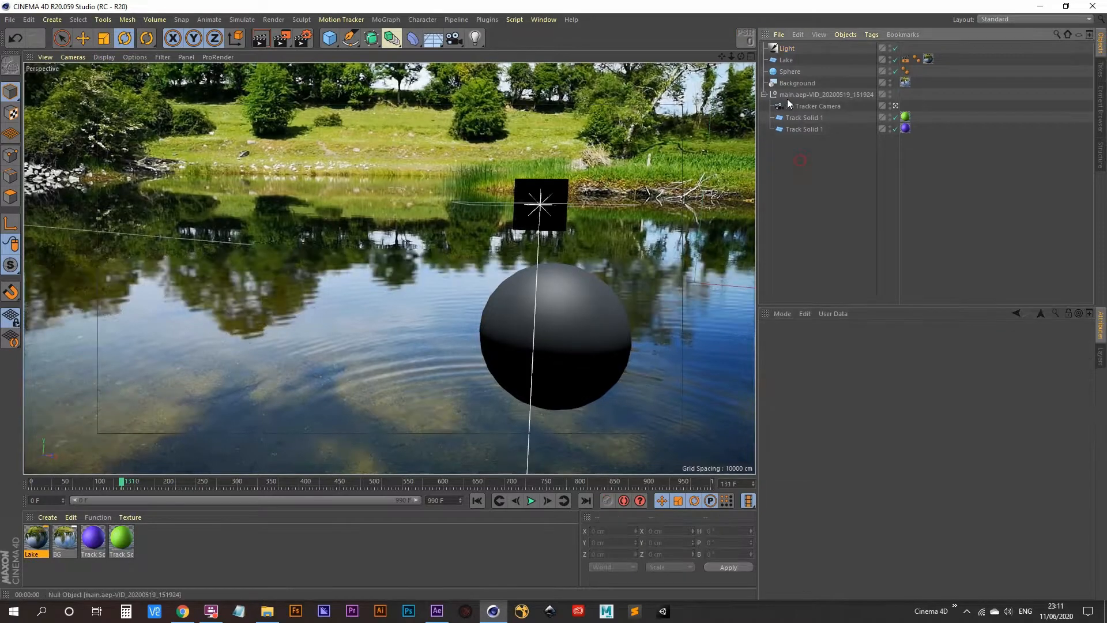
pyautogui.click(787, 50)
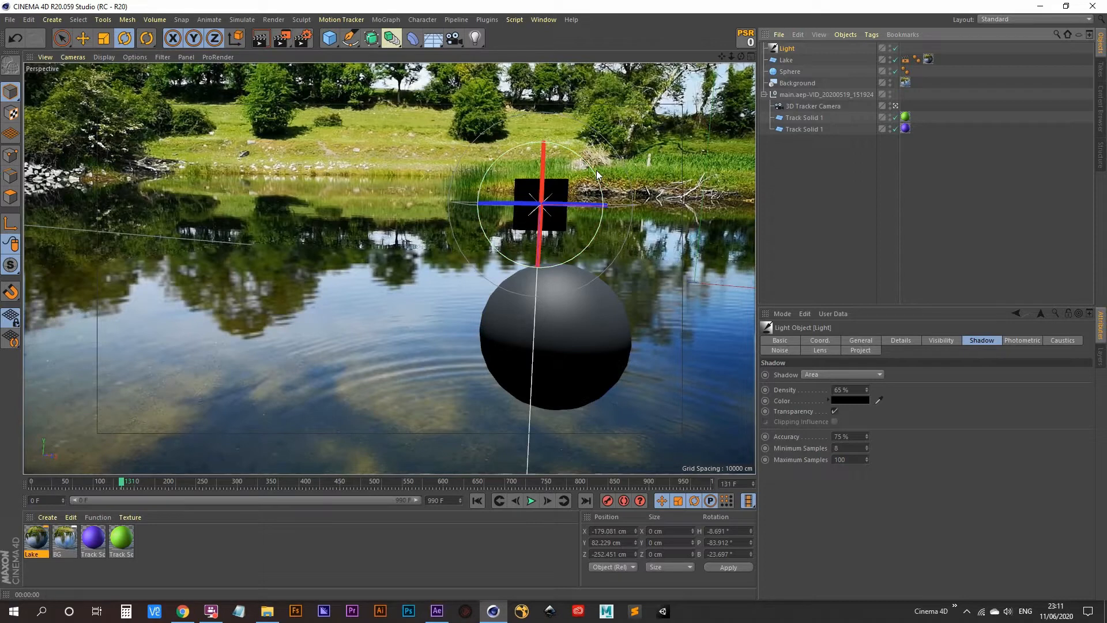
pyautogui.moveTo(597, 171)
pyautogui.mouseDown()
pyautogui.moveTo(601, 183)
pyautogui.moveTo(579, 158)
pyautogui.mouseUp()
pyautogui.hotkey('ctrl', 'z')
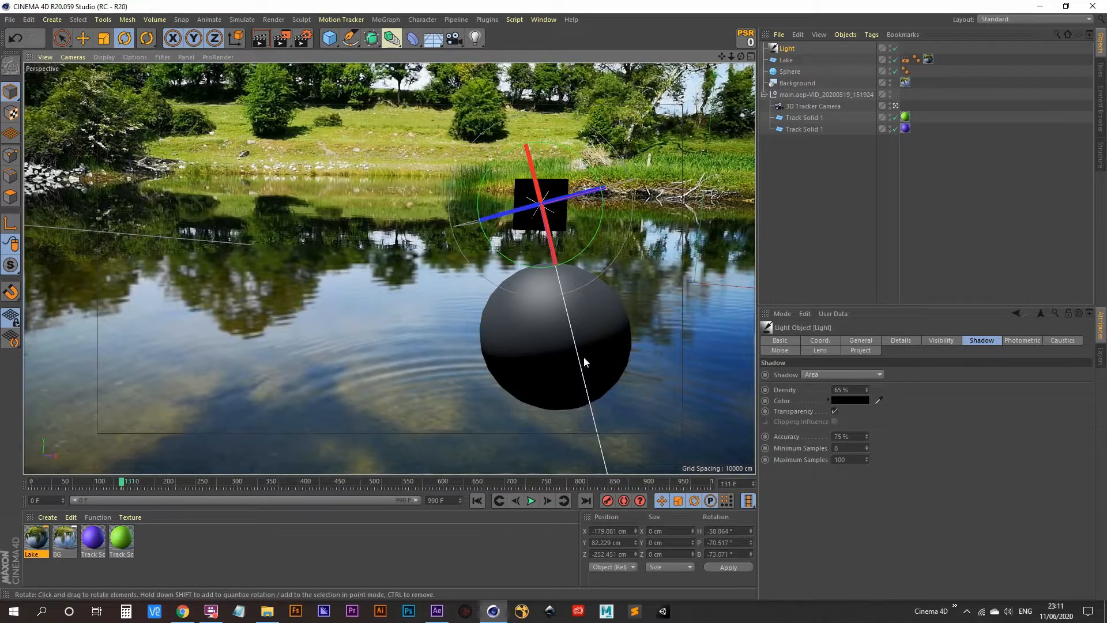
pyautogui.click(261, 38)
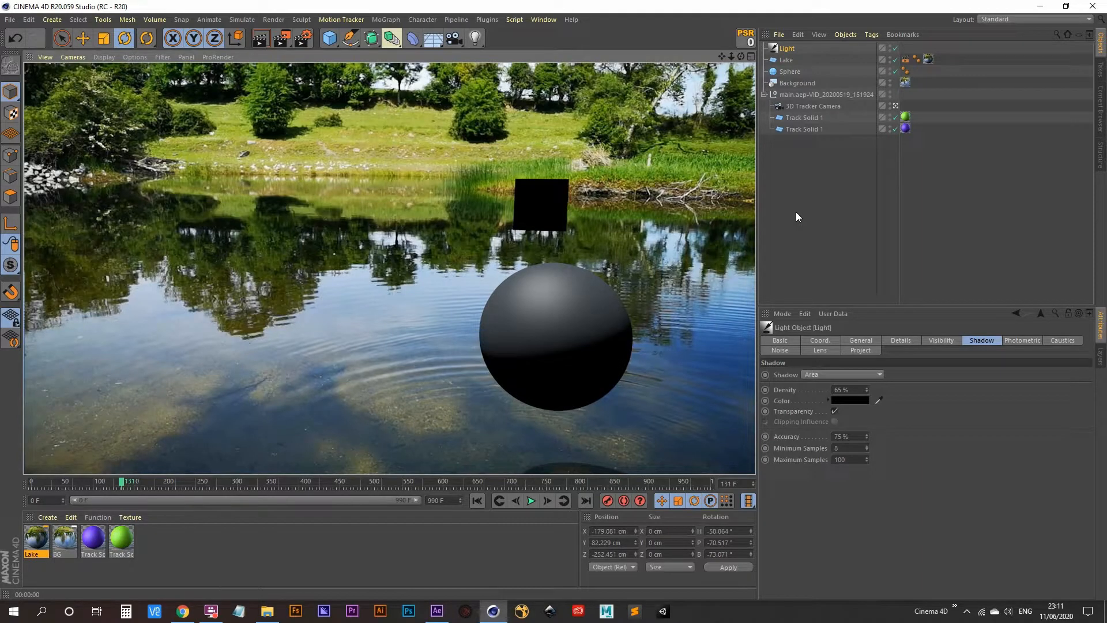
# - Lower the sphere into the lake to about Y -440 cm and play the animation from the first frame
pyautogui.click(601, 327)
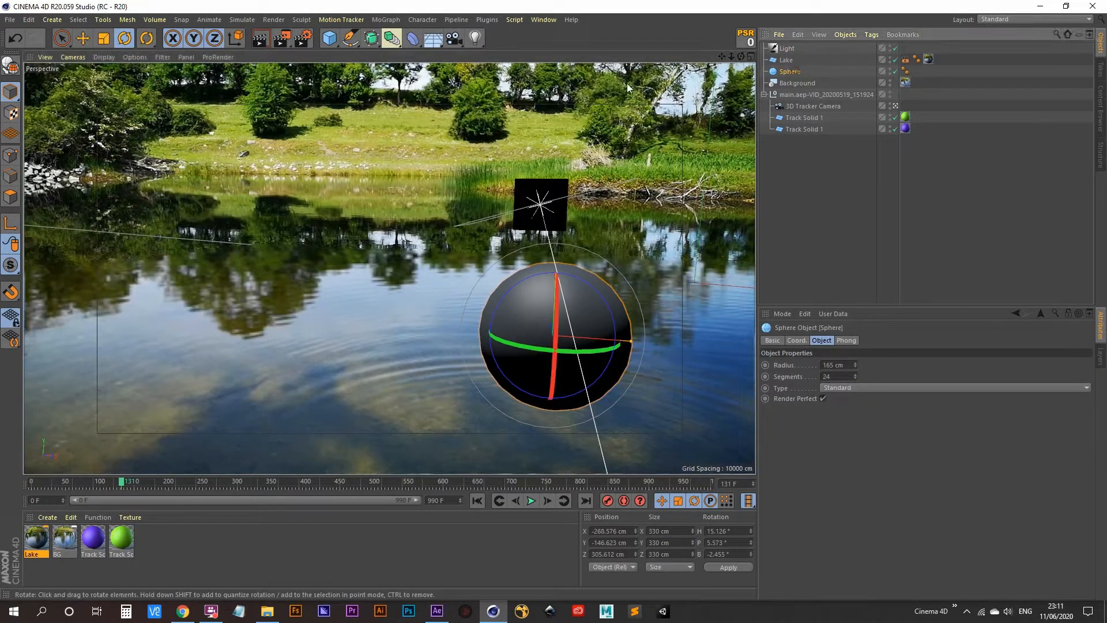
pyautogui.click(84, 38)
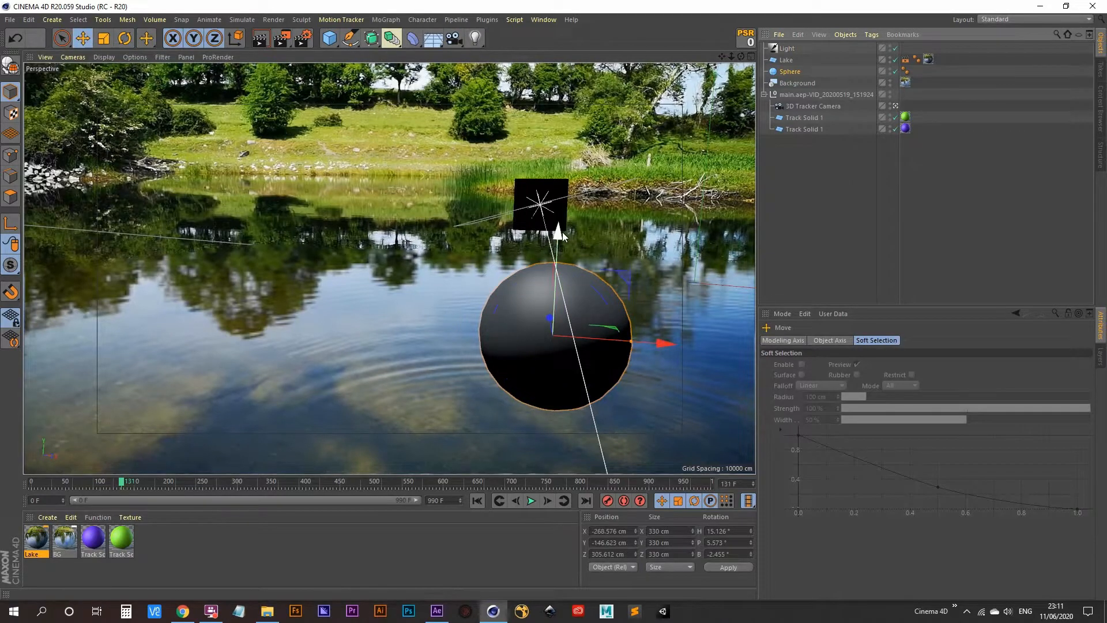
pyautogui.moveTo(562, 232); pyautogui.dragTo(532, 361)
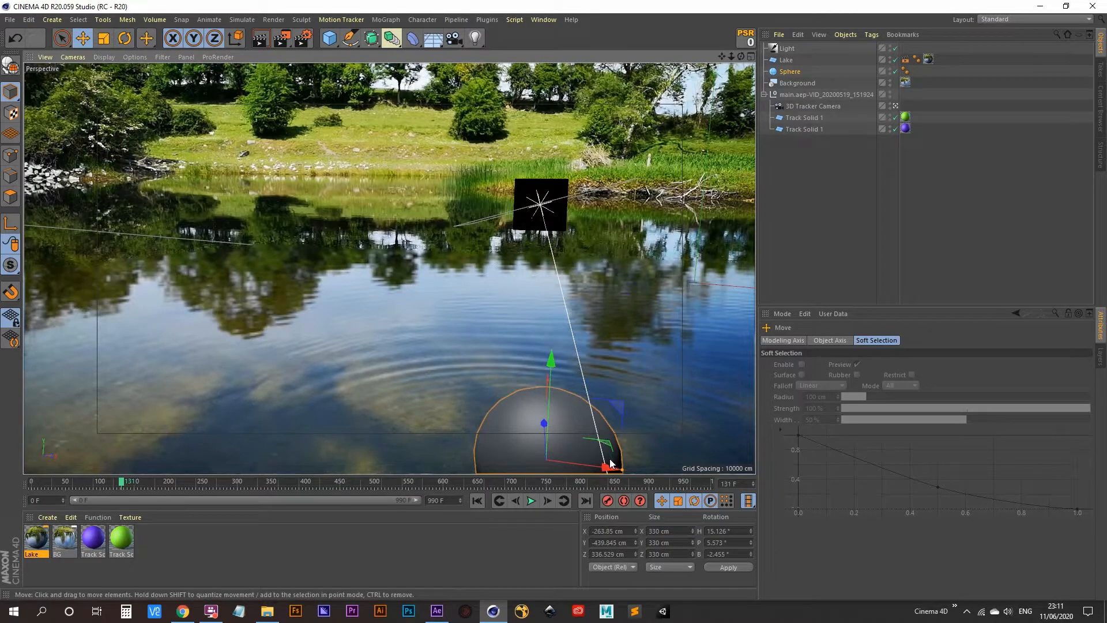
pyautogui.moveTo(122, 482); pyautogui.dragTo(28, 490)
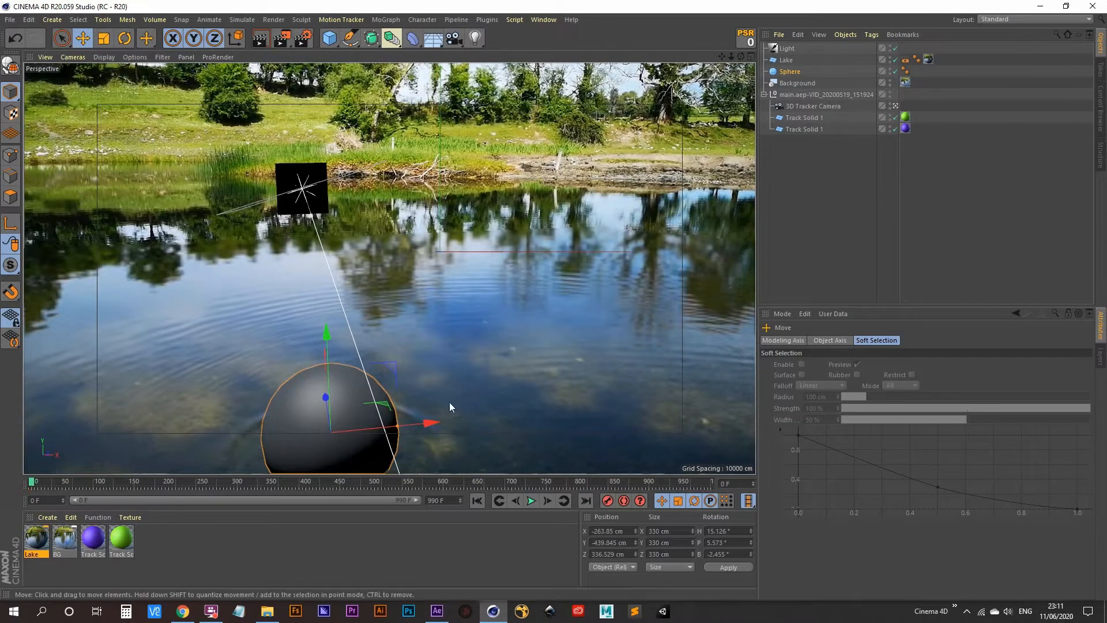
pyautogui.click(532, 501)
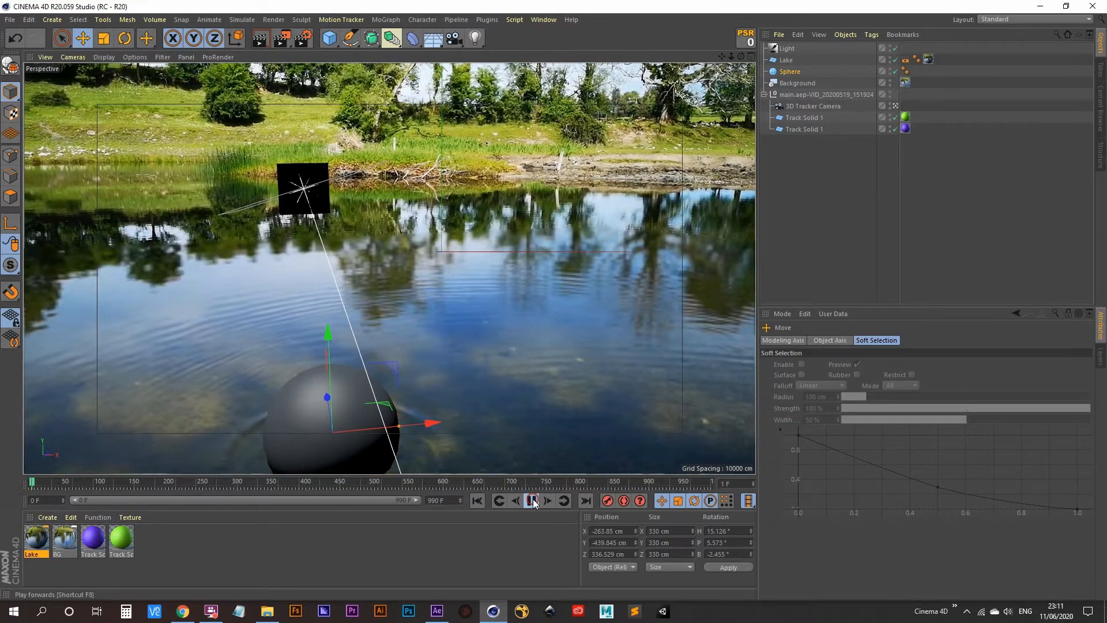
pyautogui.click(531, 501)
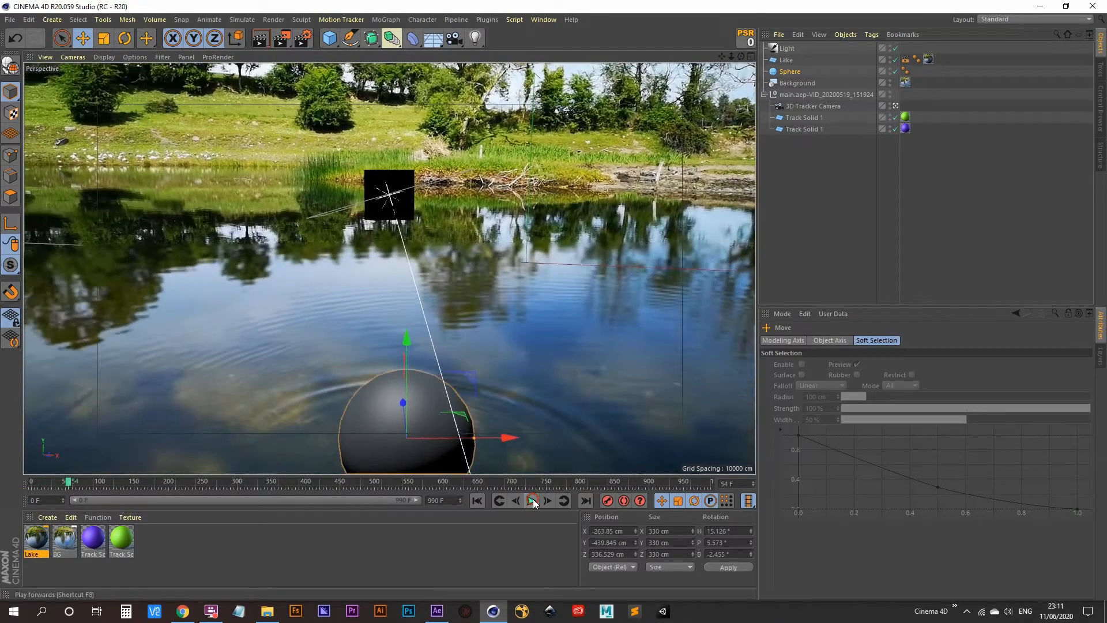
# - Enlarge the sphere to a radius of 220 cm and replay the animation from the start
pyautogui.click(105, 40)
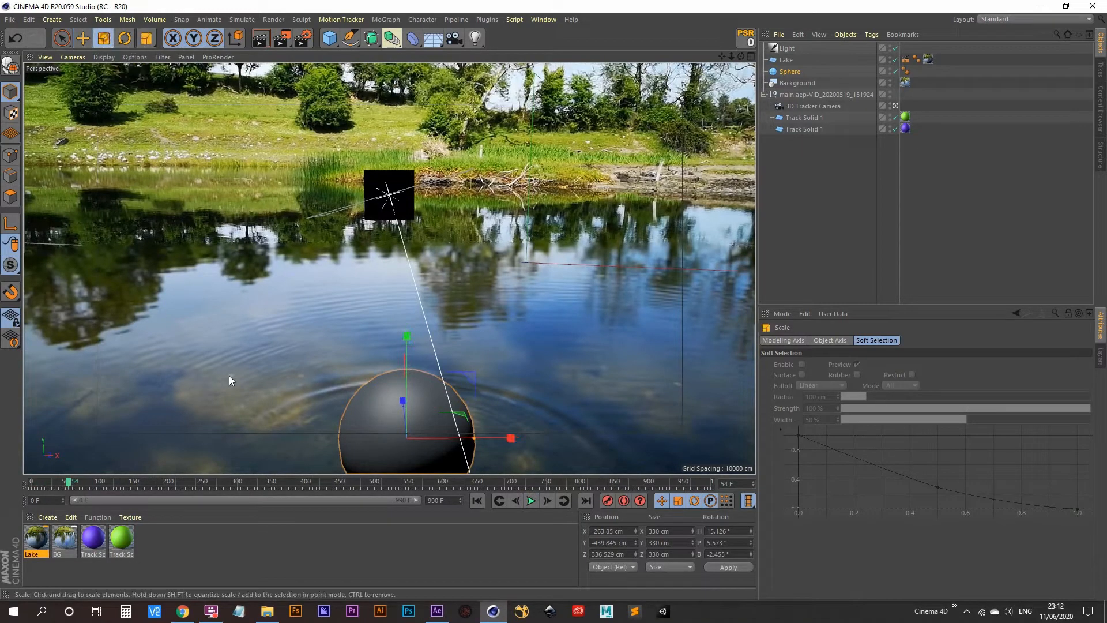
pyautogui.moveTo(229, 376); pyautogui.dragTo(317, 265)
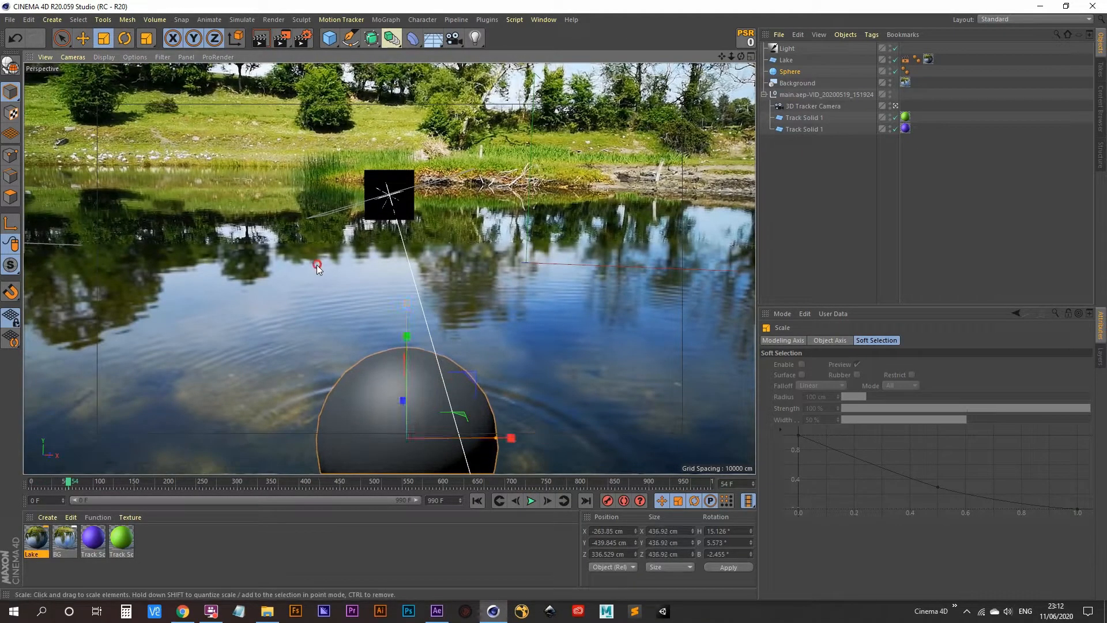
pyautogui.click(798, 71)
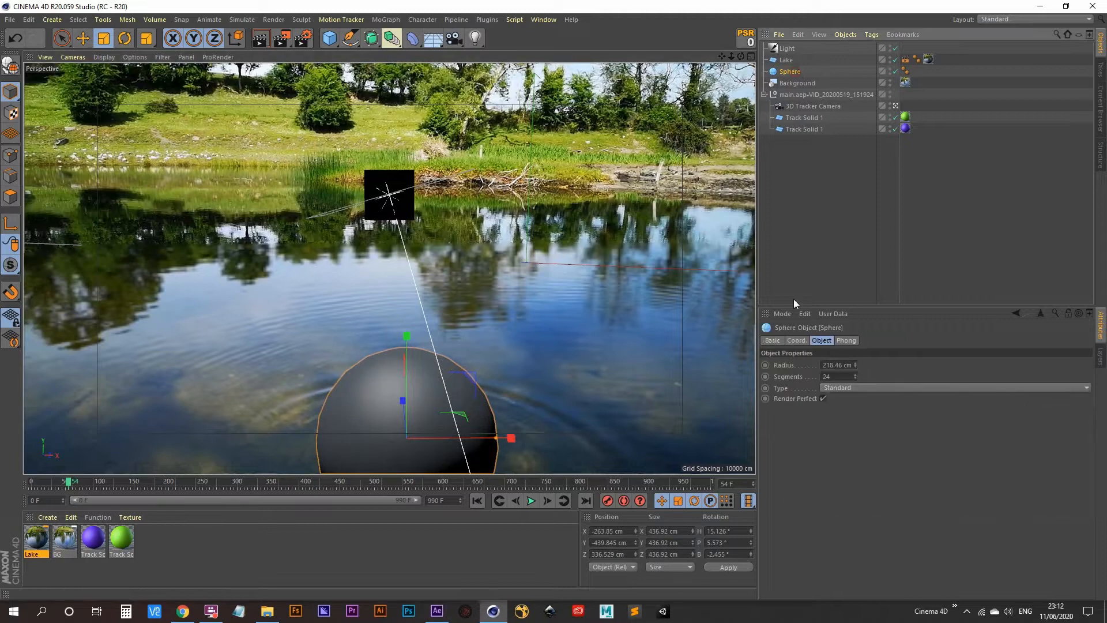
pyautogui.click(843, 364)
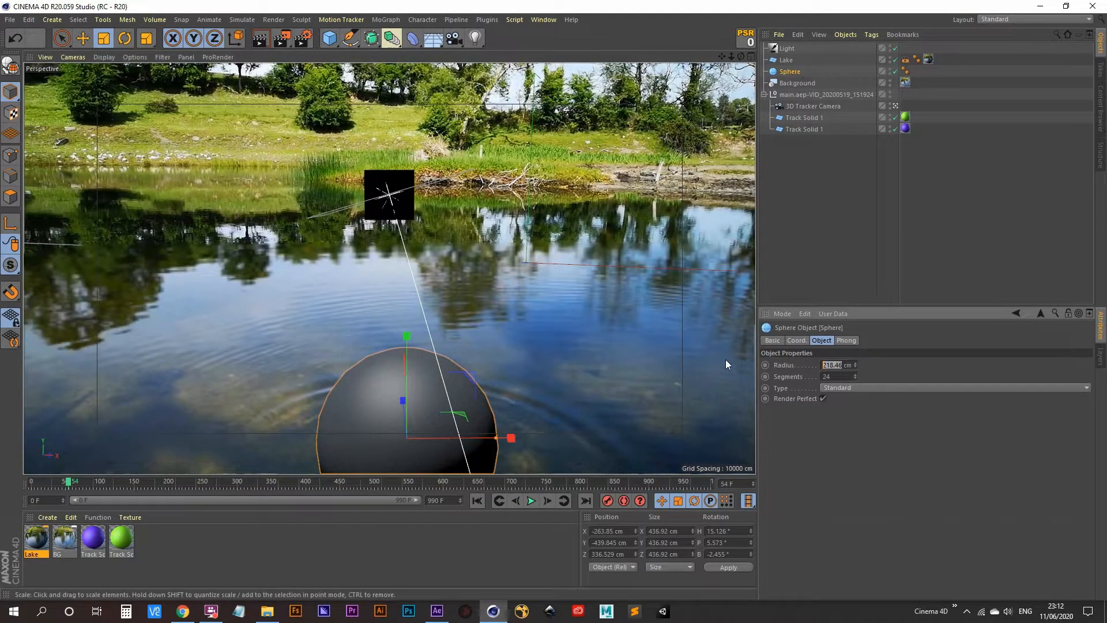
pyautogui.write('220')
pyautogui.press('Return')
pyautogui.click(794, 209)
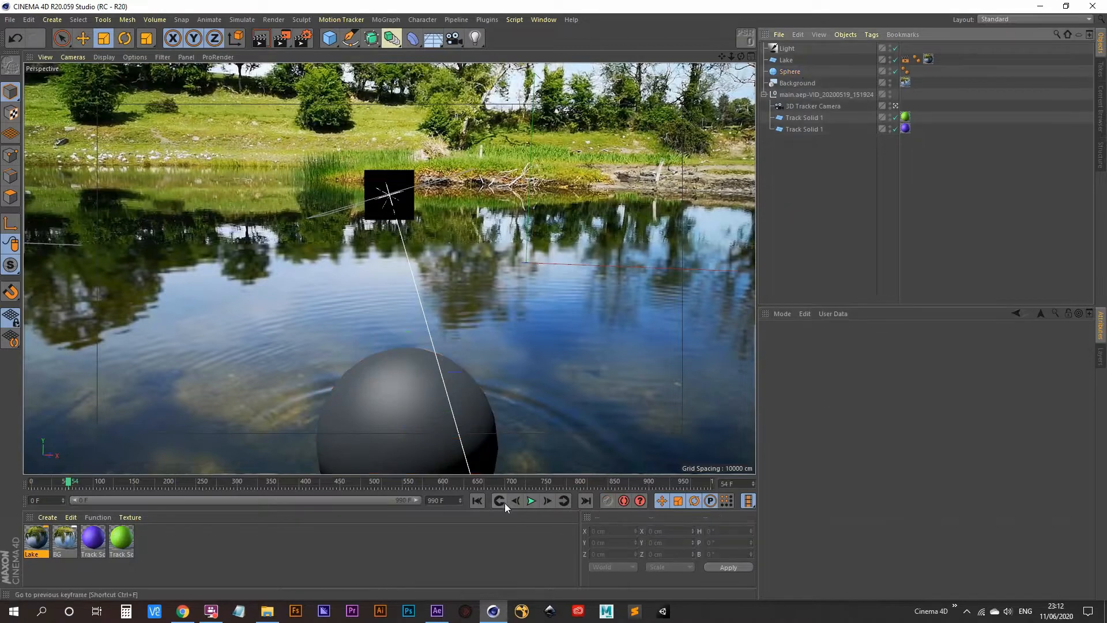
pyautogui.click(478, 500)
pyautogui.click(532, 500)
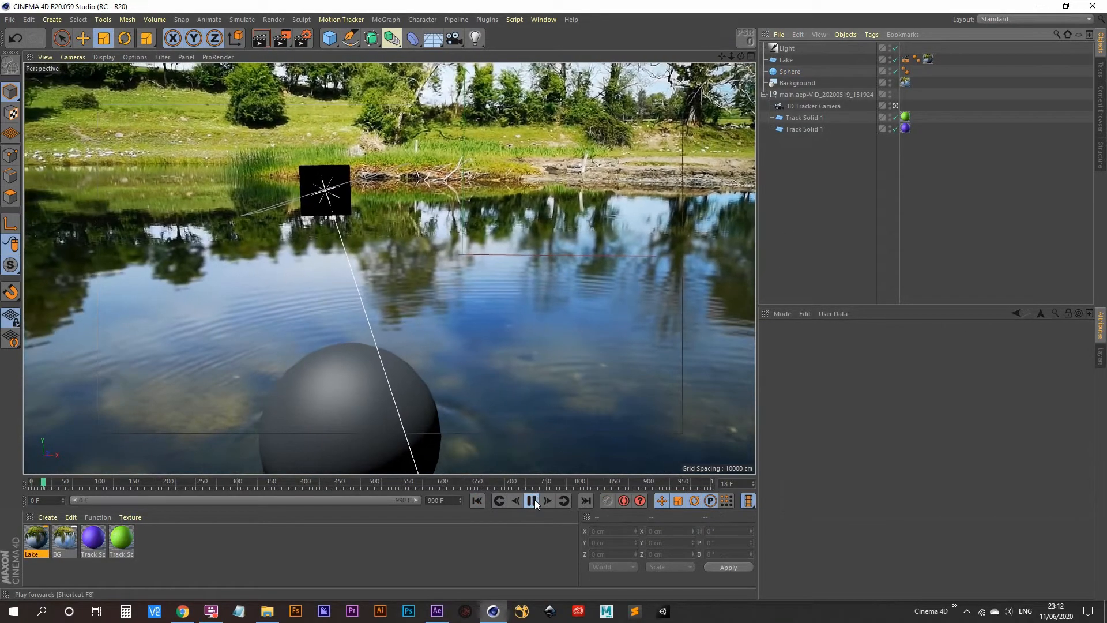
pyautogui.click(534, 500)
# - Sink the sphere deeper to about Y -518 cm and play the animation to check how it sits in the water
pyautogui.click(376, 387)
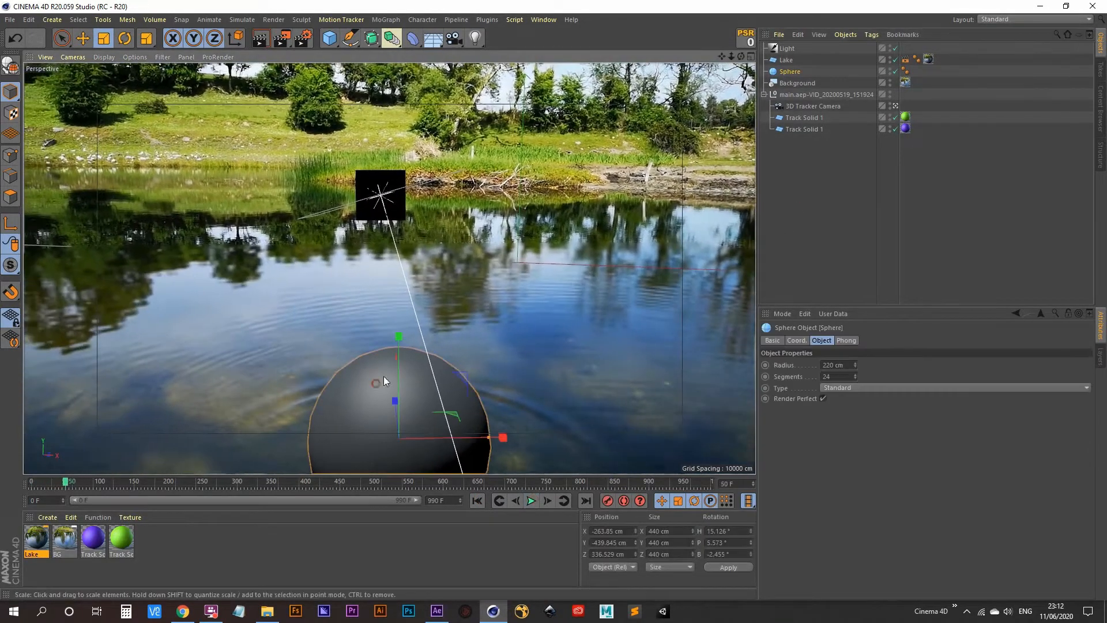
pyautogui.click(81, 37)
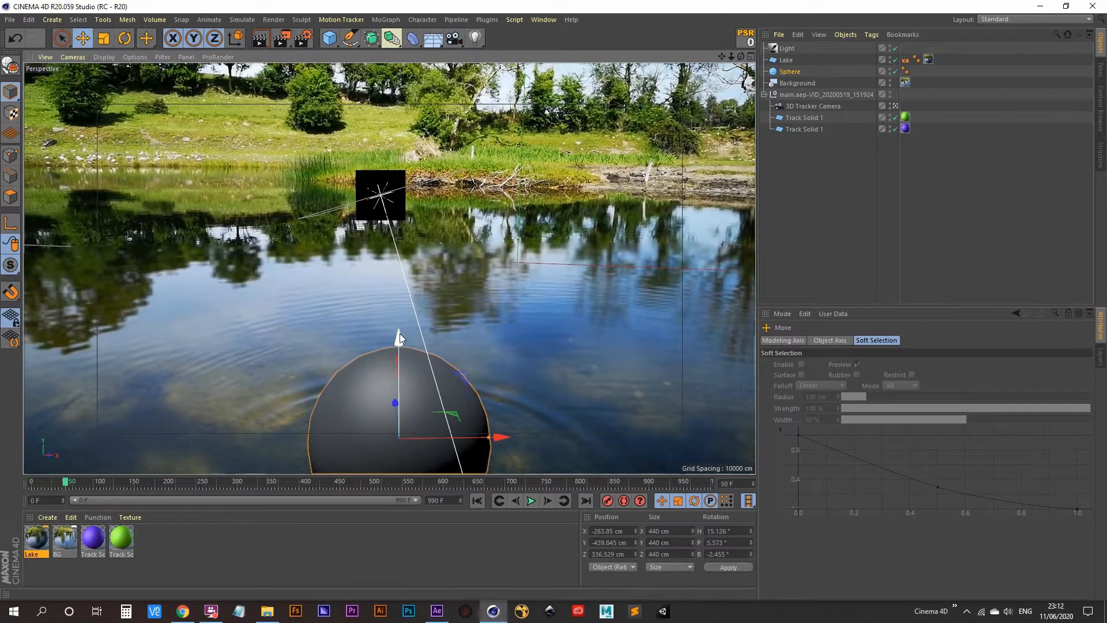
pyautogui.moveTo(399, 335); pyautogui.dragTo(397, 367)
pyautogui.click(485, 500)
pyautogui.click(532, 501)
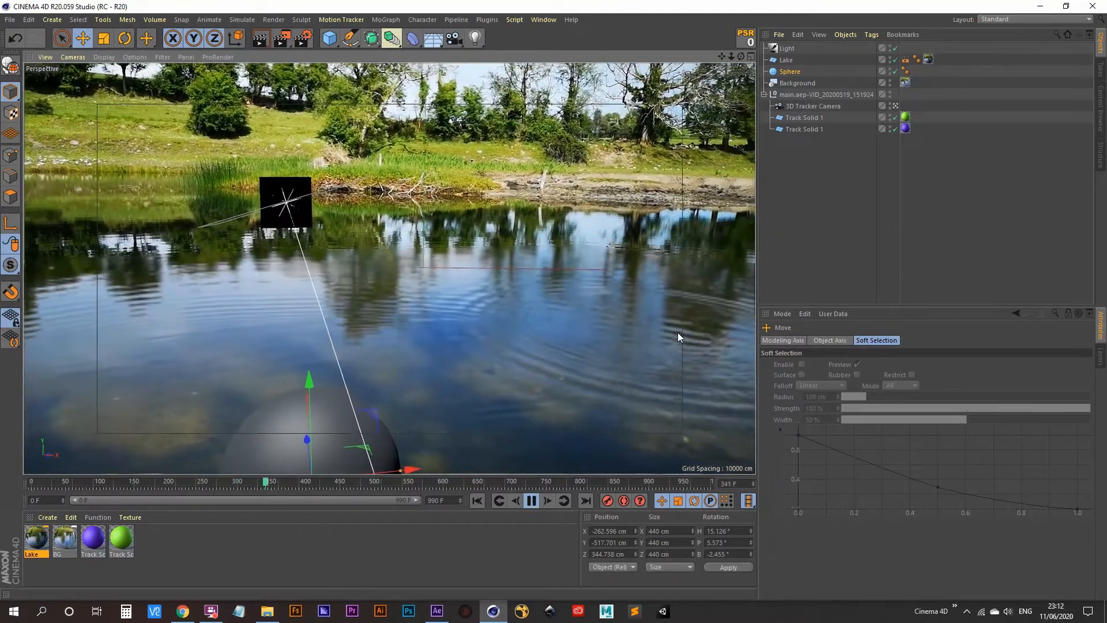
pyautogui.click(531, 500)
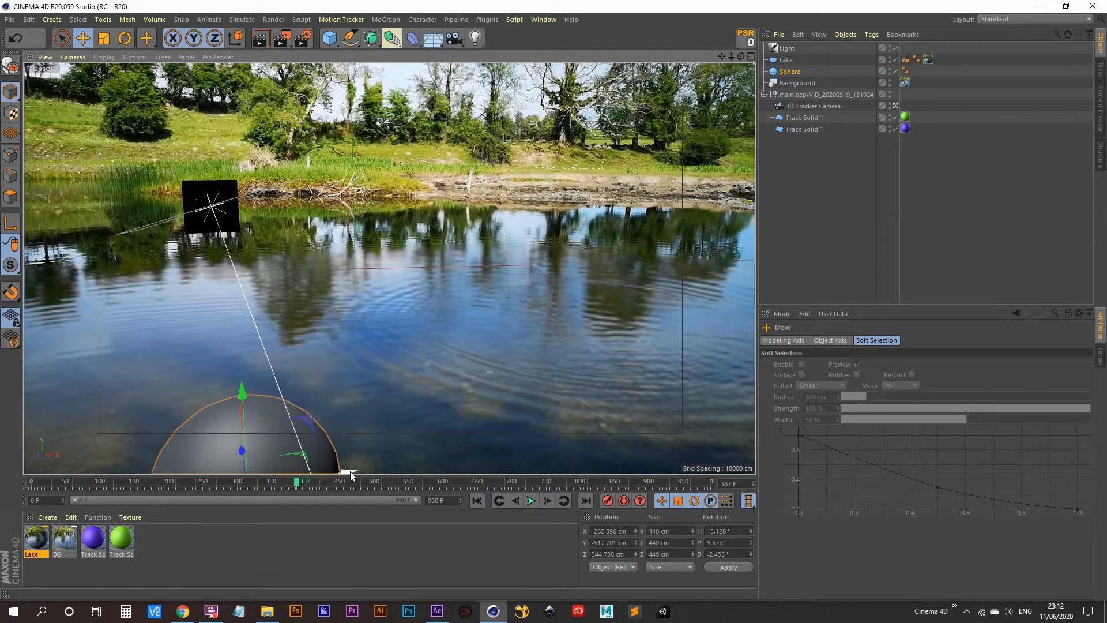
# - Duplicate the sphere and place the copy farther out on the lake, at about X 554, Y -355, Z 1762 cm
pyautogui.moveTo(351, 472); pyautogui.dragTo(719, 394)
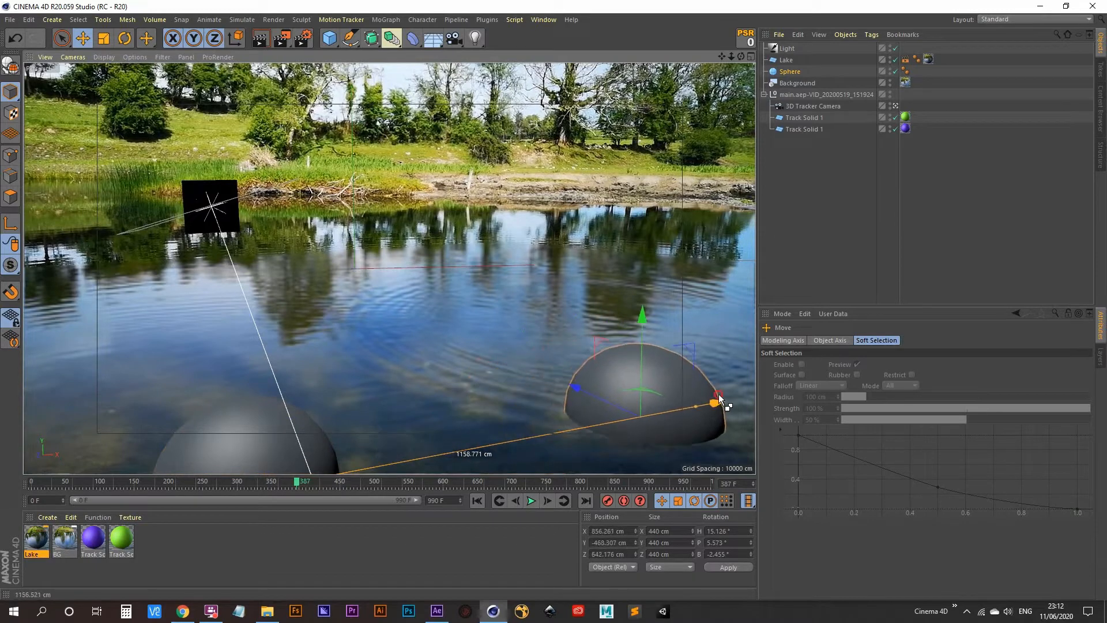
pyautogui.hotkey('ctrl', 'c')
pyautogui.hotkey('ctrl', 'v')
pyautogui.moveTo(580, 392); pyautogui.dragTo(428, 331)
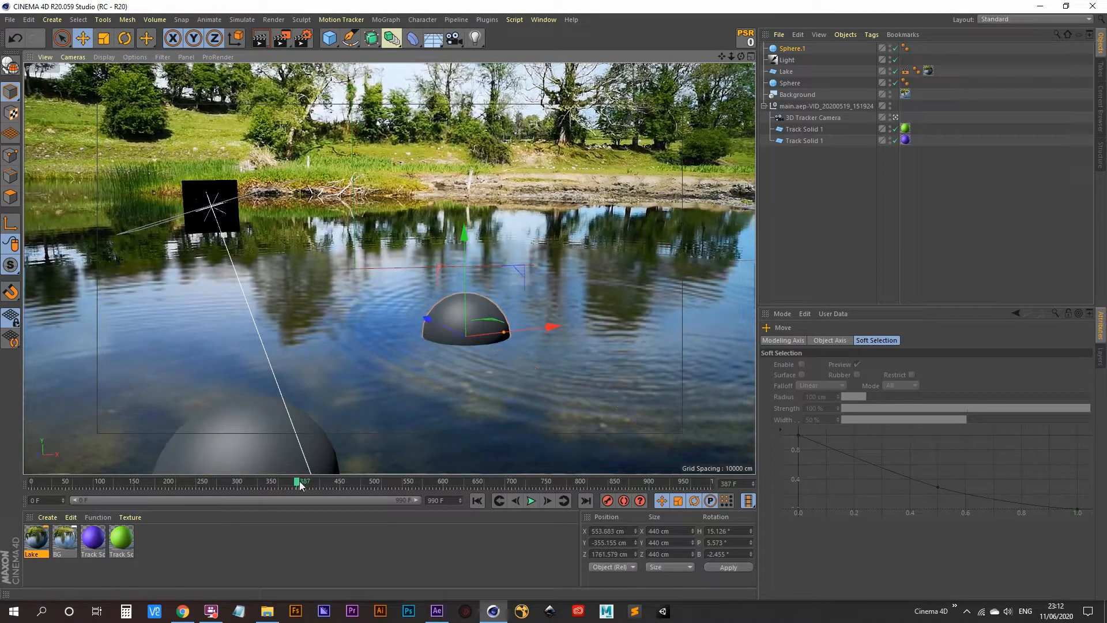
# - Around frame 301, move the copied sphere to about X 1172, Y -317, Z 2027 cm
pyautogui.moveTo(299, 485); pyautogui.dragTo(239, 494)
pyautogui.moveTo(695, 344)
pyautogui.mouseDown()
pyautogui.moveTo(752, 345)
pyautogui.moveTo(692, 345)
pyautogui.mouseUp()
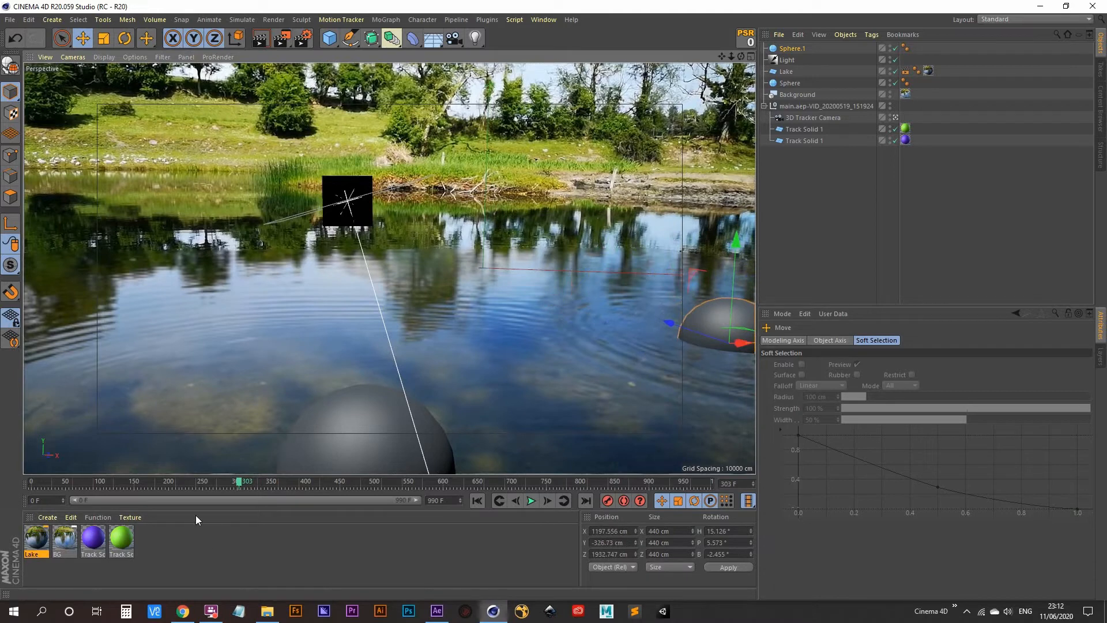
pyautogui.moveTo(241, 483)
pyautogui.mouseDown()
pyautogui.moveTo(212, 488)
pyautogui.moveTo(237, 482)
pyautogui.mouseUp()
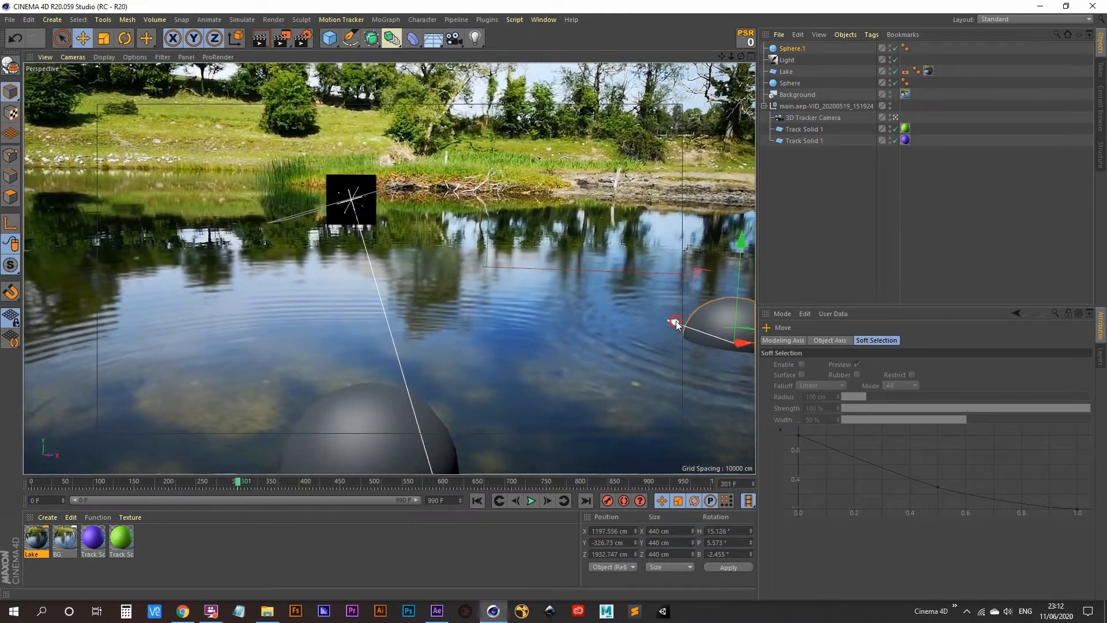
pyautogui.moveTo(669, 321); pyautogui.dragTo(663, 324)
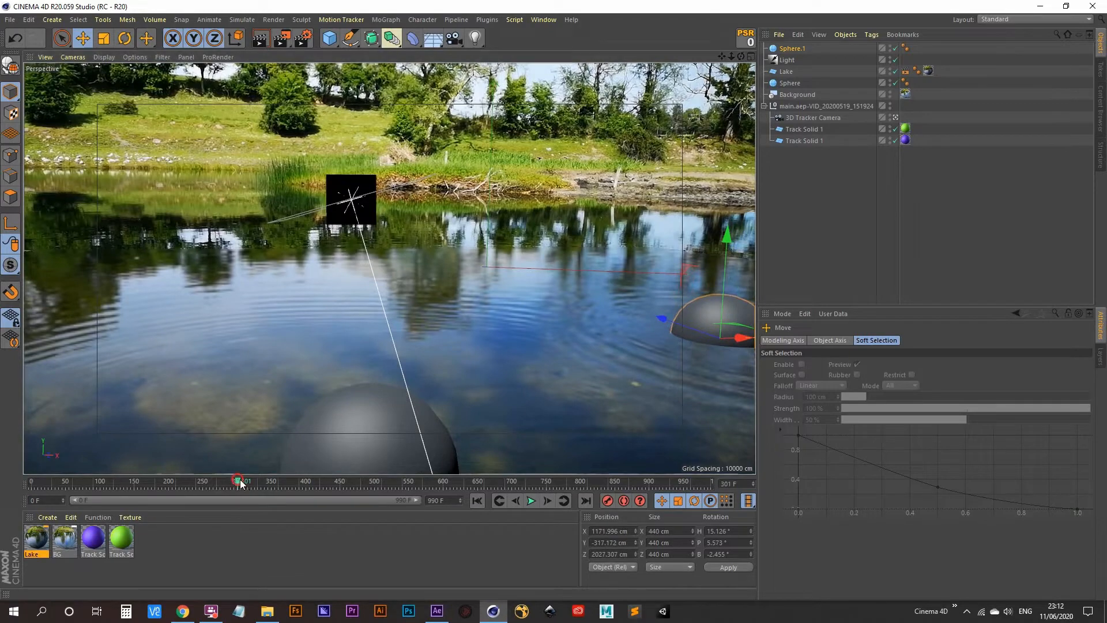
# - Refine the copied sphere's position at frame 431 and an earlier frame, to about X 1184, Y -330, Z 1899 cm
pyautogui.moveTo(238, 482); pyautogui.dragTo(327, 450)
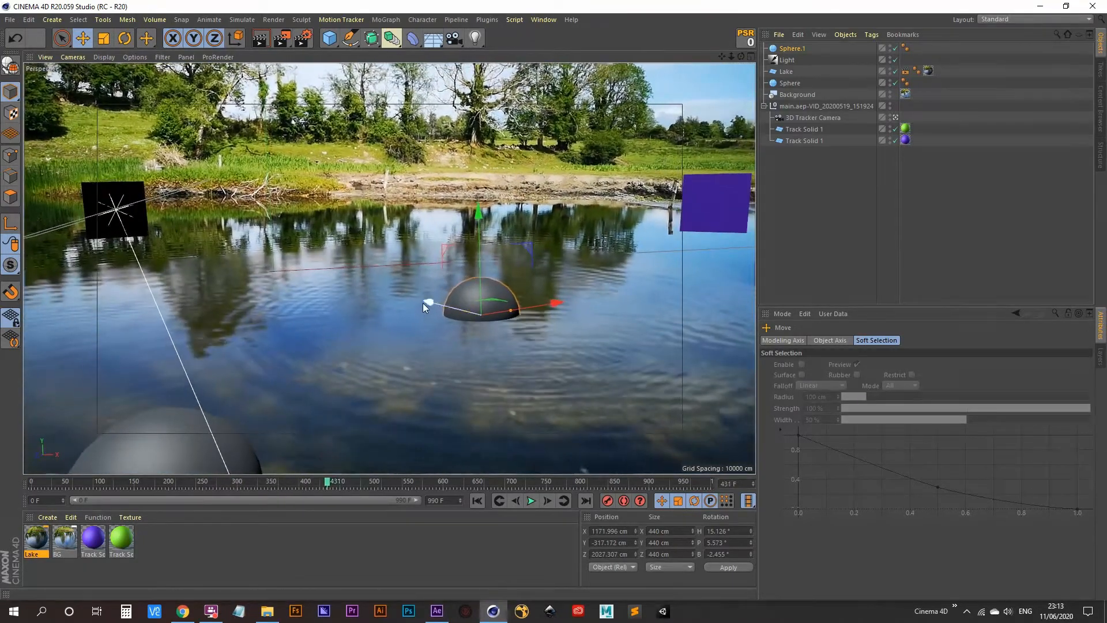
pyautogui.moveTo(424, 302); pyautogui.dragTo(438, 304)
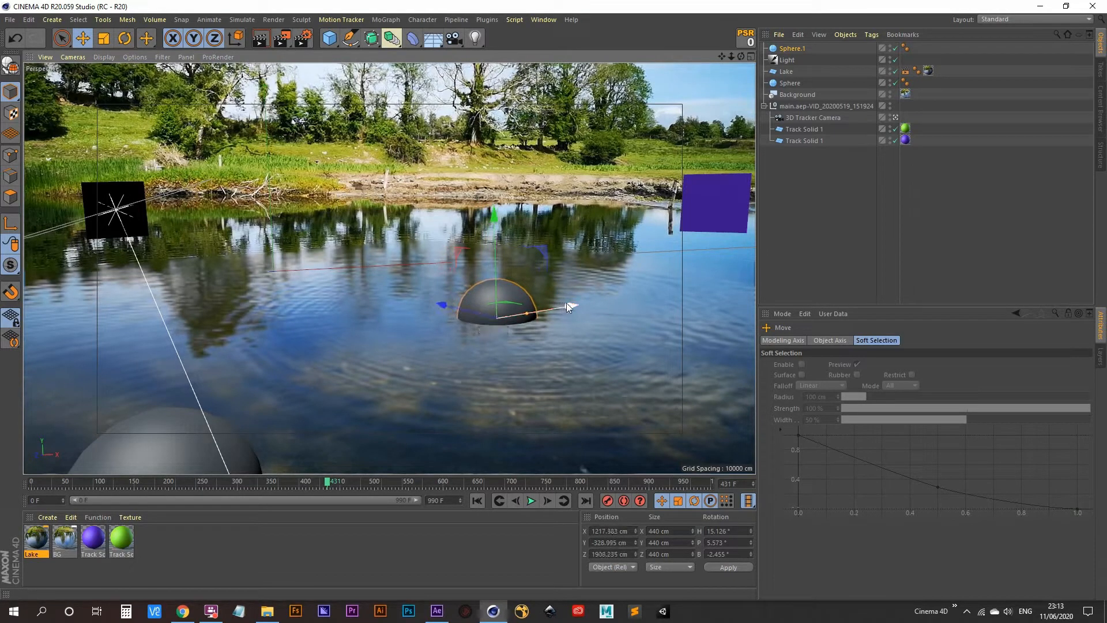
pyautogui.moveTo(566, 303); pyautogui.dragTo(563, 305)
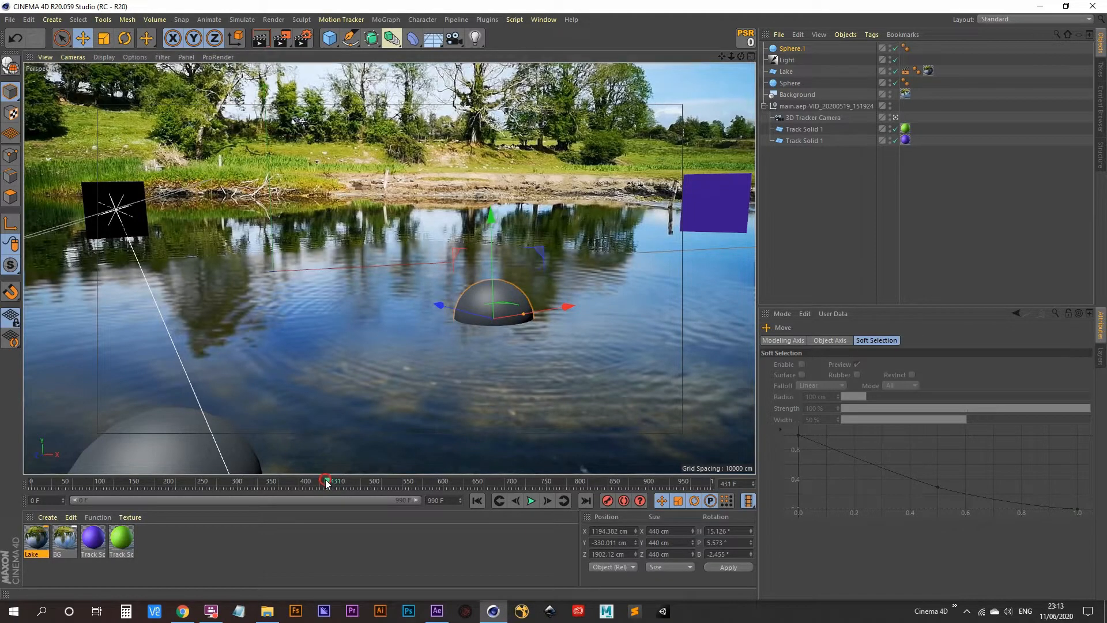
pyautogui.moveTo(325, 483); pyautogui.dragTo(264, 490)
pyautogui.moveTo(744, 335); pyautogui.dragTo(737, 333)
# - At frame 627, duplicate the distant sphere and centre the copy in the water ripples, at about X 1846, Y -515, Z 52 cm
pyautogui.moveTo(291, 489); pyautogui.dragTo(461, 481)
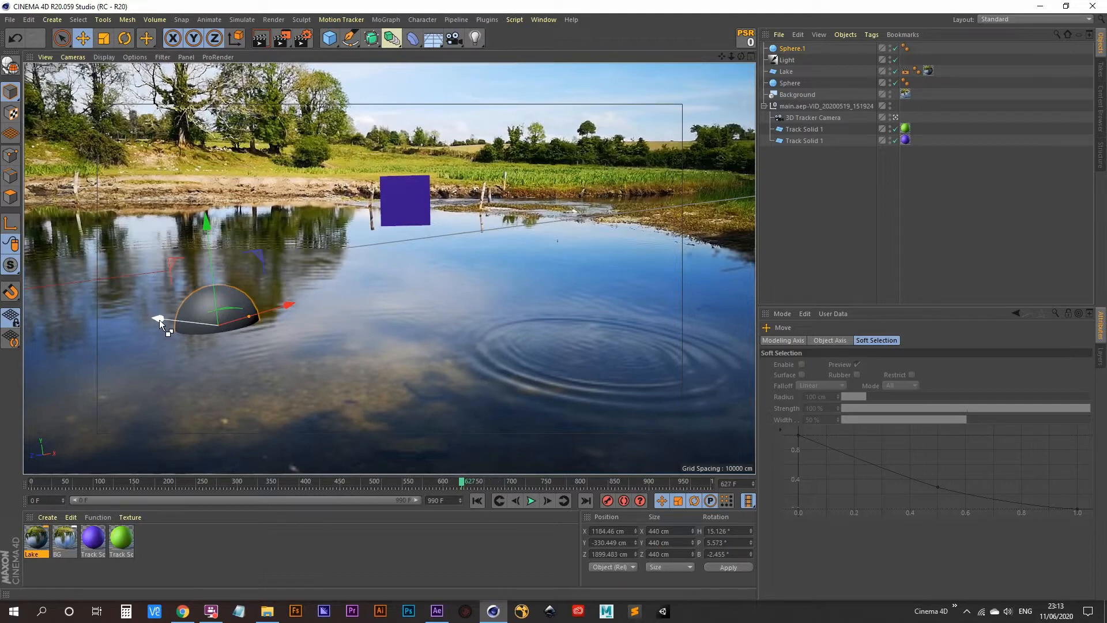
pyautogui.moveTo(159, 319); pyautogui.dragTo(478, 394)
pyautogui.moveTo(594, 342)
pyautogui.mouseDown()
pyautogui.moveTo(614, 324)
pyautogui.moveTo(605, 331)
pyautogui.mouseUp()
pyautogui.moveTo(488, 344); pyautogui.dragTo(506, 345)
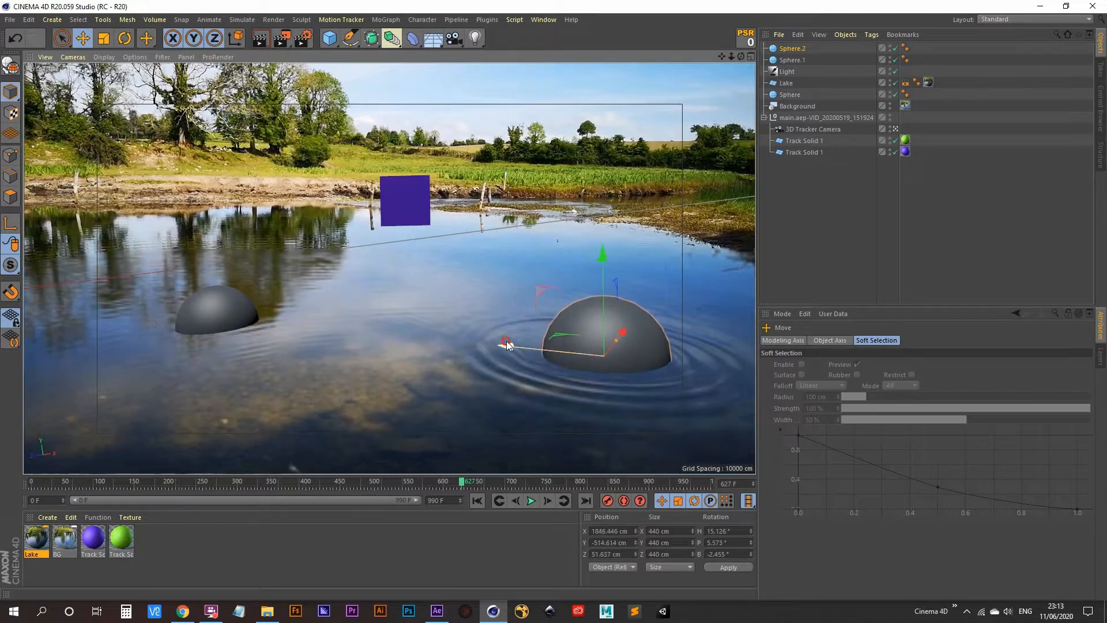
# - Scale the sphere in the ripples down to a radius of about 98 cm and show its object properties
pyautogui.press('t')
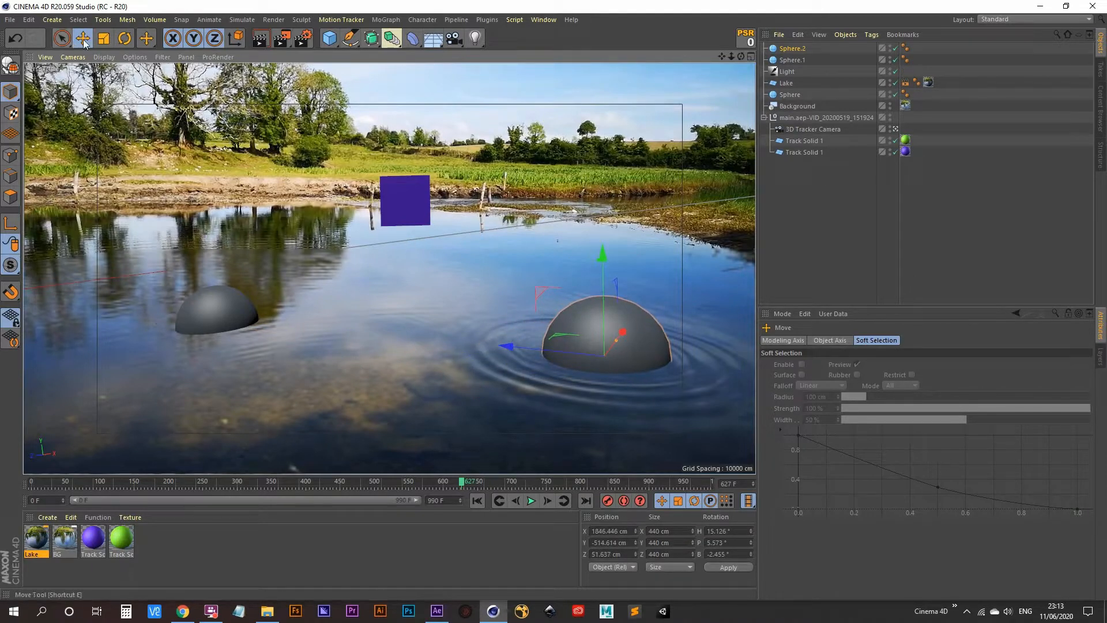
pyautogui.moveTo(388, 270); pyautogui.dragTo(219, 419)
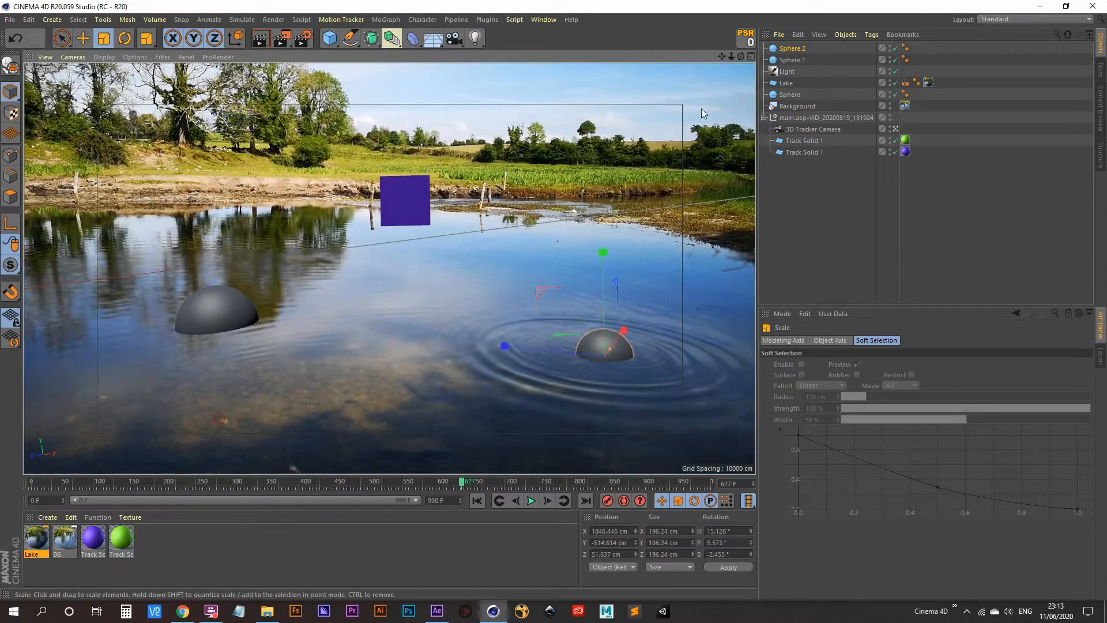
pyautogui.click(792, 48)
pyautogui.click(825, 341)
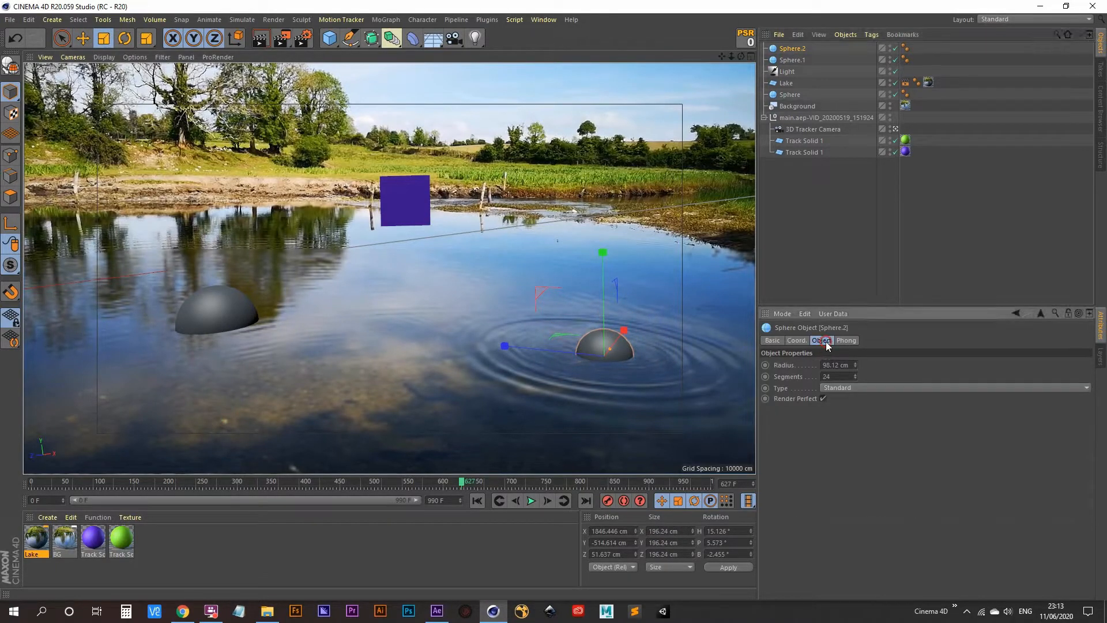
# - Set the radius of Sphere.2 to 95 cm
pyautogui.doubleClick(846, 365)
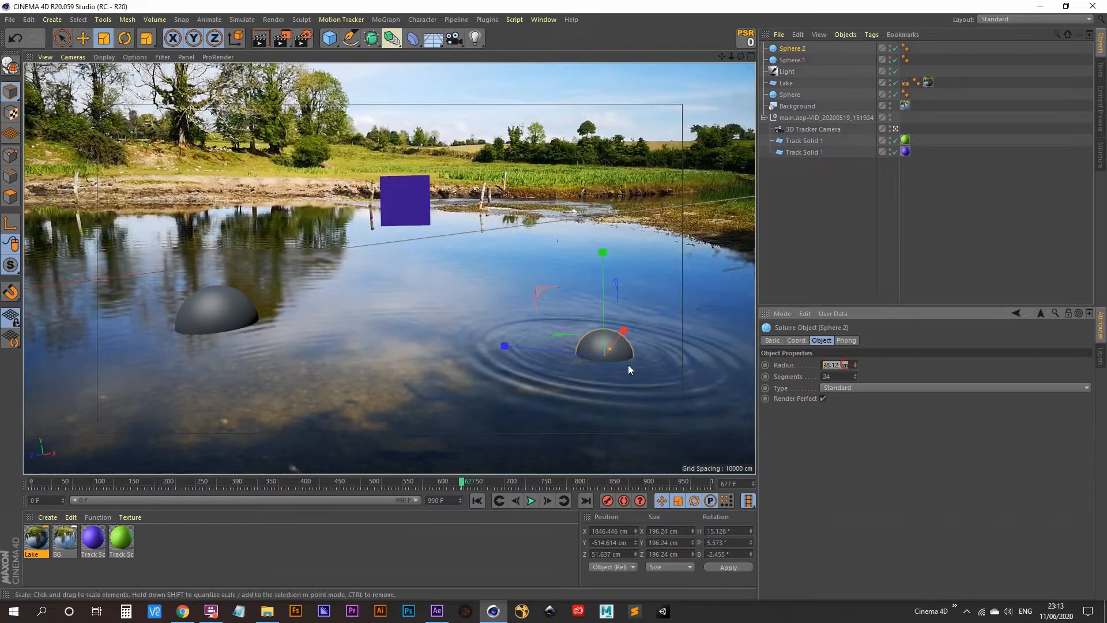
pyautogui.write('95')
pyautogui.press('Return')
# - Reorder the objects so that Sphere.2 and Sphere.1 sit directly above Sphere, below the Lake object
pyautogui.click(795, 60)
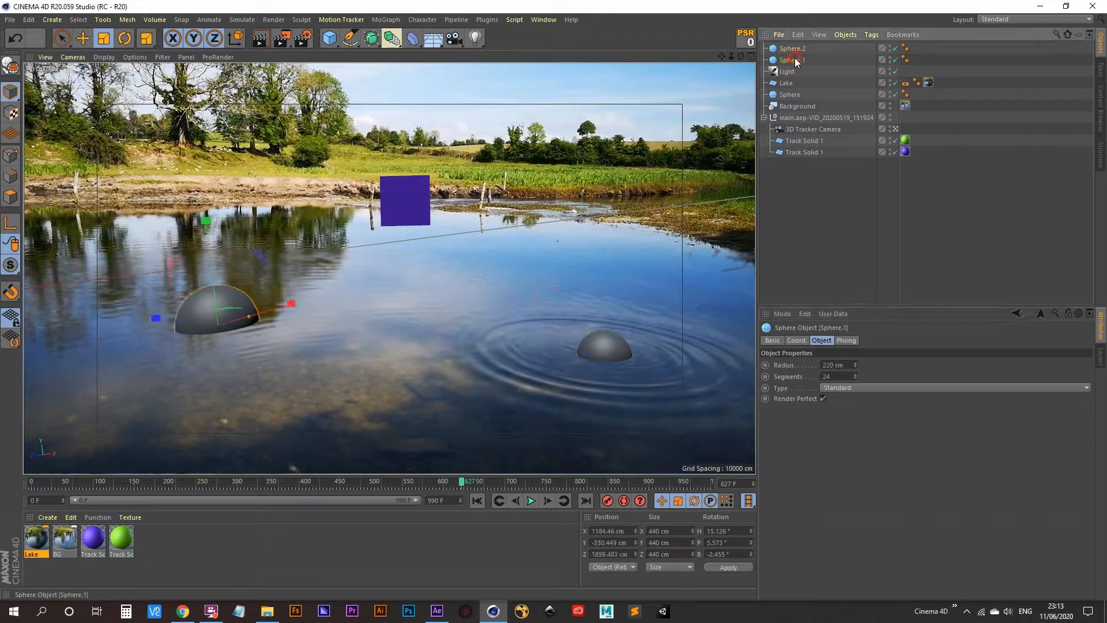
pyautogui.moveTo(797, 62); pyautogui.dragTo(799, 95)
pyautogui.moveTo(798, 91); pyautogui.dragTo(794, 76)
pyautogui.click(794, 48)
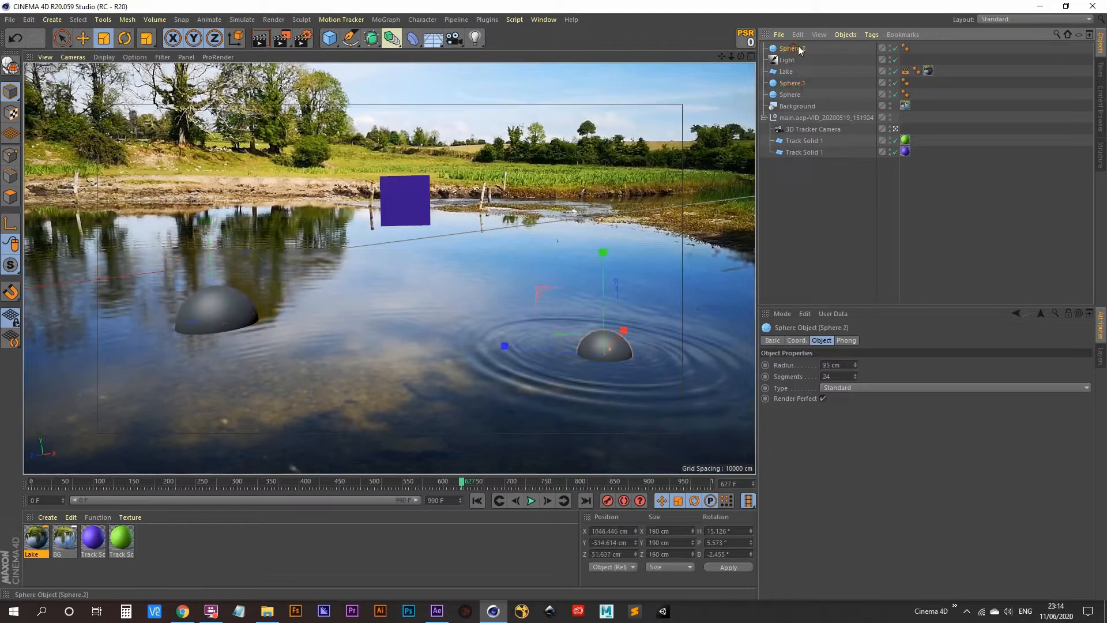
pyautogui.moveTo(794, 78); pyautogui.dragTo(793, 77)
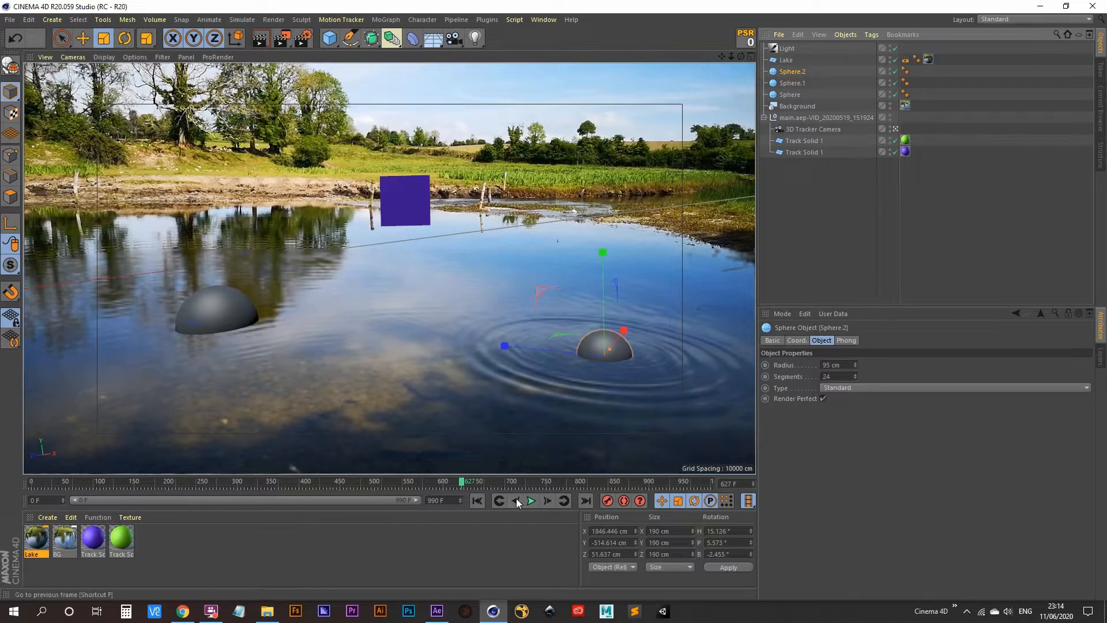
# - Review how the spheres sit in the tracked footage by playing the animation from the start, and return to frame 0
pyautogui.moveTo(462, 482); pyautogui.dragTo(515, 481)
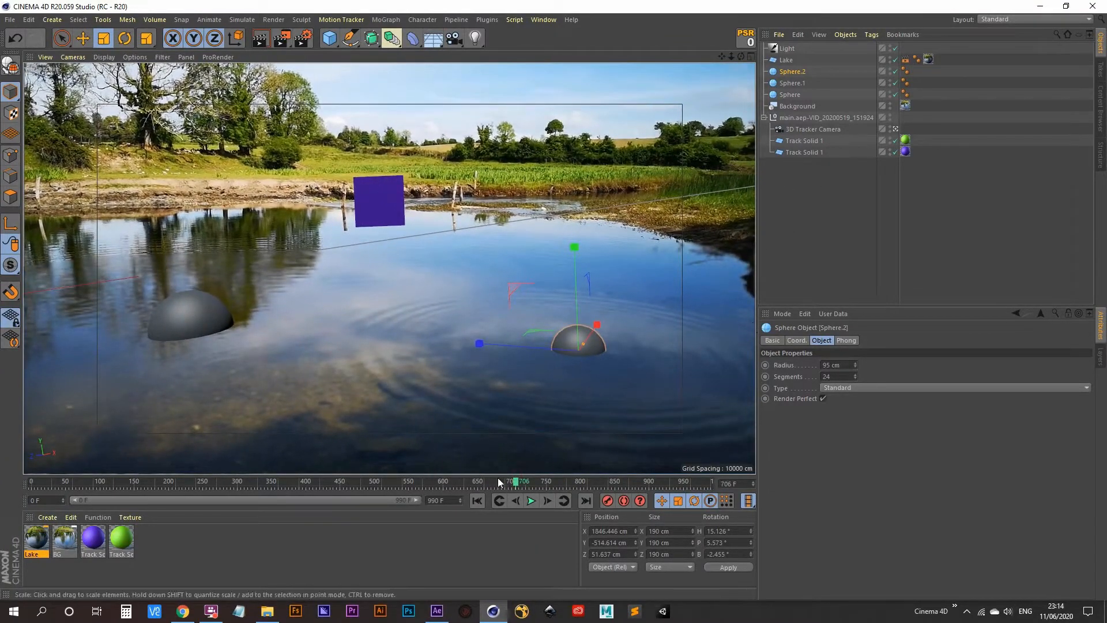
pyautogui.click(476, 500)
pyautogui.click(531, 501)
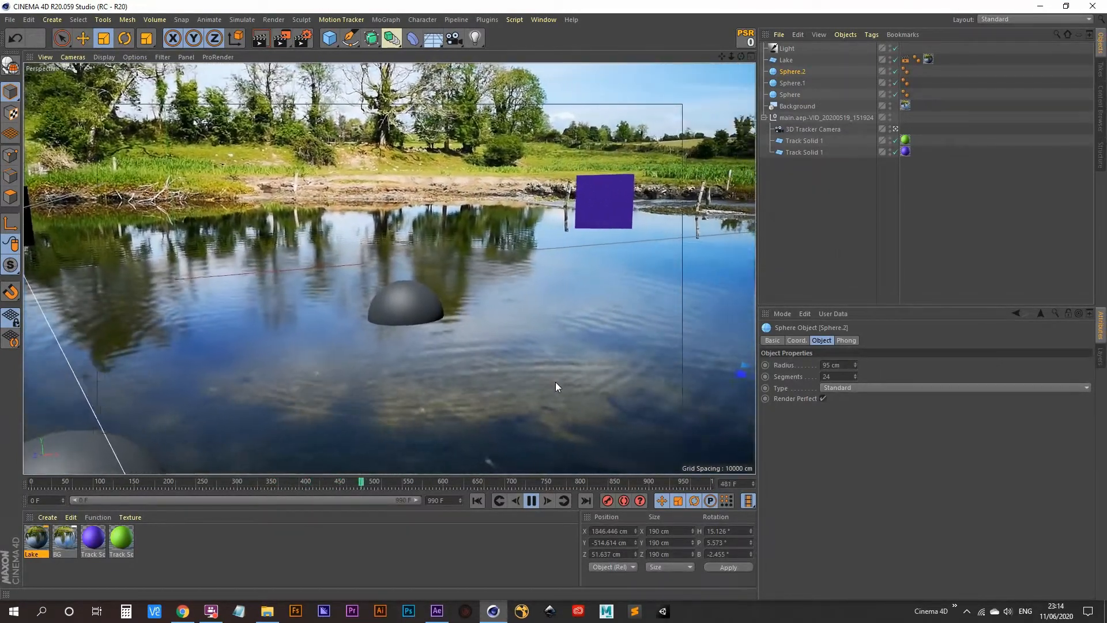
pyautogui.click(531, 502)
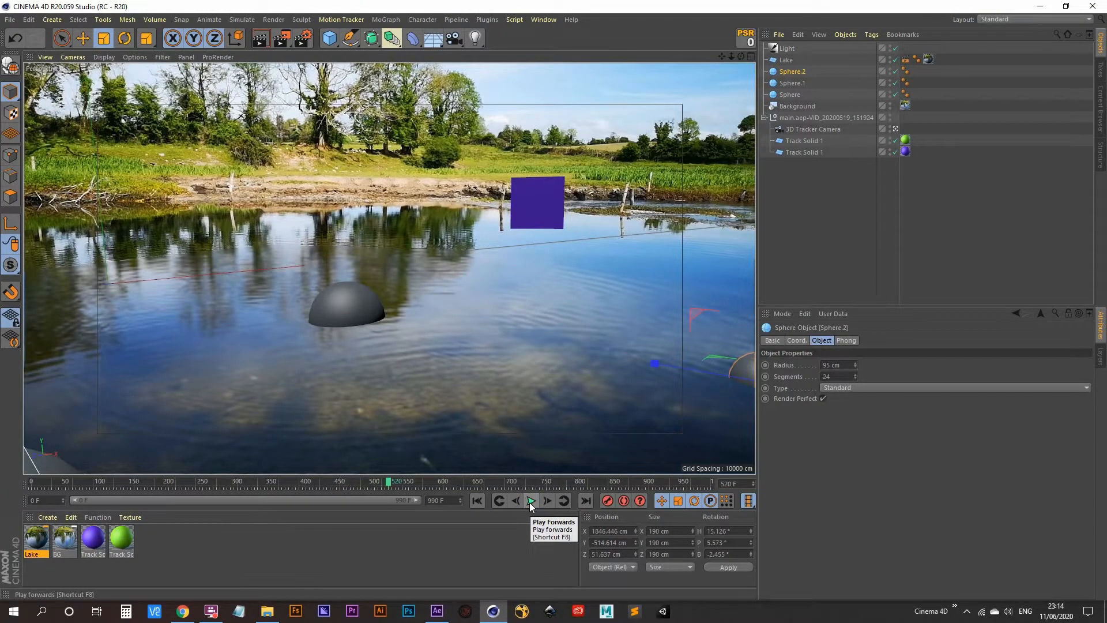
pyautogui.click(476, 500)
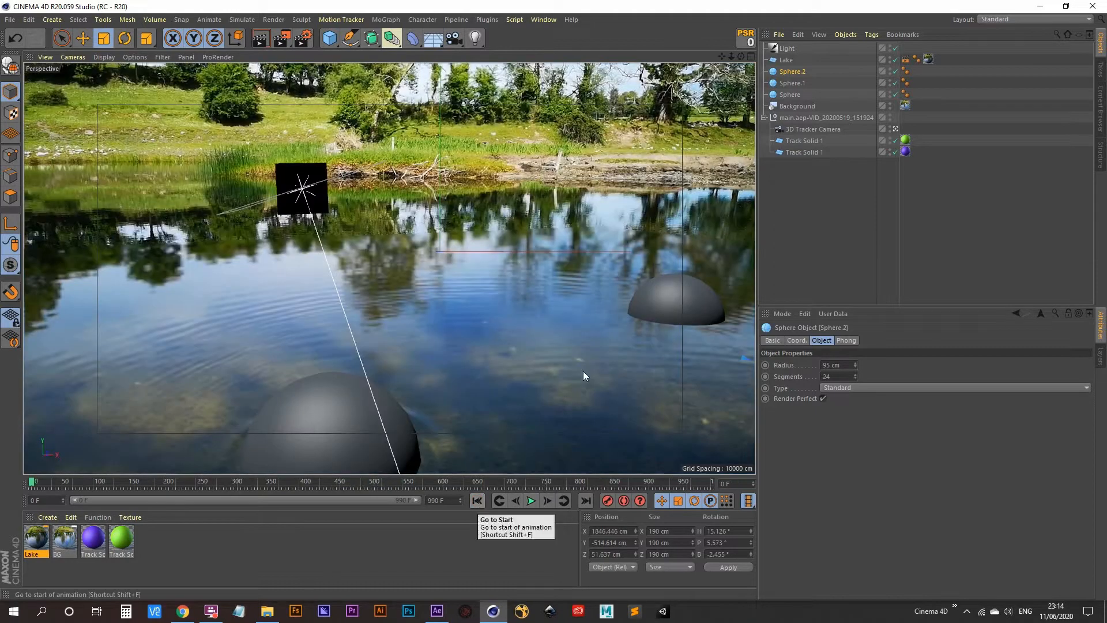
# - Add a Vibrate tag to the large foreground sphere
pyautogui.click(321, 426)
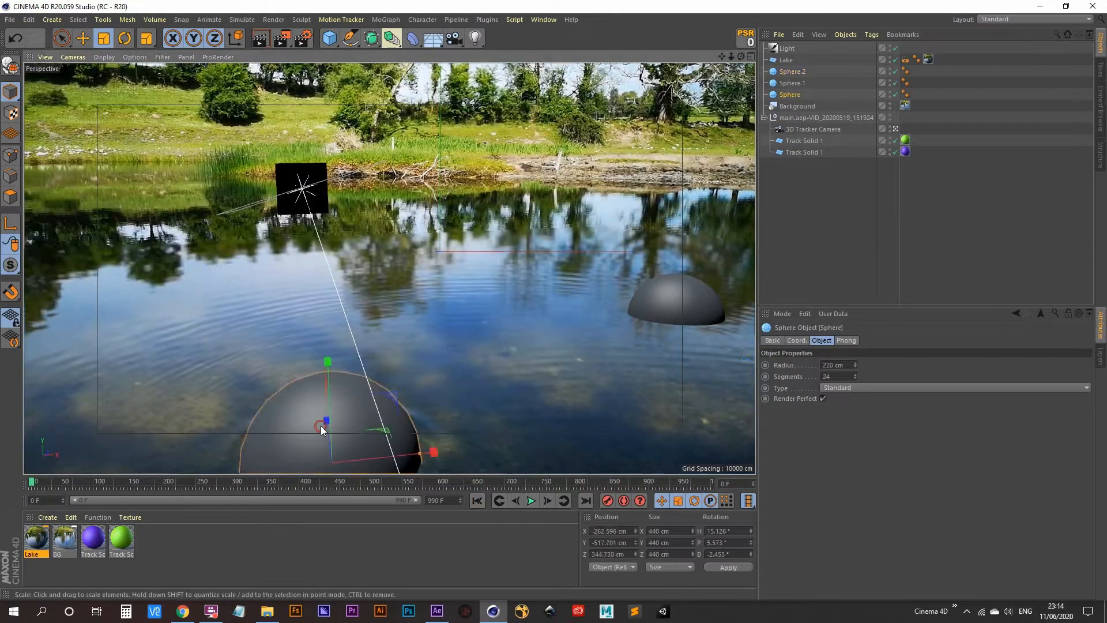
pyautogui.rightClick(794, 95)
pyautogui.moveTo(841, 102)
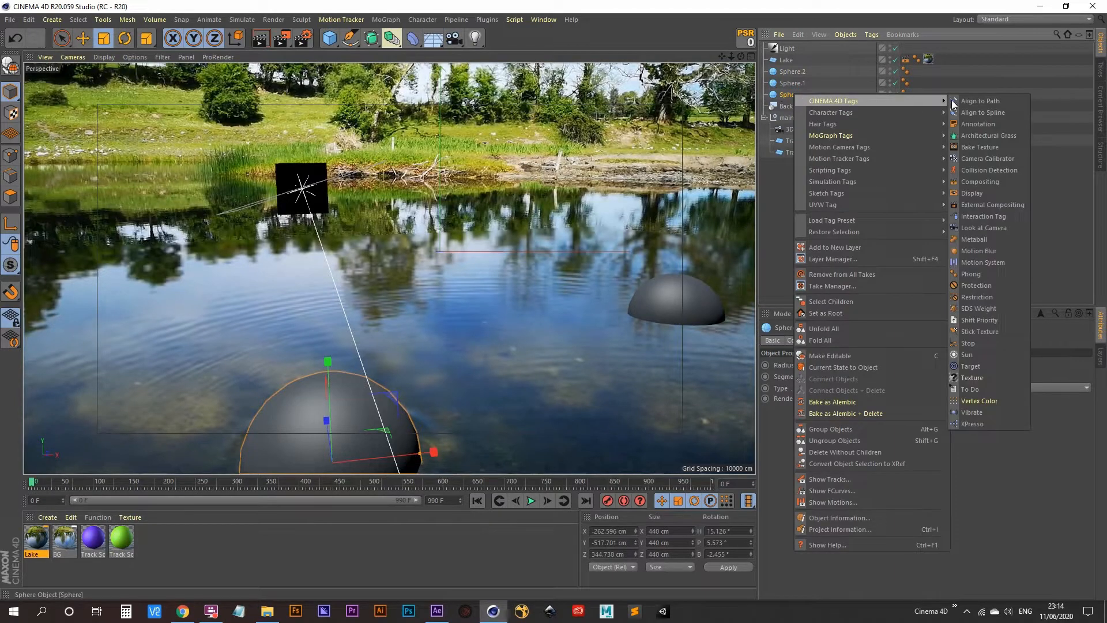
pyautogui.click(974, 413)
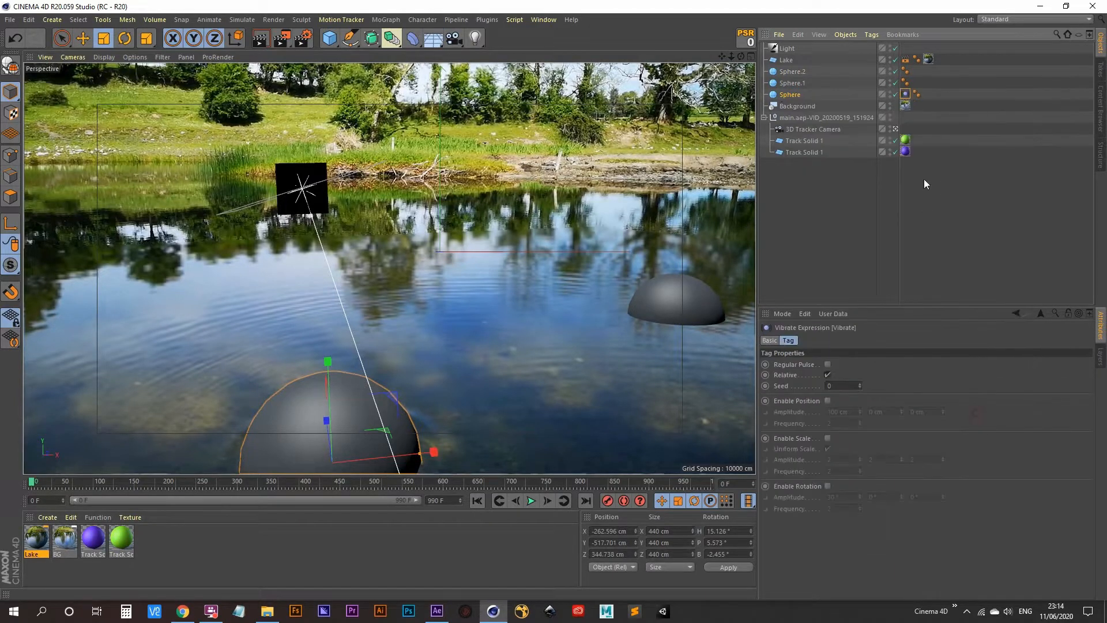
# - Enable position vibration with a 100 cm amplitude on all three axes and a frequency of 0.3, and preview the motion
pyautogui.click(828, 400)
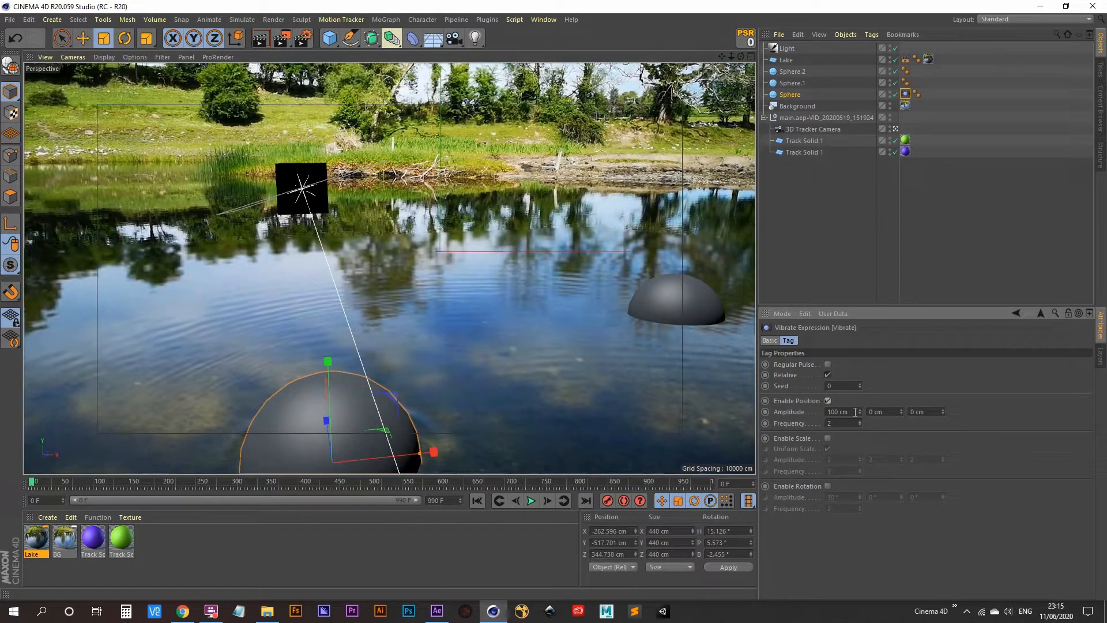
pyautogui.click(893, 412)
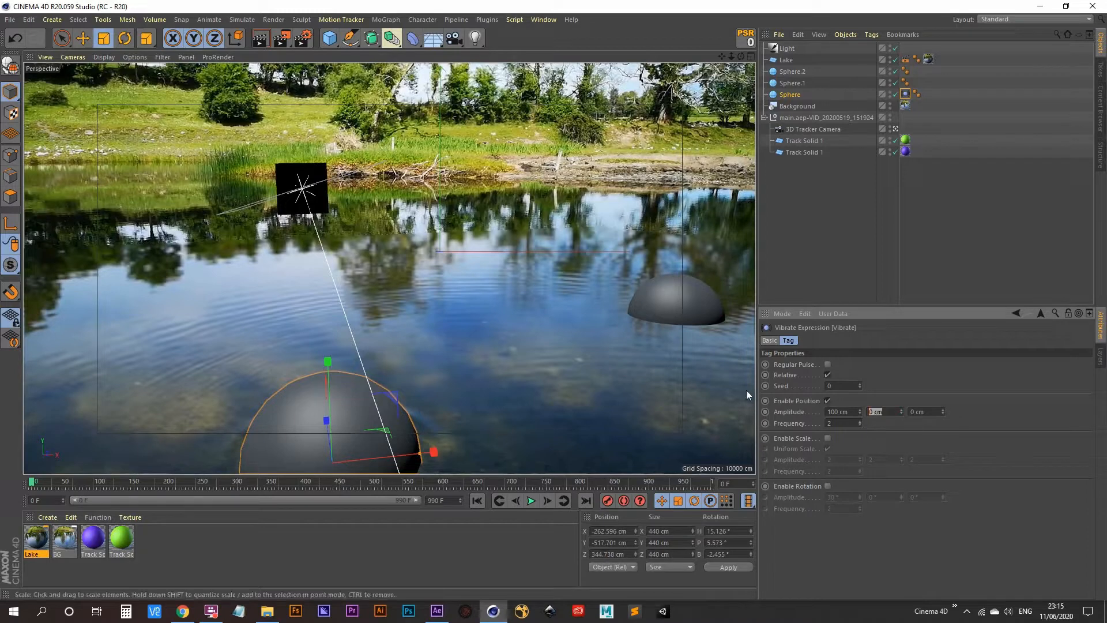
pyautogui.write('100')
pyautogui.press('Tab')
pyautogui.write('100')
pyautogui.press('Tab')
pyautogui.write('0.3')
pyautogui.click(531, 501)
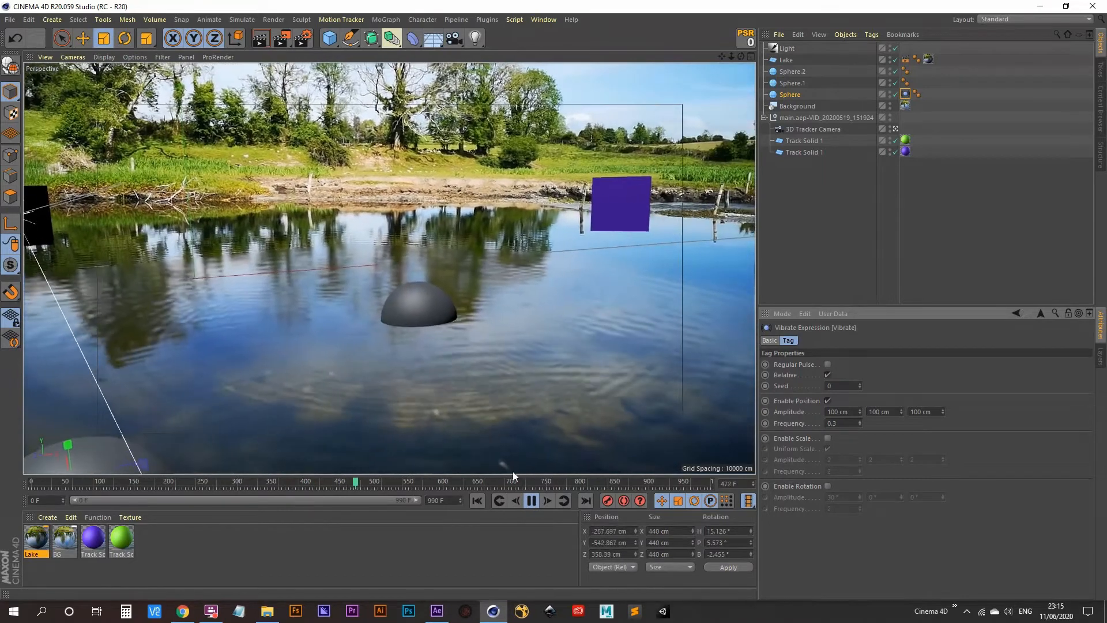
pyautogui.click(531, 500)
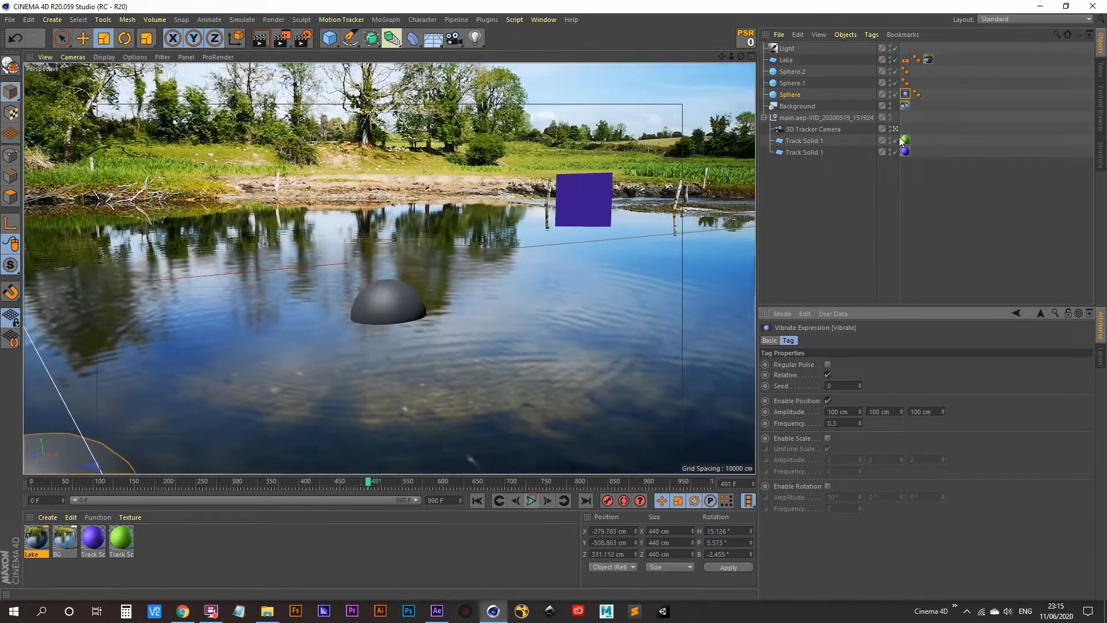
# - Copy the Vibrate tag from Sphere to Sphere.1 and Sphere.2
pyautogui.click(906, 95)
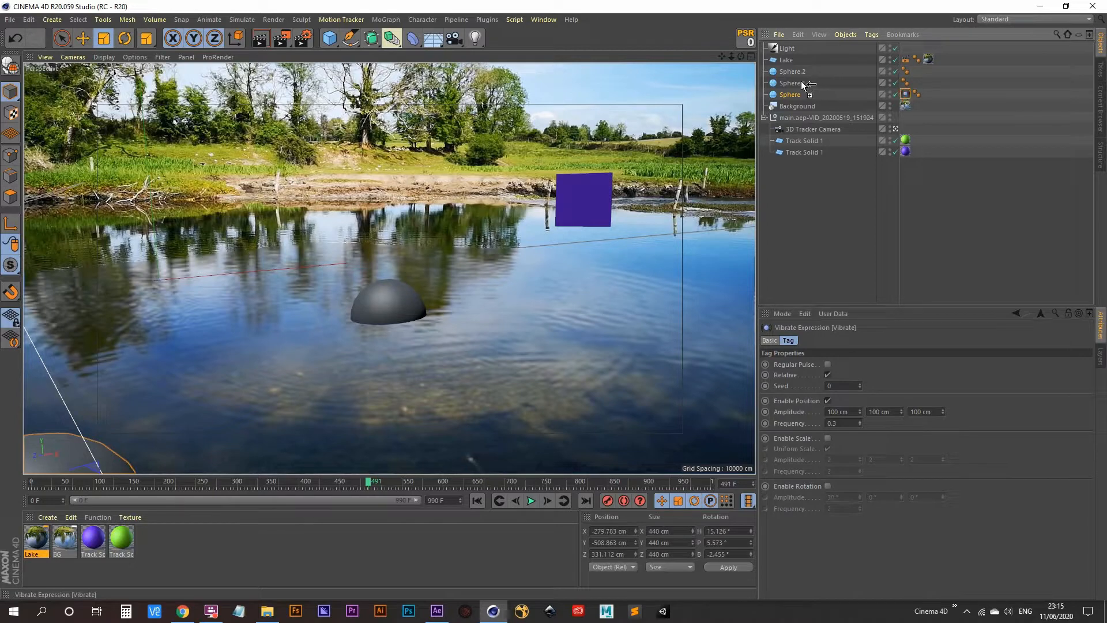
pyautogui.keyDown('ctrl'); pyautogui.moveTo(802, 85); pyautogui.dragTo(803, 85); pyautogui.keyUp('ctrl')
pyautogui.keyDown('ctrl'); pyautogui.moveTo(872, 76); pyautogui.dragTo(801, 73); pyautogui.keyUp('ctrl')
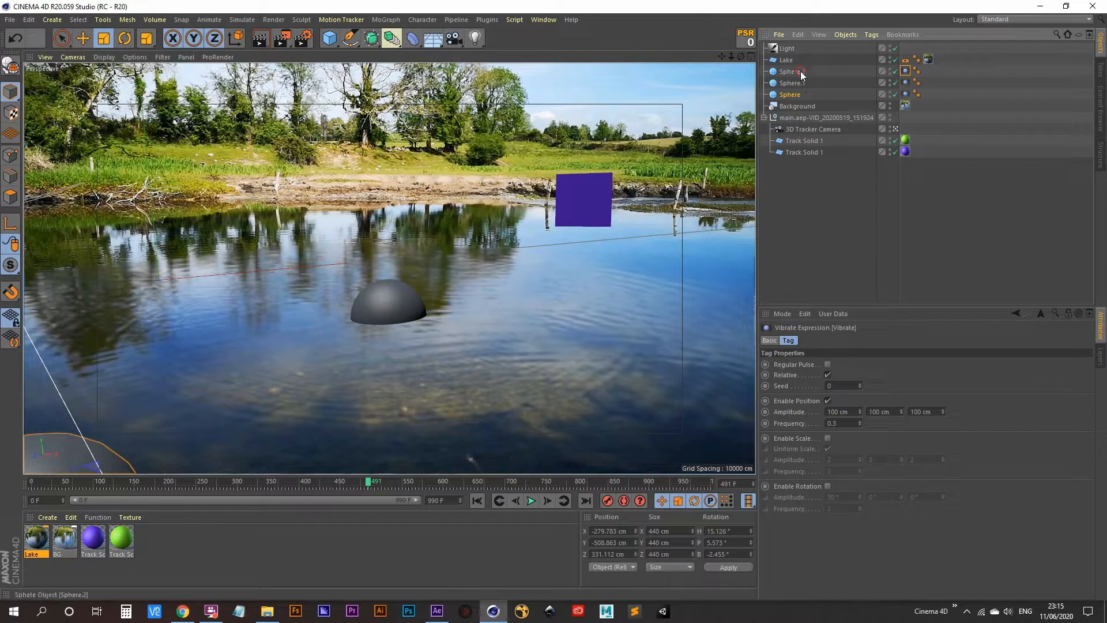
# - Set the Vibrate seed to 1 for Sphere.1 and to 2 for Sphere.2
pyautogui.click(906, 83)
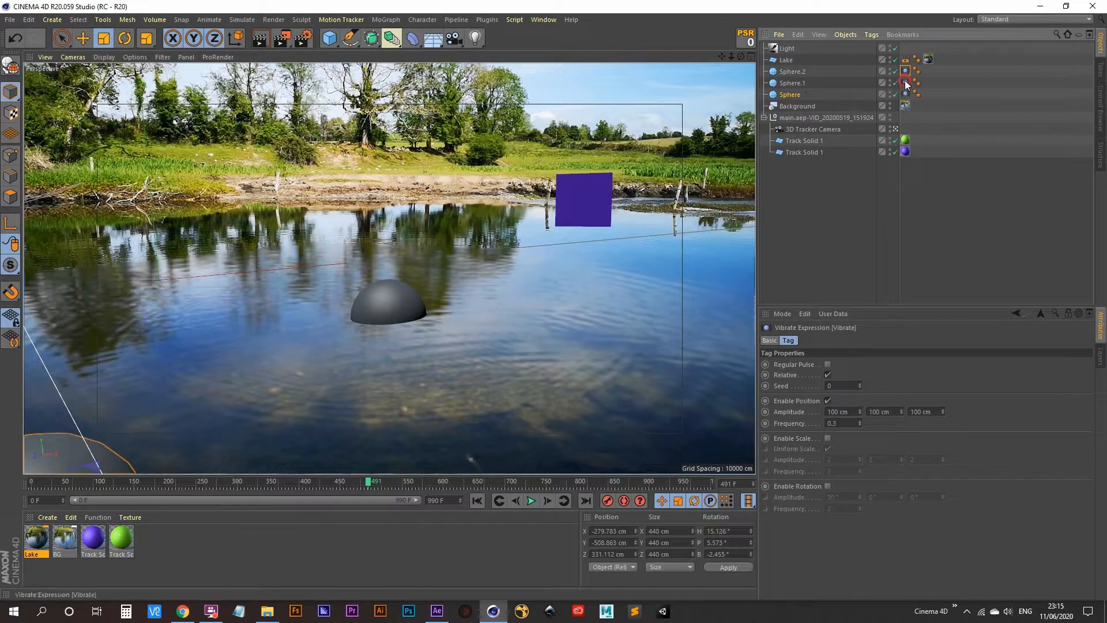
pyautogui.click(859, 384)
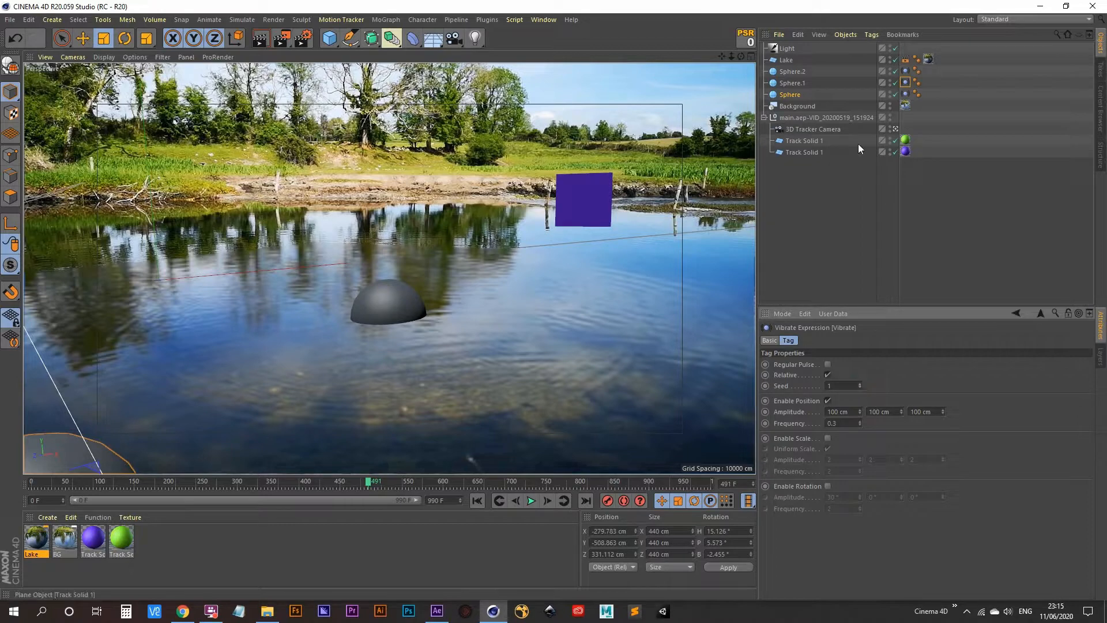
pyautogui.click(905, 71)
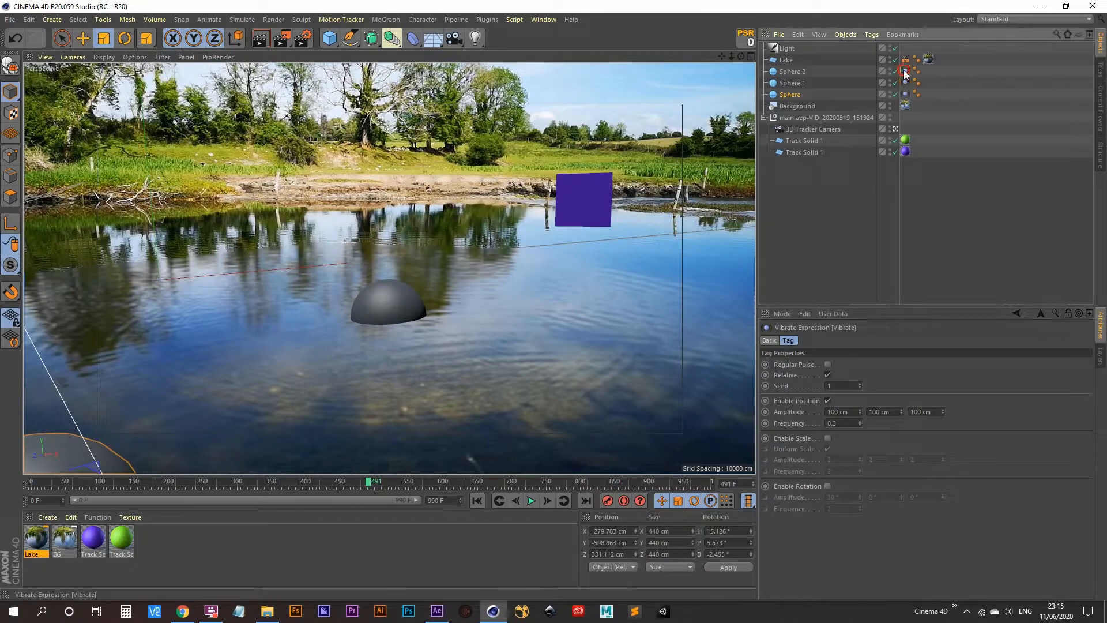
pyautogui.doubleClick(860, 384)
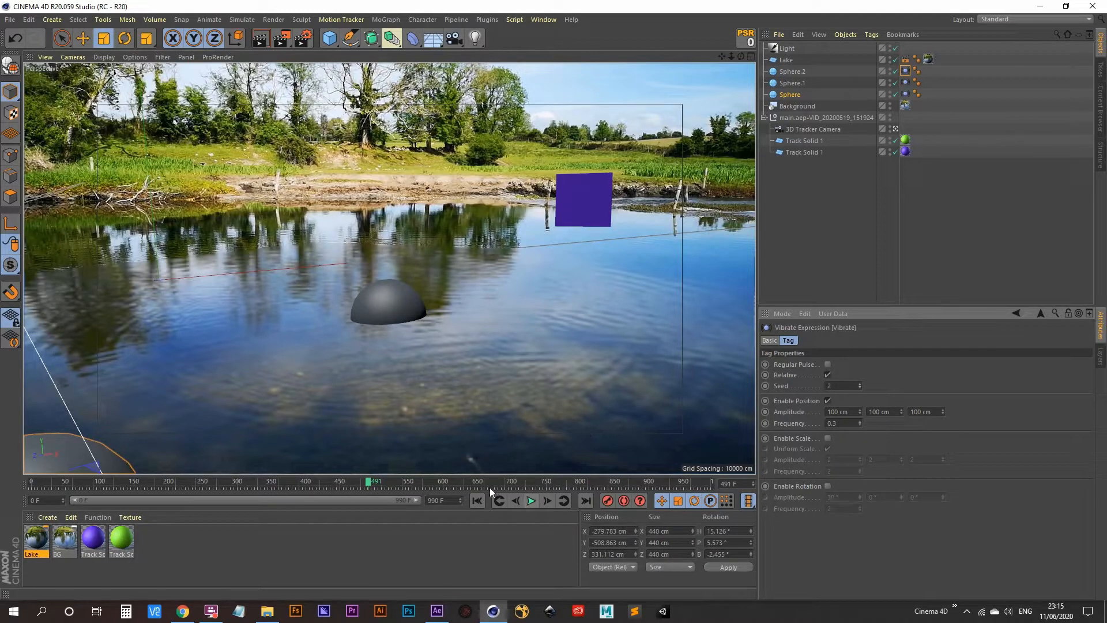
# - Play the animation from the start to check the vibration of all three spheres, and return to frame 0
pyautogui.click(477, 501)
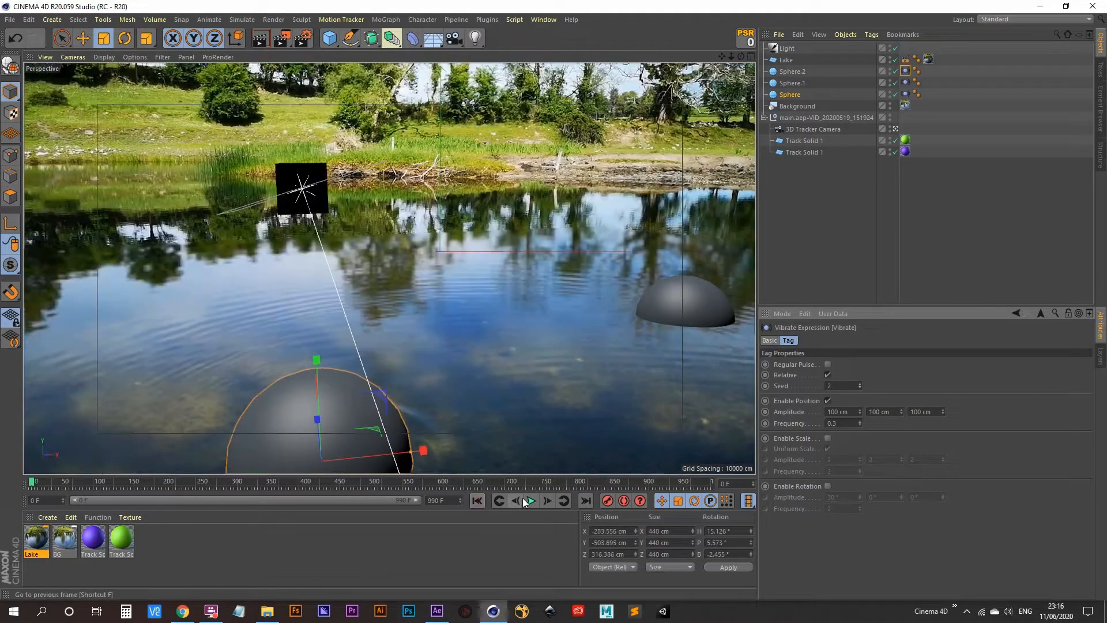
pyautogui.click(531, 500)
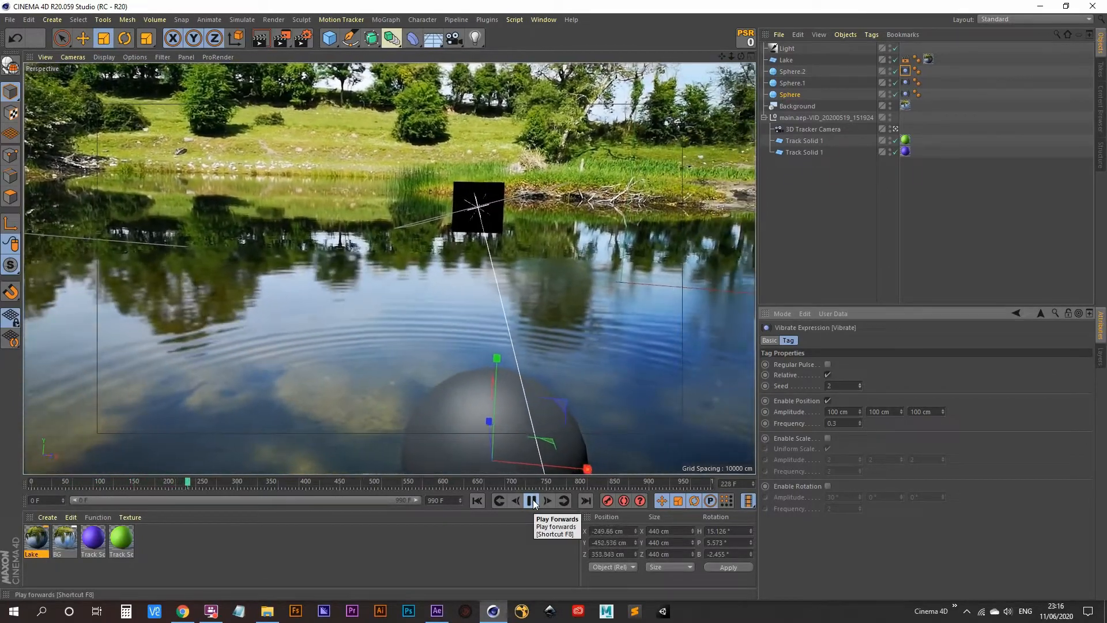
pyautogui.click(375, 484)
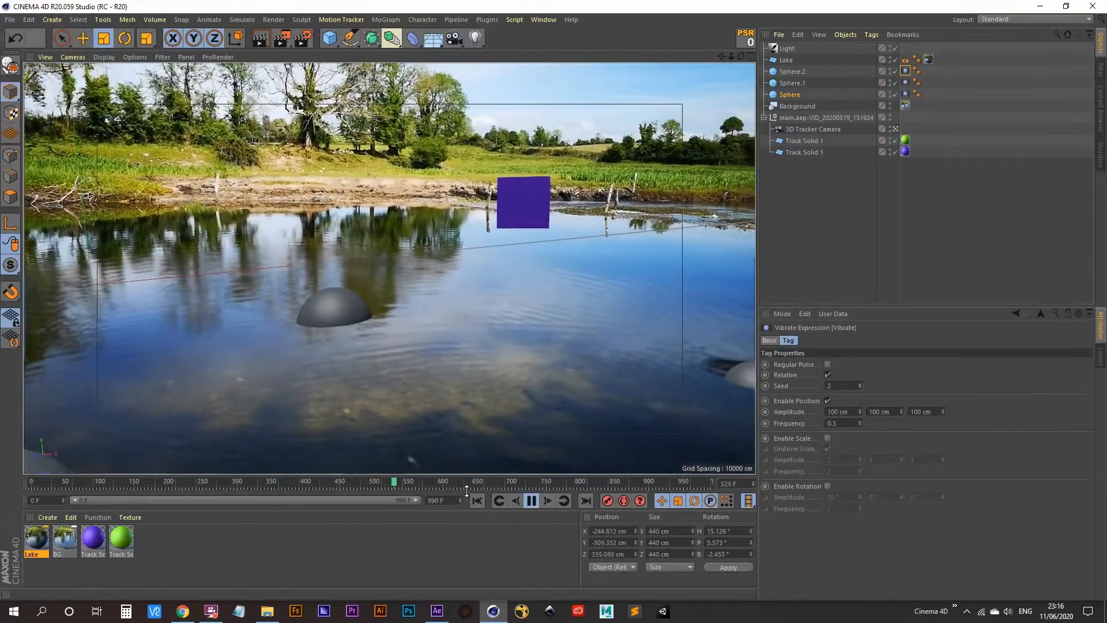
pyautogui.click(532, 501)
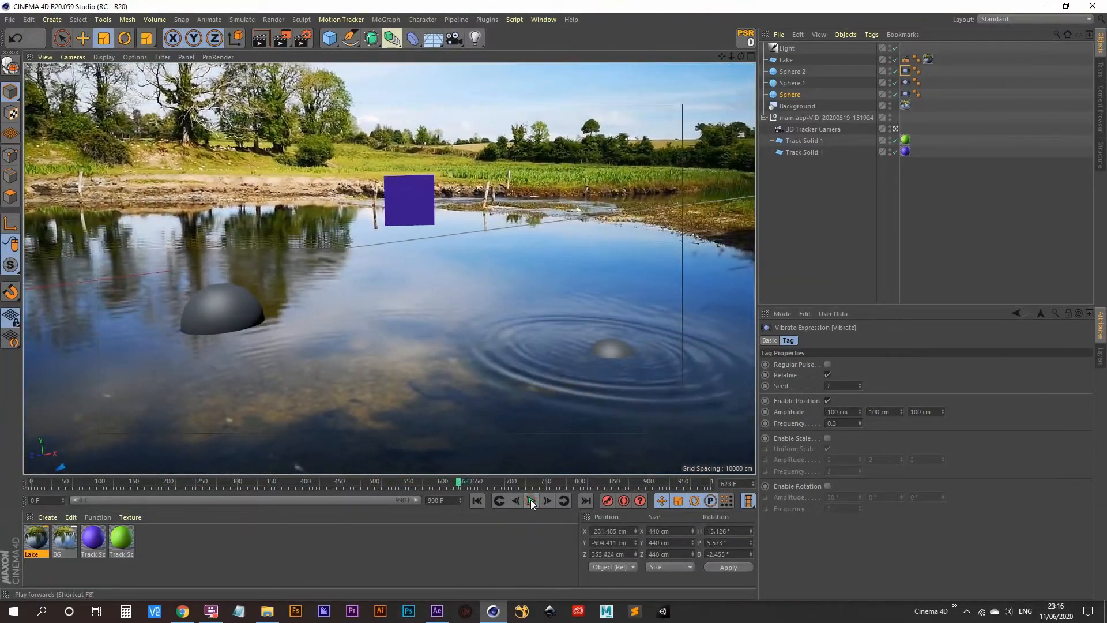
pyautogui.click(477, 500)
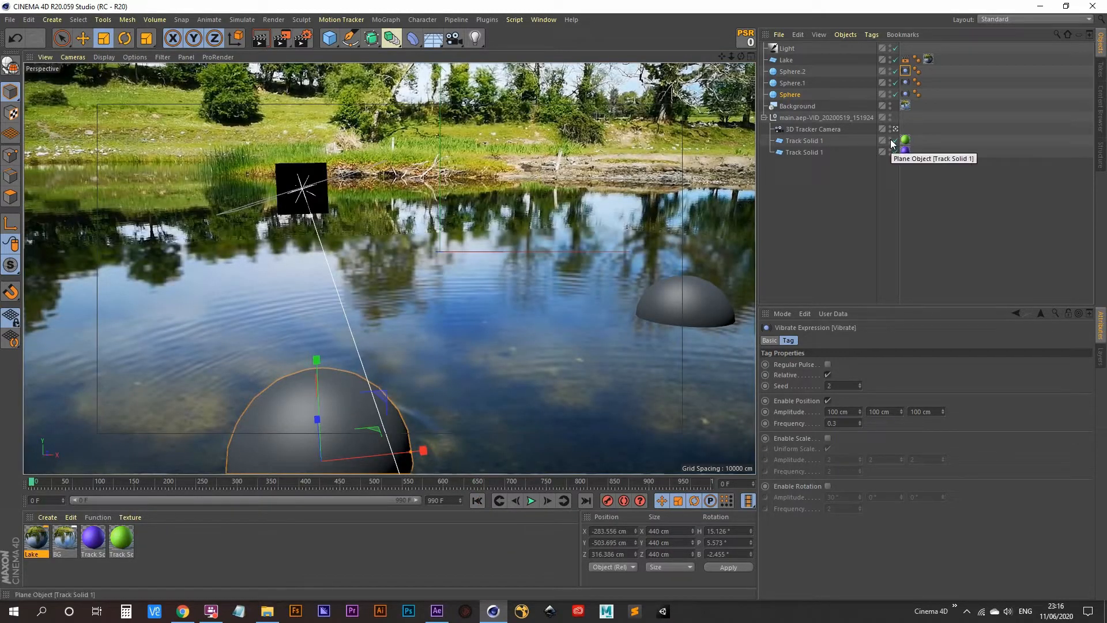
# - Hide both Track Solid 1 planes in the editor and the render
pyautogui.click(865, 143)
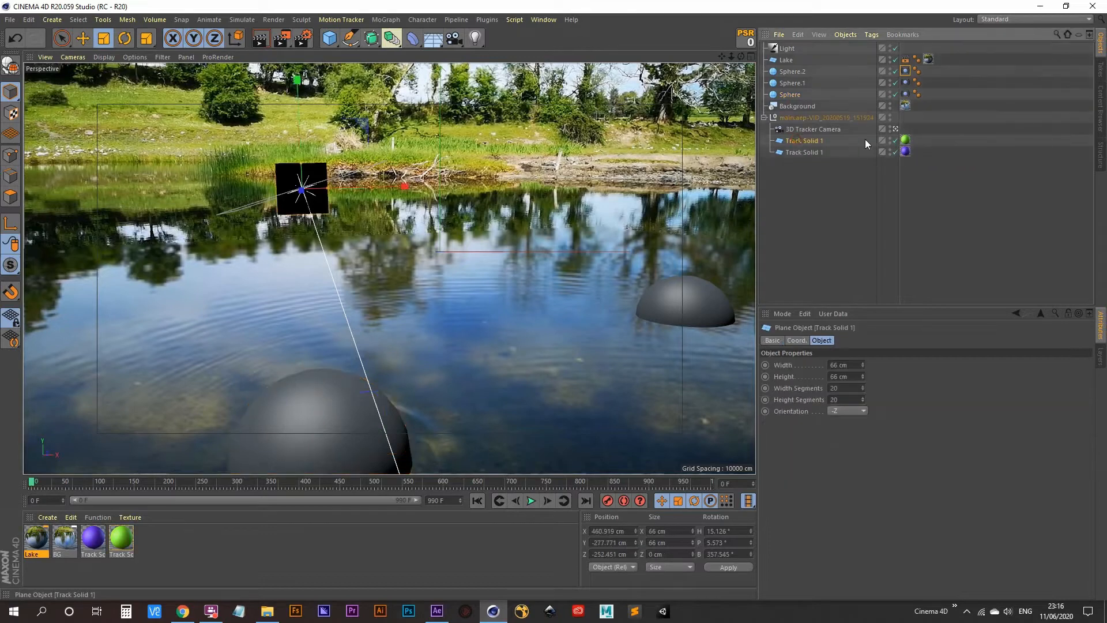
pyautogui.click(889, 141)
pyautogui.click(890, 141)
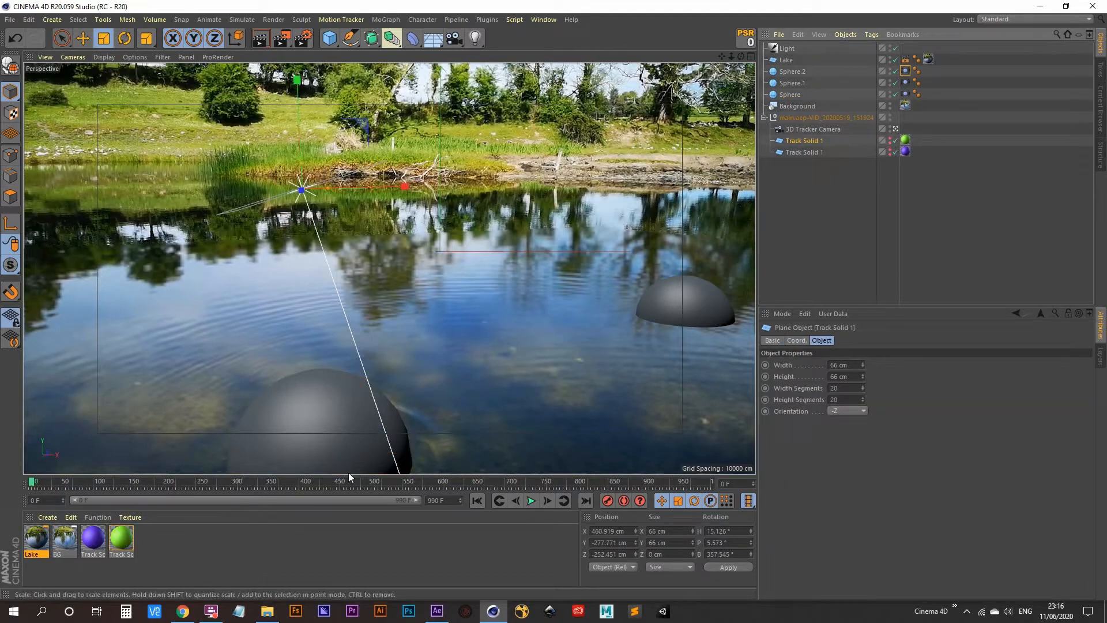
pyautogui.moveTo(32, 479); pyautogui.dragTo(465, 478)
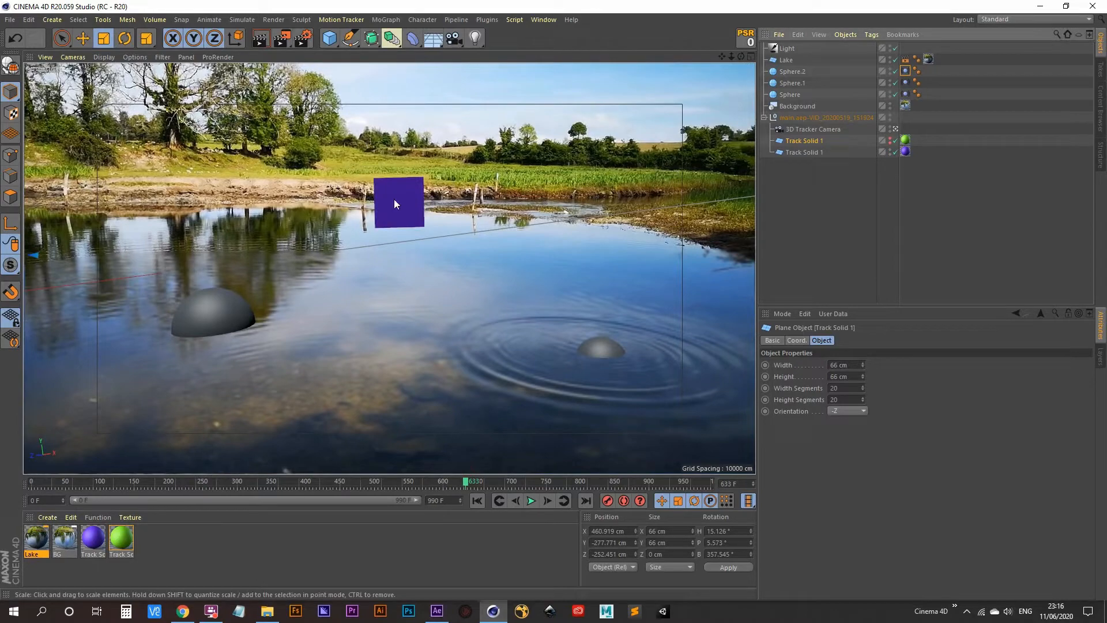
pyautogui.click(890, 150)
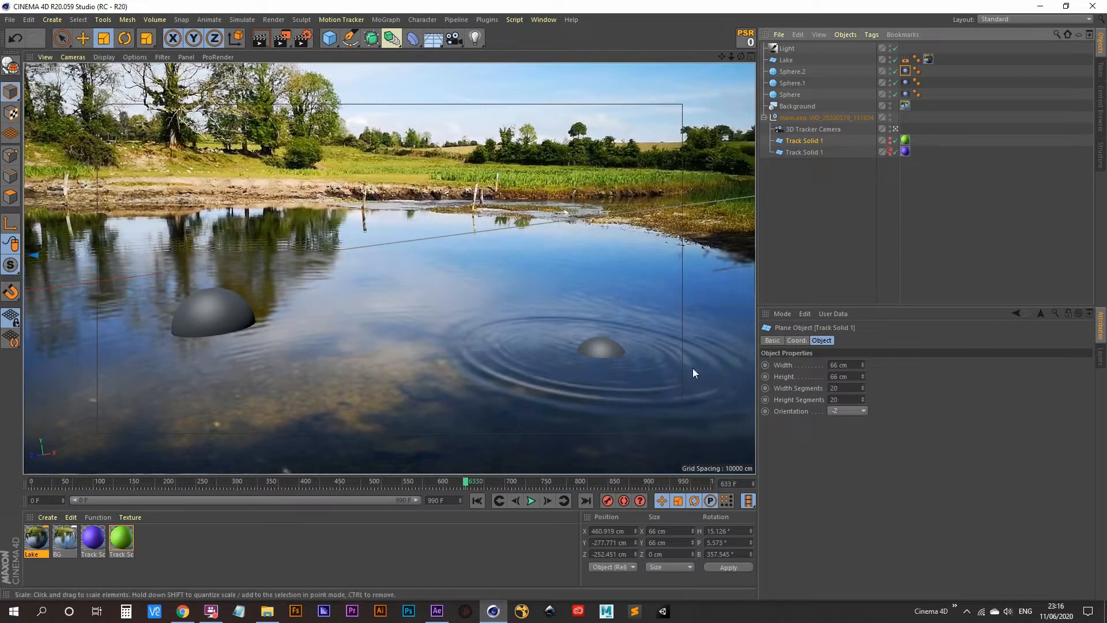
# - Find where the shot should end and set the last frame of the animation to 722
pyautogui.moveTo(468, 483); pyautogui.dragTo(527, 482)
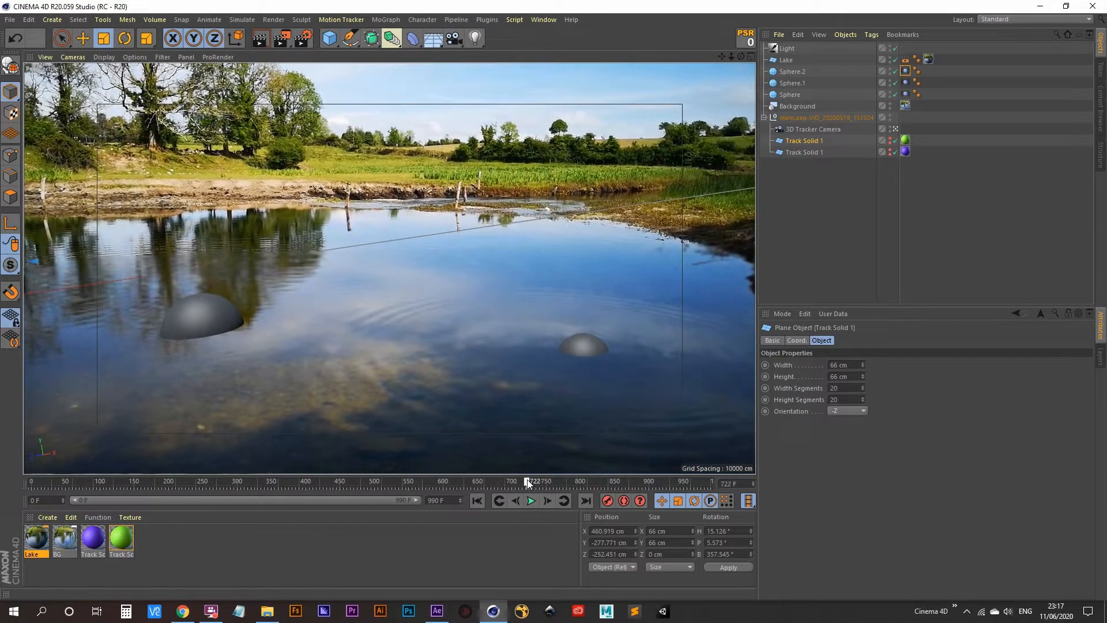
pyautogui.doubleClick(450, 501)
pyautogui.write('722')
pyautogui.press('Return')
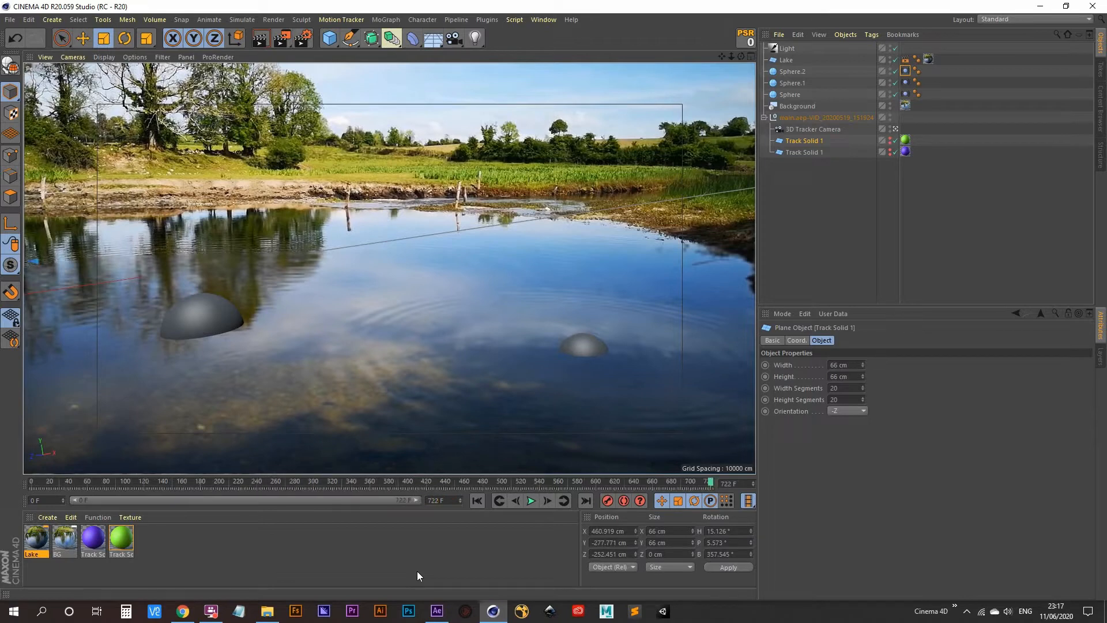
# - Find the frame where the large foreground sphere should start rising and record its keyframe at frame 28
pyautogui.click(531, 502)
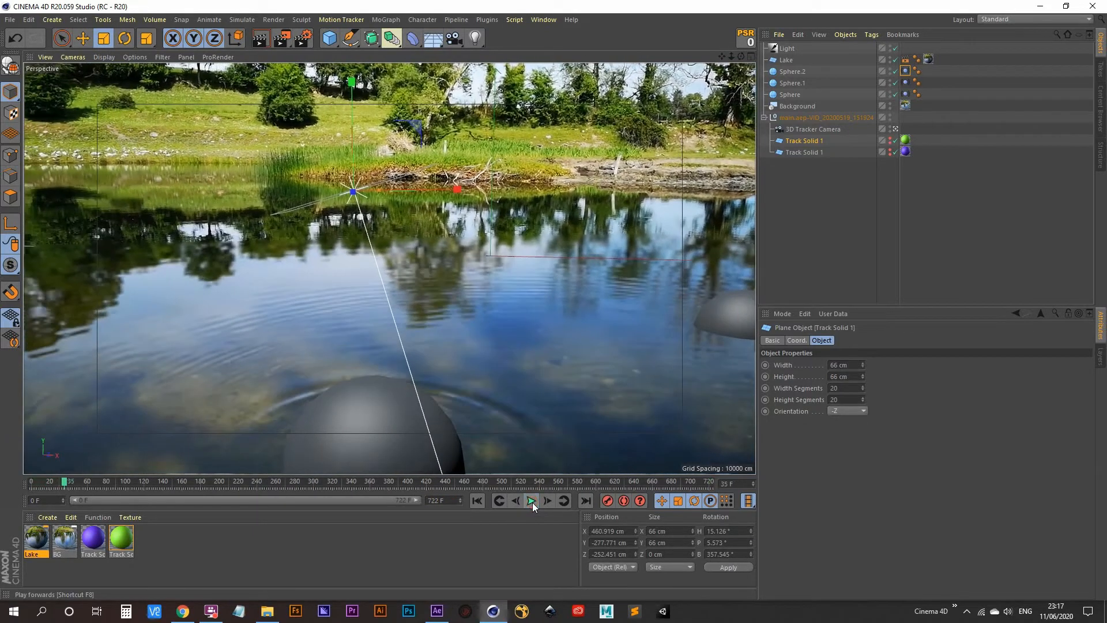
pyautogui.click(531, 502)
pyautogui.moveTo(63, 486); pyautogui.dragTo(32, 484)
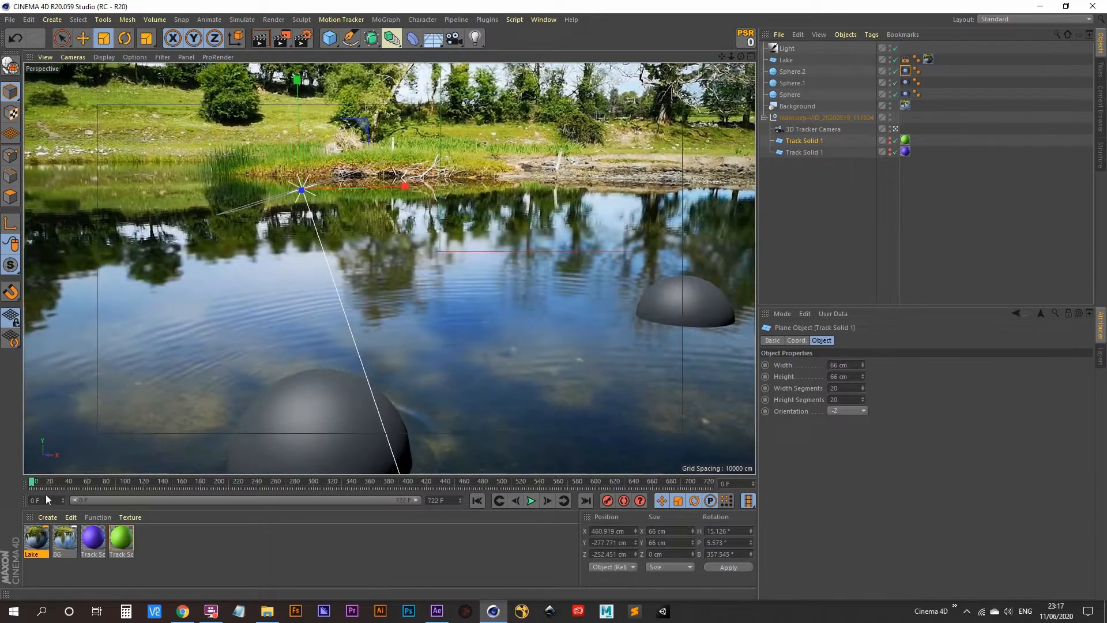
pyautogui.click(532, 502)
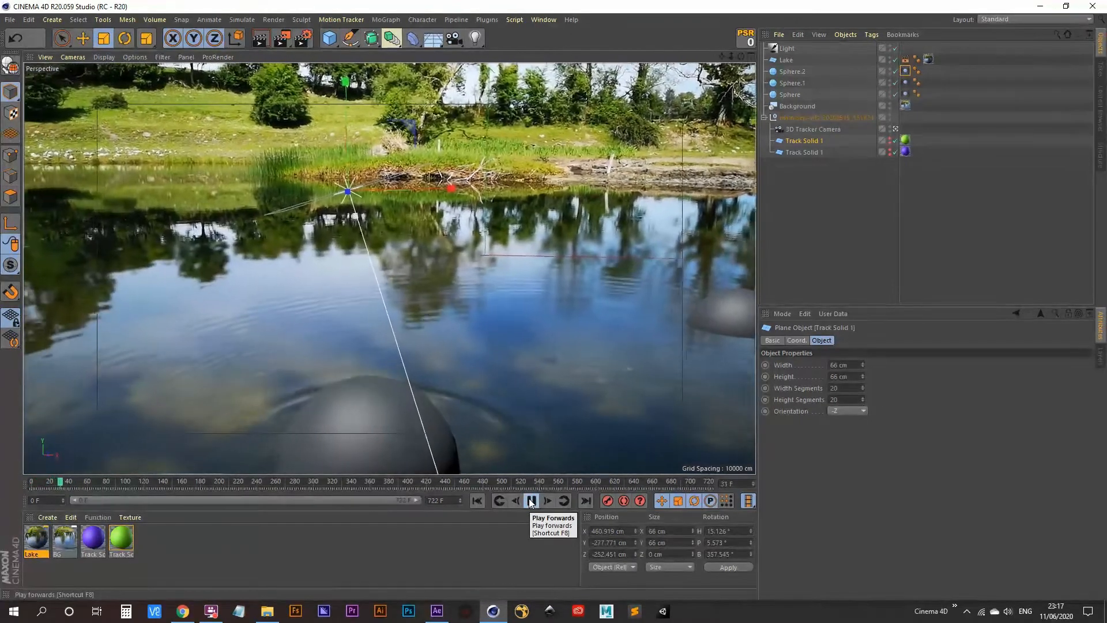
pyautogui.click(532, 501)
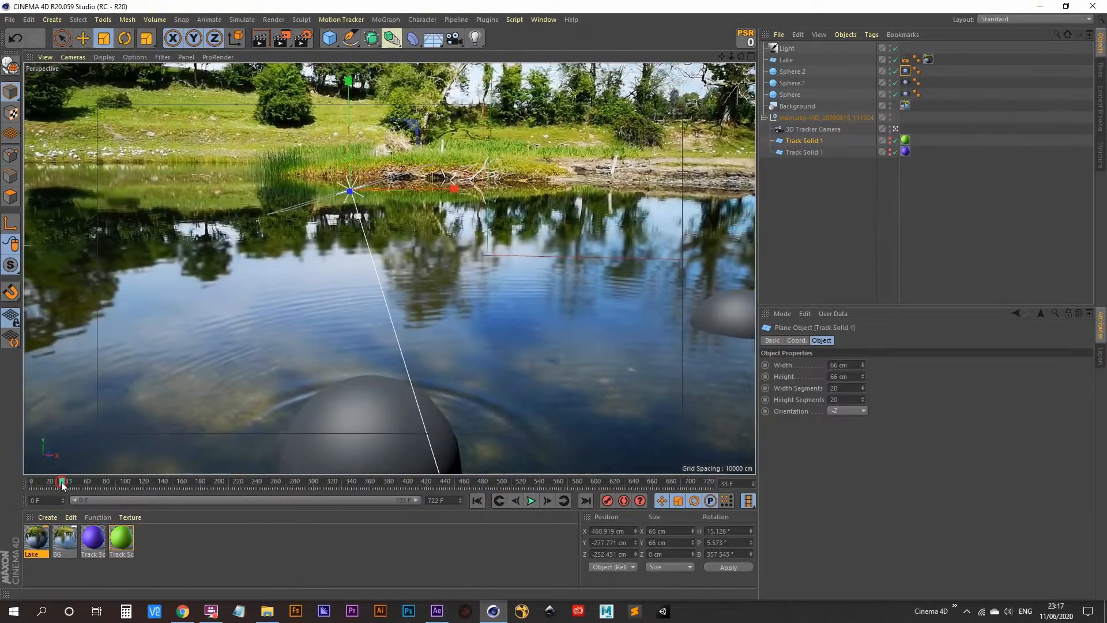
pyautogui.click(57, 483)
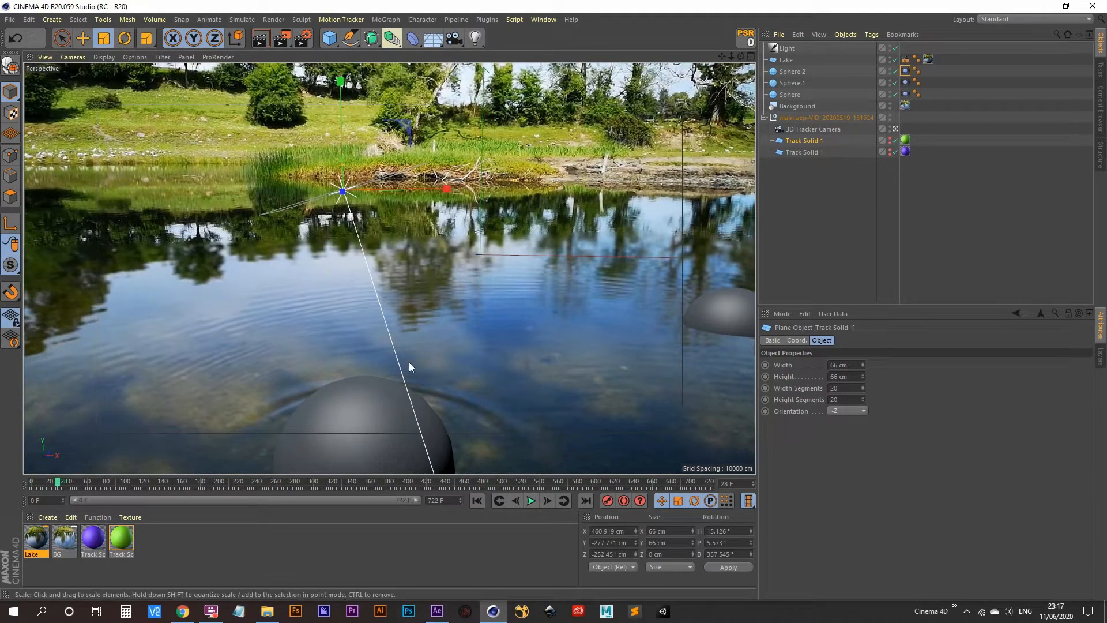
pyautogui.click(353, 410)
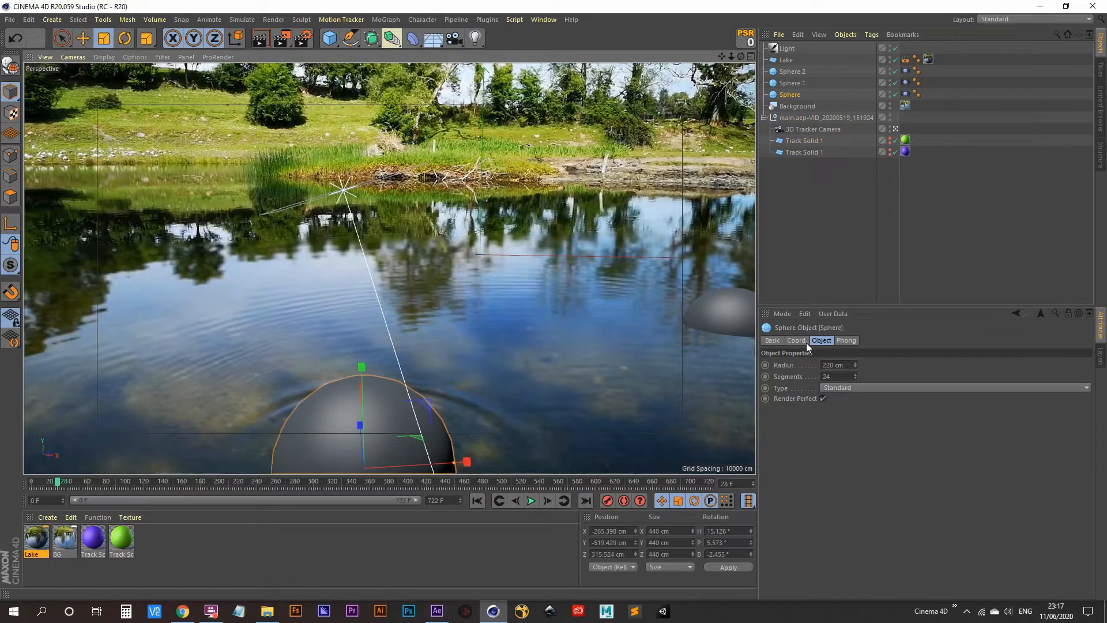
pyautogui.click(608, 504)
# - Advance the animation to frame 130 and move the foreground sphere up above the water to about Y -111 cm
pyautogui.click(531, 502)
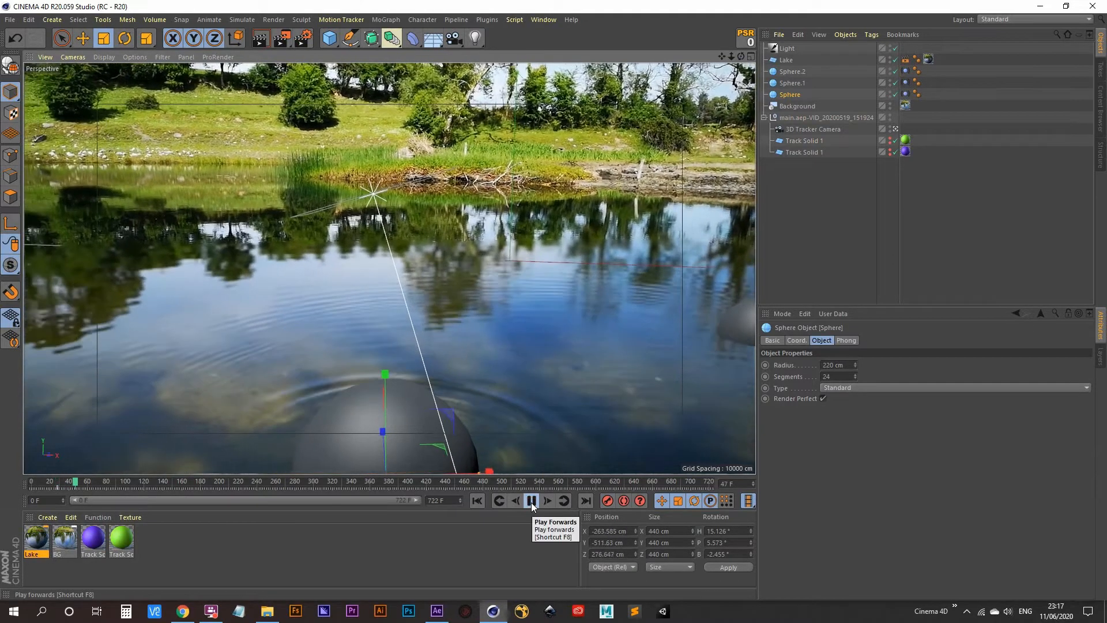
pyautogui.click(531, 502)
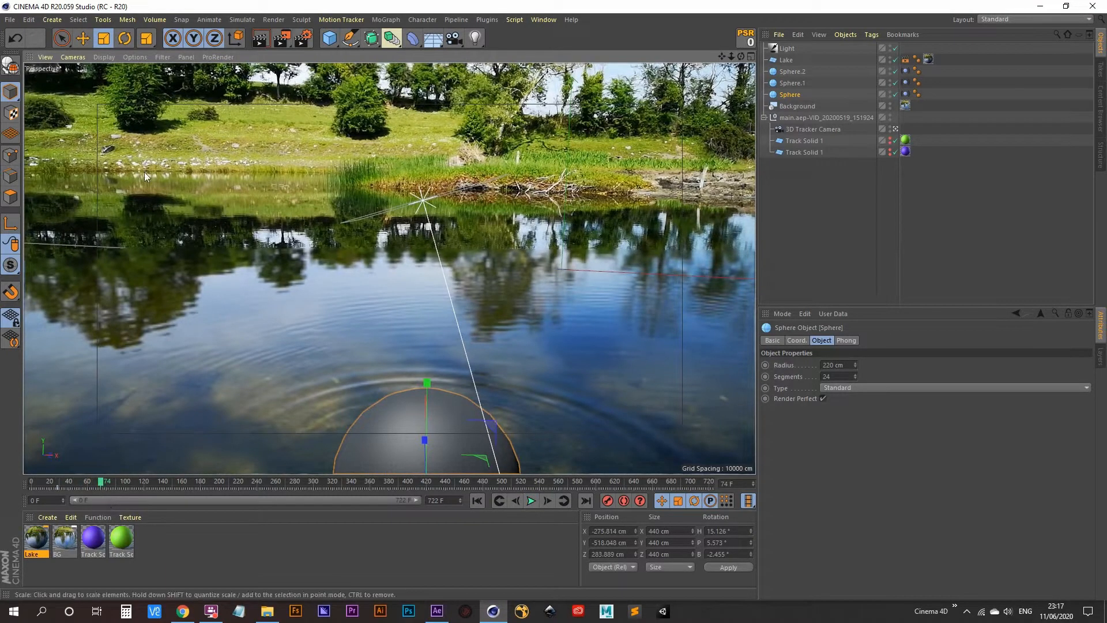
pyautogui.click(529, 502)
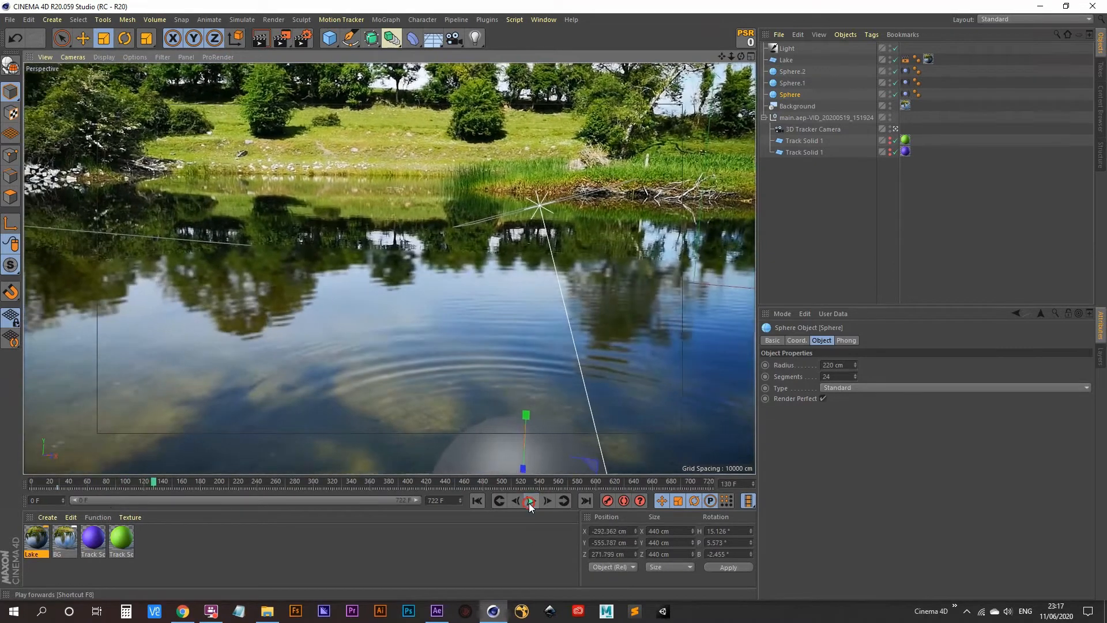
pyautogui.click(530, 502)
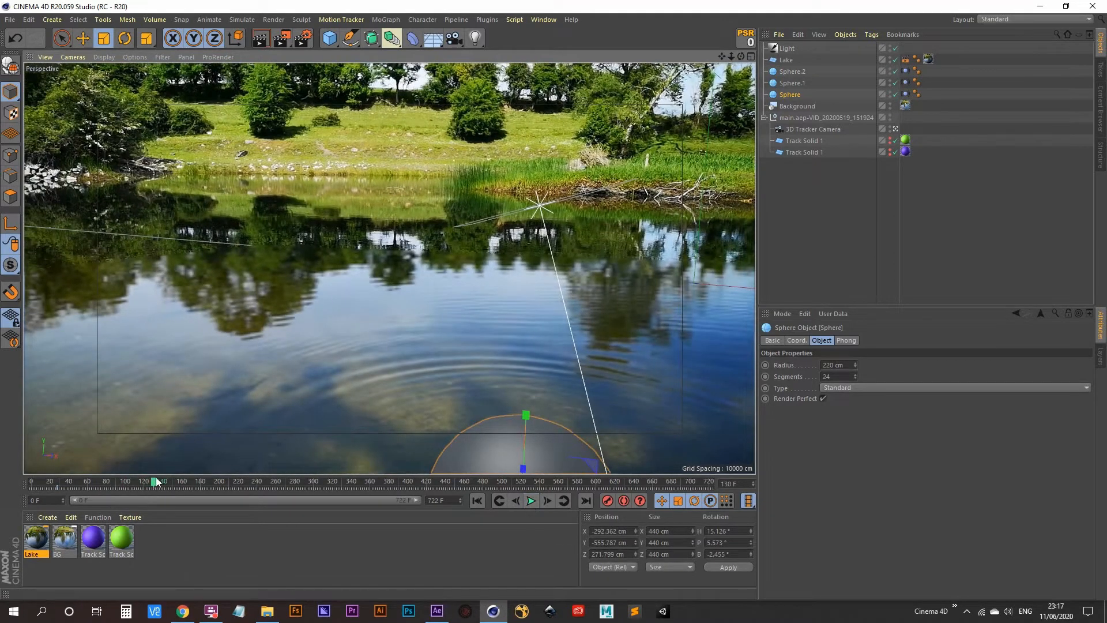
pyautogui.click(83, 38)
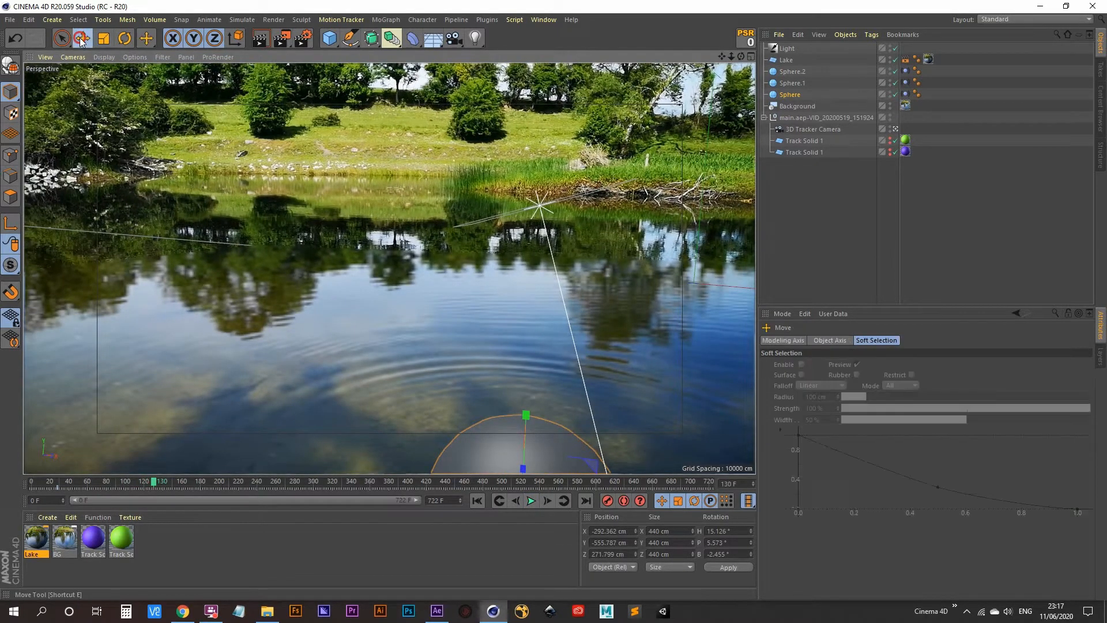
pyautogui.moveTo(528, 419); pyautogui.dragTo(527, 219)
# - Select the Y position in the raised sphere's coordinates and record a keyframe for it at frame 130
pyautogui.click(791, 96)
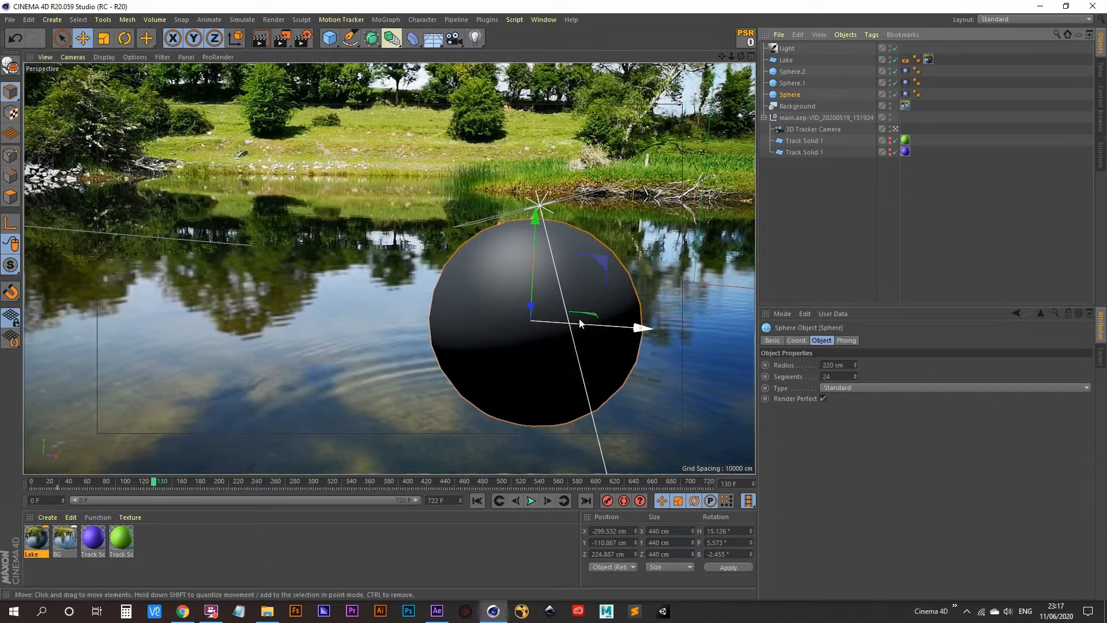
pyautogui.click(797, 340)
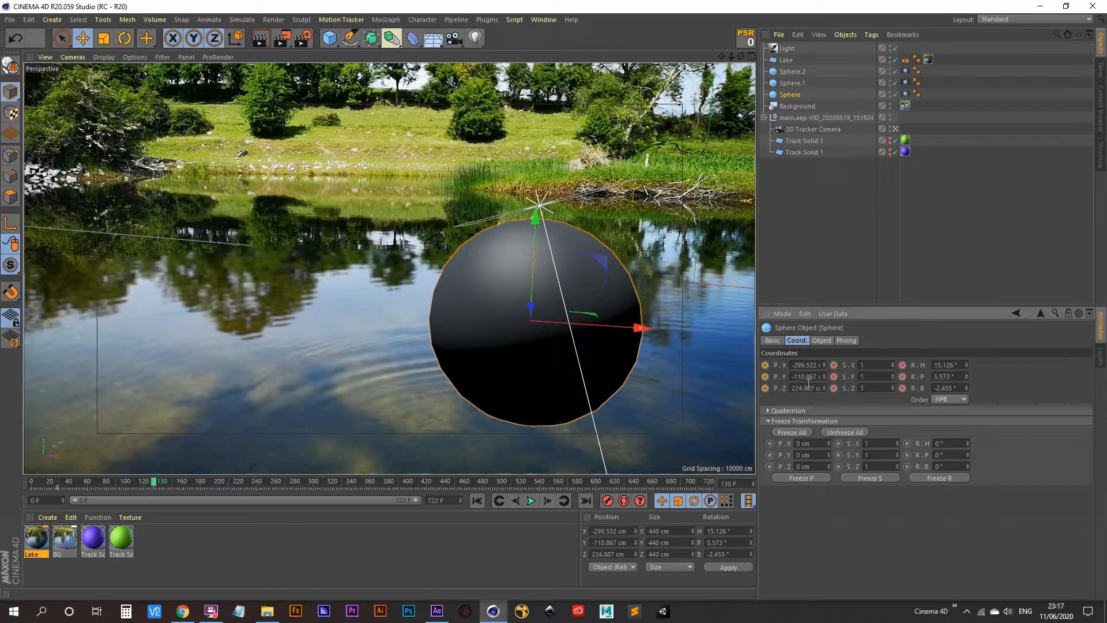
pyautogui.moveTo(820, 376); pyautogui.dragTo(798, 380)
pyautogui.click(607, 501)
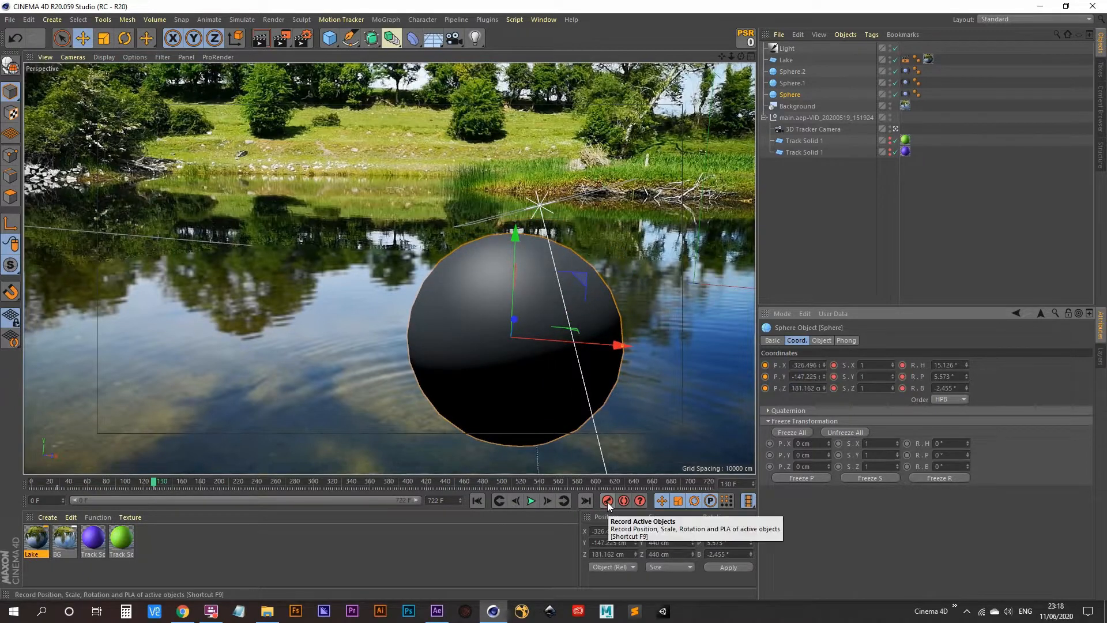
# - Play the animation from the start to check how the foreground sphere rises out of the lake
pyautogui.click(479, 501)
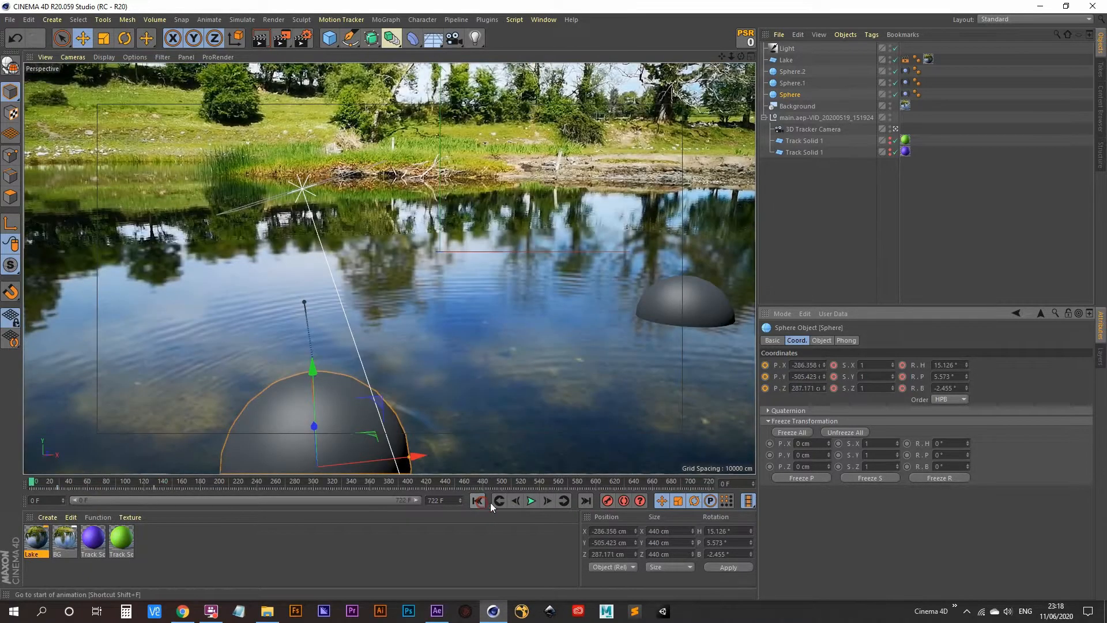
pyautogui.click(531, 501)
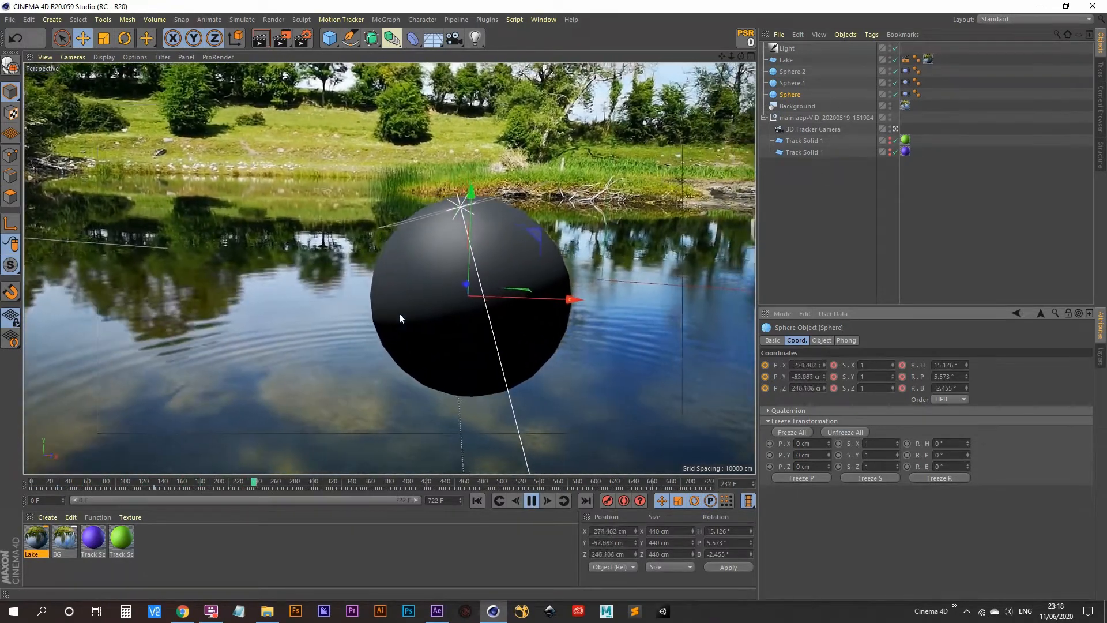
pyautogui.click(531, 500)
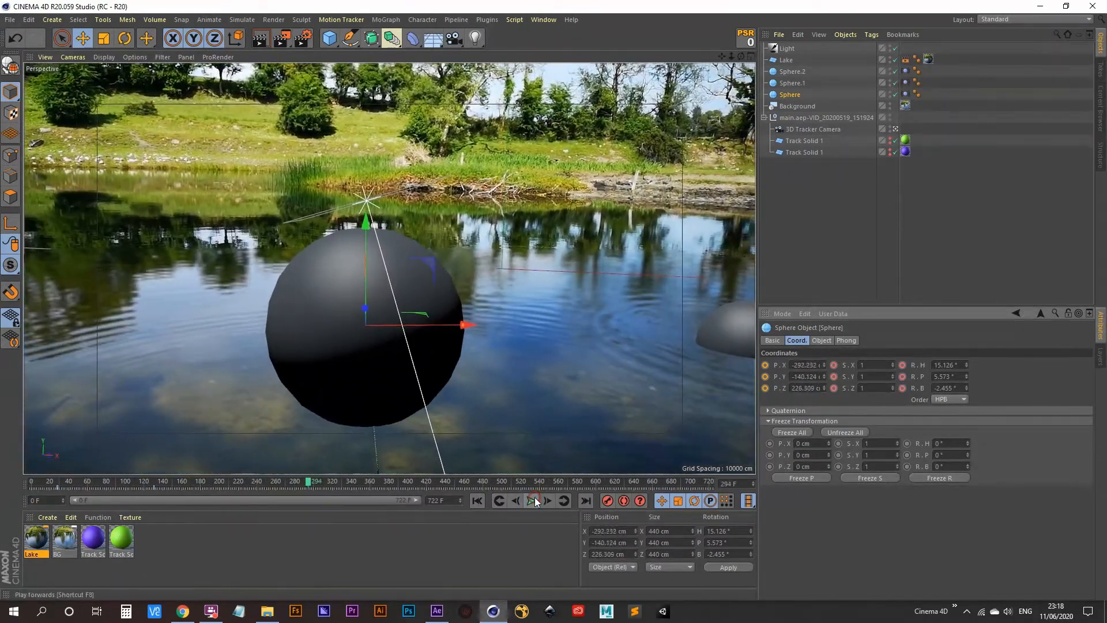
# - Record a starting keyframe for Sphere.1 at frame 257
pyautogui.click(742, 332)
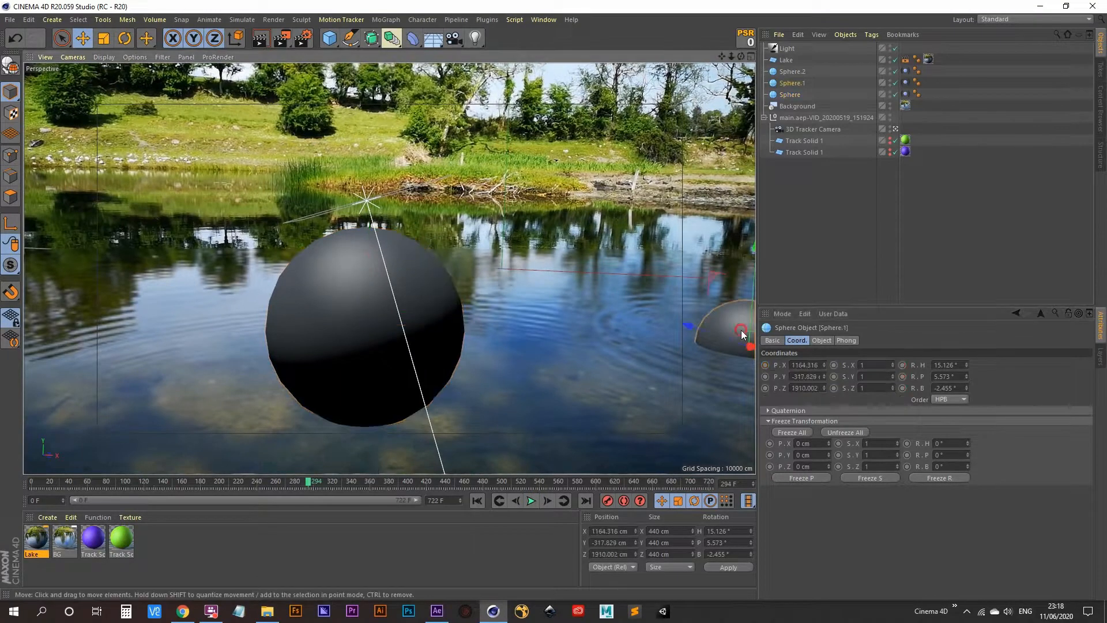
pyautogui.moveTo(309, 483); pyautogui.dragTo(273, 491)
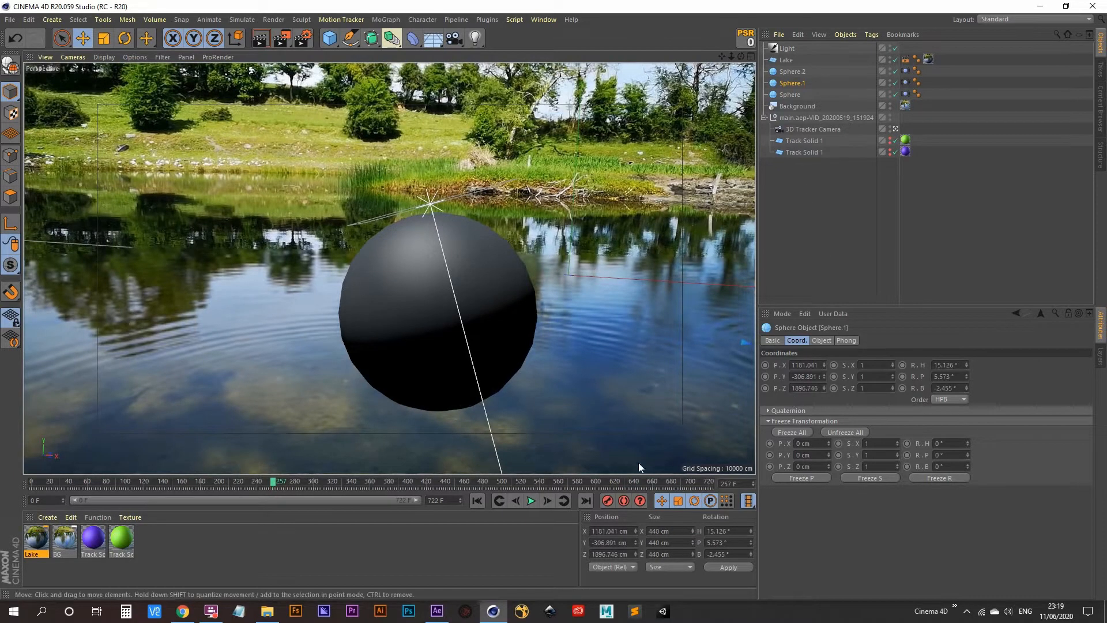
pyautogui.click(605, 501)
# - Advance to frame 291, raise Sphere.1 to a Y position of 235.128 cm and record a keyframe
pyautogui.click(531, 501)
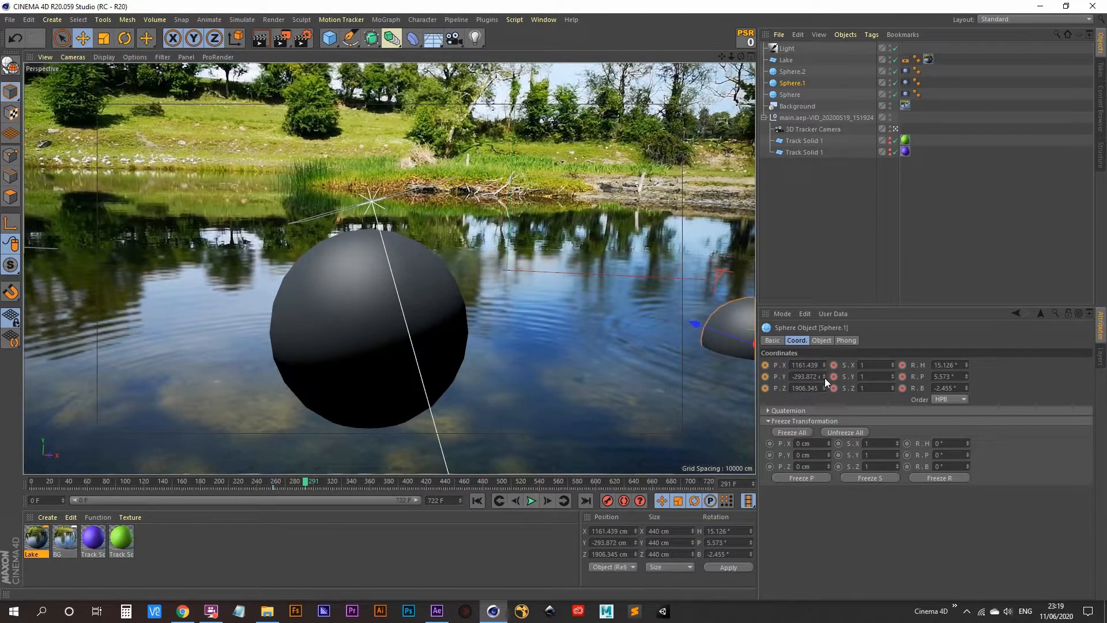
pyautogui.moveTo(825, 379); pyautogui.dragTo(825, 323)
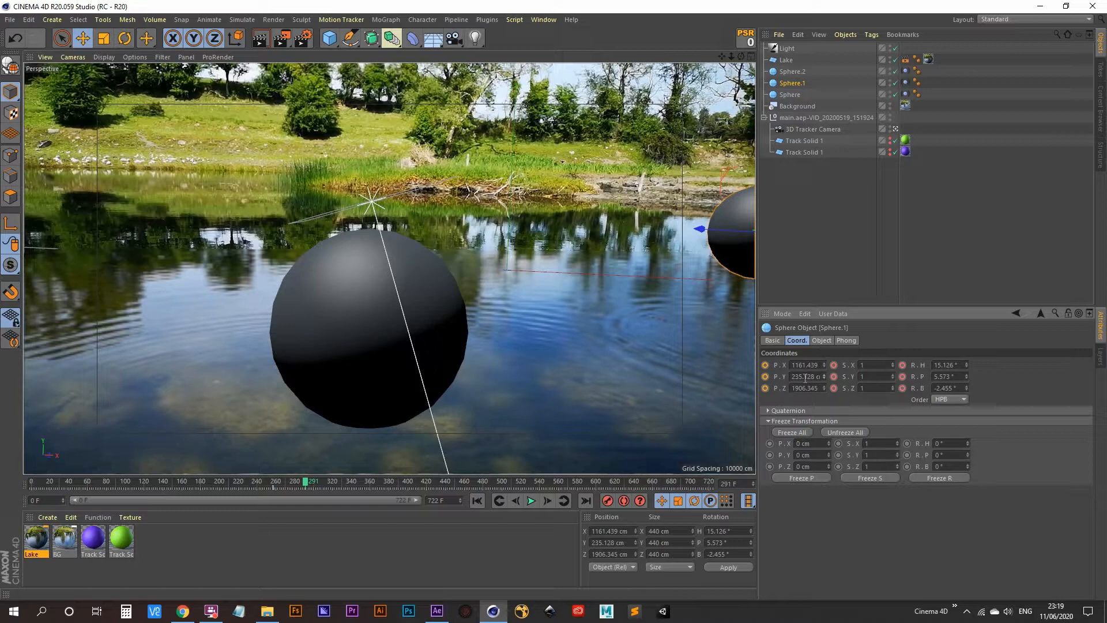
pyautogui.moveTo(814, 376); pyautogui.dragTo(792, 383)
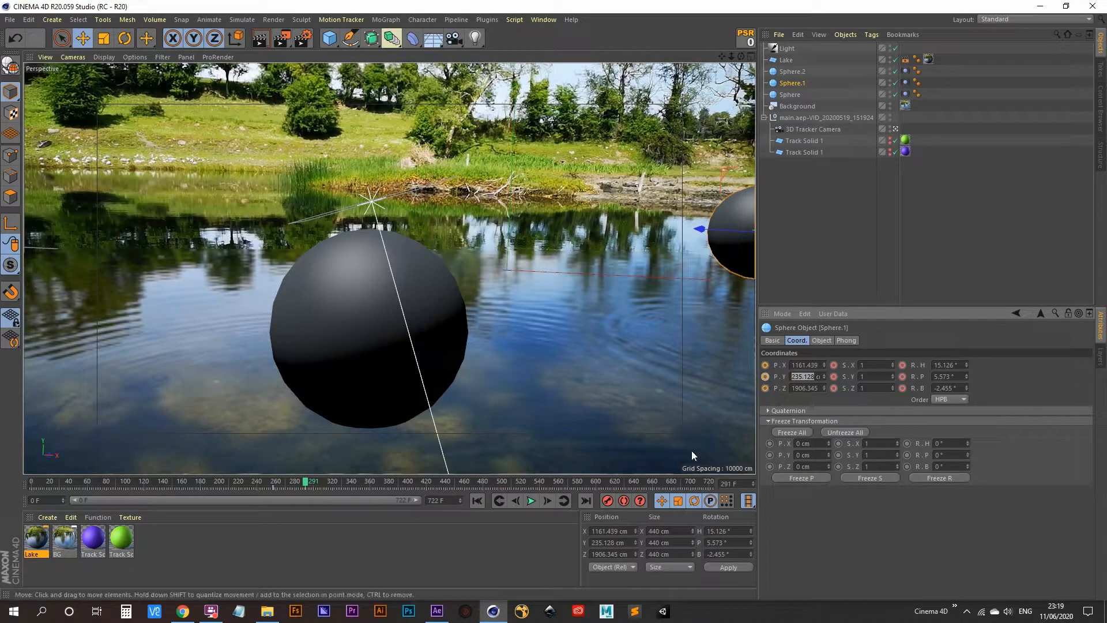
pyautogui.click(607, 502)
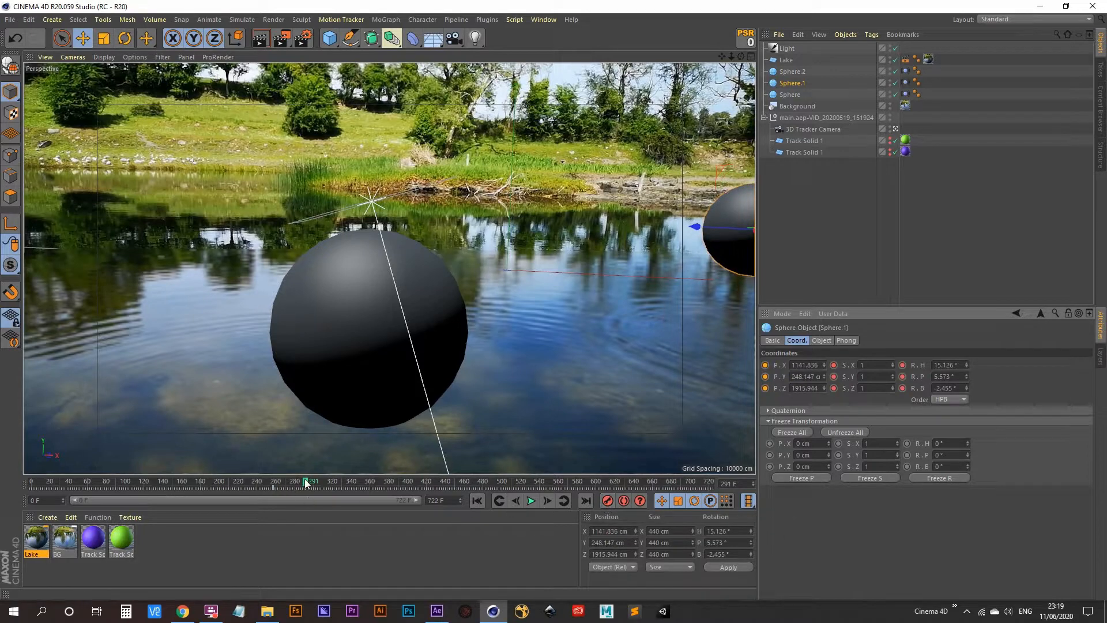
# - Rewind to before Sphere.1's rise and play the animation through to frame 567 to check the movement
pyautogui.moveTo(305, 483); pyautogui.dragTo(266, 483)
pyautogui.click(532, 501)
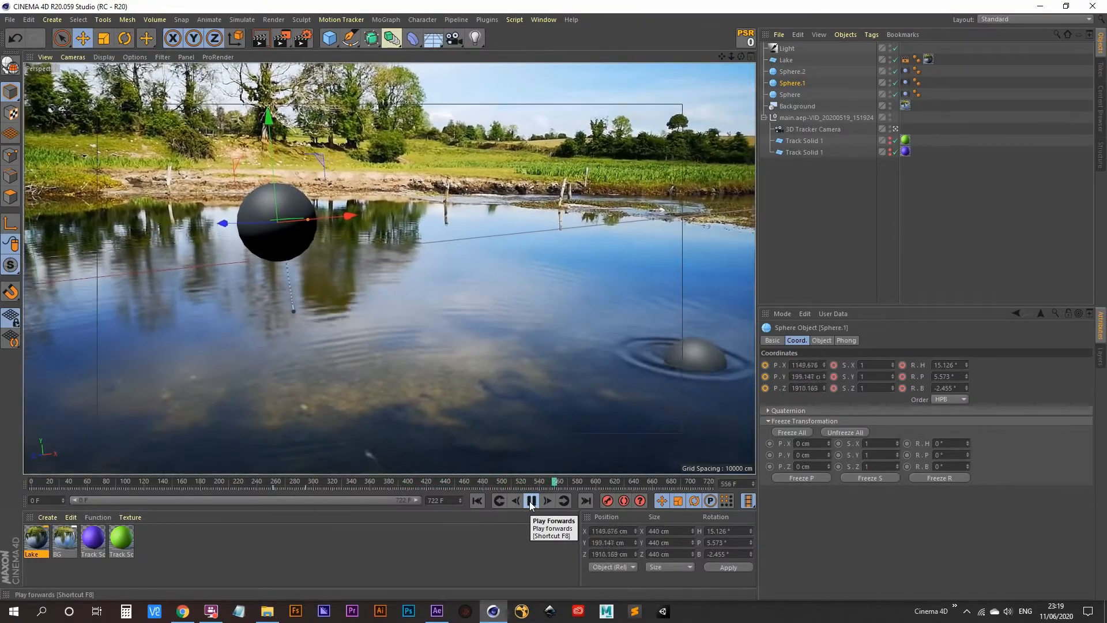
pyautogui.click(531, 501)
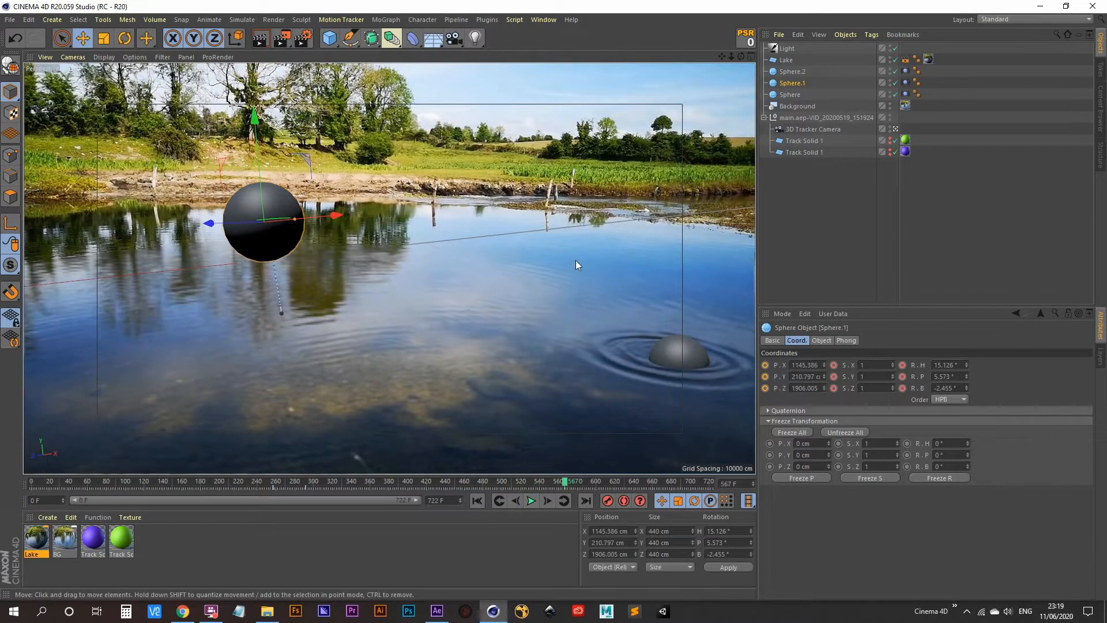
# - Start an interactive render region and fit it around the small sphere and its ripples
pyautogui.click(282, 38)
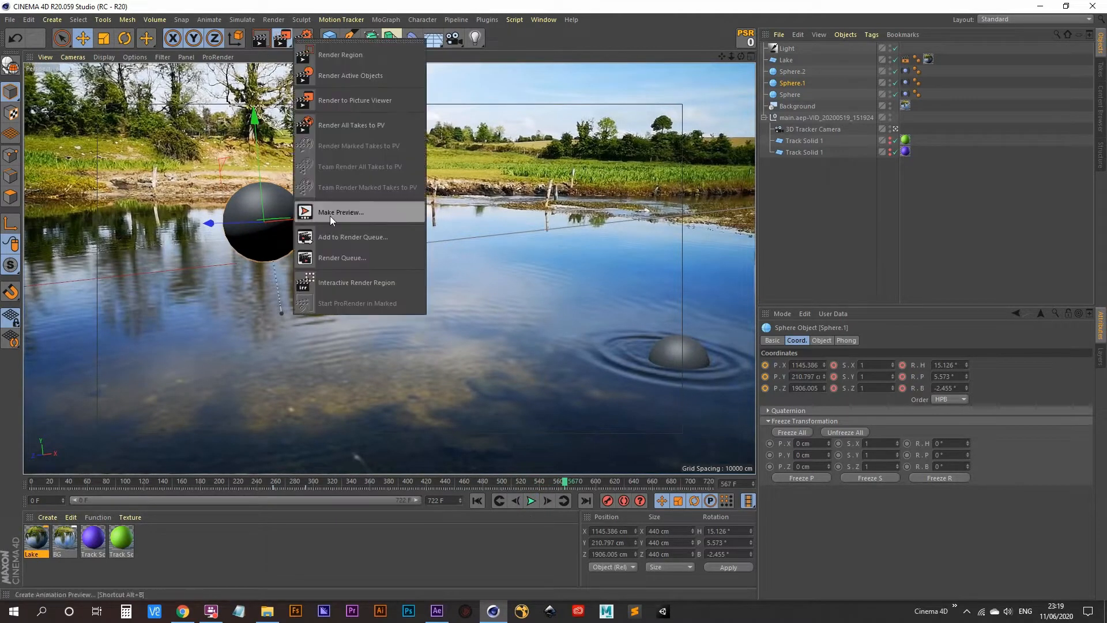
pyautogui.click(360, 281)
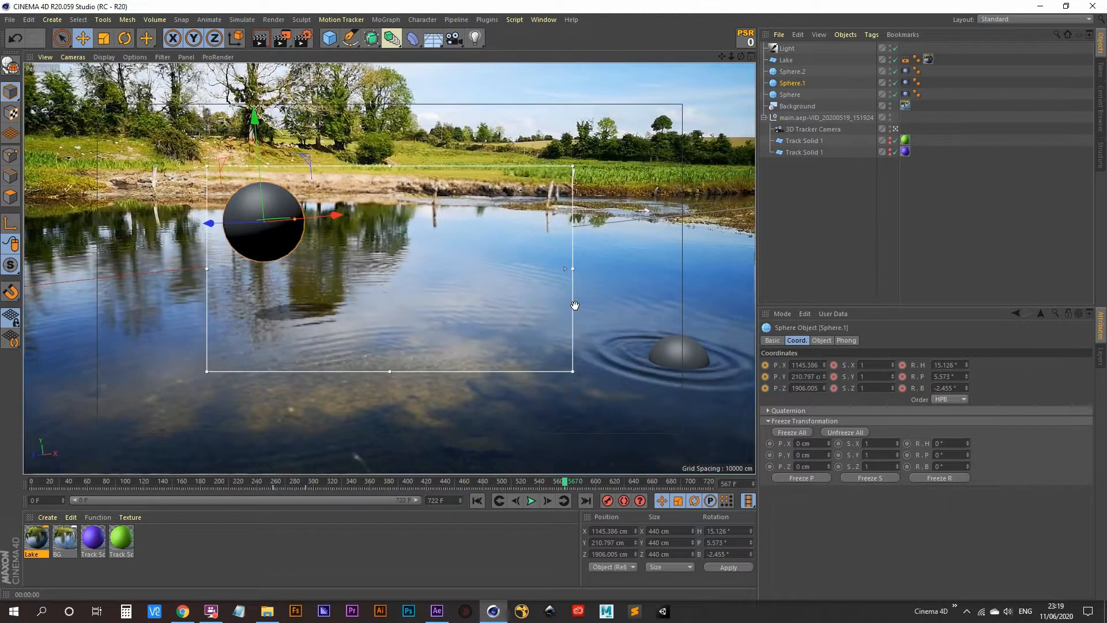
pyautogui.moveTo(575, 306); pyautogui.dragTo(774, 392)
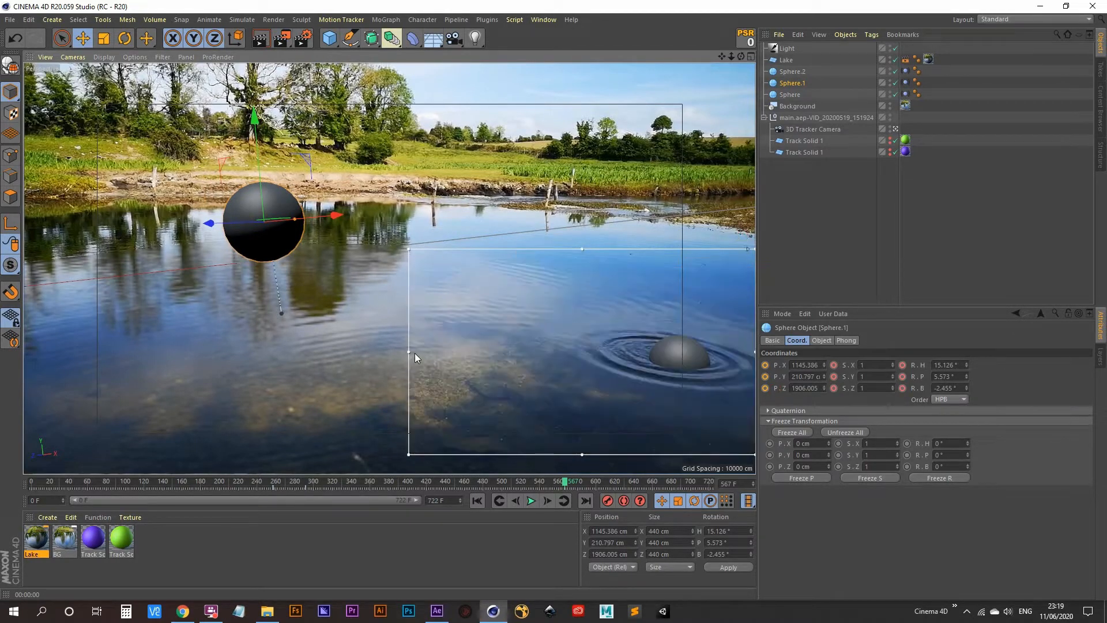
pyautogui.moveTo(410, 351); pyautogui.dragTo(502, 348)
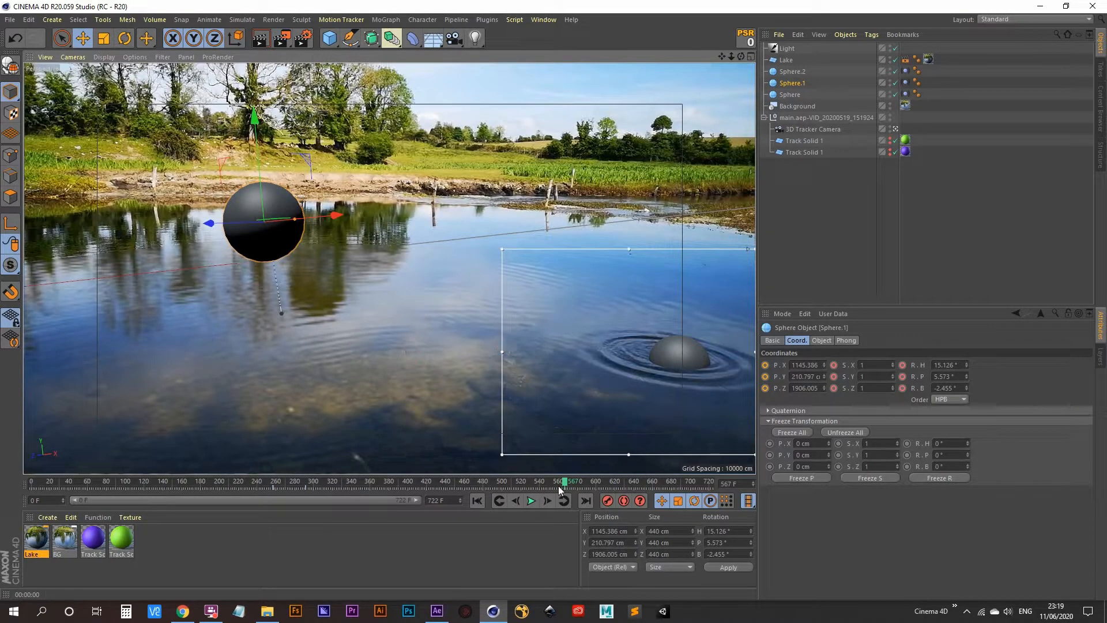
# - Reposition Sphere.2 over its ripples at about X 1878 cm and Z 107 cm, and play the animation to check its placement
pyautogui.click(683, 356)
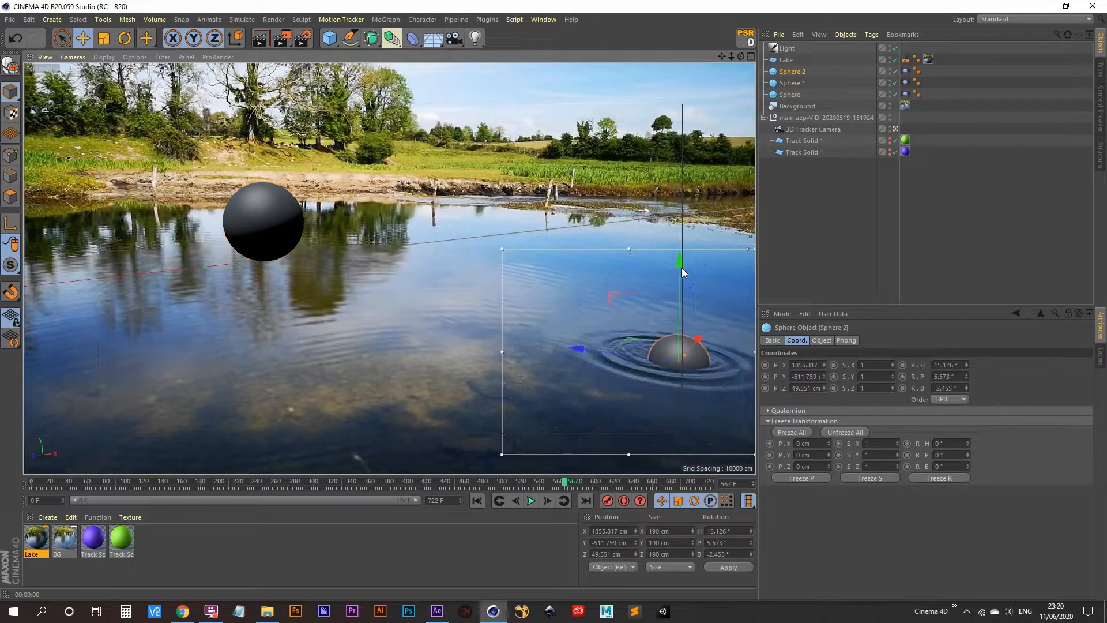
pyautogui.moveTo(680, 264); pyautogui.dragTo(667, 186)
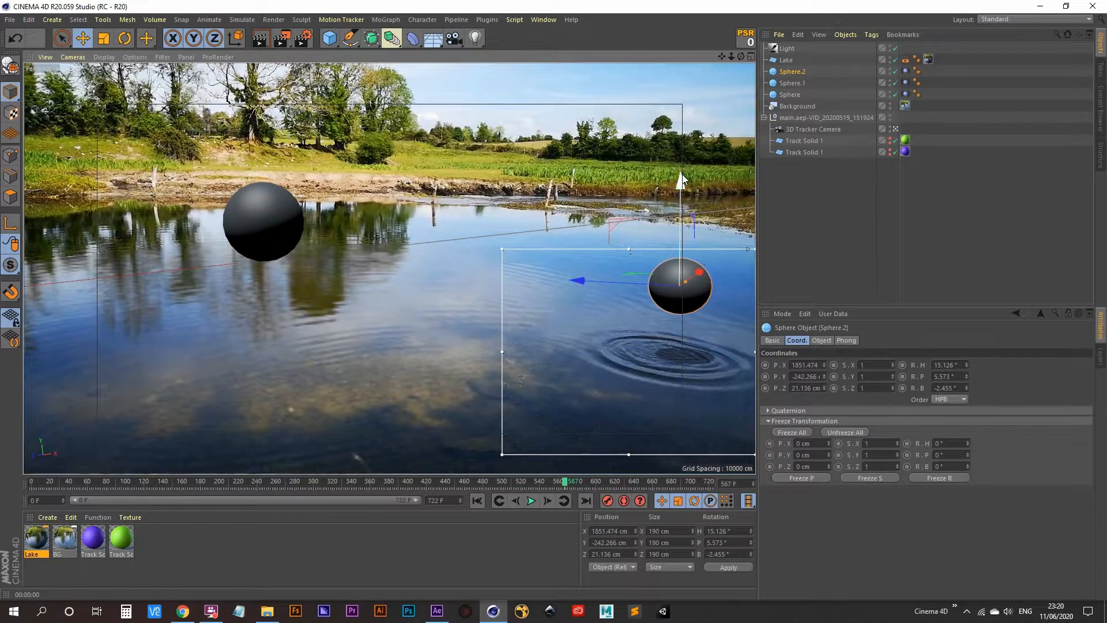
pyautogui.moveTo(682, 177); pyautogui.dragTo(681, 255)
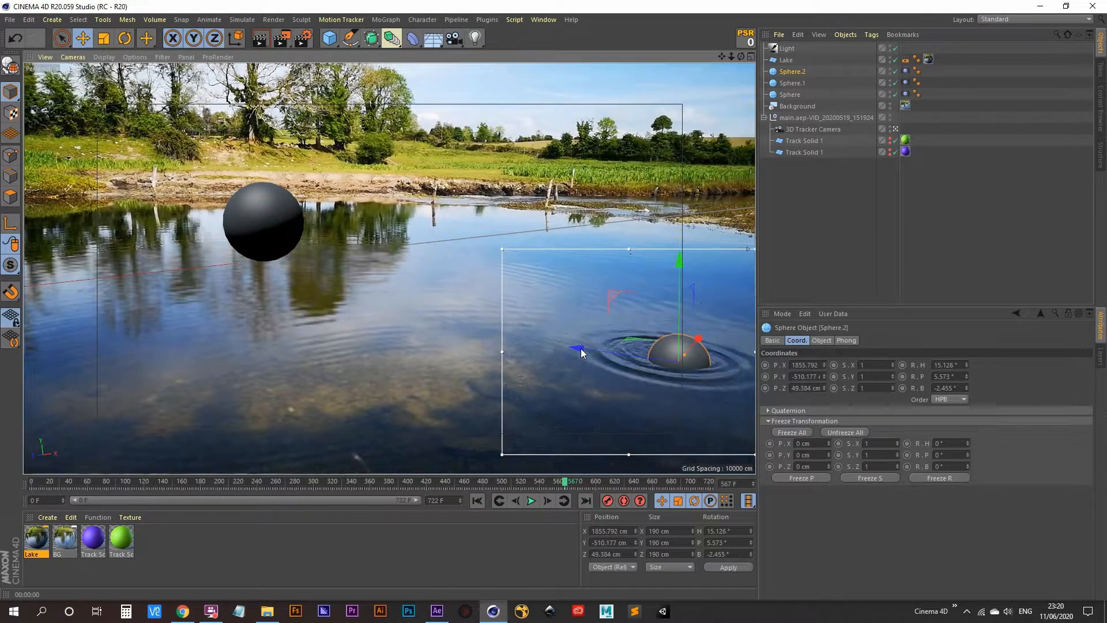
pyautogui.moveTo(581, 351); pyautogui.dragTo(564, 348)
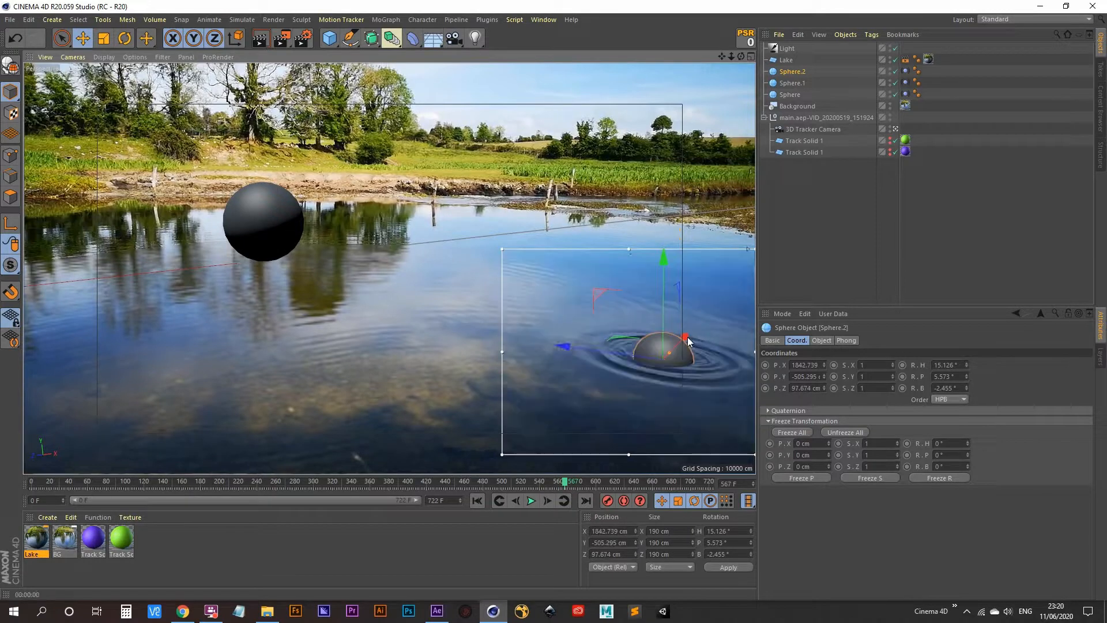
pyautogui.moveTo(687, 337); pyautogui.dragTo(687, 332)
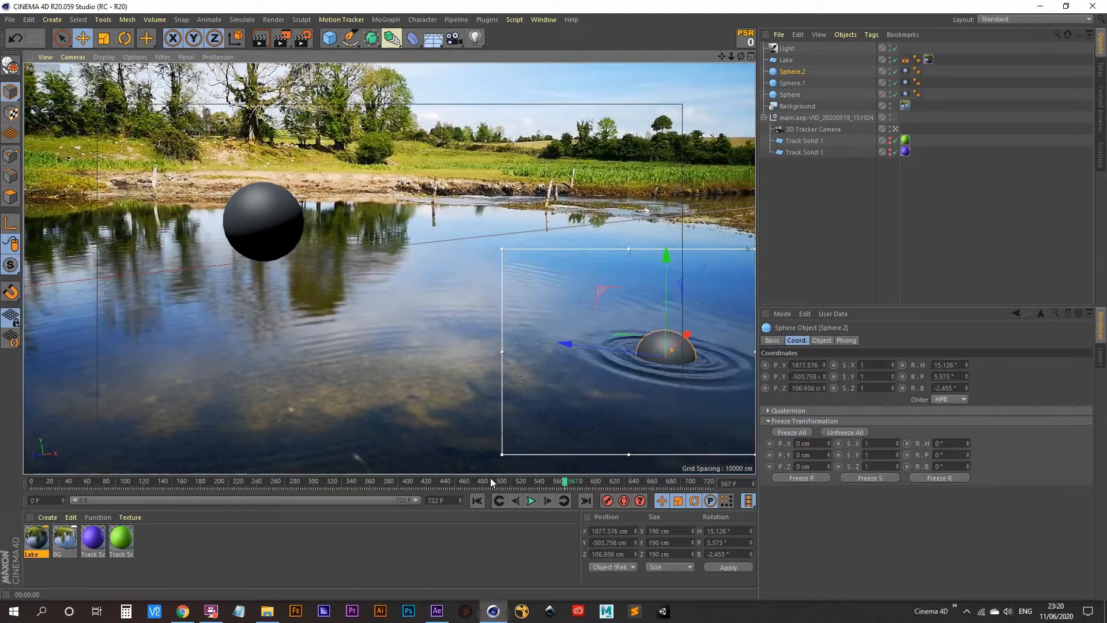
pyautogui.click(529, 502)
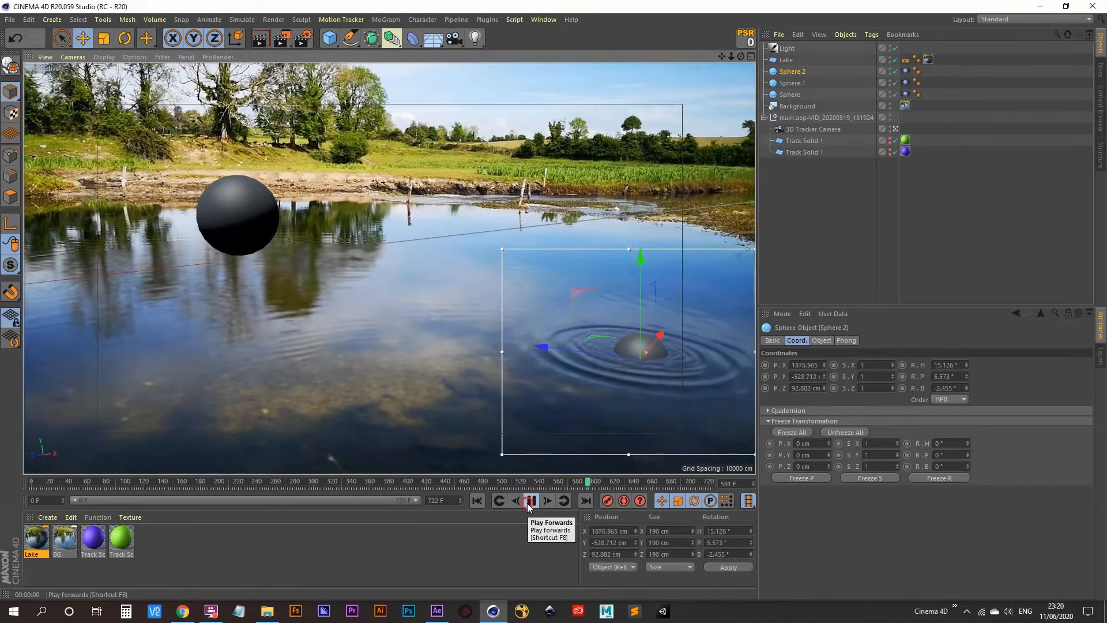
# - Play on to frame 628, lift Sphere.2 above the water and shift it to about X 1805 cm, Y -191 cm, Z 57 cm
pyautogui.click(528, 502)
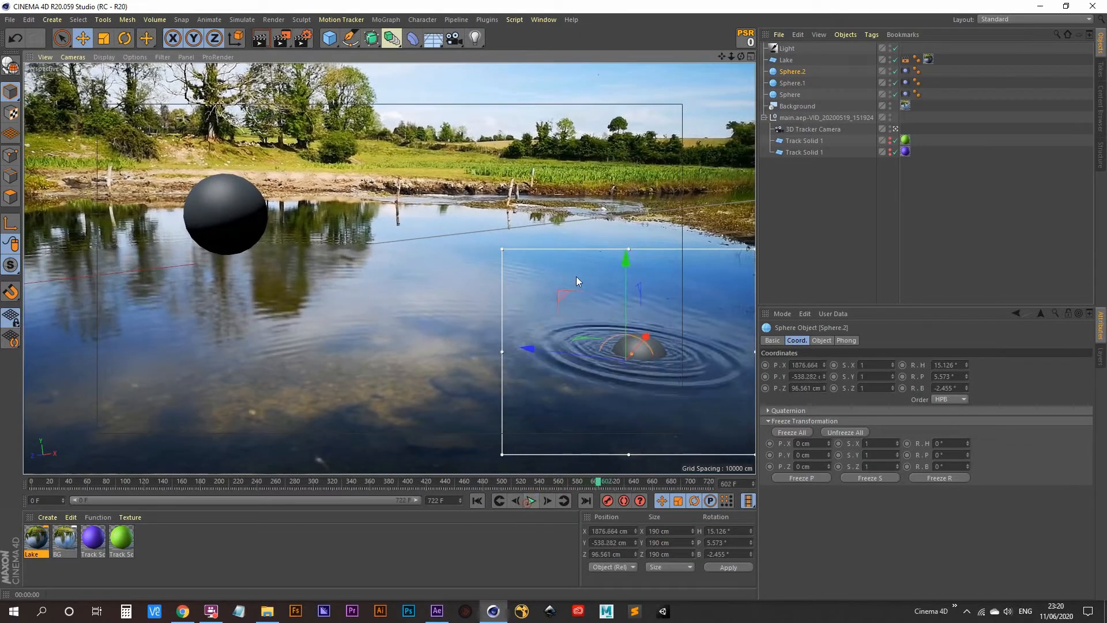
pyautogui.click(531, 502)
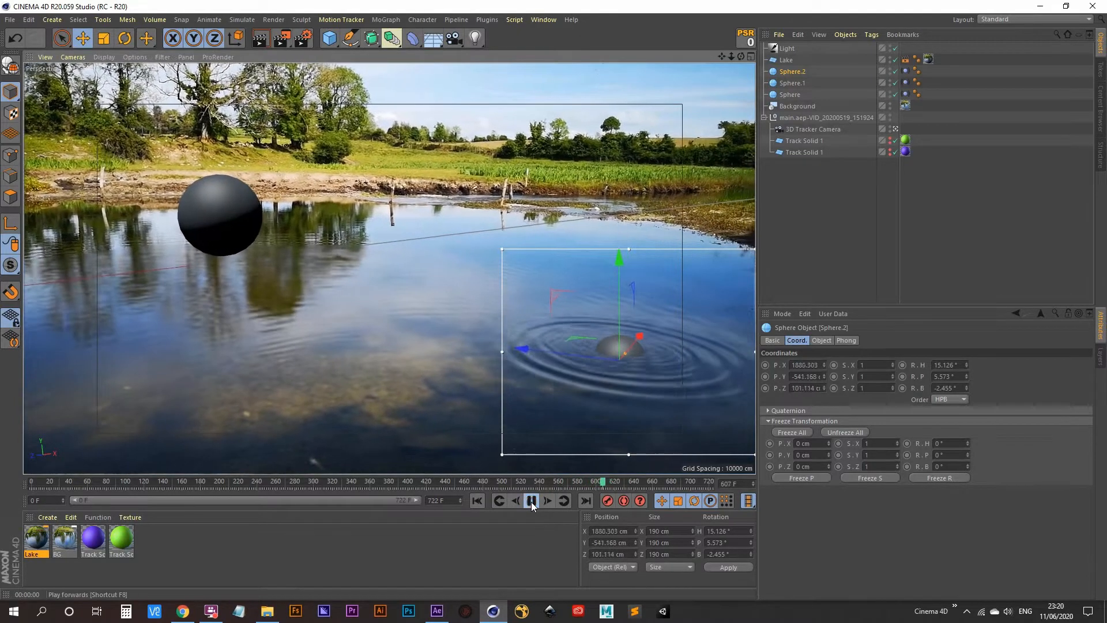
pyautogui.click(531, 502)
pyautogui.moveTo(592, 261); pyautogui.dragTo(591, 170)
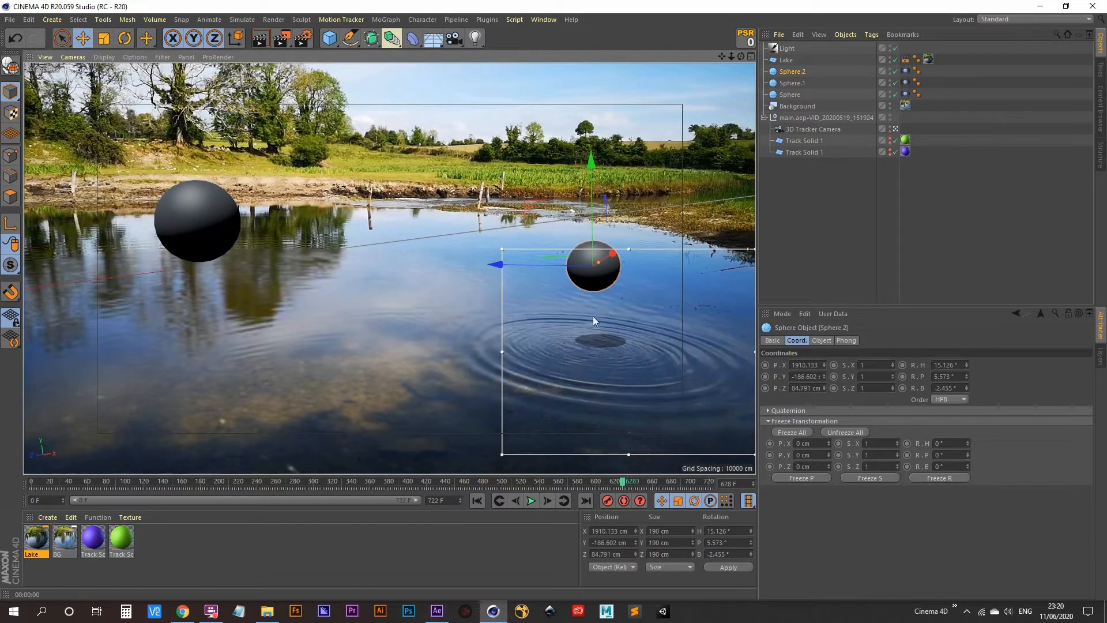
pyautogui.moveTo(615, 260); pyautogui.dragTo(608, 258)
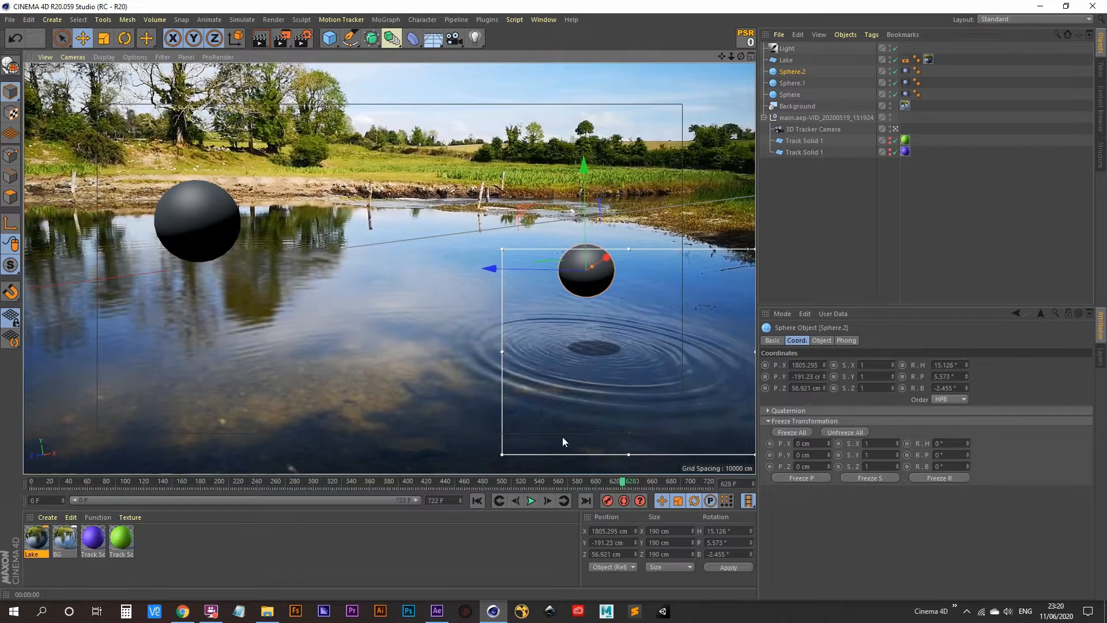
# - Go back to frame 558 and align Sphere.2 with its ripples, sinking it to about X 1853 cm, Y -605 cm, Z 104 cm
pyautogui.moveTo(625, 482); pyautogui.dragTo(531, 501)
pyautogui.click(531, 502)
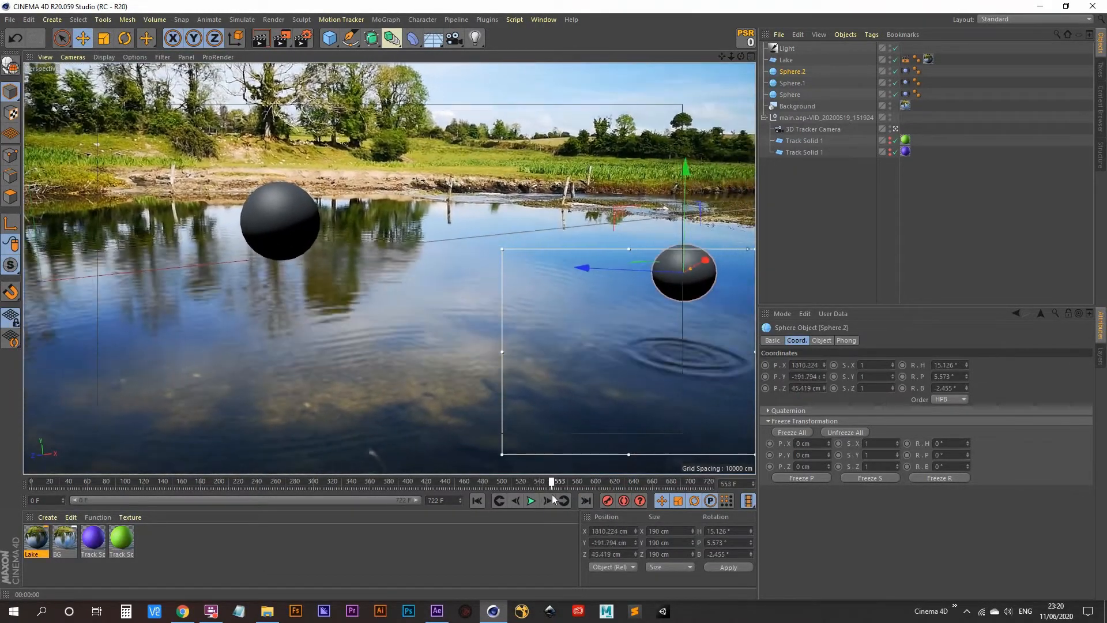
pyautogui.moveTo(673, 184); pyautogui.dragTo(674, 260)
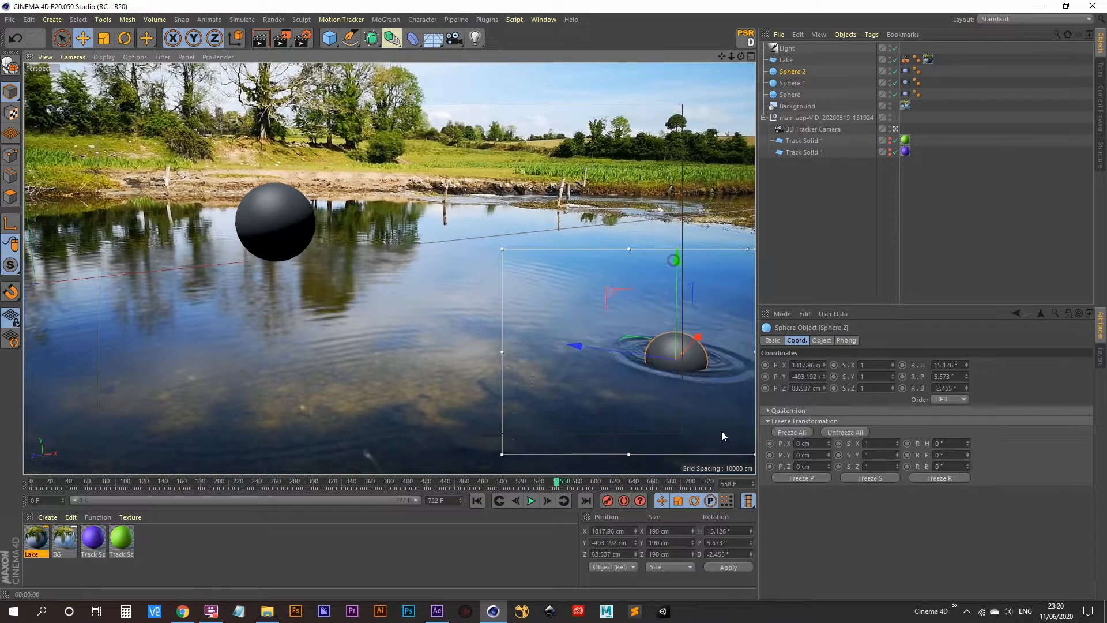
pyautogui.moveTo(700, 337); pyautogui.dragTo(703, 340)
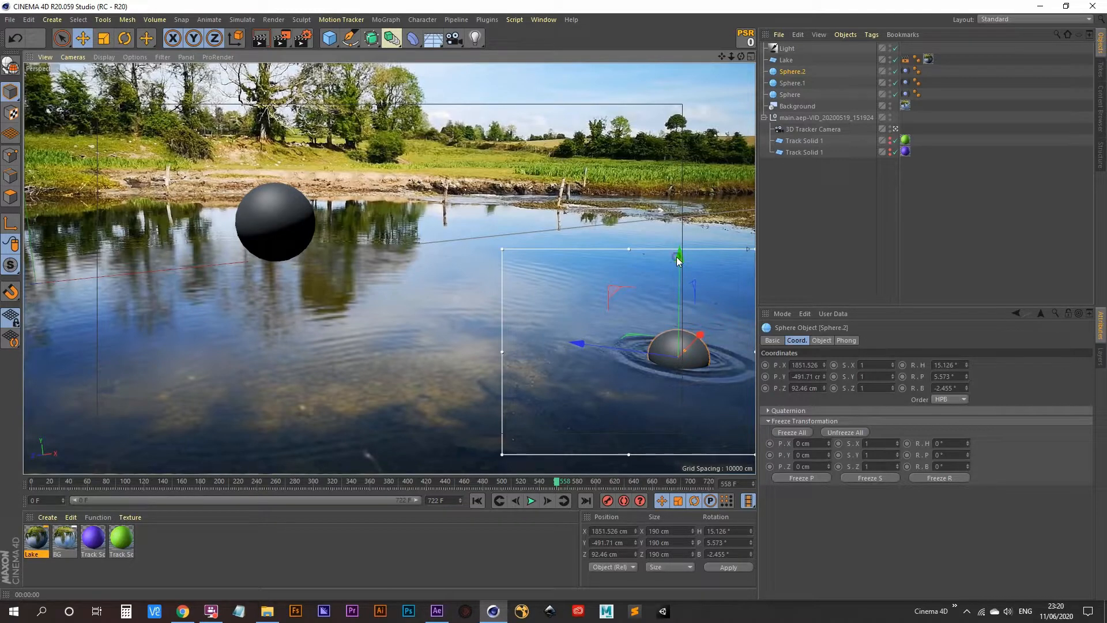
pyautogui.moveTo(676, 257); pyautogui.dragTo(676, 289)
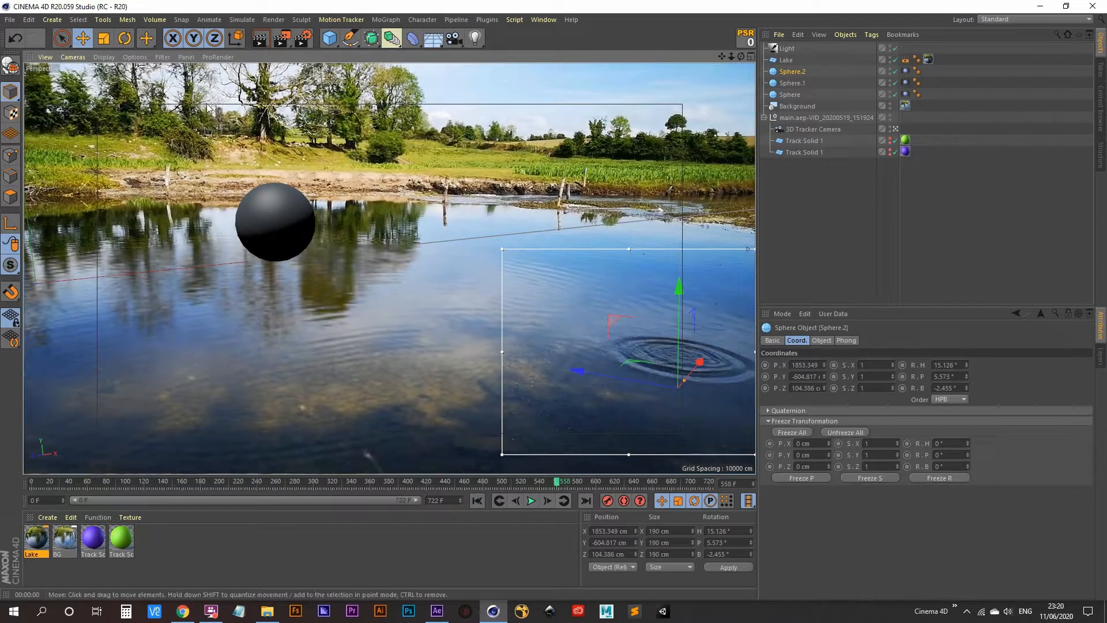
# - Turn off the interactive render region and record a keyframe for the submerged Sphere.2 at frame 520
pyautogui.click(284, 43)
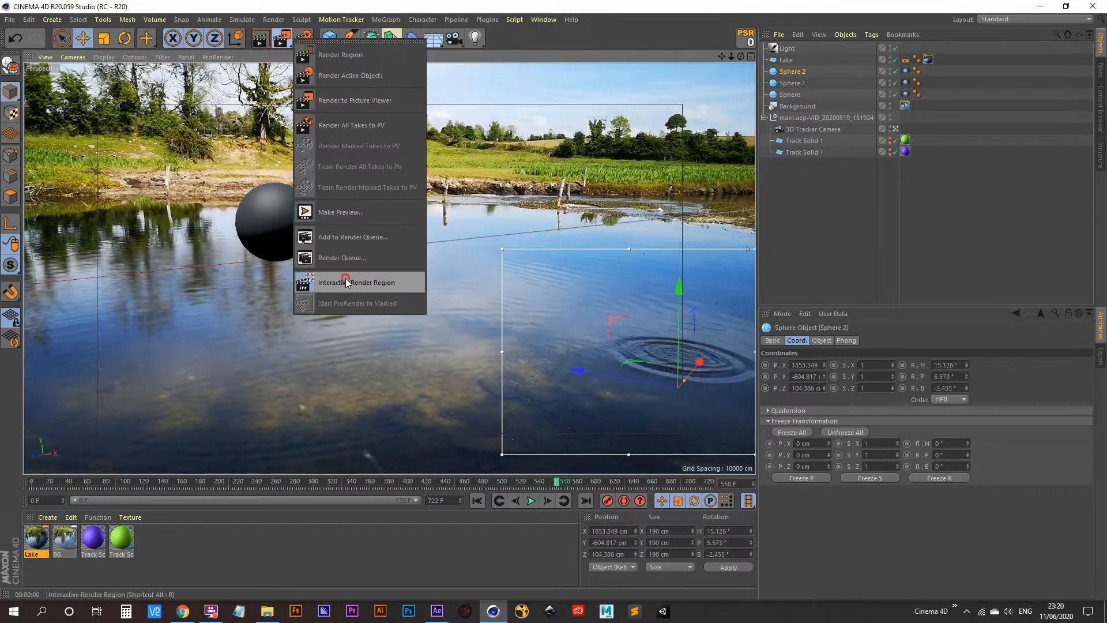
pyautogui.click(323, 282)
pyautogui.moveTo(557, 485); pyautogui.dragTo(526, 490)
pyautogui.moveTo(754, 323)
pyautogui.mouseDown()
pyautogui.moveTo(750, 306)
pyautogui.moveTo(747, 316)
pyautogui.mouseUp()
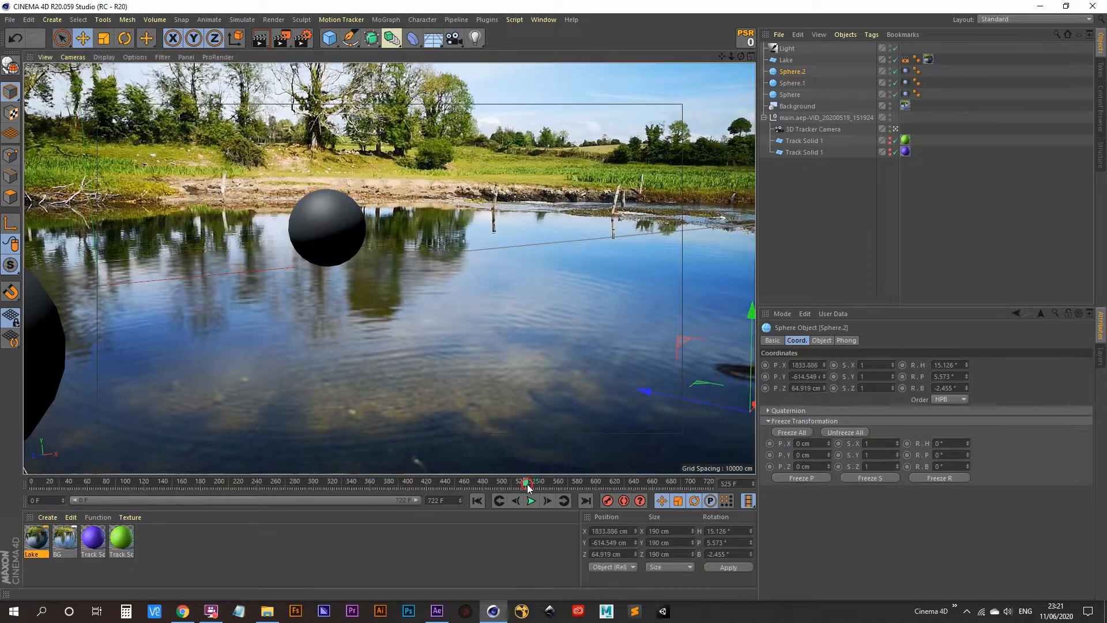
pyautogui.moveTo(527, 484); pyautogui.dragTo(521, 486)
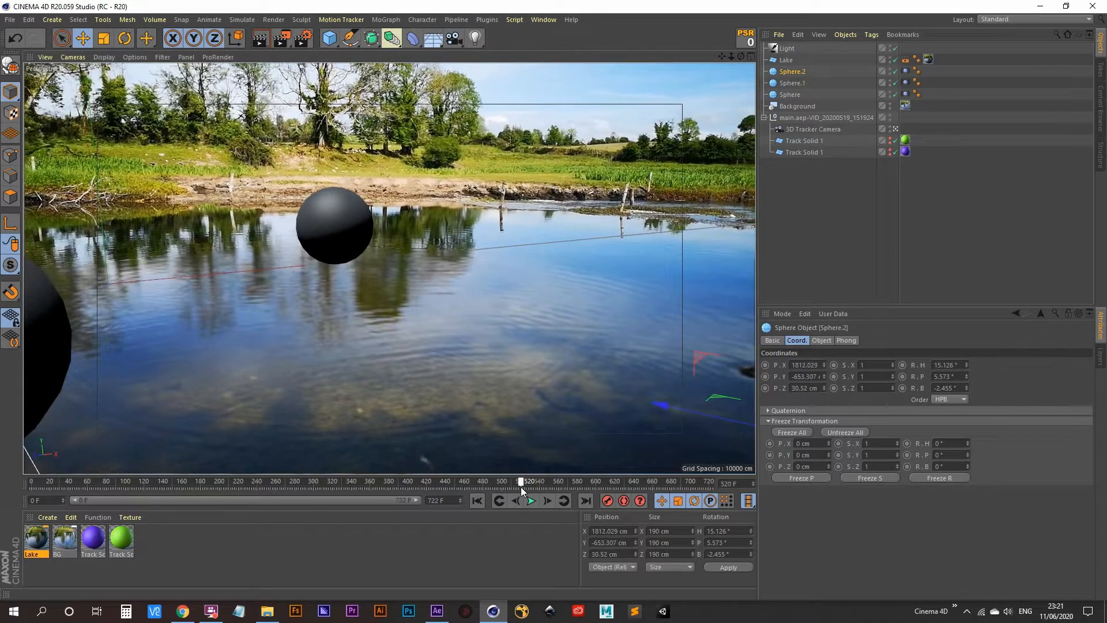
pyautogui.click(609, 501)
# - Advance to frame 546, raise Sphere.2 to a Y position of about -303 cm and record a keyframe
pyautogui.moveTo(521, 484); pyautogui.dragTo(545, 481)
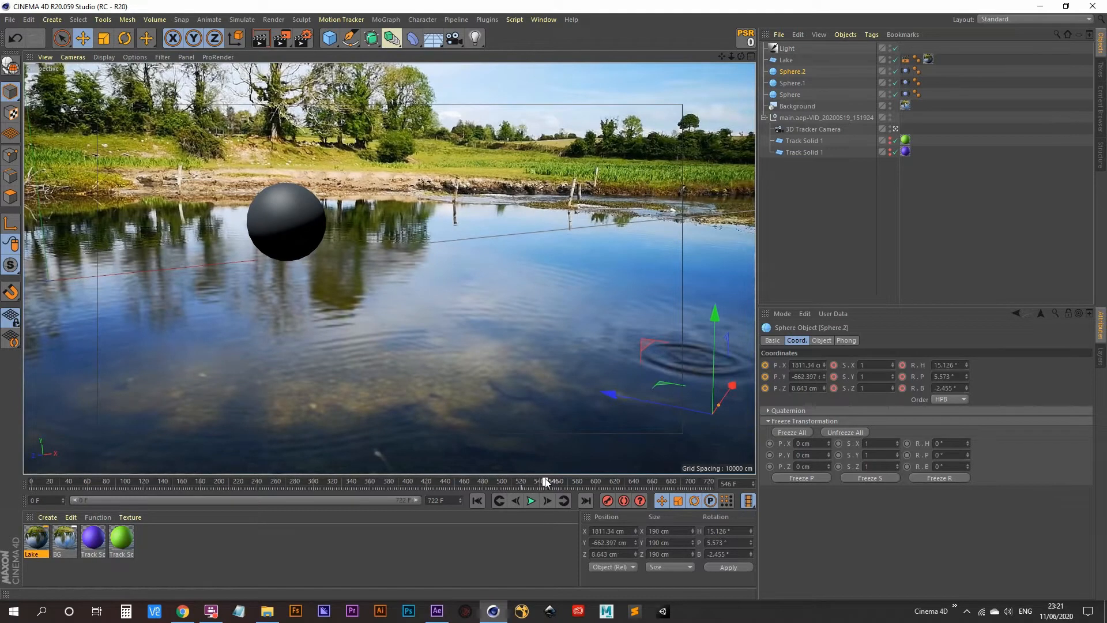
pyautogui.moveTo(718, 315); pyautogui.dragTo(671, 205)
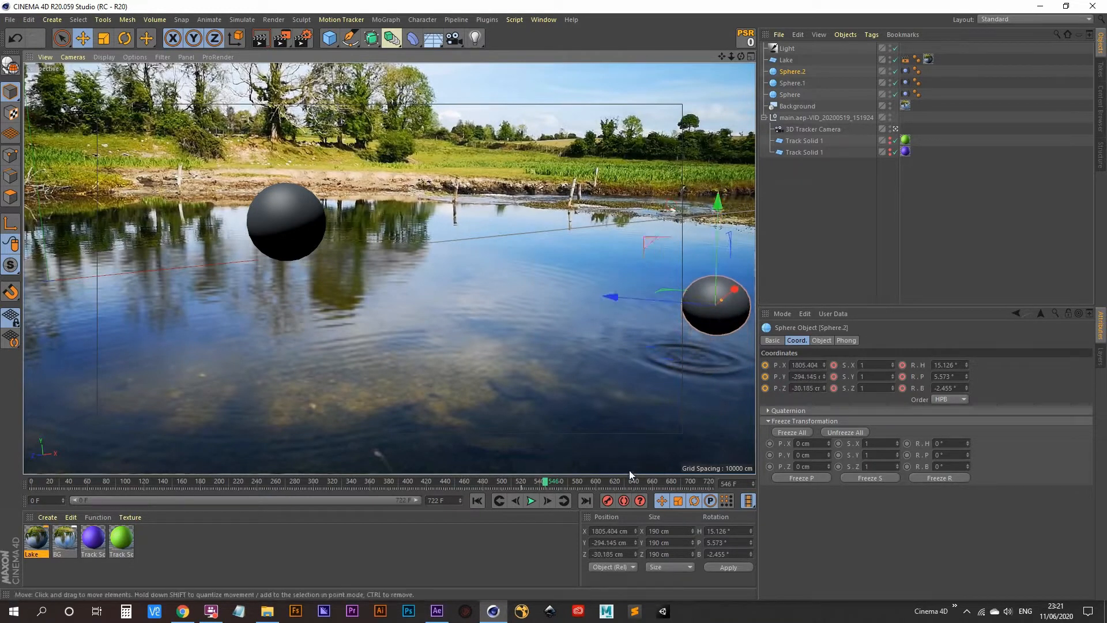
pyautogui.click(611, 500)
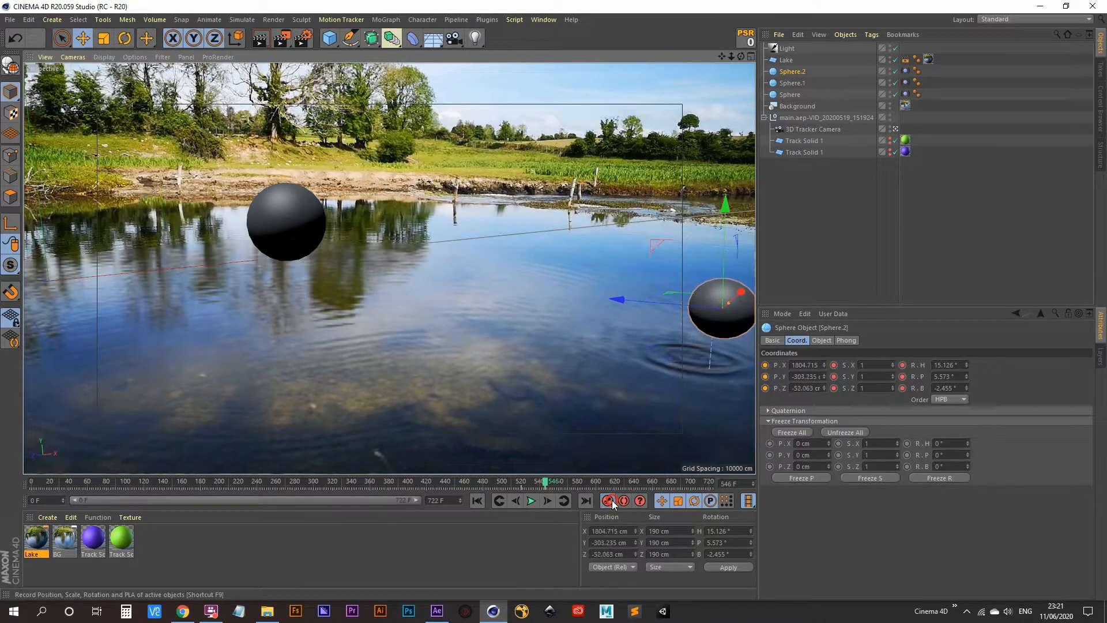
# - Replay the animation from about frame 505 and scrub to frame 537 to check Sphere.2's rise against its ripples
pyautogui.click(507, 481)
pyautogui.click(531, 500)
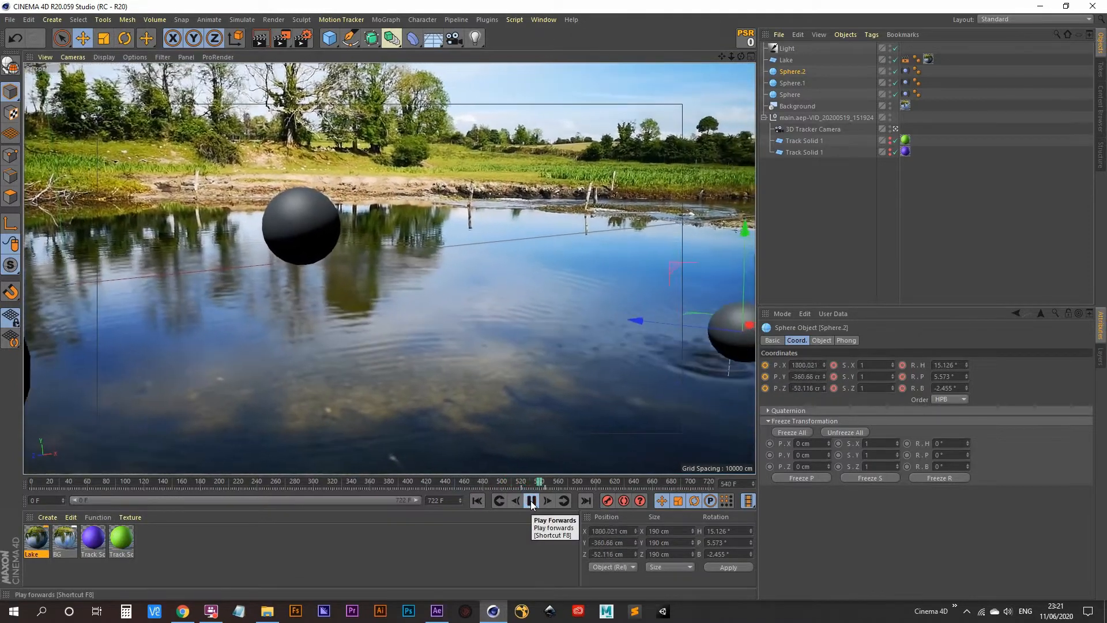
pyautogui.click(531, 501)
pyautogui.click(507, 480)
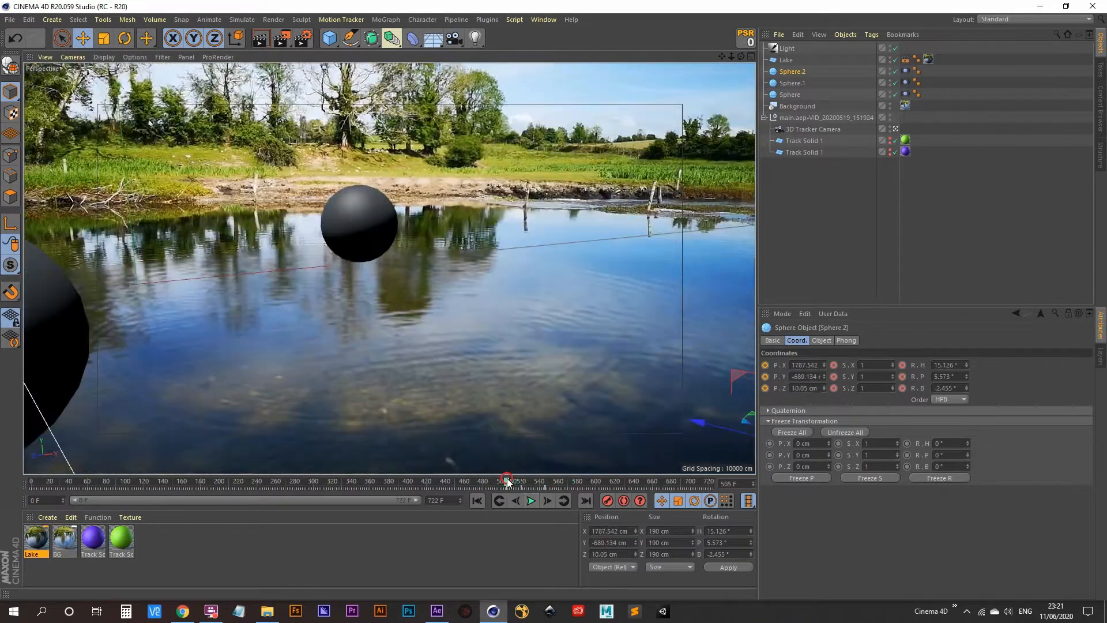
pyautogui.click(531, 500)
pyautogui.click(531, 501)
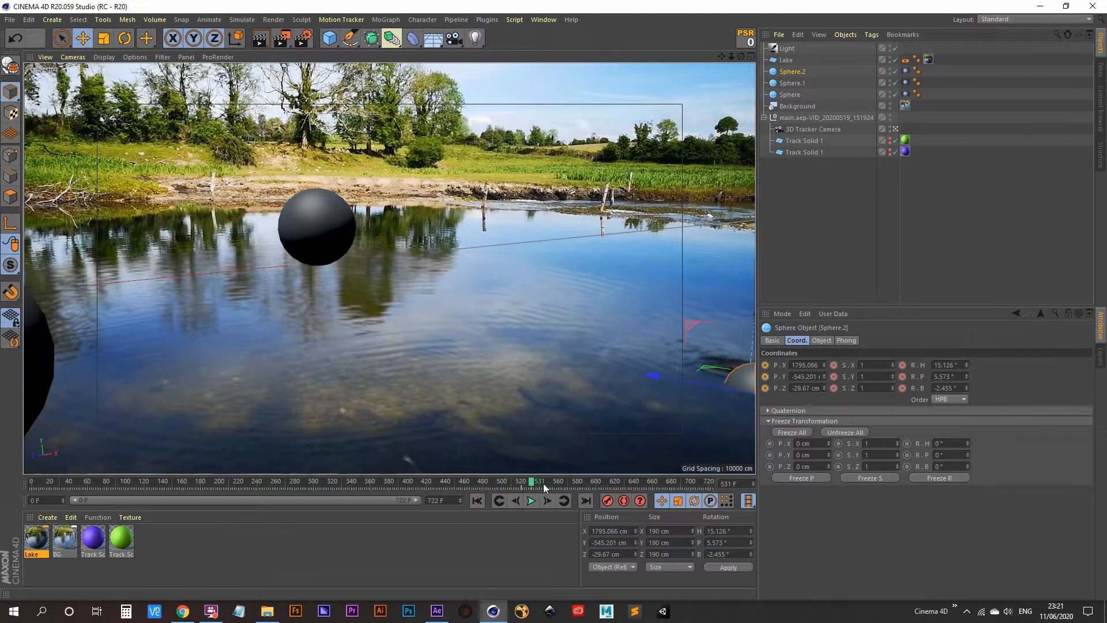
pyautogui.moveTo(531, 481); pyautogui.dragTo(537, 480)
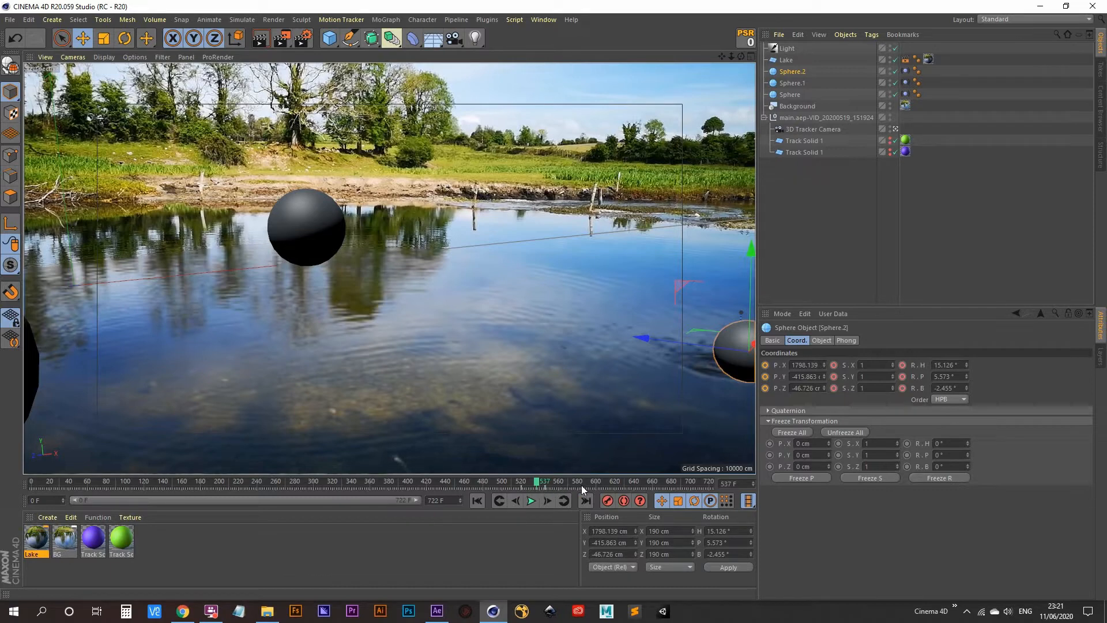
# - Undo Sphere.2's raised position and its recorded keyframes
pyautogui.hotkey('ctrl', 'z')
pyautogui.hotkey('ctrl', 'z')
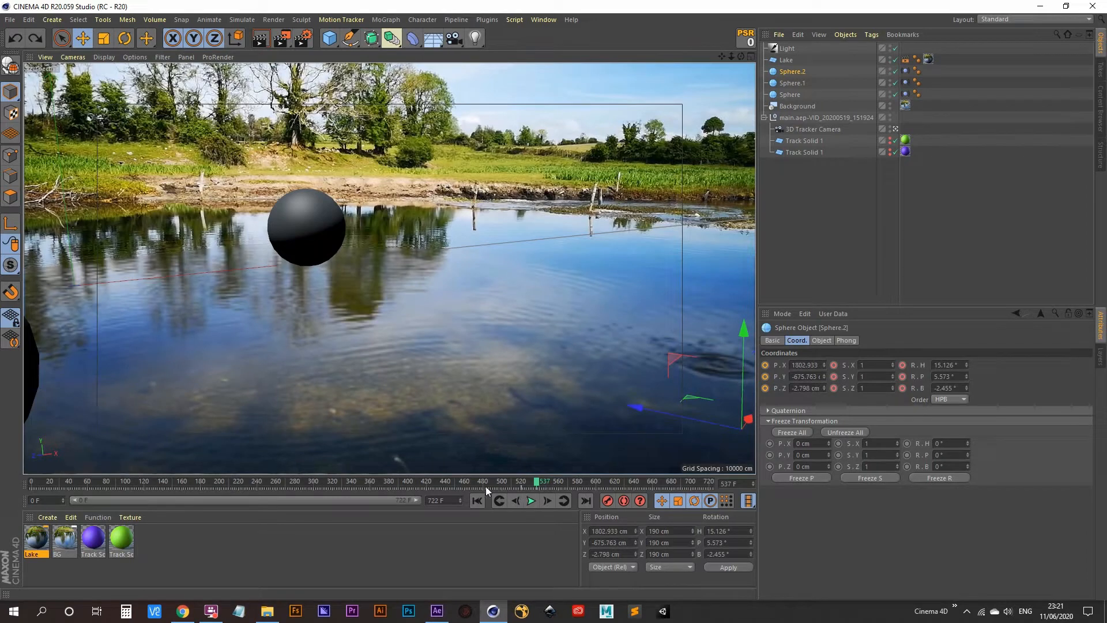
pyautogui.hotkey('ctrl', 'z')
# - At frame 626, turn on the interactive render region and reposition Sphere.2 within its ripples at about X 1866 cm, Y -594 cm, Z 146 cm
pyautogui.moveTo(539, 483); pyautogui.dragTo(621, 467)
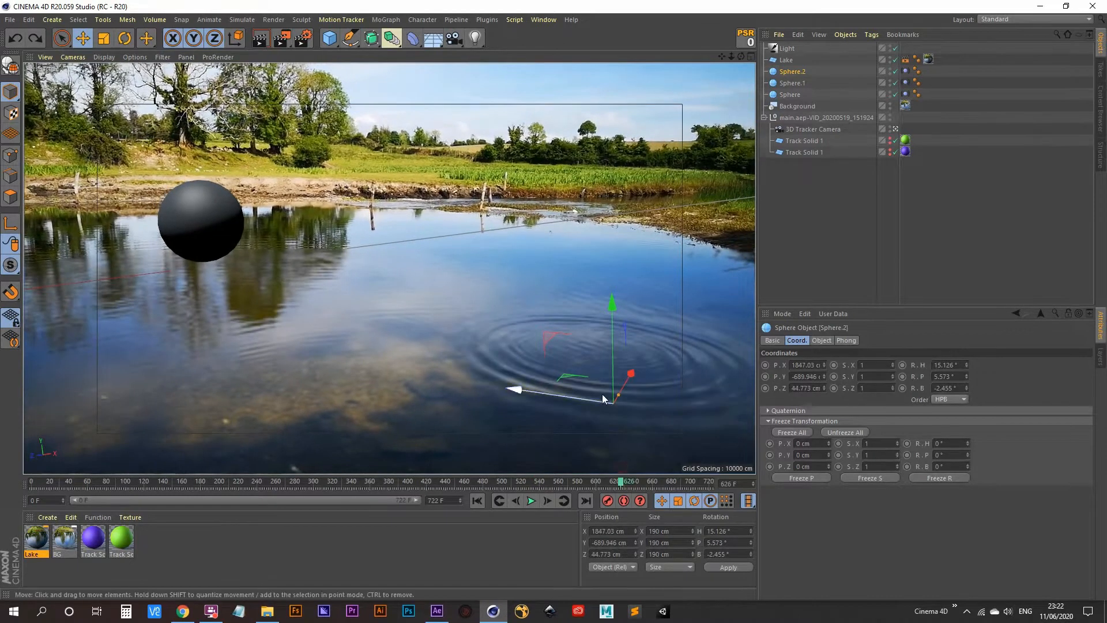
pyautogui.click(277, 38)
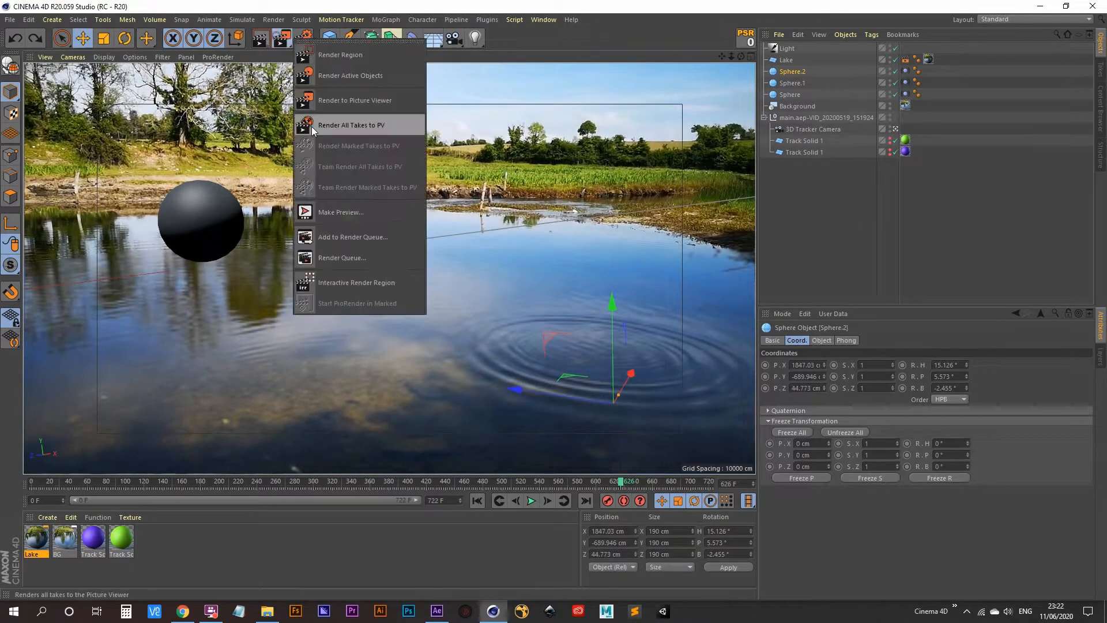
pyautogui.click(372, 289)
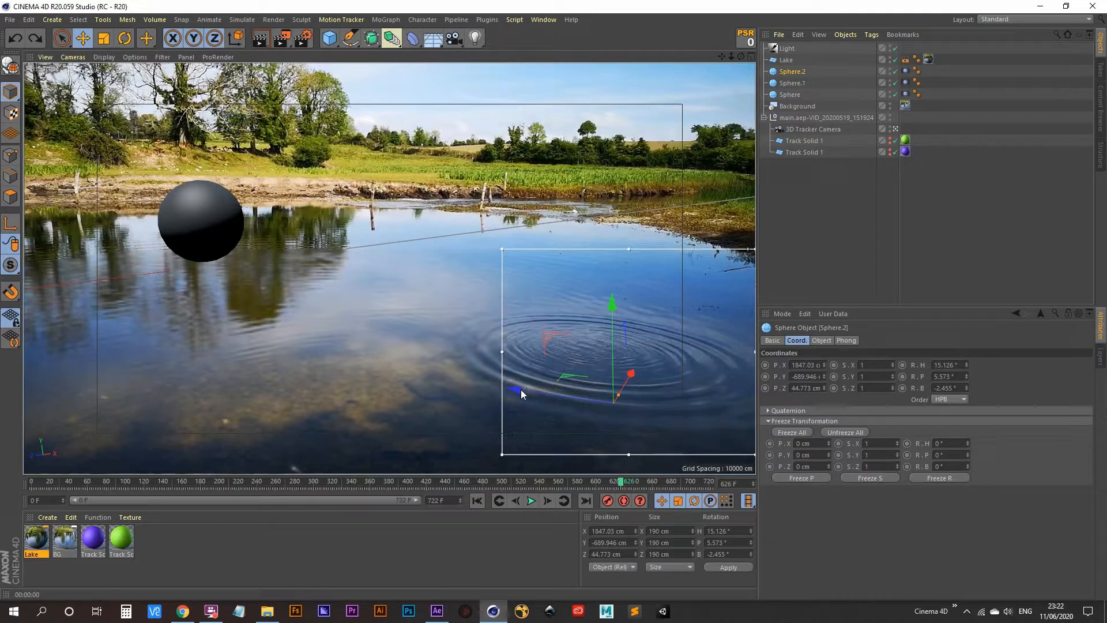
pyautogui.moveTo(521, 389); pyautogui.dragTo(497, 386)
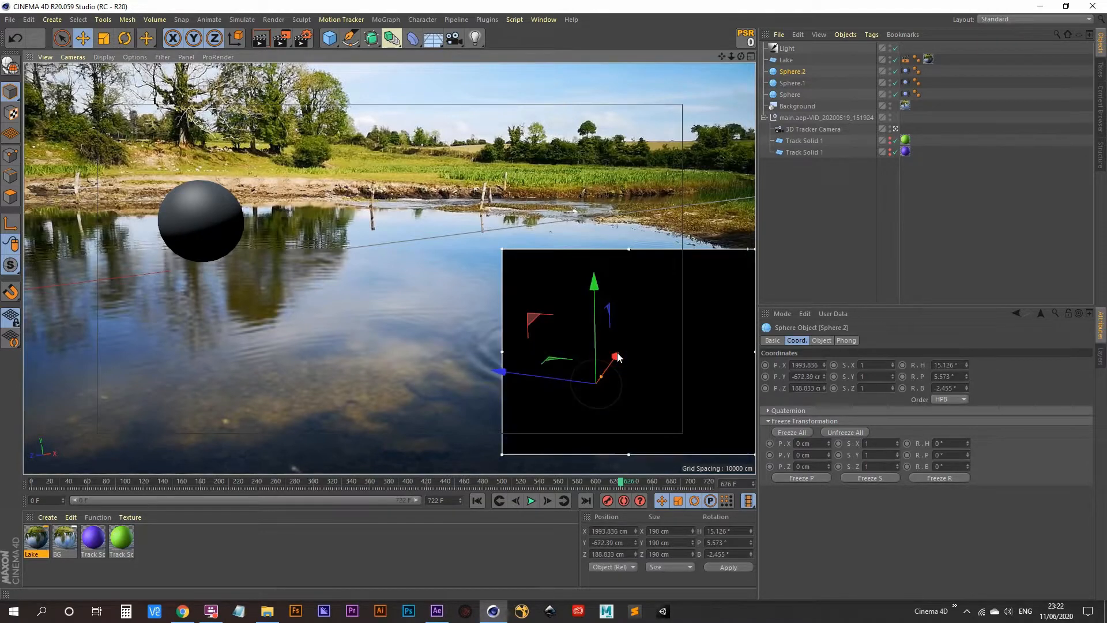
pyautogui.moveTo(597, 293); pyautogui.dragTo(594, 261)
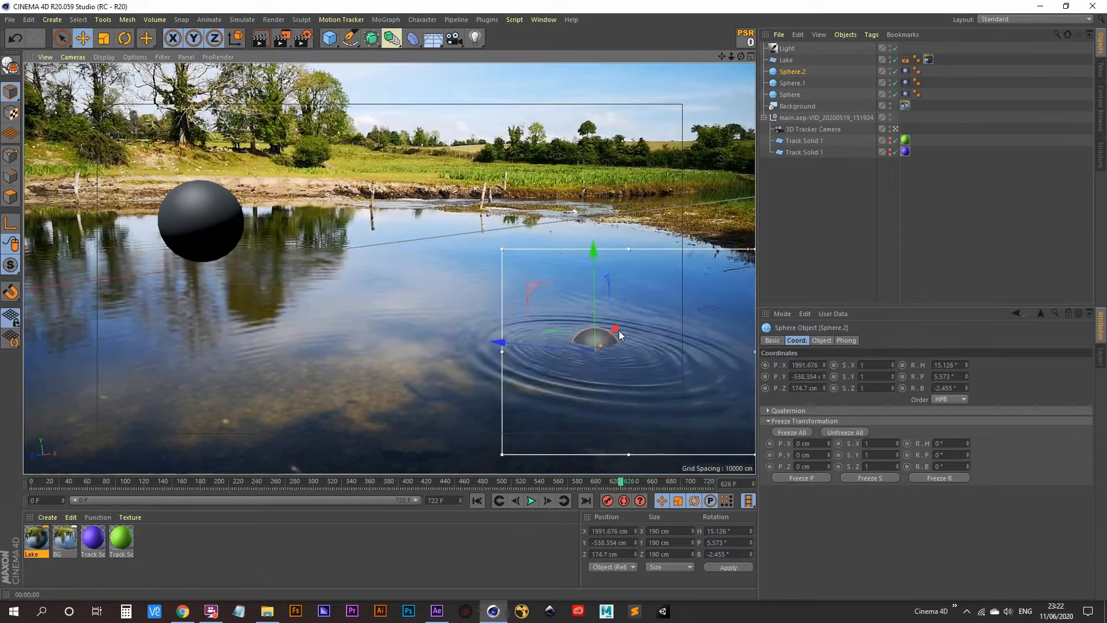
pyautogui.moveTo(617, 329); pyautogui.dragTo(608, 338)
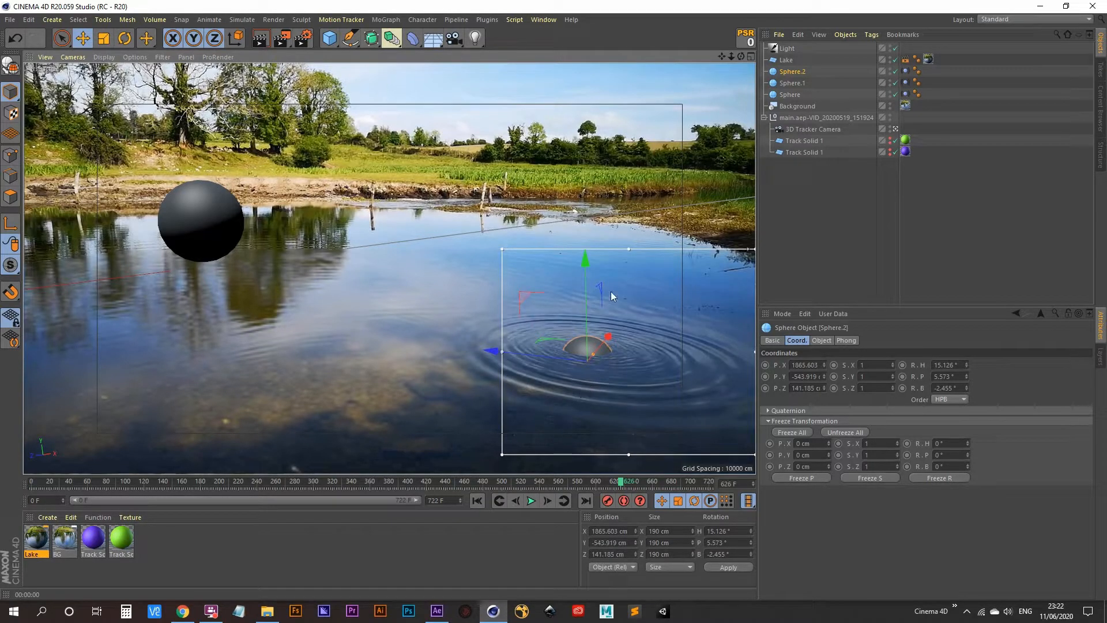
pyautogui.moveTo(584, 270)
pyautogui.mouseDown()
pyautogui.moveTo(579, 199)
pyautogui.moveTo(575, 269)
pyautogui.mouseUp()
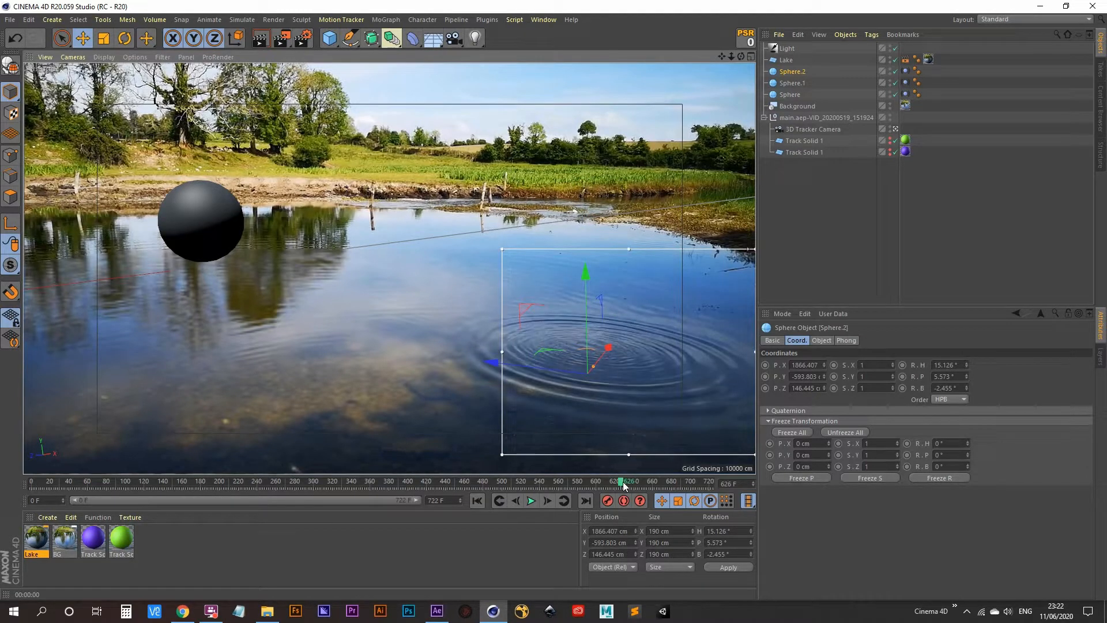
# - Go back to frame 547 and fine-tune Sphere.2 under its ripples to about X 1883 cm, Y -601 cm, Z 130 cm
pyautogui.moveTo(621, 482); pyautogui.dragTo(543, 489)
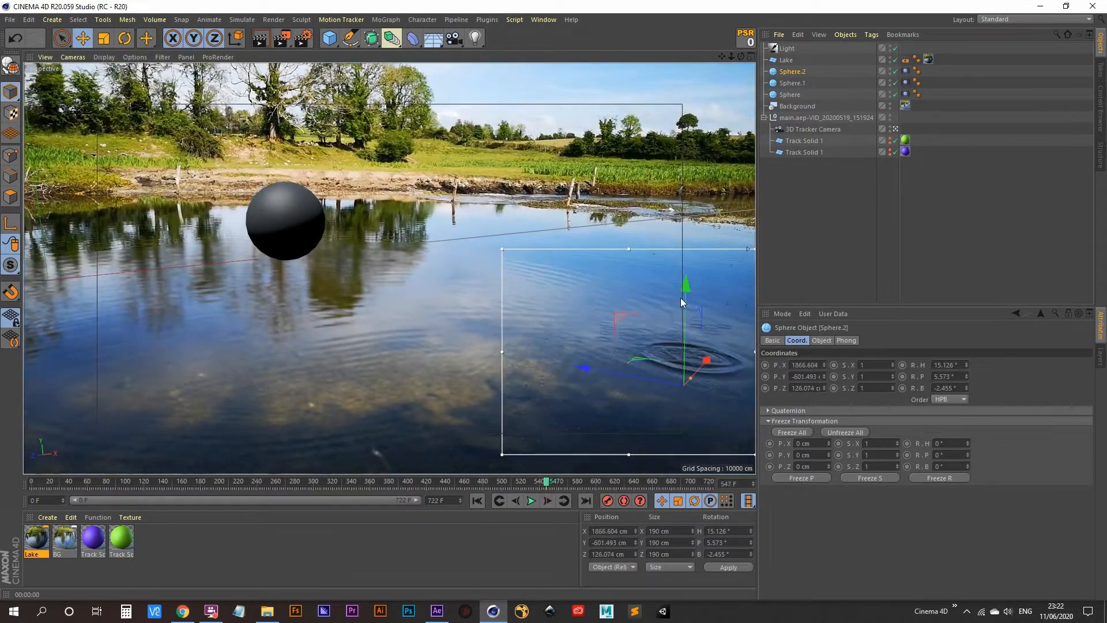
pyautogui.moveTo(684, 289); pyautogui.dragTo(681, 276)
pyautogui.moveTo(707, 354); pyautogui.dragTo(704, 348)
pyautogui.moveTo(696, 277)
pyautogui.mouseDown()
pyautogui.moveTo(680, 211)
pyautogui.moveTo(677, 283)
pyautogui.mouseUp()
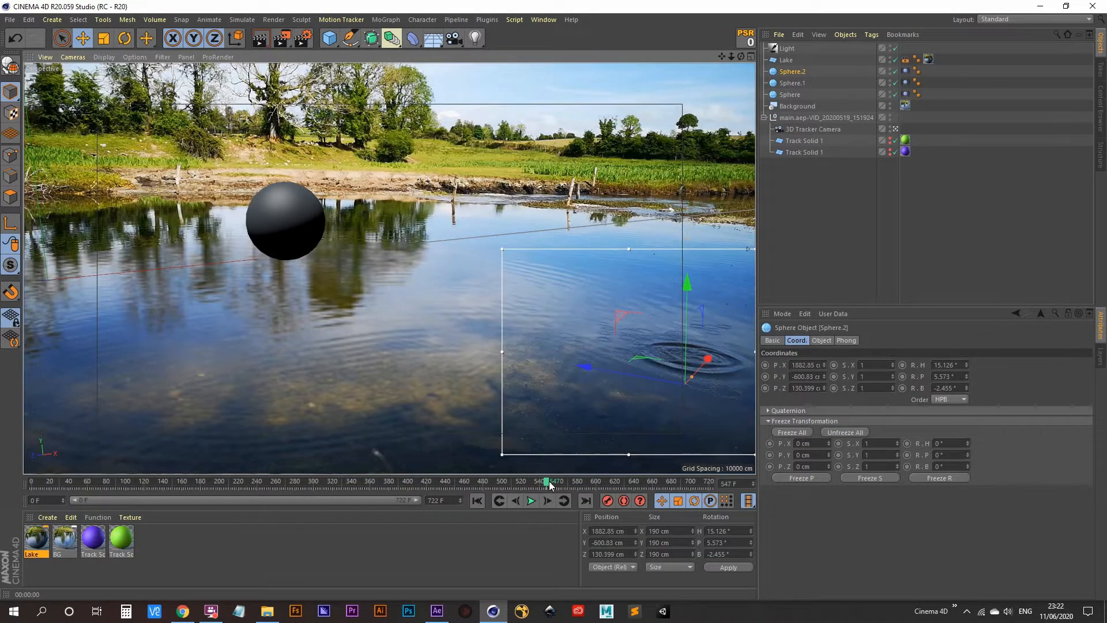
# - At frame 526, sink Sphere.2 to about X 1846 cm, Y -648 cm, Z 54 cm and record a keyframe
pyautogui.moveTo(546, 483); pyautogui.dragTo(527, 489)
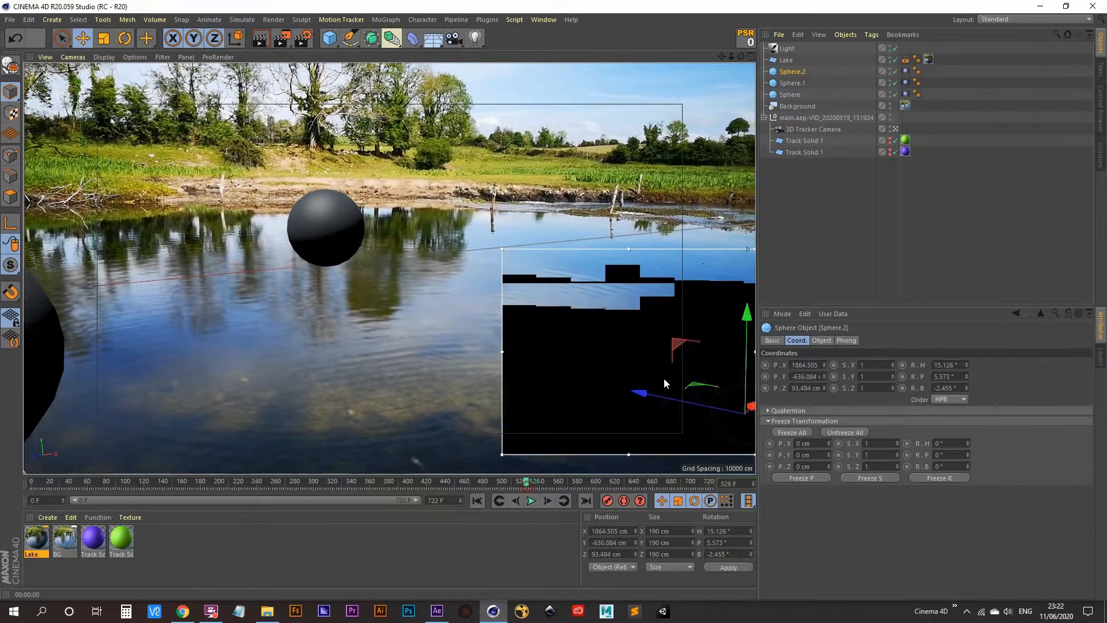
pyautogui.moveTo(746, 319); pyautogui.dragTo(742, 311)
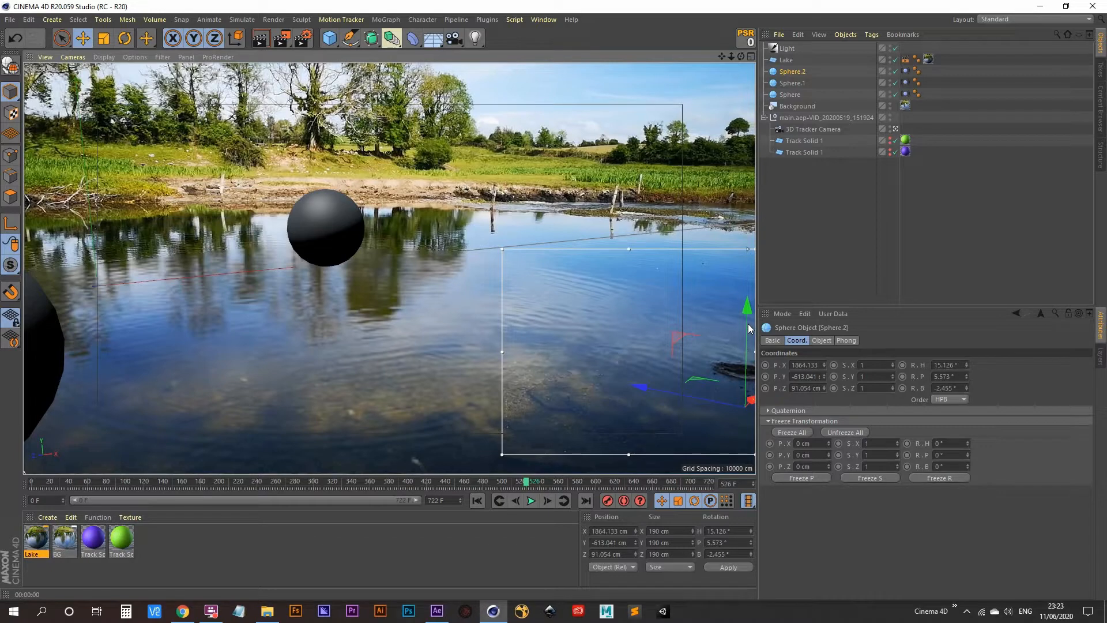
pyautogui.click(607, 500)
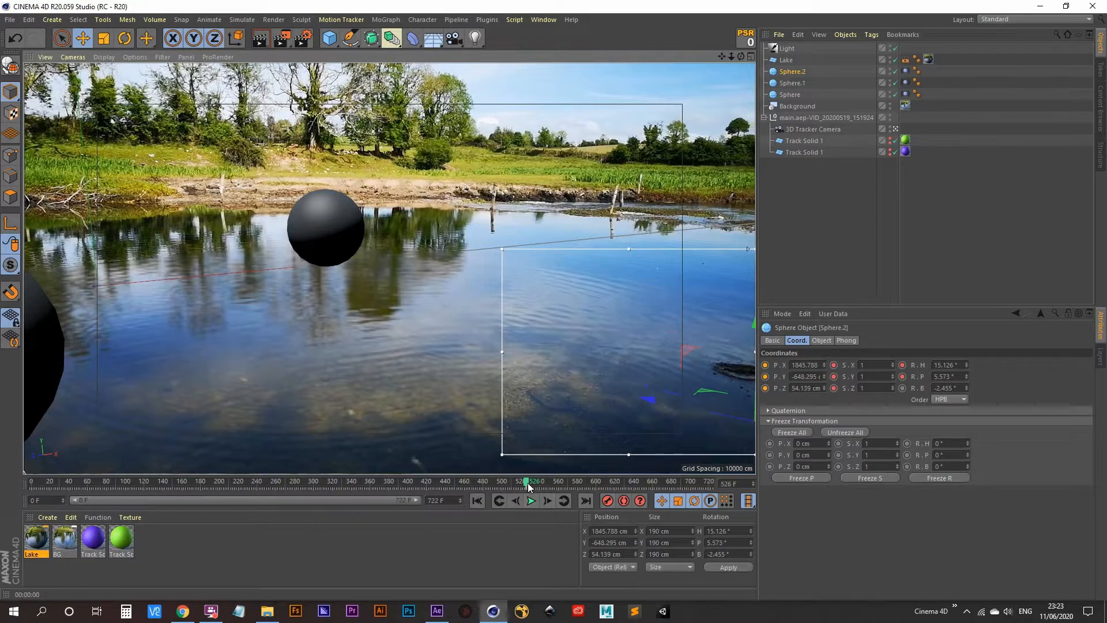
# - Advance to frame 553, raise Sphere.2 to a Y position of about -302 cm and record a keyframe
pyautogui.moveTo(526, 481); pyautogui.dragTo(554, 485)
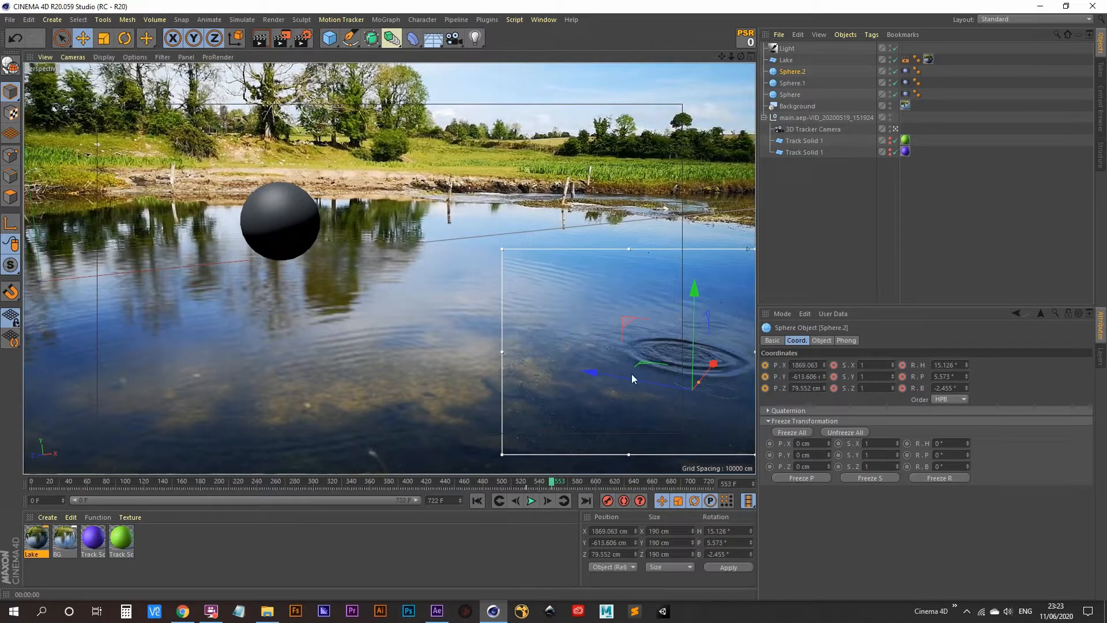
pyautogui.moveTo(693, 291); pyautogui.dragTo(680, 210)
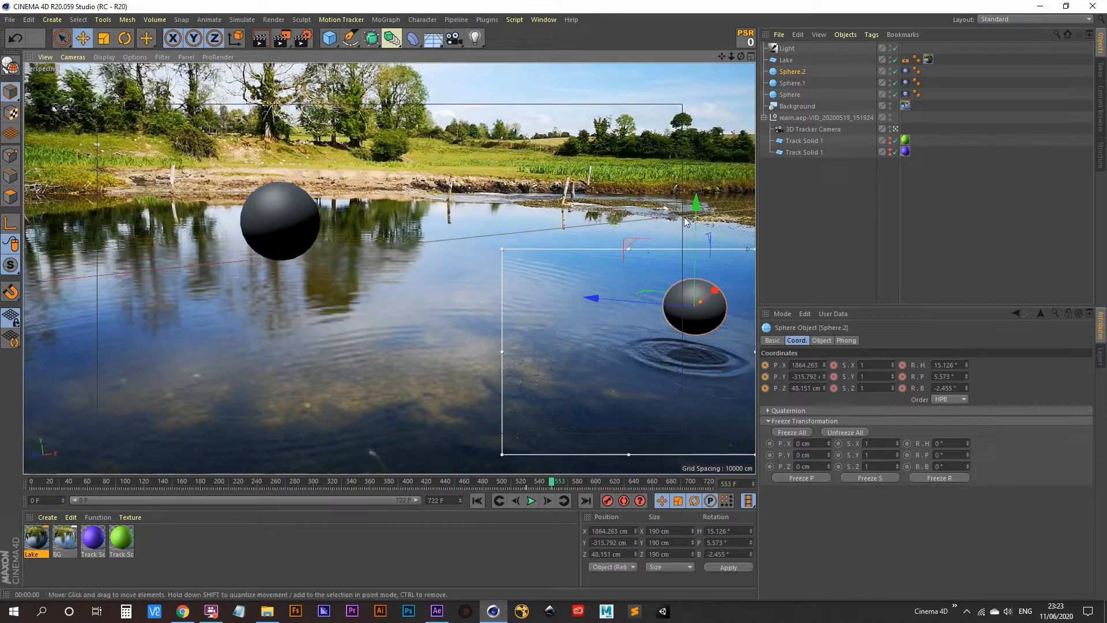
pyautogui.moveTo(697, 206); pyautogui.dragTo(697, 200)
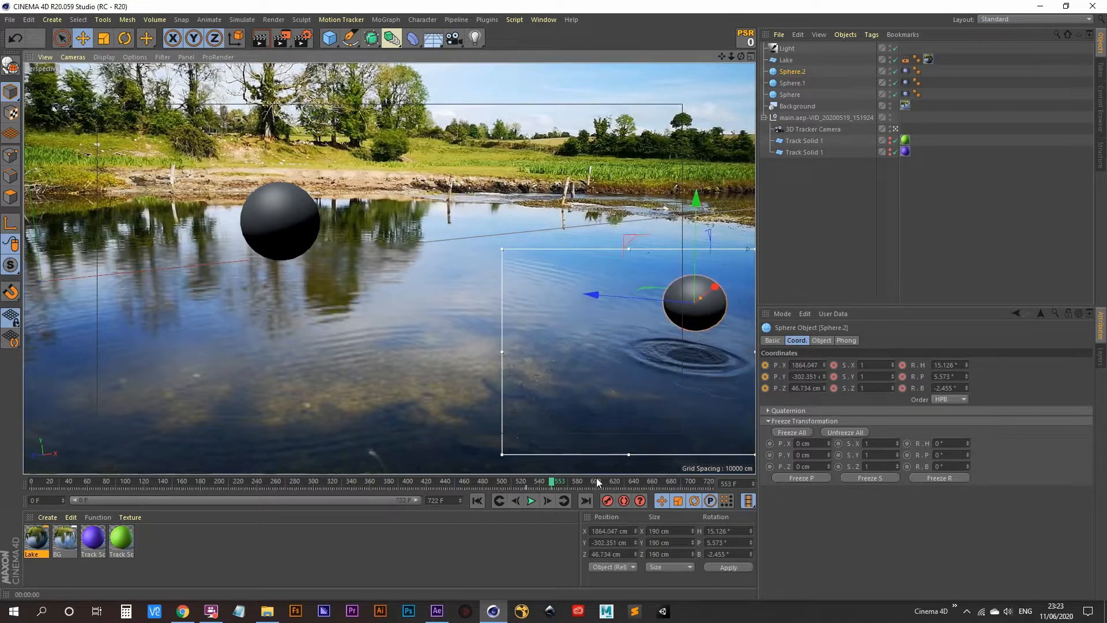
pyautogui.click(513, 484)
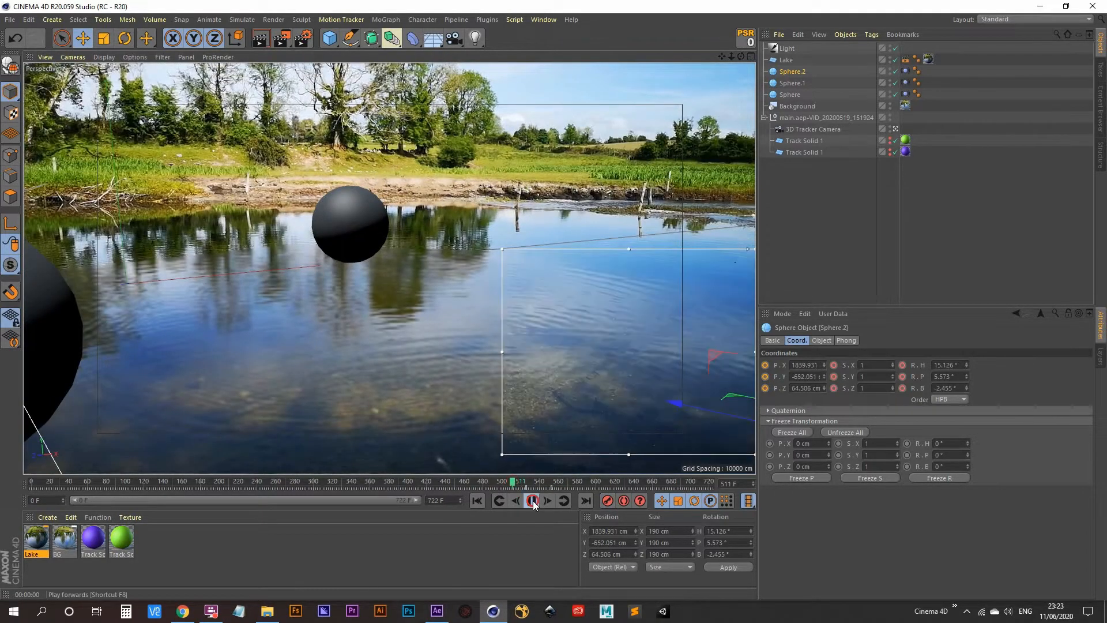
# - Play back Sphere.2's rise from around frame 510, and turn off the interactive render region
pyautogui.click(531, 500)
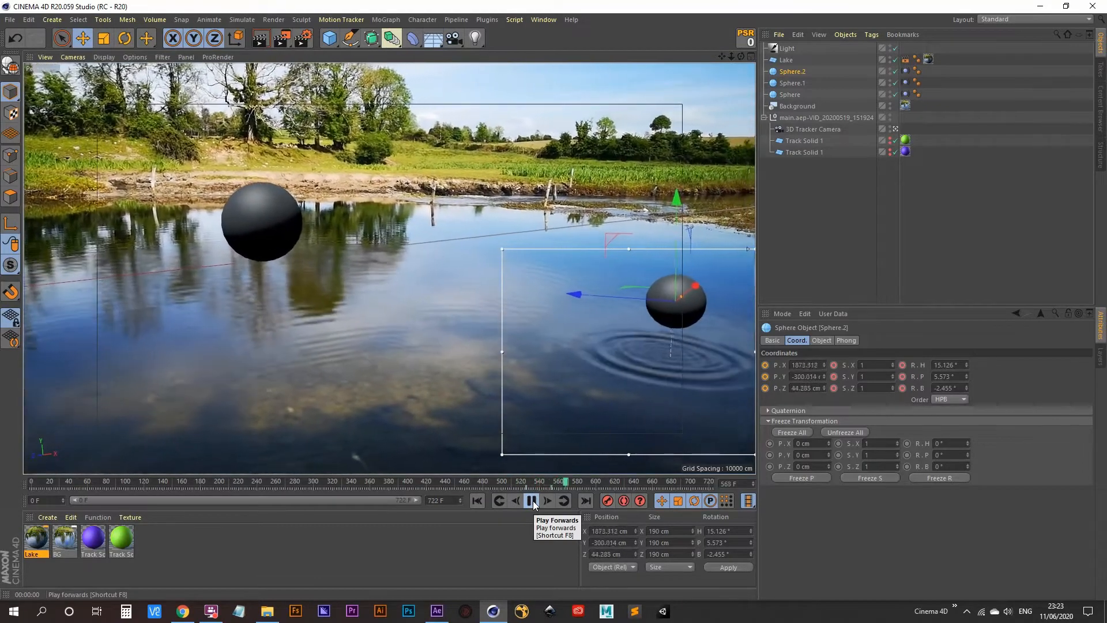
pyautogui.click(510, 483)
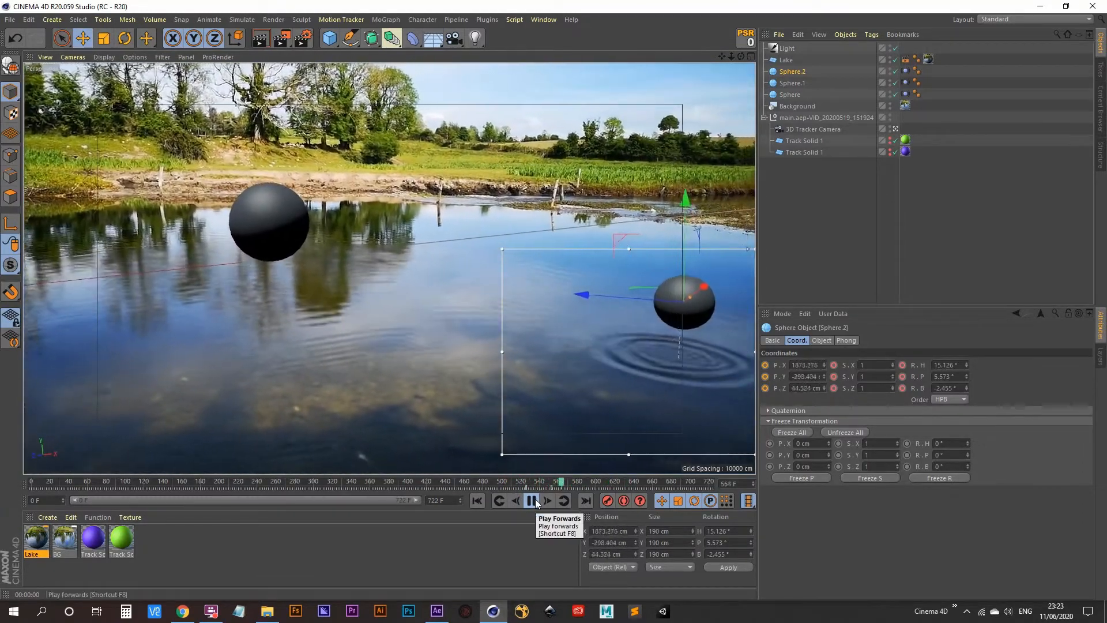
pyautogui.click(531, 501)
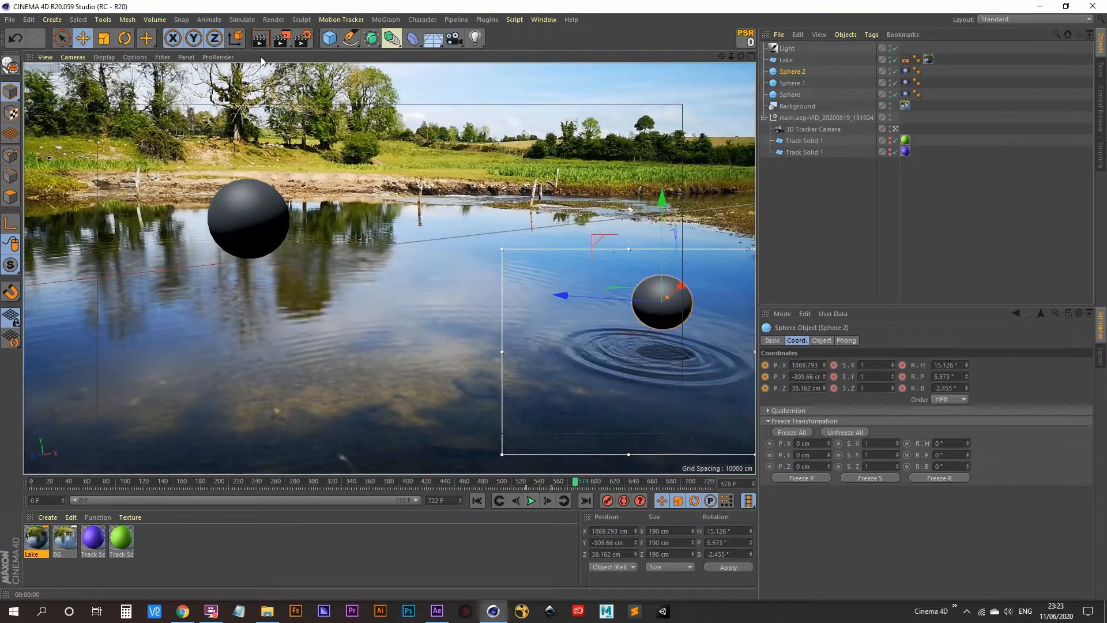
pyautogui.click(282, 38)
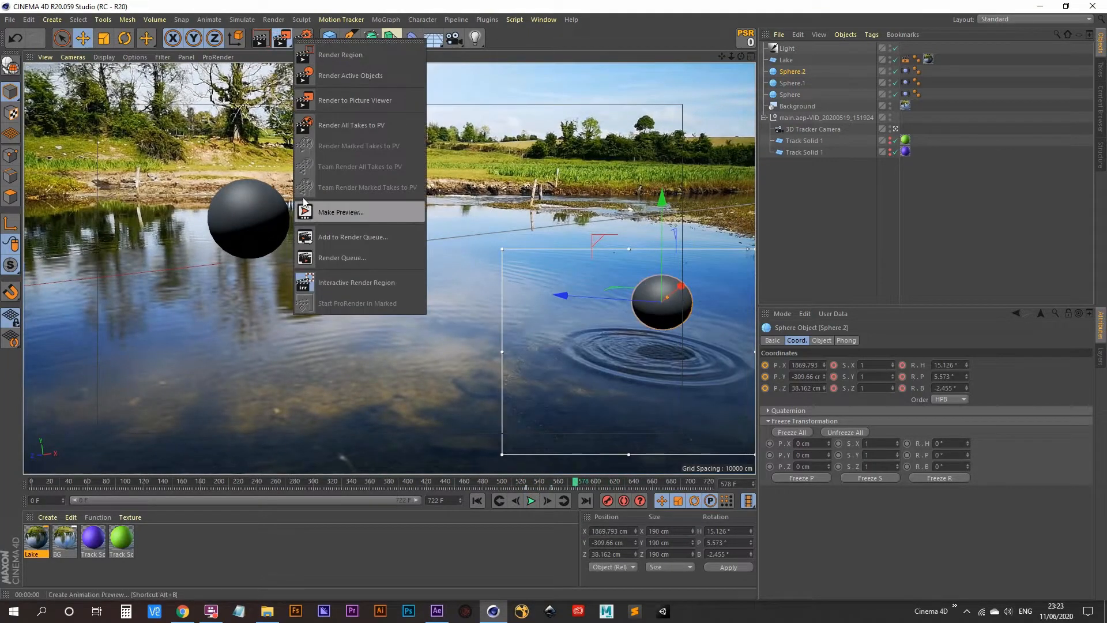
pyautogui.click(338, 284)
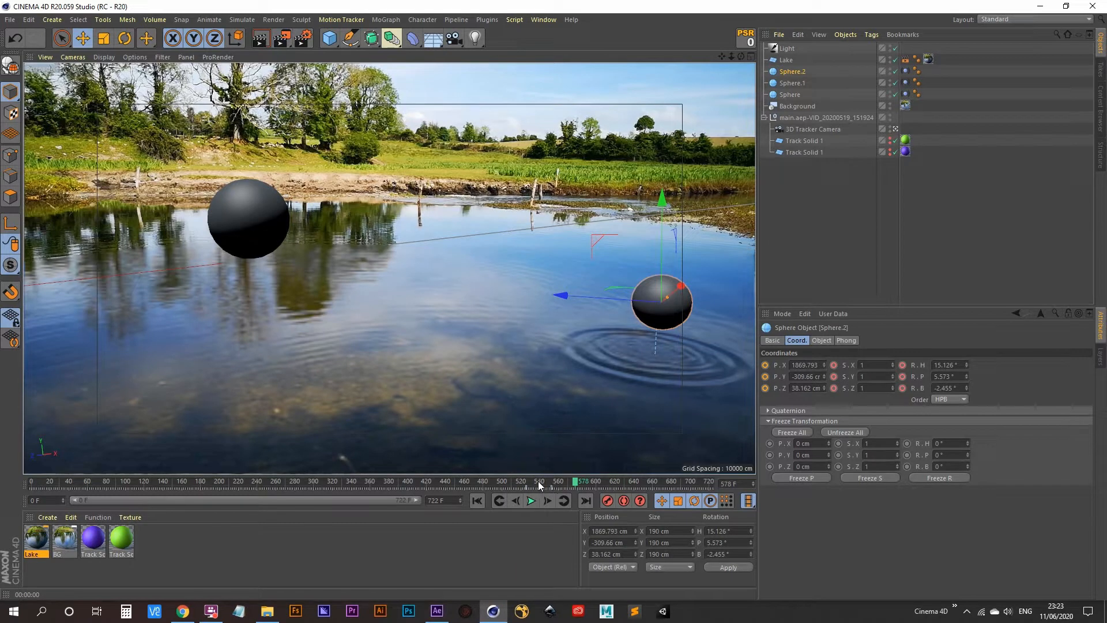
# - Play the whole animation from frame 0, then replay Sphere.2's rise from about frame 500
pyautogui.click(479, 500)
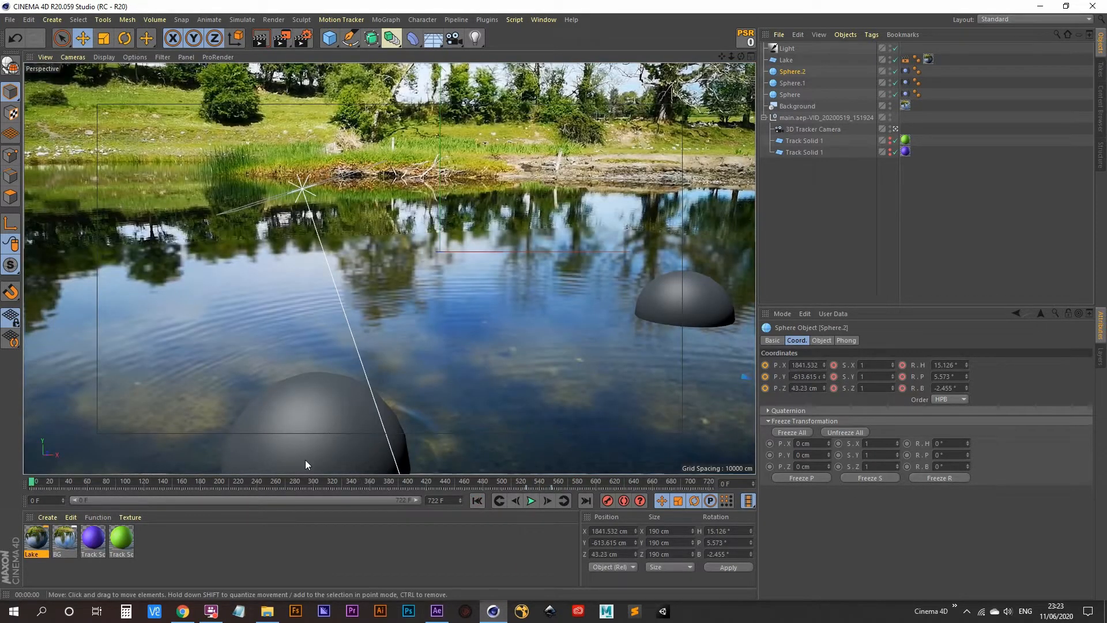
pyautogui.click(531, 504)
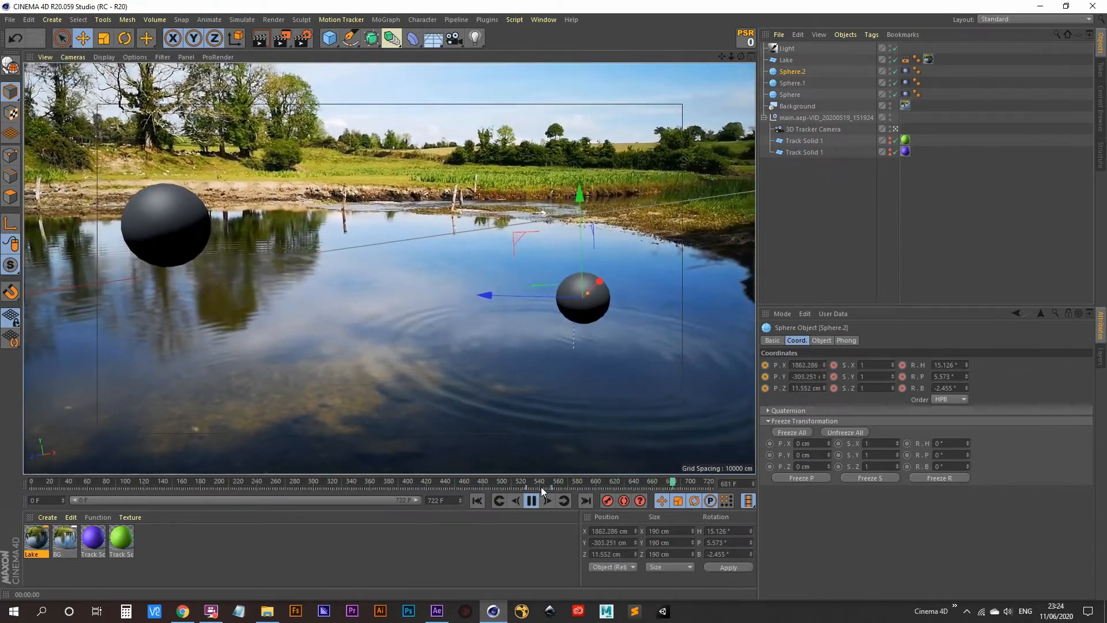
pyautogui.click(500, 484)
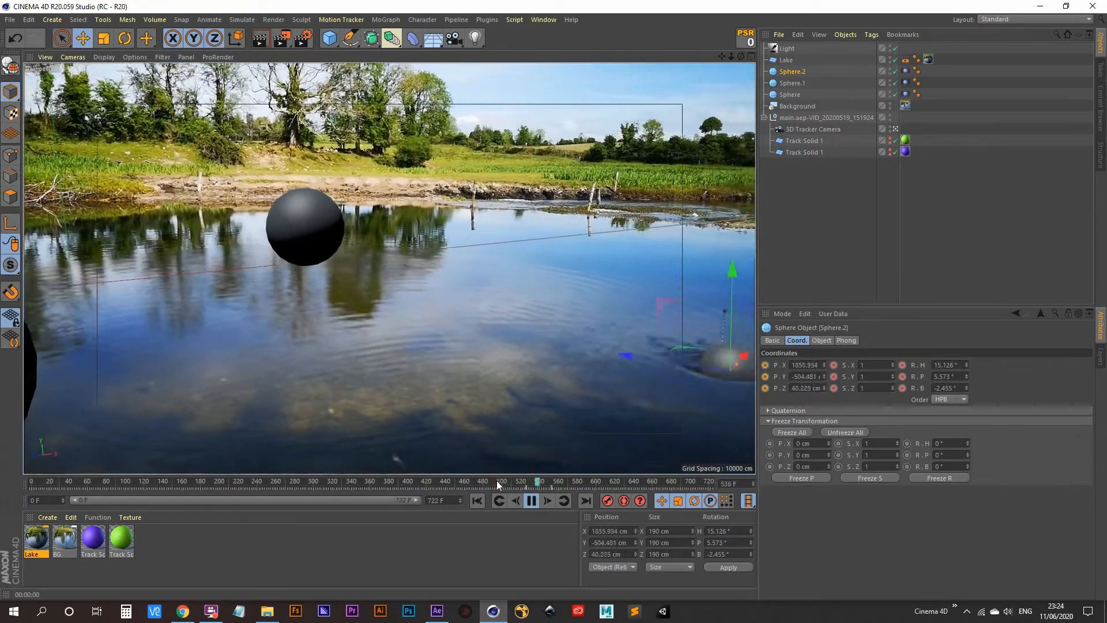
pyautogui.click(500, 483)
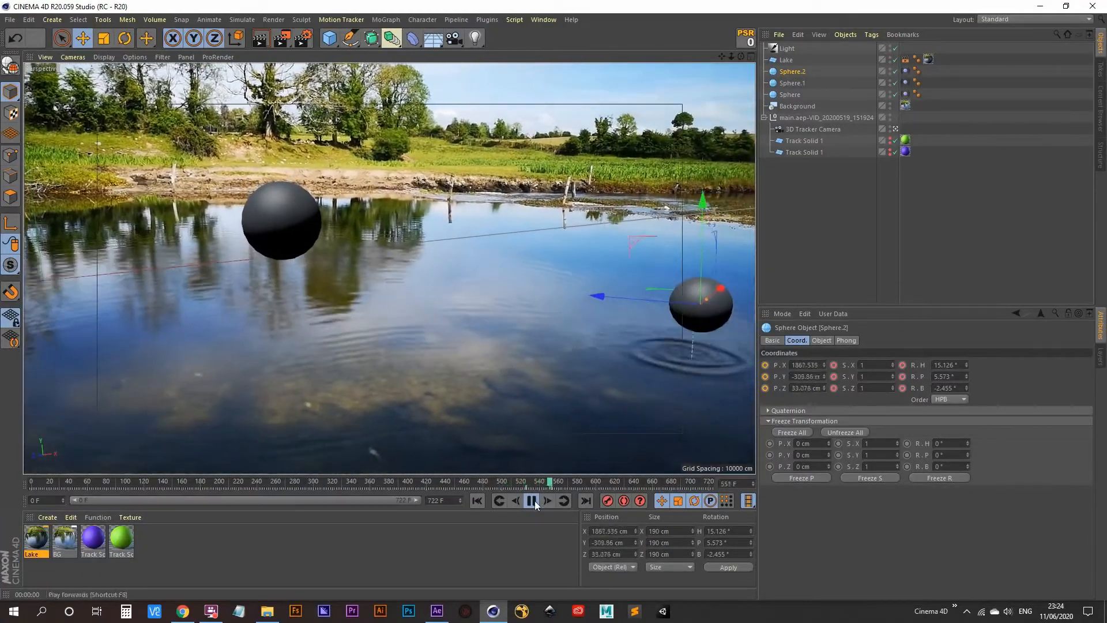
pyautogui.click(532, 500)
# - Compare the ripples at frames 575 and 595, and shift both Sphere.2 keyframes about 10 frames earlier
pyautogui.click(573, 483)
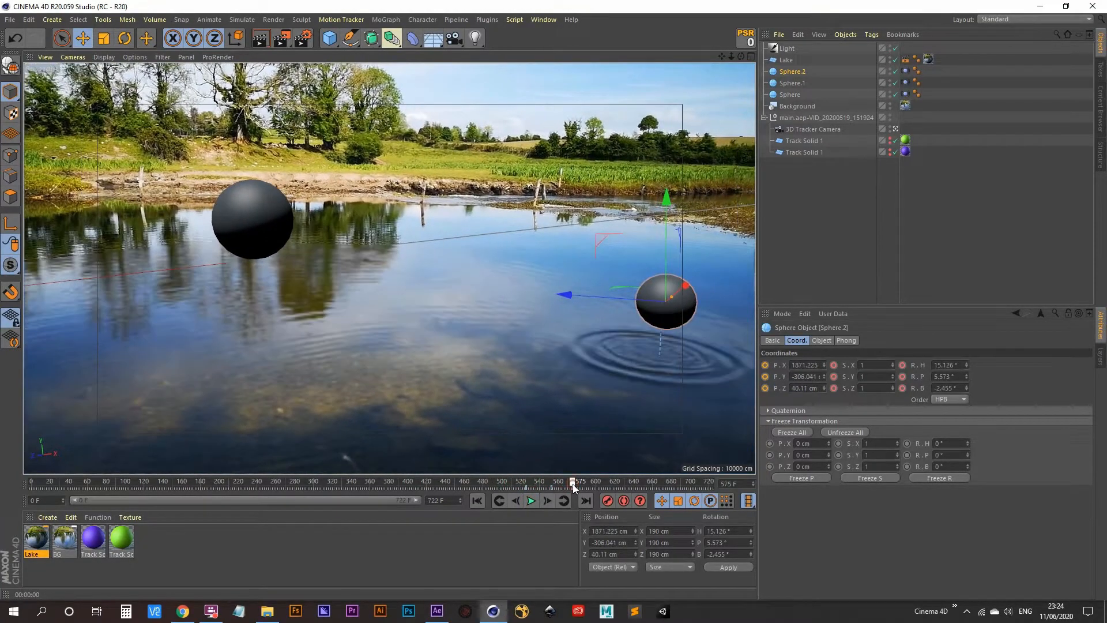
pyautogui.click(592, 484)
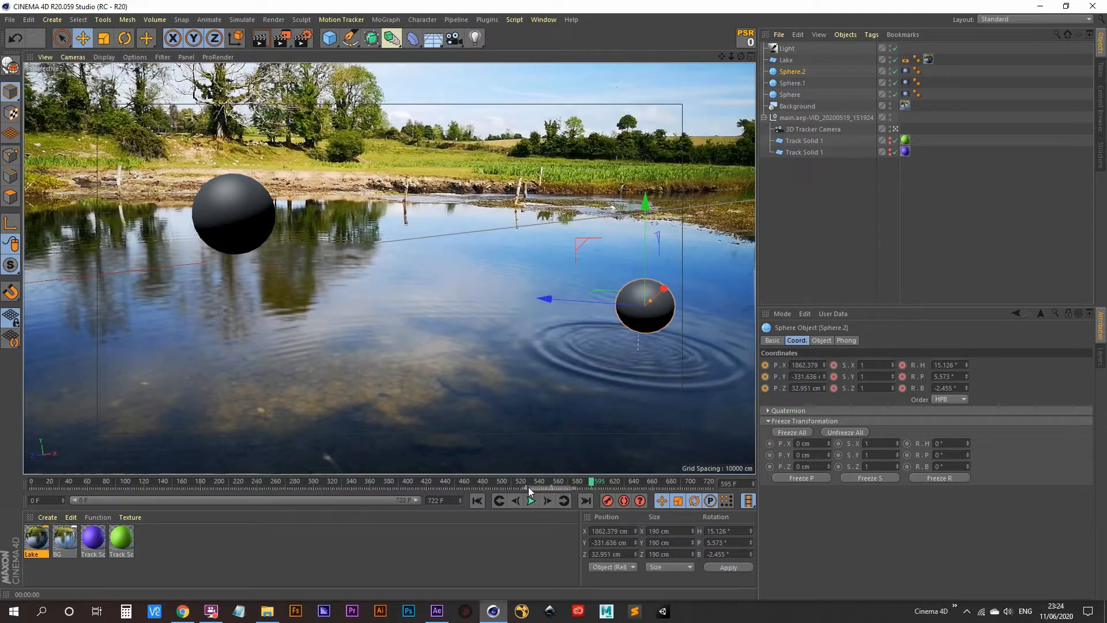
pyautogui.click(511, 490)
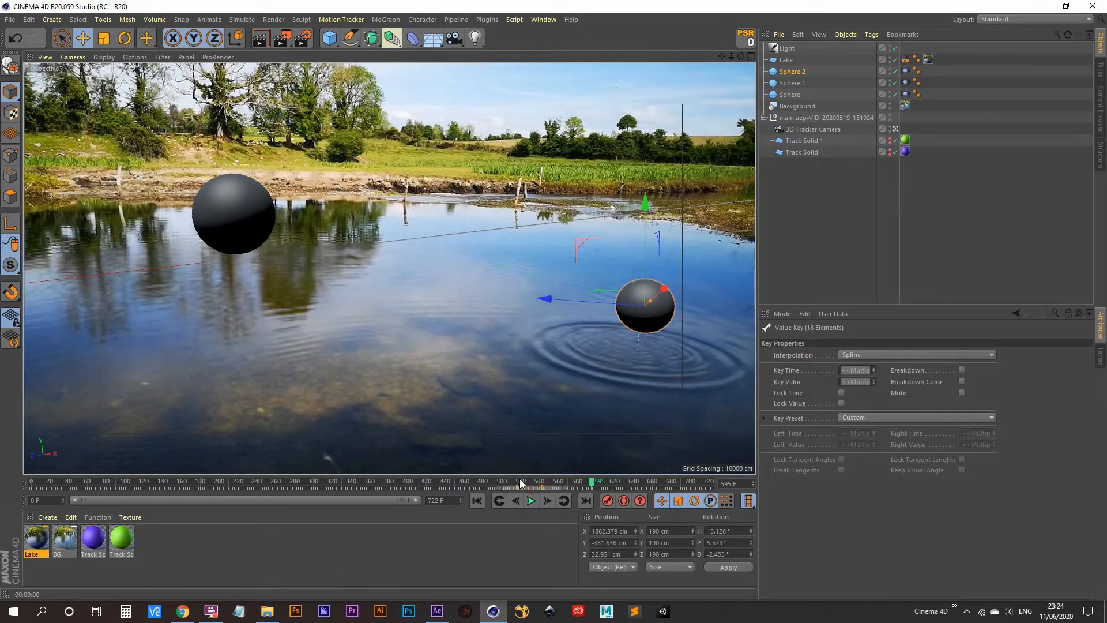
# - Play and scrub through the animation to review how the spheres rise, and render the view at frame 396
pyautogui.click(491, 483)
pyautogui.click(530, 504)
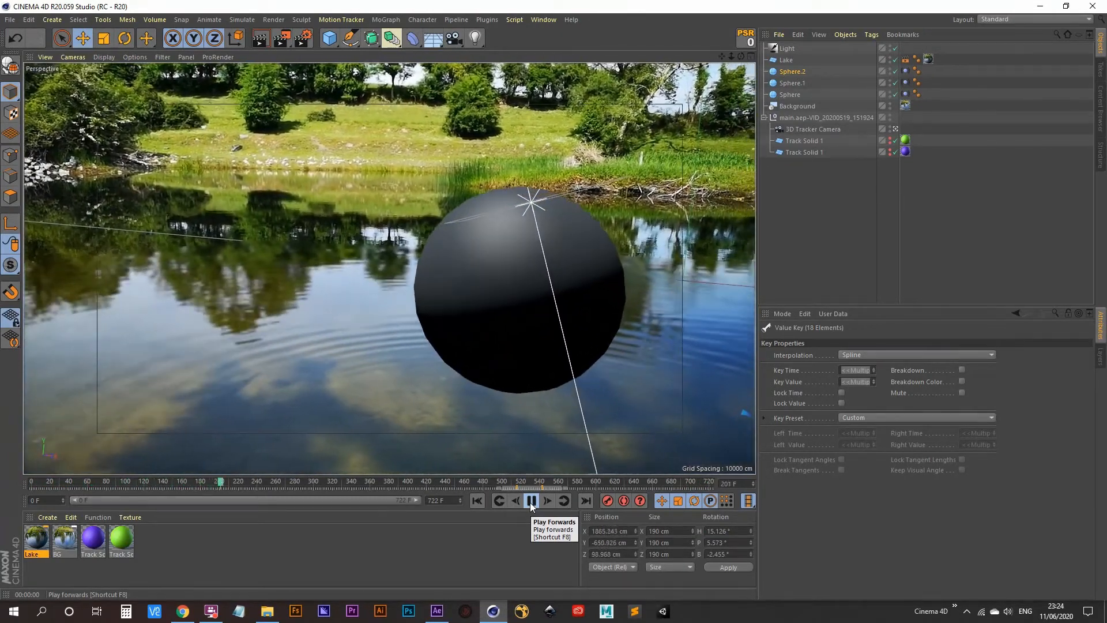
pyautogui.click(530, 500)
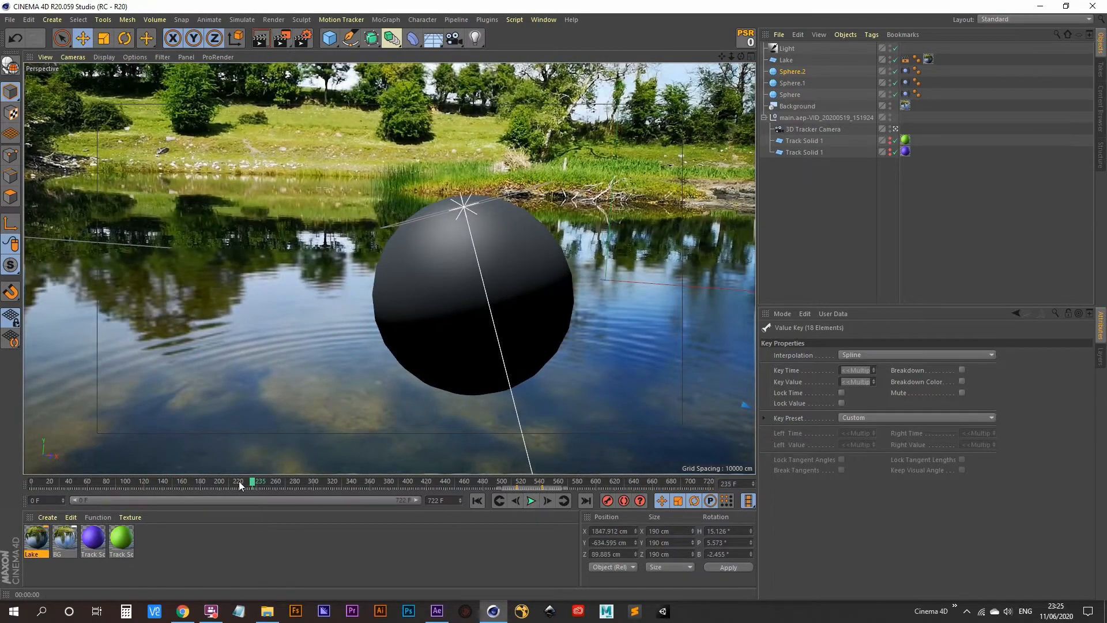
pyautogui.moveTo(251, 484); pyautogui.dragTo(380, 481)
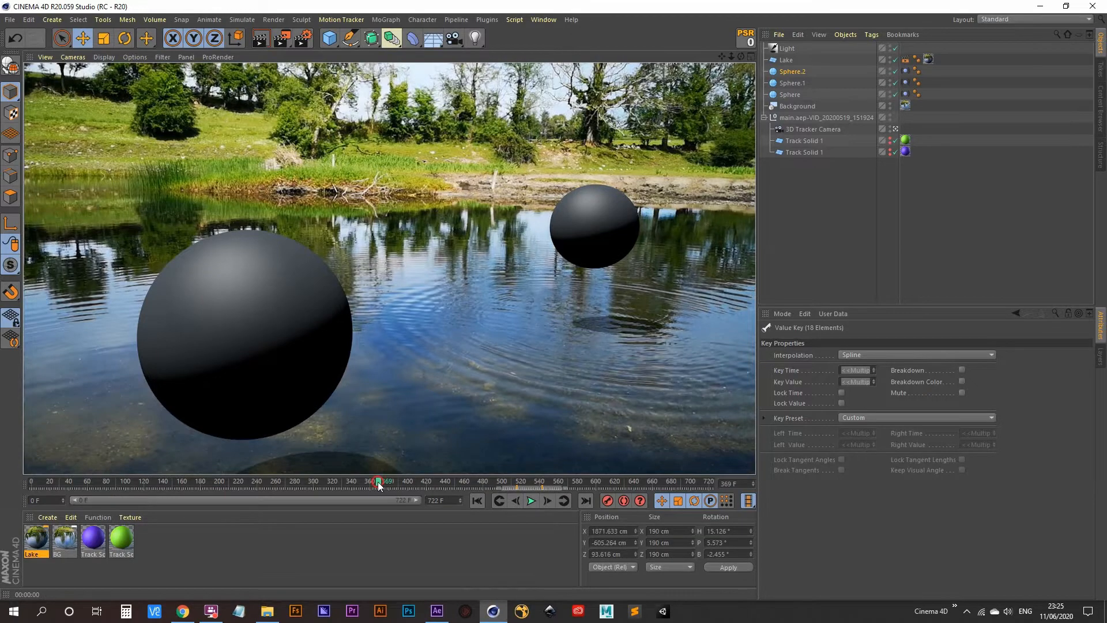
pyautogui.moveTo(378, 482); pyautogui.dragTo(160, 473)
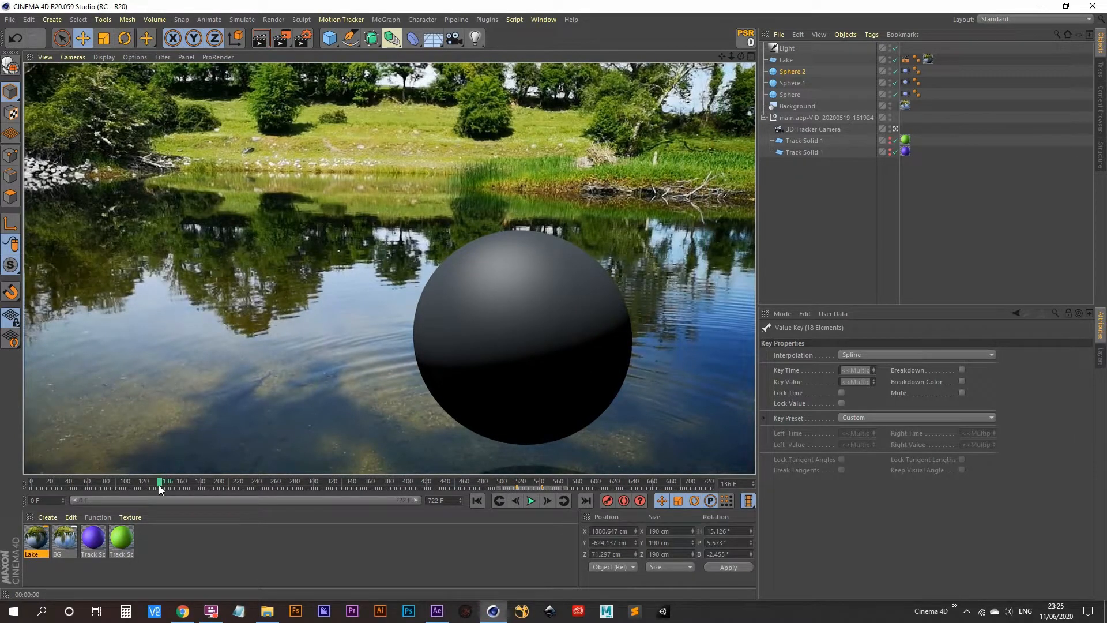
pyautogui.moveTo(158, 485); pyautogui.dragTo(405, 474)
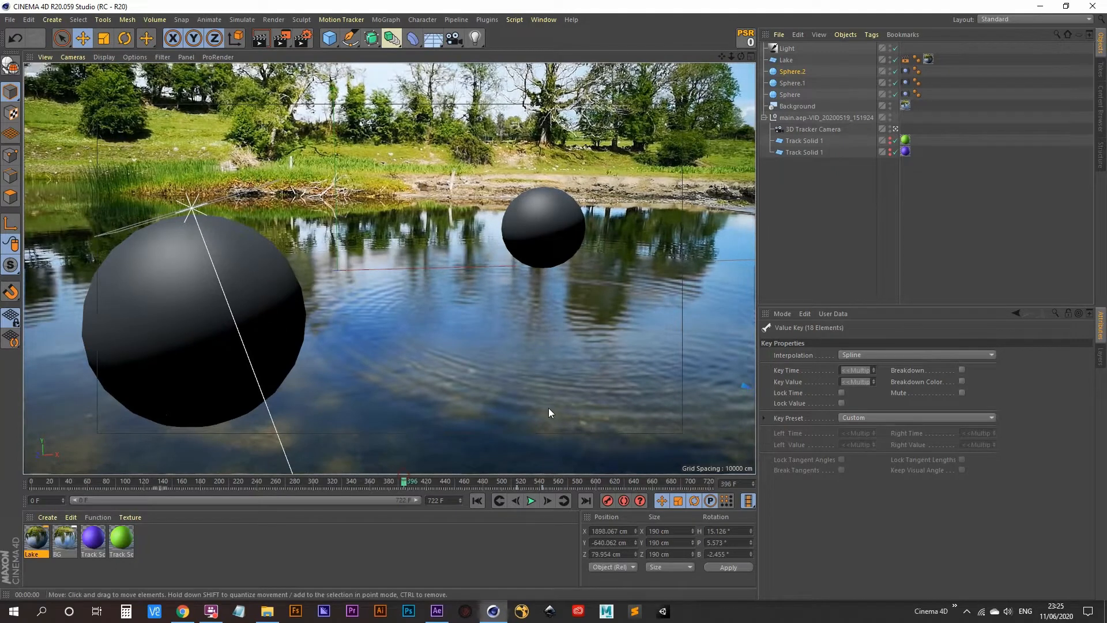
pyautogui.hotkey('ctrl', 'r')
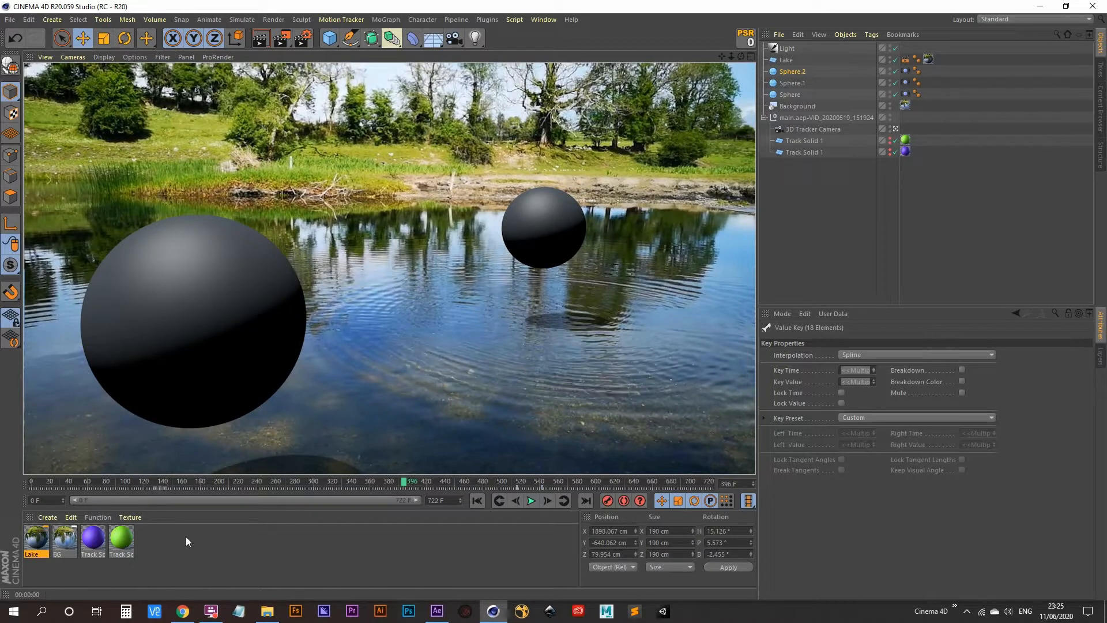
# - Open the Lake material for editing and enable its Reflectance channel
pyautogui.doubleClick(36, 544)
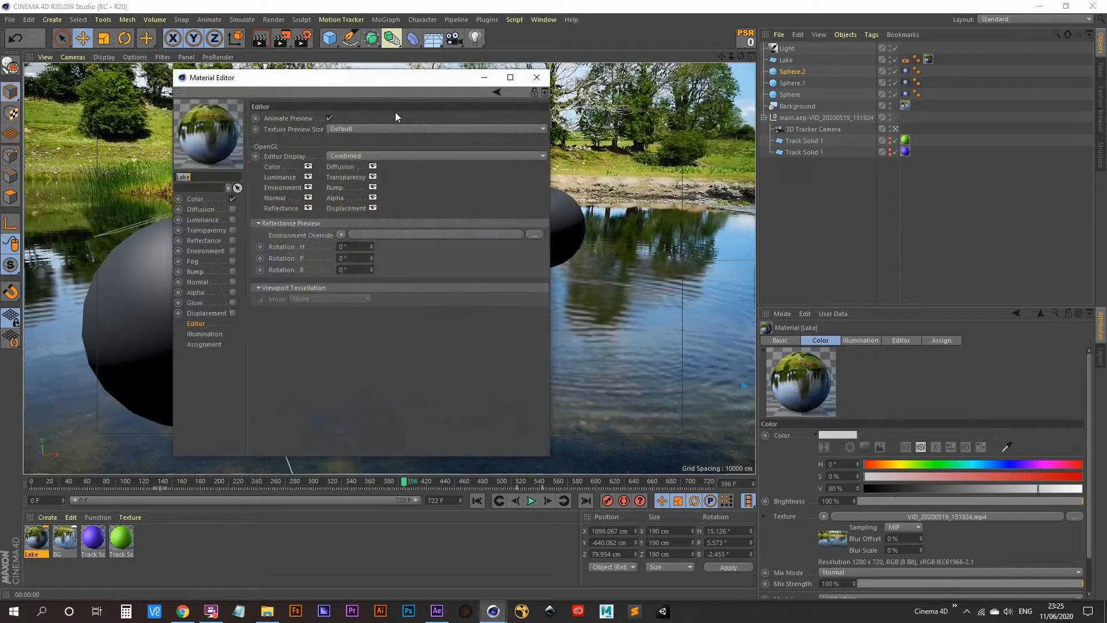
pyautogui.moveTo(384, 85); pyautogui.dragTo(871, 84)
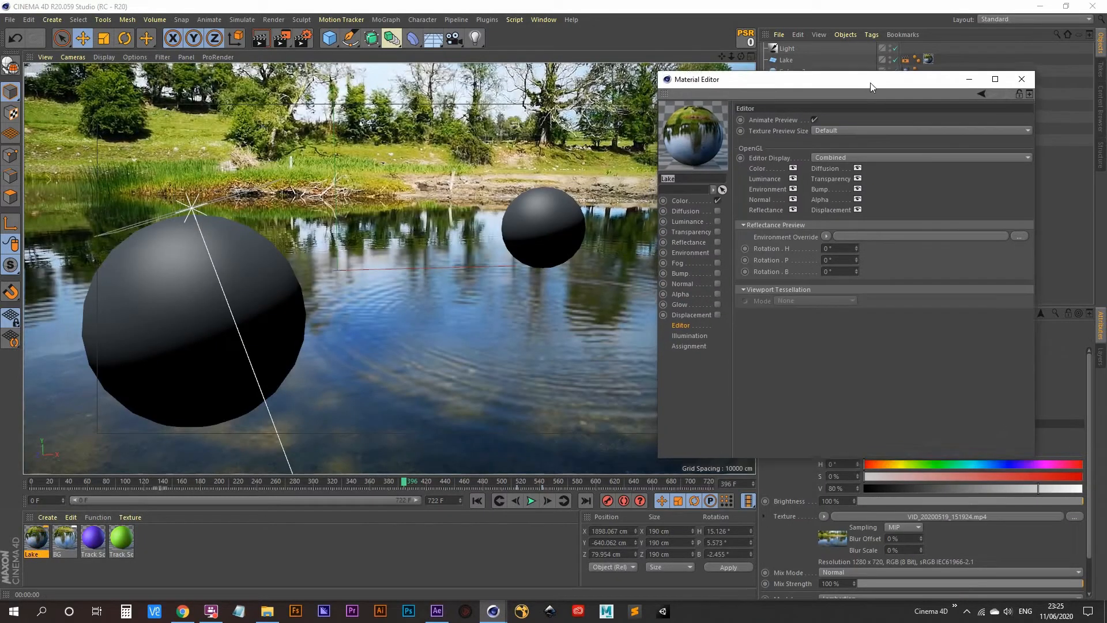
pyautogui.click(719, 239)
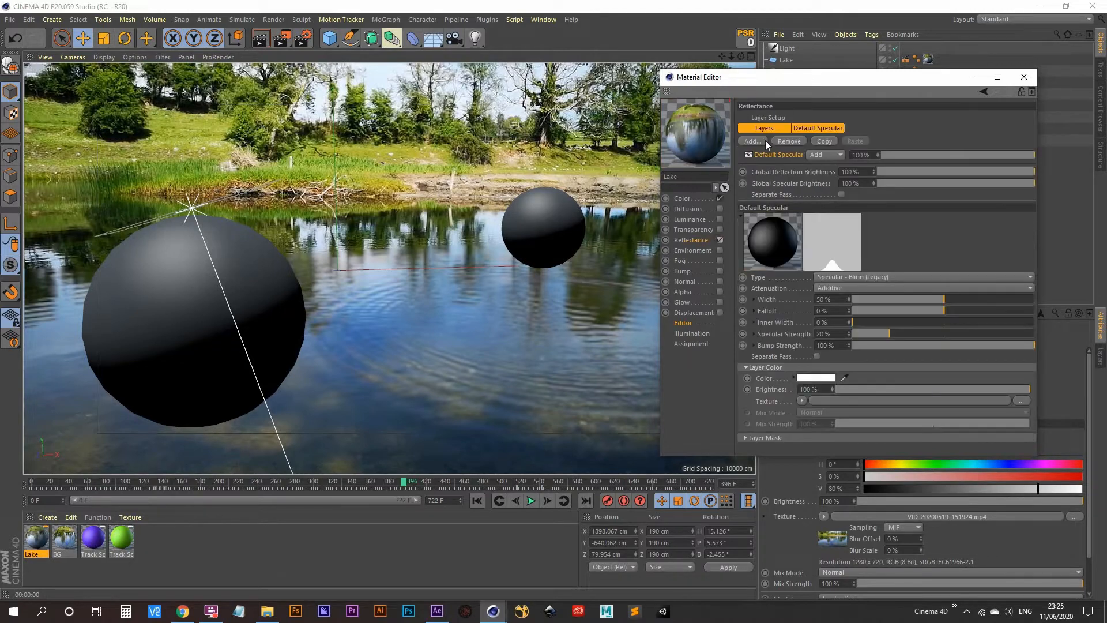
# - Try adding a Beckmann reflection layer to the Lake material with 6% roughness and 24% reflection strength
pyautogui.click(762, 141)
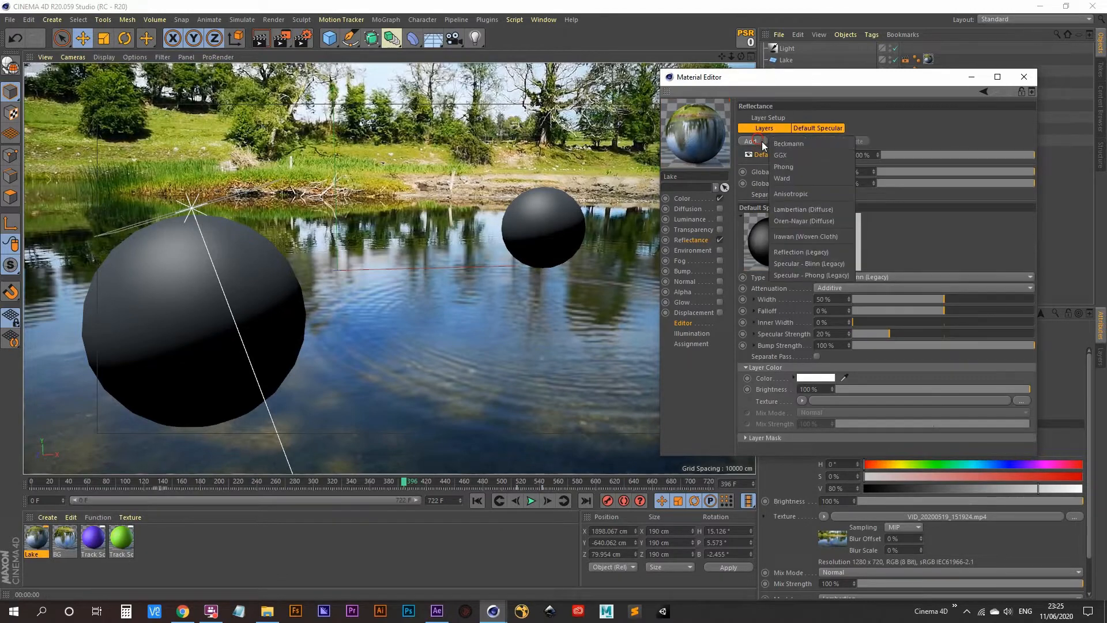
pyautogui.click(799, 142)
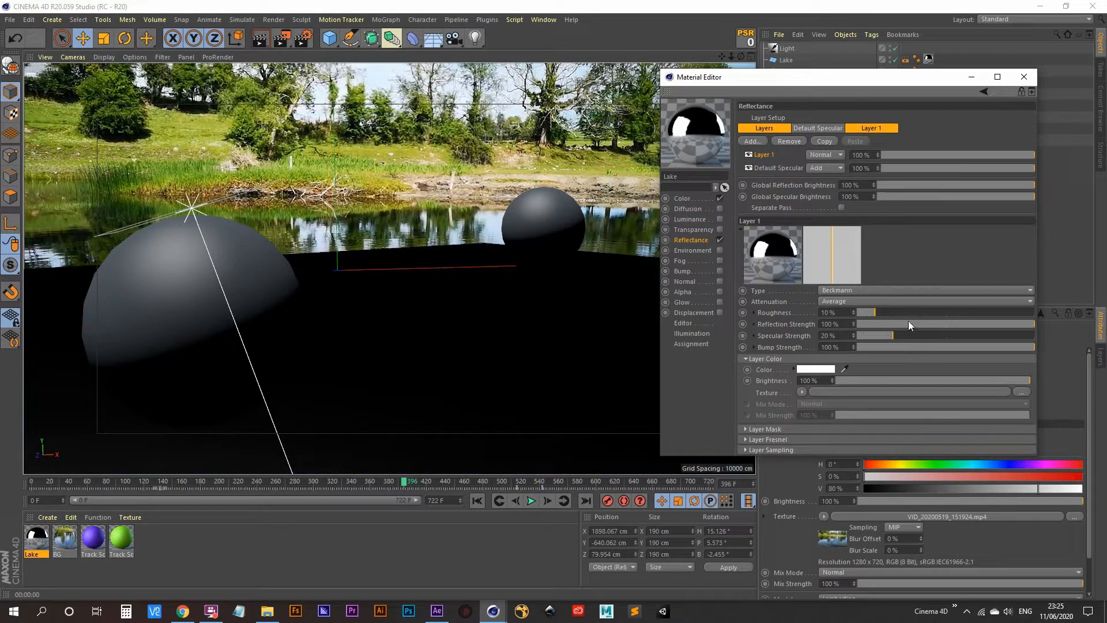
pyautogui.moveTo(908, 321); pyautogui.dragTo(725, 317)
pyautogui.write('6')
pyautogui.press('Return')
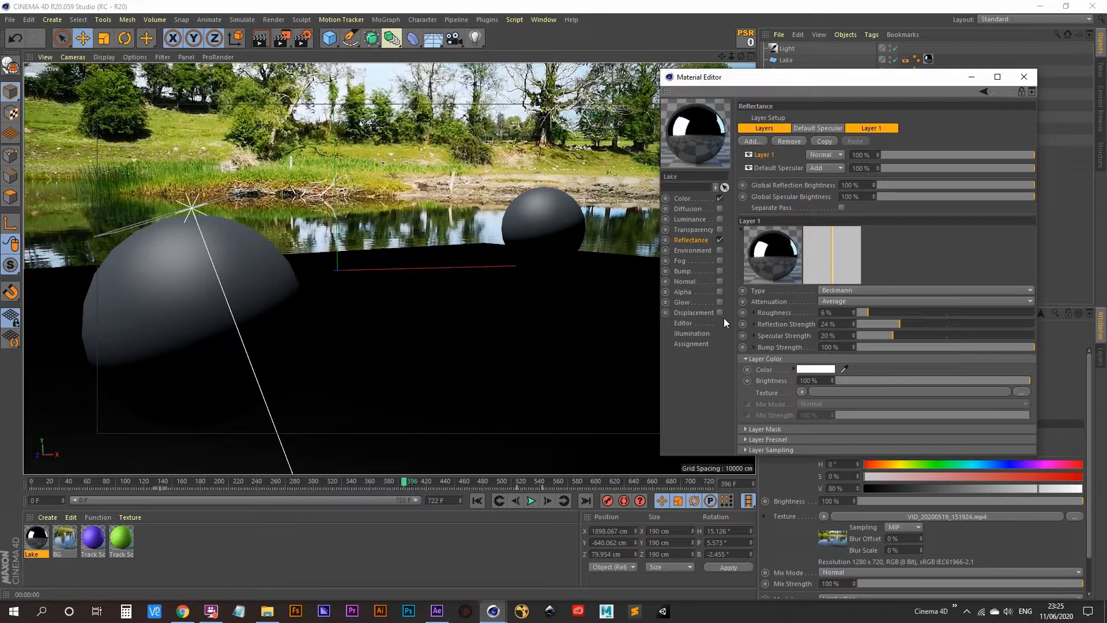
# - Try setting the Lake material's color value to 100% and the Beckmann layer's attenuation to Additive
pyautogui.click(683, 199)
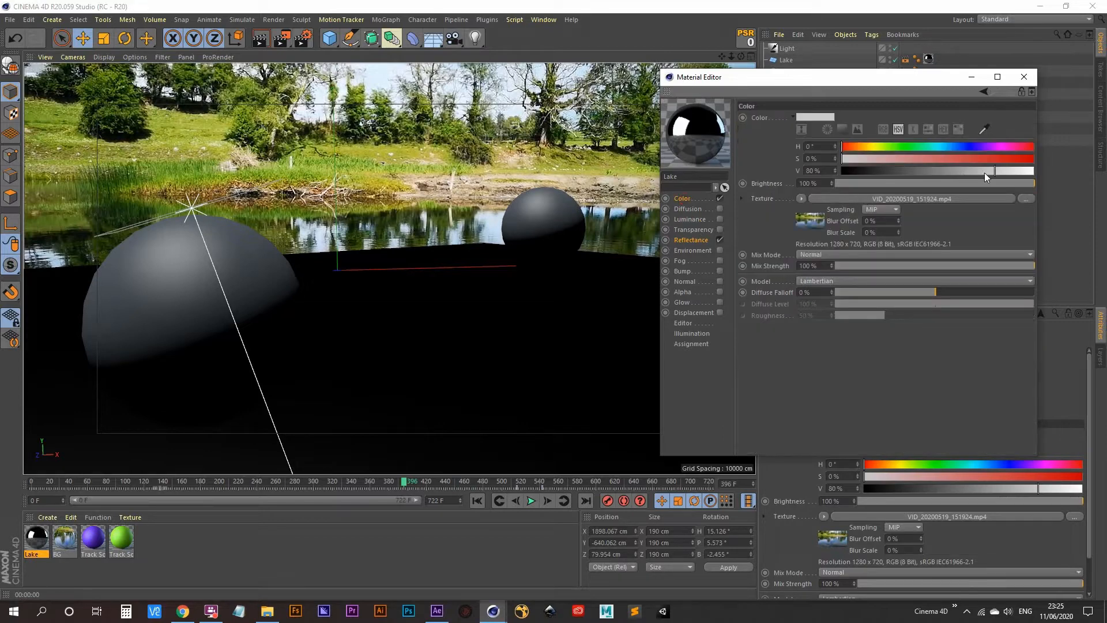
pyautogui.moveTo(984, 172); pyautogui.dragTo(1038, 171)
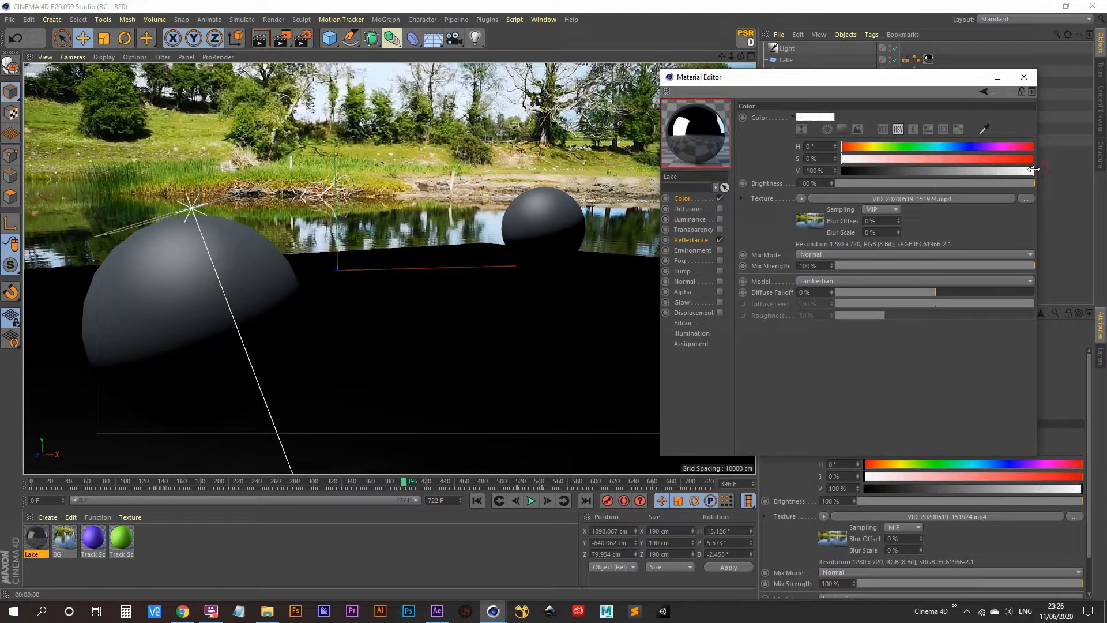
pyautogui.click(697, 239)
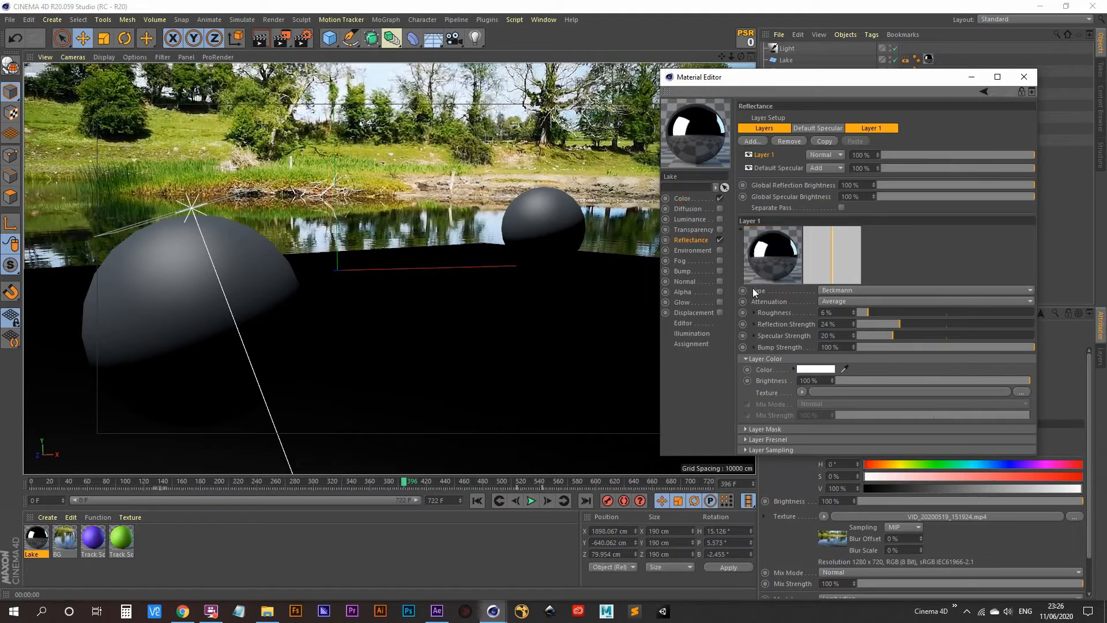
pyautogui.click(853, 303)
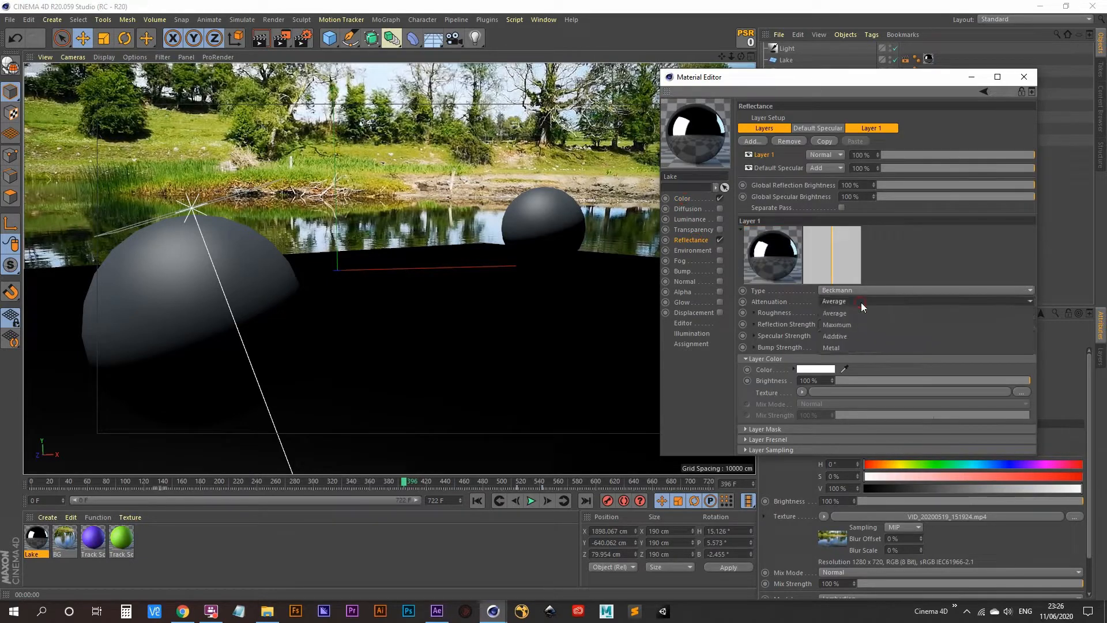
pyautogui.click(854, 336)
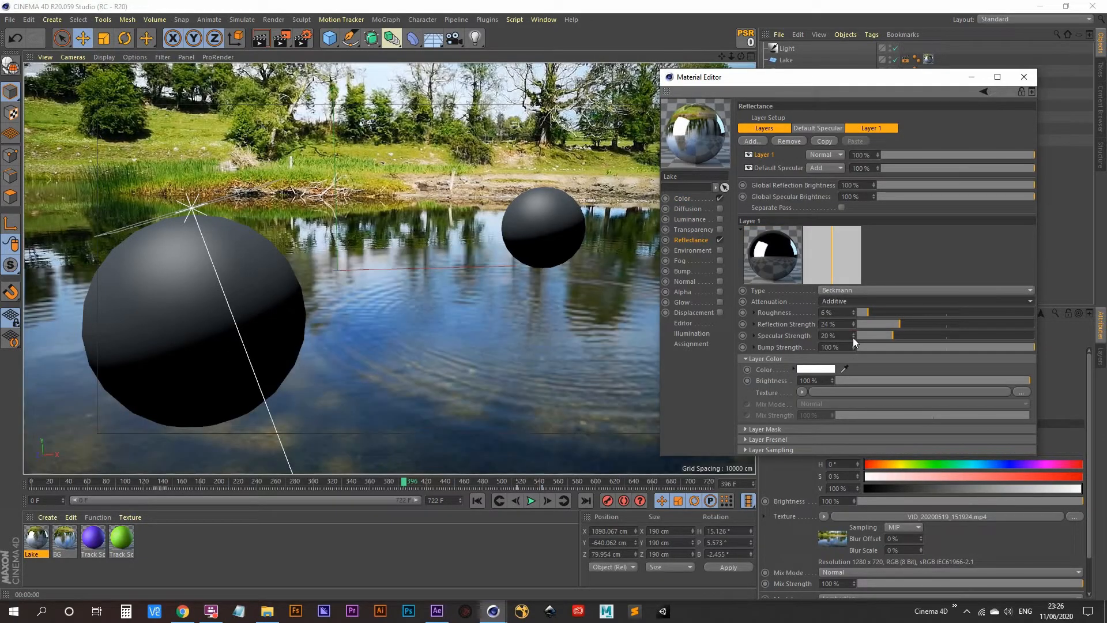
# - Undo the Lake material's attenuation, color and Beckmann layer changes, and close the material
pyautogui.hotkey('ctrl', 'z')
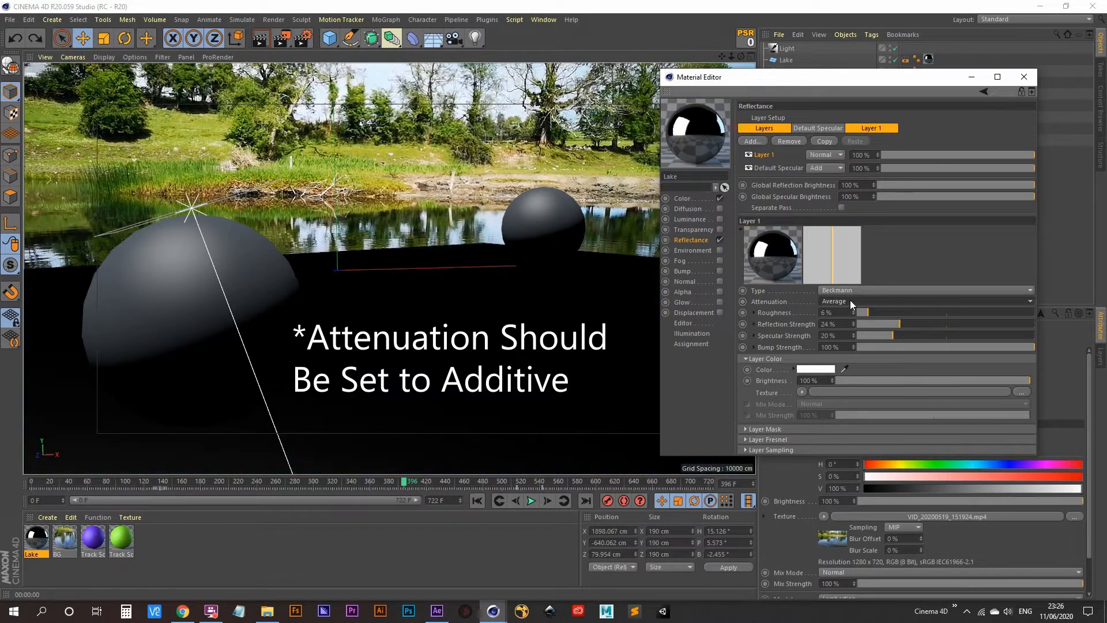
pyautogui.click(684, 199)
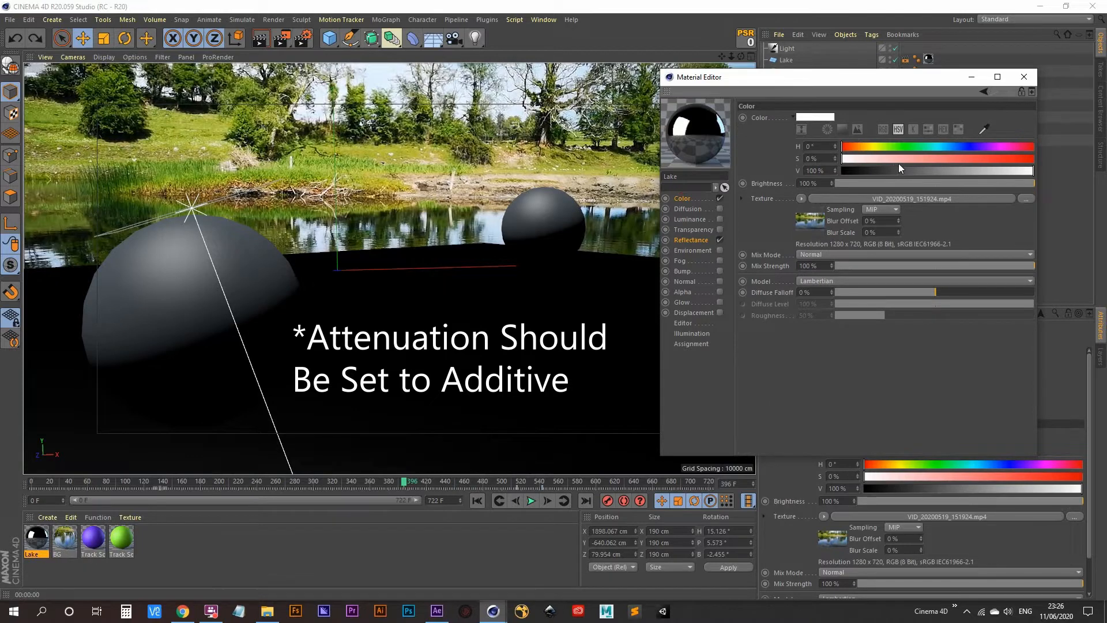
pyautogui.hotkey('ctrl', 'z')
pyautogui.click(699, 239)
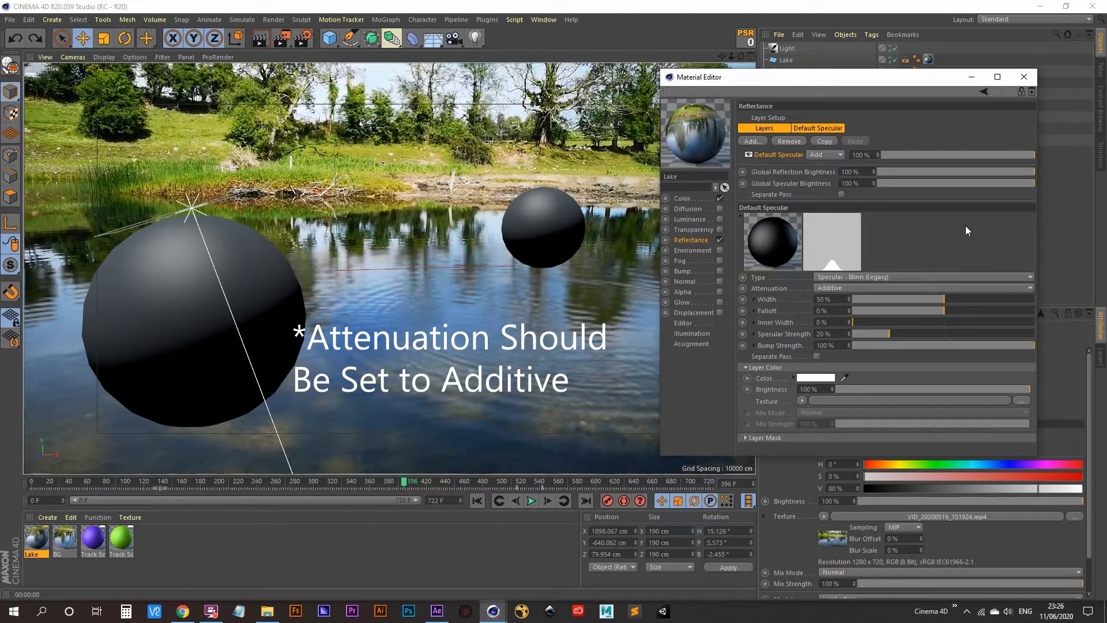
pyautogui.click(1024, 77)
# - Reopen the Lake material and add a Beckmann reflection layer in its Reflectance channel
pyautogui.doubleClick(38, 539)
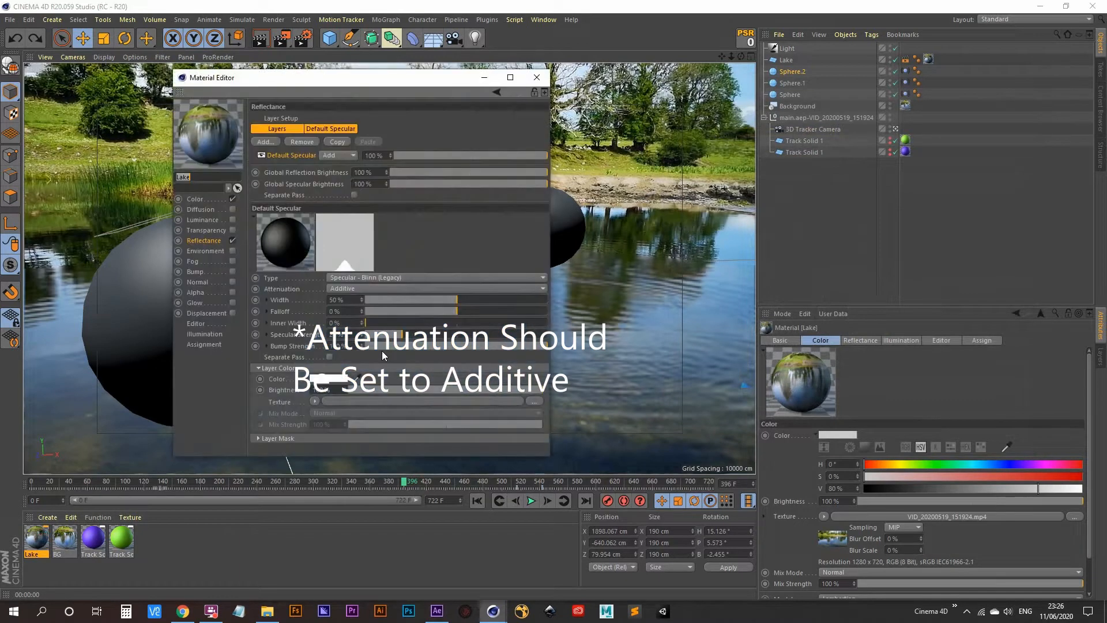
pyautogui.moveTo(338, 77); pyautogui.dragTo(793, 62)
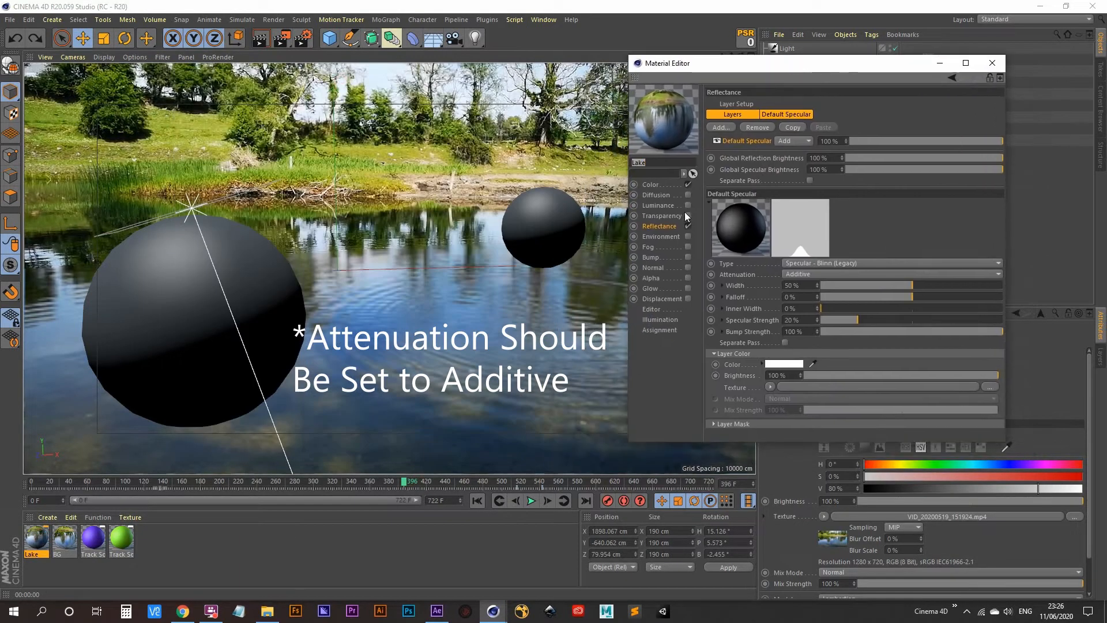
pyautogui.click(666, 227)
pyautogui.click(721, 127)
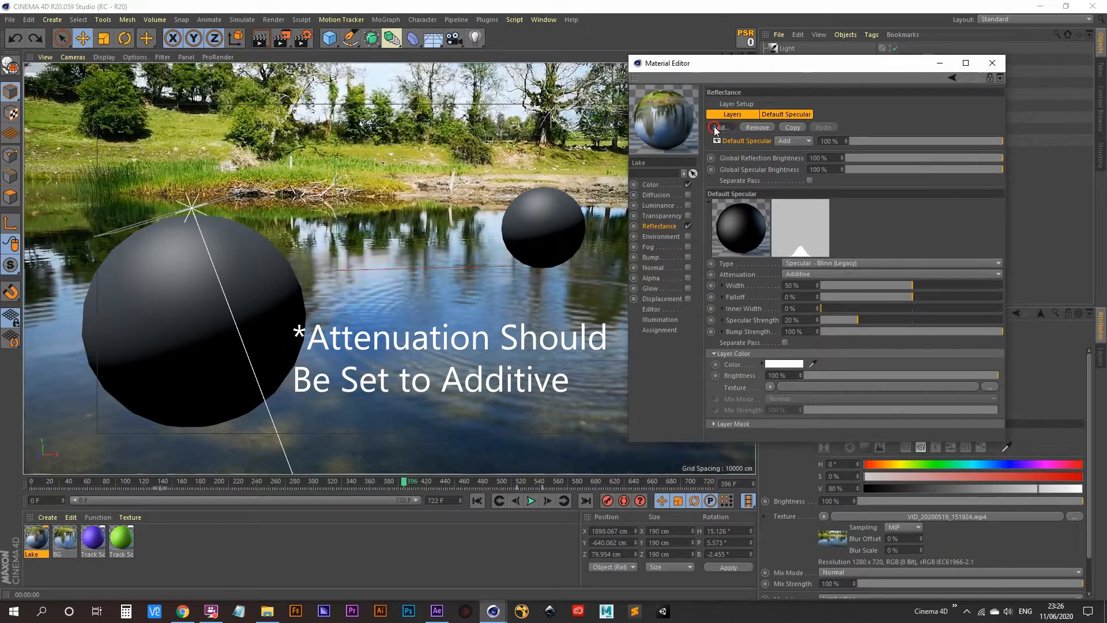
pyautogui.click(763, 129)
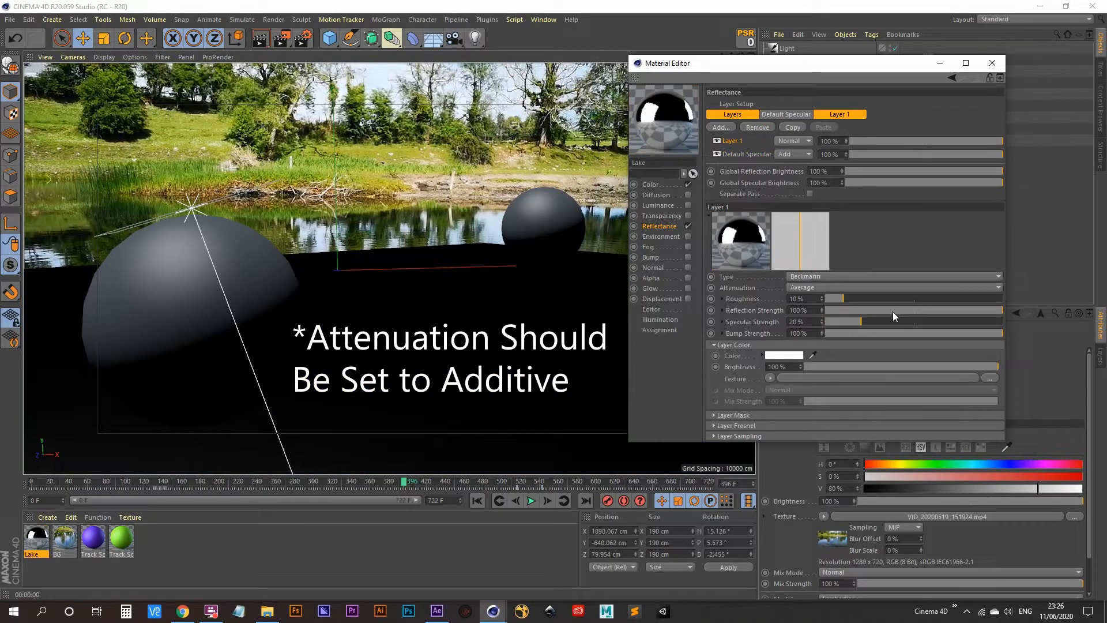
# - Set the Lake material's Beckmann layer to 24% reflection strength and 6% roughness, and close the material
pyautogui.click(868, 311)
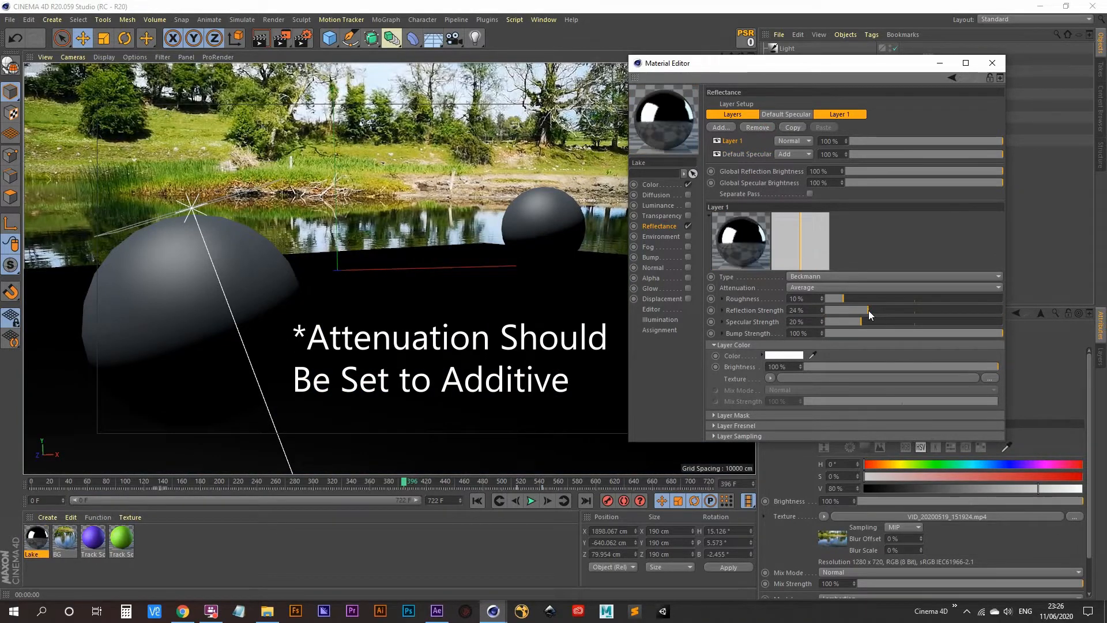
pyautogui.click(797, 299)
pyautogui.write('6')
pyautogui.press('Return')
pyautogui.click(992, 64)
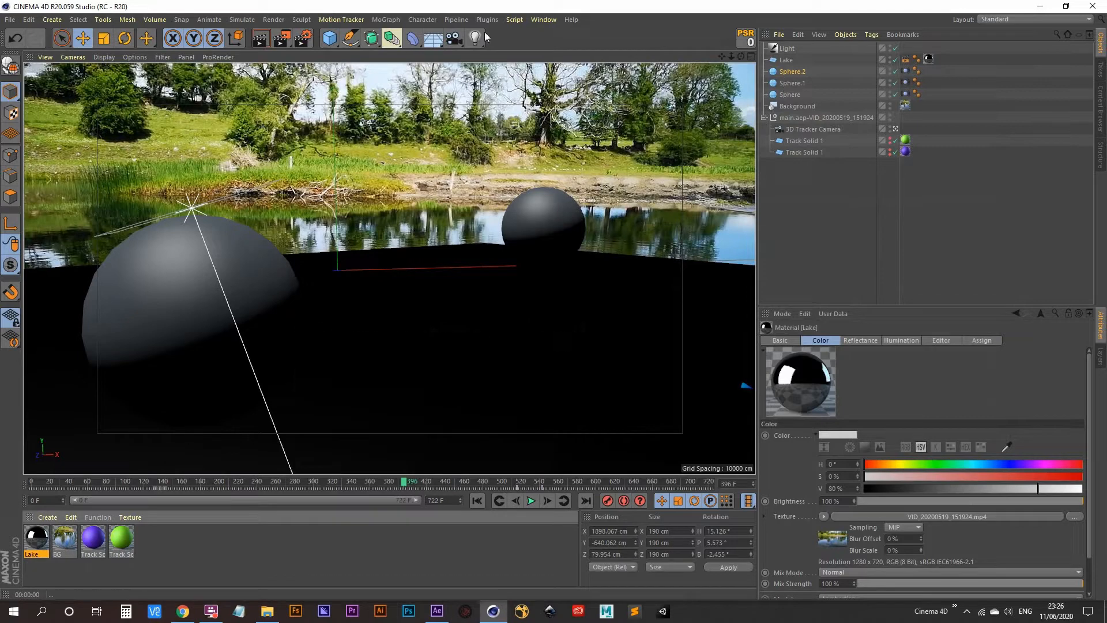
# - Render the view at frames 396 and 586 to check the sphere reflections on the lake
pyautogui.click(268, 42)
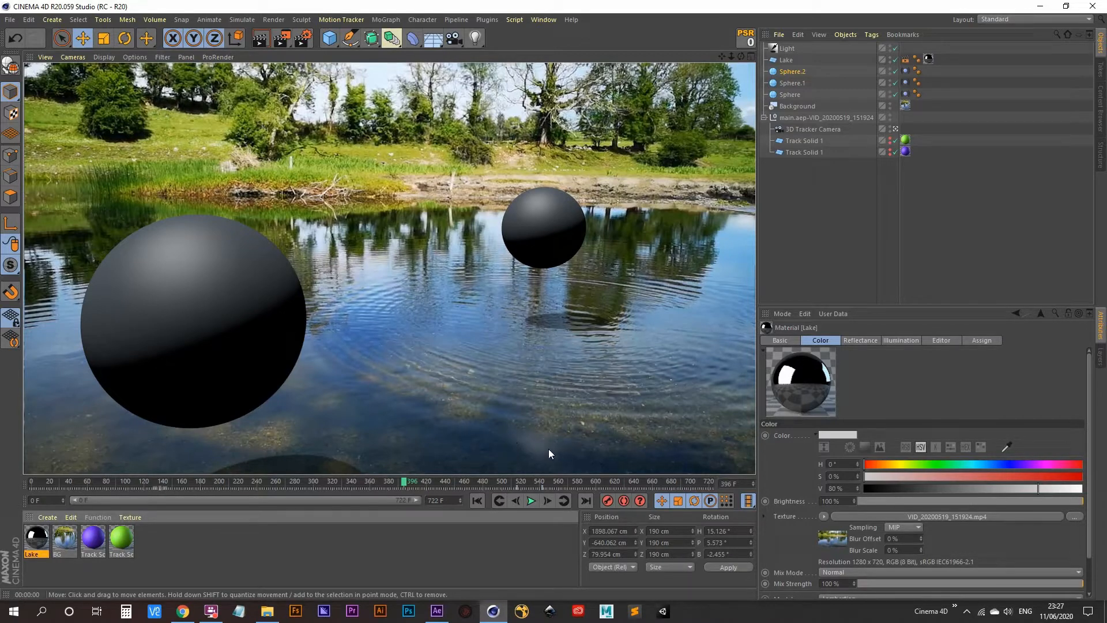
pyautogui.moveTo(405, 484); pyautogui.dragTo(583, 481)
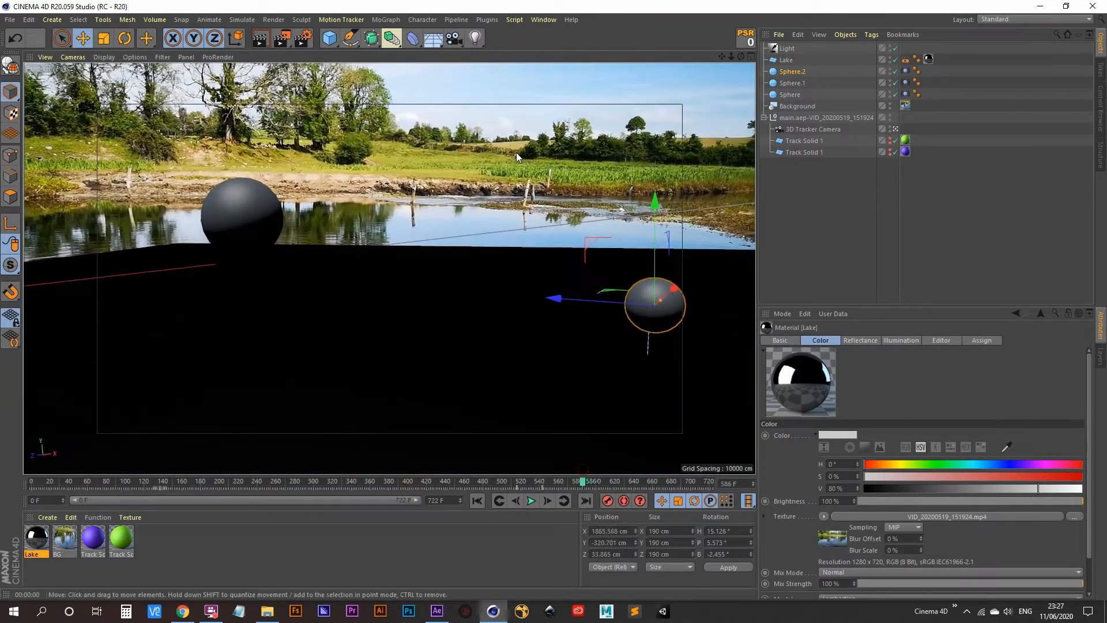
pyautogui.hotkey('ctrl', 'r')
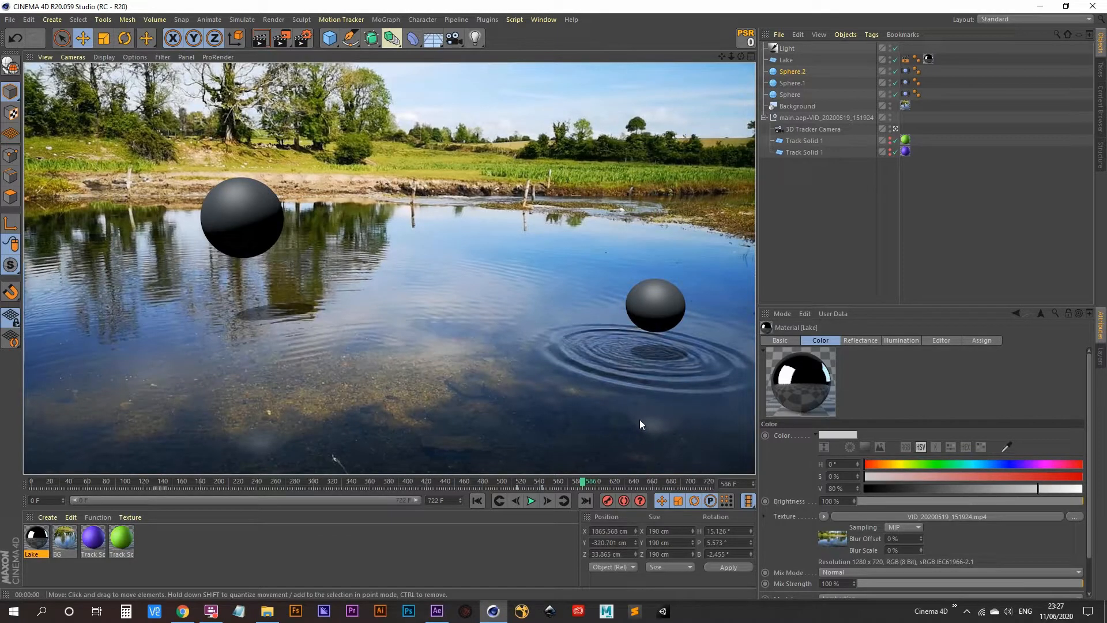
pyautogui.click(826, 220)
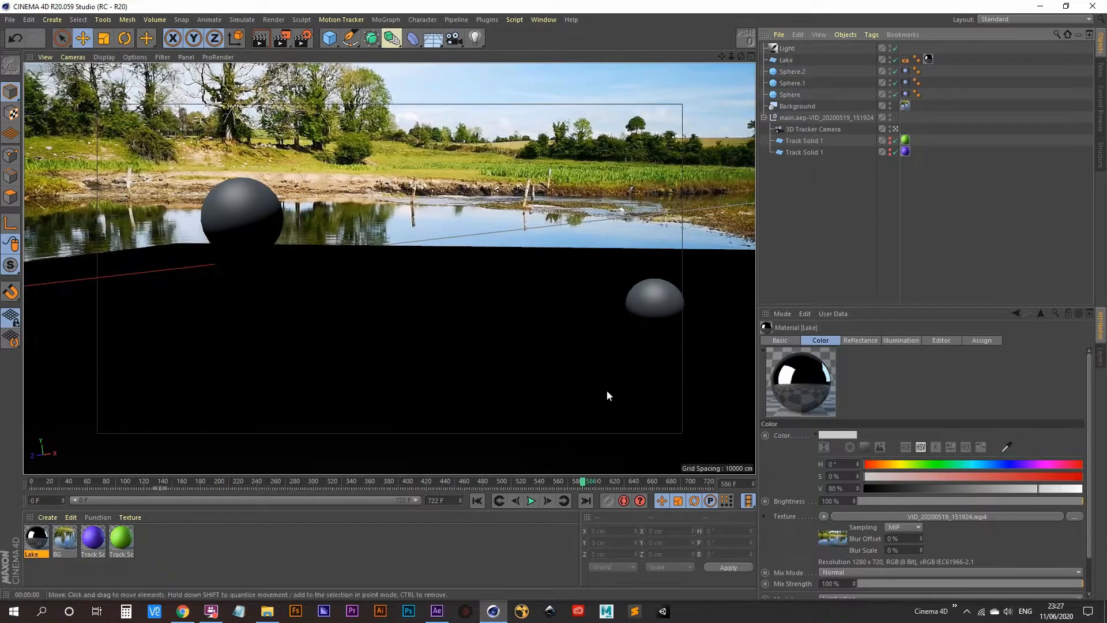
# - Go to frame 301 and inspect the Lake plane's properties and its Compositing tag
pyautogui.moveTo(583, 483); pyautogui.dragTo(316, 486)
pyautogui.click(788, 60)
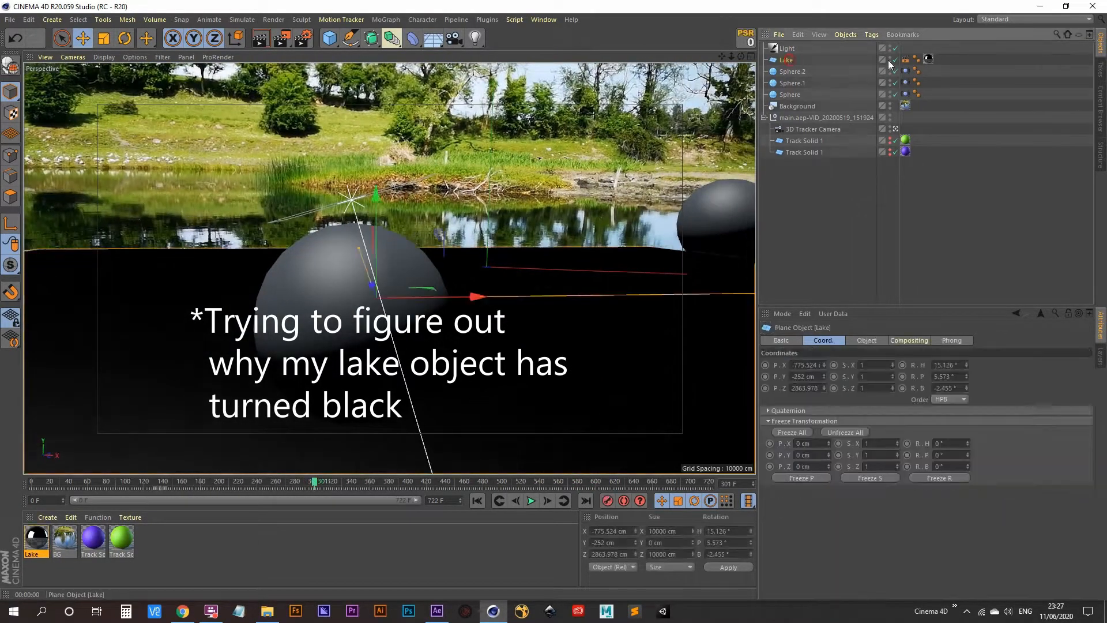
pyautogui.click(905, 60)
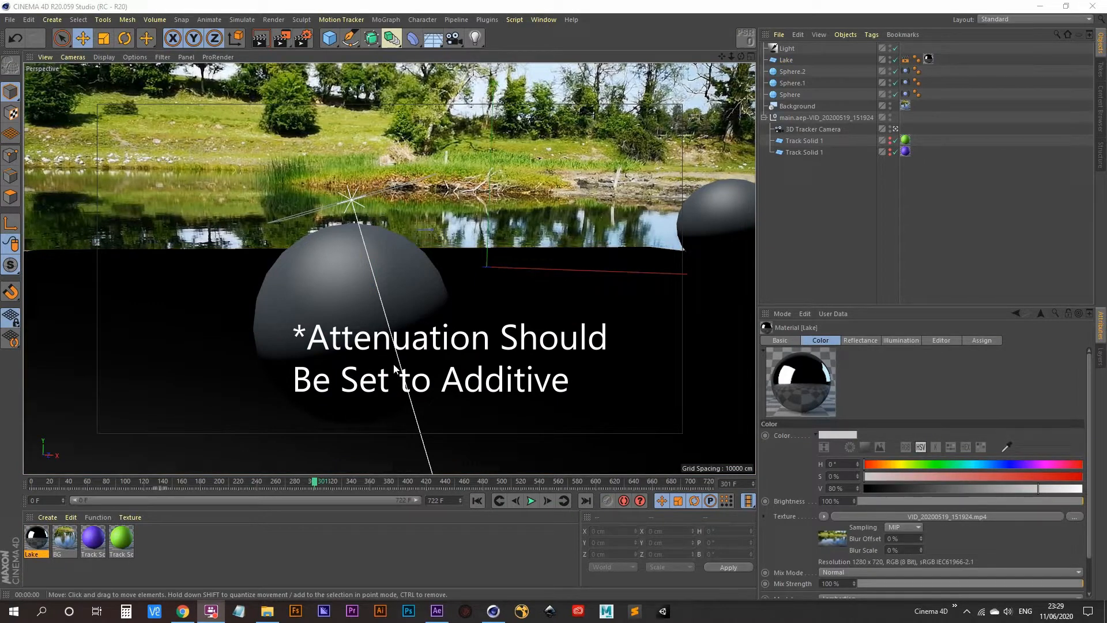
# - Create a new material and name it "spheres"
pyautogui.doubleClick(161, 549)
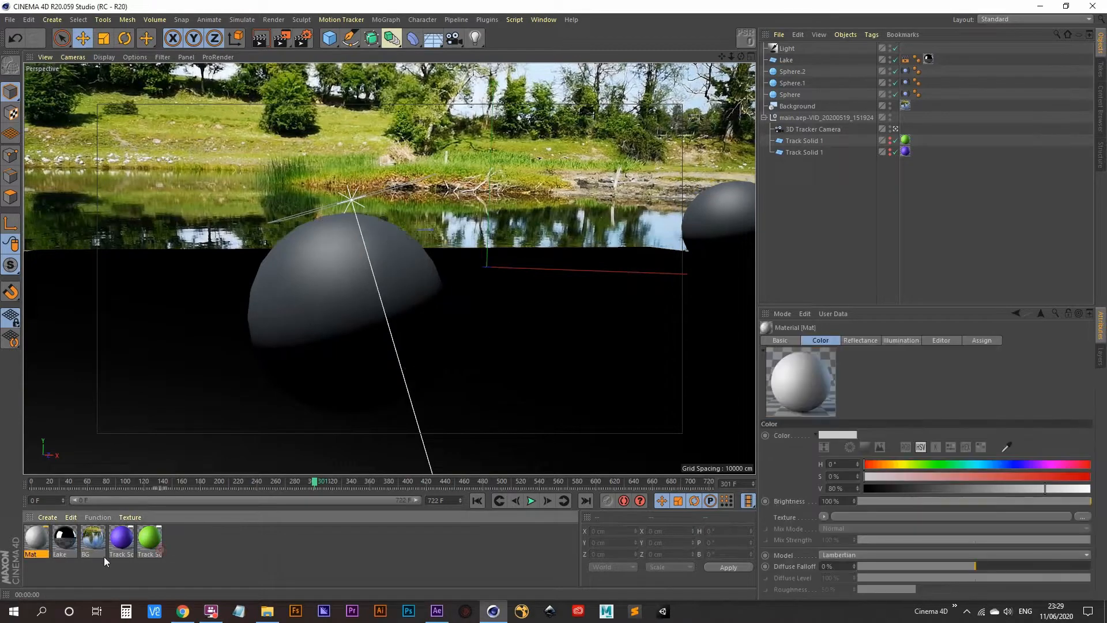
pyautogui.doubleClick(33, 556)
pyautogui.write('sph')
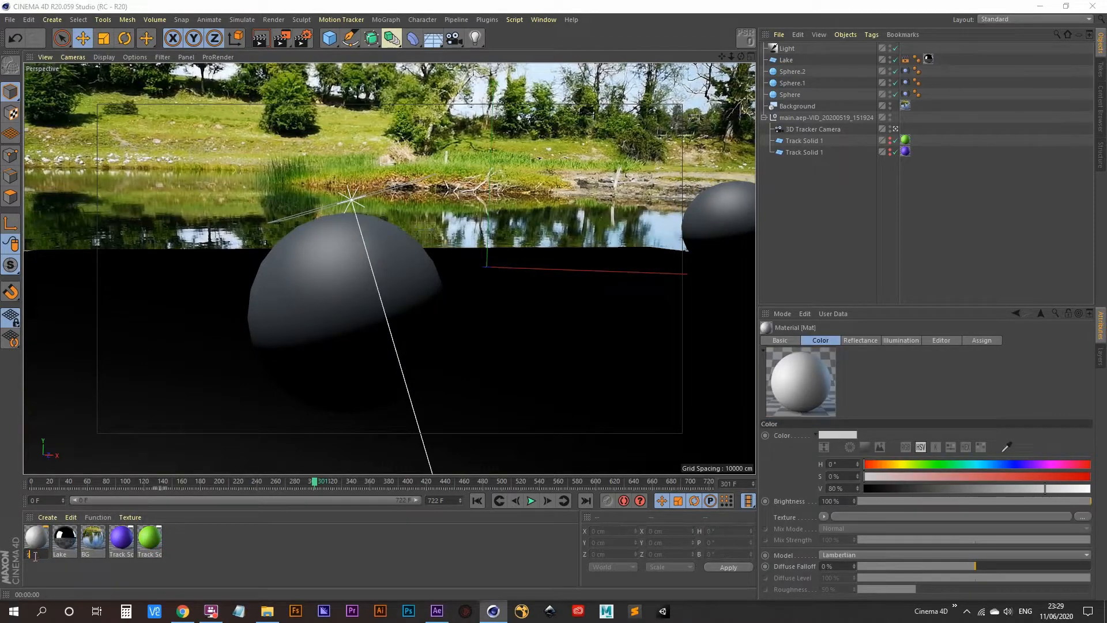
pyautogui.write('eres')
pyautogui.press('Return')
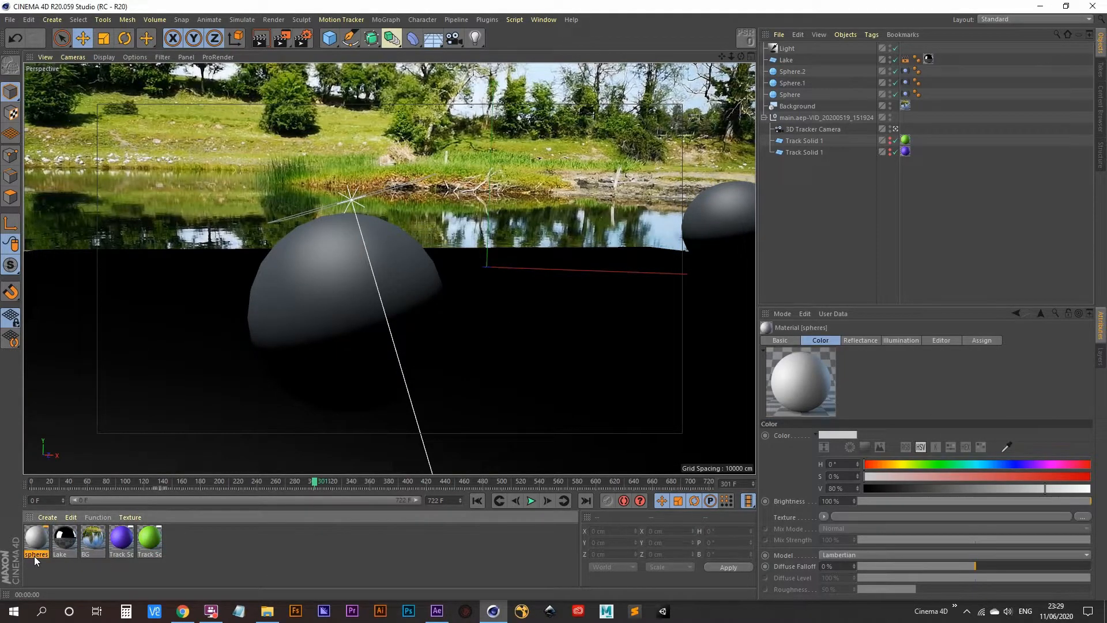
# - Apply the spheres material to Sphere, Sphere.1 and Sphere.2
pyautogui.moveTo(34, 555); pyautogui.dragTo(285, 396)
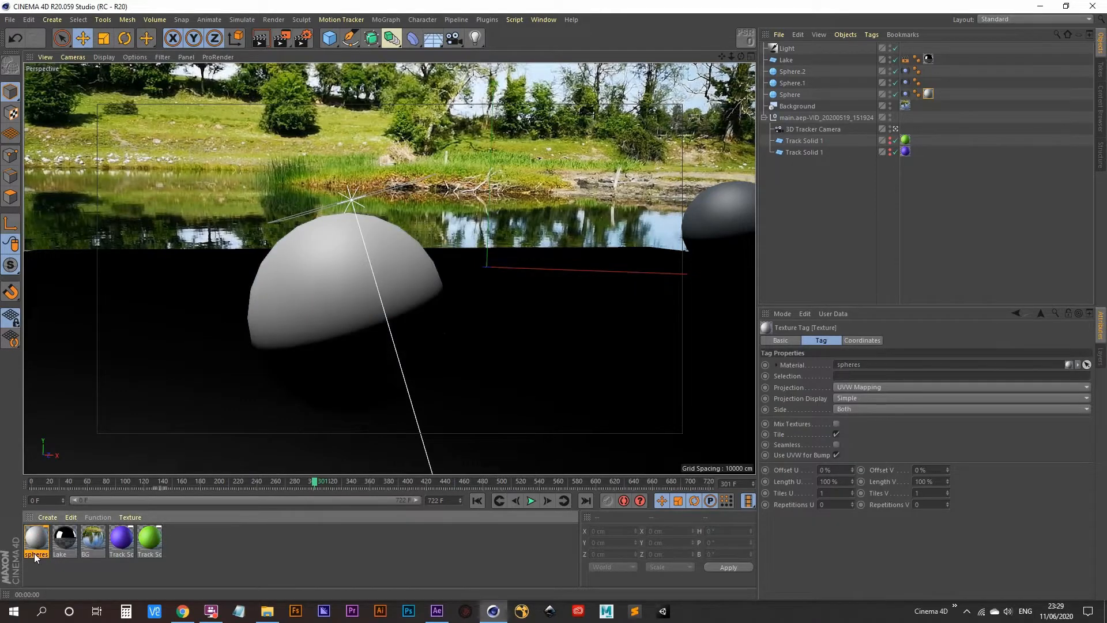
pyautogui.moveTo(34, 555); pyautogui.dragTo(696, 237)
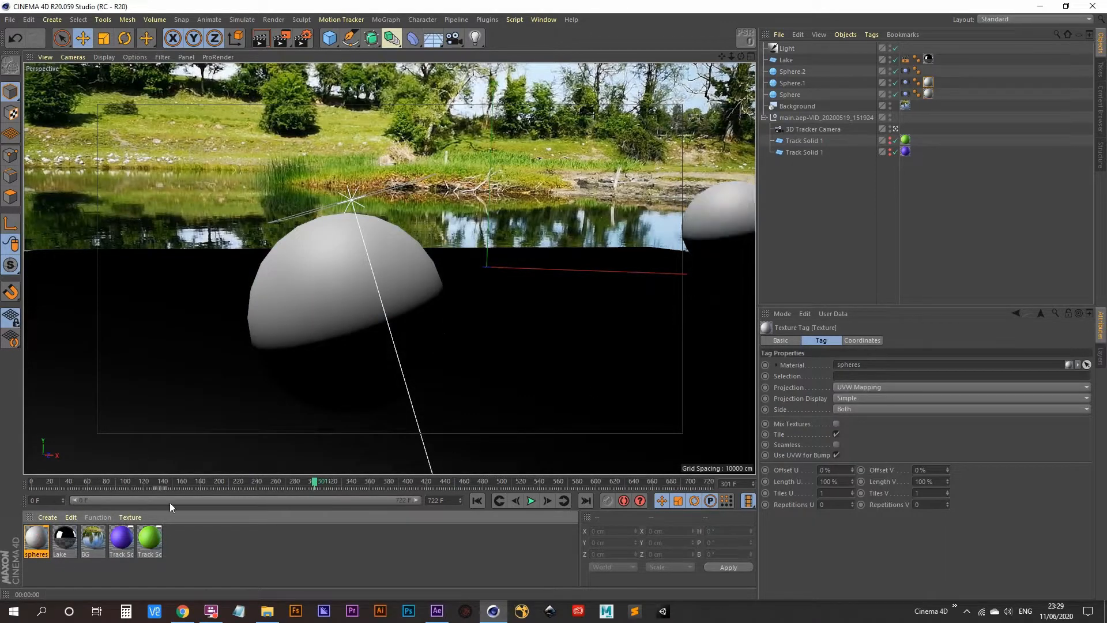
pyautogui.moveTo(37, 538); pyautogui.dragTo(791, 74)
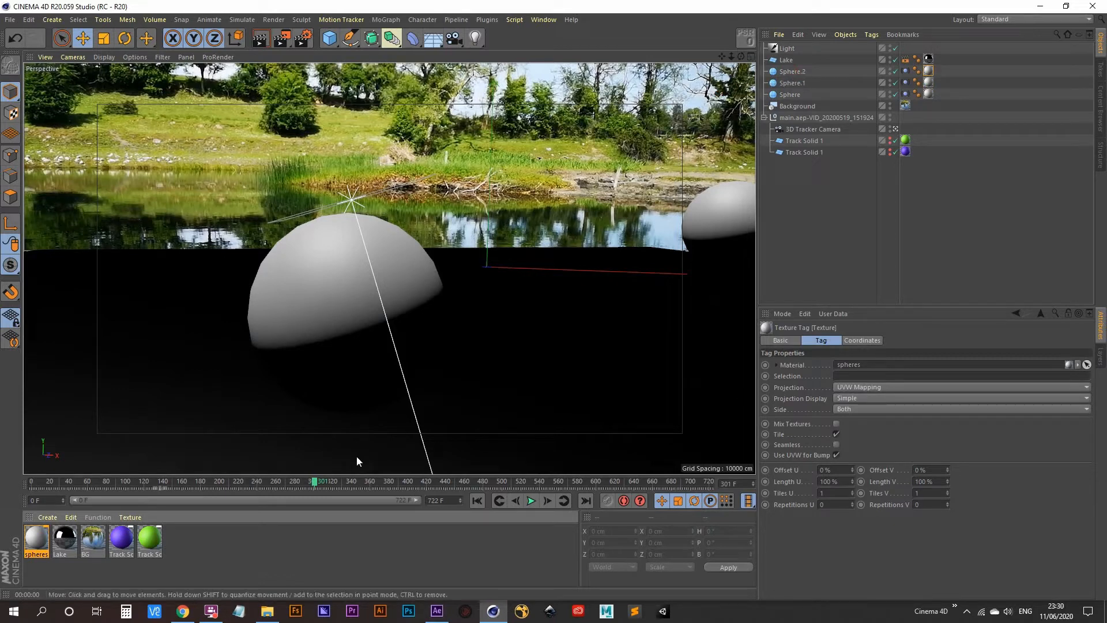
# - Open the spheres material for editing and raise its color value to 100% for pure white
pyautogui.doubleClick(40, 550)
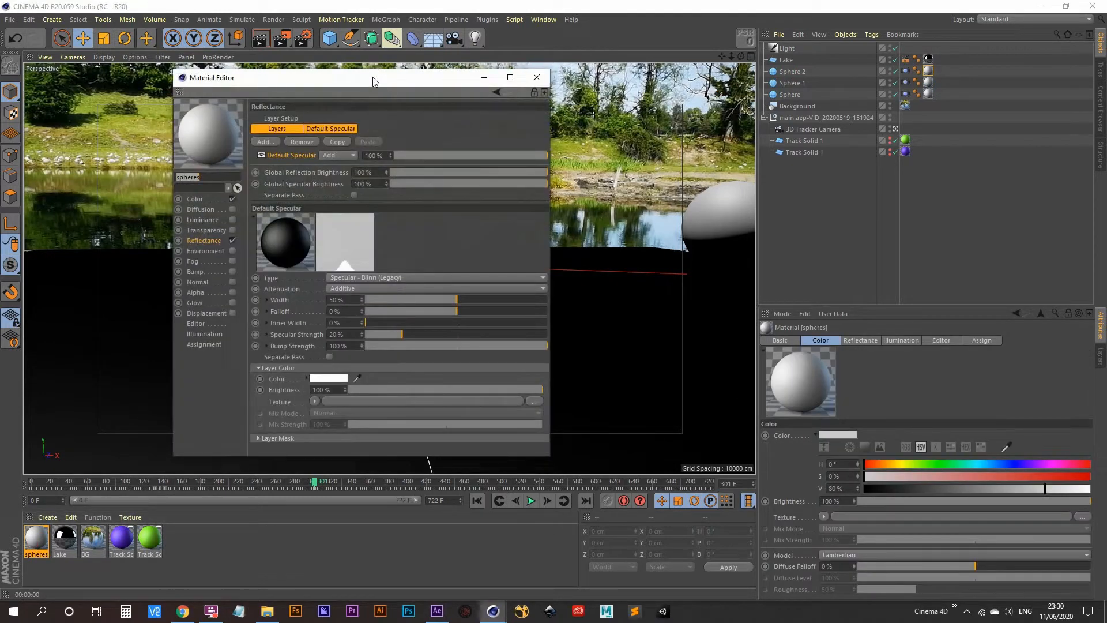
pyautogui.moveTo(372, 77); pyautogui.dragTo(810, 66)
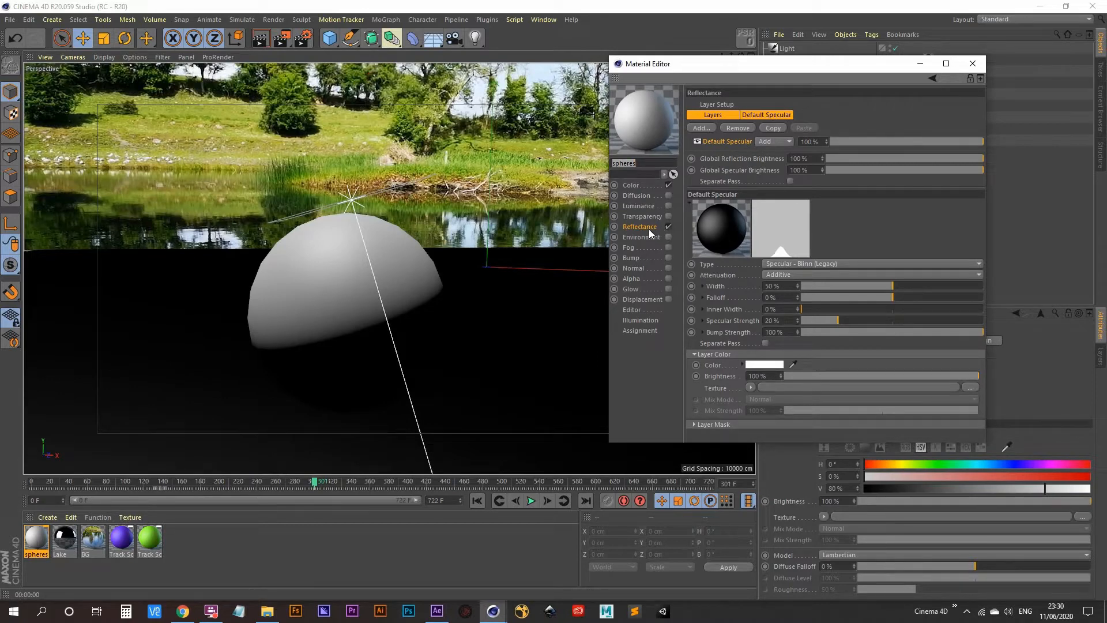
pyautogui.click(631, 186)
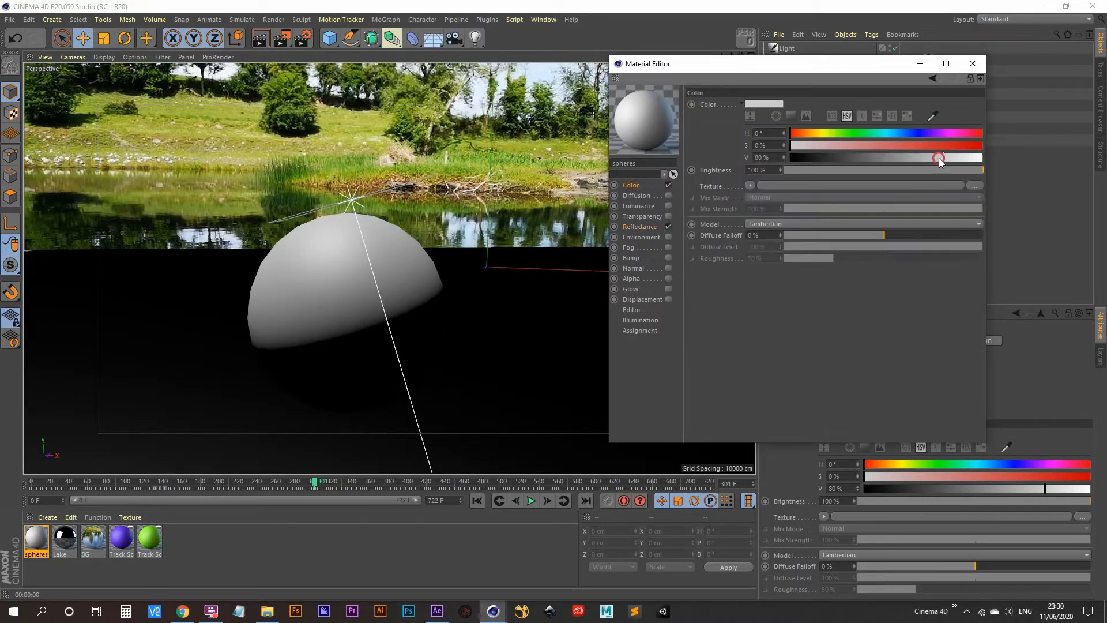
pyautogui.moveTo(940, 159); pyautogui.dragTo(992, 154)
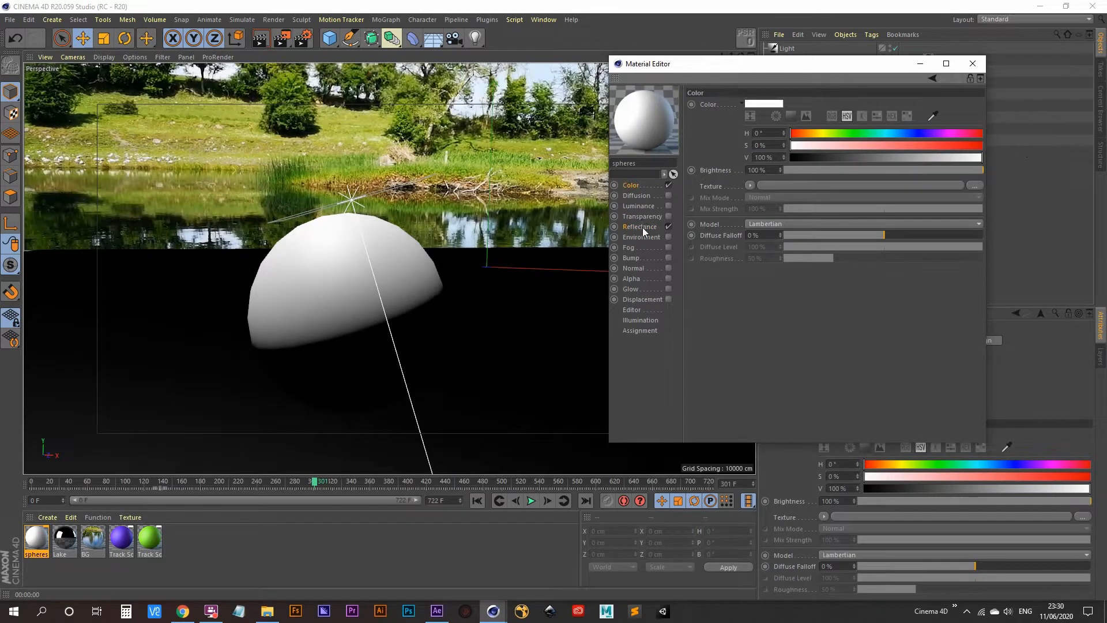
# - Add a Beckmann reflection layer with Additive attenuation to the spheres material, close it and render the view
pyautogui.click(642, 227)
pyautogui.click(702, 129)
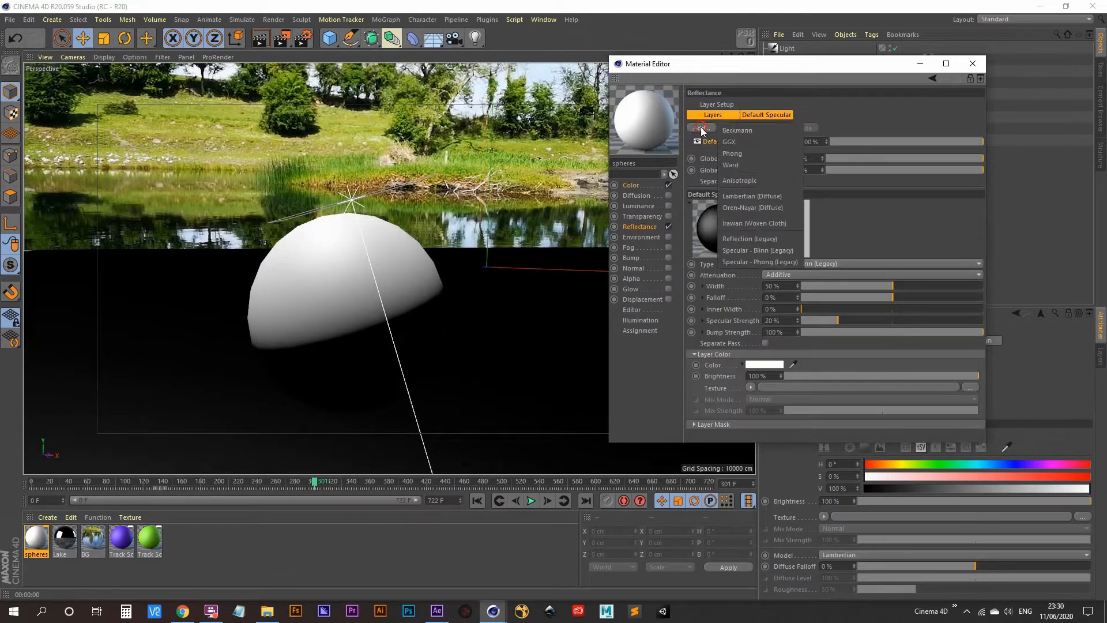
pyautogui.click(734, 131)
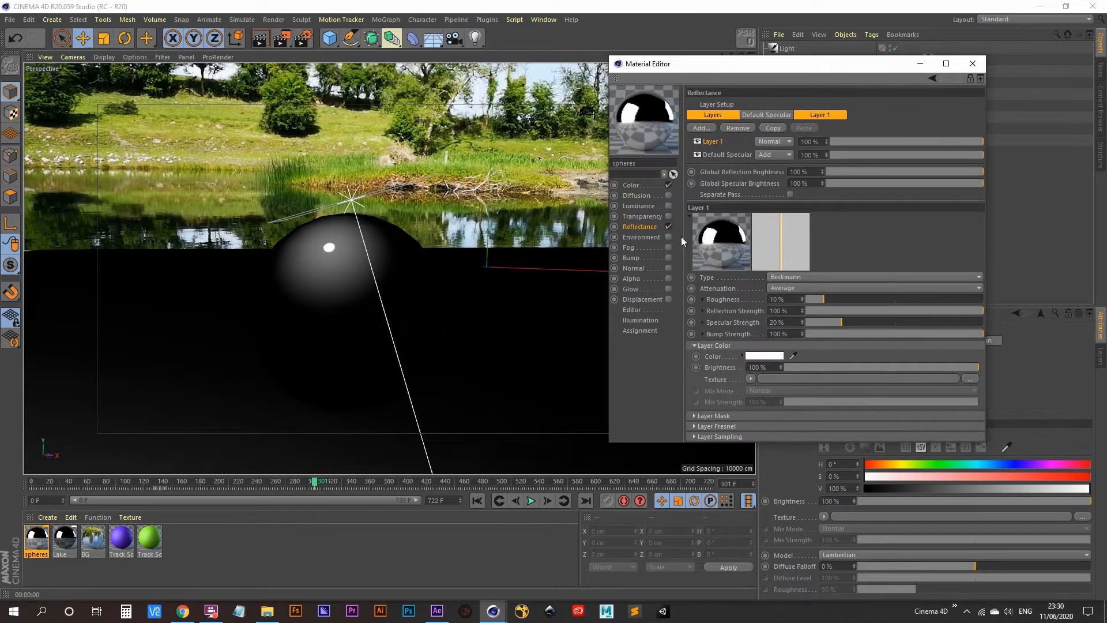
pyautogui.click(803, 287)
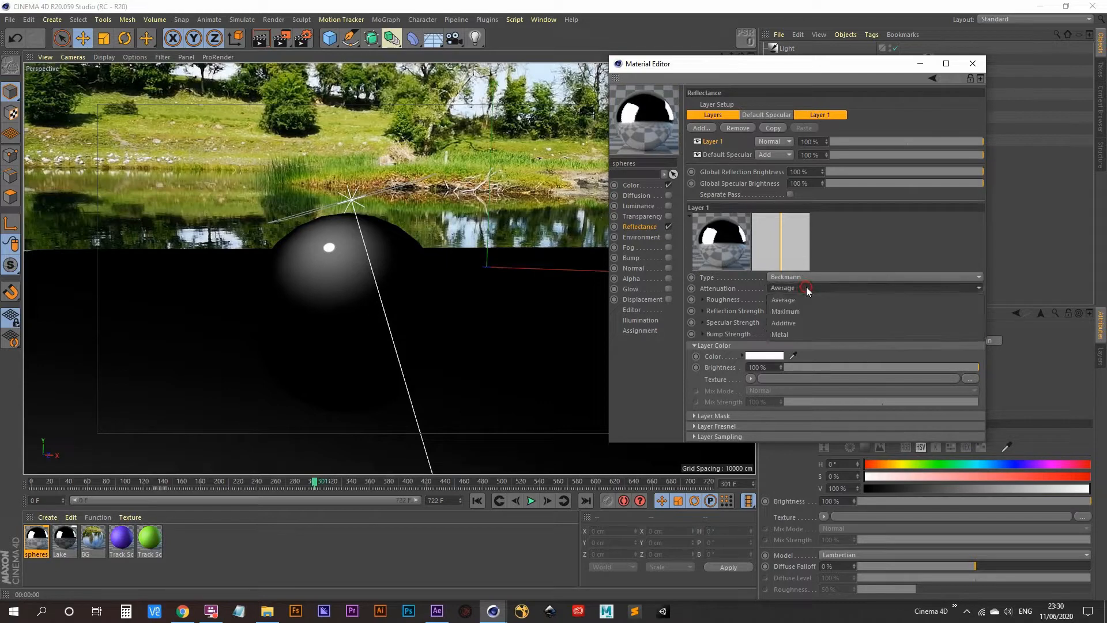
pyautogui.click(801, 319)
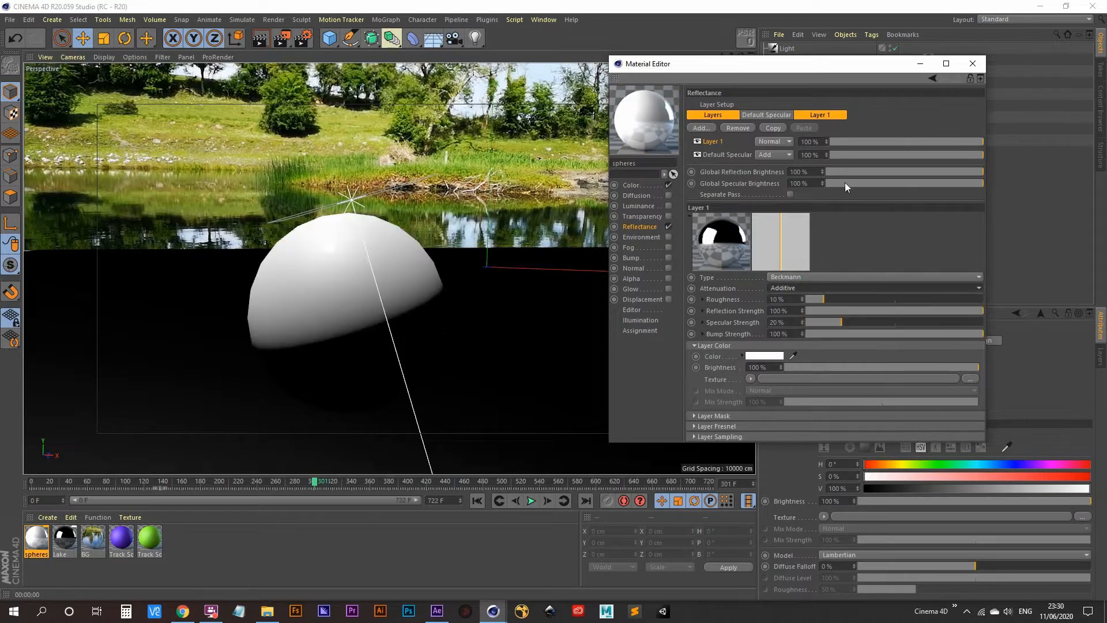
pyautogui.click(973, 63)
pyautogui.click(261, 39)
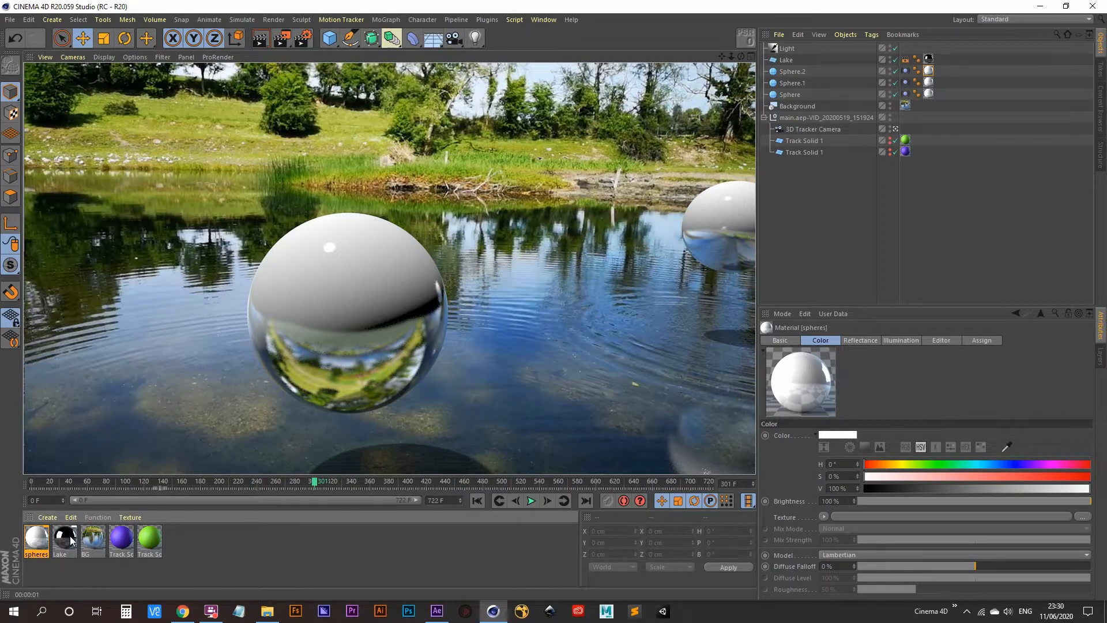
# - Set the reflection strength of the spheres material's Beckmann layer to 40% and check it with a view render
pyautogui.doubleClick(37, 539)
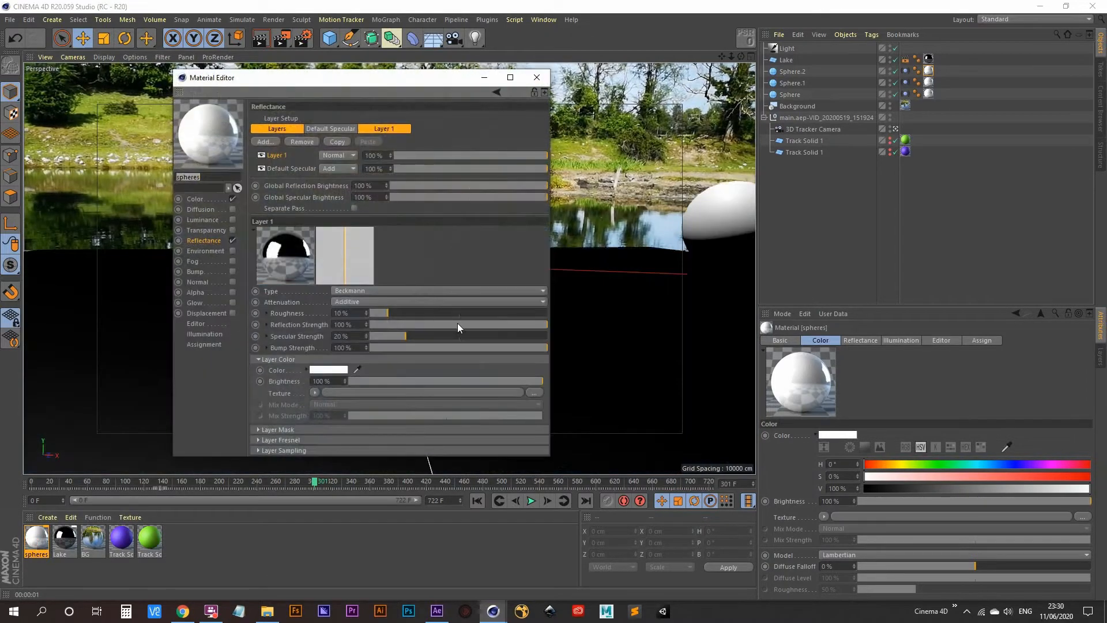
pyautogui.moveTo(458, 325); pyautogui.dragTo(453, 326)
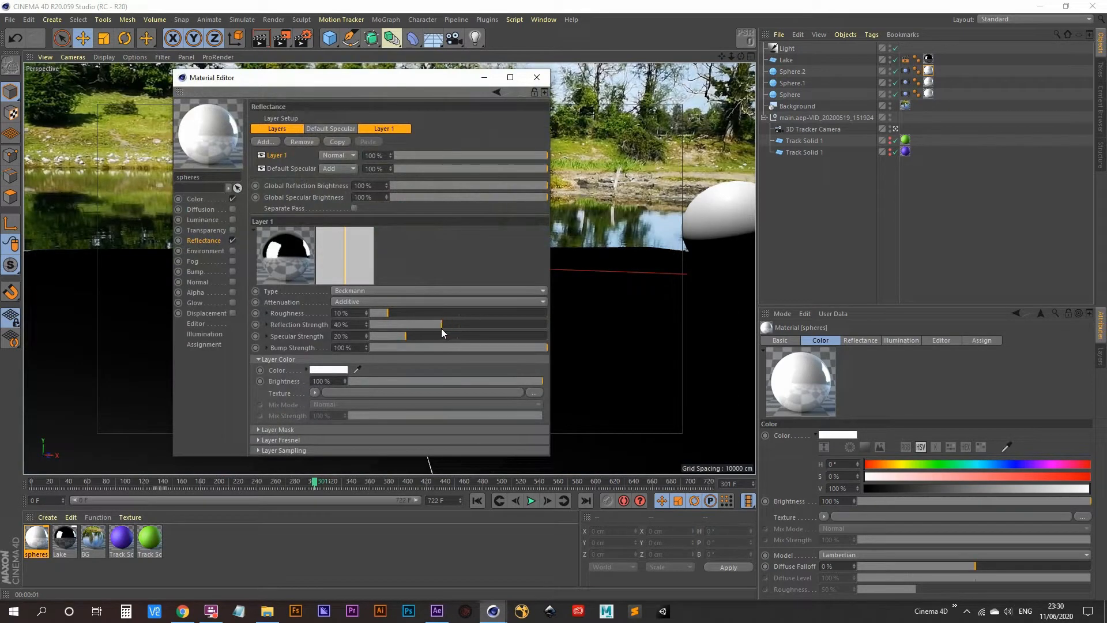
pyautogui.click(536, 77)
pyautogui.hotkey('ctrl', 'r')
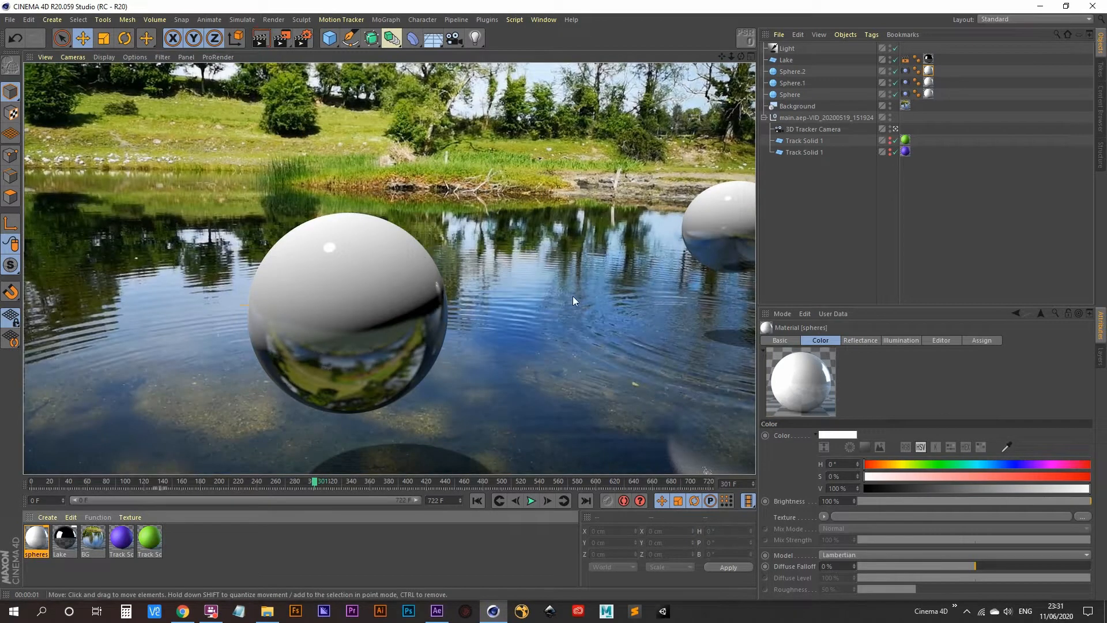
pyautogui.click(849, 219)
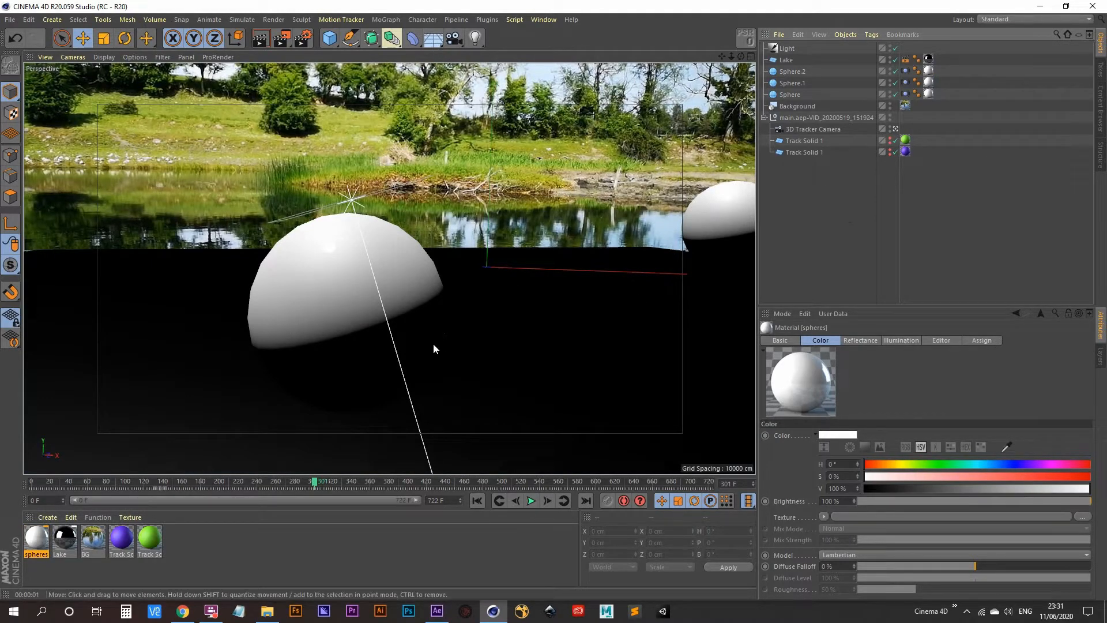
# - Show the mesh lines on the viewport objects and render the view at frame 530
pyautogui.press('n')
pyautogui.press('b')
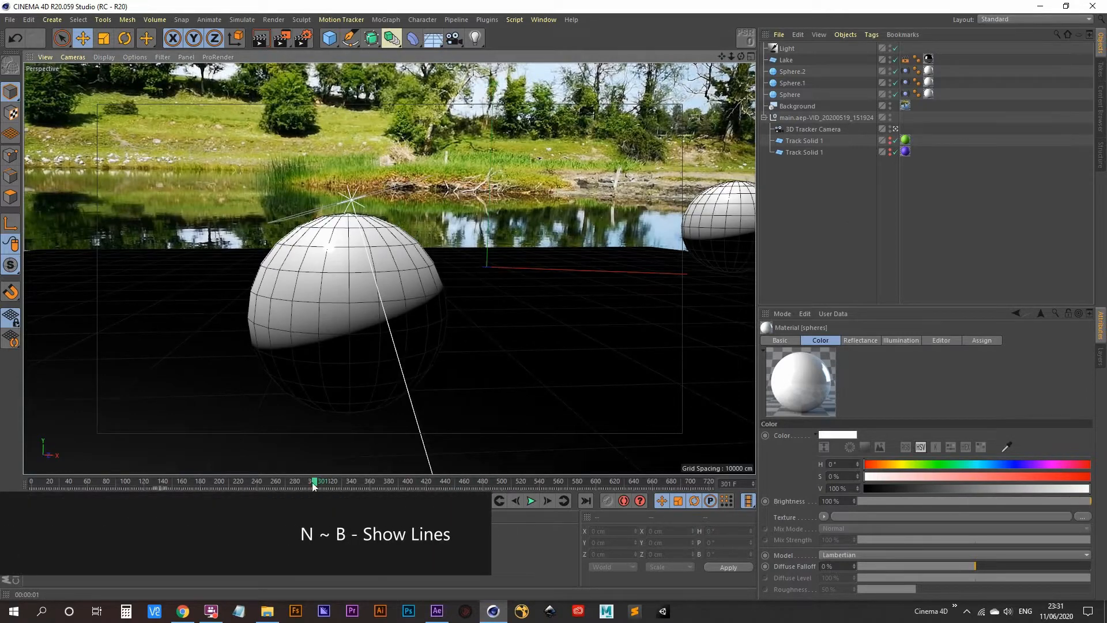
pyautogui.moveTo(314, 486); pyautogui.dragTo(647, 483)
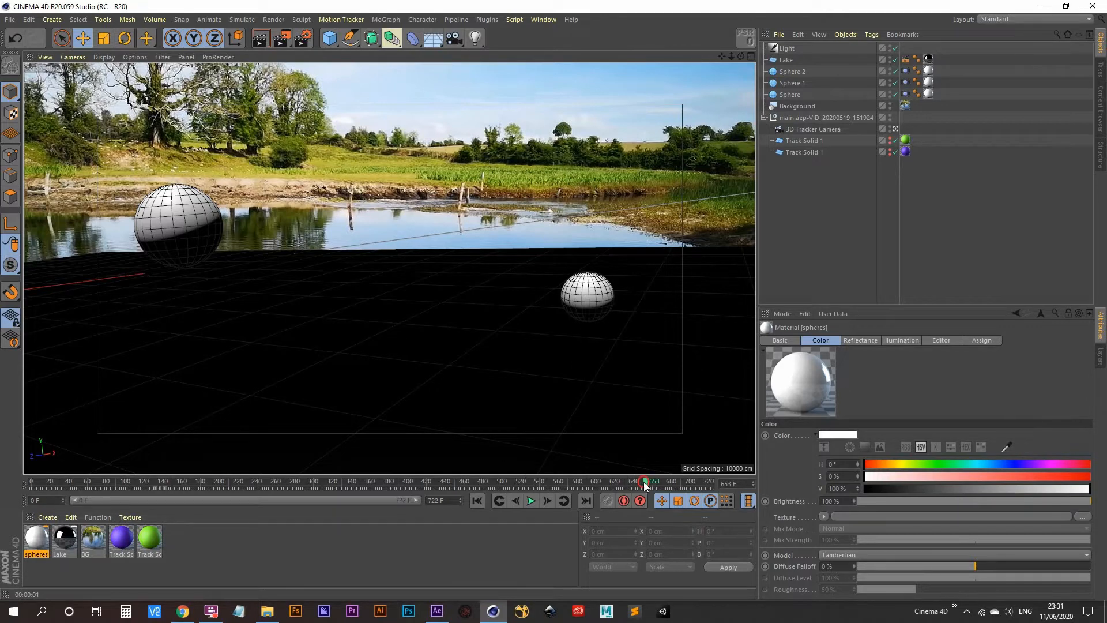
pyautogui.moveTo(642, 482); pyautogui.dragTo(531, 503)
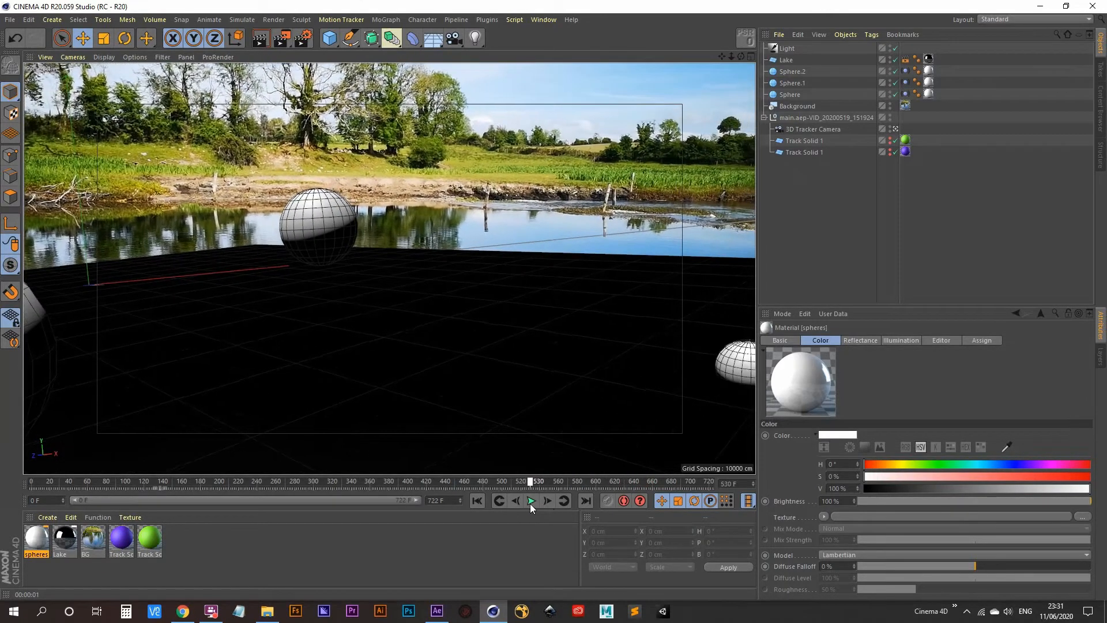
pyautogui.click(261, 38)
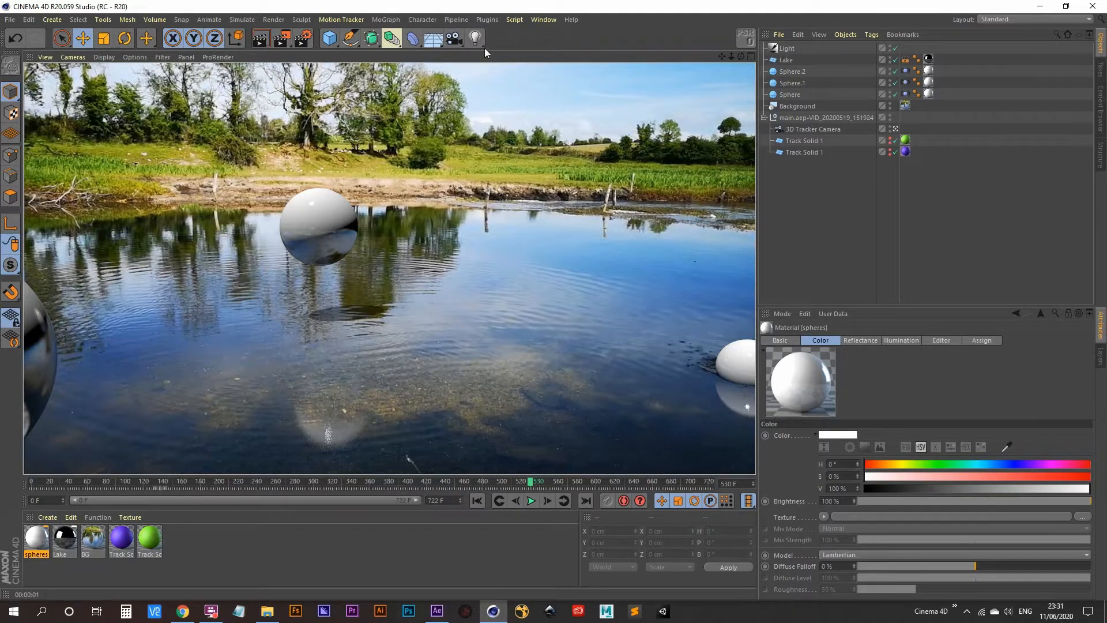
# - Add a Displacer deformer and make it a child of the Lake plane
pyautogui.click(413, 40)
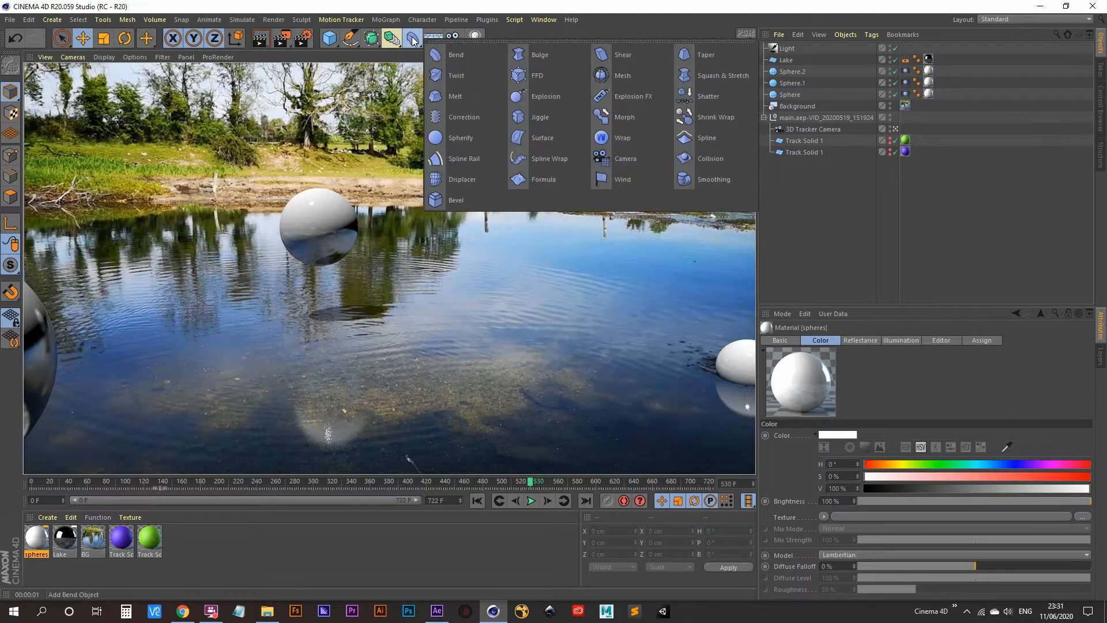
pyautogui.click(469, 179)
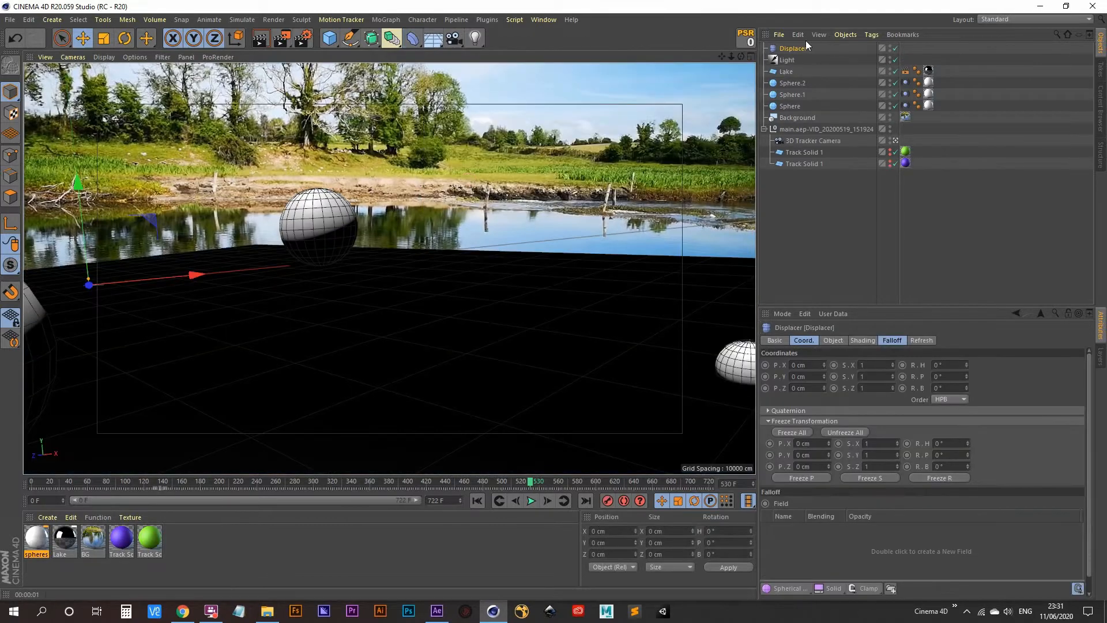
pyautogui.click(798, 48)
pyautogui.moveTo(797, 50); pyautogui.dragTo(794, 71)
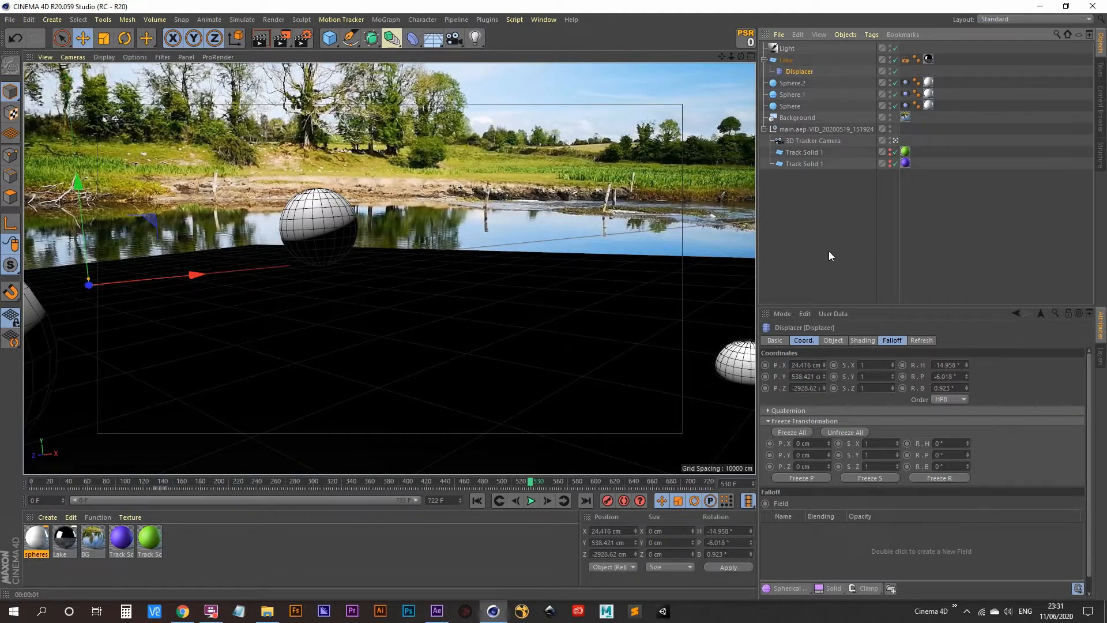
# - Leave the 3D Tracker Camera view and hide the grid in the viewport
pyautogui.click(897, 142)
pyautogui.keyDown('alt'); pyautogui.moveTo(444, 315); pyautogui.dragTo(476, 365); pyautogui.keyUp('alt')
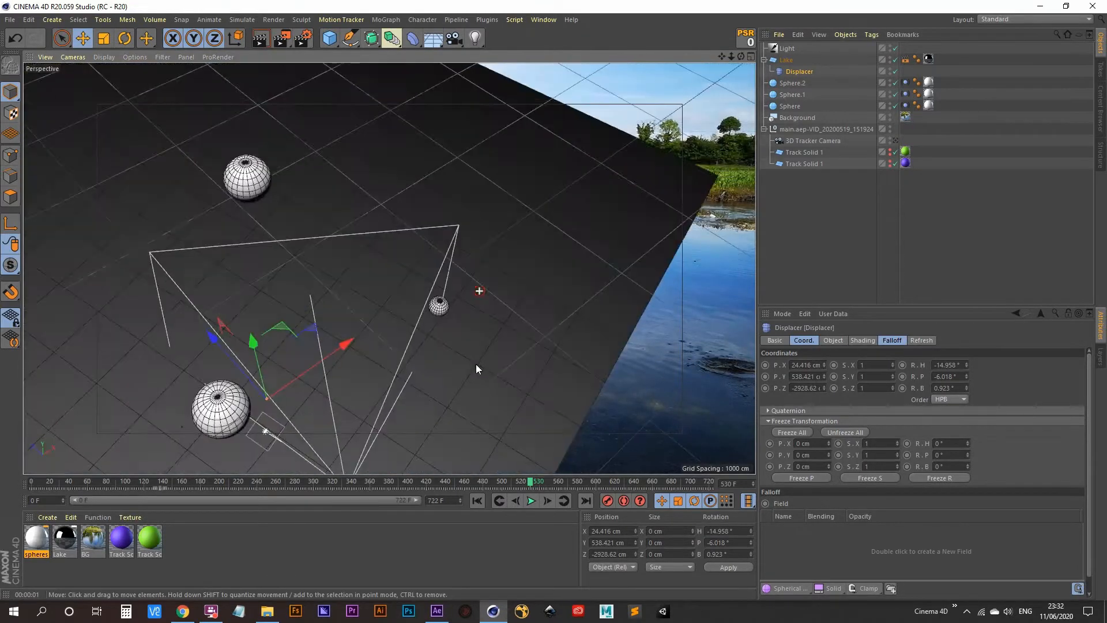
pyautogui.click(170, 56)
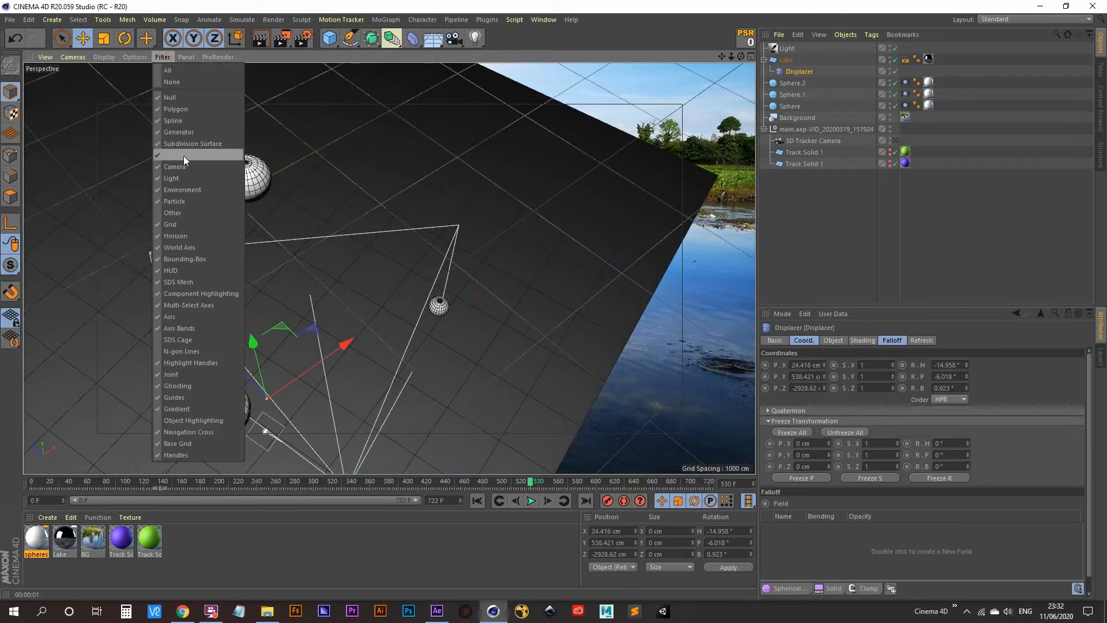
pyautogui.click(189, 224)
pyautogui.keyDown('alt'); pyautogui.moveTo(519, 292); pyautogui.dragTo(414, 374); pyautogui.keyUp('alt')
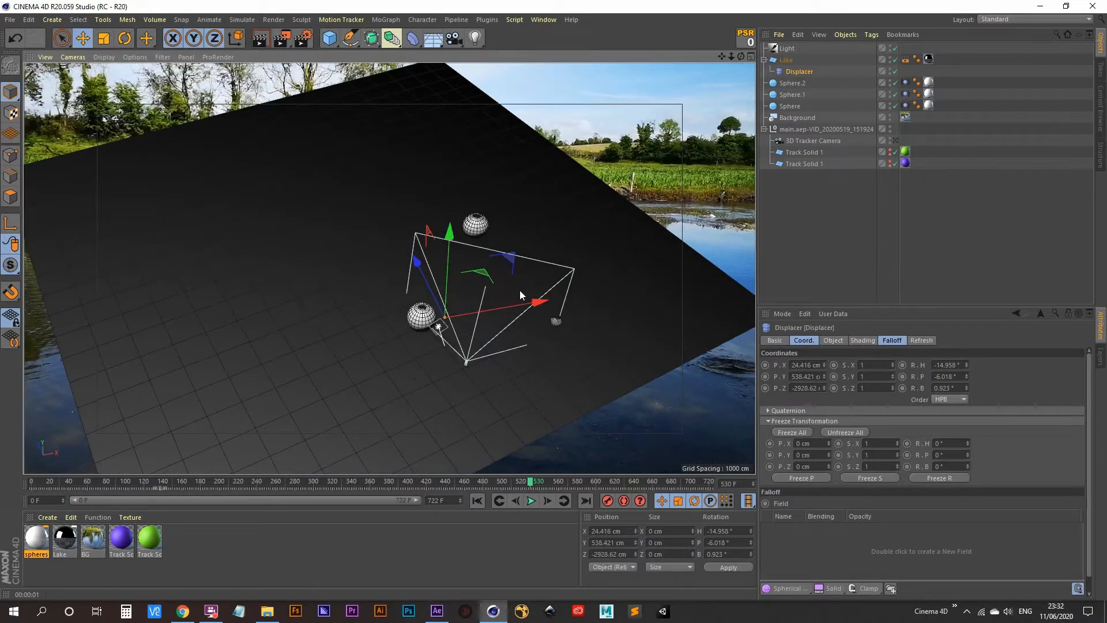
# - Set the Lake plane's width segments and height segments to 1000 each
pyautogui.click(787, 60)
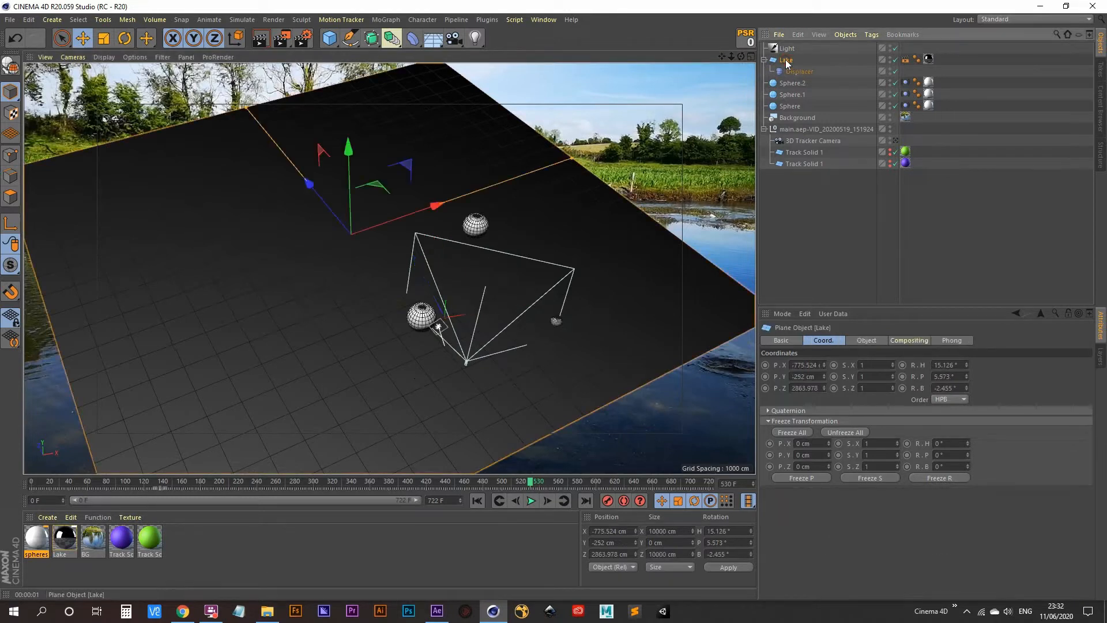
pyautogui.click(867, 340)
pyautogui.click(850, 391)
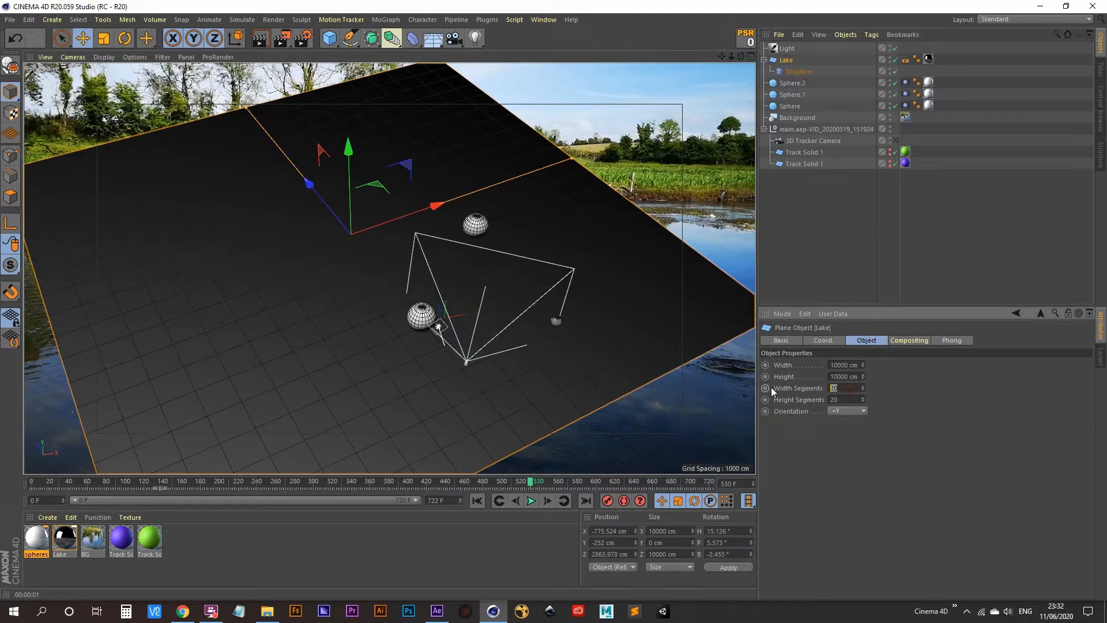
pyautogui.write('1000')
pyautogui.press('Tab')
pyautogui.write('1000')
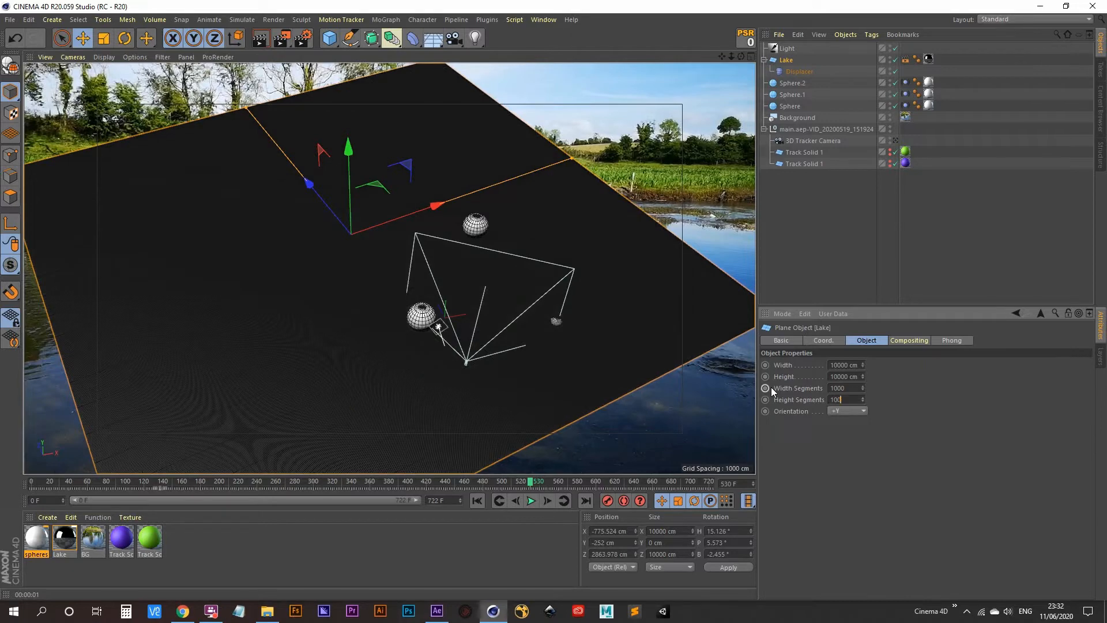
pyautogui.press('Tab')
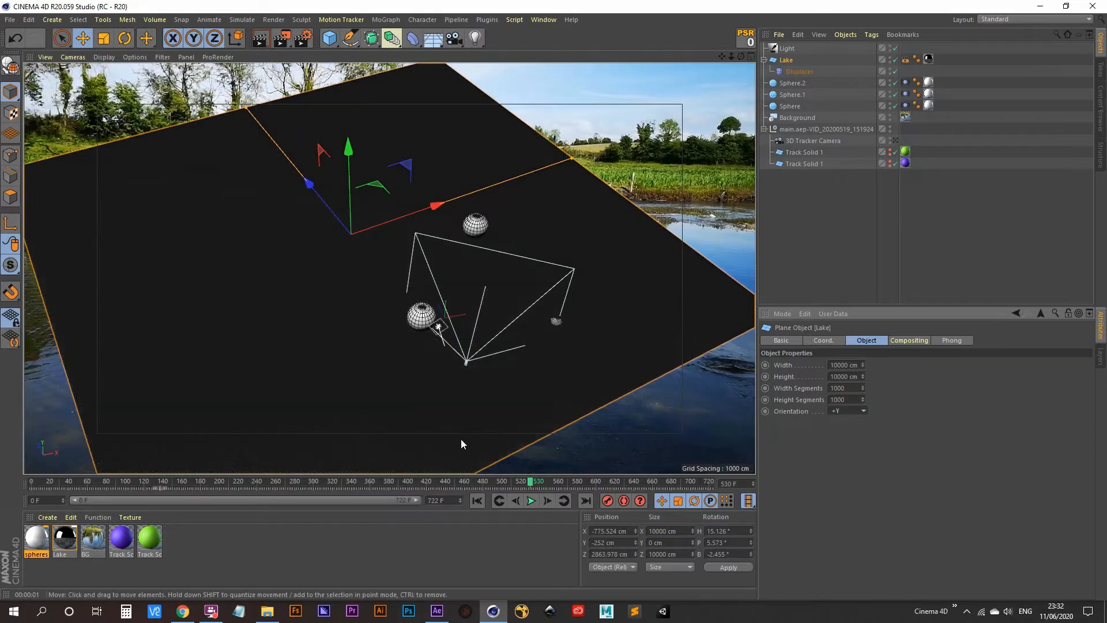
# - Load a Noise shader as the custom shader in the Displacer's shading settings
pyautogui.keyDown('alt'); pyautogui.moveTo(404, 349); pyautogui.dragTo(388, 267, button='middle'); pyautogui.keyUp('alt')
pyautogui.moveTo(415, 348)
pyautogui.keyDown('alt'); pyautogui.mouseDown(button='right')
pyautogui.moveTo(545, 232)
pyautogui.moveTo(674, 147)
pyautogui.moveTo(580, 197)
pyautogui.moveTo(597, 165)
pyautogui.moveTo(427, 263)
pyautogui.mouseUp(button='right'); pyautogui.keyUp('alt')
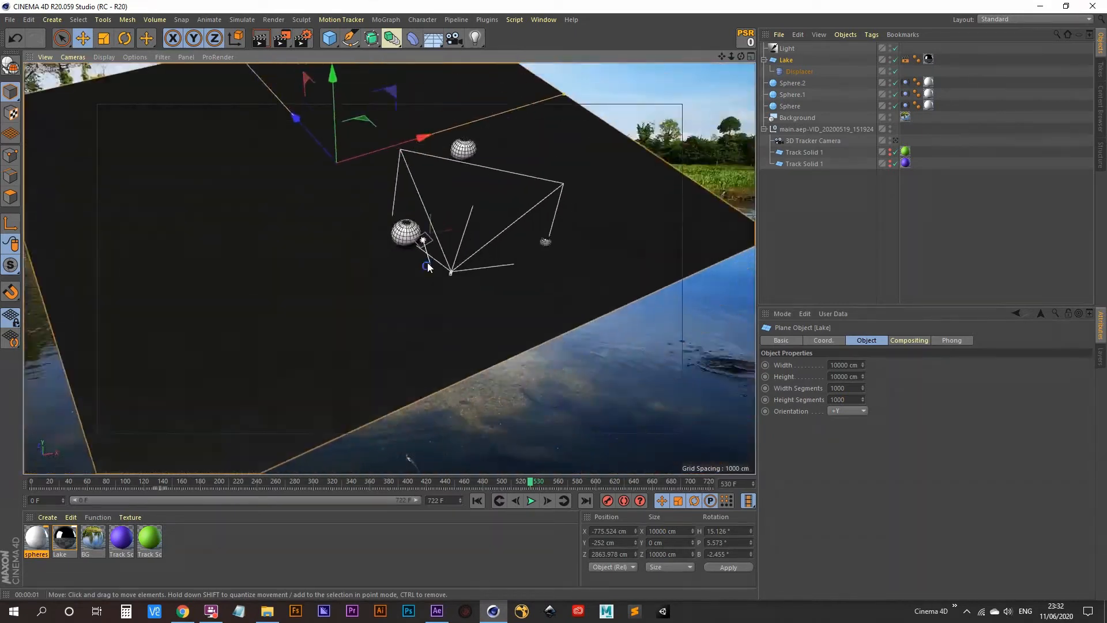
pyautogui.keyDown('alt'); pyautogui.moveTo(478, 278); pyautogui.dragTo(372, 364, button='middle'); pyautogui.keyUp('alt')
pyautogui.keyDown('alt'); pyautogui.moveTo(372, 365); pyautogui.dragTo(407, 346); pyautogui.keyUp('alt')
pyautogui.keyDown('alt'); pyautogui.moveTo(422, 341); pyautogui.dragTo(551, 220, button='right'); pyautogui.keyUp('alt')
pyautogui.moveTo(468, 326)
pyautogui.keyDown('alt'); pyautogui.mouseDown()
pyautogui.moveTo(487, 360)
pyautogui.moveTo(489, 337)
pyautogui.moveTo(479, 381)
pyautogui.moveTo(442, 367)
pyautogui.moveTo(486, 336)
pyautogui.mouseUp(); pyautogui.keyUp('alt')
pyautogui.keyDown('alt'); pyautogui.moveTo(486, 336); pyautogui.dragTo(501, 314, button='right'); pyautogui.keyUp('alt')
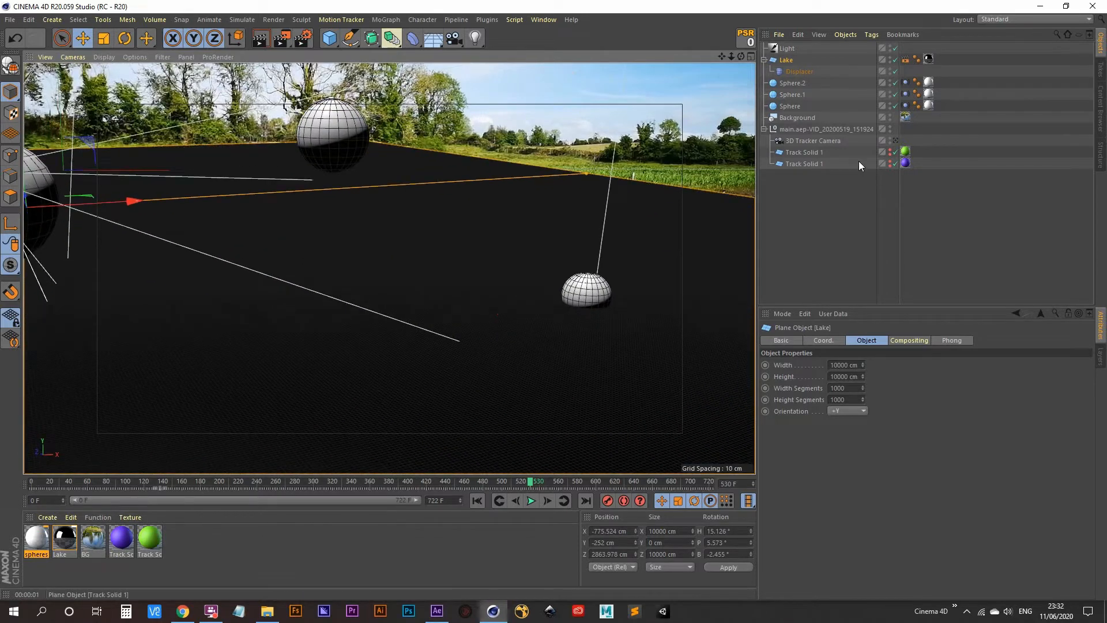
pyautogui.click(794, 70)
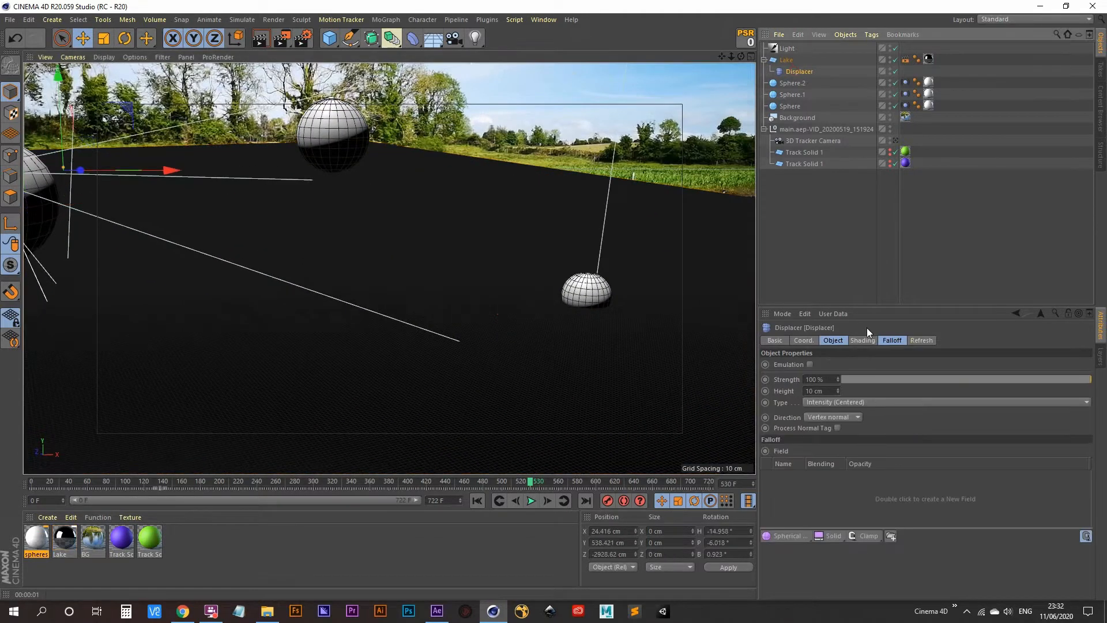
pyautogui.click(834, 340)
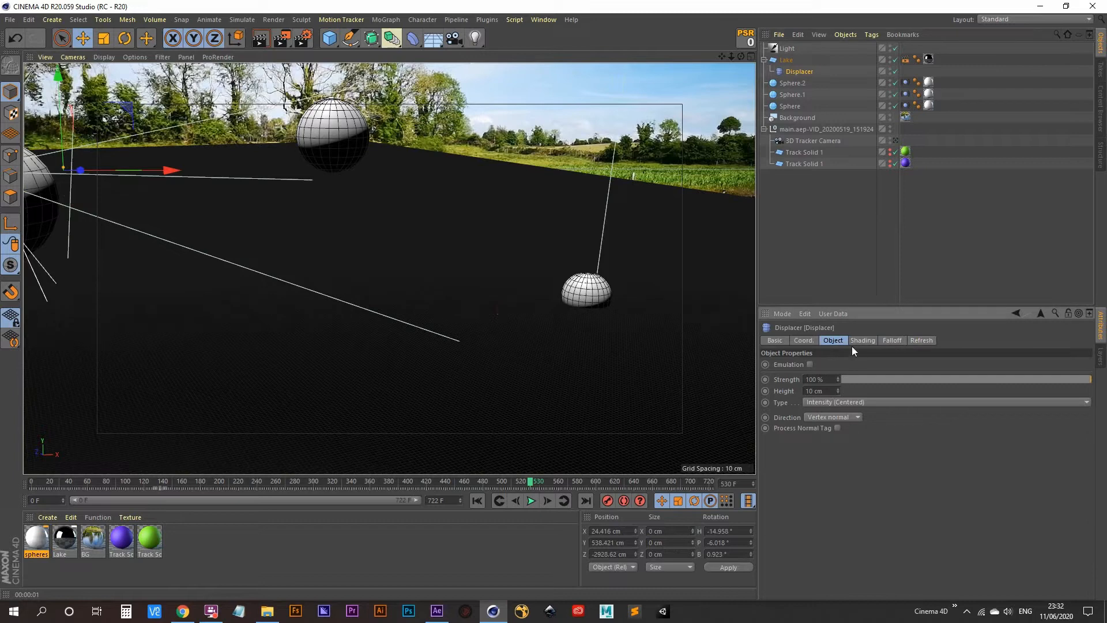
pyautogui.click(866, 340)
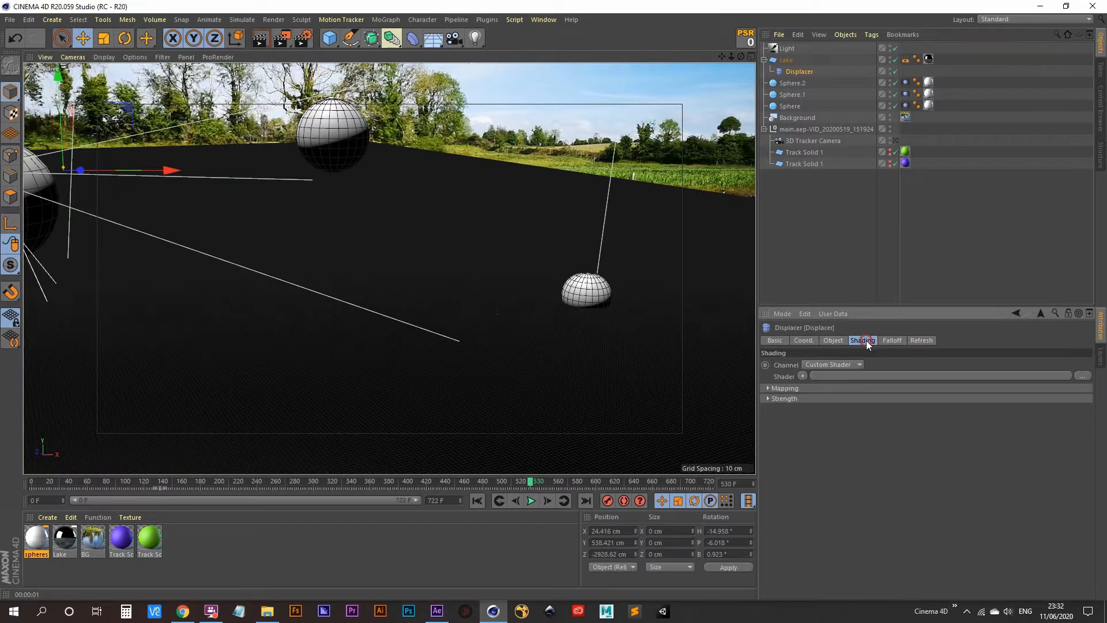
pyautogui.click(802, 376)
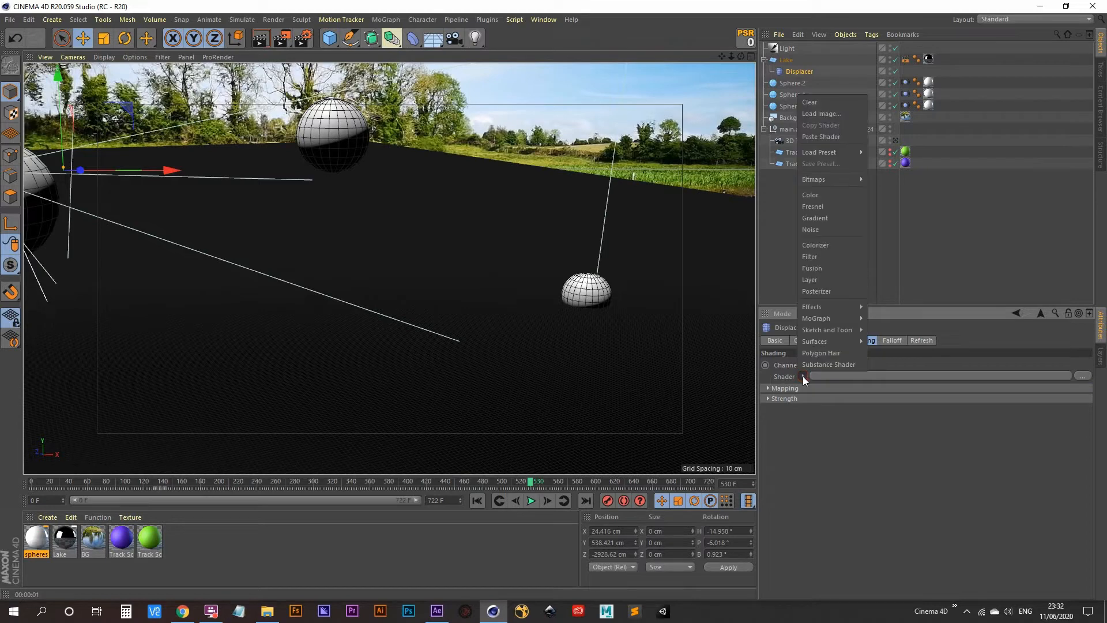
pyautogui.click(812, 229)
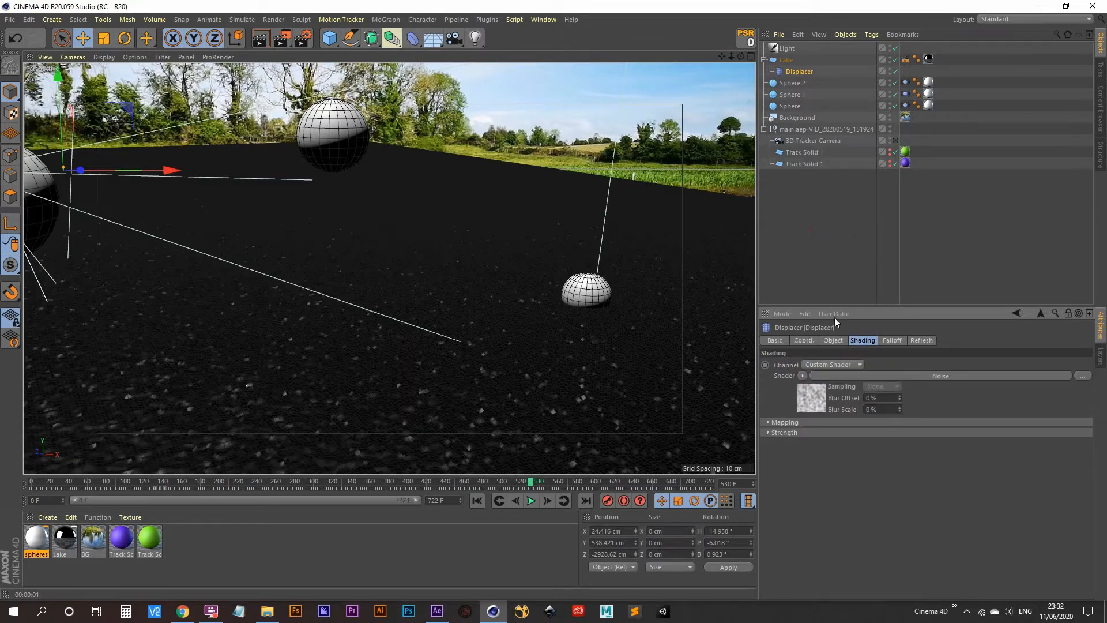
# - Set the Displacer noise's global scale to 750% and inspect the ripples on the lake surface around the small sphere
pyautogui.click(815, 403)
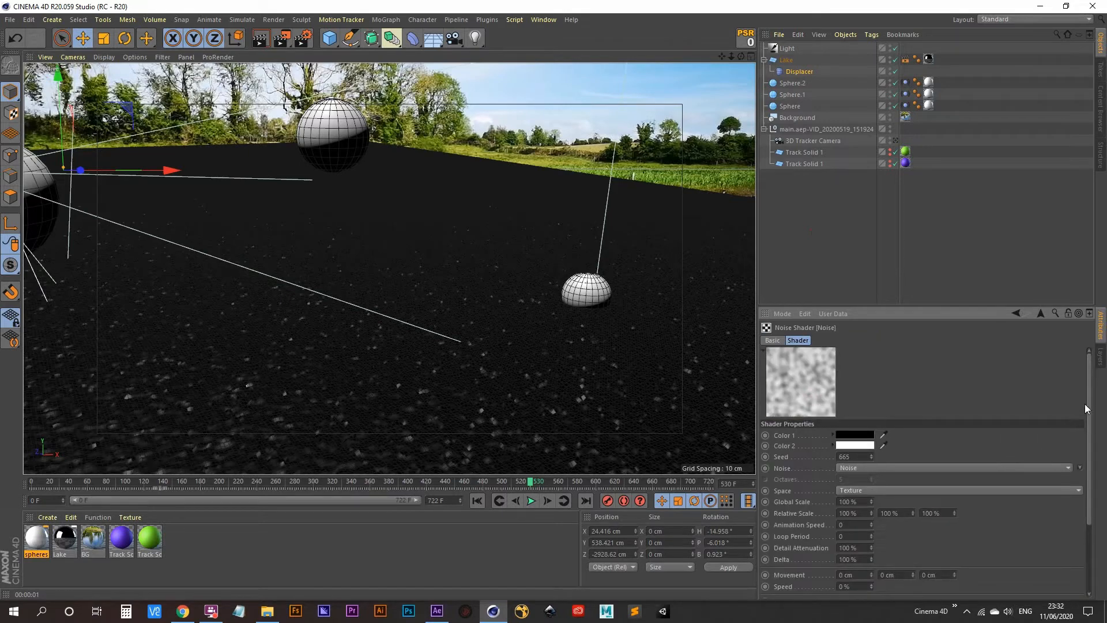
pyautogui.scroll(-3, 1085, 404)
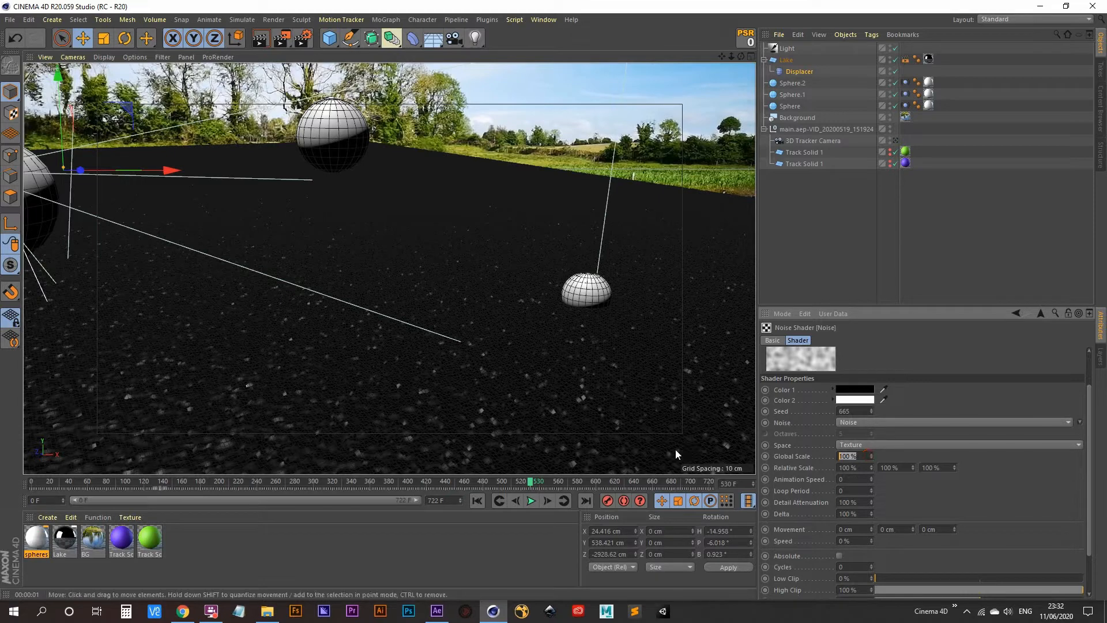
pyautogui.write('750')
pyautogui.press('Return')
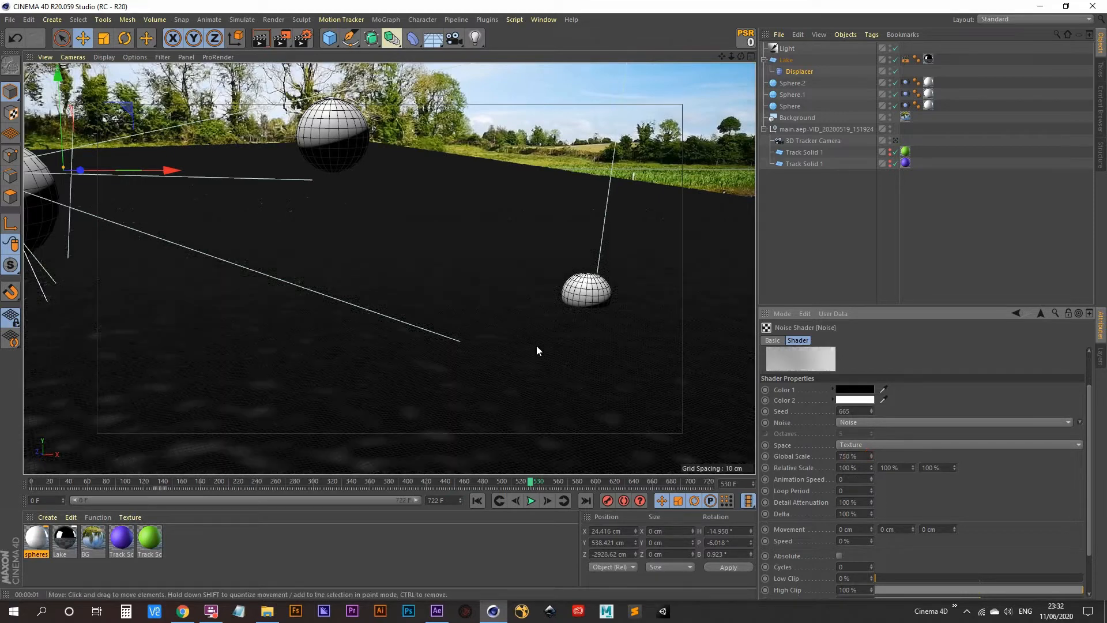
pyautogui.keyDown('alt'); pyautogui.moveTo(504, 311); pyautogui.dragTo(500, 262); pyautogui.keyUp('alt')
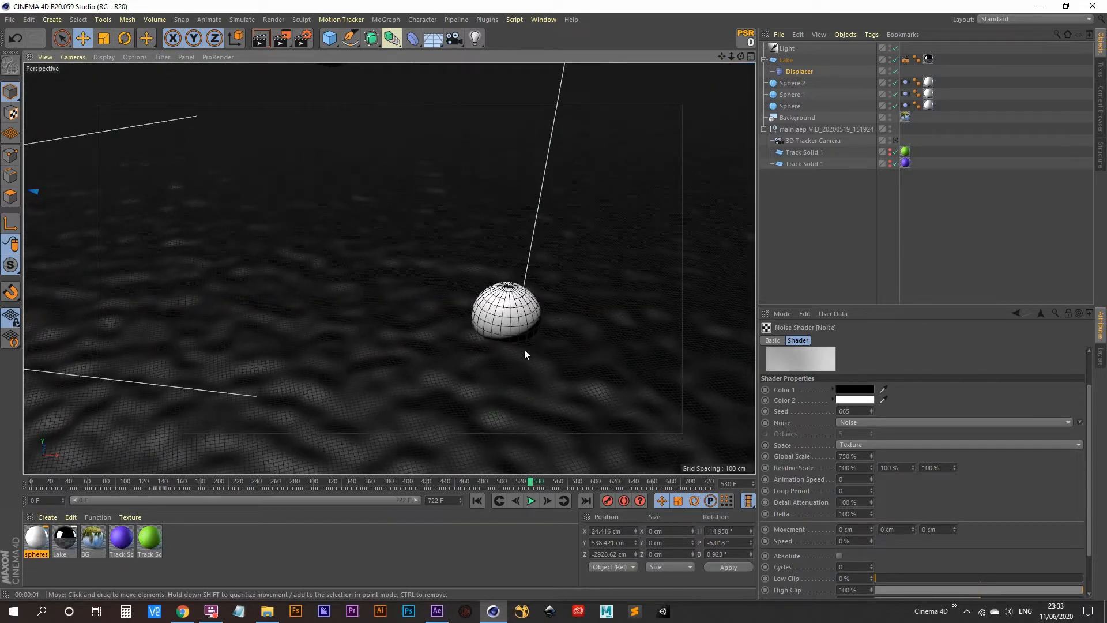
pyautogui.keyDown('alt'); pyautogui.moveTo(524, 350); pyautogui.dragTo(497, 307); pyautogui.keyUp('alt')
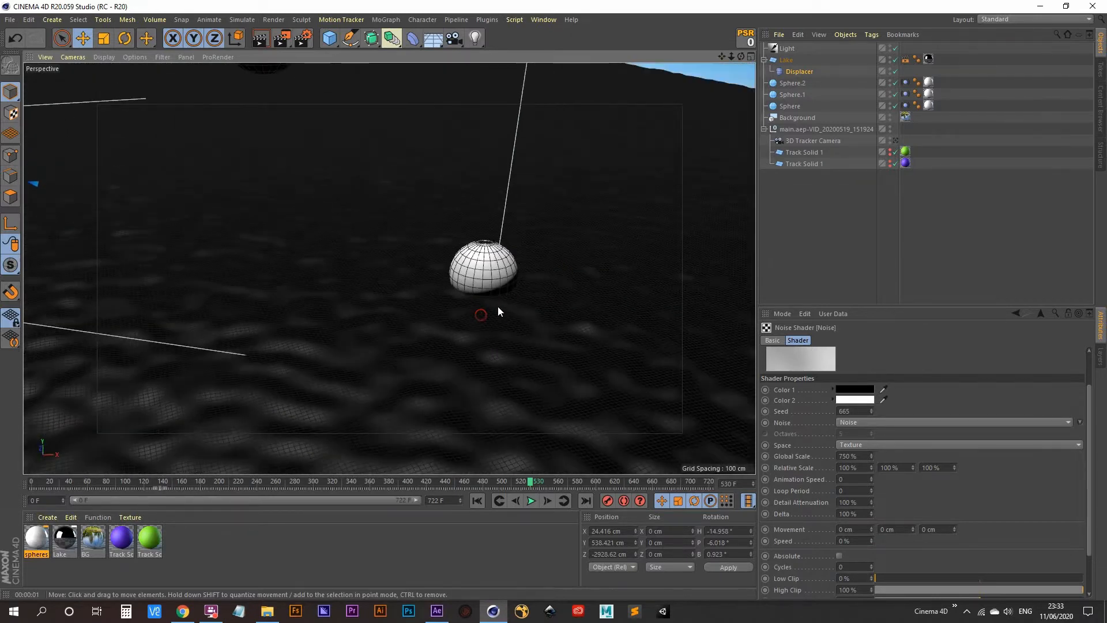
# - Add a Spherical Field to the Displacer's falloff
pyautogui.click(798, 71)
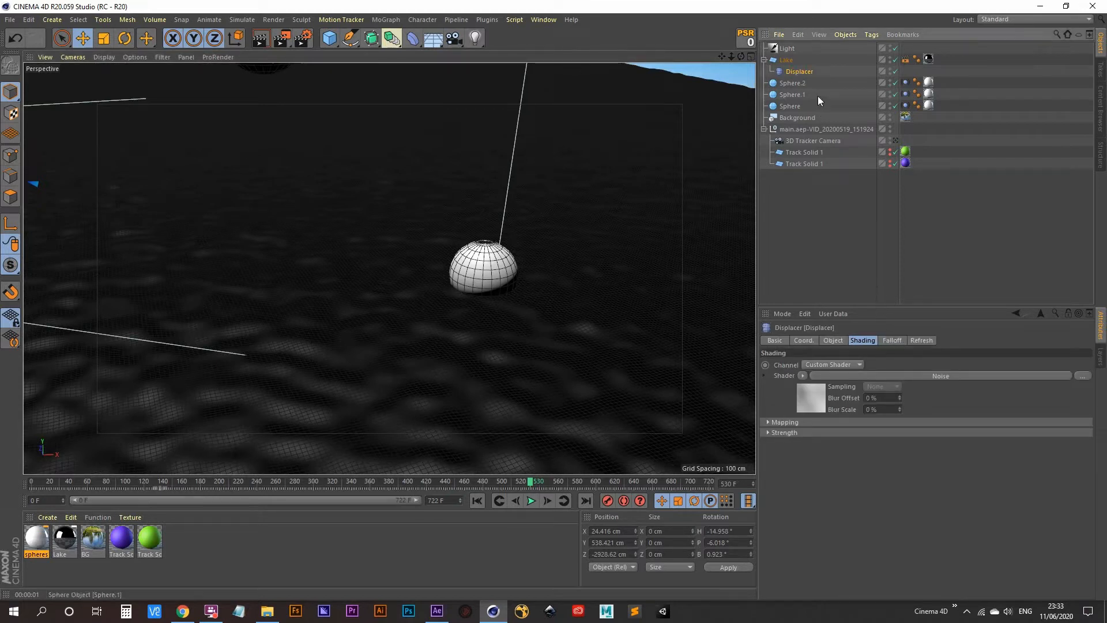
pyautogui.click(894, 340)
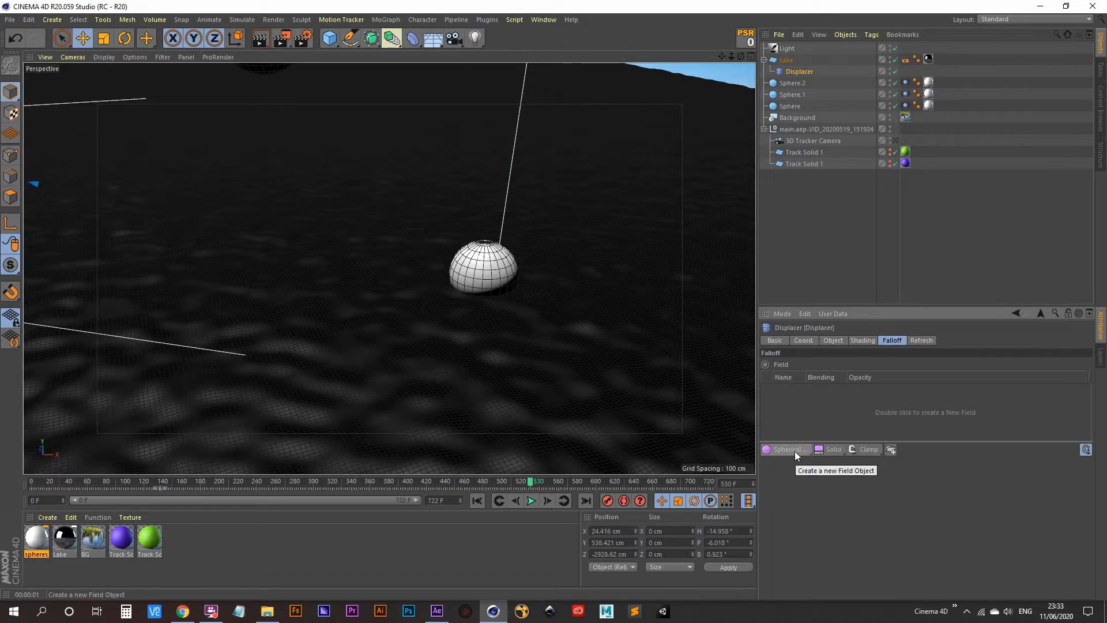
pyautogui.click(811, 454)
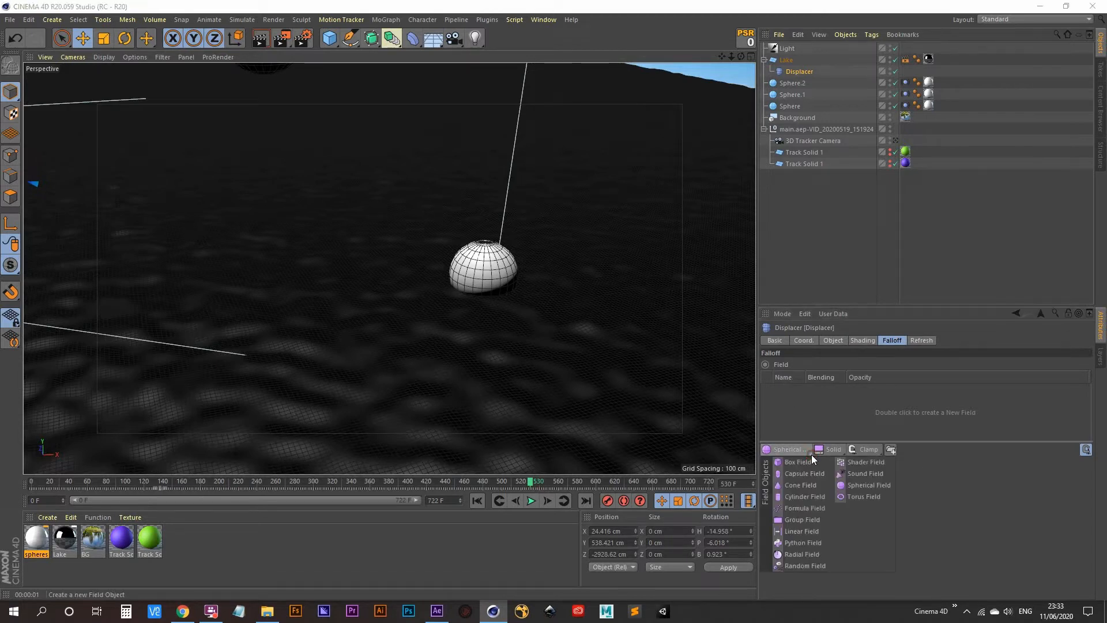
pyautogui.click(876, 488)
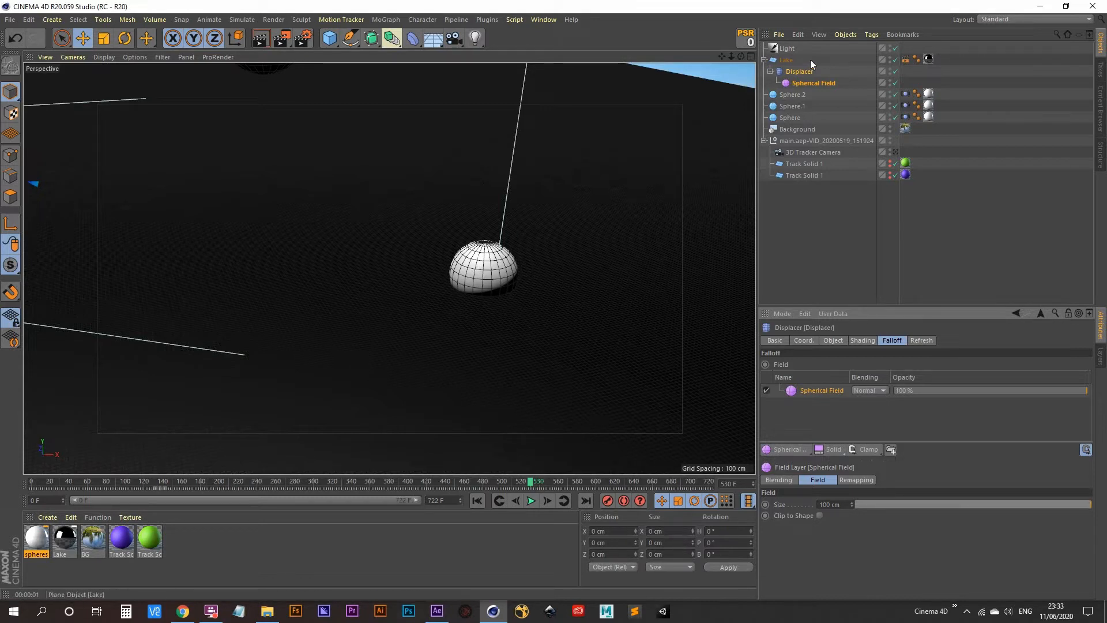
# - Align the Spherical Field with Sphere.2 by temporarily parenting it there and resetting its PSR, and return it under the Displacer
pyautogui.moveTo(811, 84); pyautogui.dragTo(801, 94)
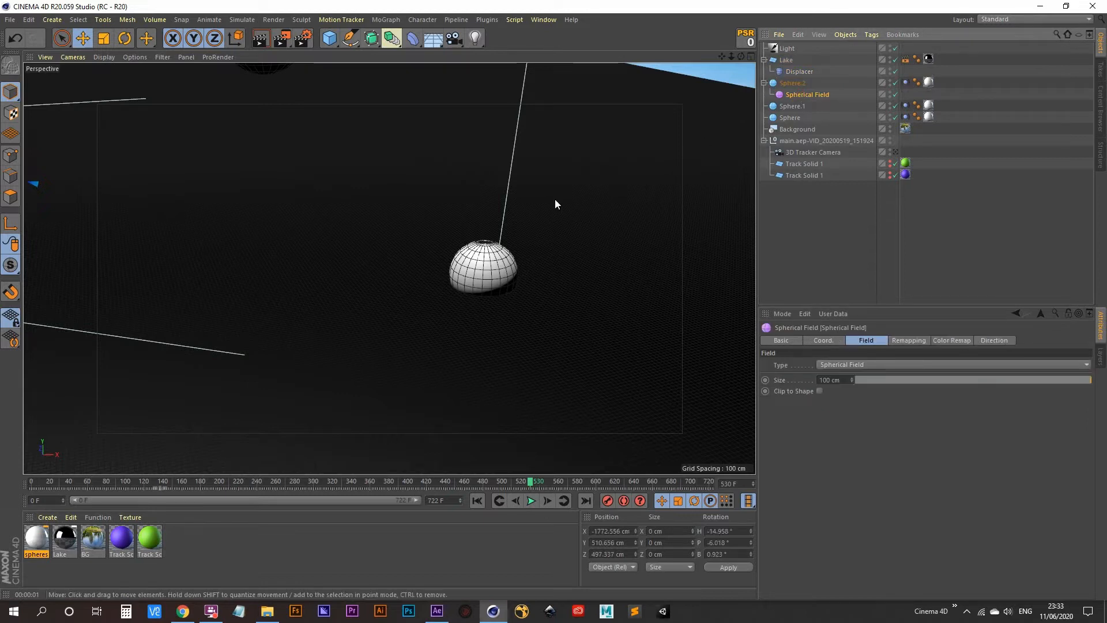
pyautogui.click(493, 265)
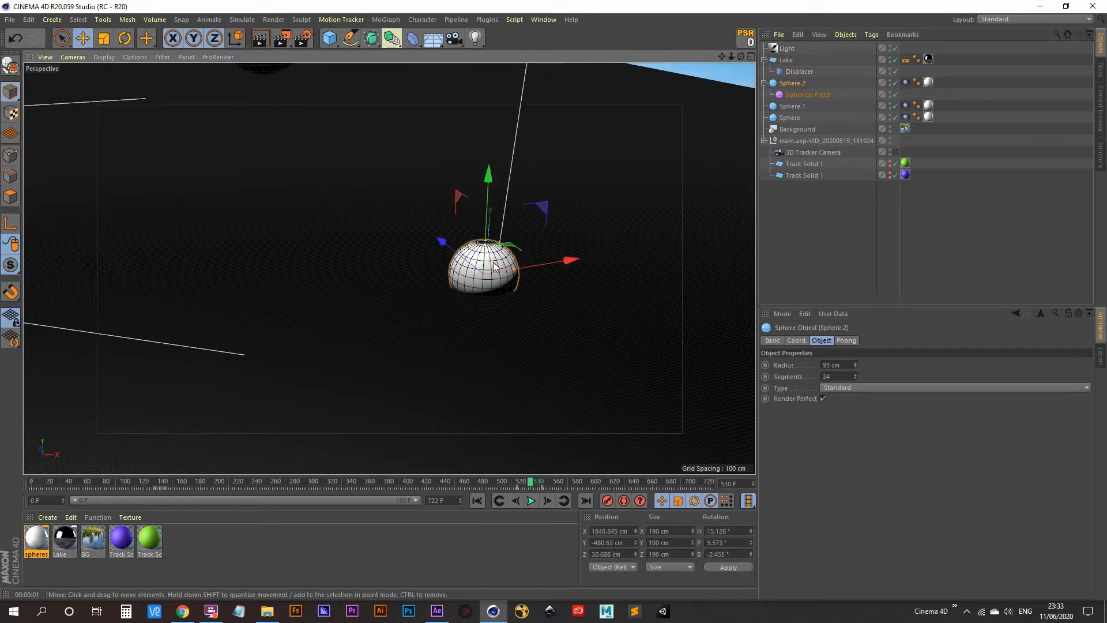
pyautogui.click(803, 96)
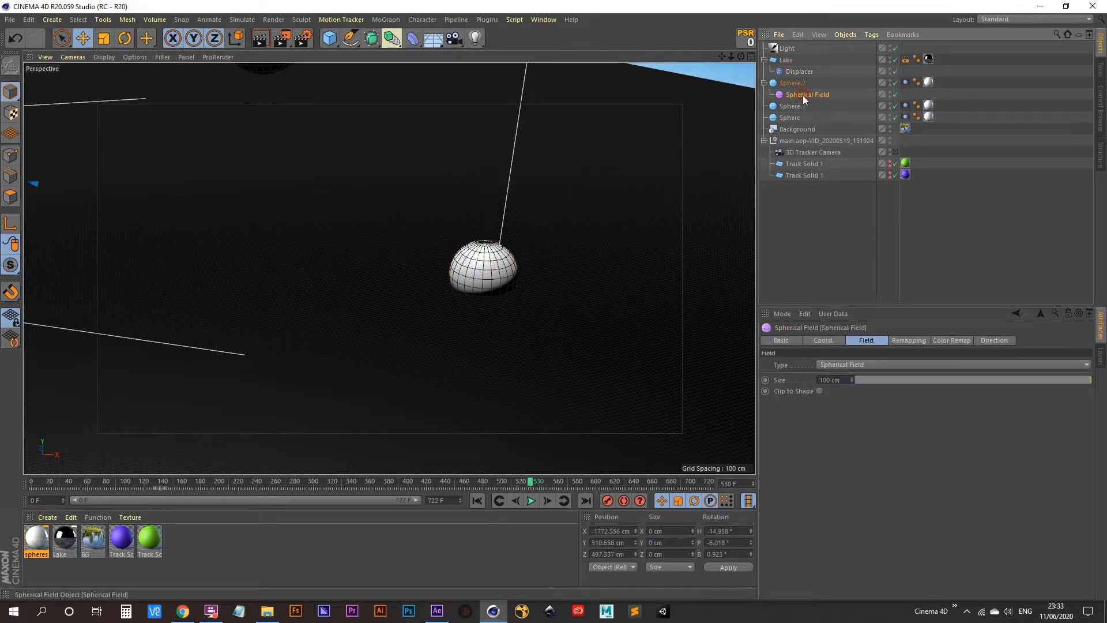
pyautogui.click(749, 42)
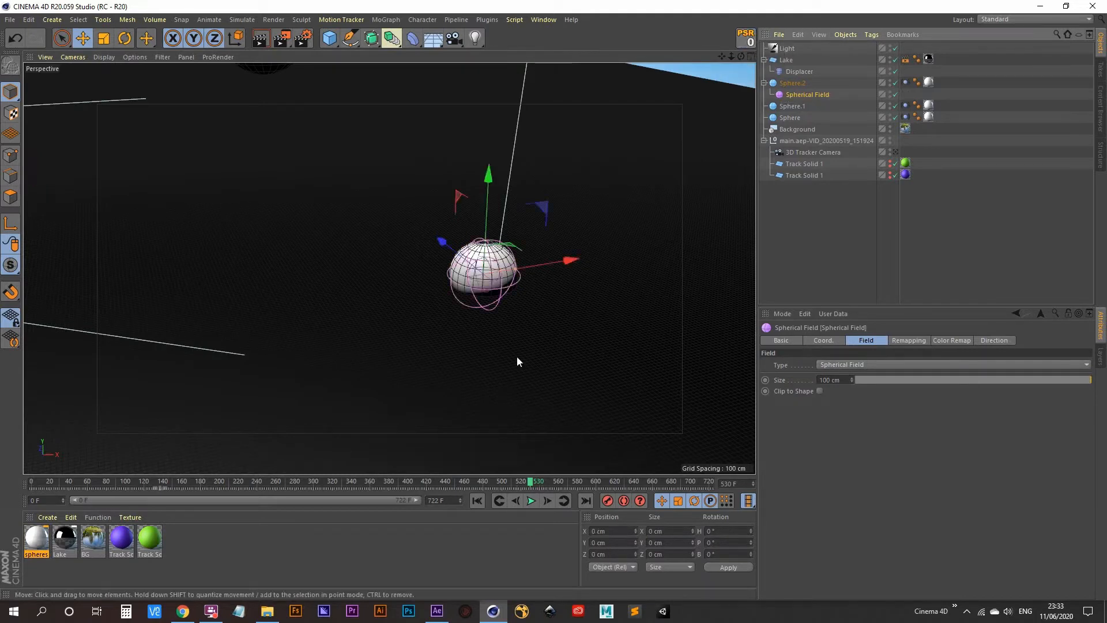
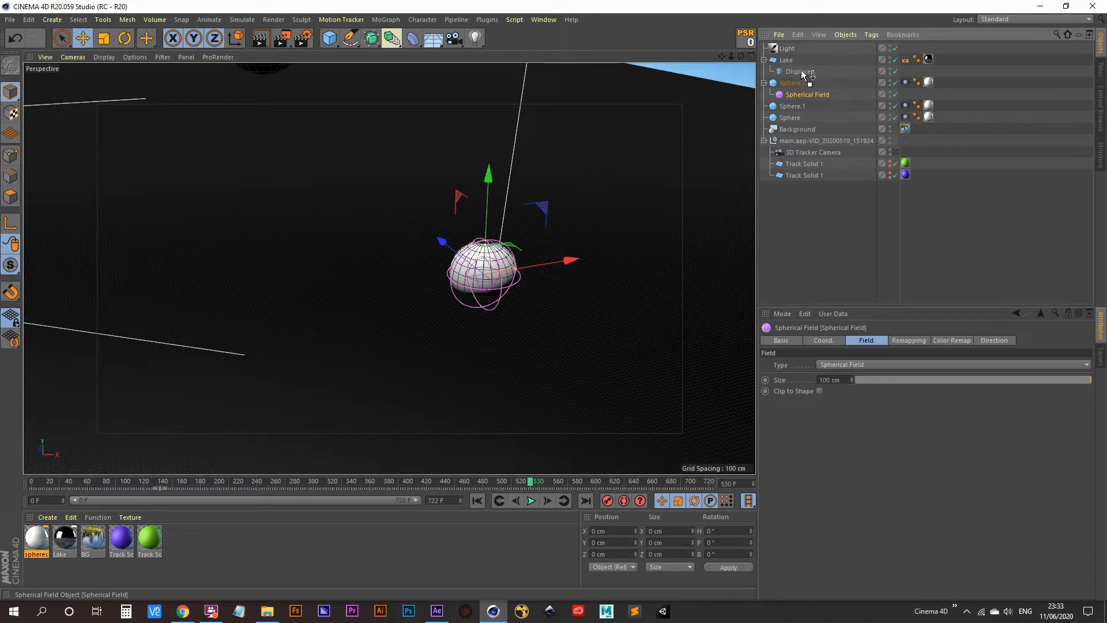
pyautogui.moveTo(801, 71); pyautogui.dragTo(801, 72)
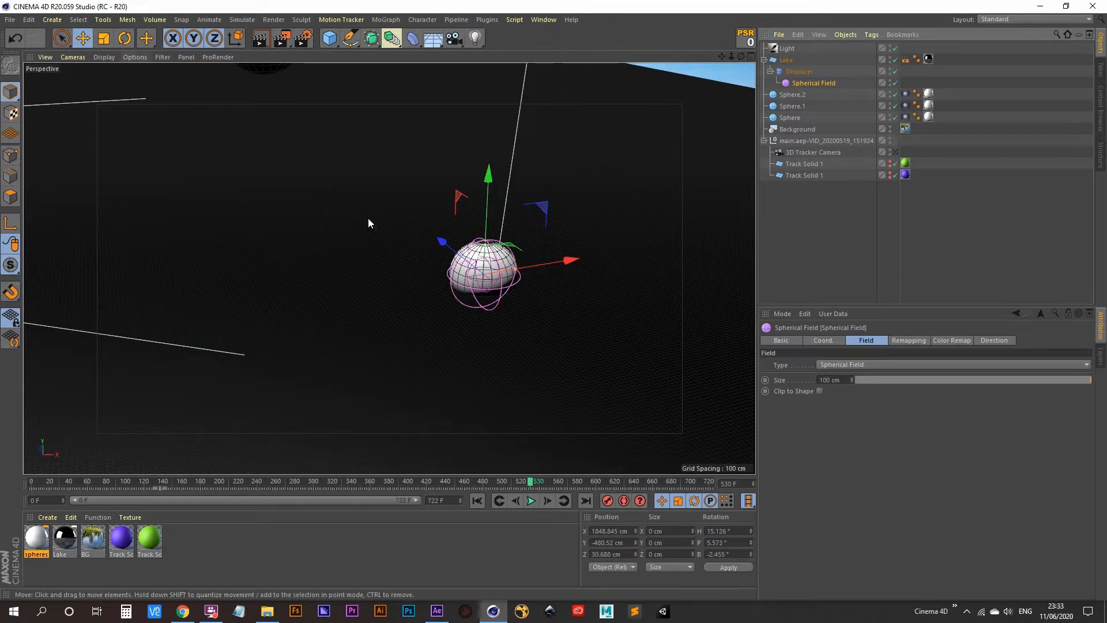
# - Scale the Spherical Field up around Sphere.2 to a size of about 149 cm
pyautogui.press('t')
pyautogui.moveTo(431, 323); pyautogui.dragTo(512, 266)
pyautogui.keyDown('alt'); pyautogui.moveTo(494, 306); pyautogui.dragTo(512, 236, button='right'); pyautogui.keyUp('alt')
pyautogui.keyDown('alt'); pyautogui.moveTo(515, 235); pyautogui.dragTo(501, 309, button='middle'); pyautogui.keyUp('alt')
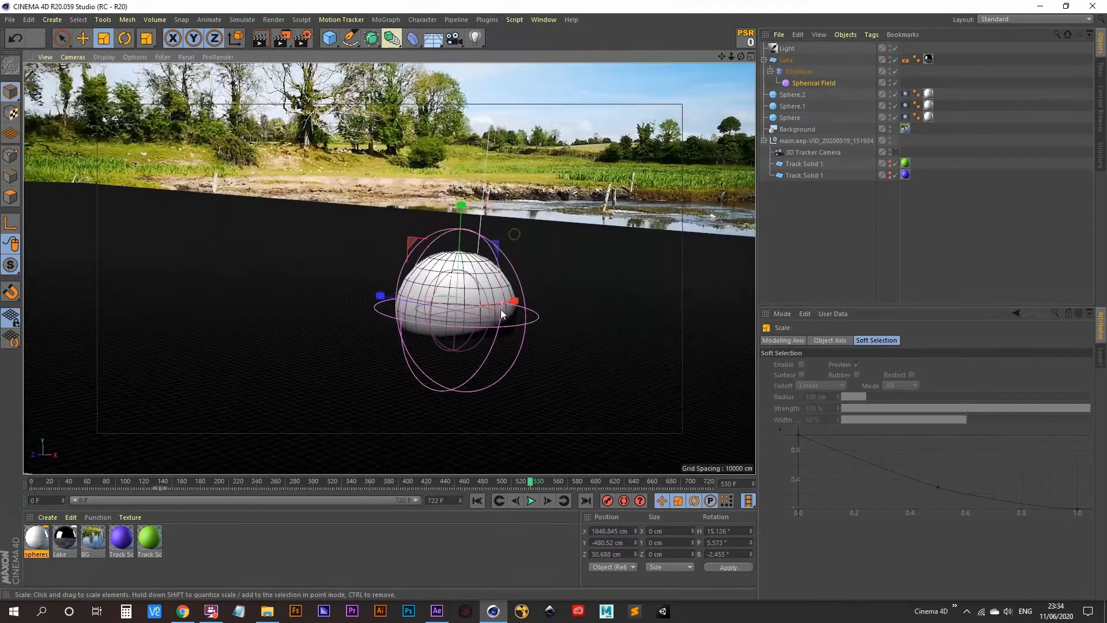
pyautogui.keyDown('alt'); pyautogui.moveTo(501, 309); pyautogui.dragTo(460, 337); pyautogui.keyUp('alt')
pyautogui.click(104, 38)
pyautogui.moveTo(264, 284); pyautogui.dragTo(639, 280)
# - Set the Displacer's height to 55 cm and play the animation to check the lake displacement around the rising sphere
pyautogui.click(803, 72)
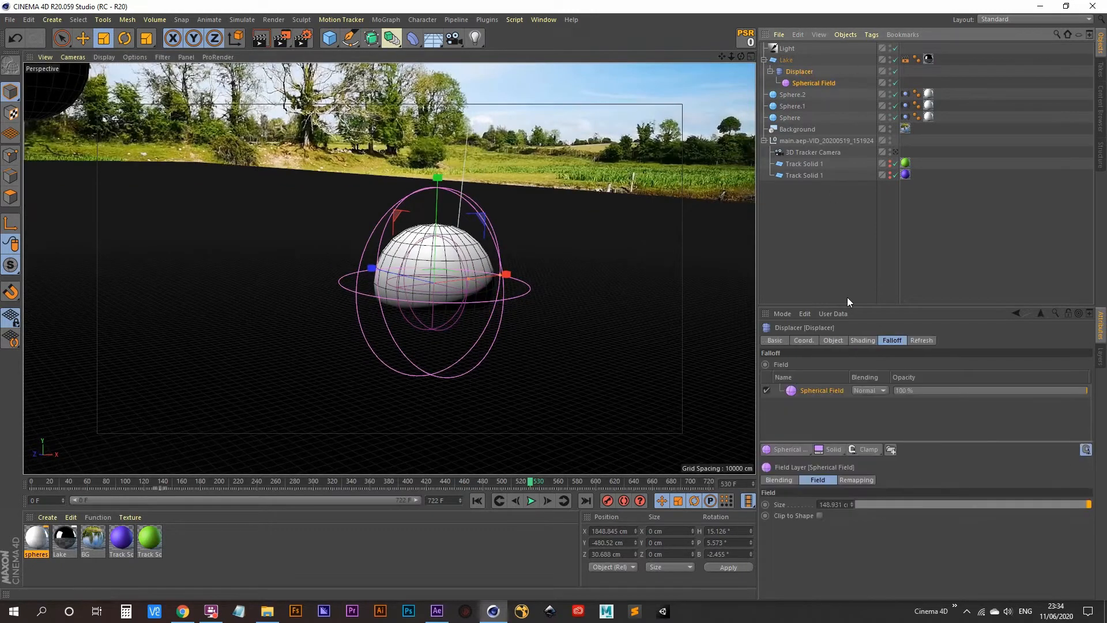
pyautogui.click(836, 341)
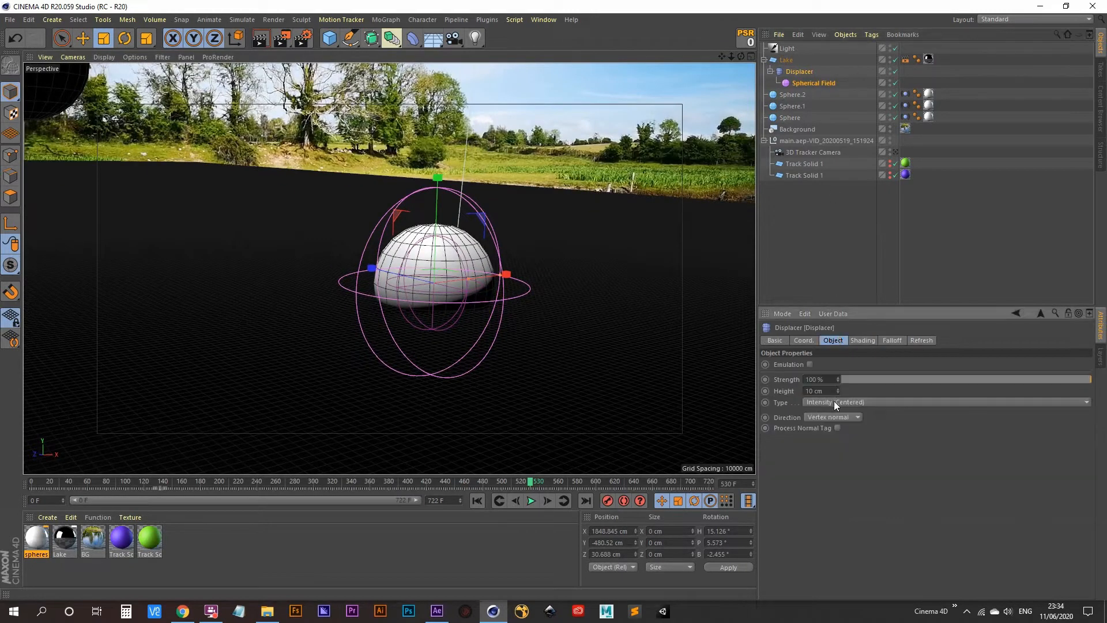
pyautogui.moveTo(838, 392)
pyautogui.mouseDown()
pyautogui.moveTo(838, 369)
pyautogui.moveTo(838, 394)
pyautogui.mouseUp()
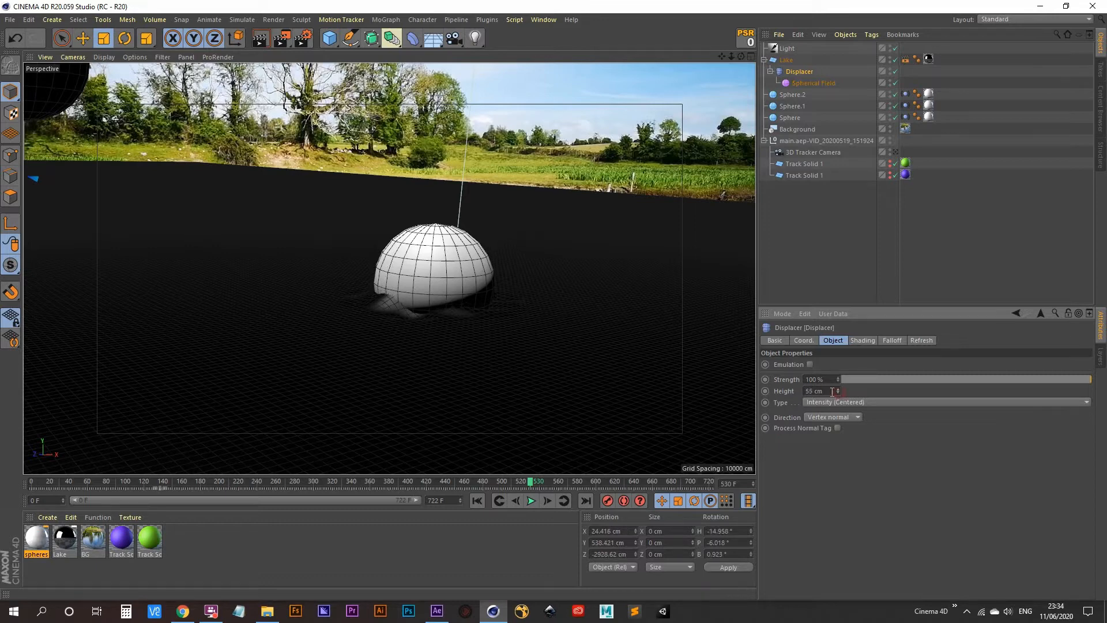
pyautogui.moveTo(830, 391); pyautogui.dragTo(707, 377)
pyautogui.write('55')
pyautogui.press('Return')
pyautogui.click(532, 501)
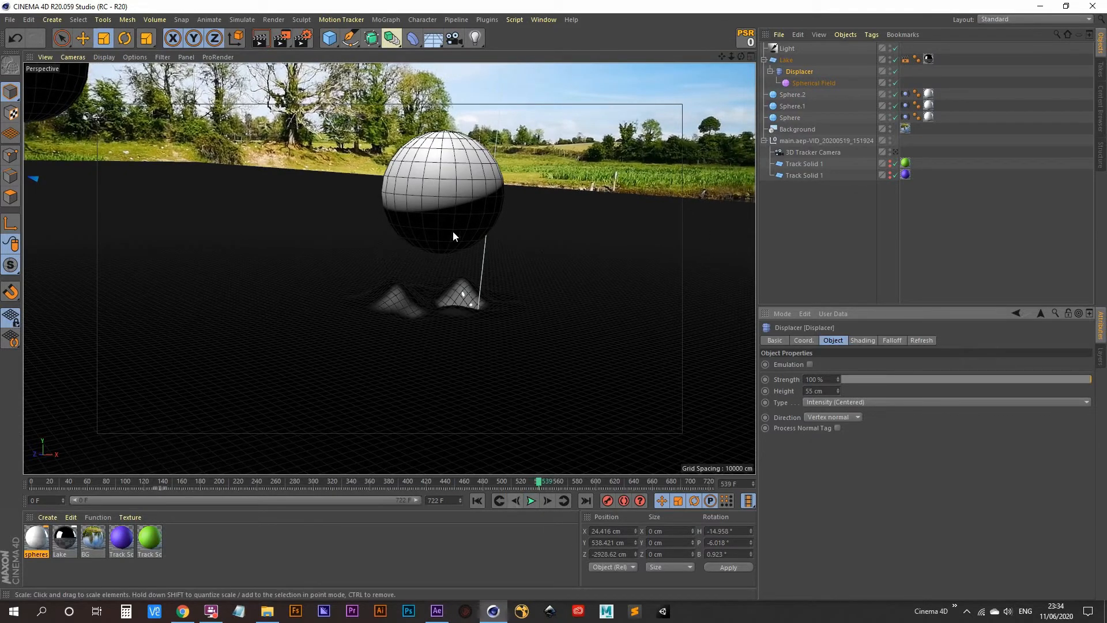
# - Parent the Spherical Field under Sphere.2 so it follows the rising sphere, and check the movement in playback
pyautogui.click(818, 82)
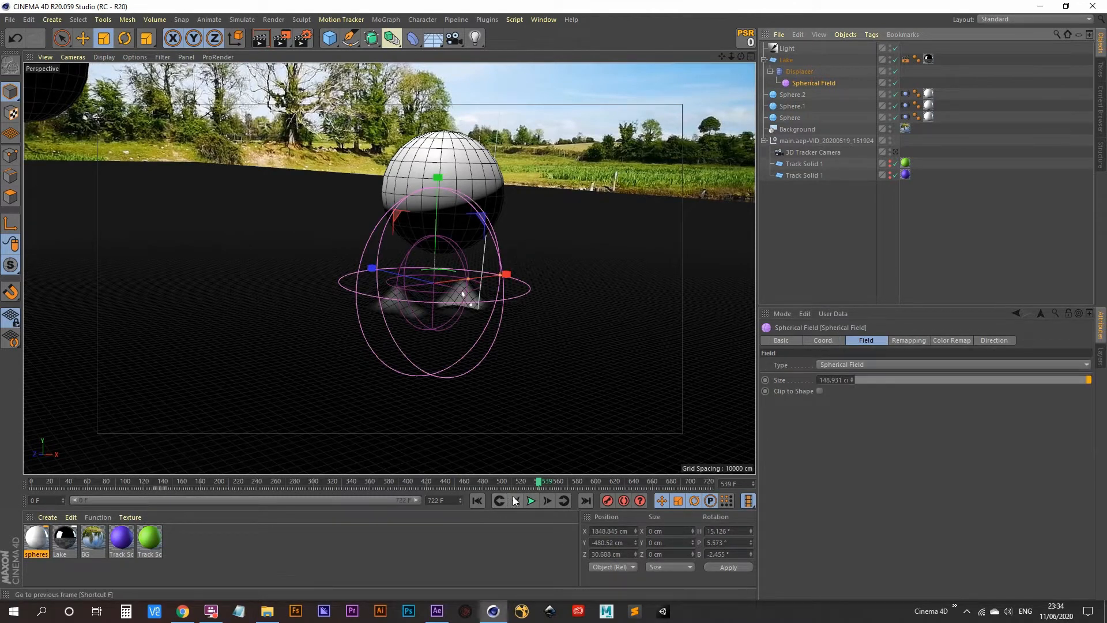
pyautogui.moveTo(538, 482)
pyautogui.mouseDown()
pyautogui.moveTo(521, 486)
pyautogui.moveTo(531, 483)
pyautogui.mouseUp()
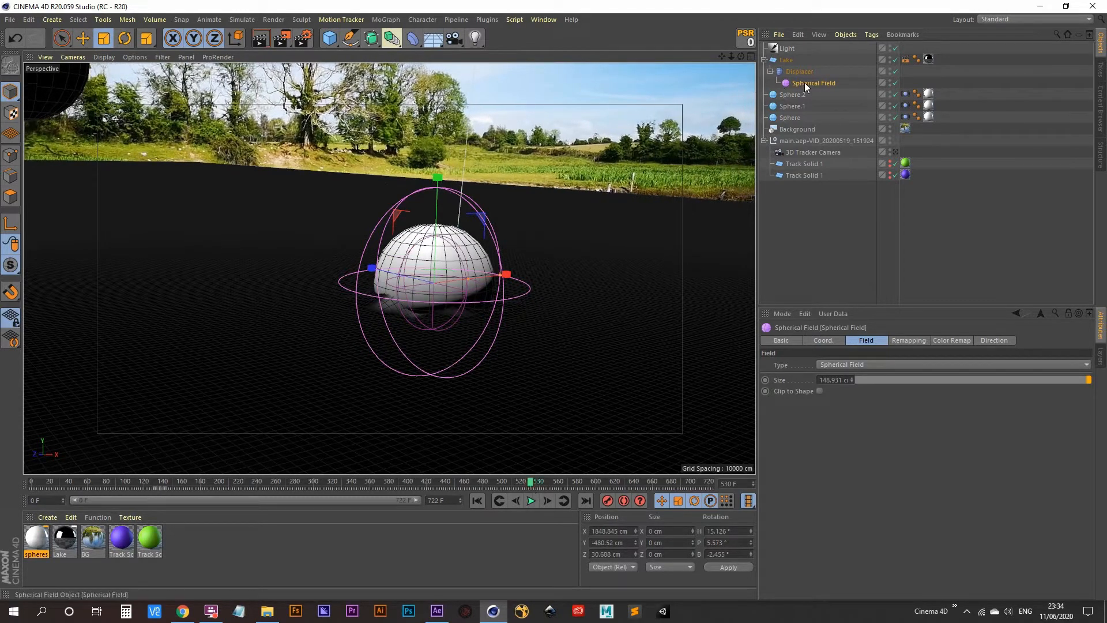
pyautogui.moveTo(805, 82); pyautogui.dragTo(804, 95)
pyautogui.click(534, 500)
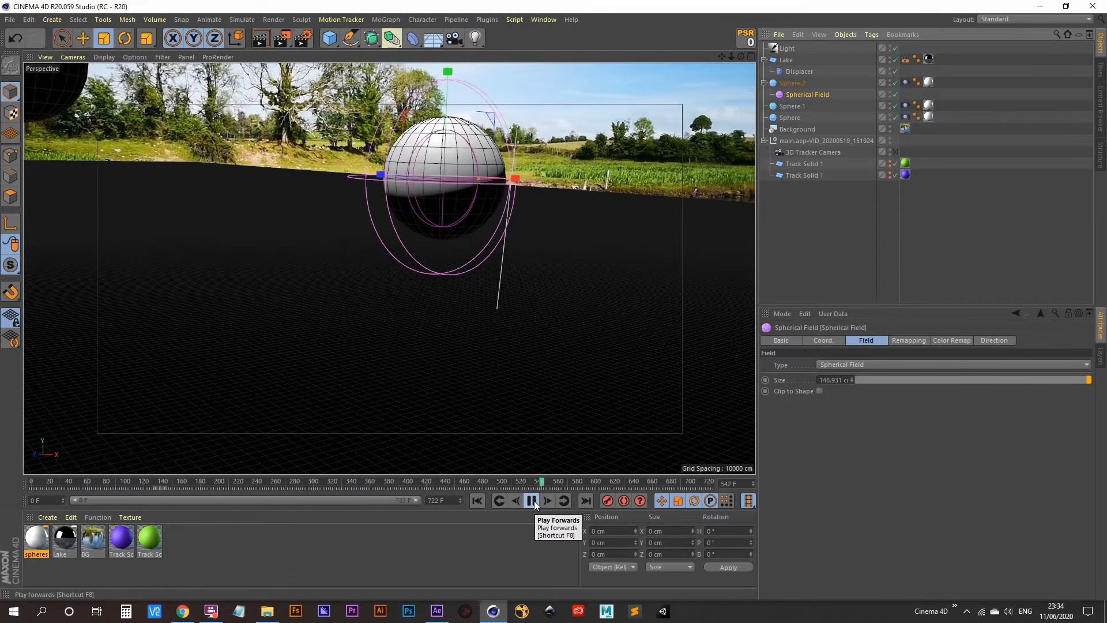
pyautogui.click(531, 501)
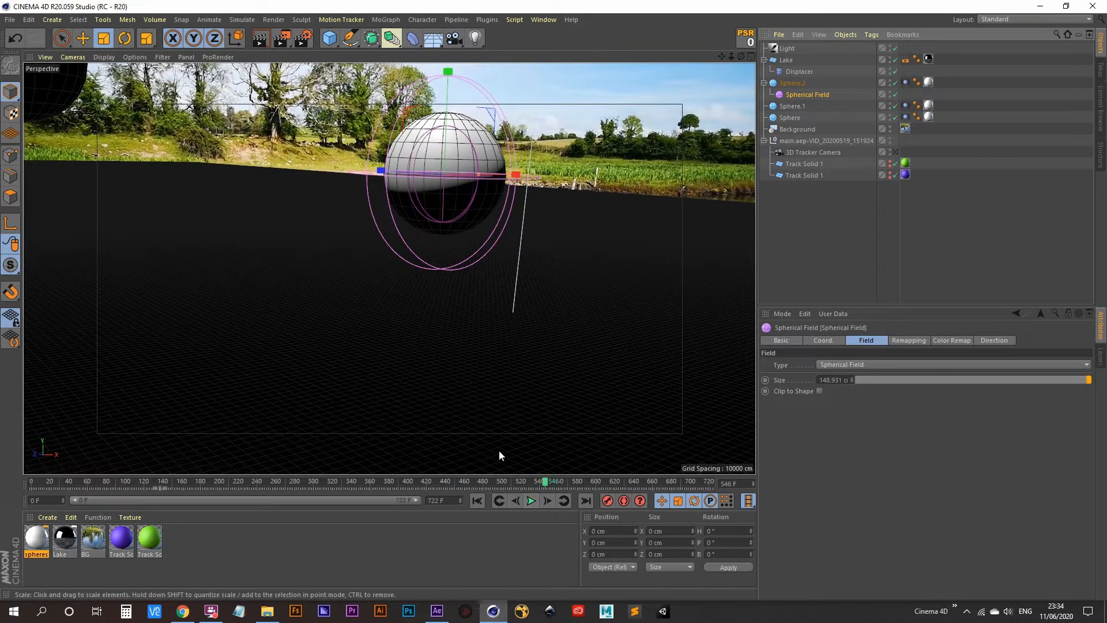
pyautogui.moveTo(536, 483)
pyautogui.mouseDown()
pyautogui.moveTo(515, 491)
pyautogui.moveTo(531, 486)
pyautogui.mouseUp()
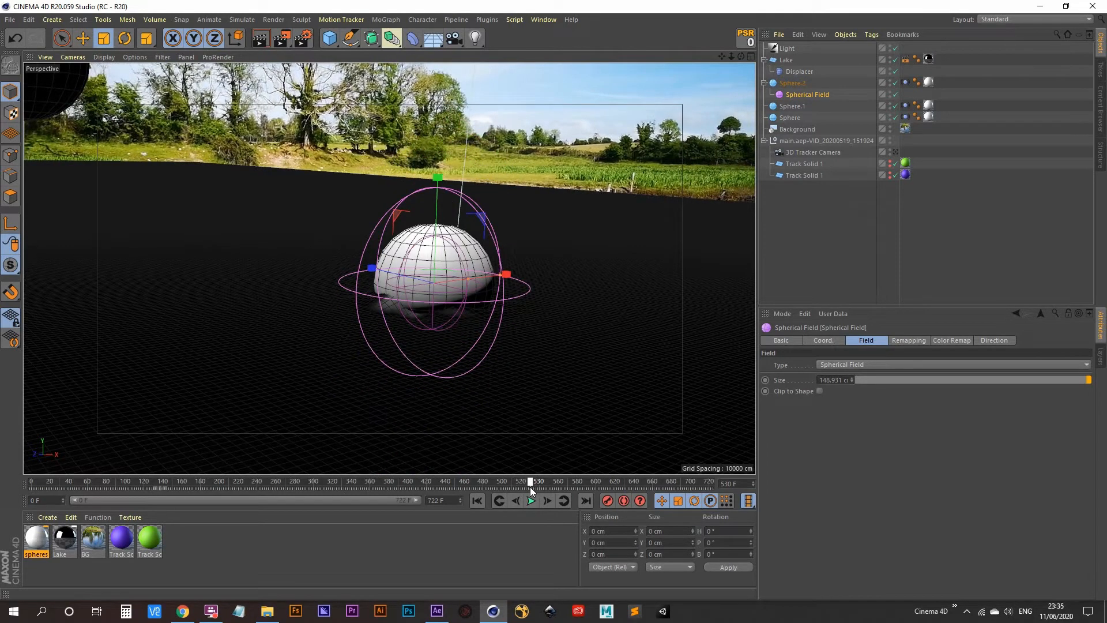
pyautogui.moveTo(531, 487); pyautogui.dragTo(528, 487)
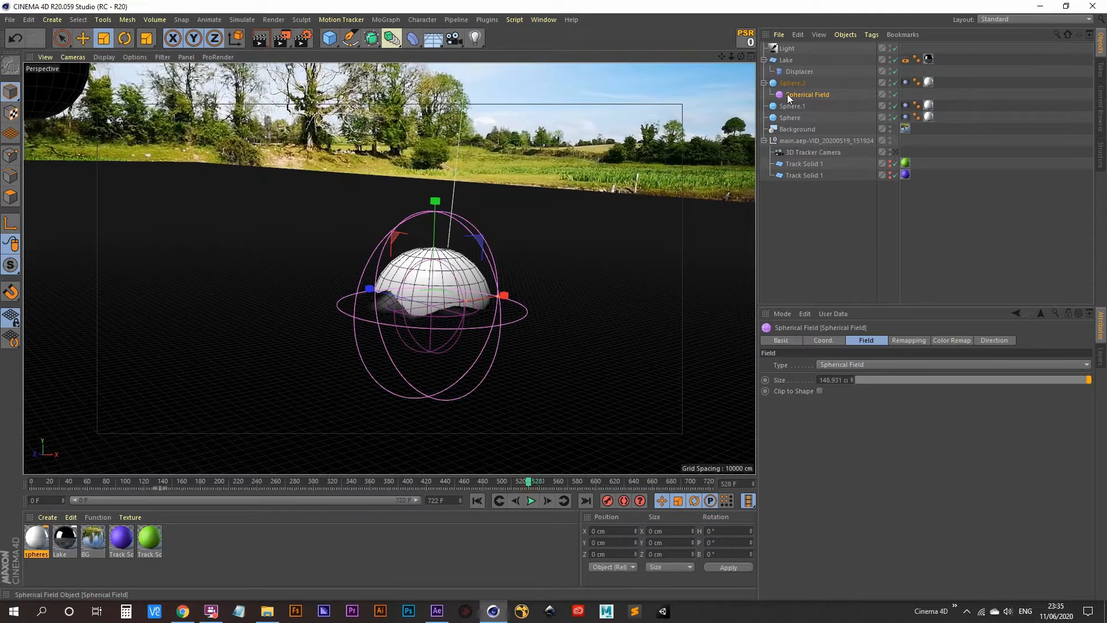
# - Try an animation speed of 1.5 on the Displacer's noise shader in playback and raise it to 2
pyautogui.click(799, 71)
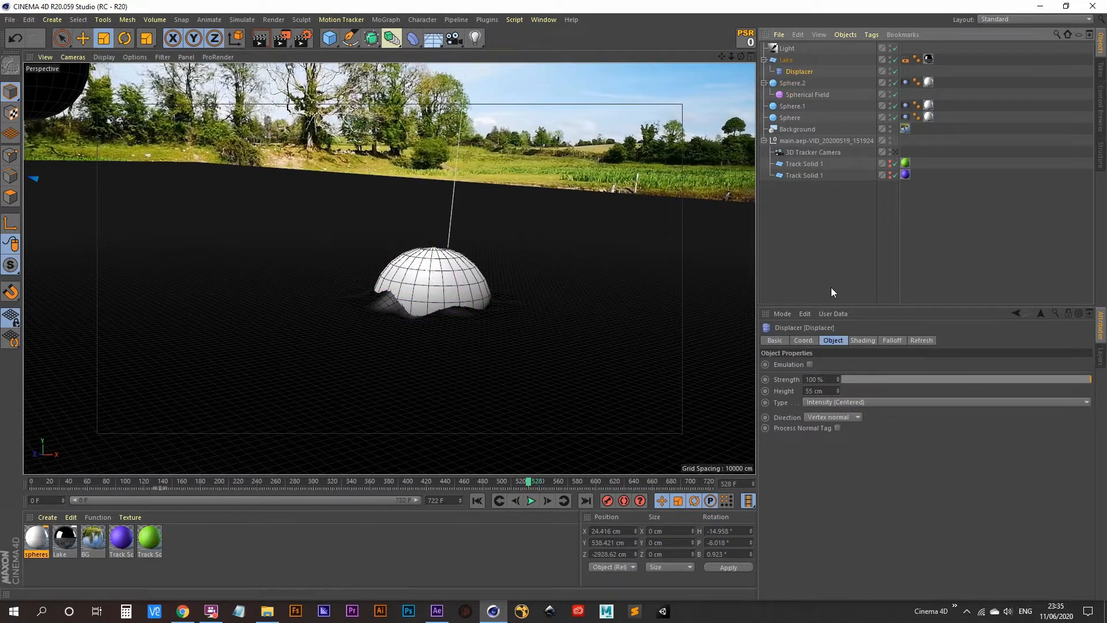
pyautogui.click(862, 341)
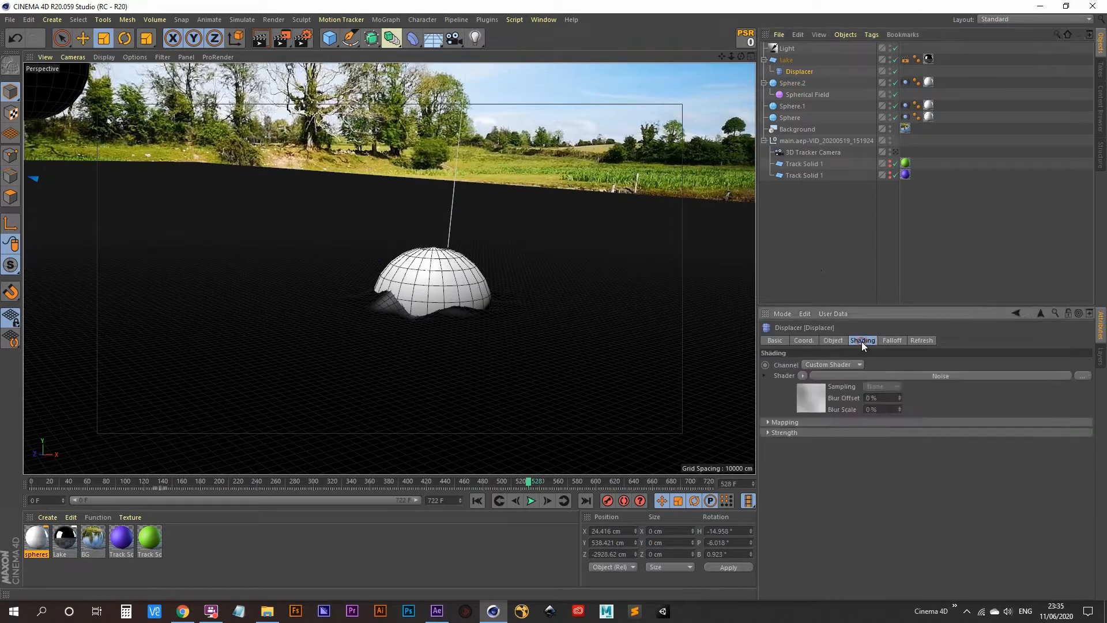
pyautogui.click(808, 406)
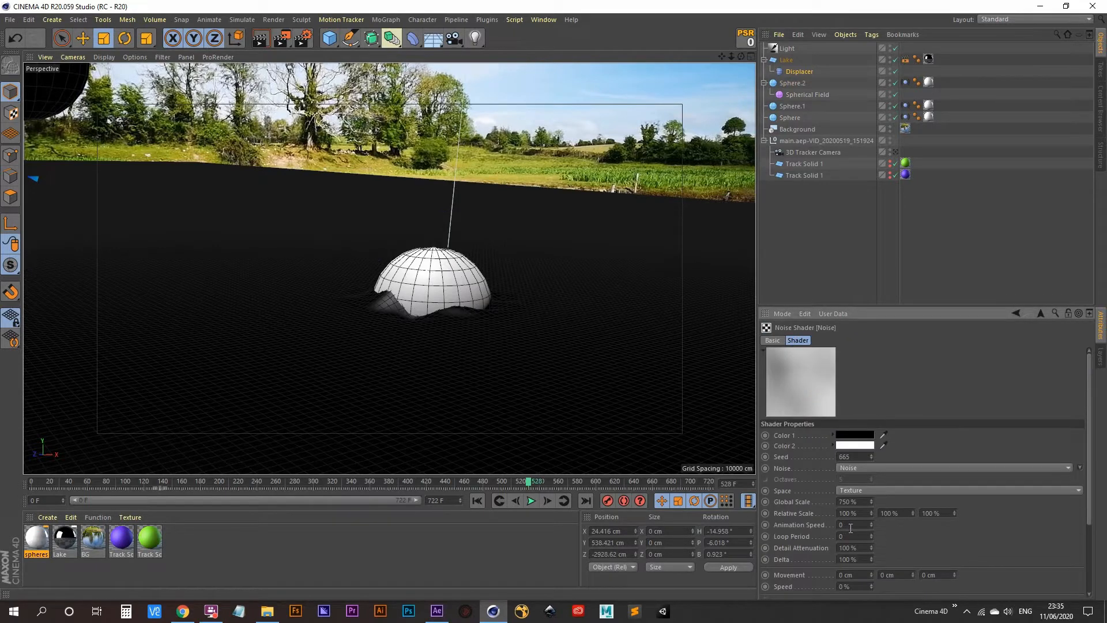
pyautogui.write('1.5')
pyautogui.press('Return')
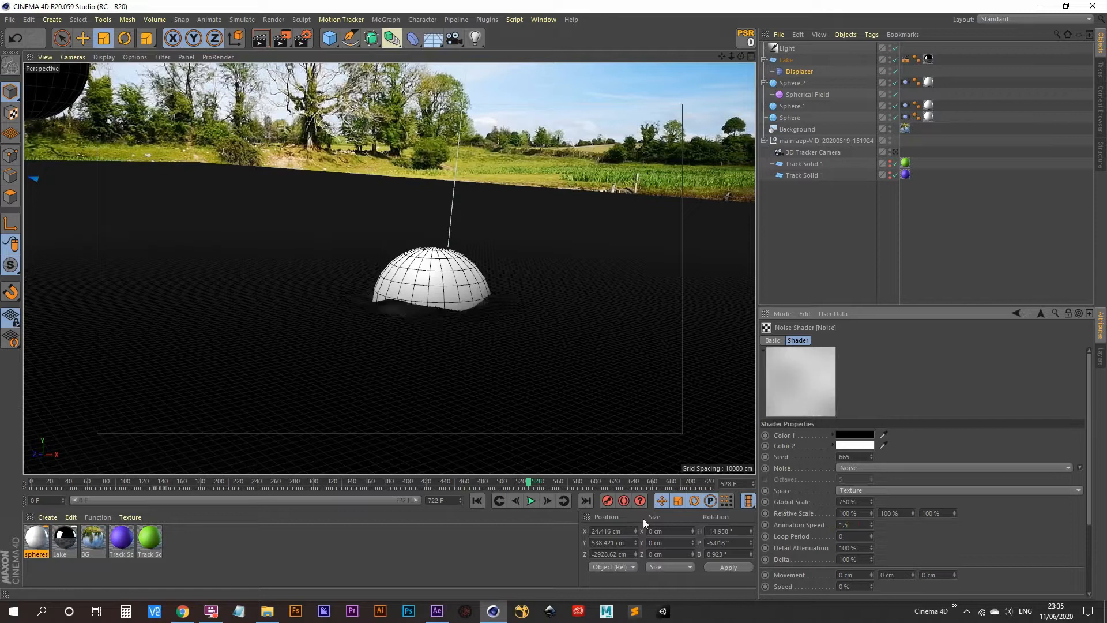
pyautogui.click(530, 501)
pyautogui.doubleClick(853, 524)
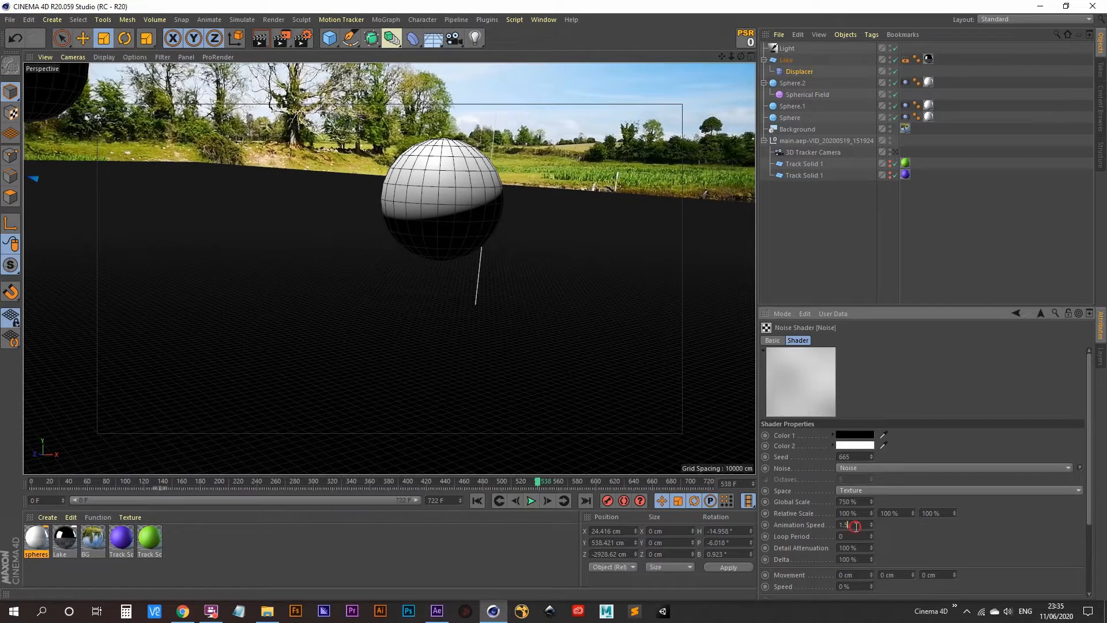
pyautogui.write('2')
pyautogui.press('Return')
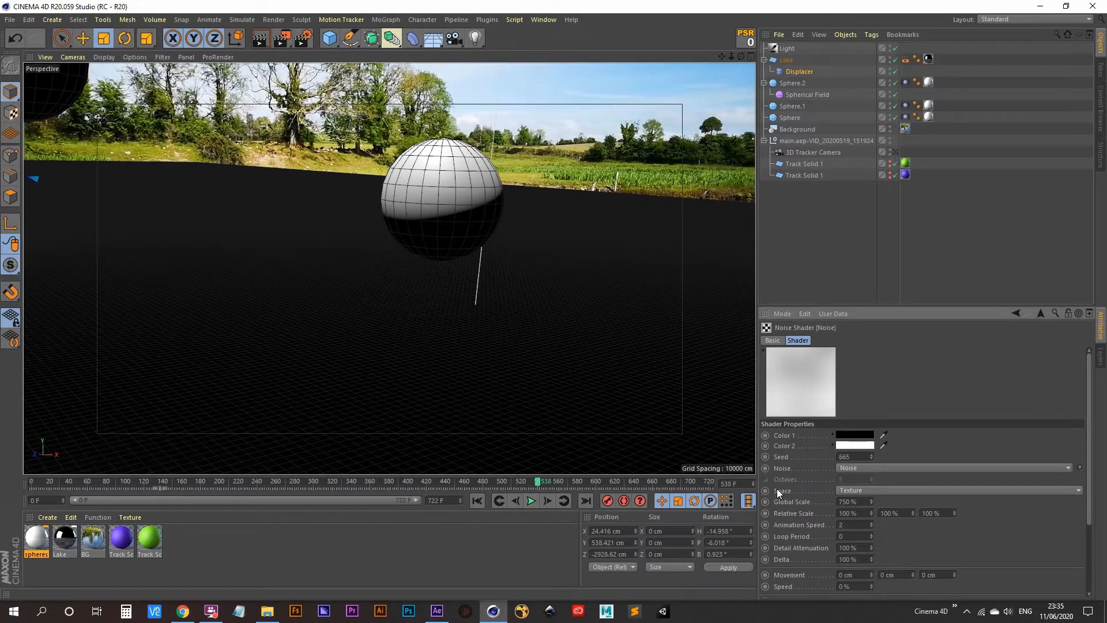
# - Play back the rise of Sphere.2 to examine the animated ripples on the lake surface
pyautogui.click(459, 483)
pyautogui.click(530, 501)
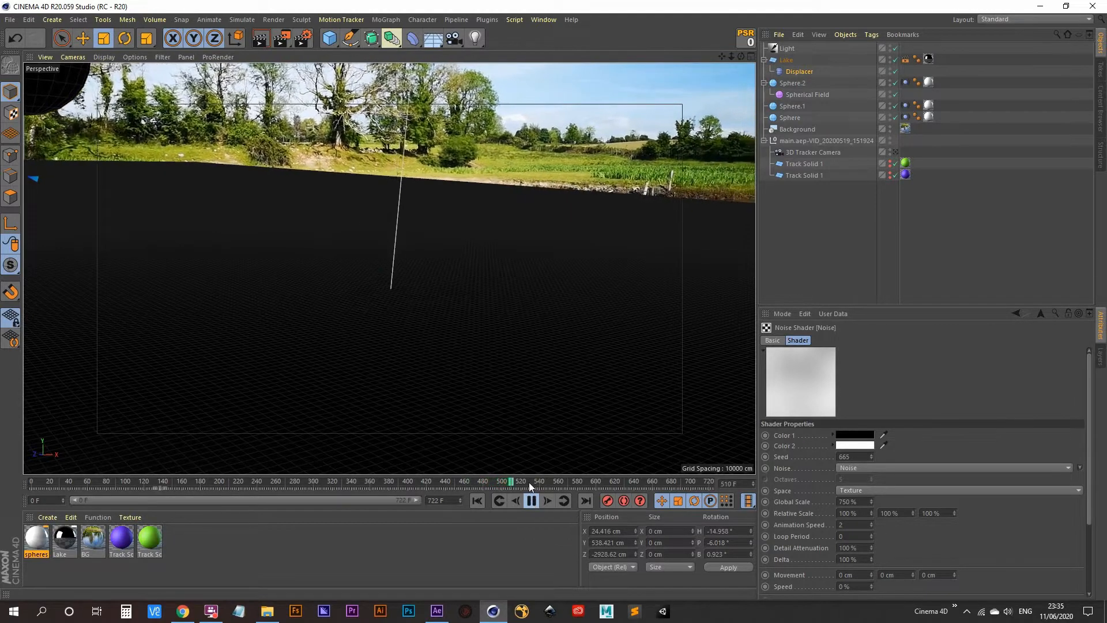
pyautogui.moveTo(536, 482); pyautogui.dragTo(514, 483)
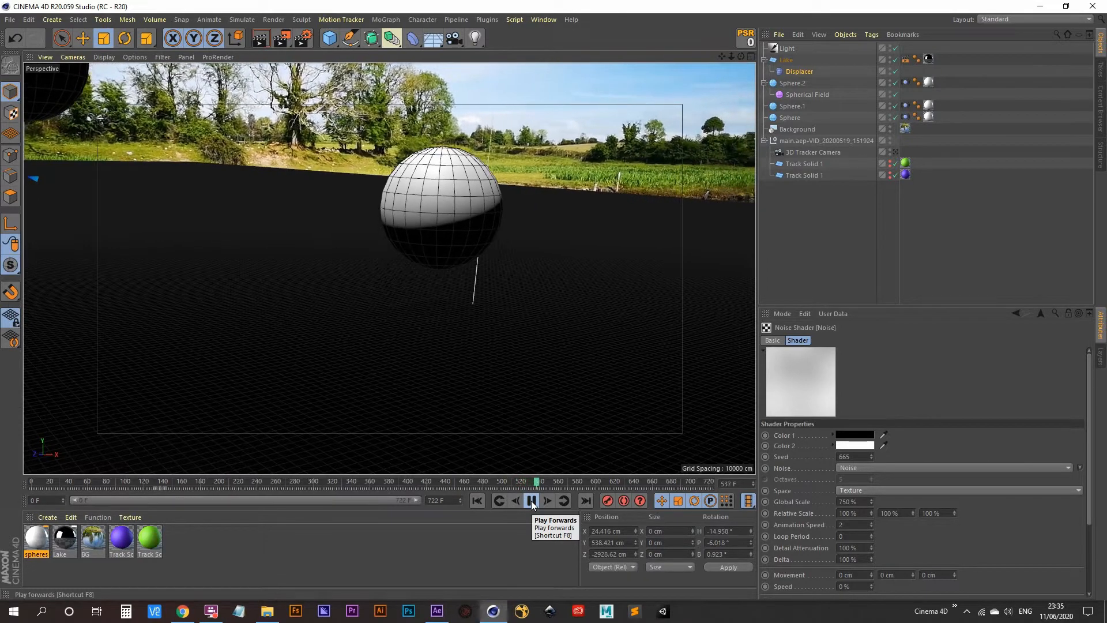
pyautogui.click(532, 501)
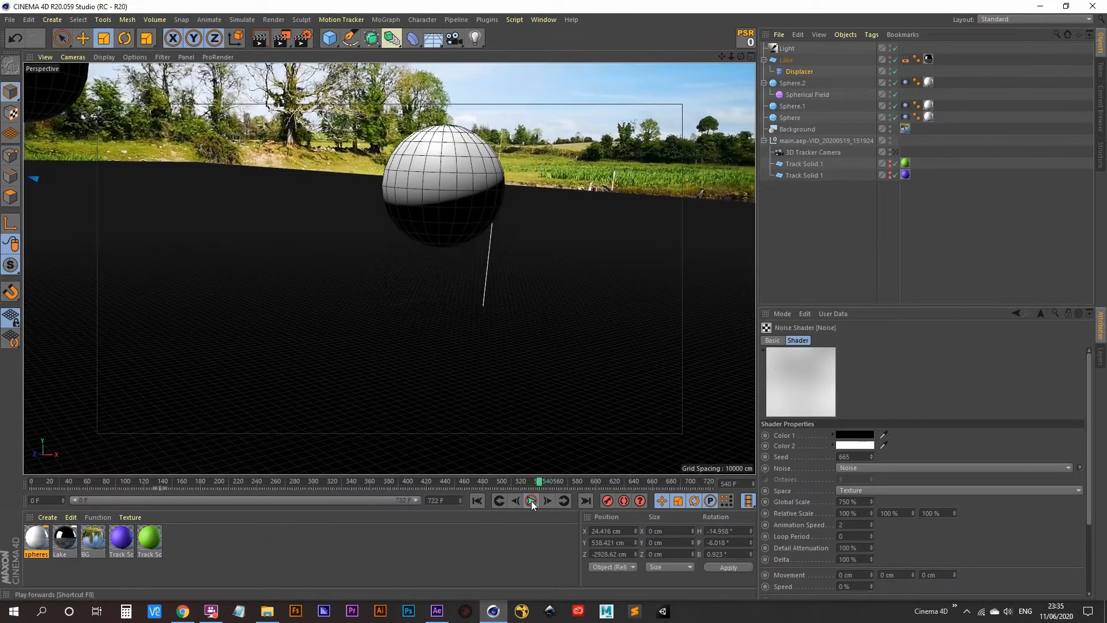
# - View the scene through the 3D Tracker Camera, preview the animation from frame 0 and return to the start
pyautogui.click(895, 153)
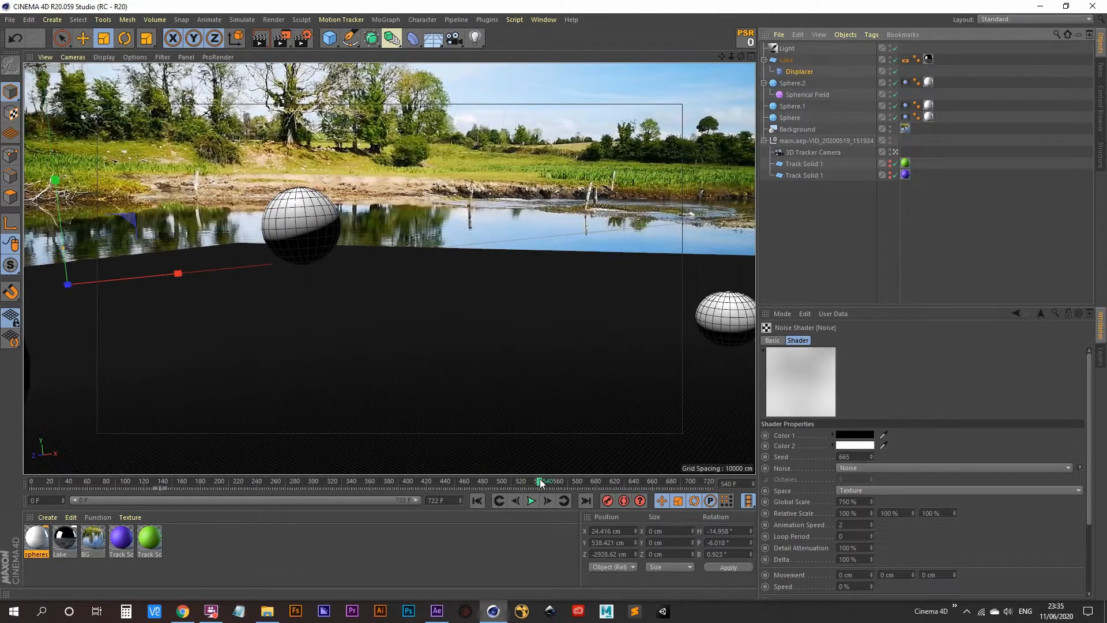
pyautogui.moveTo(541, 483); pyautogui.dragTo(17, 476)
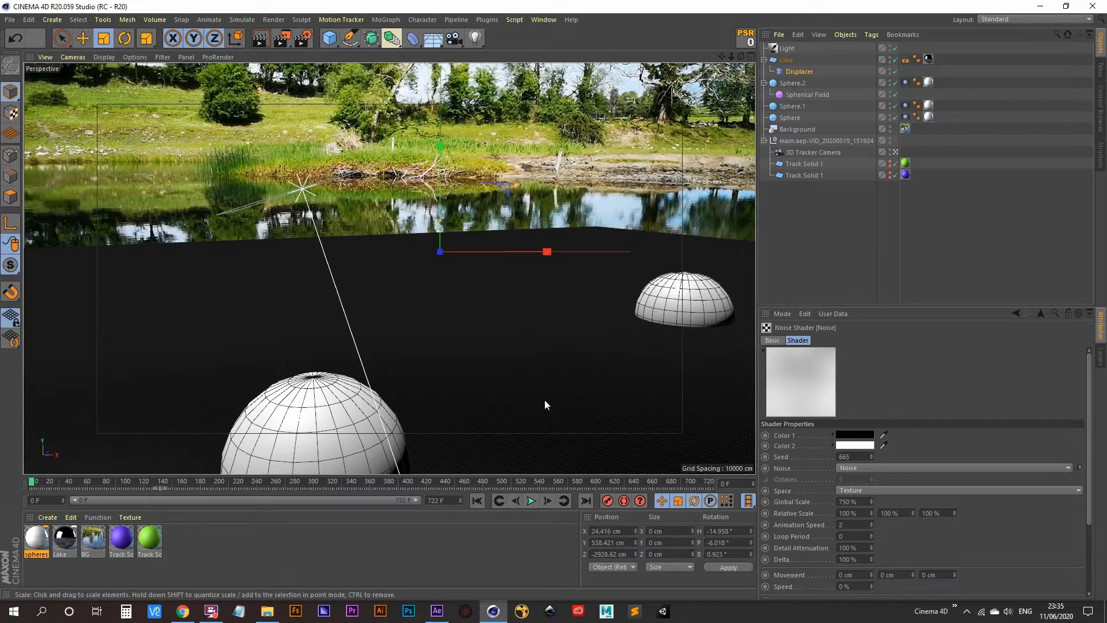
pyautogui.click(530, 501)
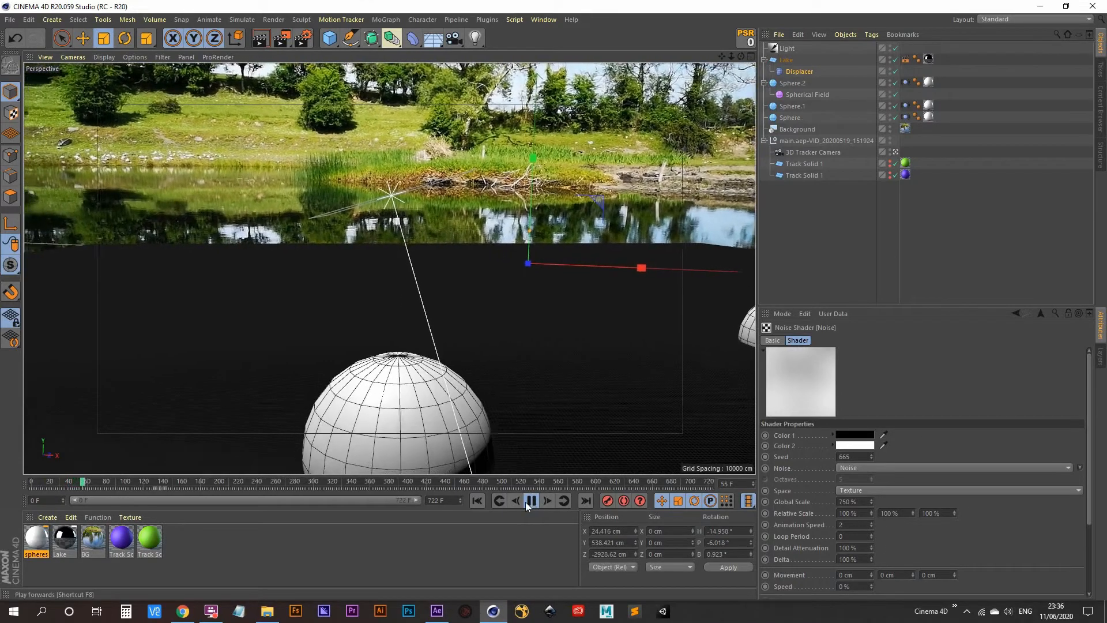
pyautogui.click(531, 500)
pyautogui.click(478, 501)
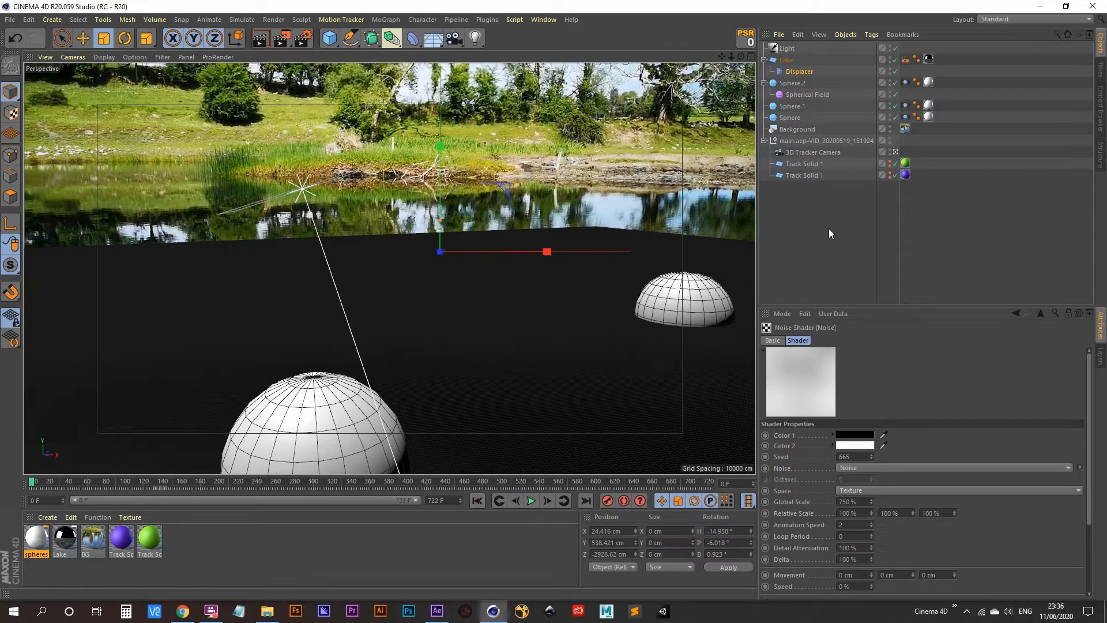
# - Duplicate the Spherical Field from Sphere.2 and place the copy under Sphere.1
pyautogui.click(808, 96)
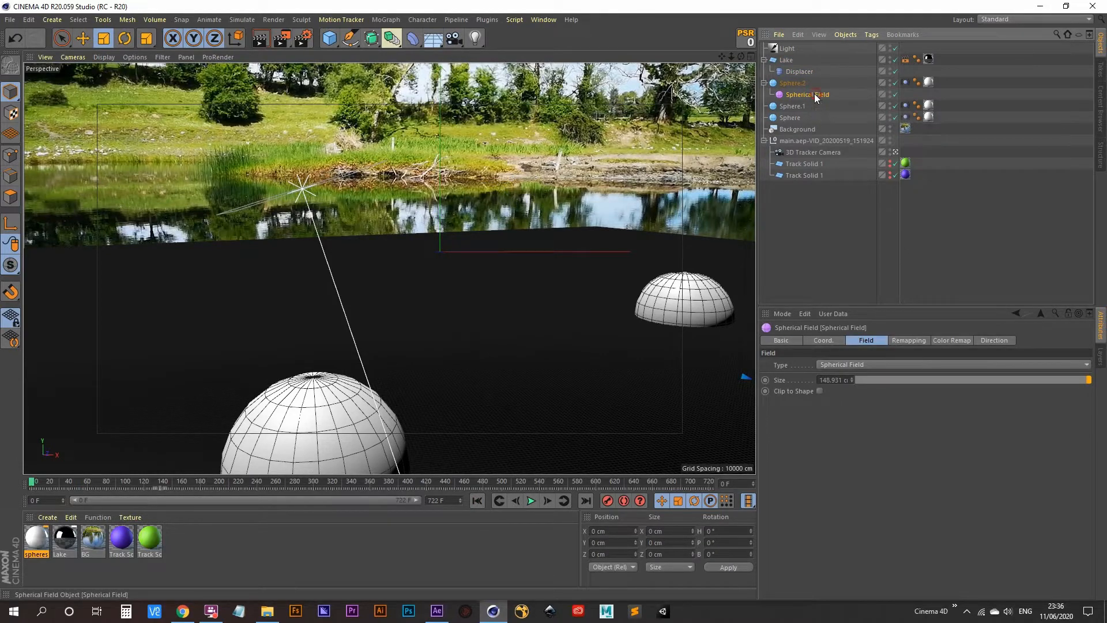
pyautogui.keyDown('ctrl'); pyautogui.moveTo(814, 93); pyautogui.dragTo(802, 107); pyautogui.keyUp('ctrl')
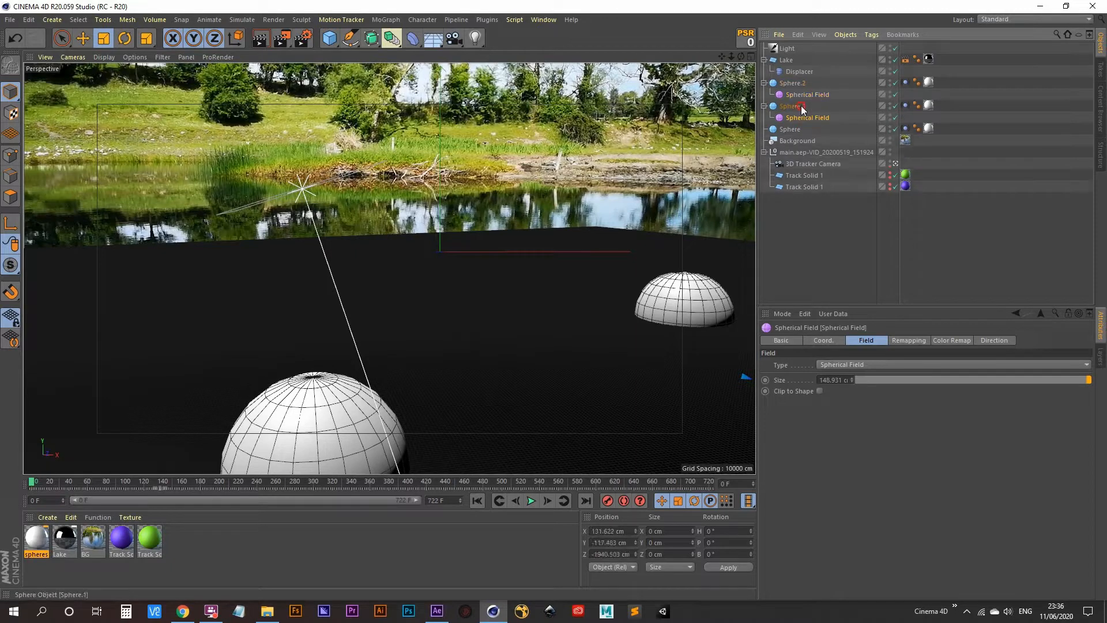
pyautogui.click(688, 308)
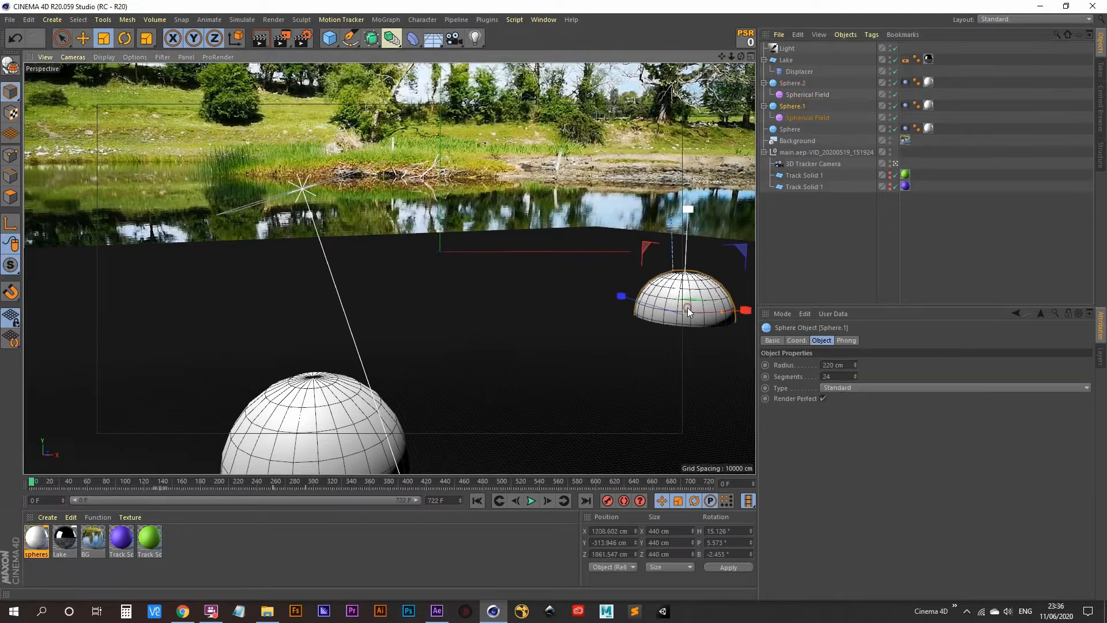
pyautogui.click(807, 119)
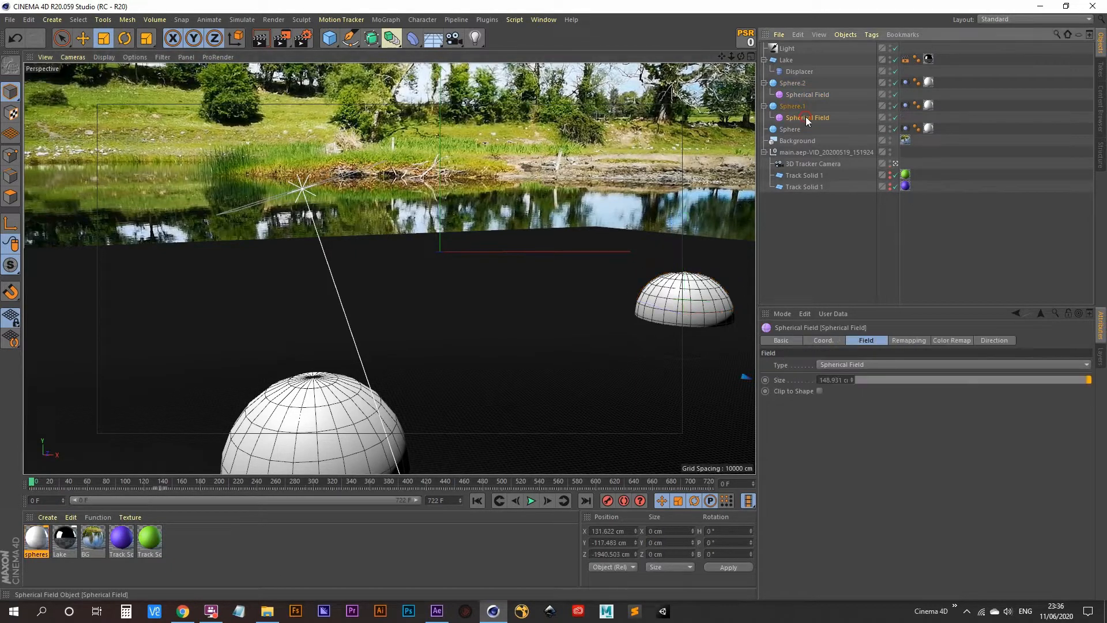
# - Add the Spherical Field under Sphere.1 to the Displacer's falloff as a second field
pyautogui.click(799, 72)
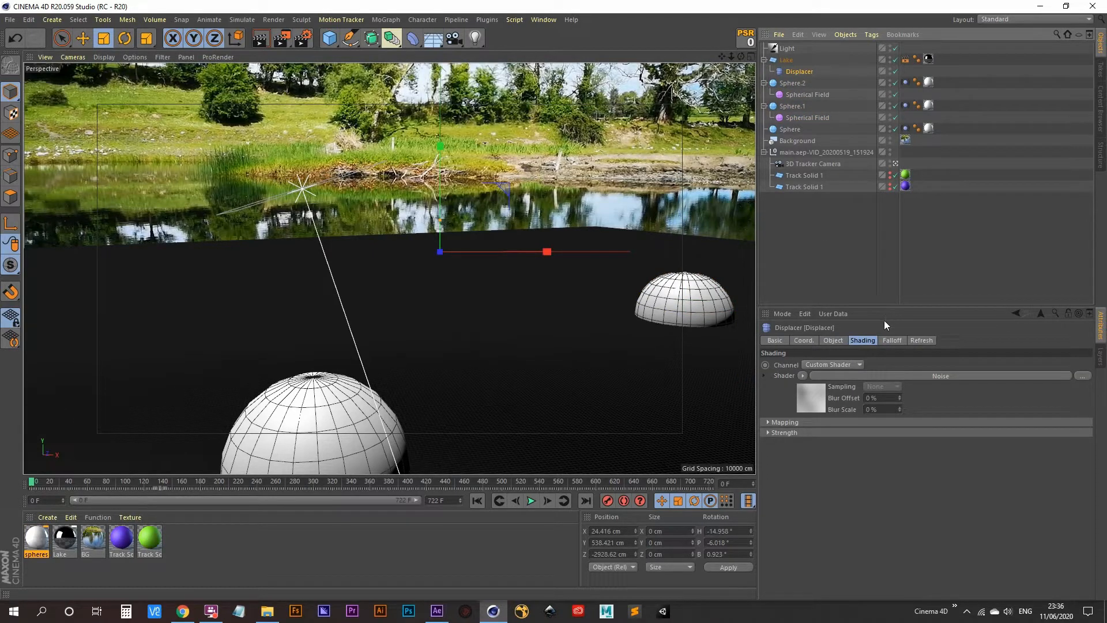
pyautogui.click(893, 340)
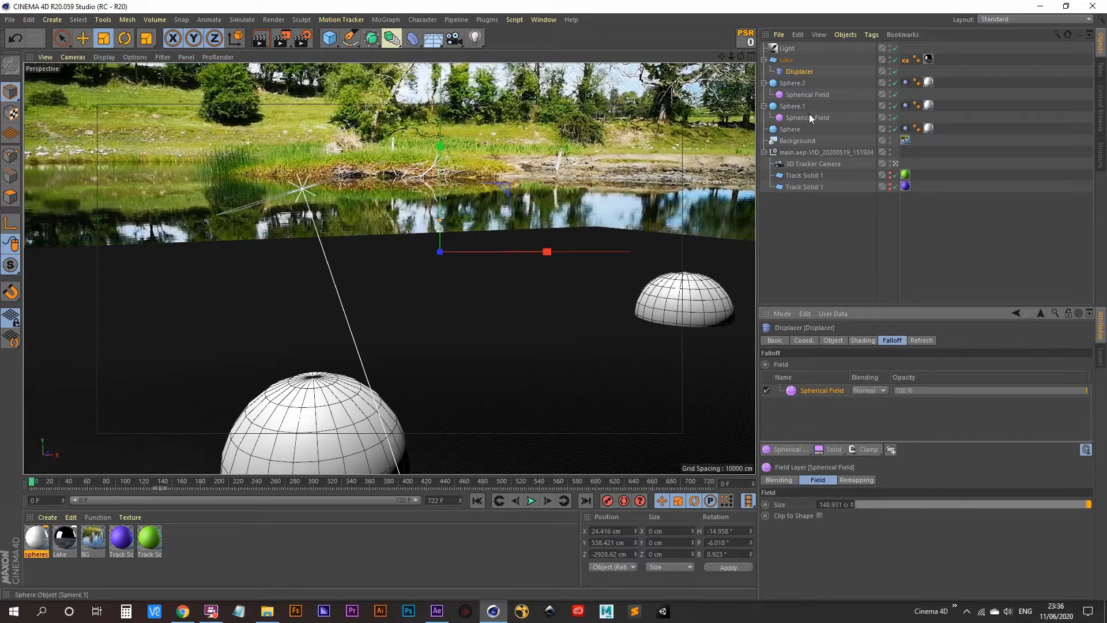
pyautogui.moveTo(809, 117); pyautogui.dragTo(811, 183)
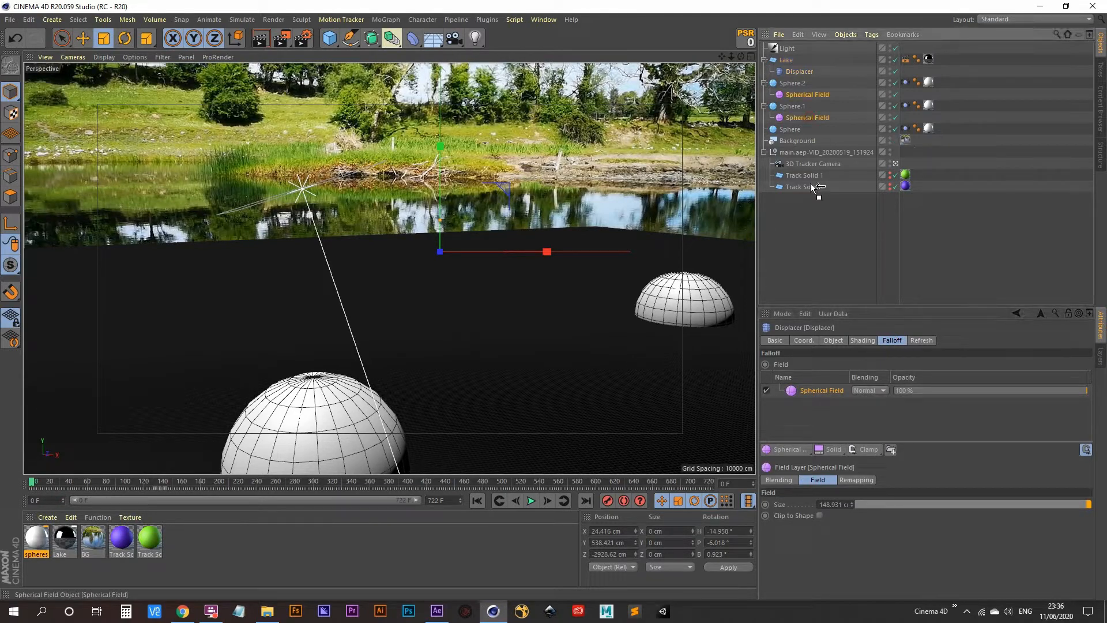
pyautogui.moveTo(814, 364); pyautogui.dragTo(819, 396)
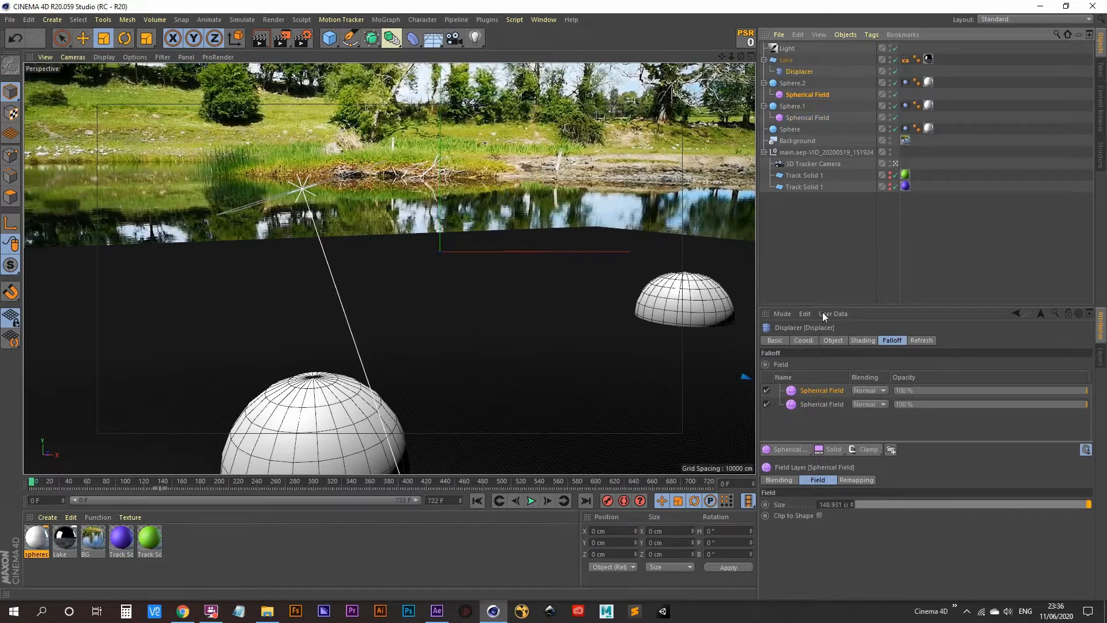
# - Reset the PSR of the copied Spherical Field to centre it on Sphere.1 and scale it up to surround the sphere
pyautogui.click(799, 118)
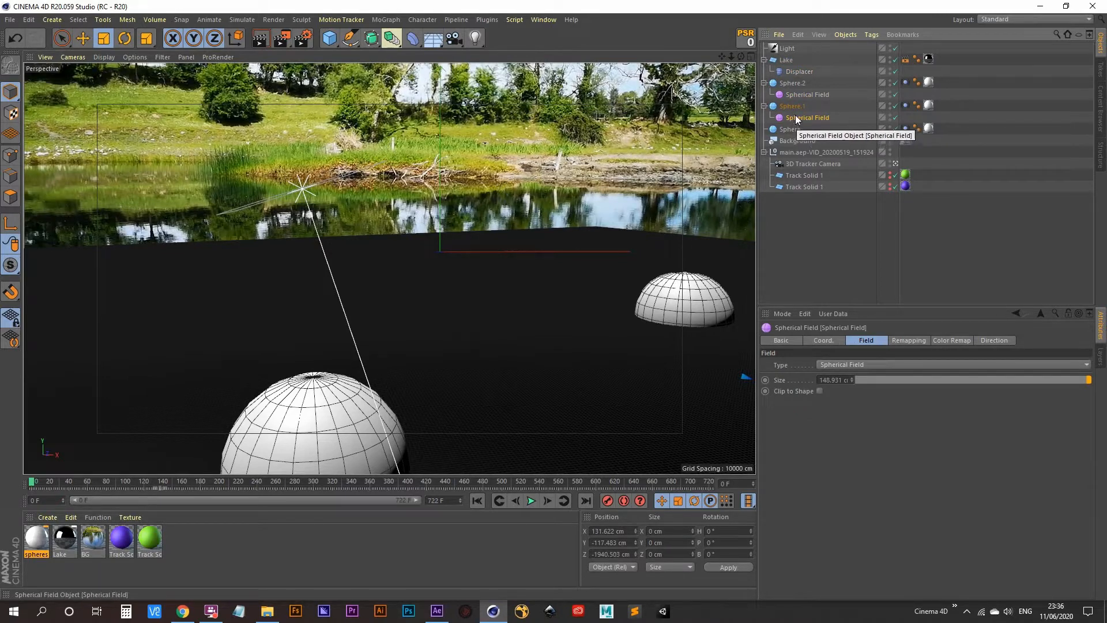
pyautogui.click(748, 44)
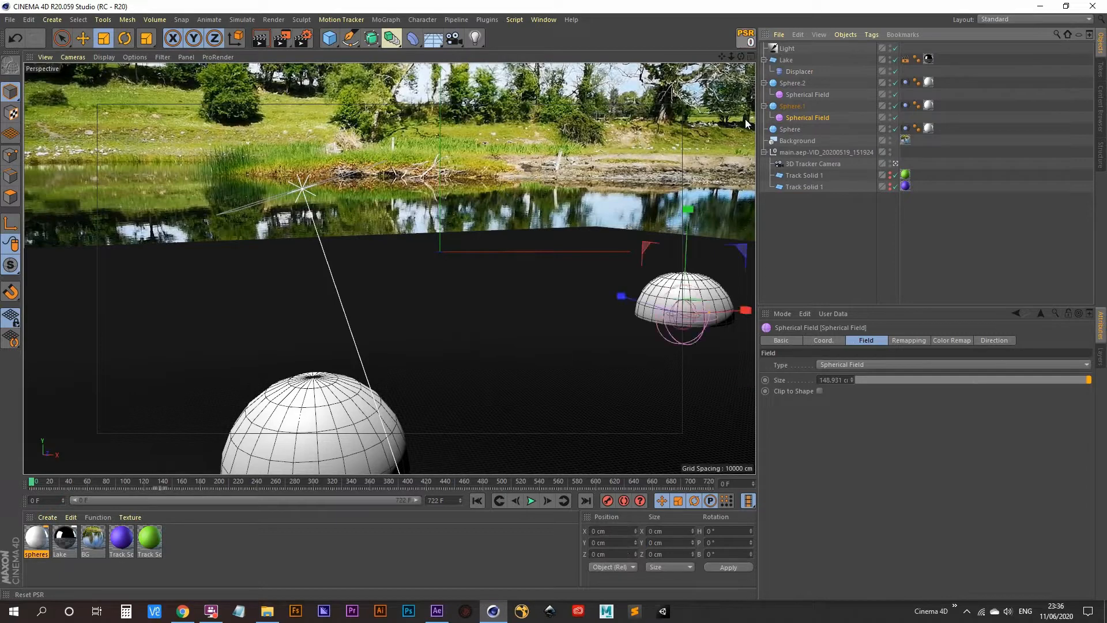
pyautogui.click(104, 38)
pyautogui.moveTo(636, 298); pyautogui.dragTo(538, 267)
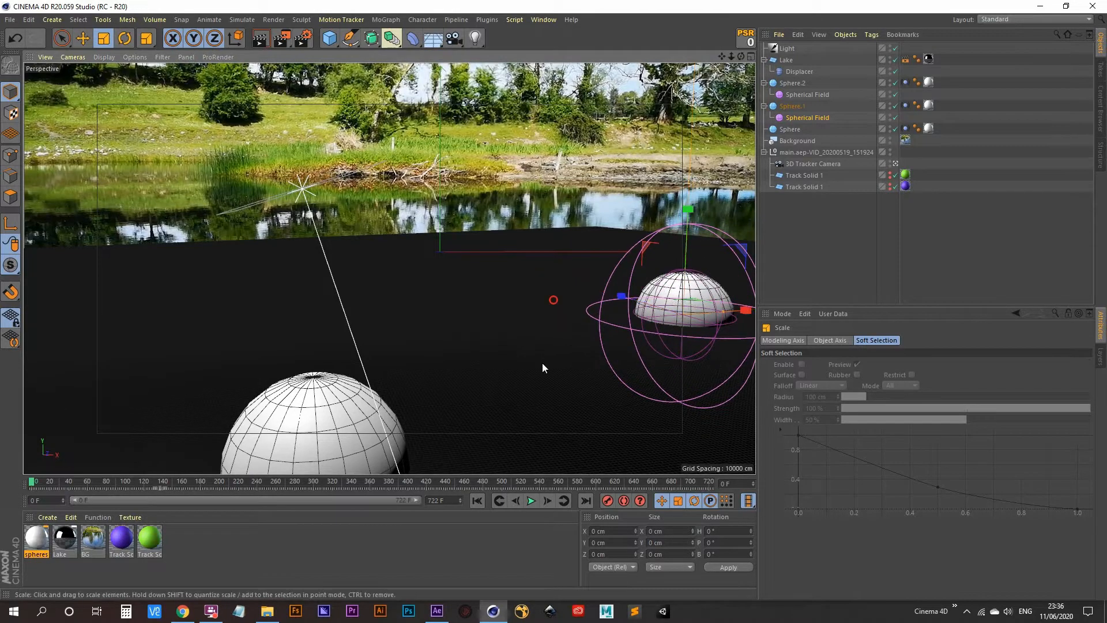
pyautogui.click(896, 164)
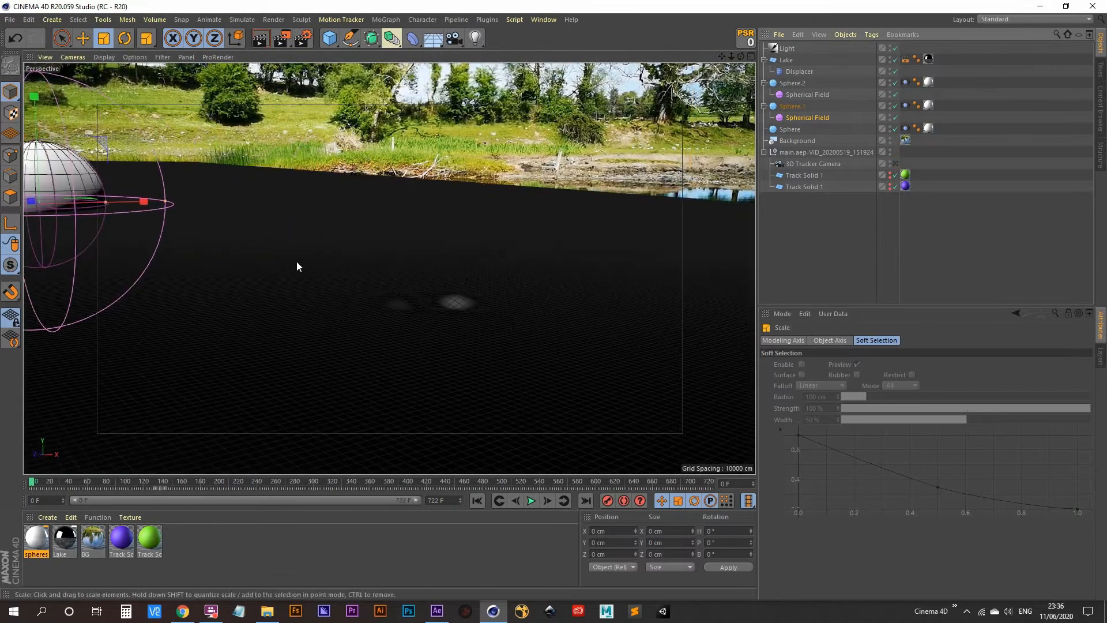
# - Scale up the Spherical Field under Sphere.1 to a size of about 671 cm so it extends well beyond the sphere
pyautogui.keyDown('alt'); pyautogui.moveTo(167, 266); pyautogui.dragTo(504, 378, button='middle'); pyautogui.keyUp('alt')
pyautogui.keyDown('alt'); pyautogui.moveTo(430, 348); pyautogui.dragTo(401, 330); pyautogui.keyUp('alt')
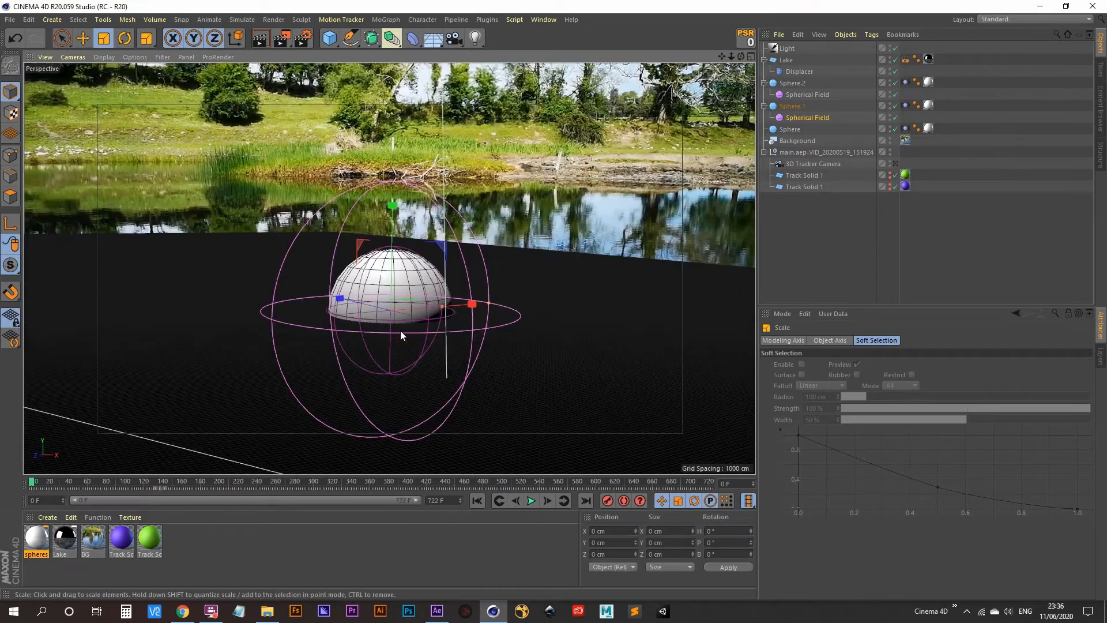
pyautogui.keyDown('alt'); pyautogui.moveTo(400, 330); pyautogui.dragTo(452, 278, button='right'); pyautogui.keyUp('alt')
pyautogui.moveTo(453, 320)
pyautogui.keyDown('alt'); pyautogui.mouseDown()
pyautogui.moveTo(435, 306)
pyautogui.moveTo(450, 320)
pyautogui.mouseUp(); pyautogui.keyUp('alt')
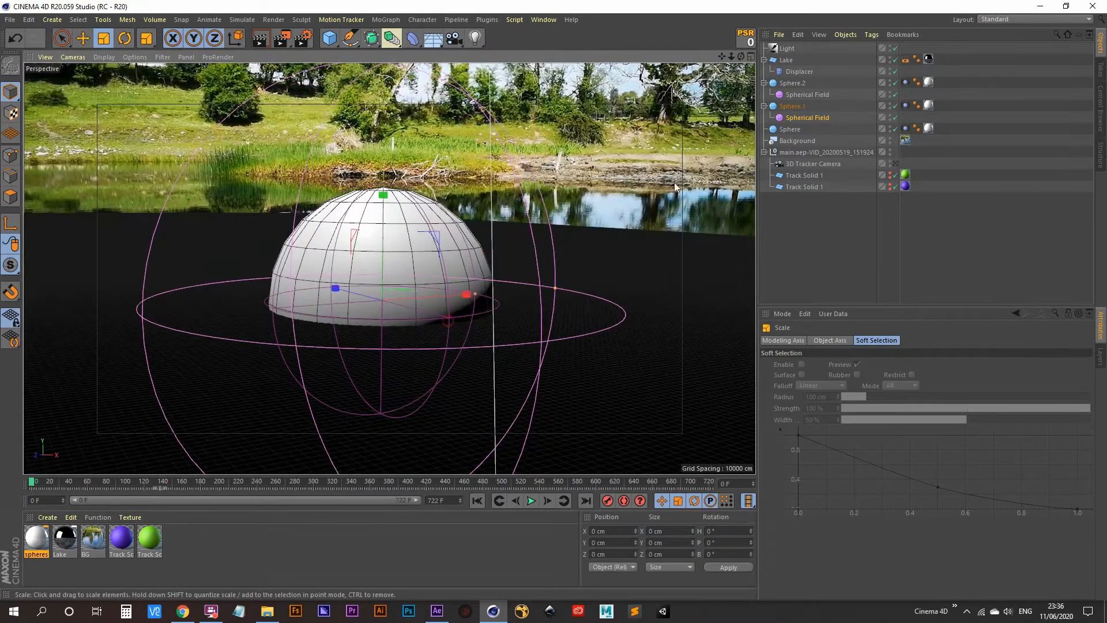
pyautogui.click(816, 118)
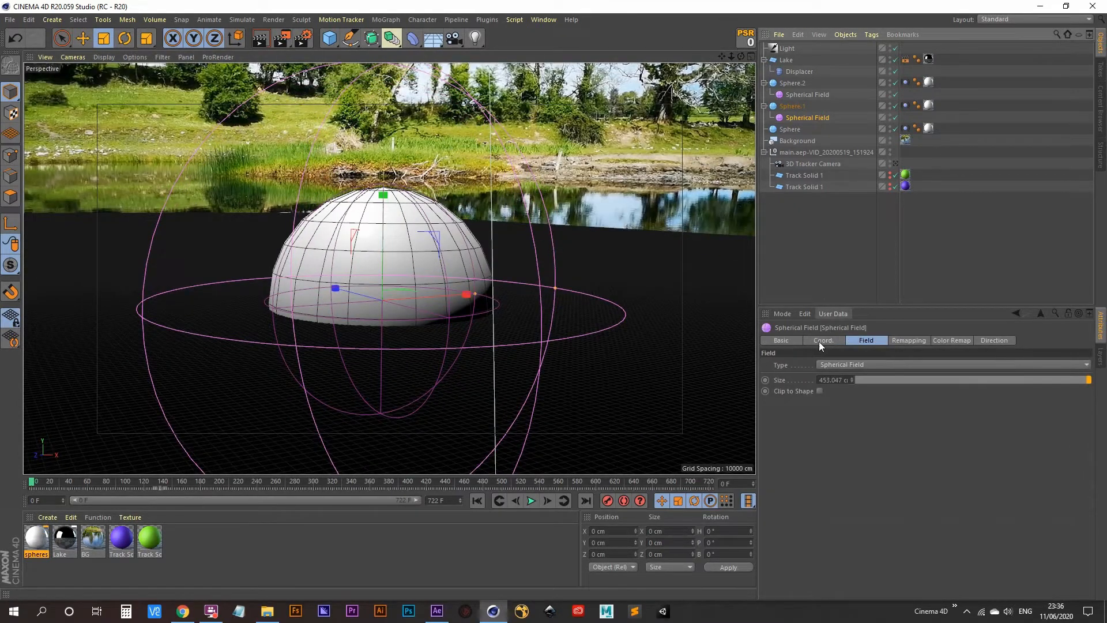
pyautogui.keyDown('alt'); pyautogui.moveTo(417, 313); pyautogui.dragTo(407, 342); pyautogui.keyUp('alt')
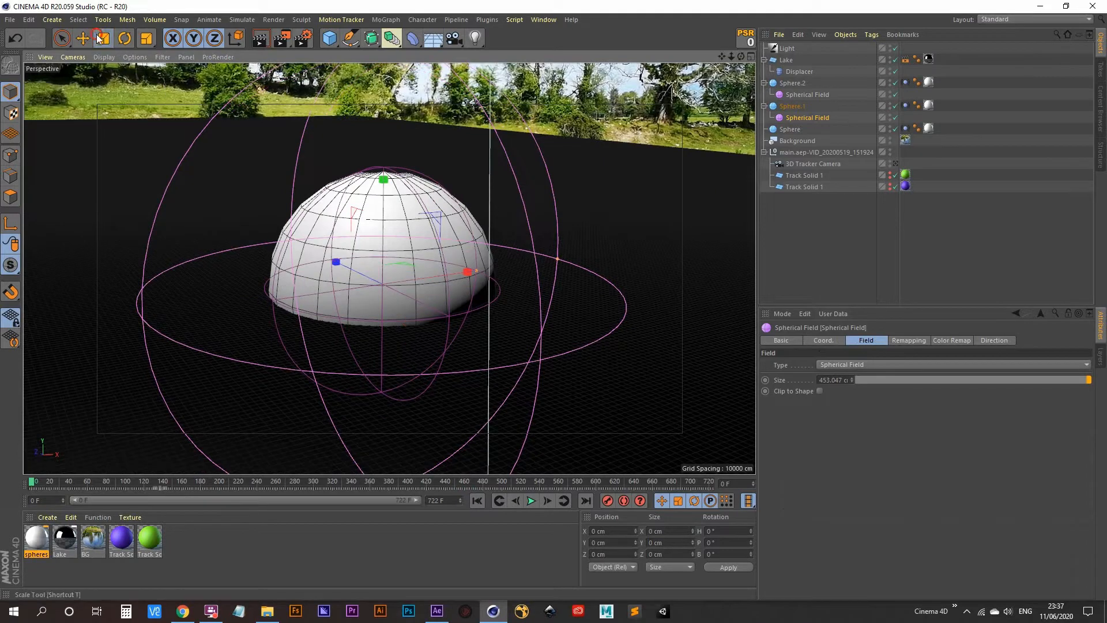
pyautogui.press('t')
pyautogui.moveTo(209, 291); pyautogui.dragTo(371, 257)
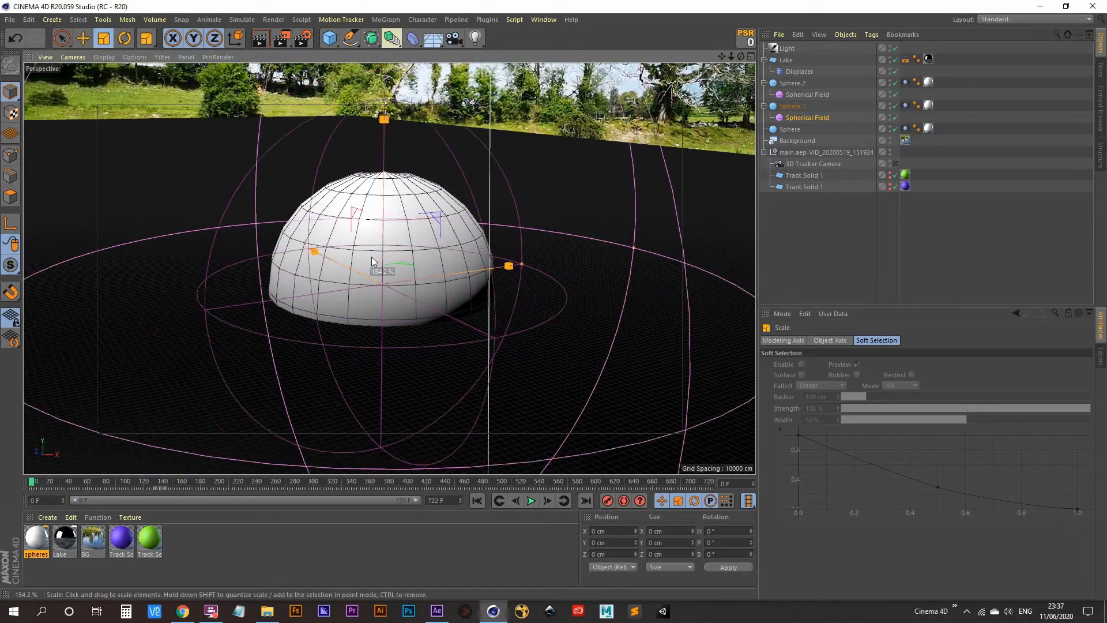
# - Play short stretches of the animation and inspect the lake surface around Sphere.1 for displacement
pyautogui.click(531, 501)
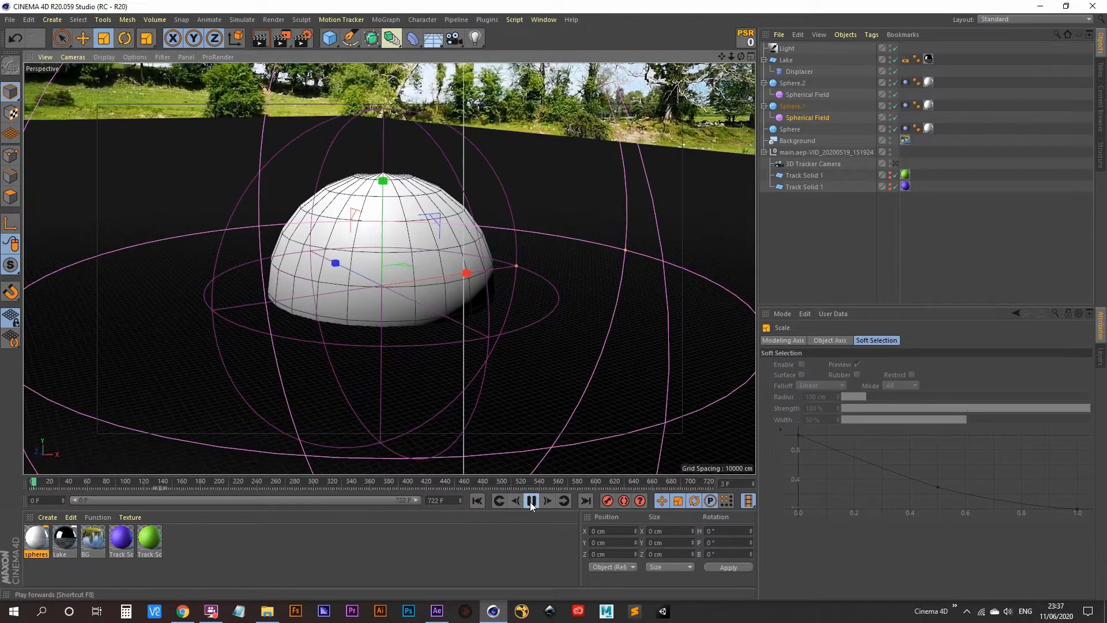
pyautogui.click(531, 501)
pyautogui.keyDown('alt'); pyautogui.moveTo(388, 267); pyautogui.dragTo(432, 225, button='middle'); pyautogui.keyUp('alt')
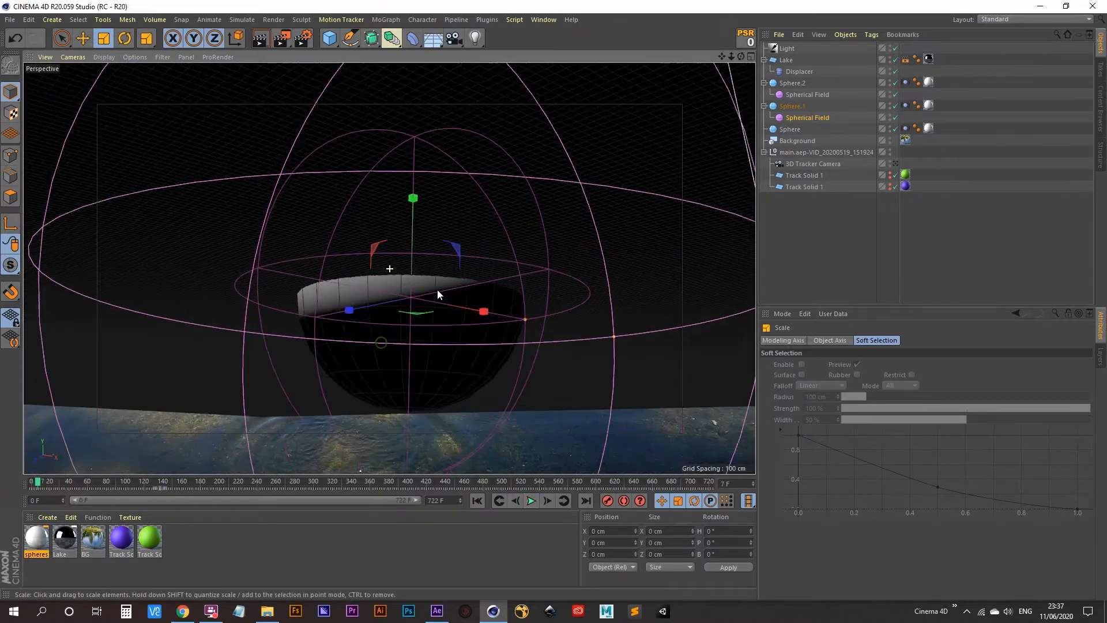
pyautogui.keyDown('alt'); pyautogui.moveTo(430, 304); pyautogui.dragTo(410, 372); pyautogui.keyUp('alt')
pyautogui.keyDown('alt'); pyautogui.moveTo(482, 232); pyautogui.dragTo(486, 292, button='middle'); pyautogui.keyUp('alt')
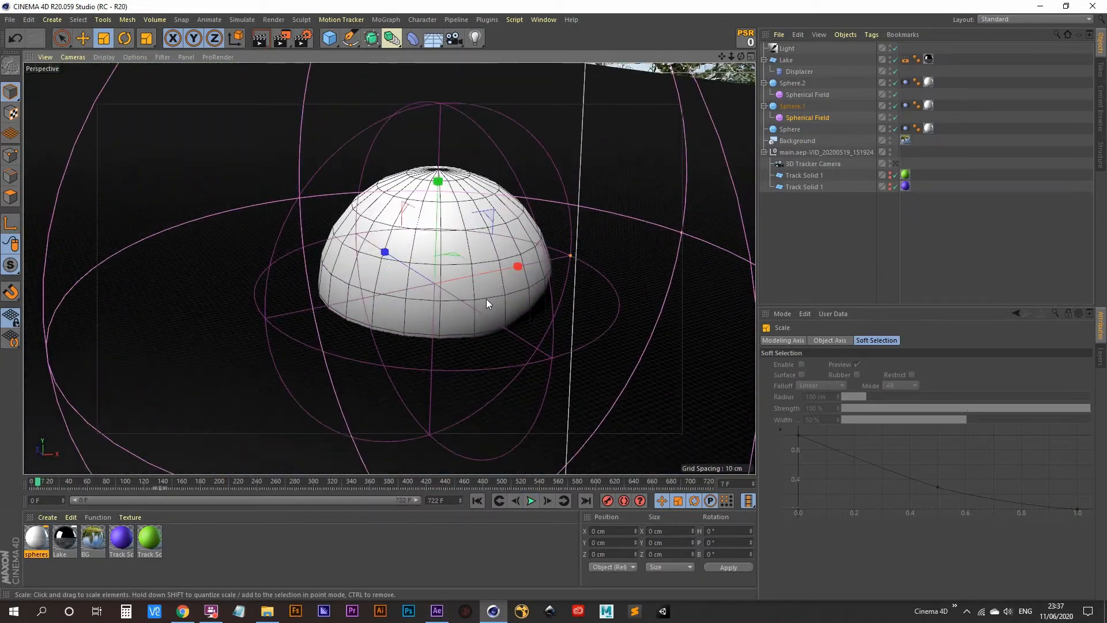
pyautogui.hotkey('ctrl', 'z')
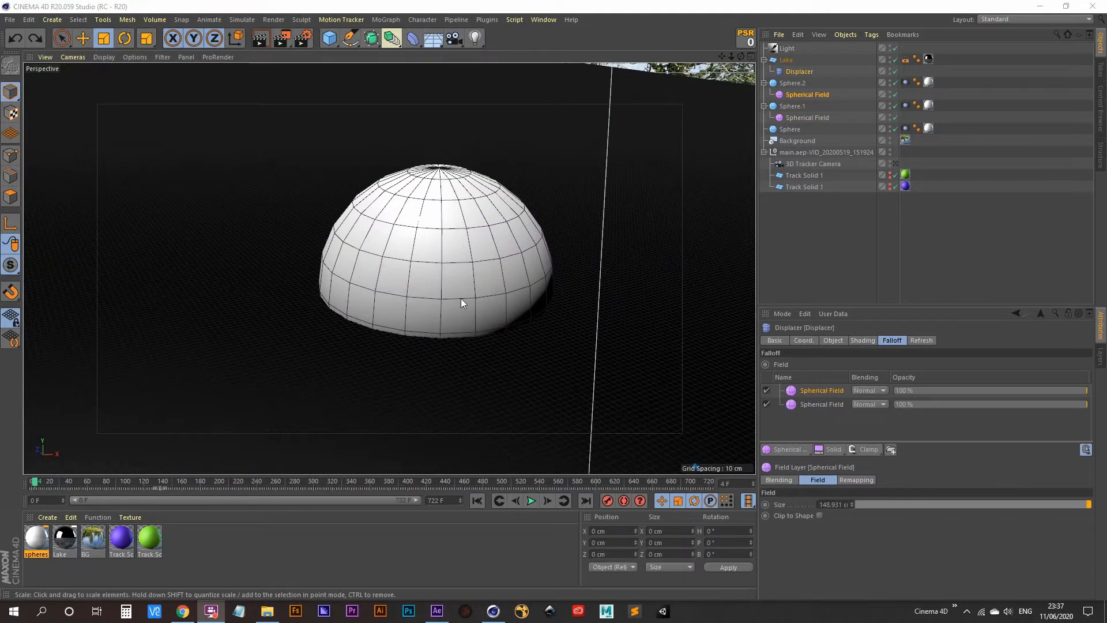
pyautogui.click(531, 501)
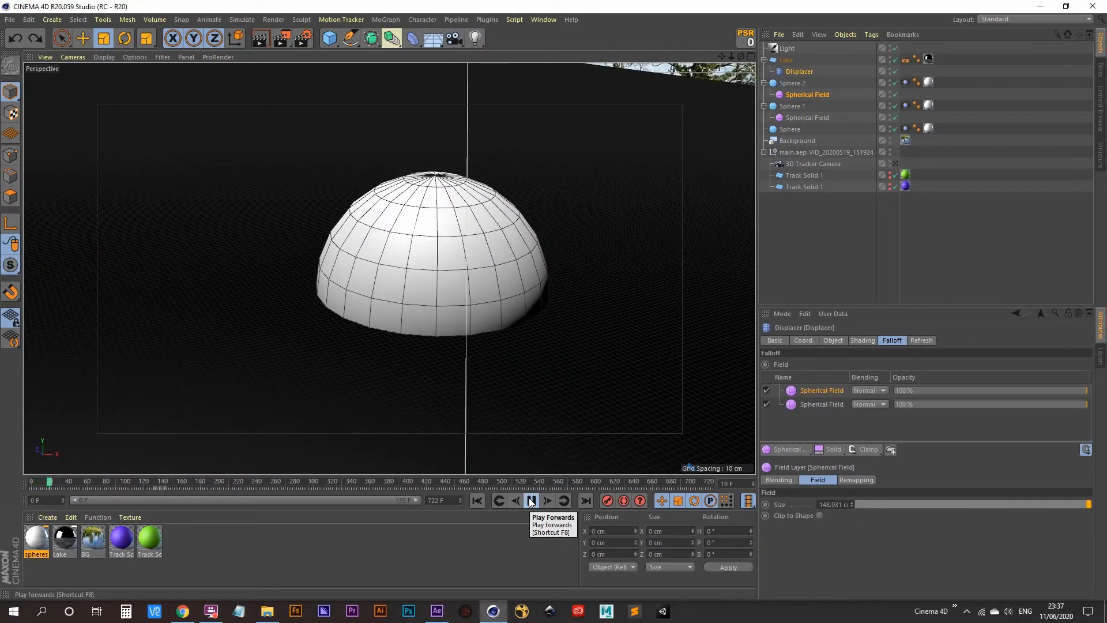
pyautogui.click(531, 501)
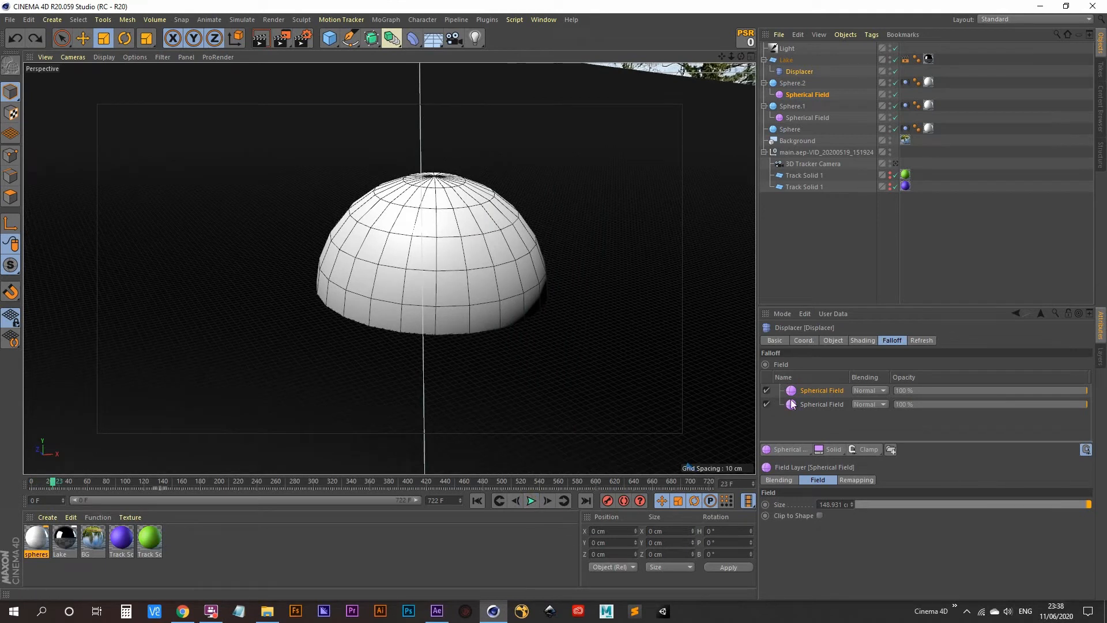
# - Check both Spherical Fields in the Displacer's falloff, switching the first one off and back on to compare their effect
pyautogui.click(810, 115)
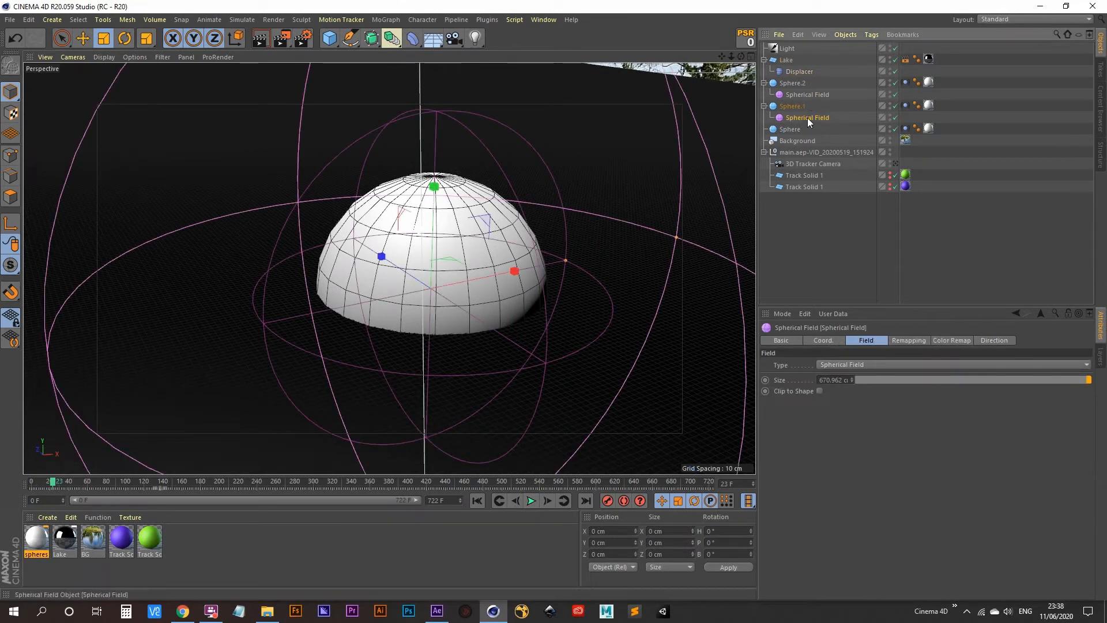
pyautogui.click(797, 71)
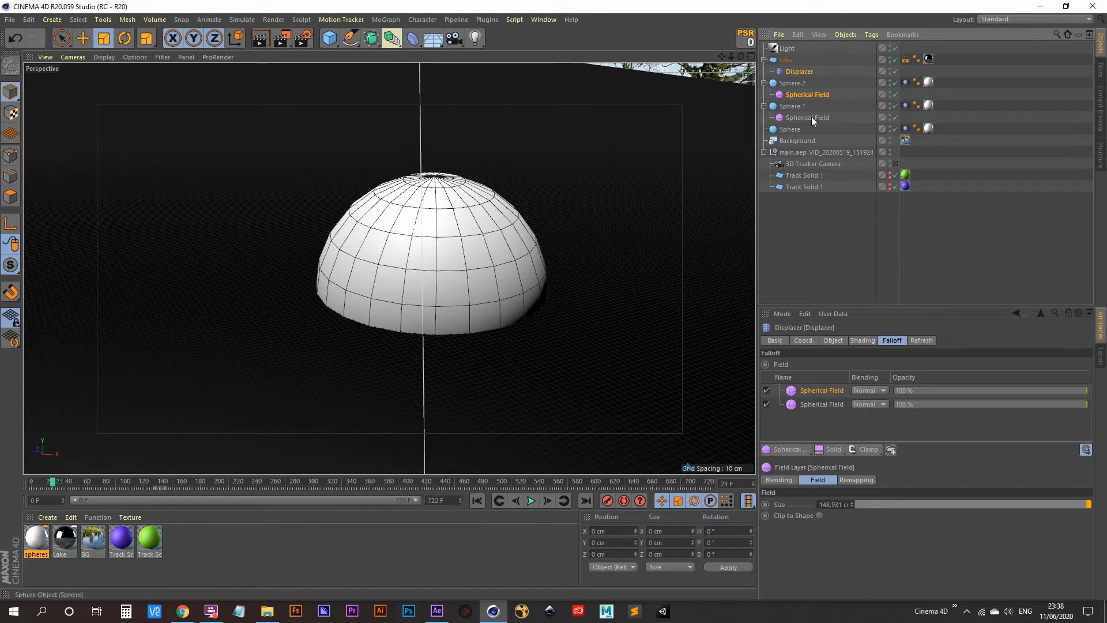
pyautogui.click(768, 391)
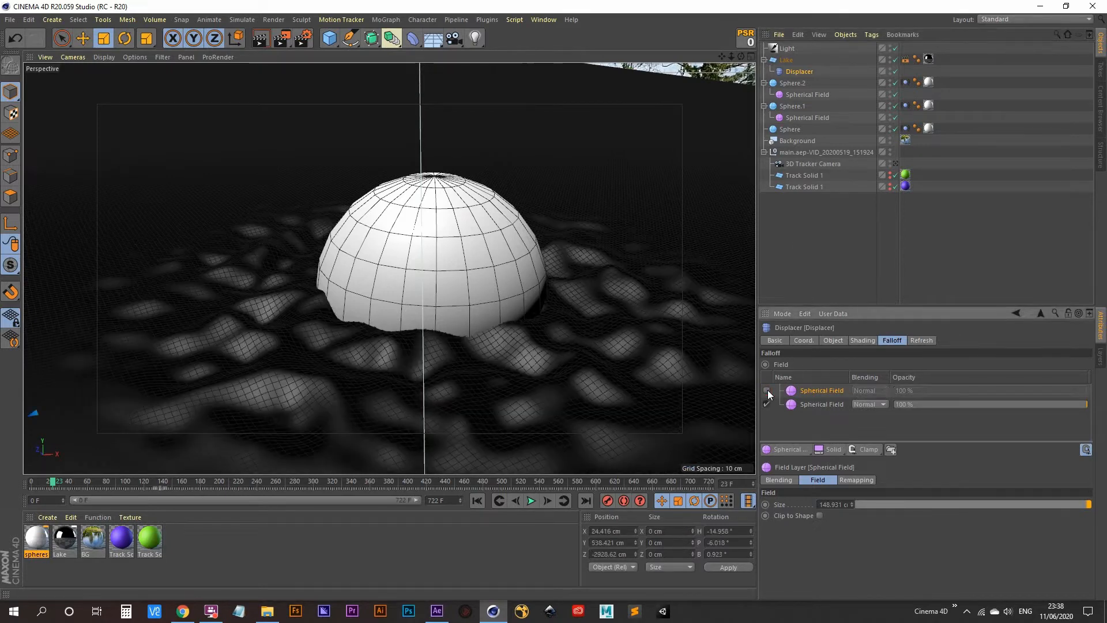
pyautogui.click(767, 390)
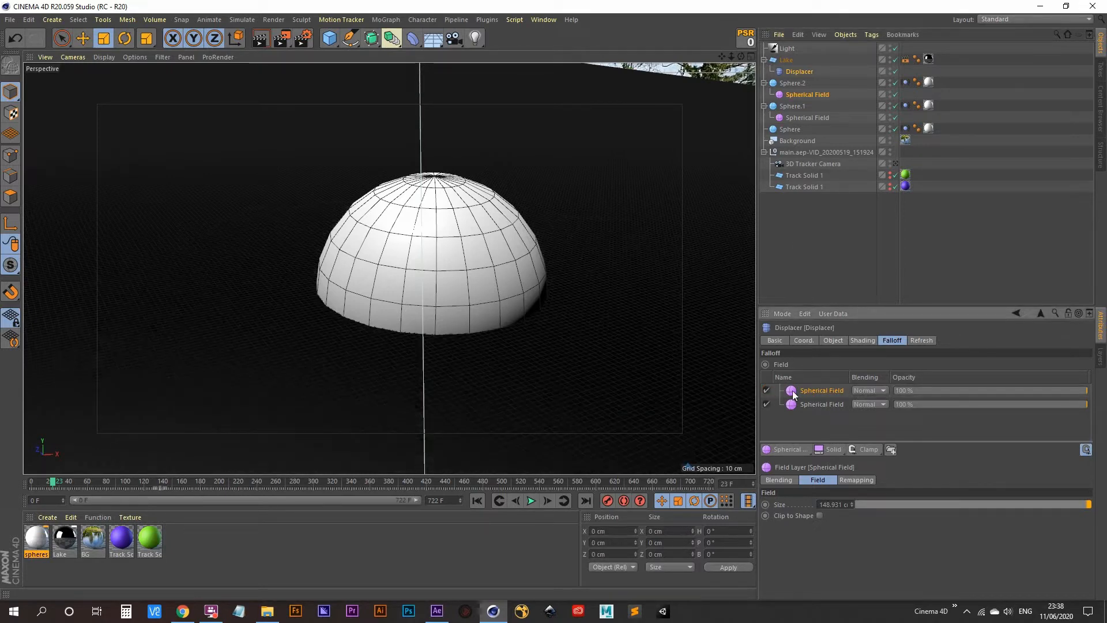
pyautogui.click(818, 404)
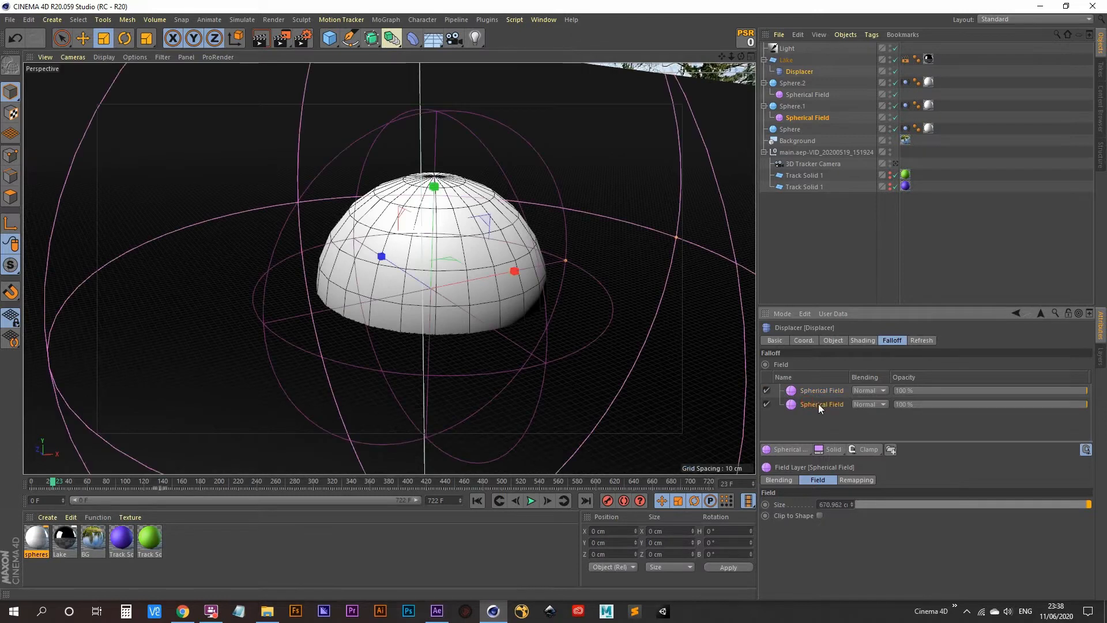
# - Rename the Spherical Field under Sphere.1 as Spherical Field.1
pyautogui.doubleClick(819, 117)
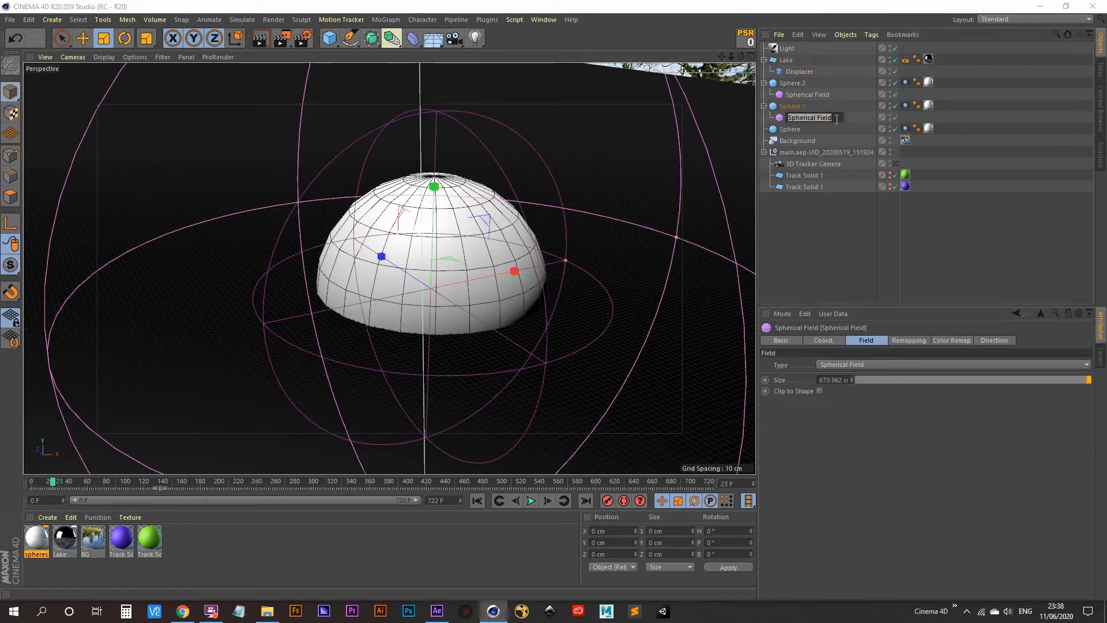
pyautogui.click(837, 120)
pyautogui.press('Return')
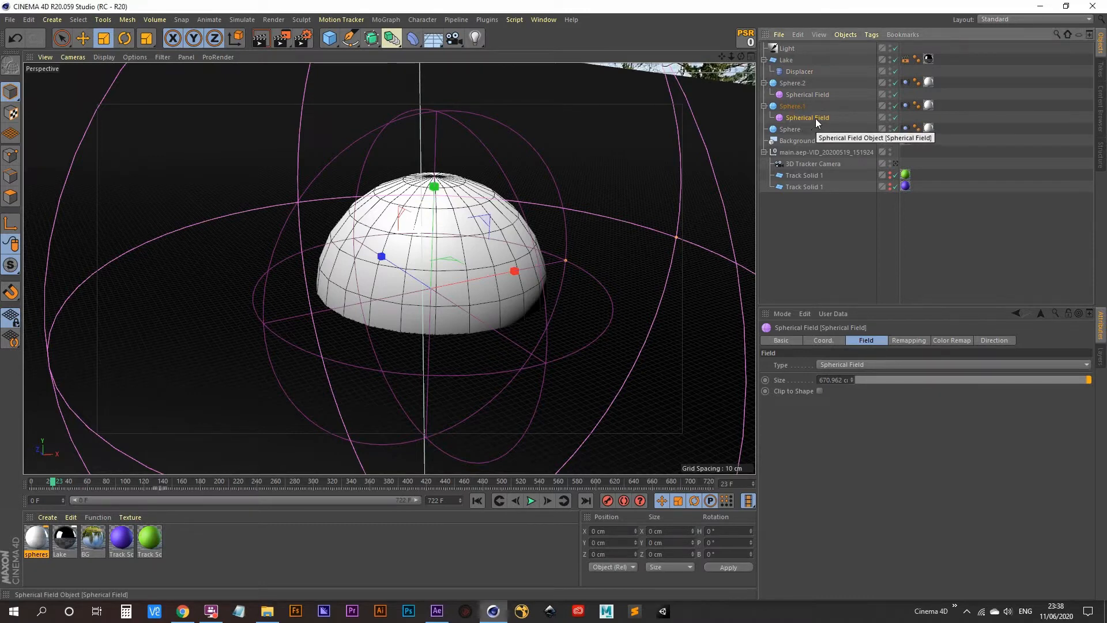
pyautogui.doubleClick(815, 117)
pyautogui.click(836, 118)
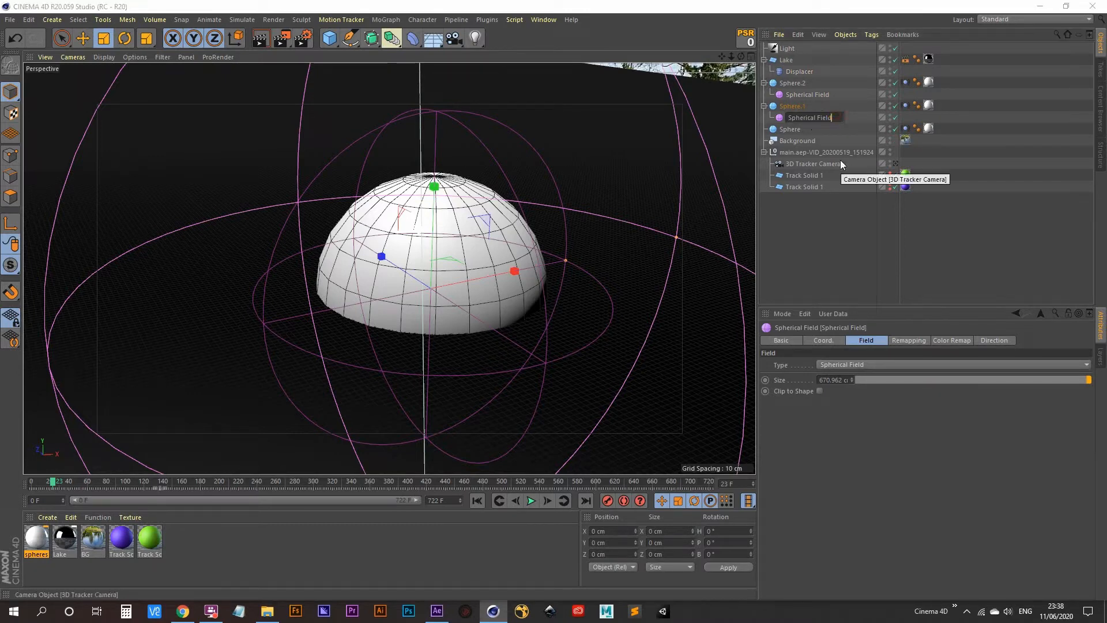
pyautogui.write('.1')
pyautogui.press('Return')
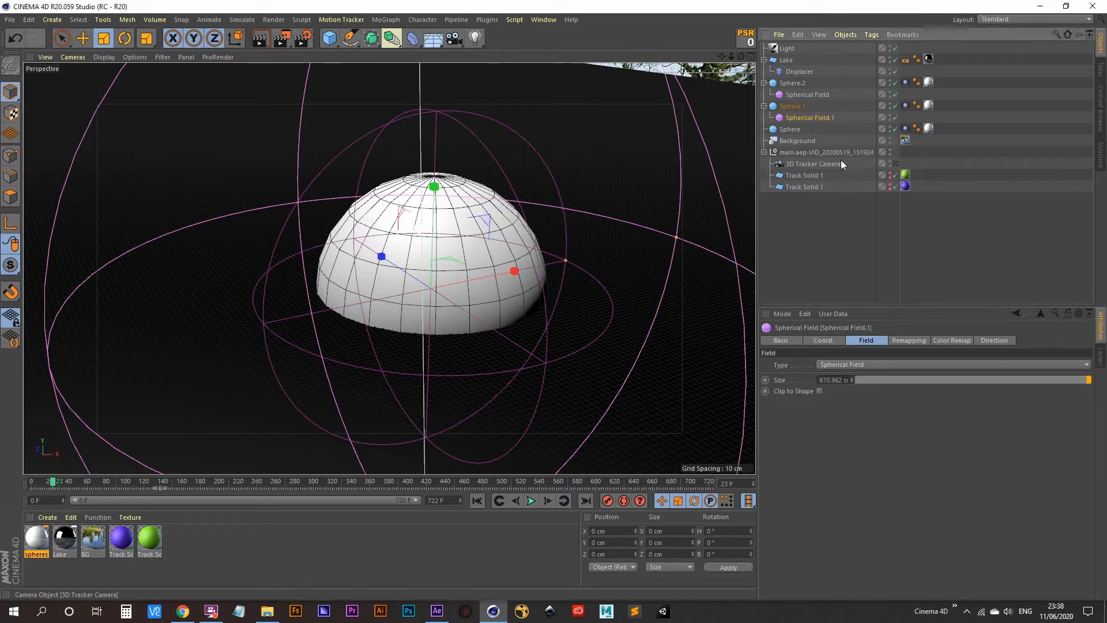
# - Rename the Spherical Field under Sphere.2 as Spherical Field.2
pyautogui.doubleClick(811, 95)
pyautogui.click(836, 94)
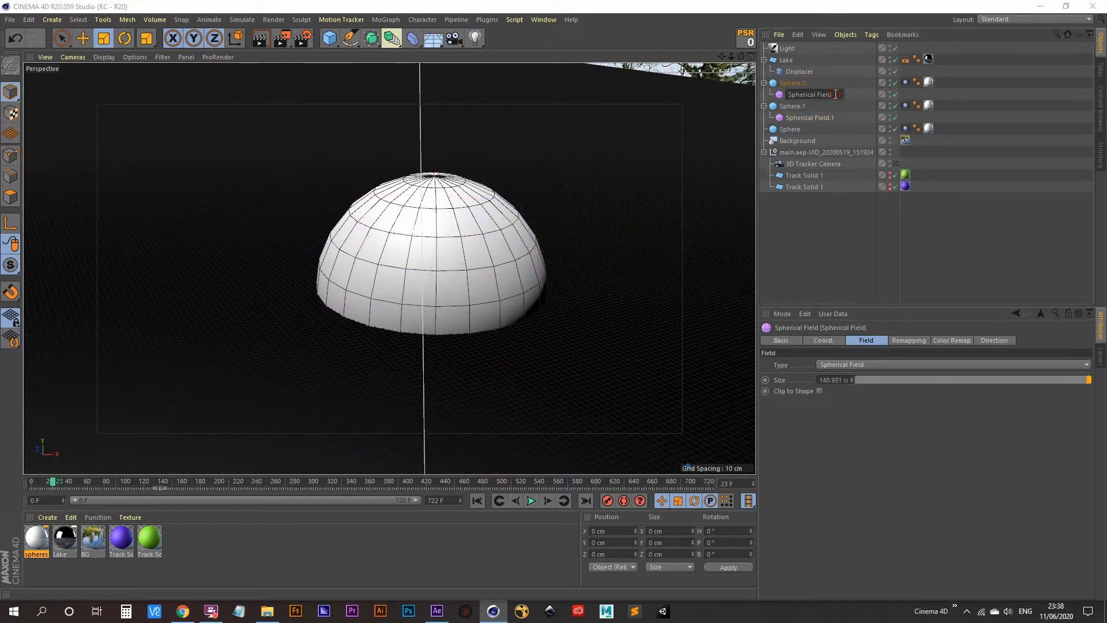
pyautogui.write('.2')
pyautogui.press('Return')
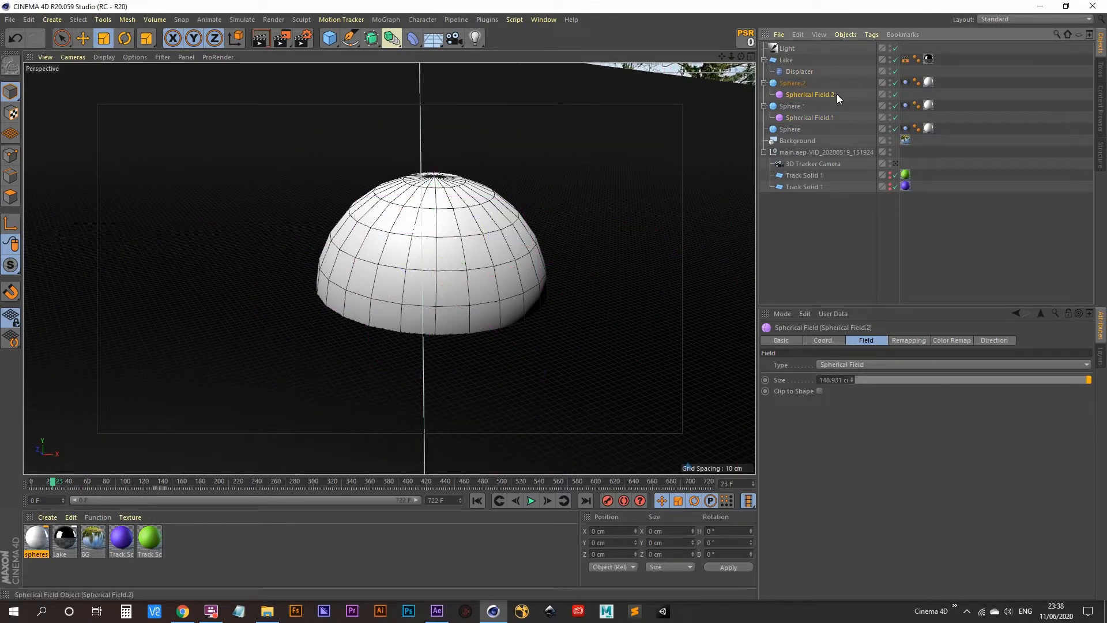
# - Move Spherical Field.1 above Spherical Field.2 in the Displacer's falloff and set its blending to Add
pyautogui.click(801, 72)
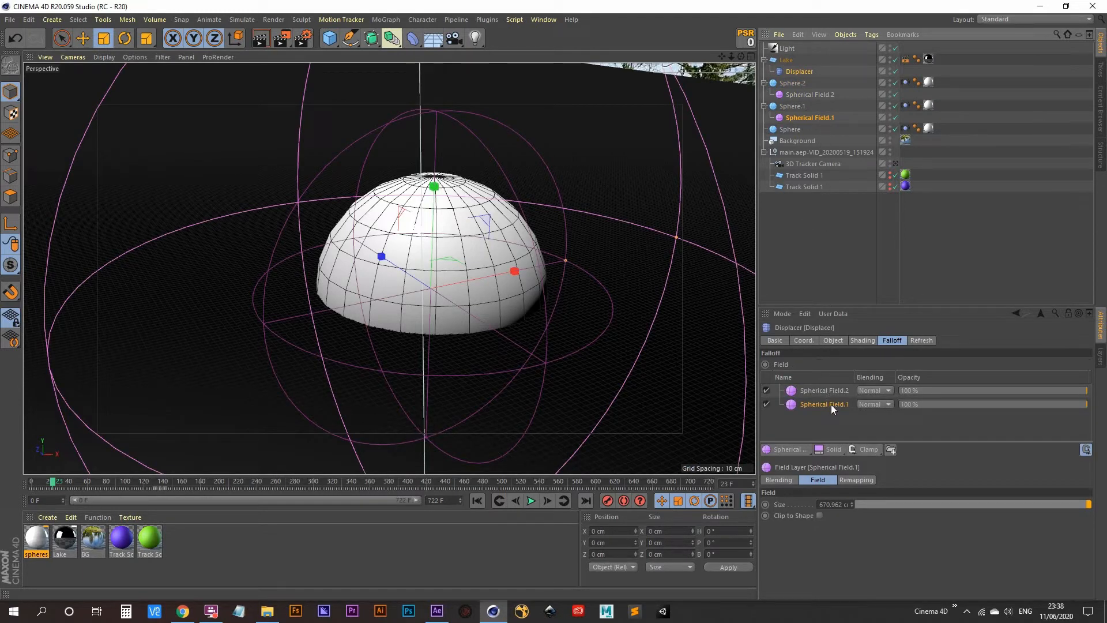
pyautogui.moveTo(832, 404); pyautogui.dragTo(832, 386)
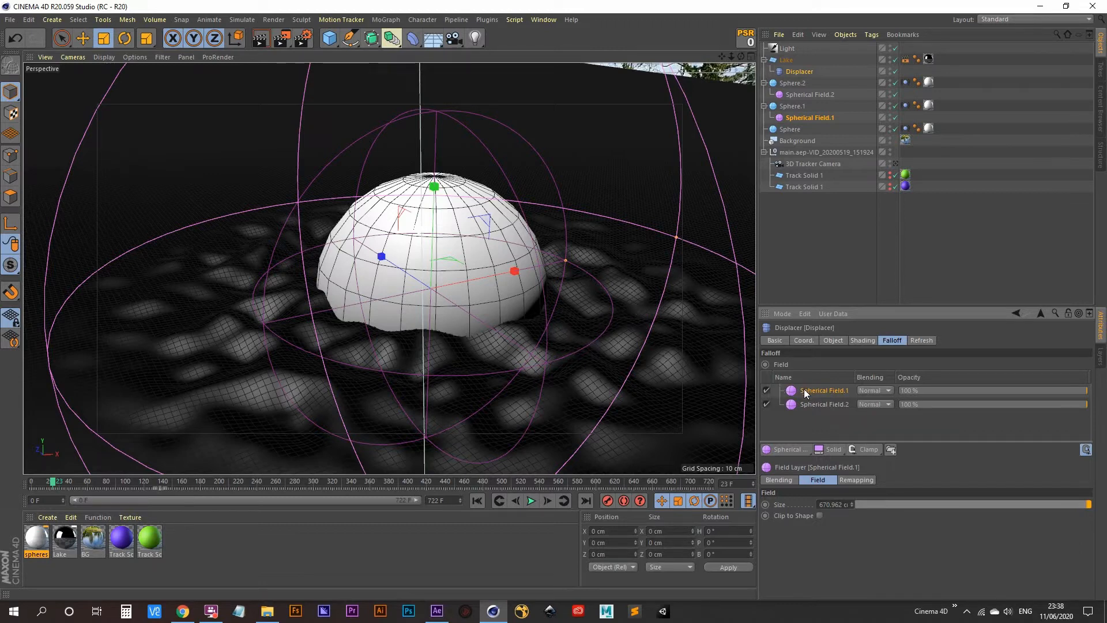
pyautogui.click(872, 391)
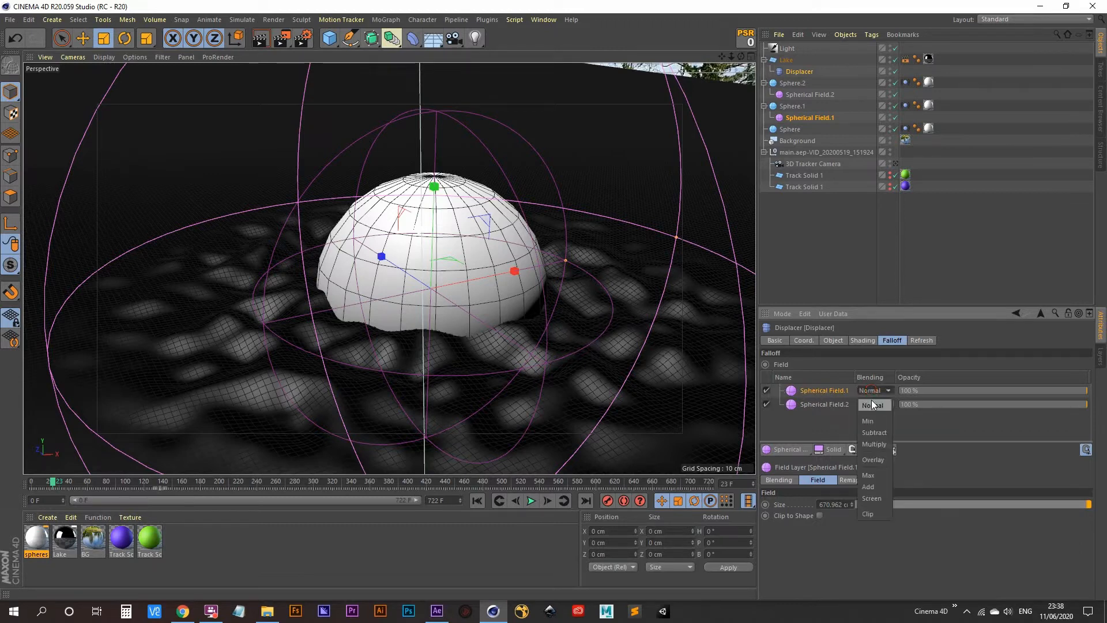
pyautogui.click(870, 487)
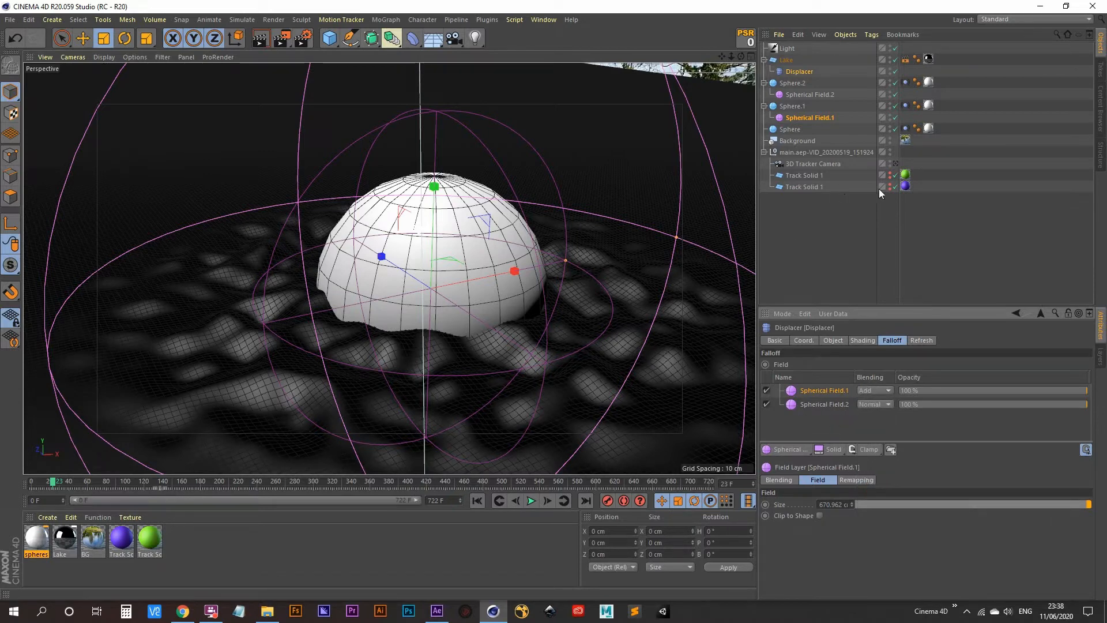
# - Go to frame 525 and examine the lake ripples around Sphere.2 and beneath Sphere.1
pyautogui.keyDown('alt'); pyautogui.moveTo(547, 297); pyautogui.dragTo(361, 371, button='right'); pyautogui.keyUp('alt')
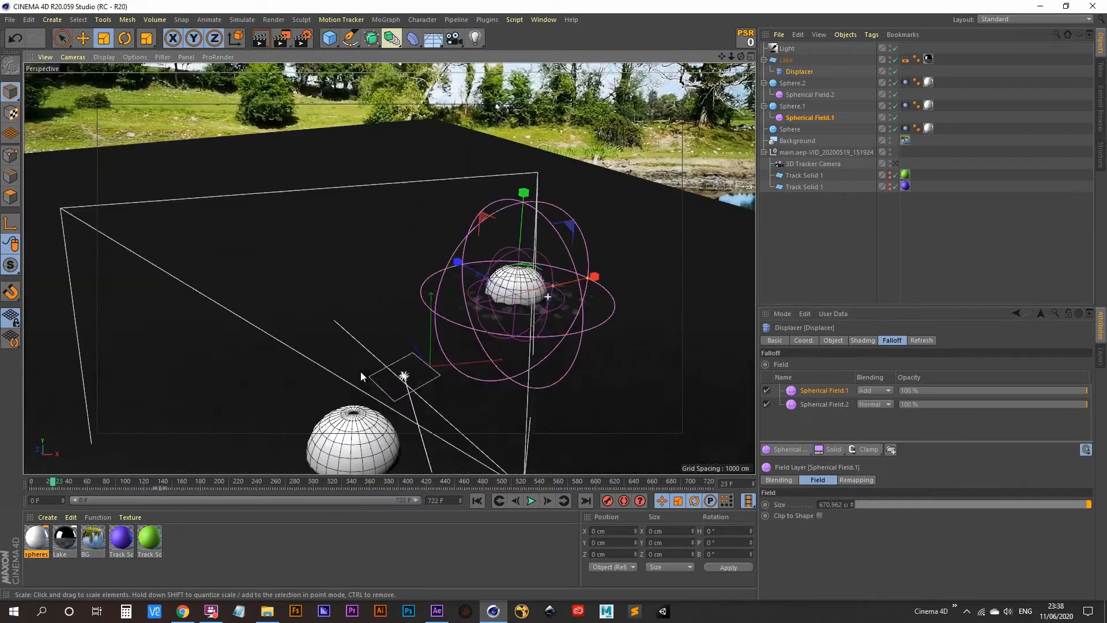
pyautogui.keyDown('alt'); pyautogui.moveTo(361, 371); pyautogui.dragTo(436, 361); pyautogui.keyUp('alt')
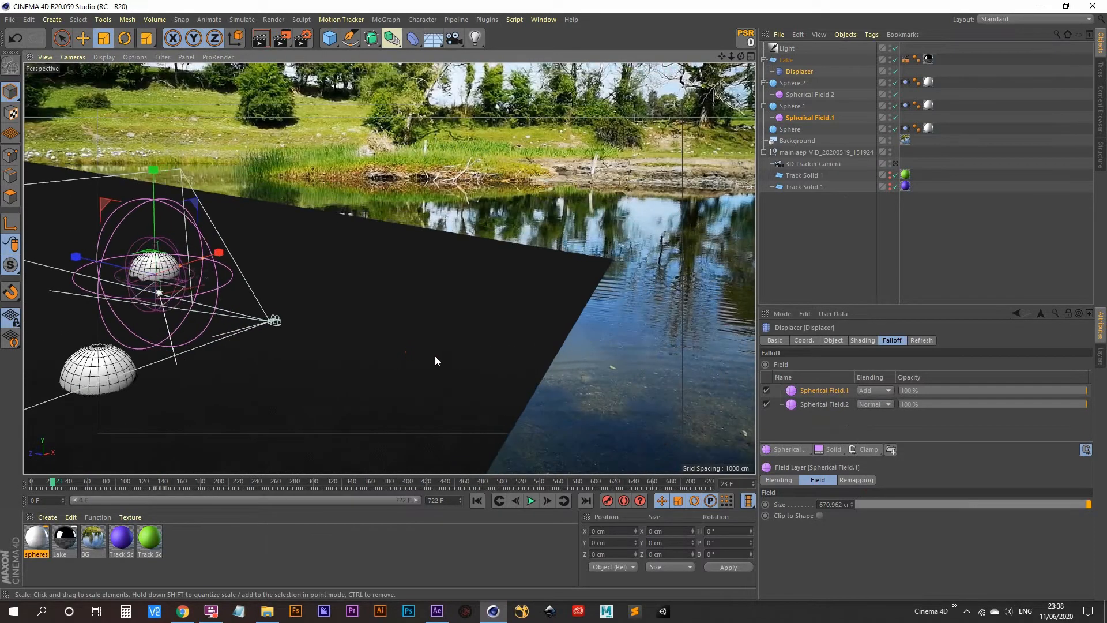
pyautogui.keyDown('alt'); pyautogui.moveTo(436, 361); pyautogui.dragTo(459, 323, button='right'); pyautogui.keyUp('alt')
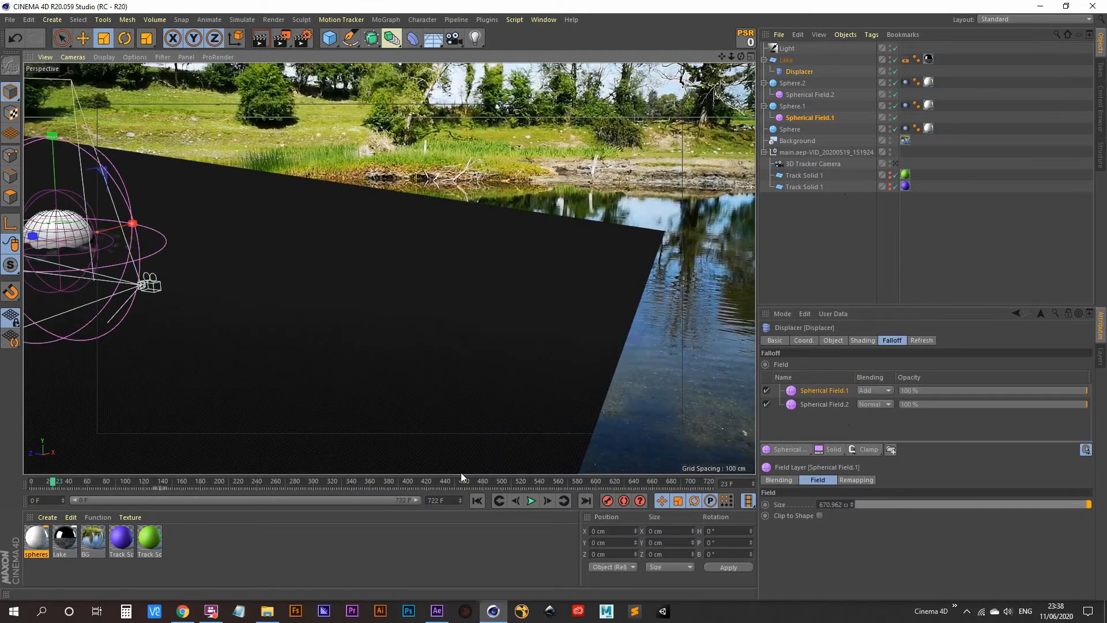
pyautogui.click(525, 484)
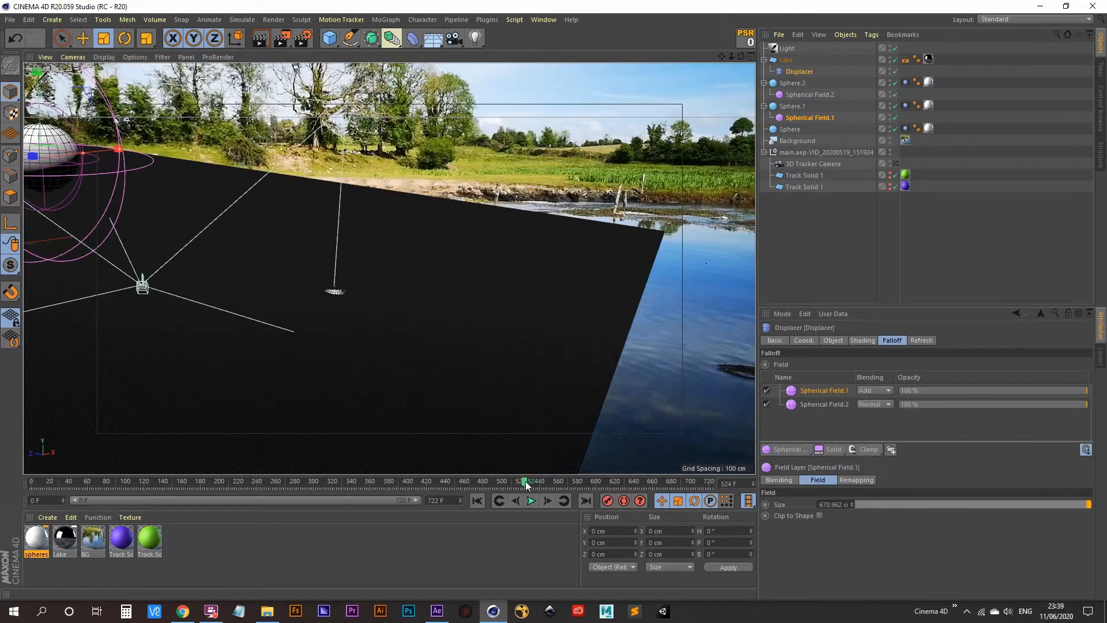
pyautogui.moveTo(526, 483); pyautogui.dragTo(526, 482)
pyautogui.keyDown('alt'); pyautogui.moveTo(331, 323); pyautogui.dragTo(479, 197, button='right'); pyautogui.keyUp('alt')
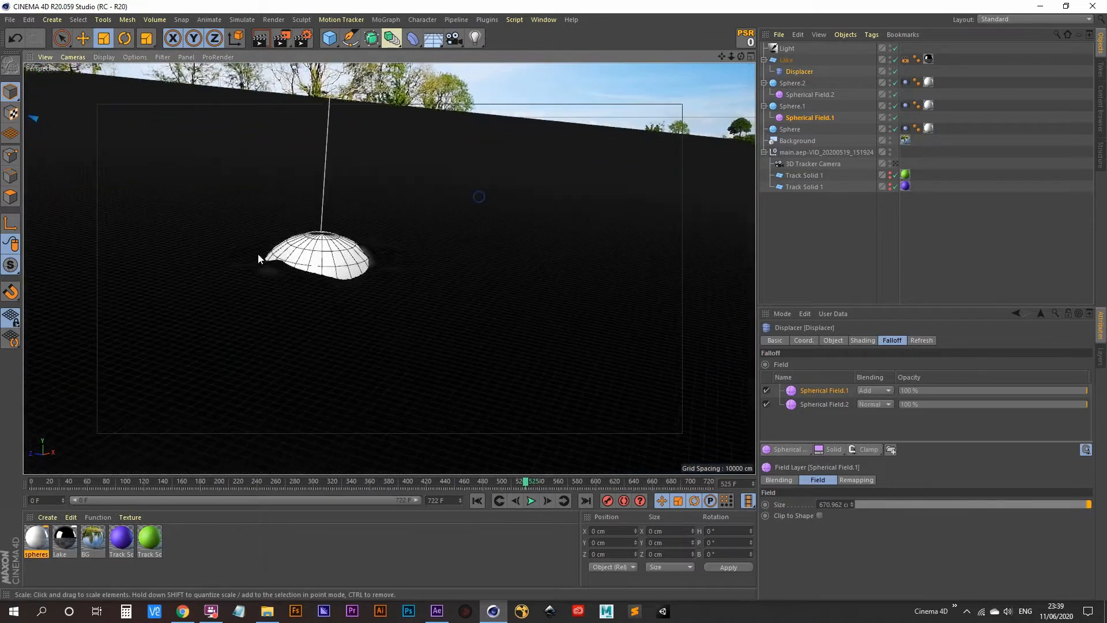
pyautogui.keyDown('alt'); pyautogui.moveTo(314, 352); pyautogui.dragTo(243, 309, button='right'); pyautogui.keyUp('alt')
pyautogui.keyDown('alt'); pyautogui.moveTo(242, 300); pyautogui.dragTo(343, 294, button='middle'); pyautogui.keyUp('alt')
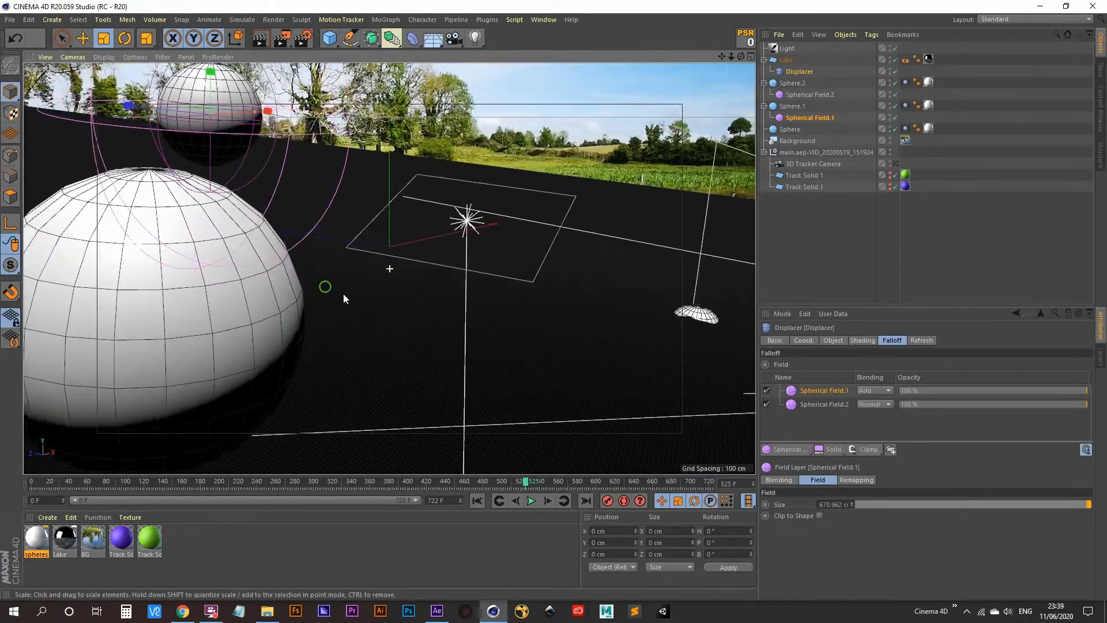
pyautogui.keyDown('alt'); pyautogui.moveTo(345, 296); pyautogui.dragTo(344, 363); pyautogui.keyUp('alt')
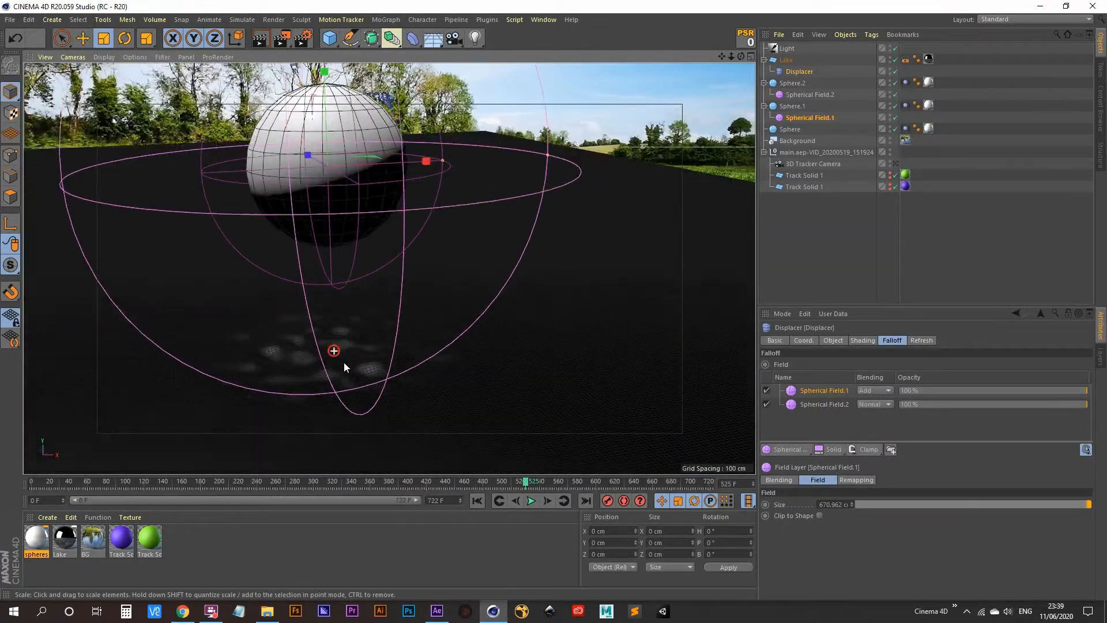
# - At frame 244, scale Spherical Field.1 down to a size of about 325 cm around Sphere.1
pyautogui.moveTo(525, 483); pyautogui.dragTo(261, 484)
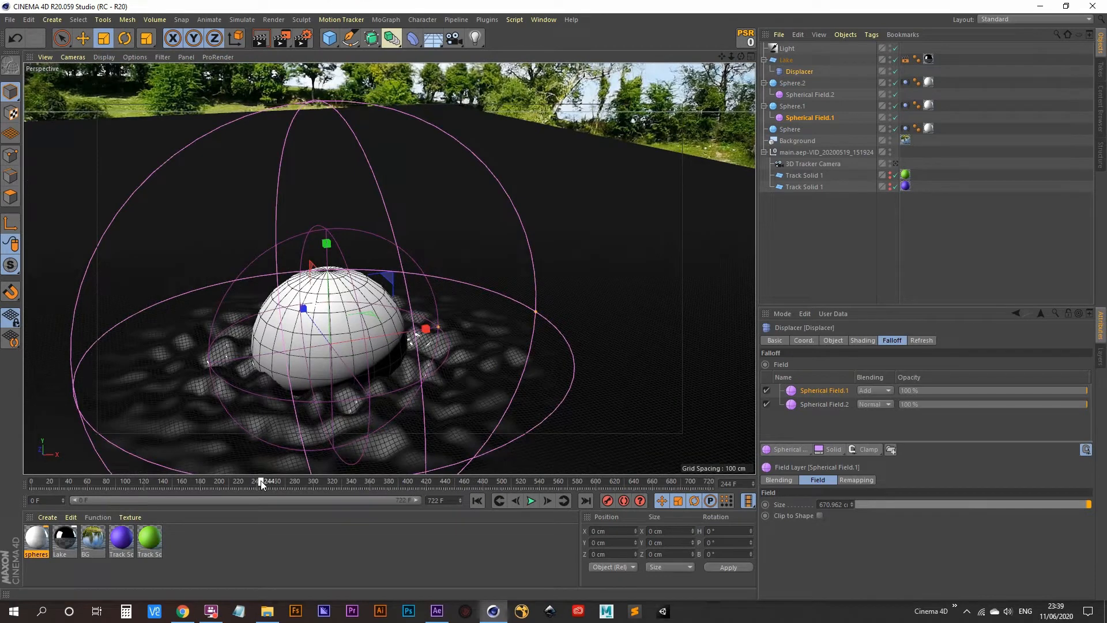
pyautogui.keyDown('alt'); pyautogui.moveTo(307, 352); pyautogui.dragTo(381, 282, button='middle'); pyautogui.keyUp('alt')
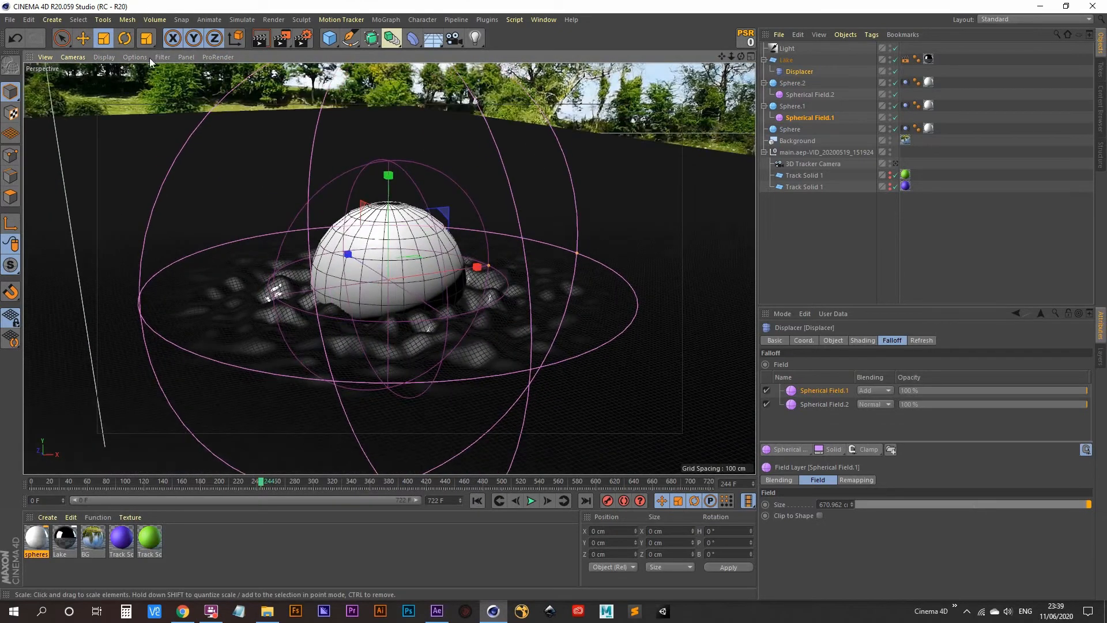
pyautogui.click(103, 39)
pyautogui.click(822, 222)
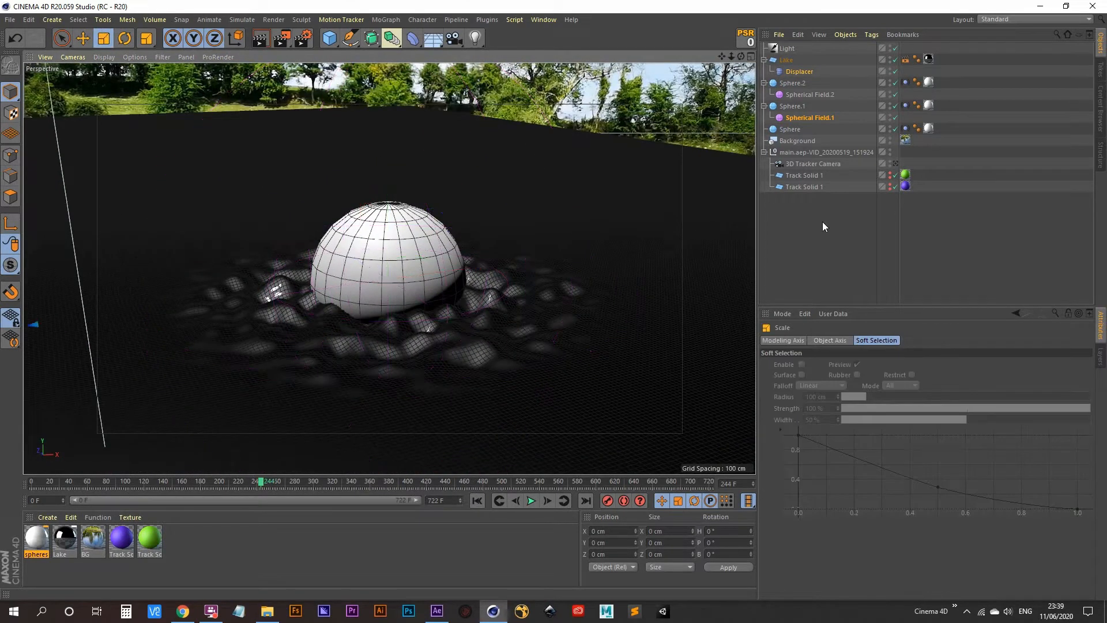
pyautogui.click(814, 118)
pyautogui.moveTo(639, 182); pyautogui.dragTo(438, 241)
pyautogui.scroll(5, 434, 251)
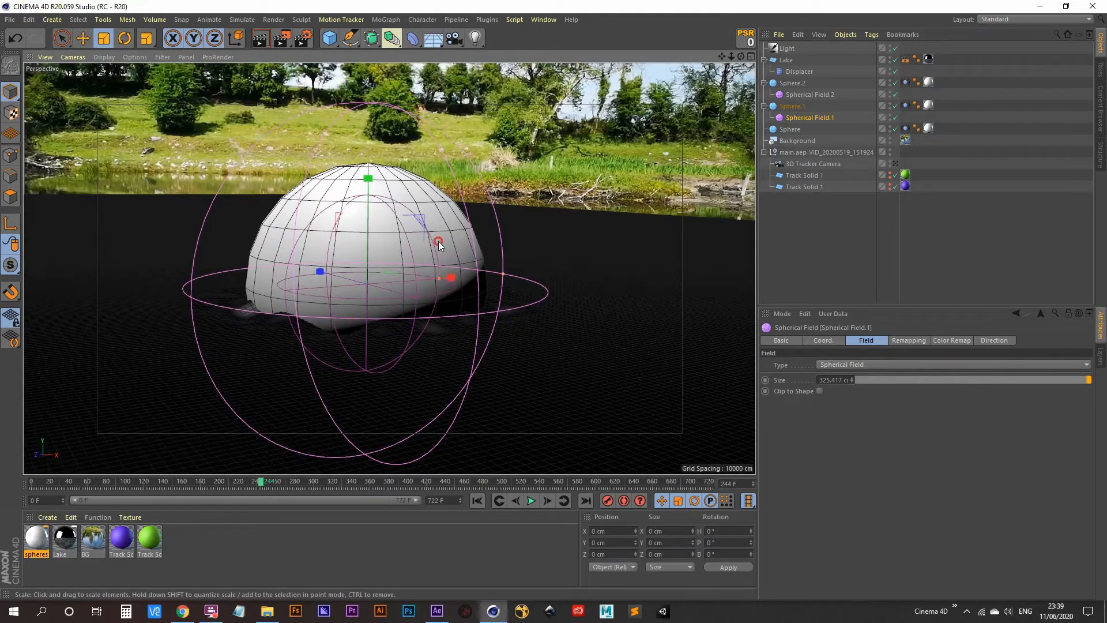
# - View the scene through the 3D Tracker Camera with nothing selected and play the animation from frame 0
pyautogui.click(896, 164)
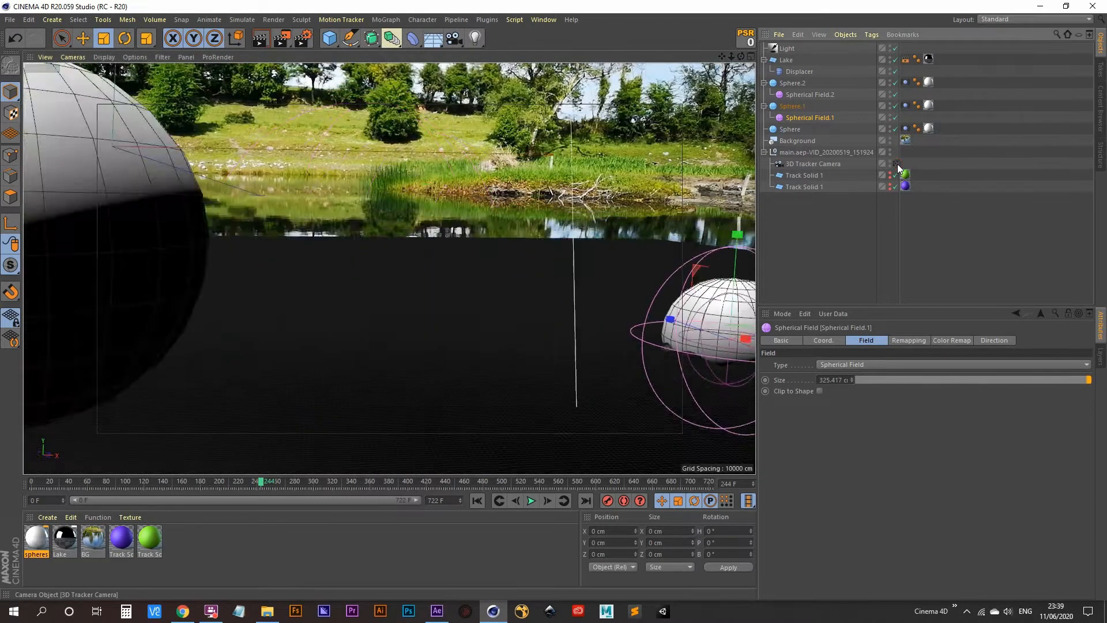
pyautogui.click(818, 279)
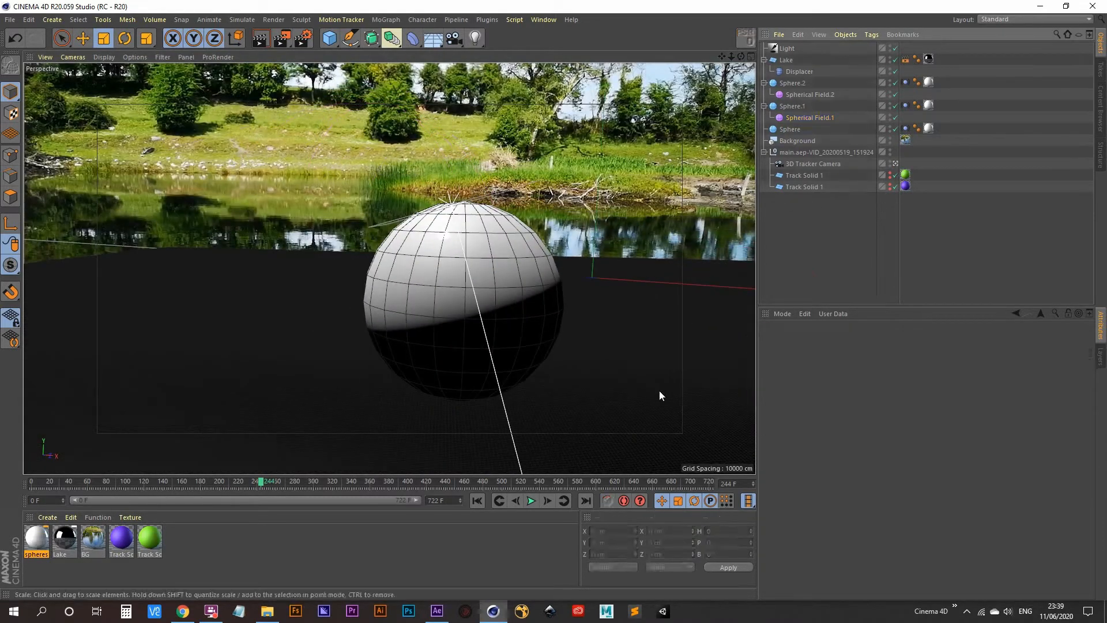
pyautogui.click(474, 501)
pyautogui.click(531, 501)
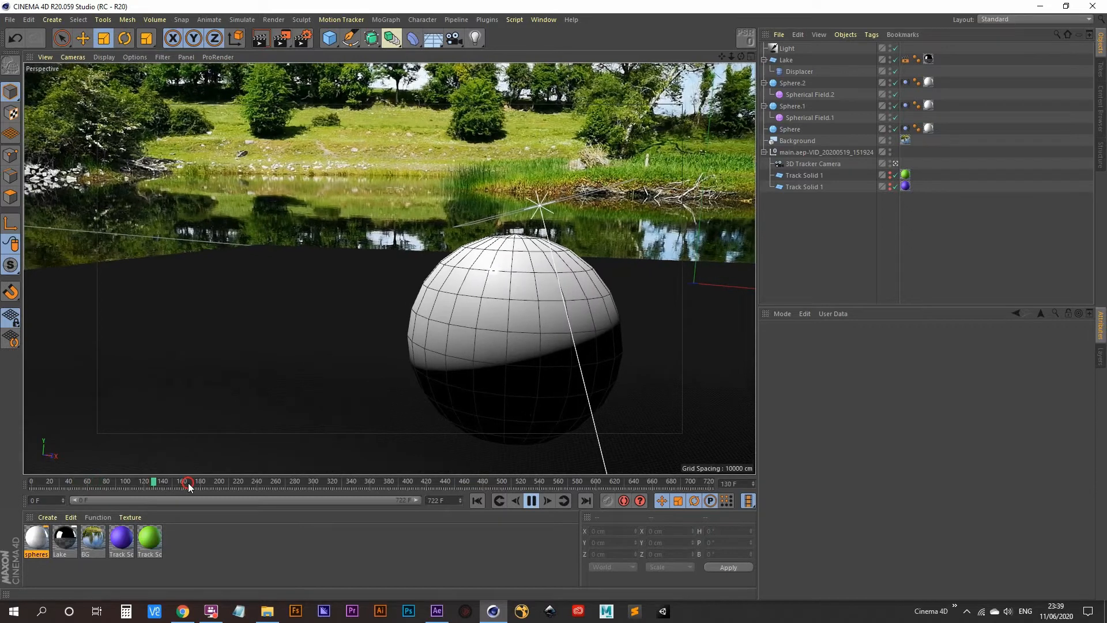
# - Play through the animation at several points and preview-render the viewport at frames 251 and 549
pyautogui.click(231, 480)
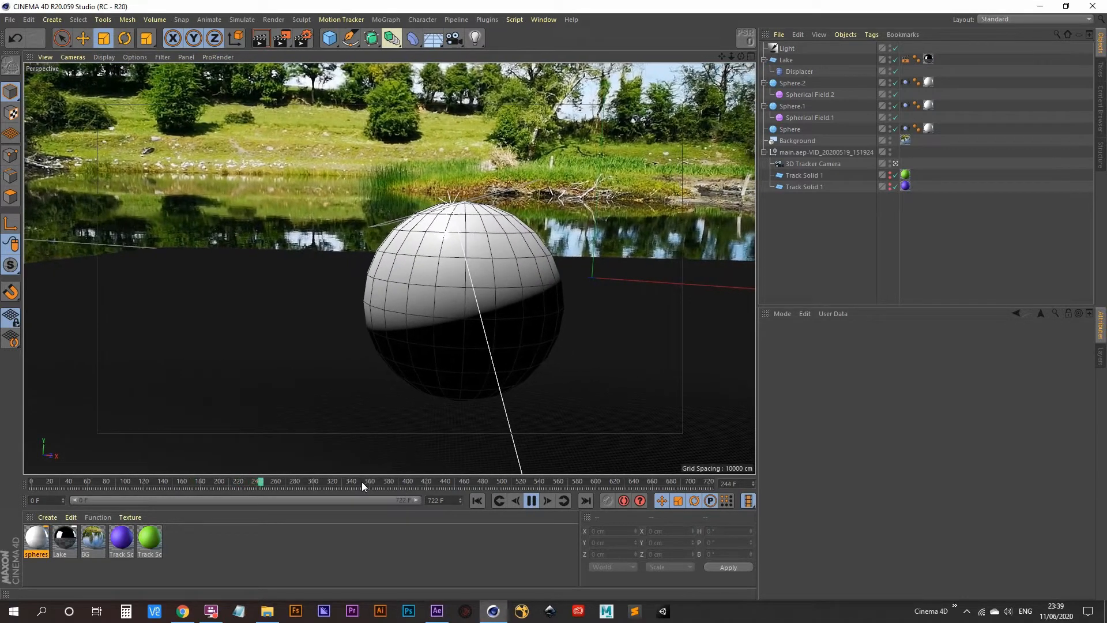
pyautogui.click(532, 501)
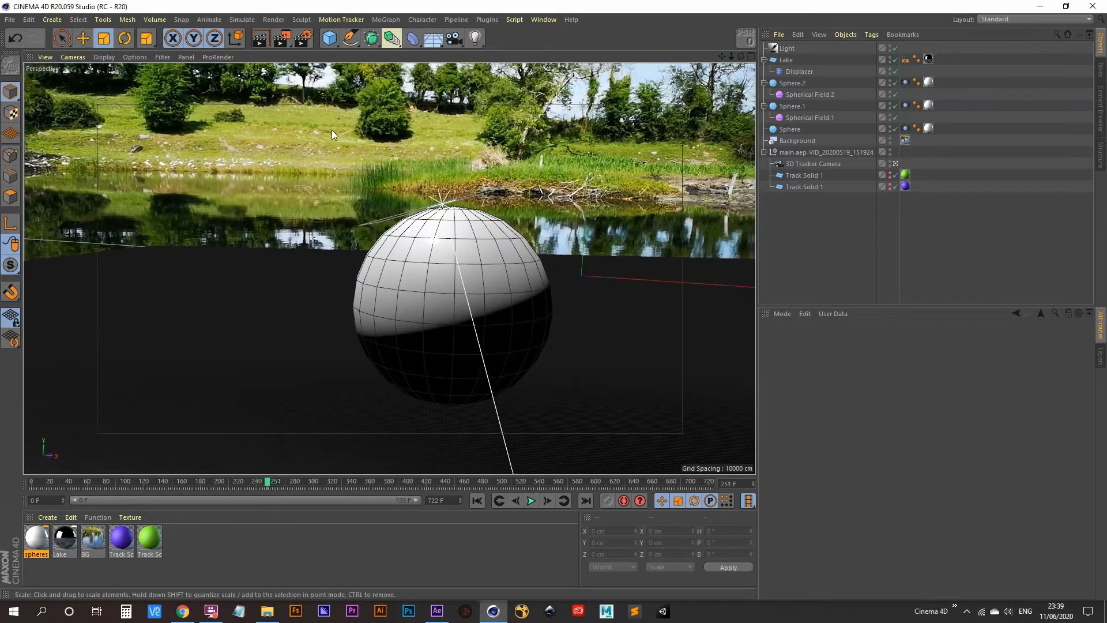
pyautogui.click(260, 39)
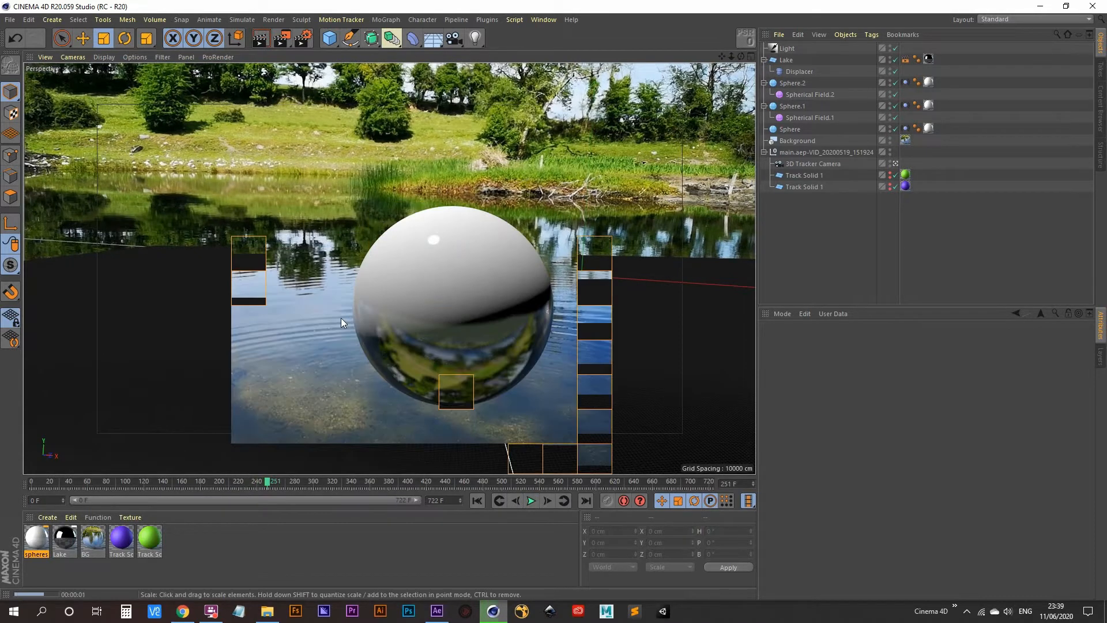
pyautogui.click(529, 500)
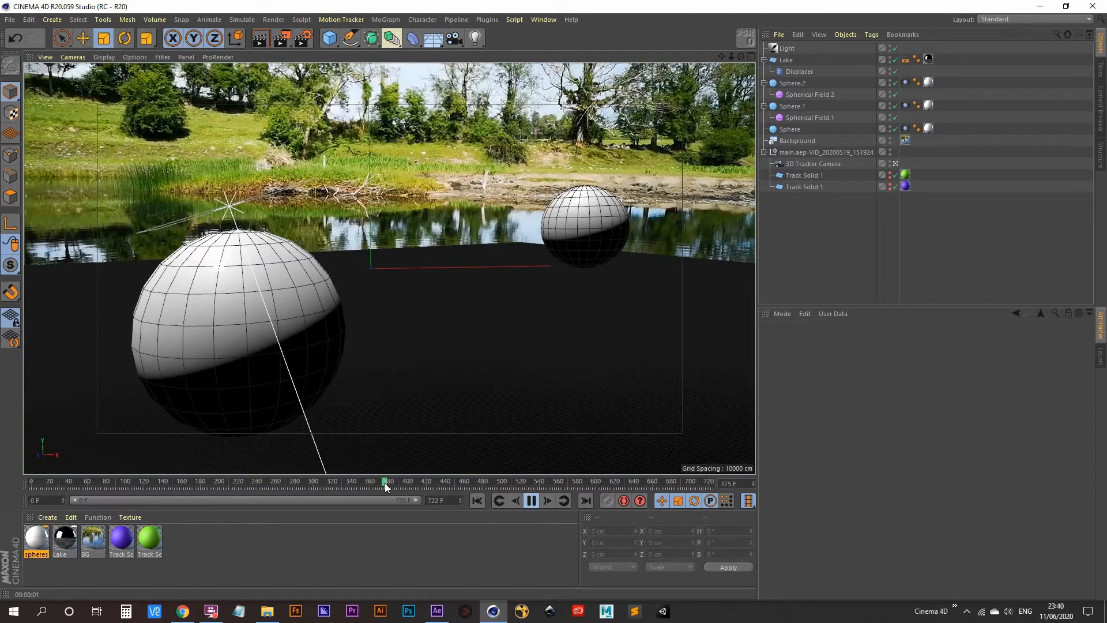
pyautogui.click(341, 483)
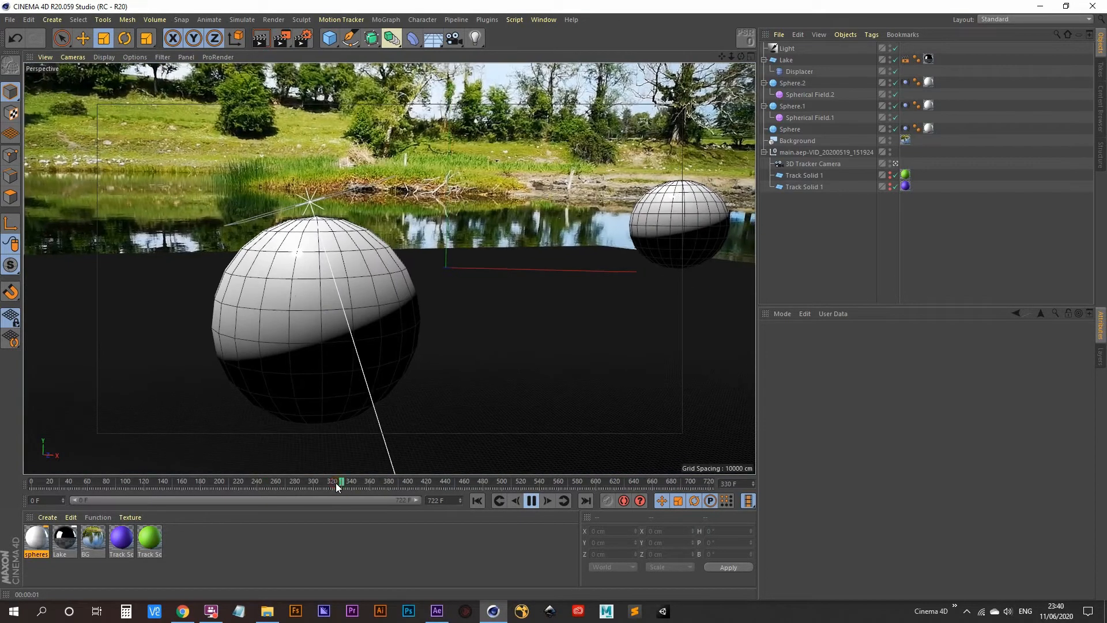
pyautogui.click(337, 483)
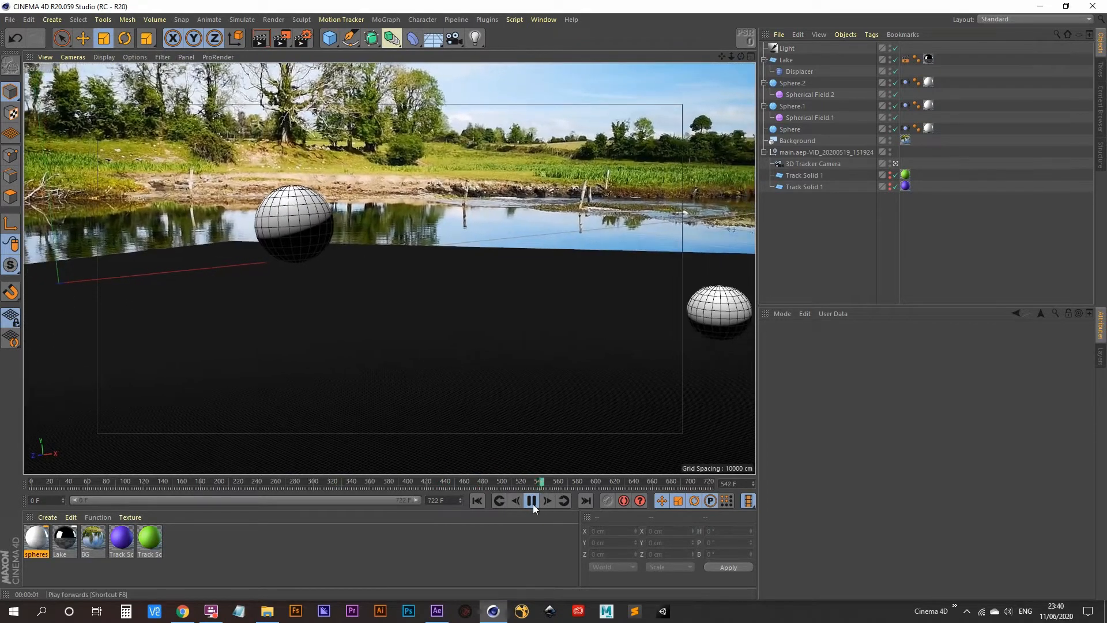
pyautogui.click(531, 502)
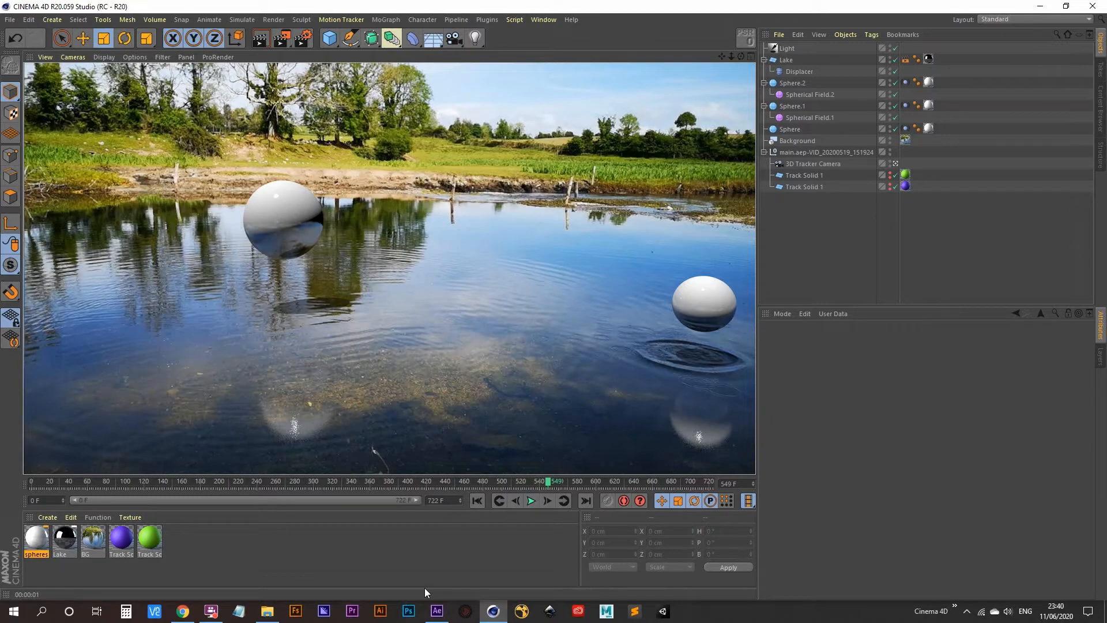
# - Switch to After Effects and hide both Track Solid 1 layers in the VID_20200519_151924 composition
pyautogui.moveTo(433, 610)
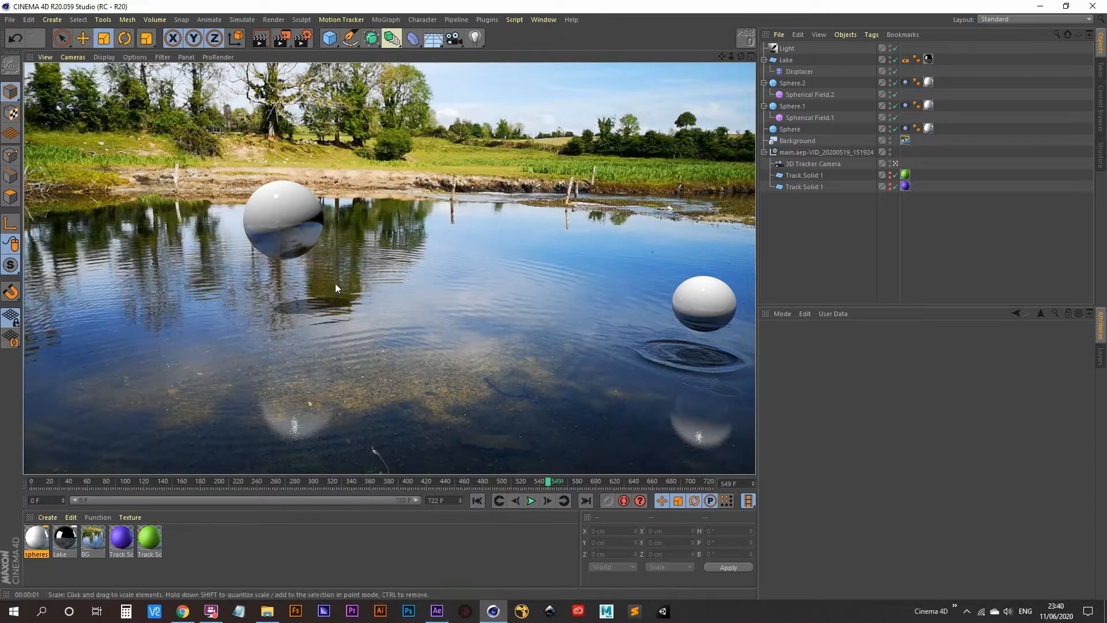
pyautogui.click(438, 613)
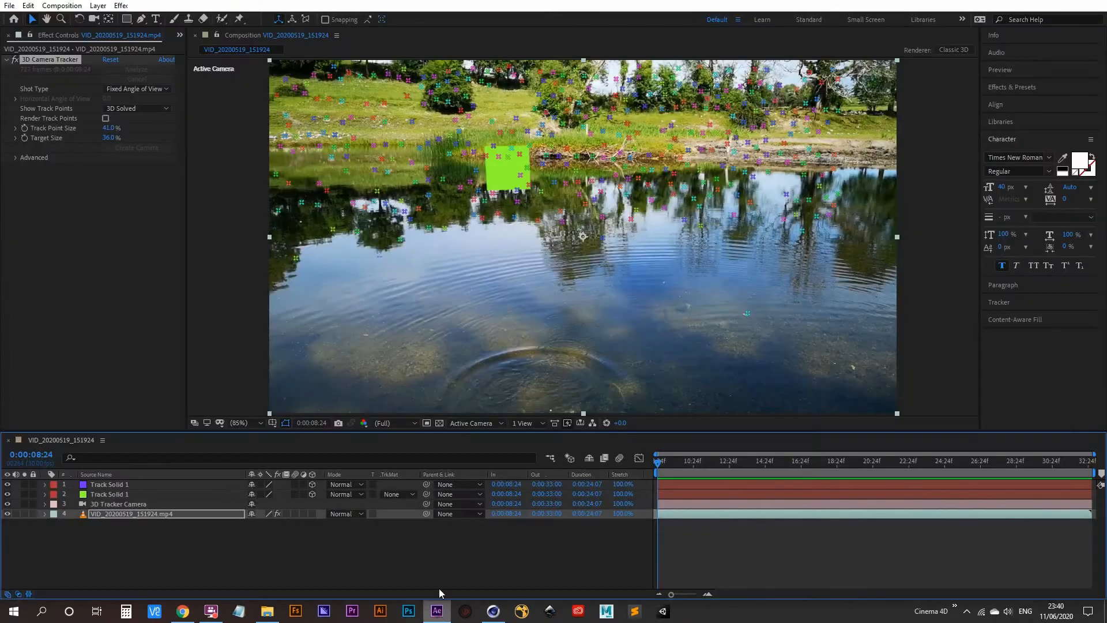
pyautogui.click(7, 494)
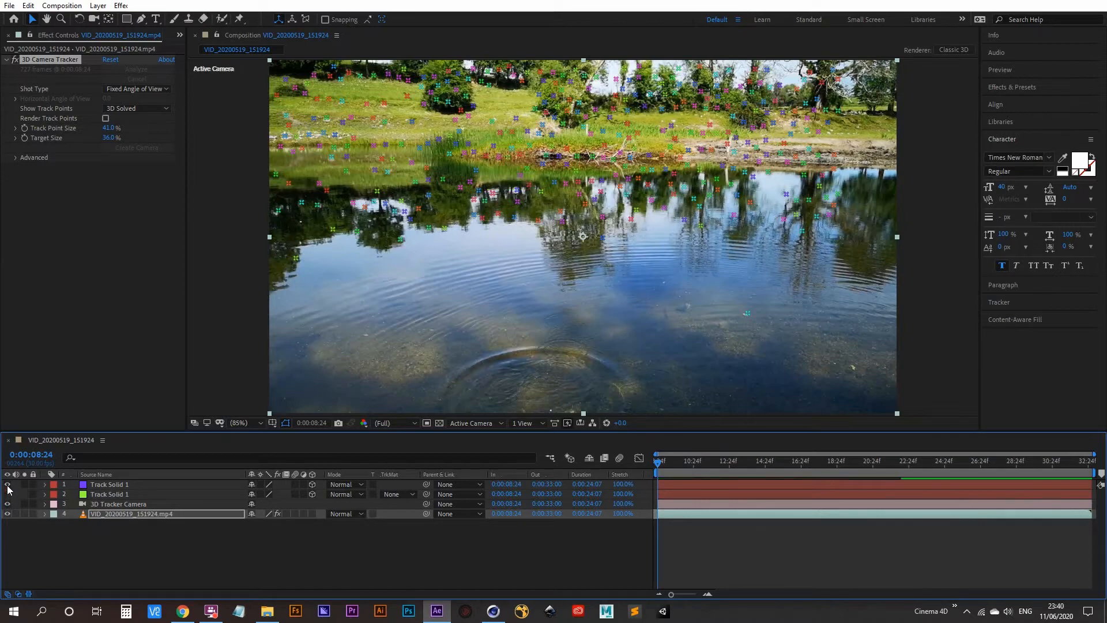
pyautogui.click(7, 483)
# - Turn off the 3D Camera Tracker effect on the lake footage and deselect it to clear the track points
pyautogui.moveTo(658, 461); pyautogui.dragTo(870, 465)
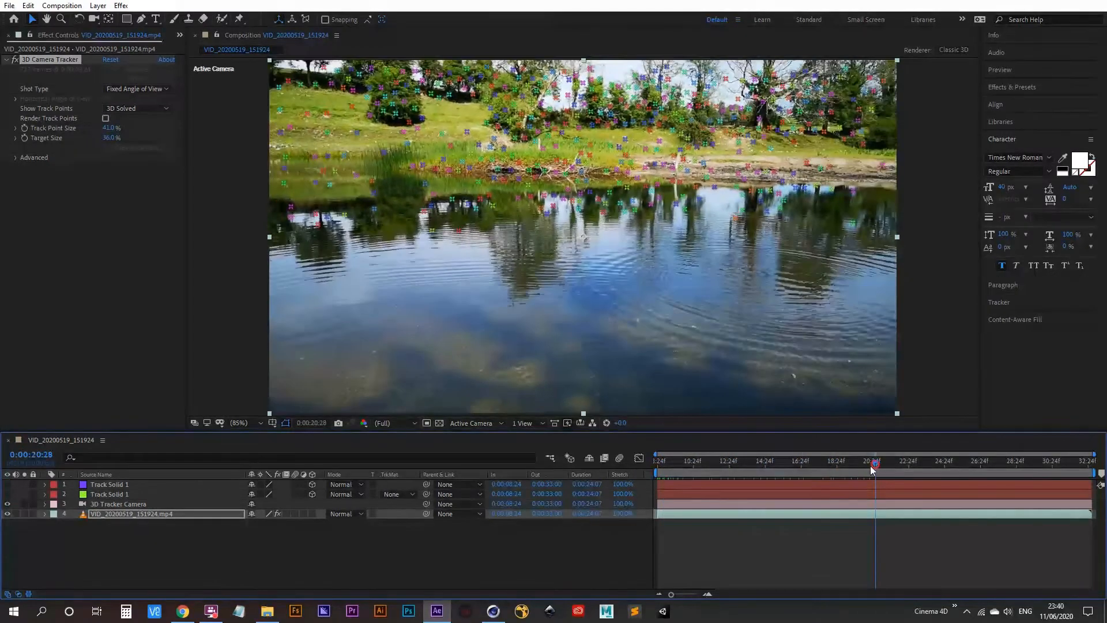
pyautogui.click(15, 60)
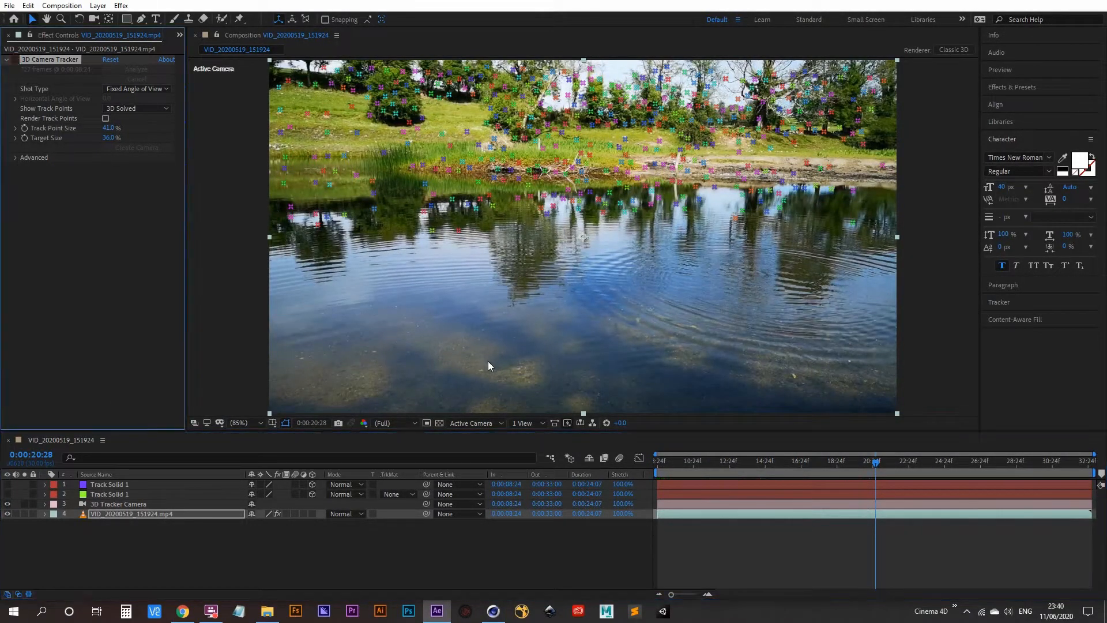
pyautogui.click(81, 221)
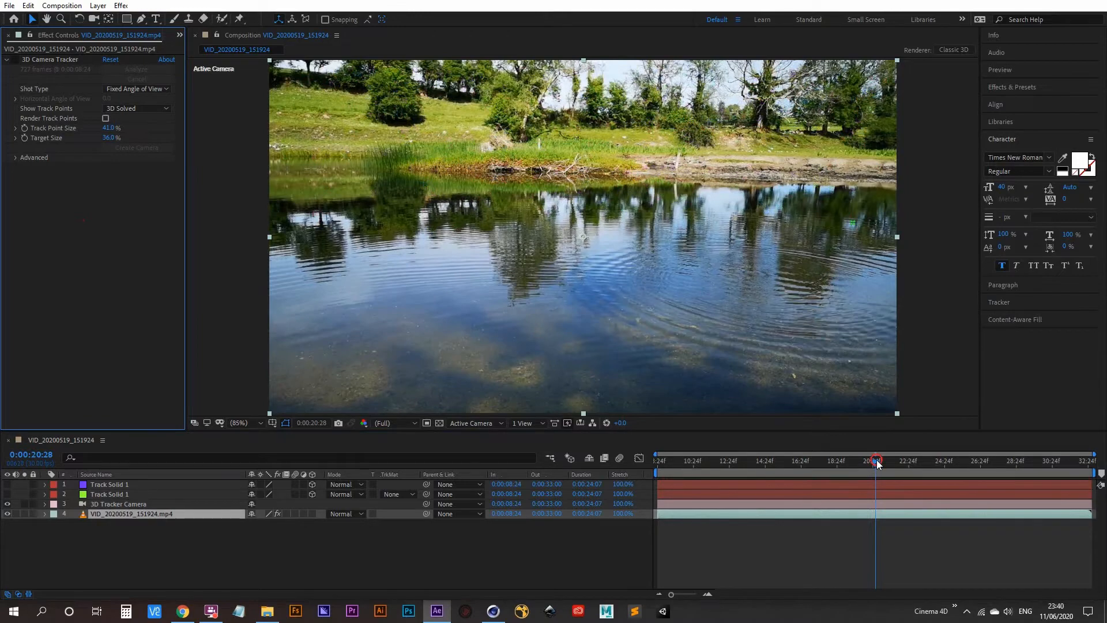
# - Go to 0:00:25:28 in the composition and queue that single frame for saving as a file
pyautogui.moveTo(876, 463); pyautogui.dragTo(967, 448)
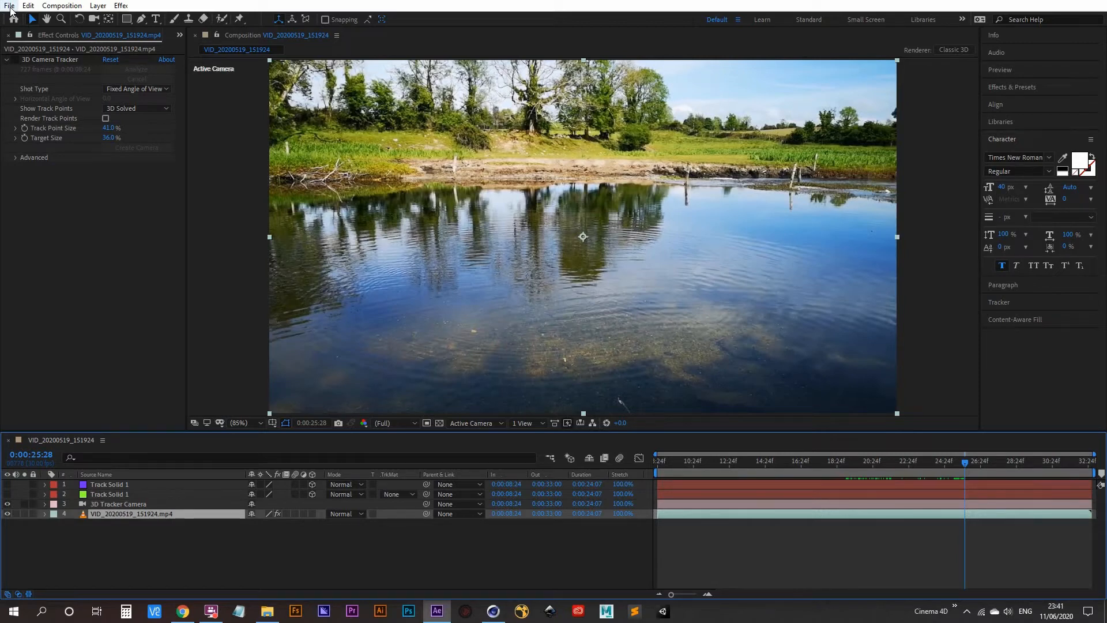
pyautogui.click(62, 5)
pyautogui.moveTo(212, 150)
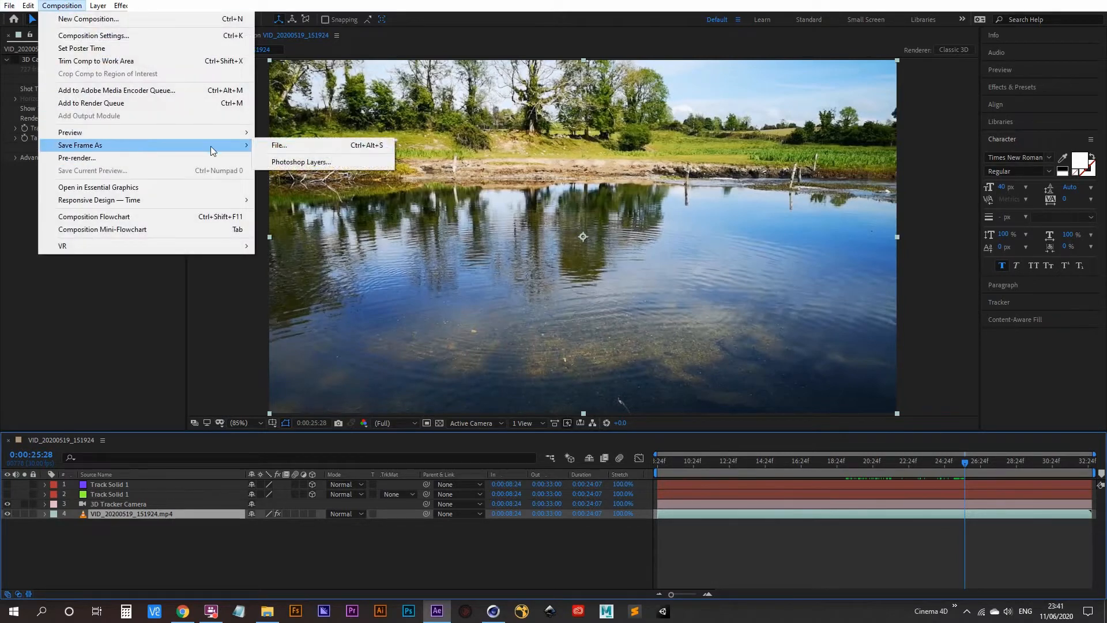
pyautogui.click(301, 146)
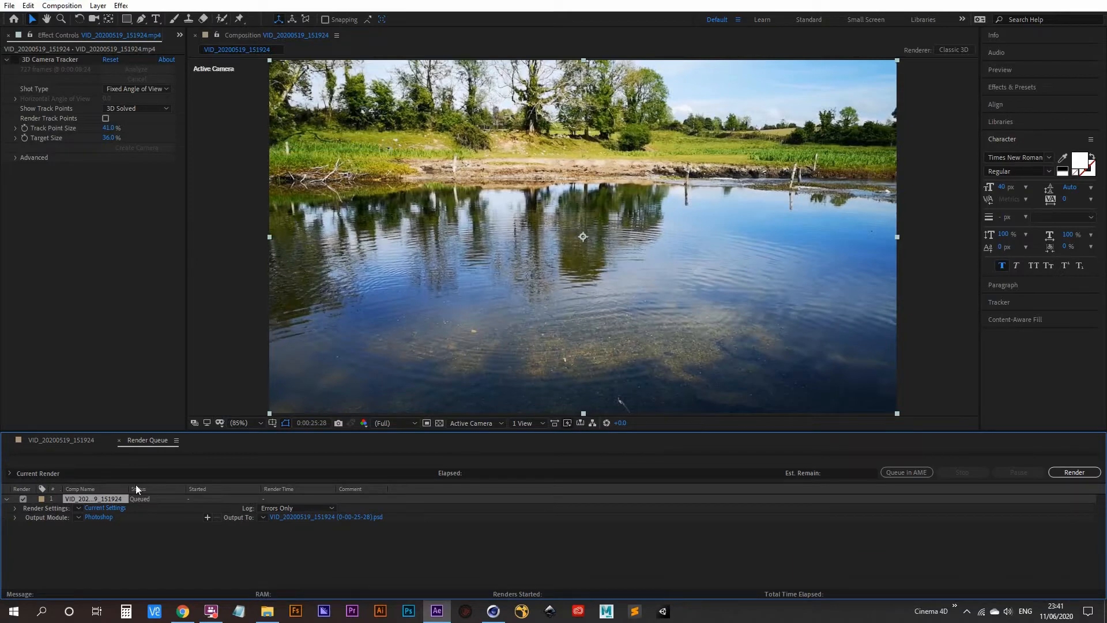
# - Change the queued frame's output module format to TIFF Sequence
pyautogui.click(99, 516)
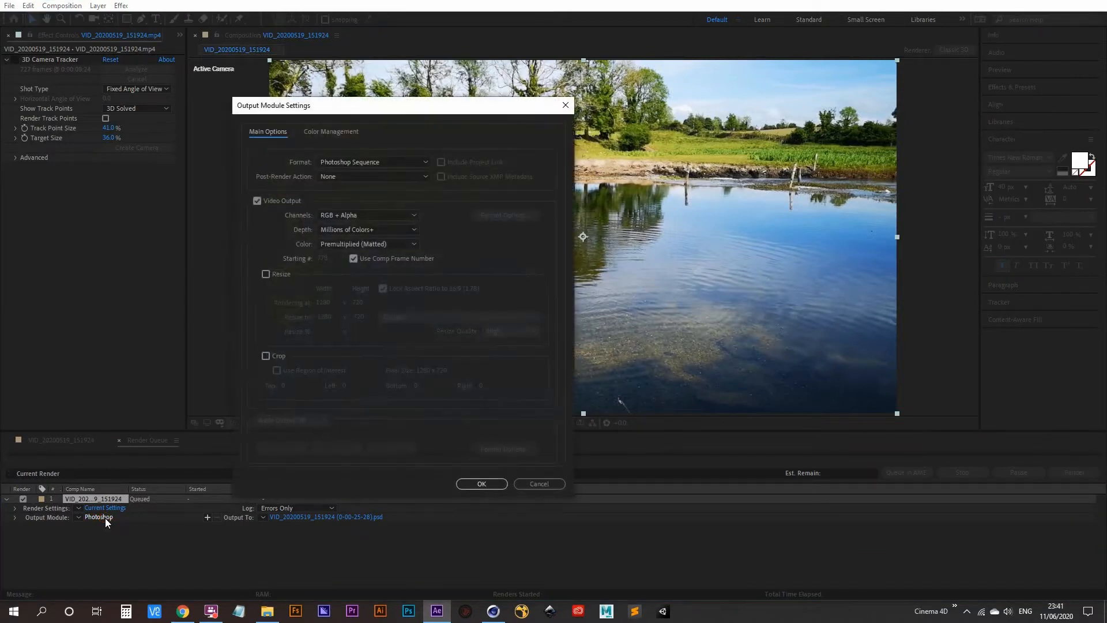
pyautogui.click(387, 164)
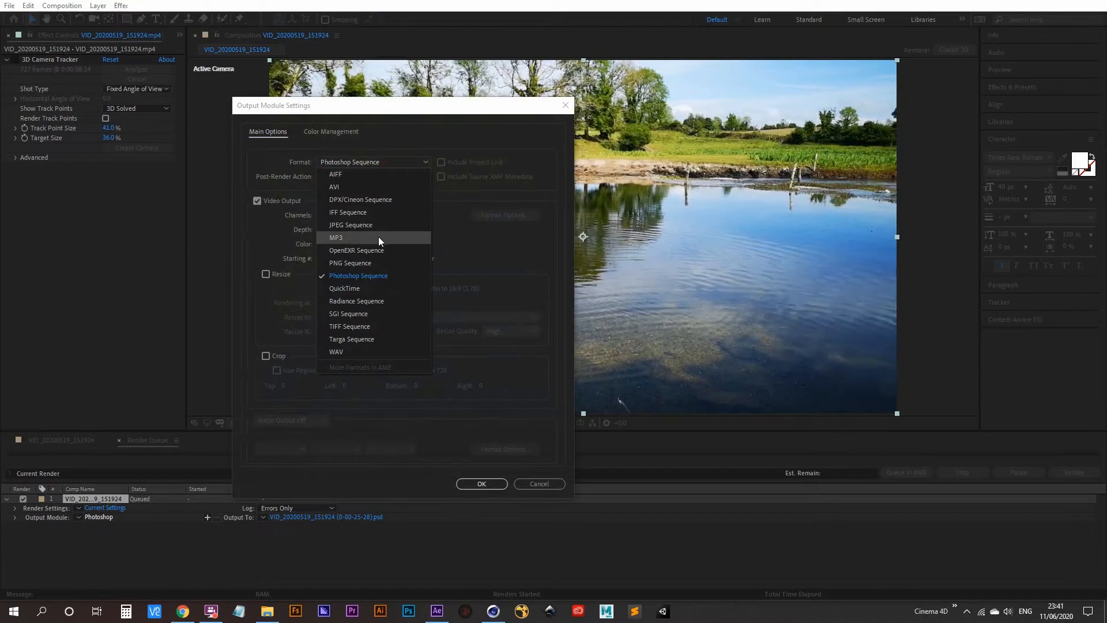
pyautogui.click(363, 326)
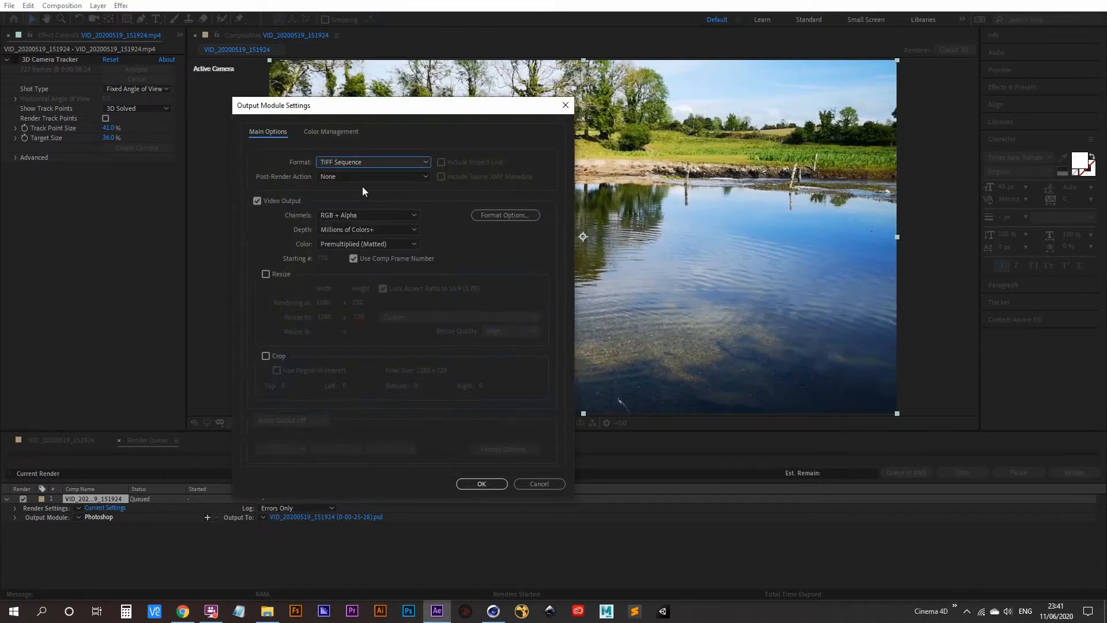
pyautogui.click(482, 484)
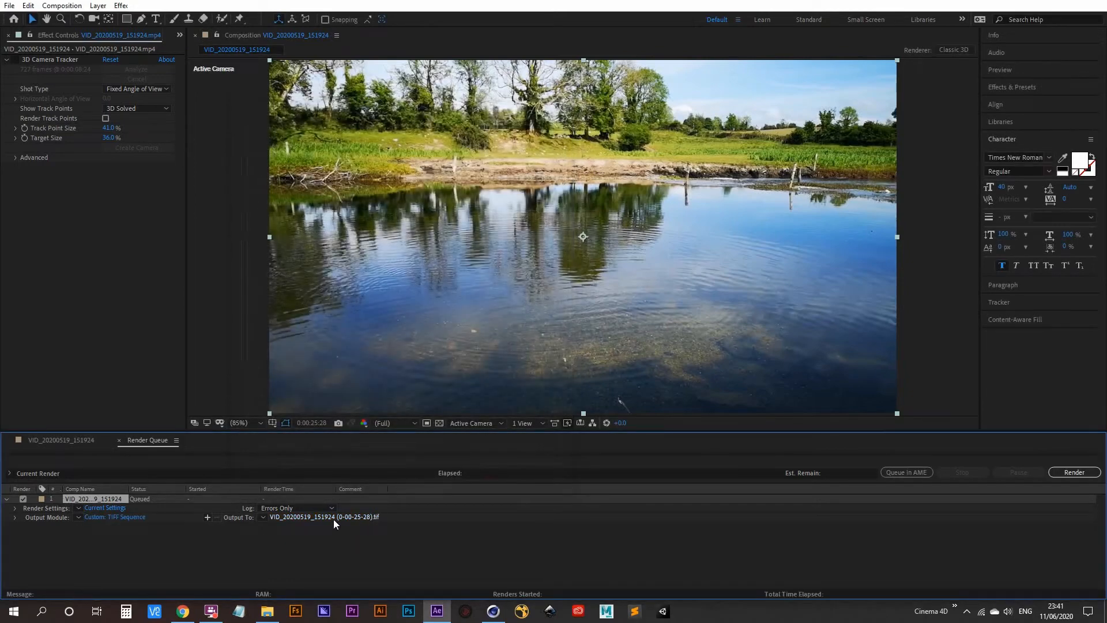
# - Set the output file to sky_mat in the Cinema 4D project folder 07-Lake_Dramore and render the frame
pyautogui.click(333, 519)
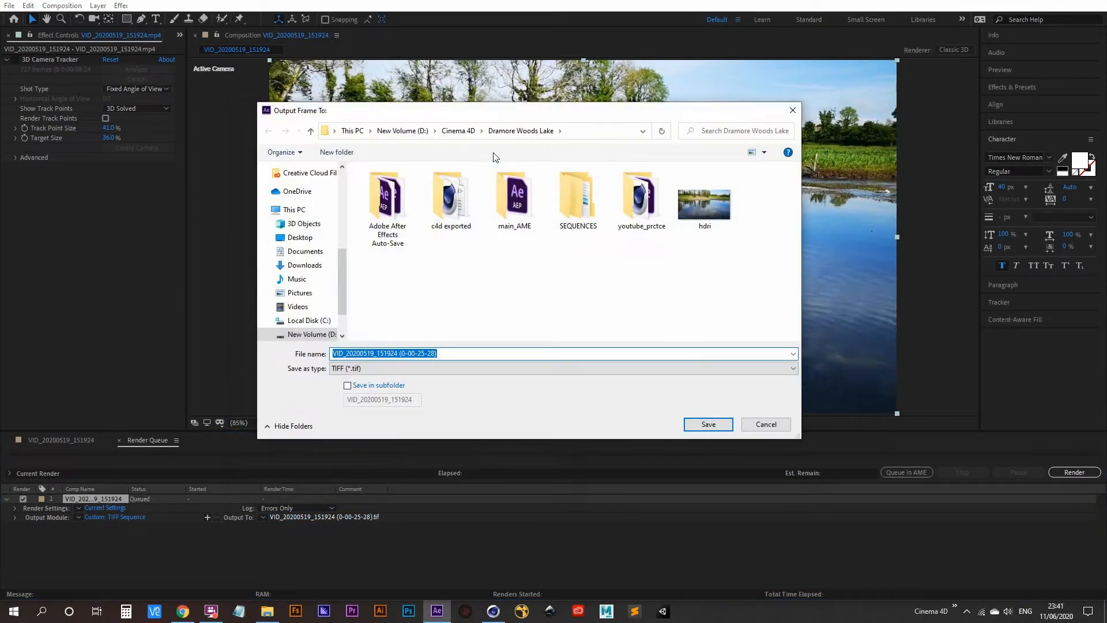
pyautogui.click(459, 131)
pyautogui.scroll(-2, 401, 254)
pyautogui.doubleClick(401, 261)
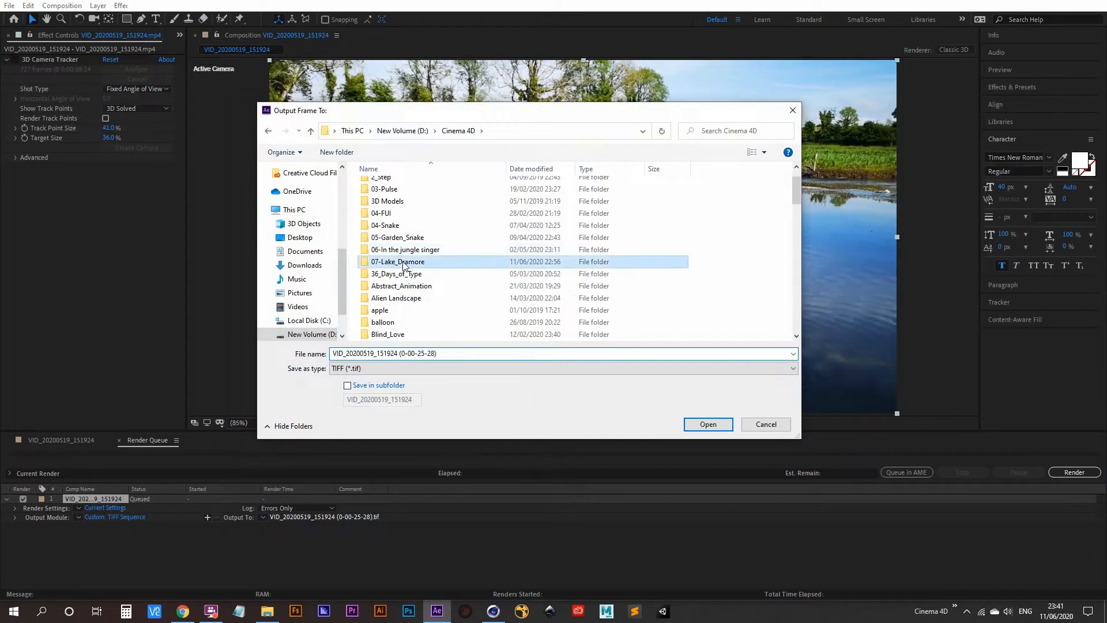
pyautogui.click(460, 354)
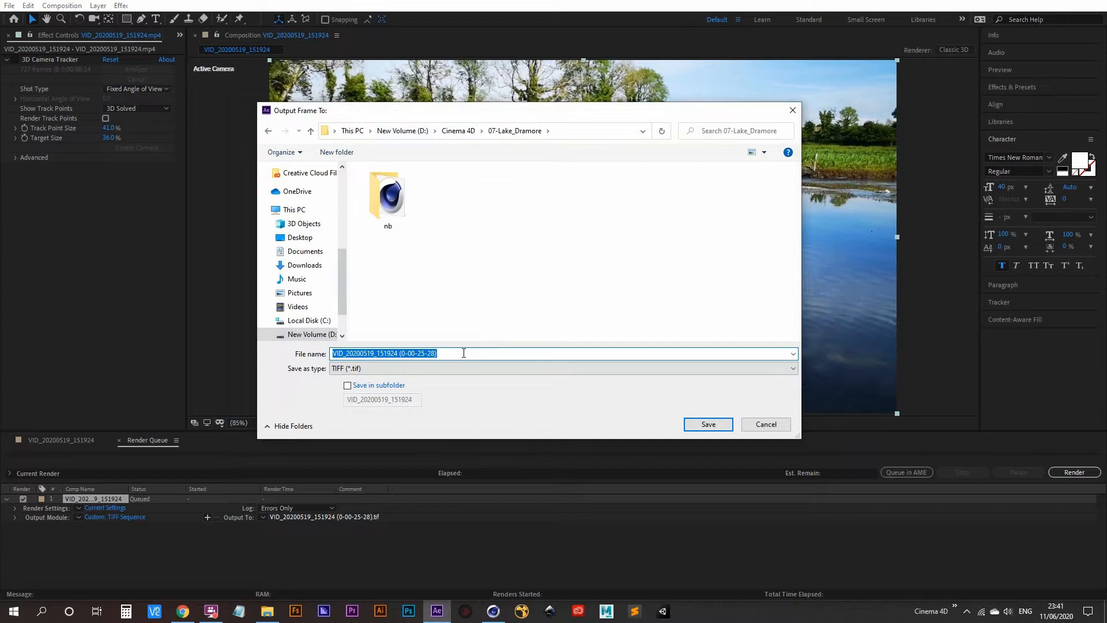
pyautogui.write('sky_mat')
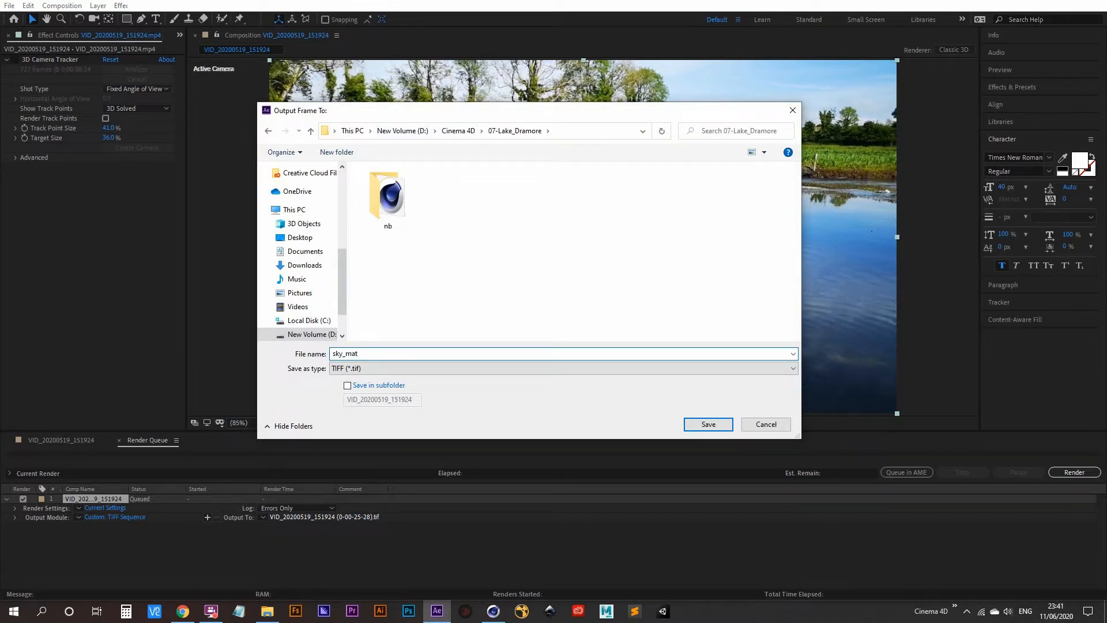
pyautogui.press('Return')
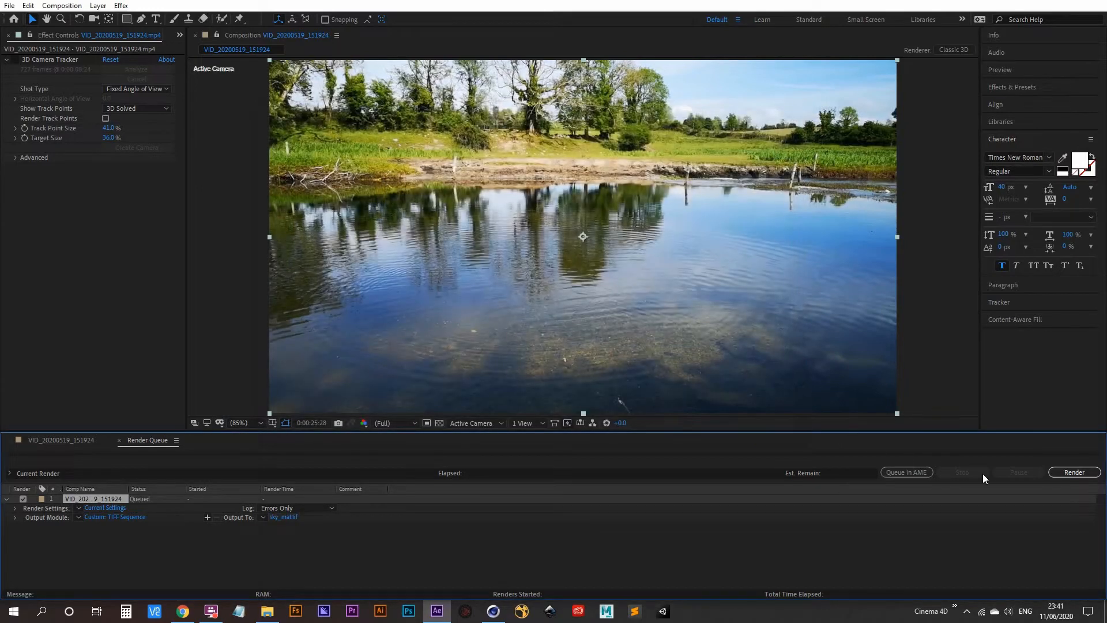
pyautogui.click(1074, 473)
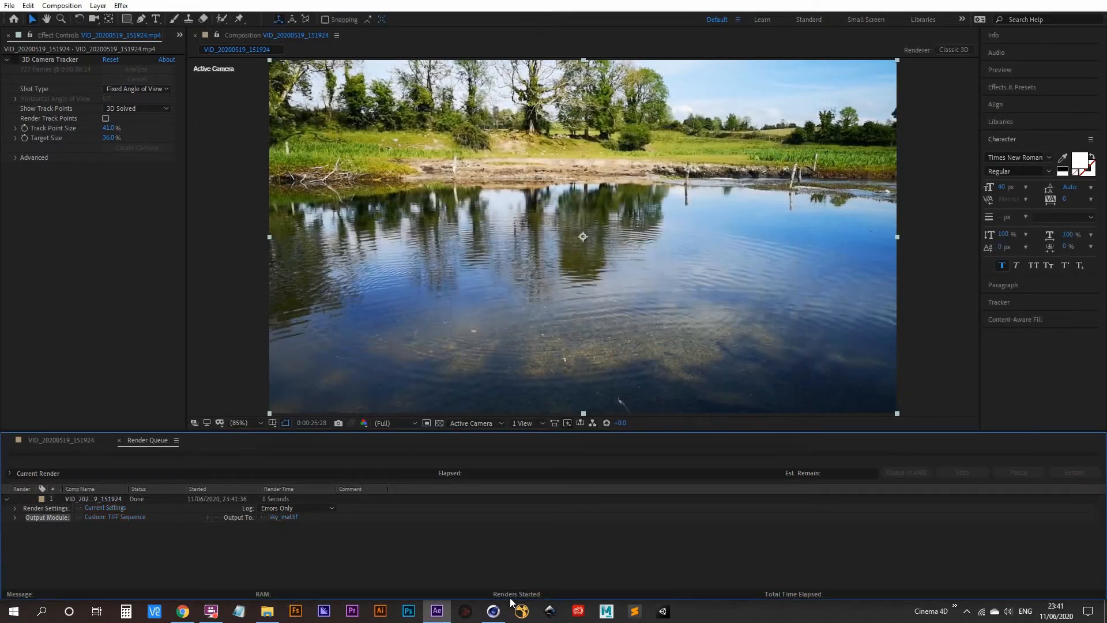
# - Switch back to Cinema 4D and create a new material named sky
pyautogui.click(499, 617)
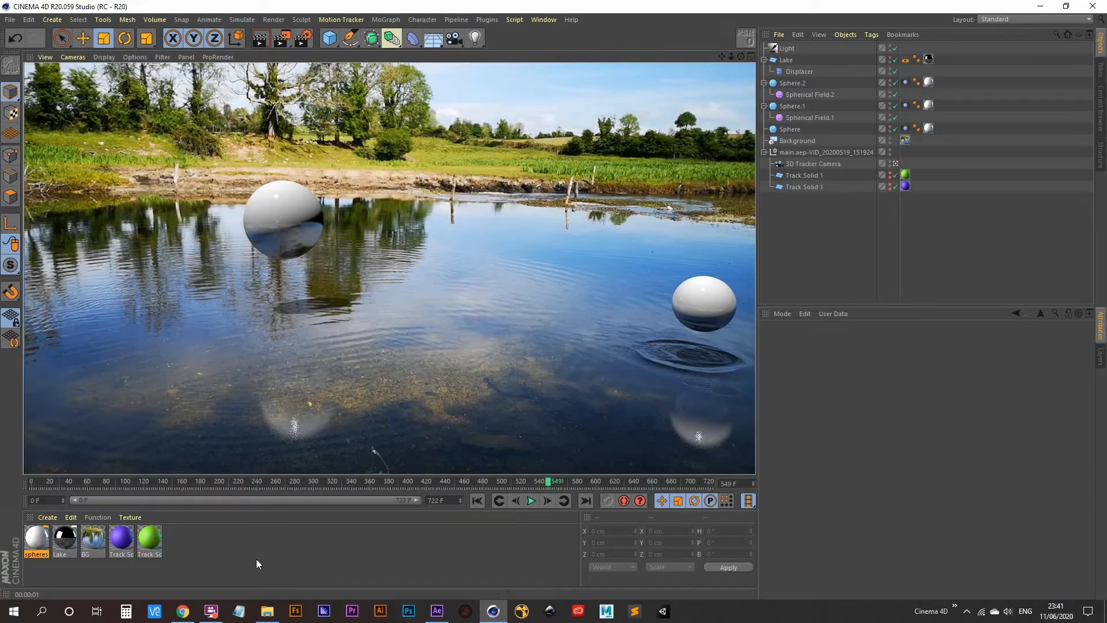
pyautogui.doubleClick(241, 552)
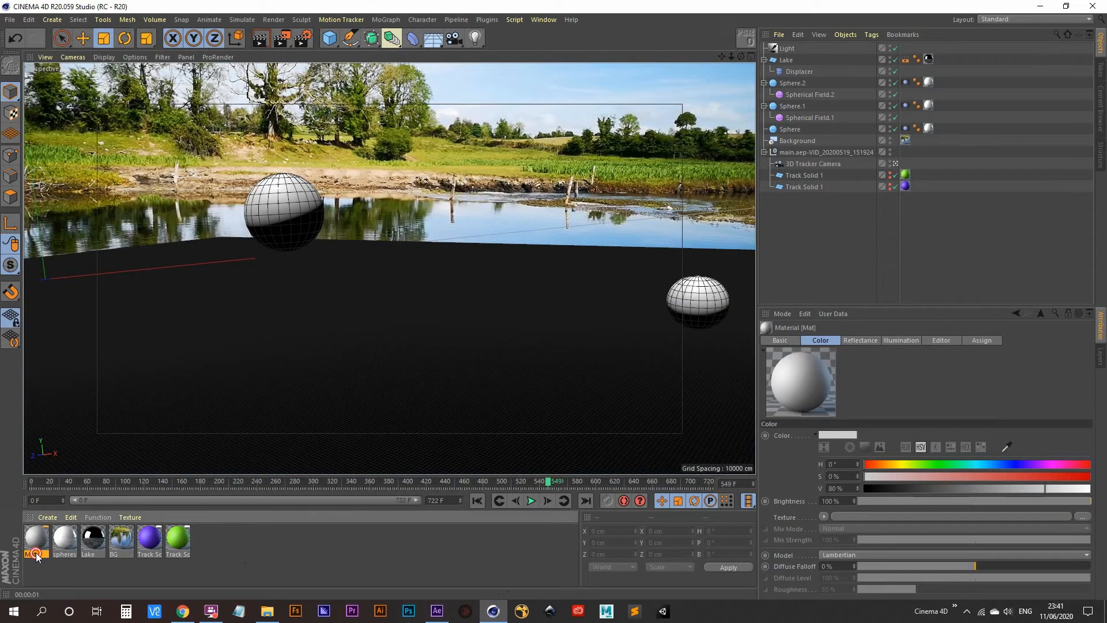
pyautogui.doubleClick(35, 553)
pyautogui.write('sky')
pyautogui.press('Return')
# - Disable the Reflectance and Color channels of the sky material and enable Luminance
pyautogui.doubleClick(39, 537)
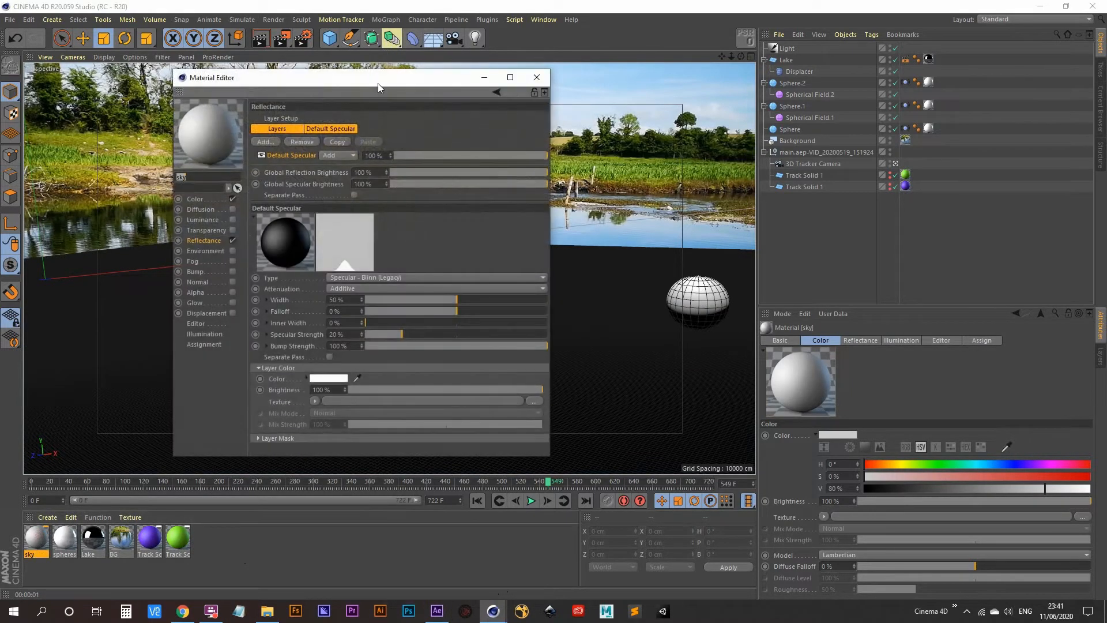
pyautogui.moveTo(378, 81); pyautogui.dragTo(721, 78)
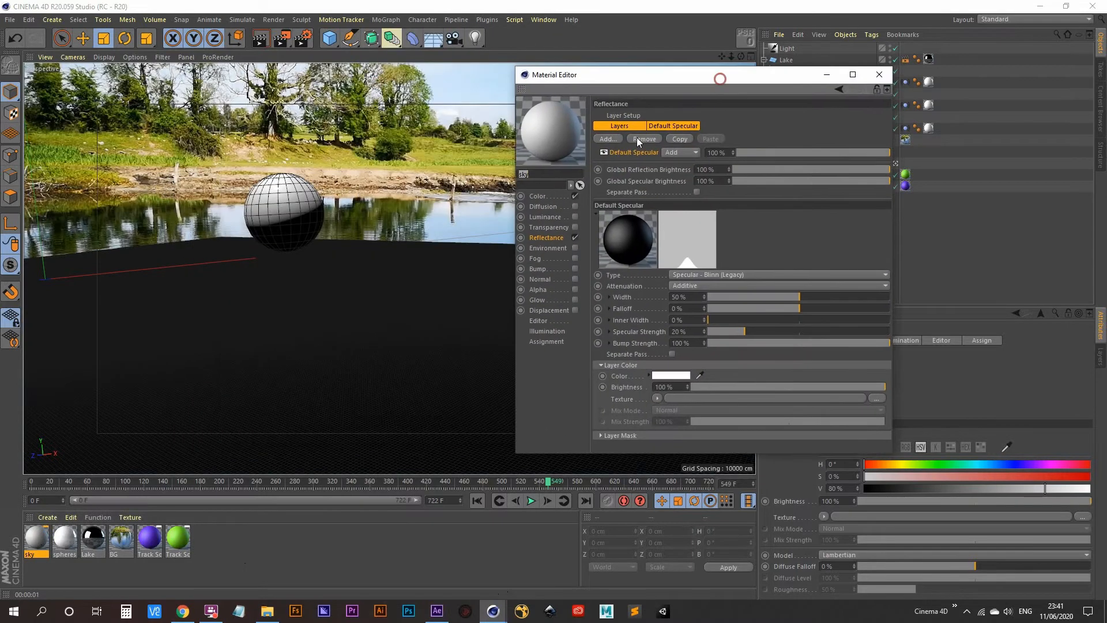
pyautogui.click(574, 238)
pyautogui.click(575, 196)
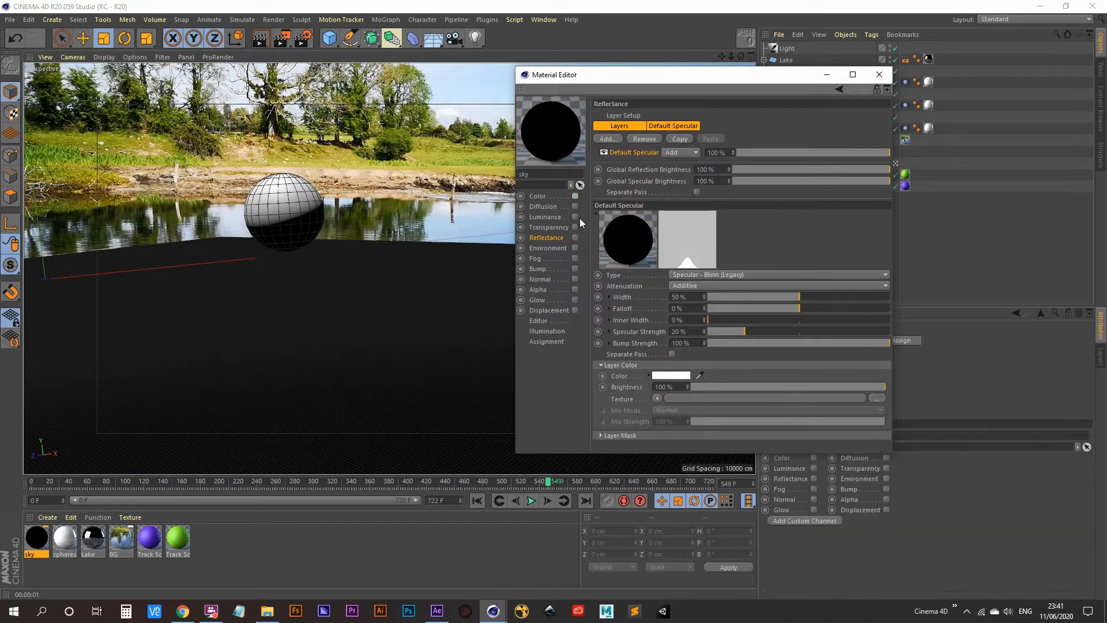
pyautogui.click(575, 217)
# - Load the sky_mat image as the sky material's luminance texture and close the material editor
pyautogui.click(652, 196)
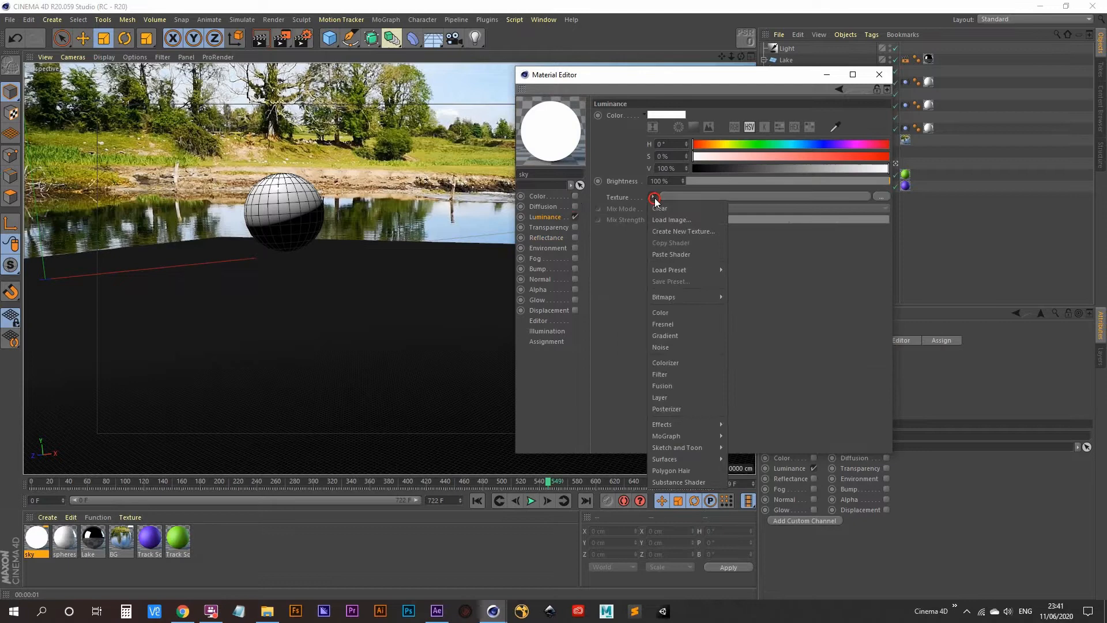
pyautogui.click(681, 215)
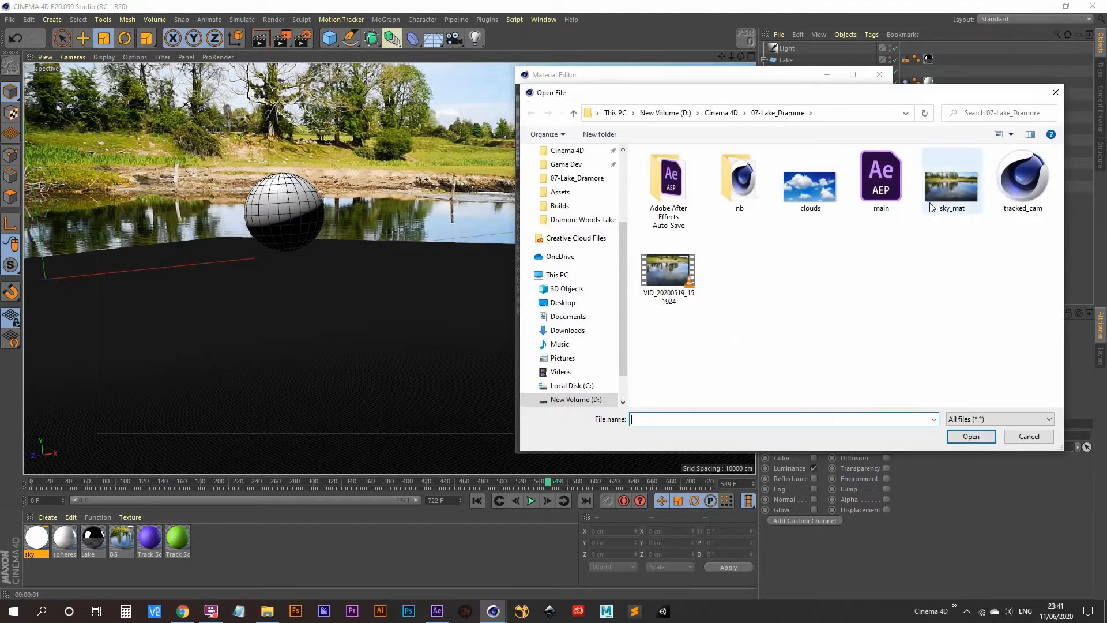
pyautogui.doubleClick(938, 192)
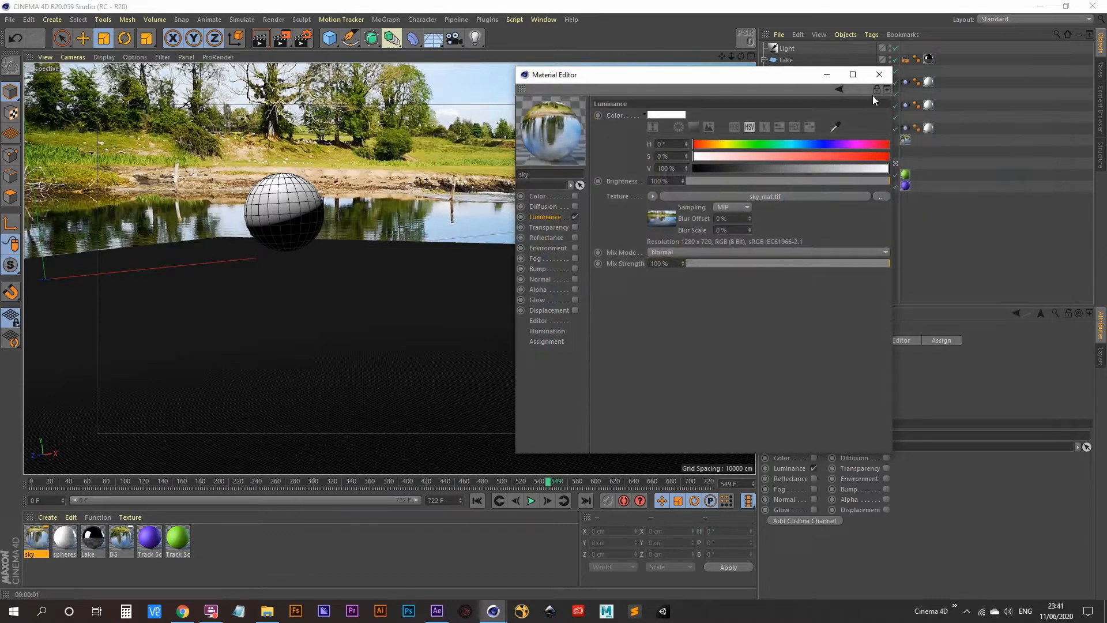
pyautogui.click(878, 75)
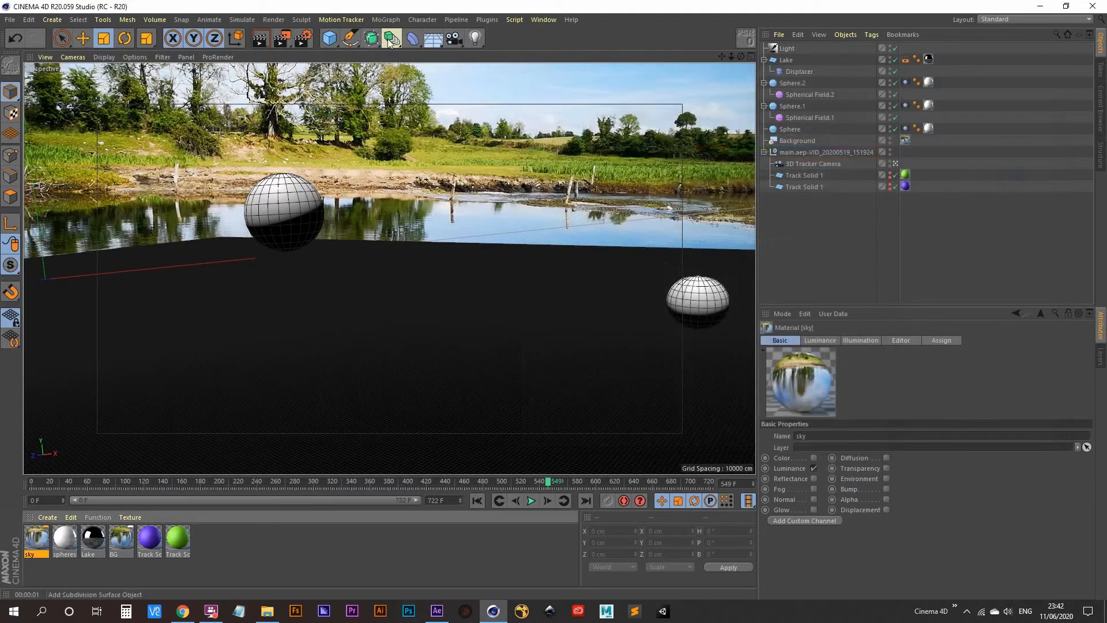
# - Add a Sky object, hide it from the camera with a Compositing tag, and apply the sky material to it
pyautogui.click(433, 38)
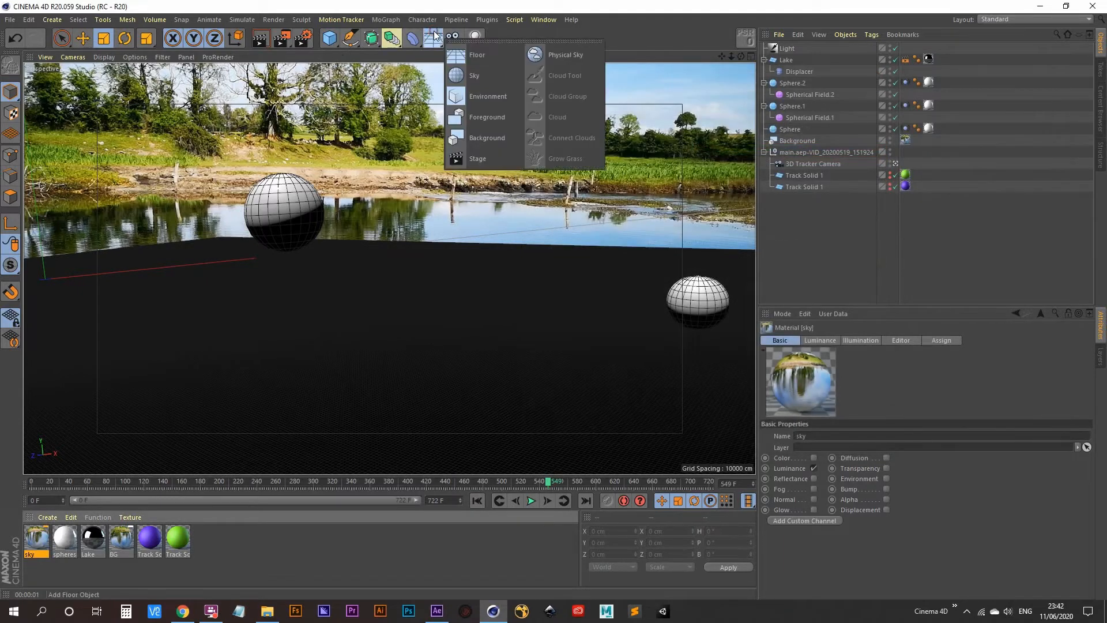
pyautogui.click(474, 72)
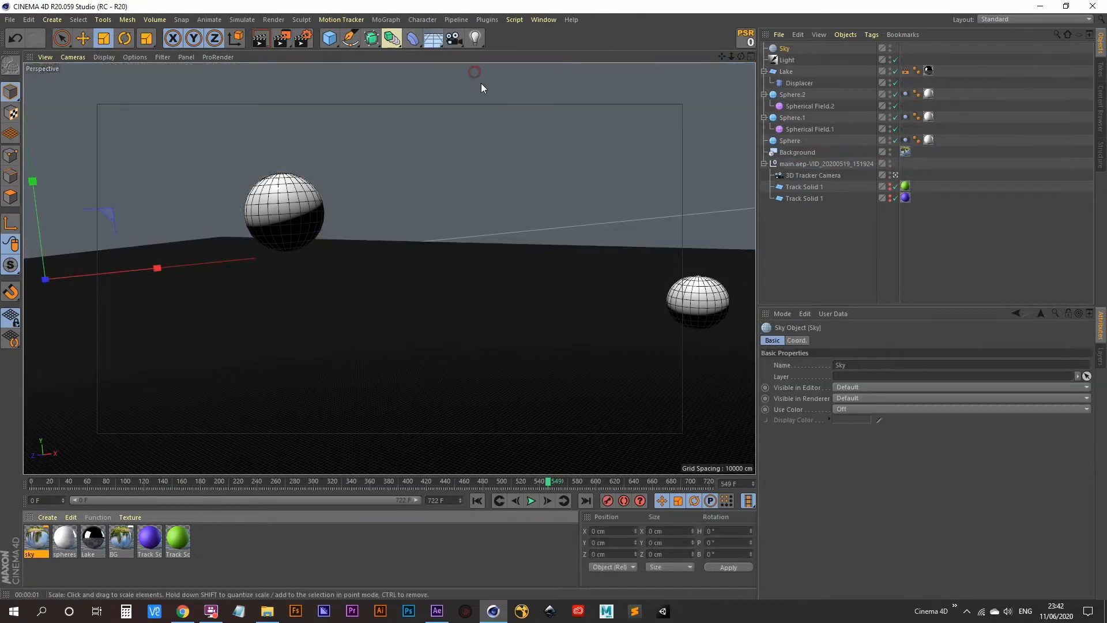
pyautogui.rightClick(787, 50)
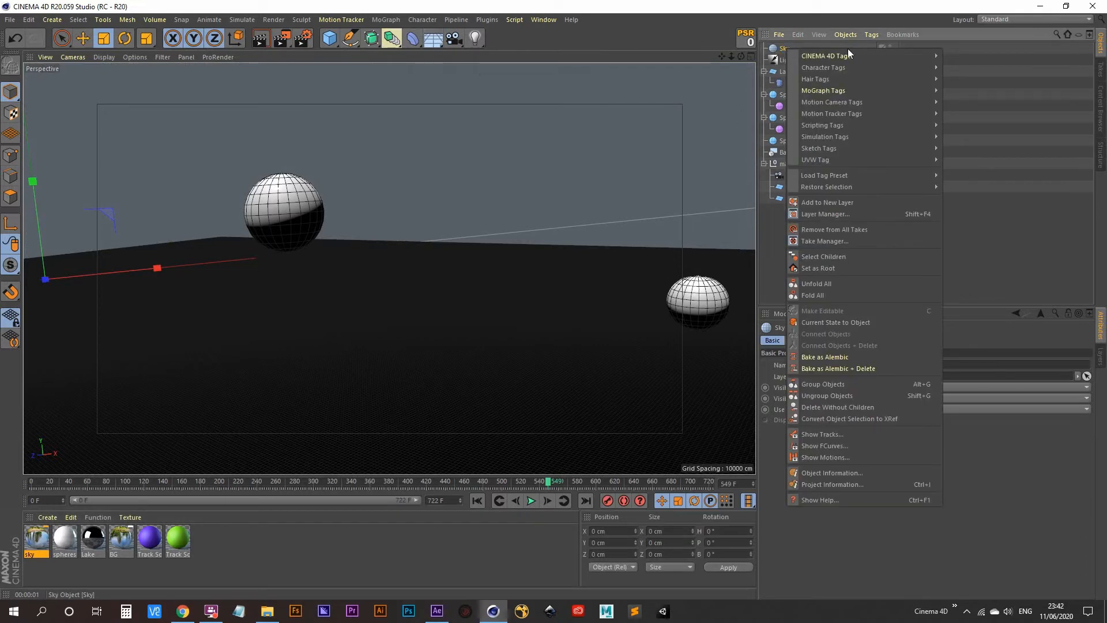
pyautogui.moveTo(894, 56)
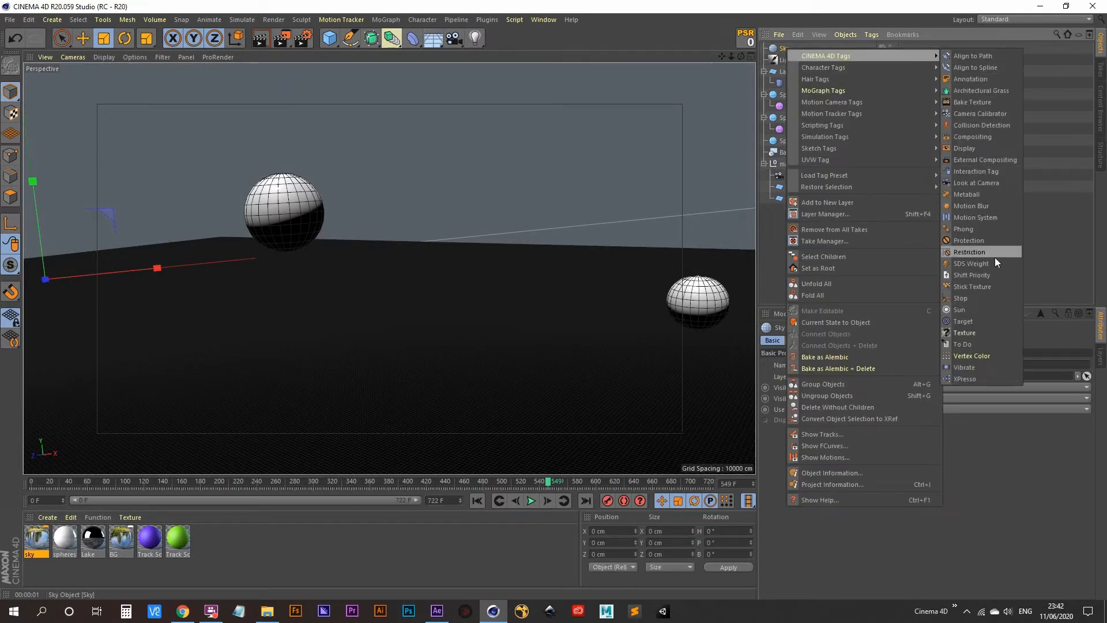
pyautogui.click(975, 139)
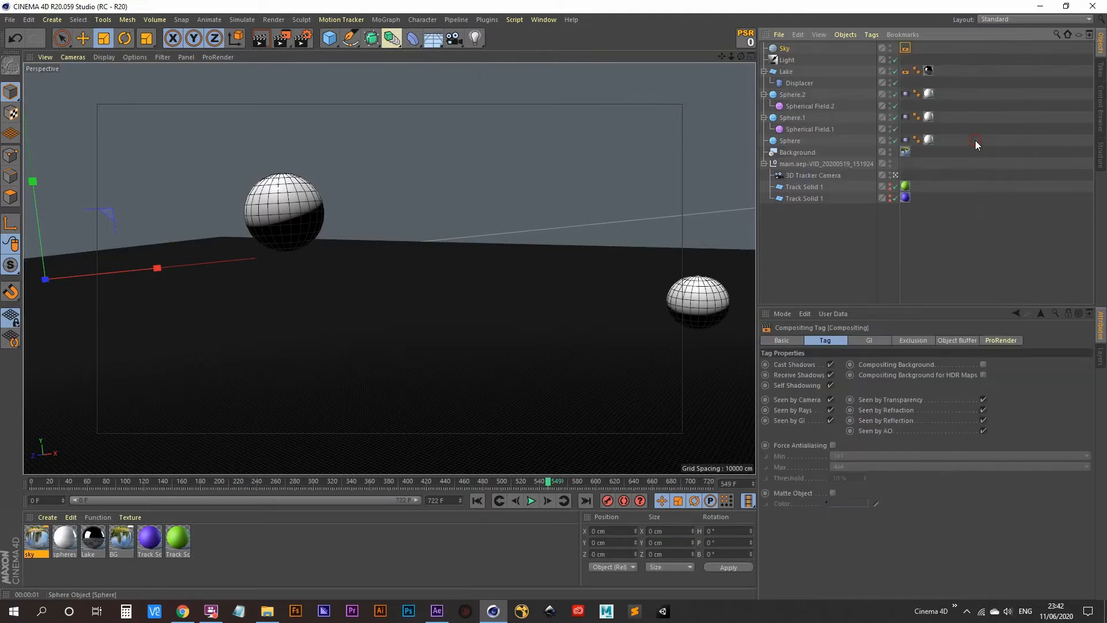
pyautogui.click(830, 400)
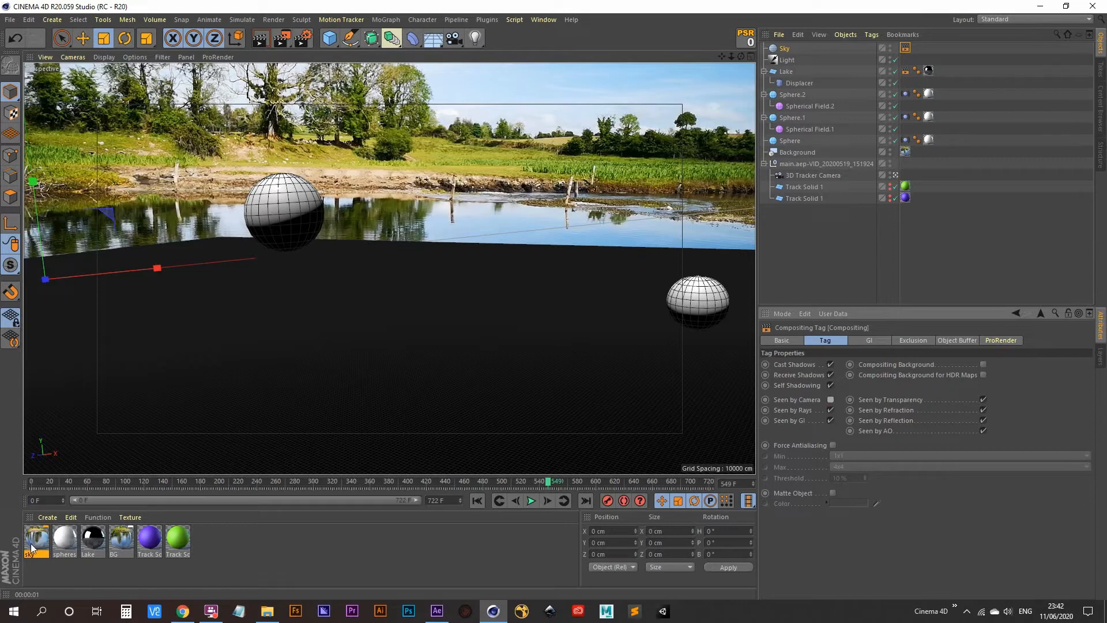
pyautogui.moveTo(31, 543); pyautogui.dragTo(785, 52)
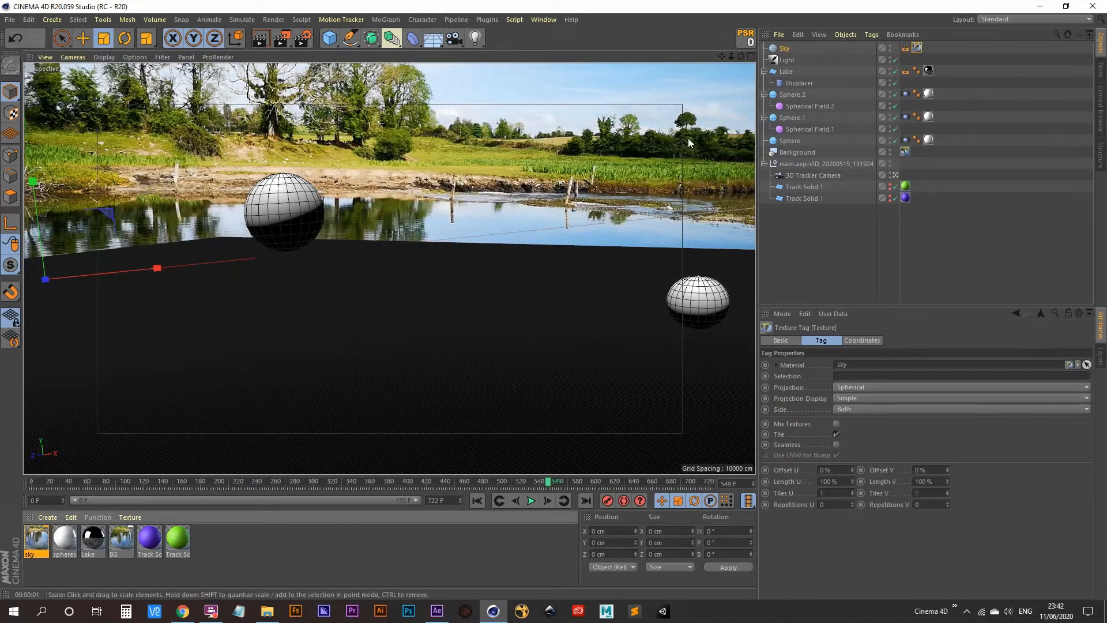
# - Add the Global Illumination effect to the render settings
pyautogui.click(303, 38)
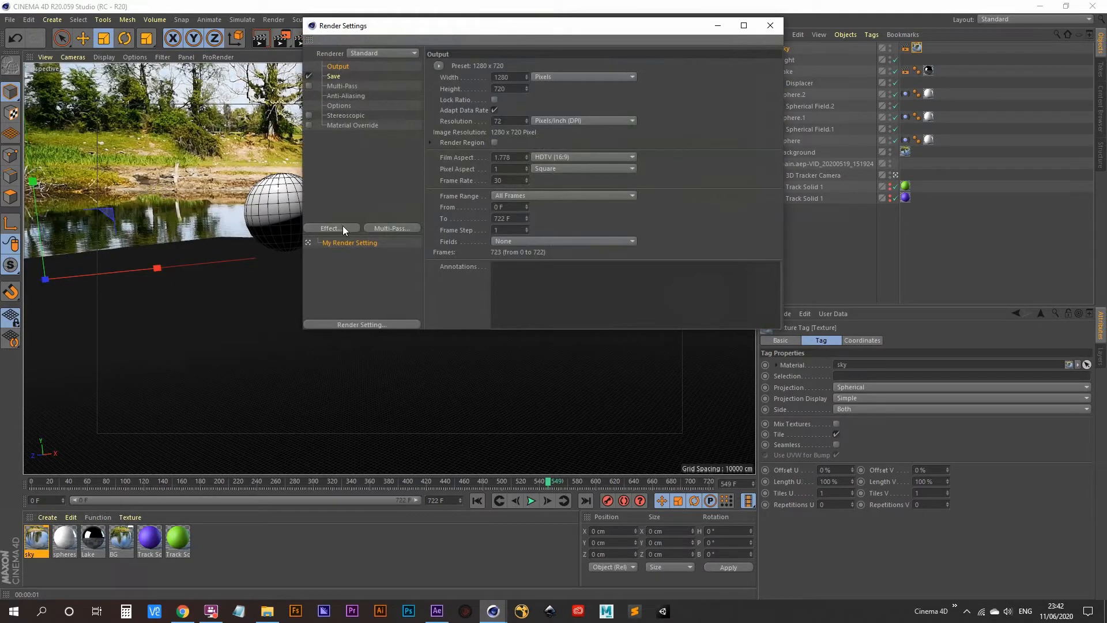
pyautogui.moveTo(519, 29); pyautogui.dragTo(571, 42)
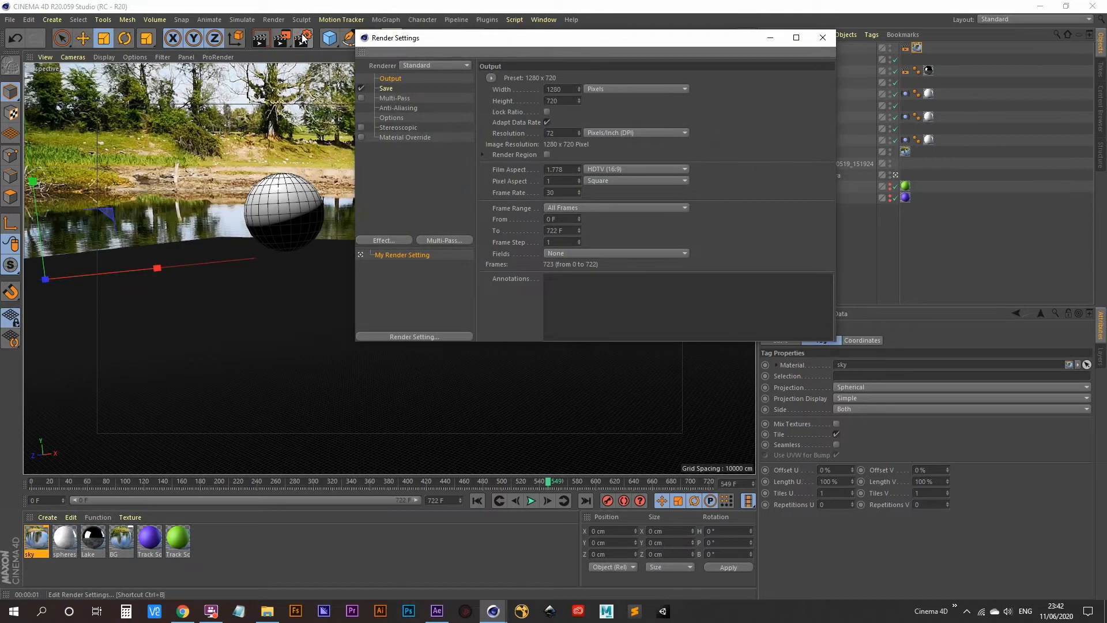
pyautogui.click(392, 241)
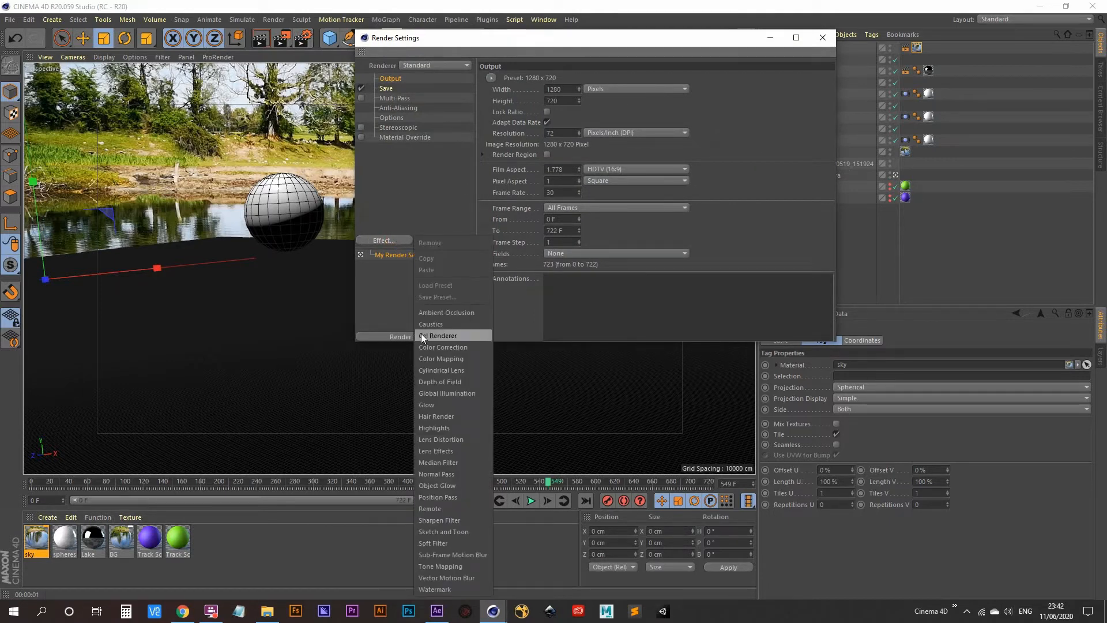
pyautogui.click(467, 395)
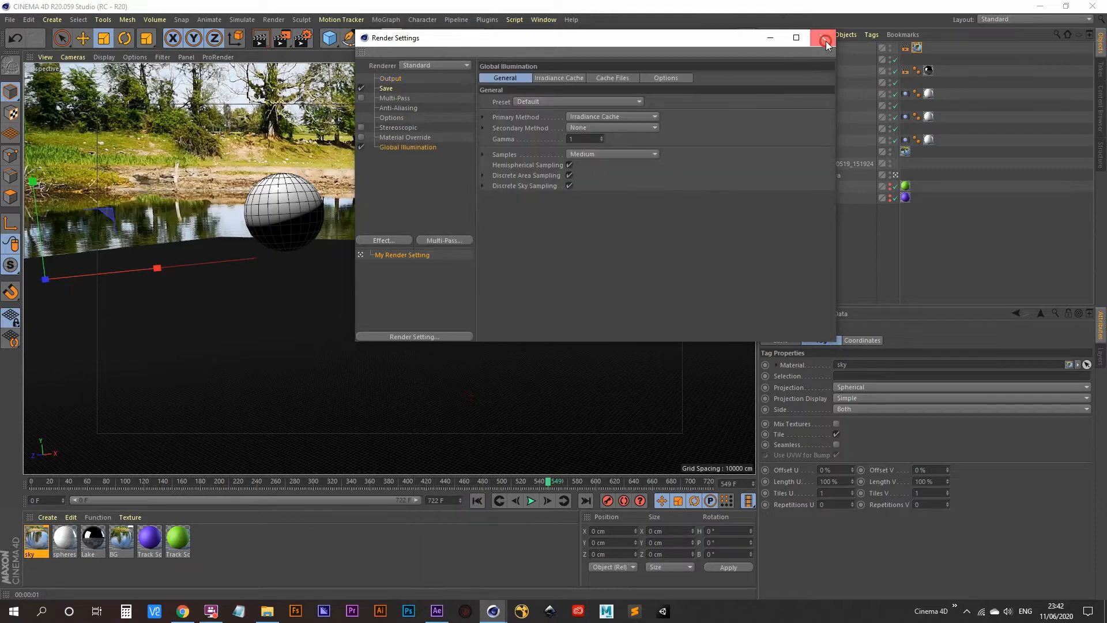
pyautogui.click(826, 44)
# - Set the render output's frame range to Current Frame and disable saving in the render settings
pyautogui.click(303, 39)
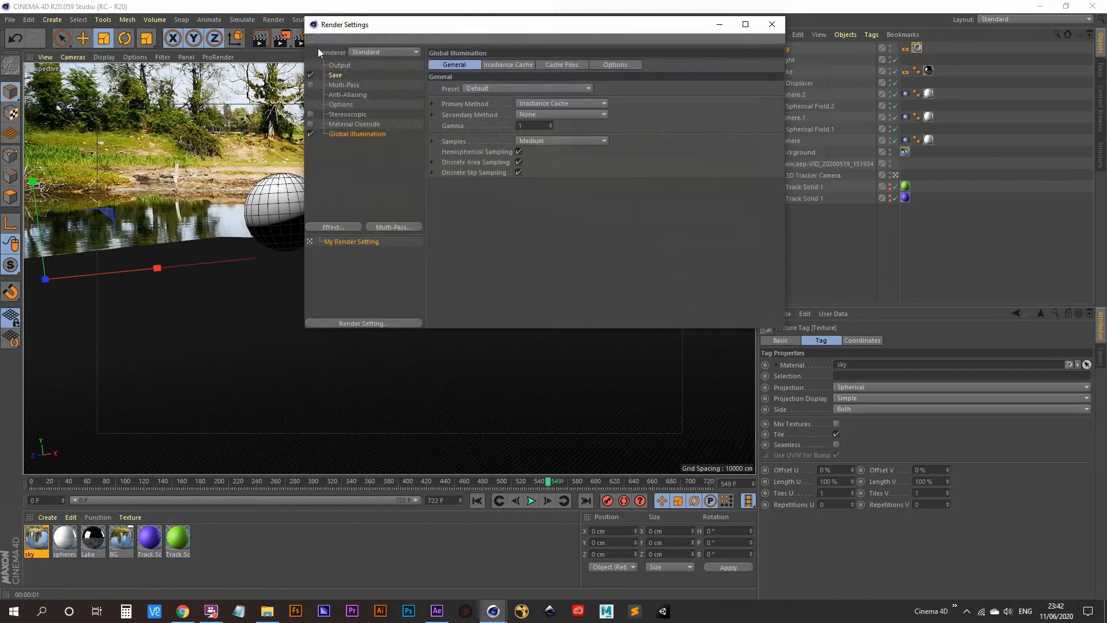
pyautogui.click(340, 66)
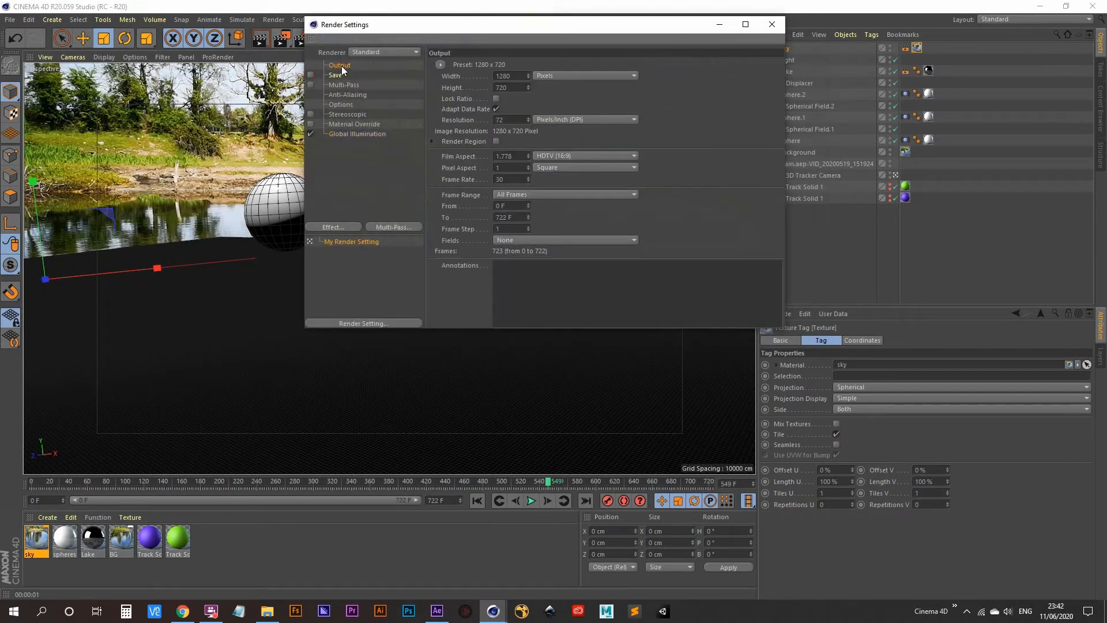
pyautogui.click(536, 195)
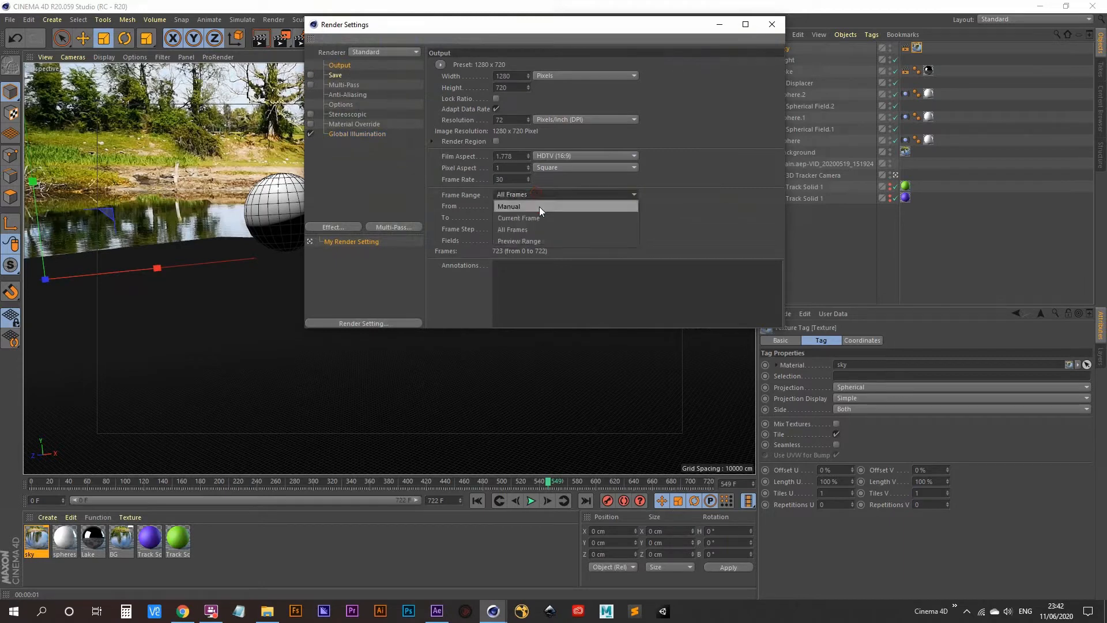
pyautogui.click(542, 221)
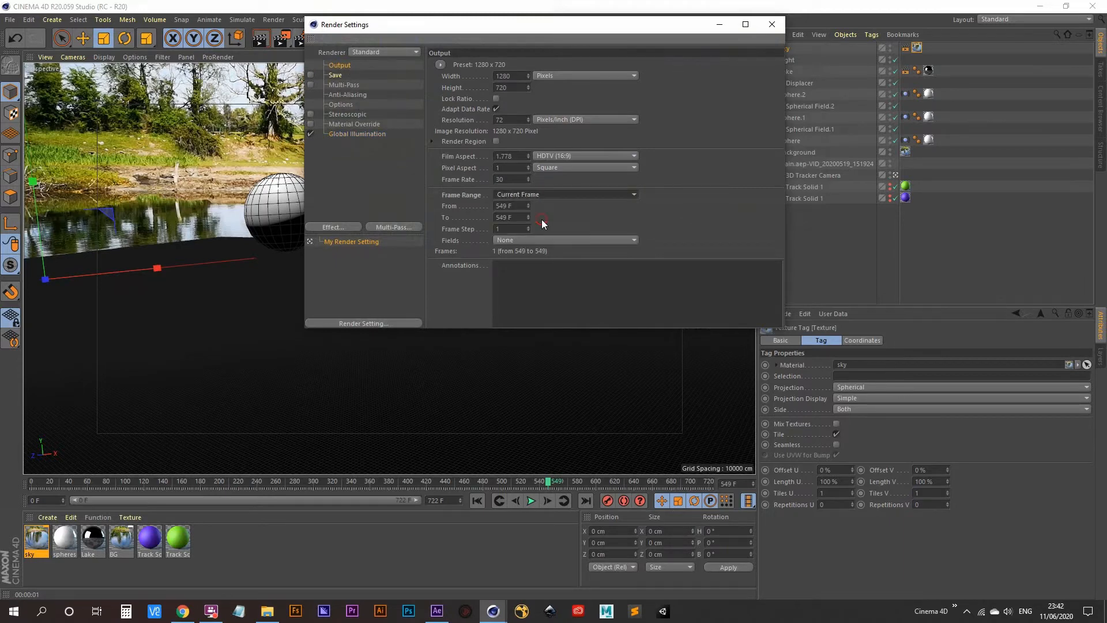
pyautogui.click(776, 25)
# - Render the current frame in an enlarged Picture Viewer, check the sky reflections, and close the viewer
pyautogui.click(288, 43)
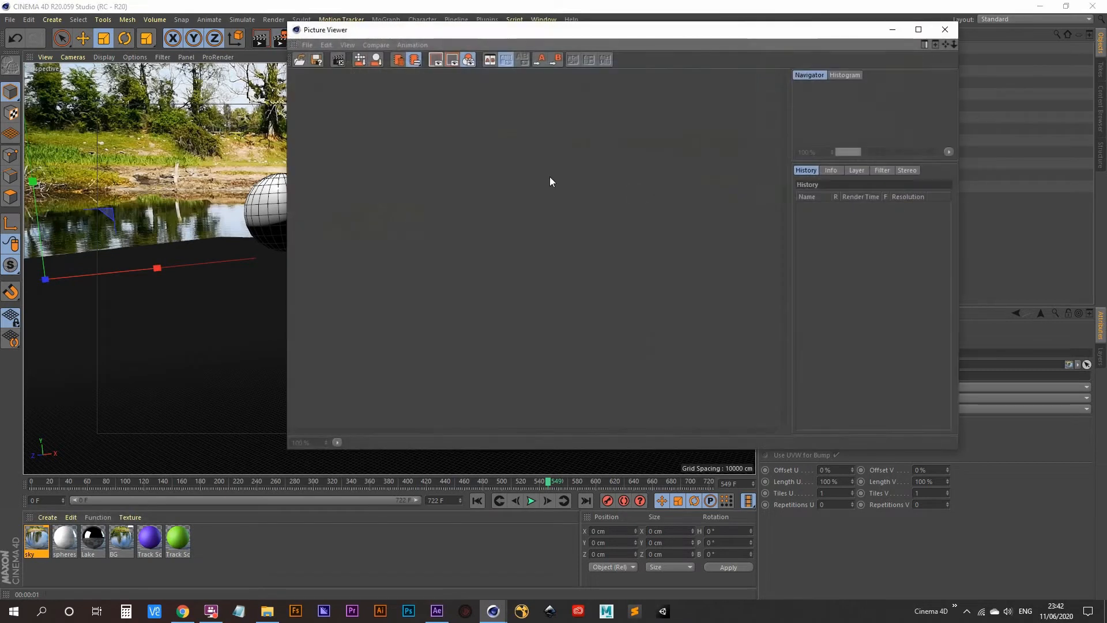
pyautogui.doubleClick(704, 17)
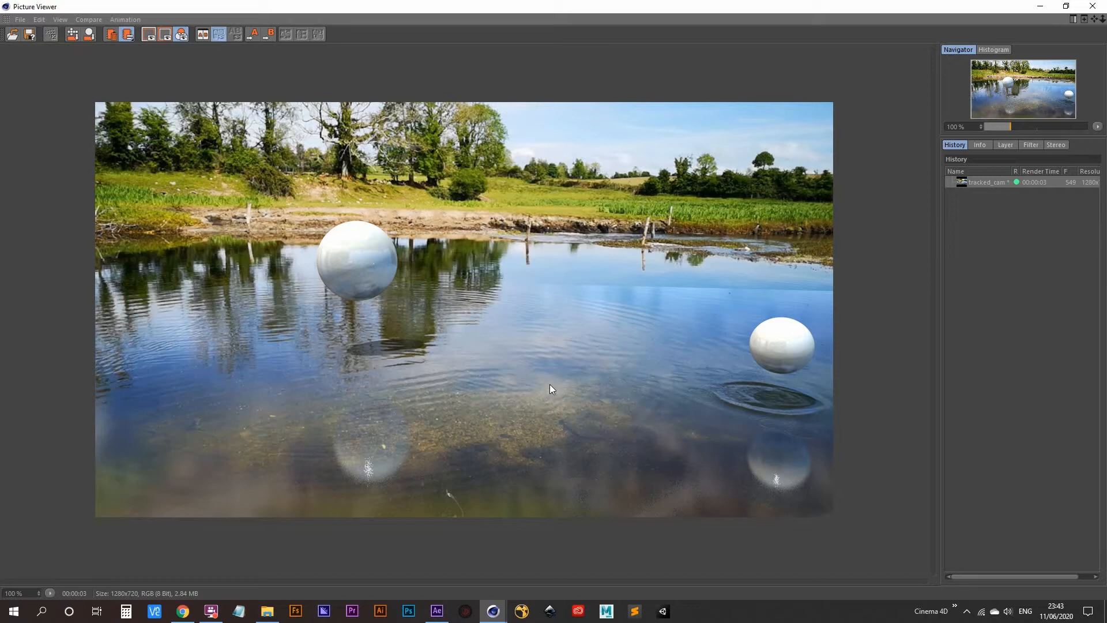
pyautogui.click(1094, 7)
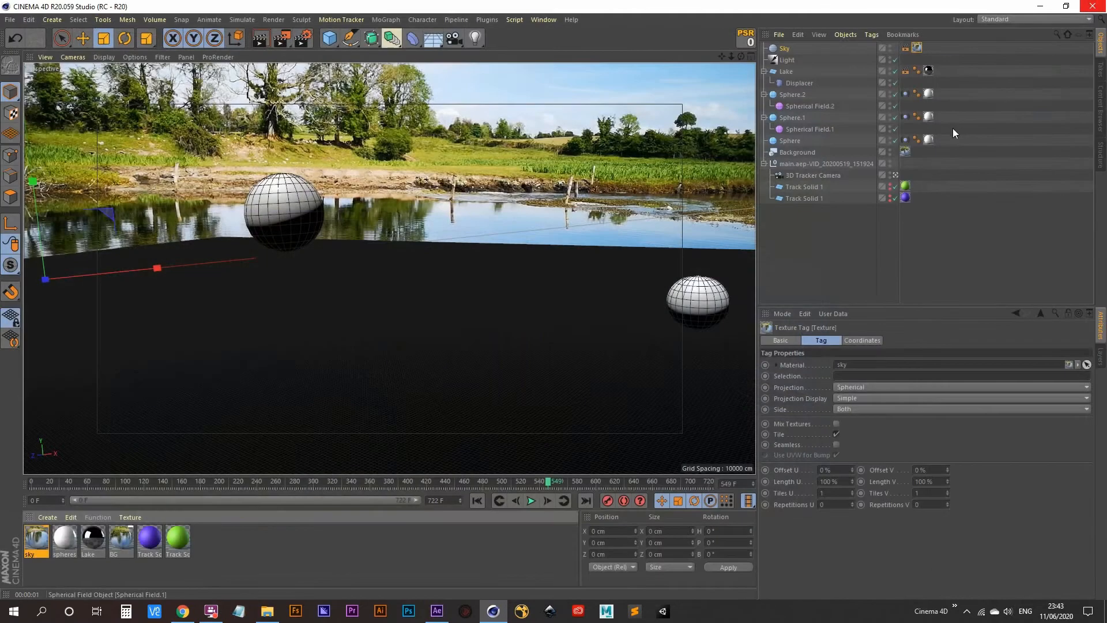
# - Exclude the Lake plane in the Compositing tag of the Sky object
pyautogui.click(786, 71)
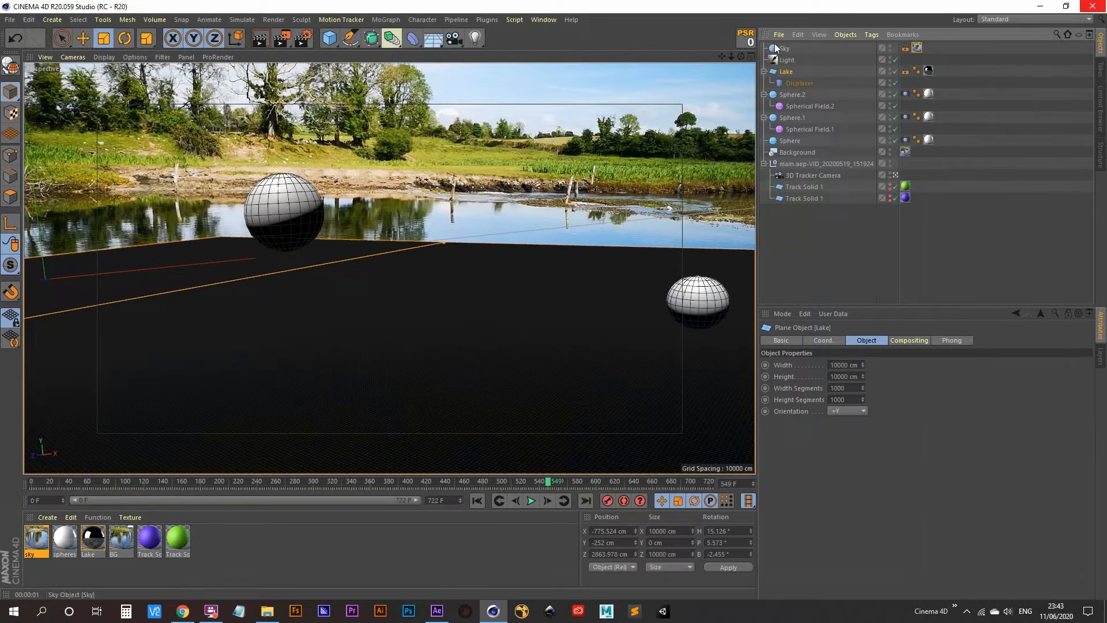
pyautogui.click(786, 48)
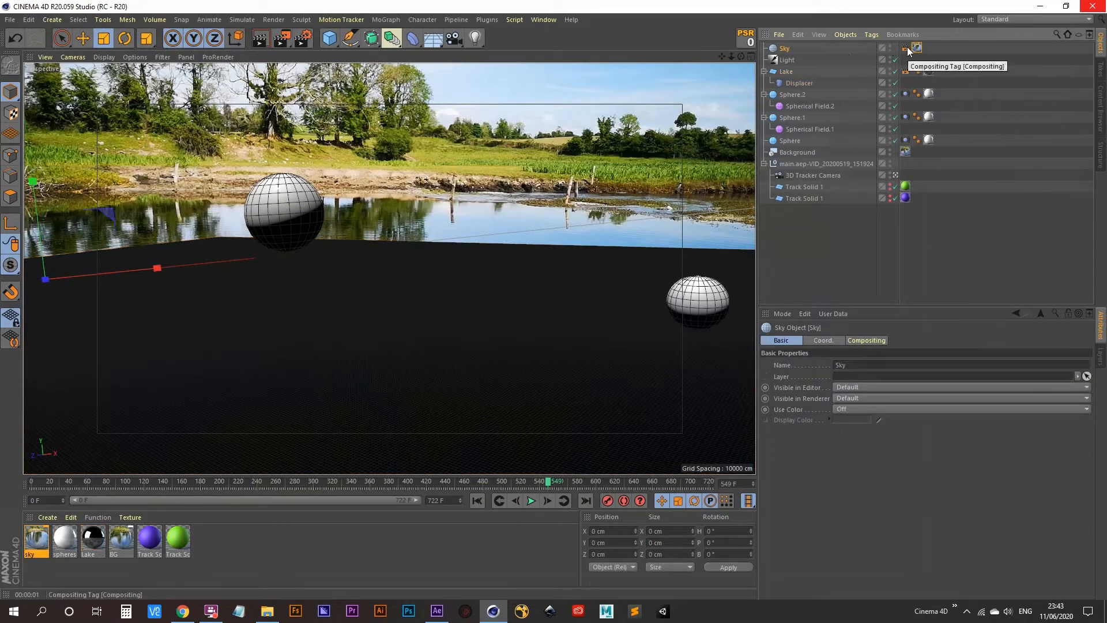
pyautogui.click(906, 47)
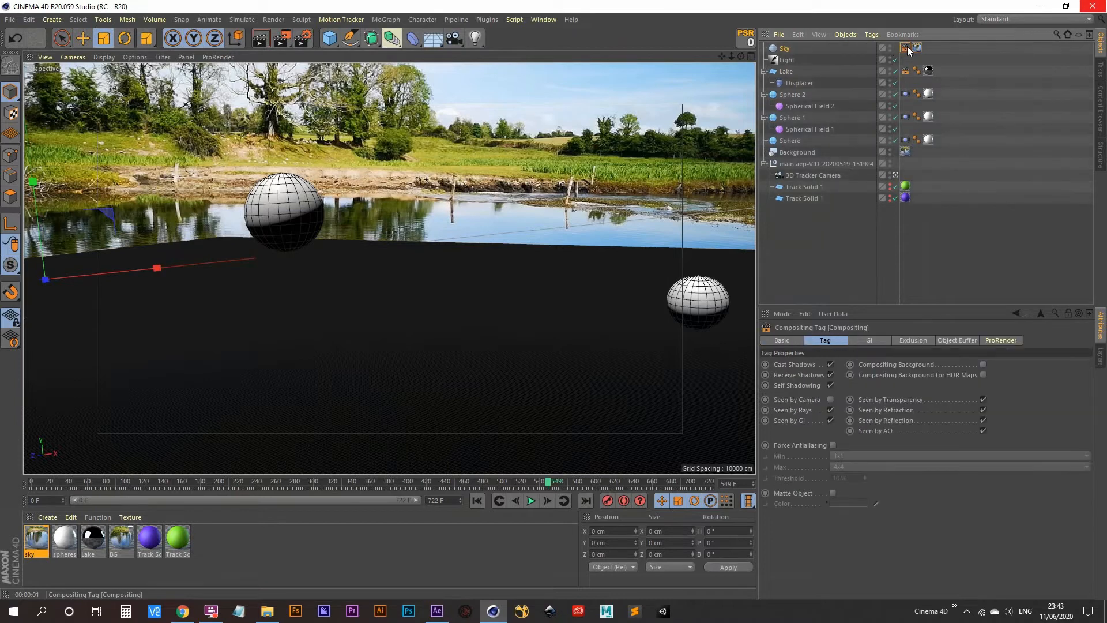
pyautogui.click(914, 340)
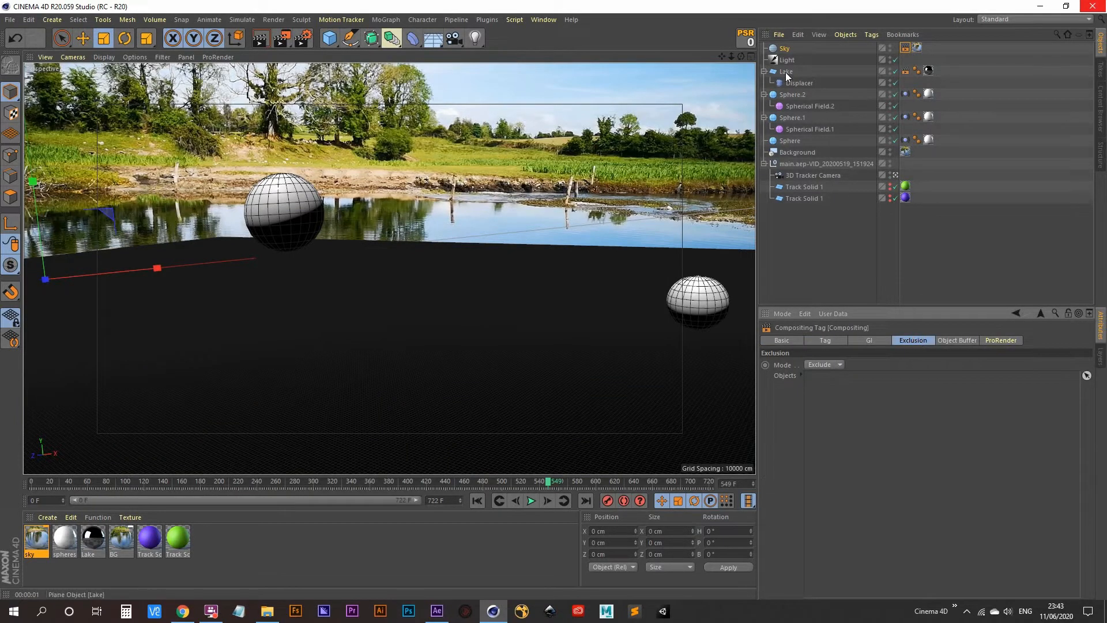
pyautogui.moveTo(786, 71); pyautogui.dragTo(822, 393)
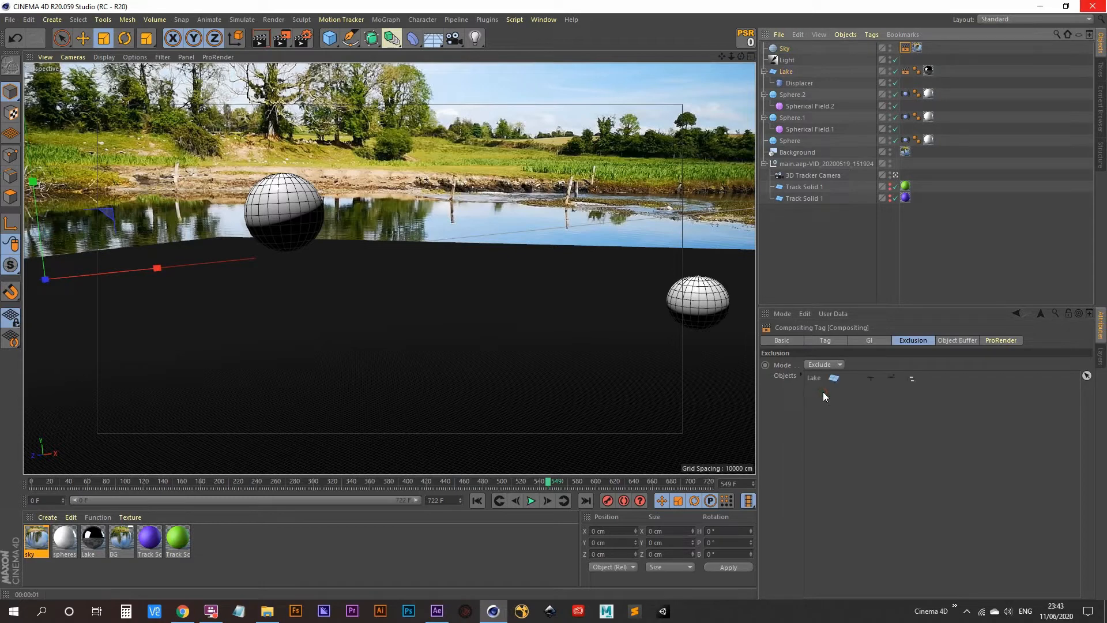
# - Render the current frame again, compare it with the previous render, and close the Picture Viewer
pyautogui.click(285, 40)
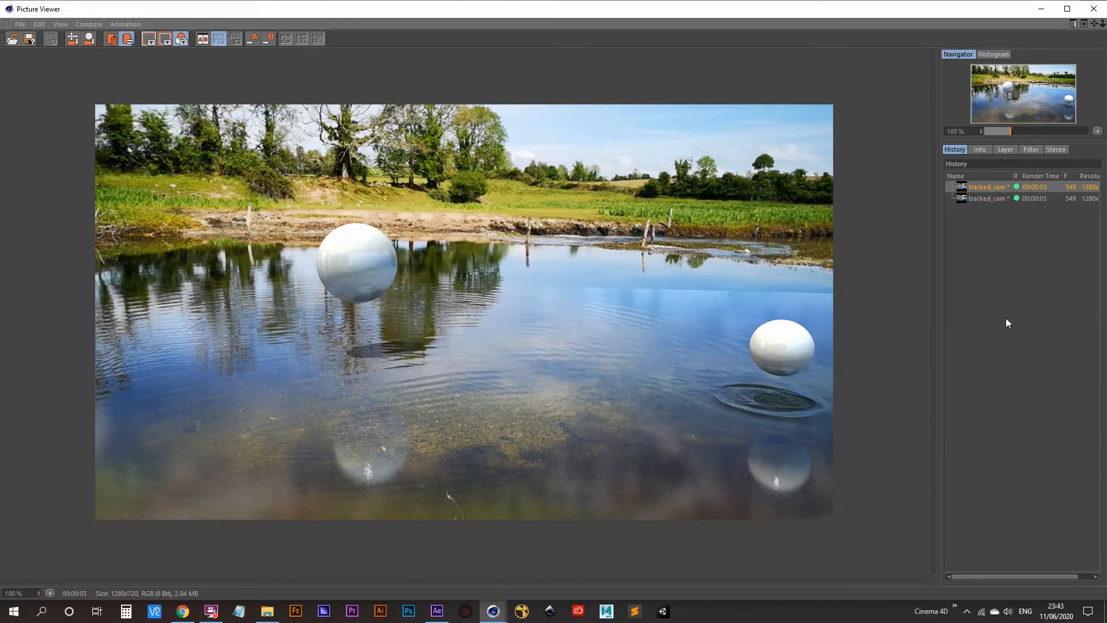
pyautogui.click(993, 199)
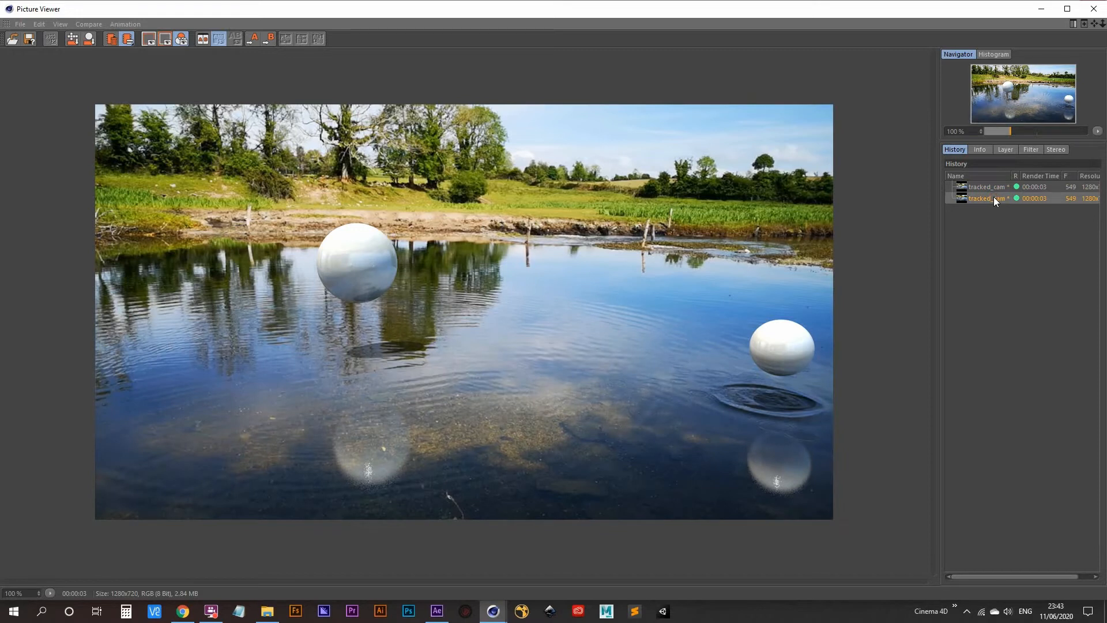
pyautogui.press('Up')
pyautogui.press('Down')
pyautogui.press('Up')
pyautogui.press('Down')
pyautogui.click(1094, 9)
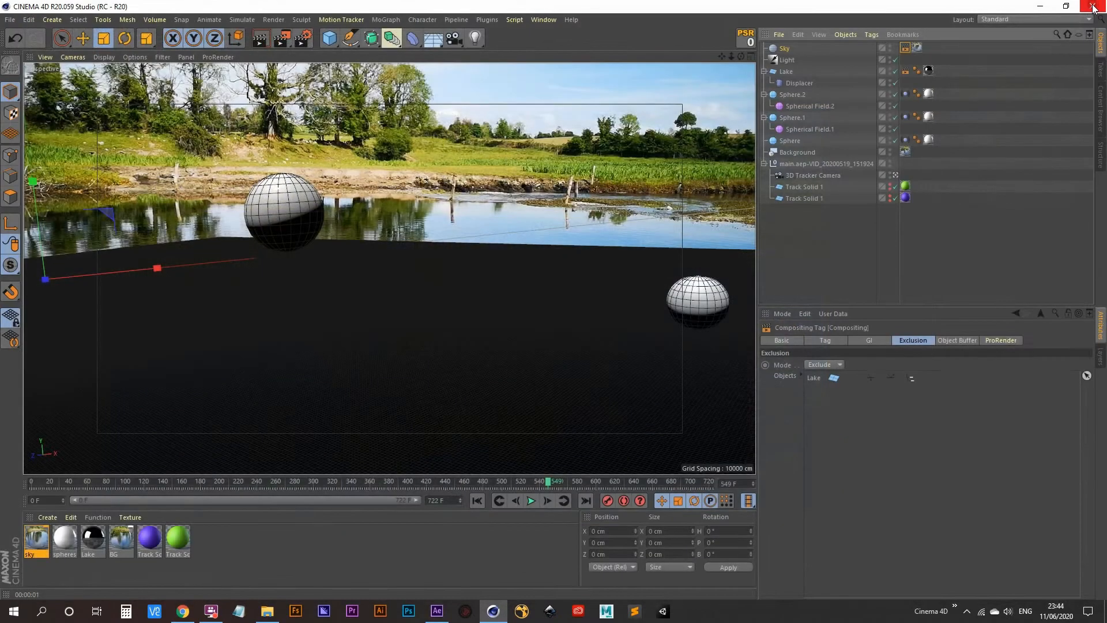
# - Add a Plane object and rename it Clouds
pyautogui.click(805, 253)
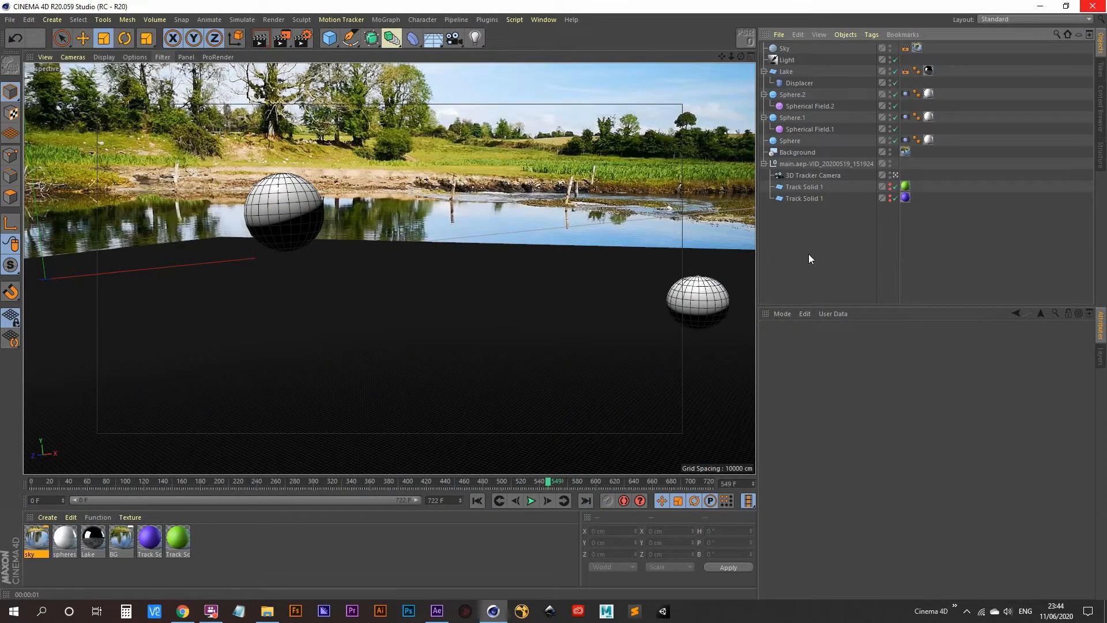
pyautogui.moveTo(329, 38); pyautogui.dragTo(426, 74)
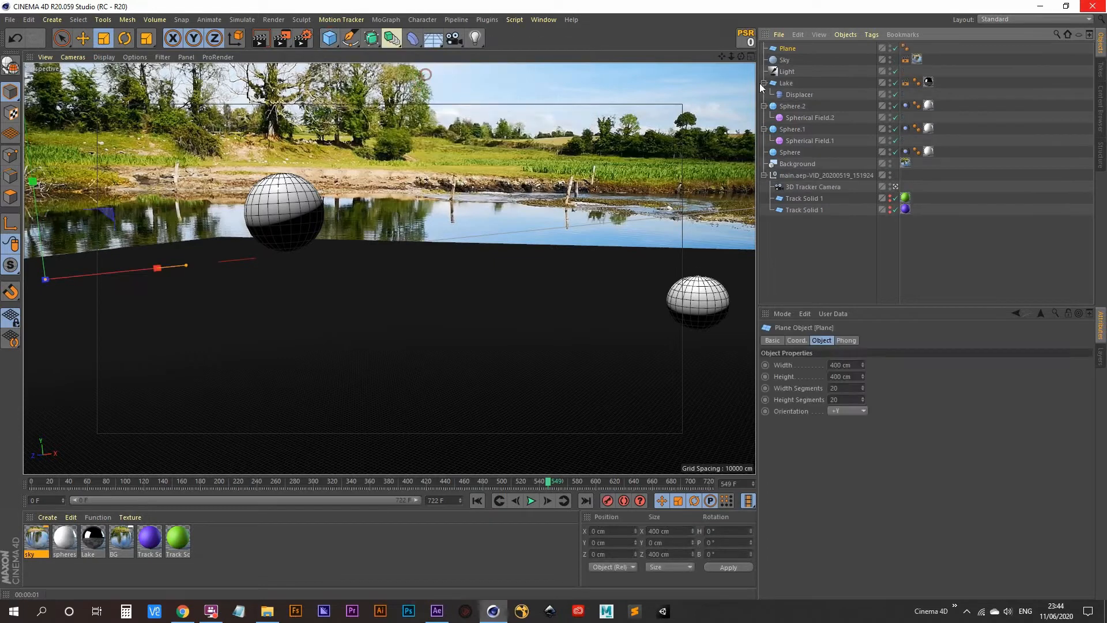
pyautogui.doubleClick(798, 49)
pyautogui.write('Clouds')
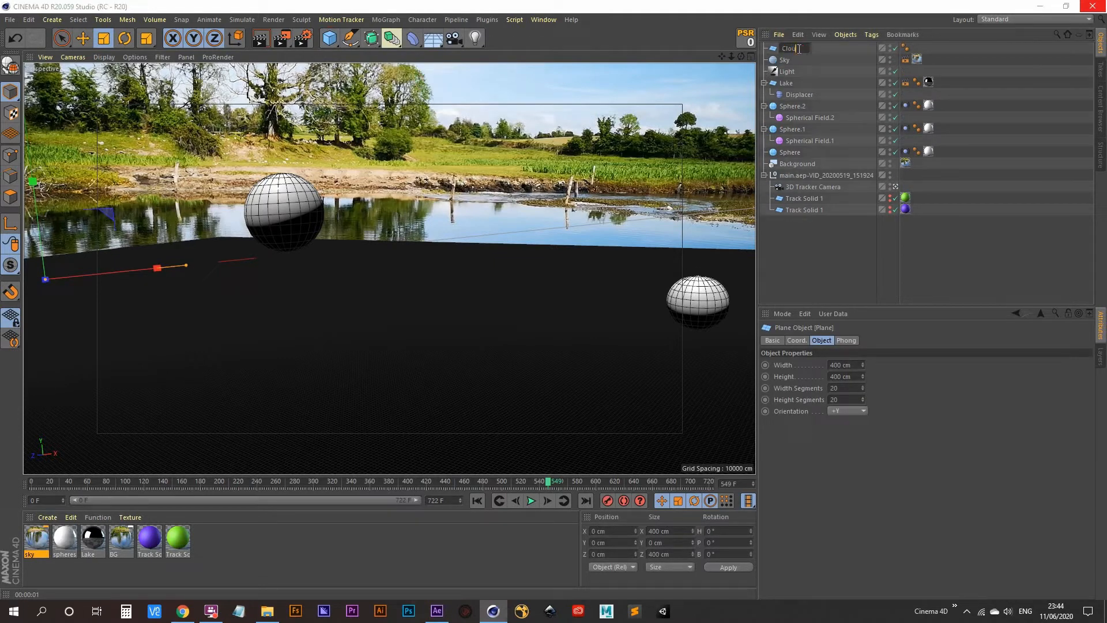
pyautogui.press('Return')
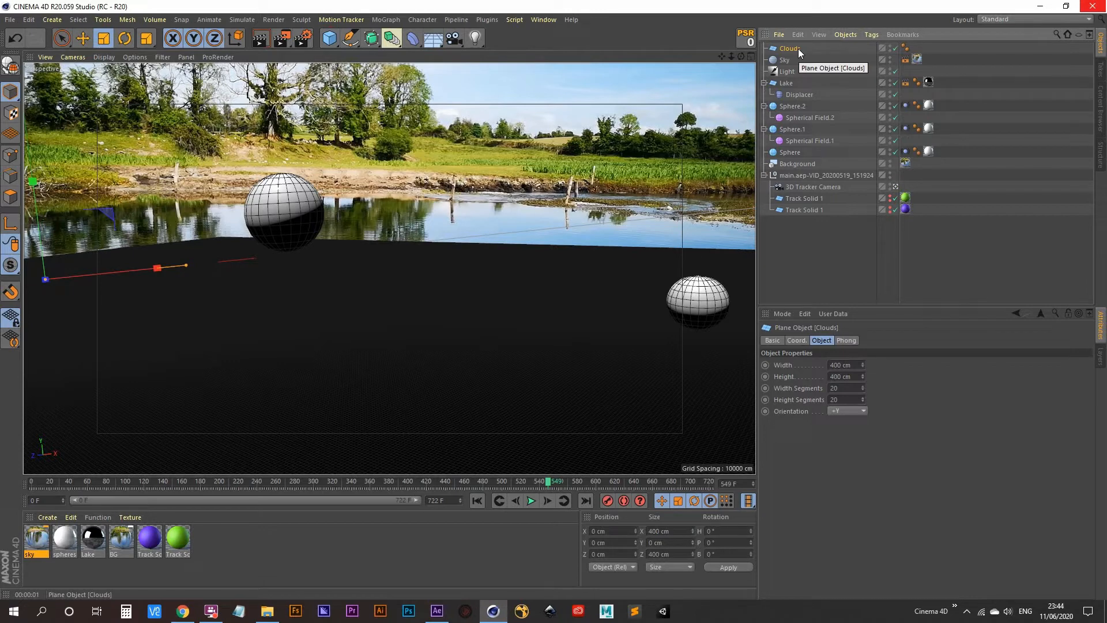
# - Create a new material and name it clouds
pyautogui.doubleClick(207, 545)
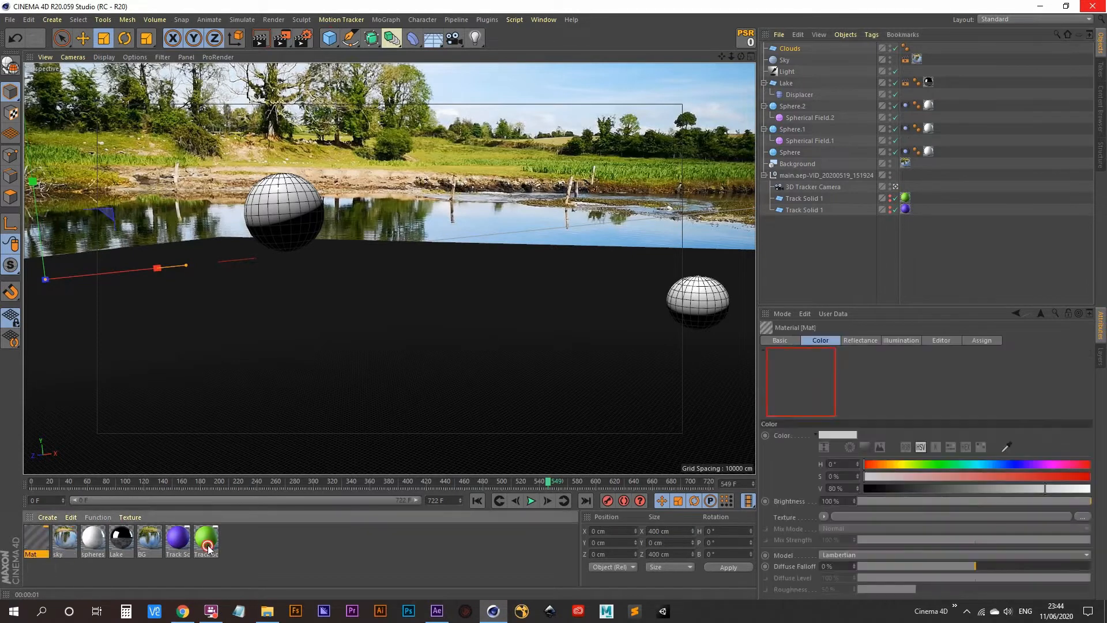
pyautogui.doubleClick(35, 551)
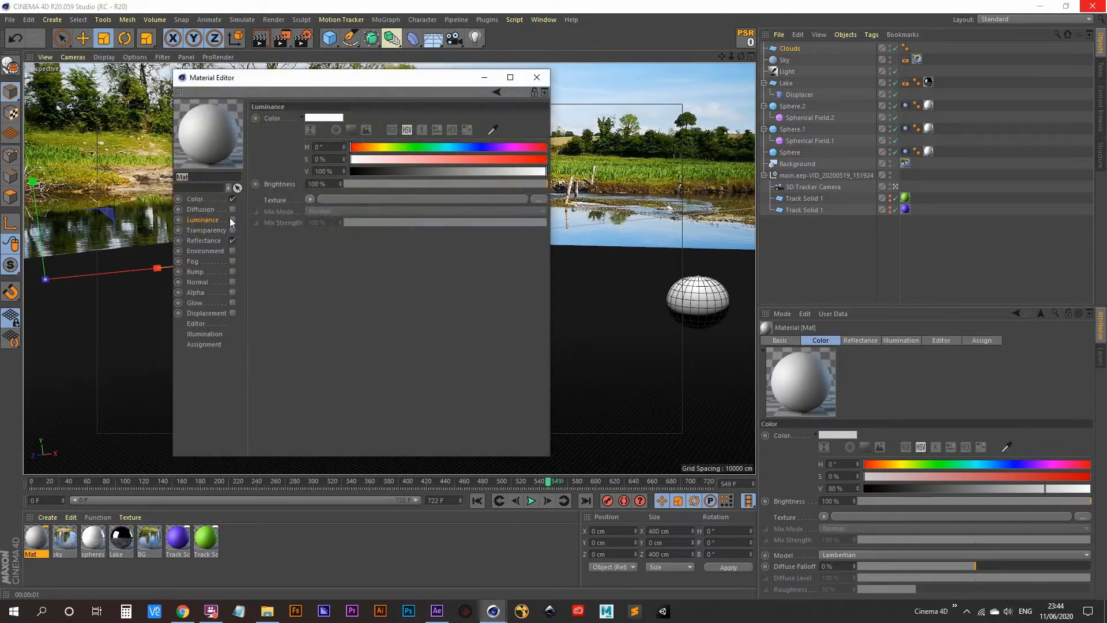
pyautogui.press('BackSpace')
pyautogui.write('clouds')
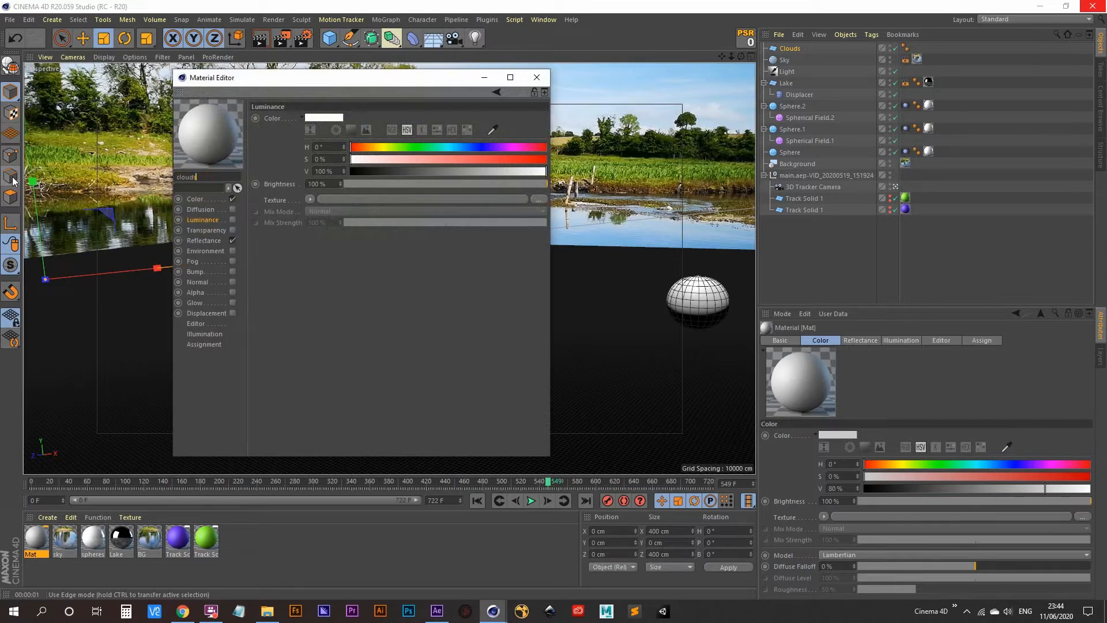
pyautogui.press('Return')
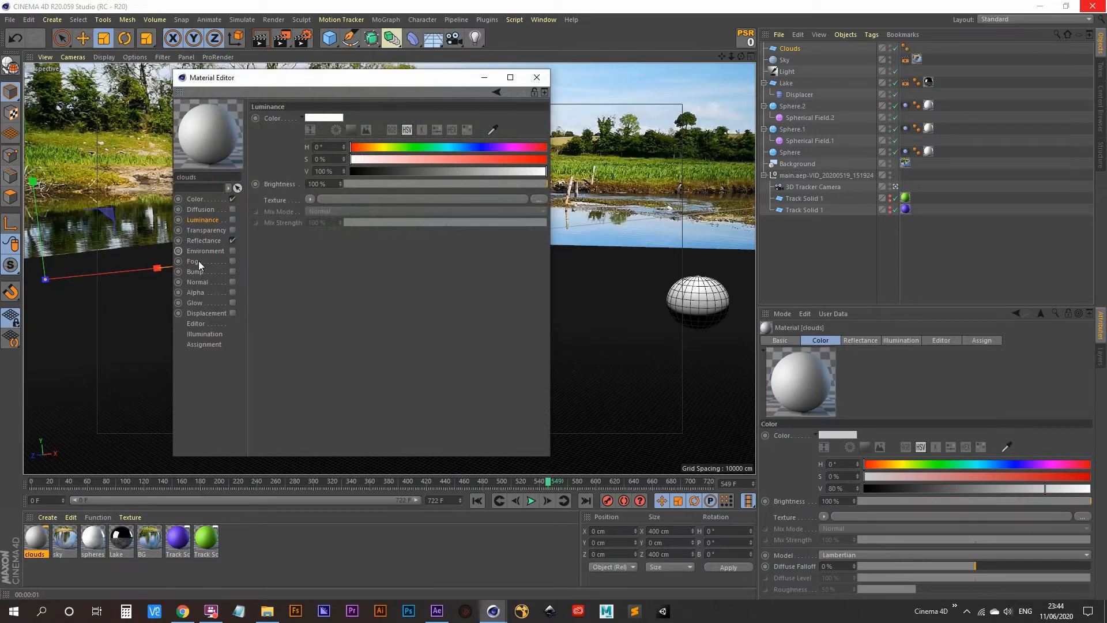
# - Disable the Reflectance and Color channels of the clouds material and enable its Luminance channel
pyautogui.click(233, 240)
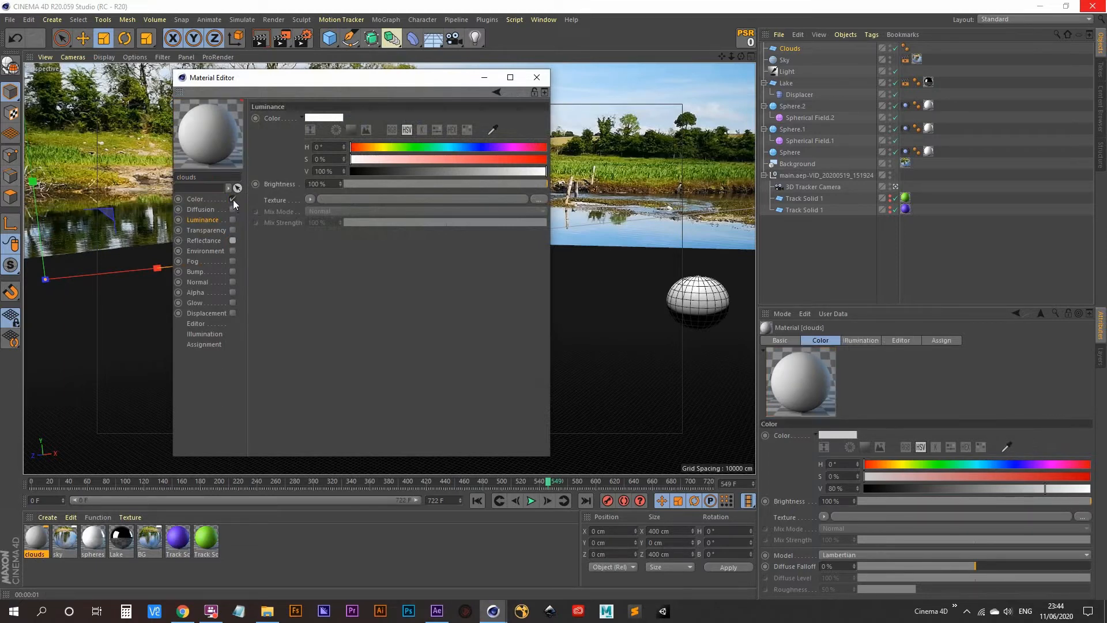
pyautogui.click(232, 199)
pyautogui.click(232, 220)
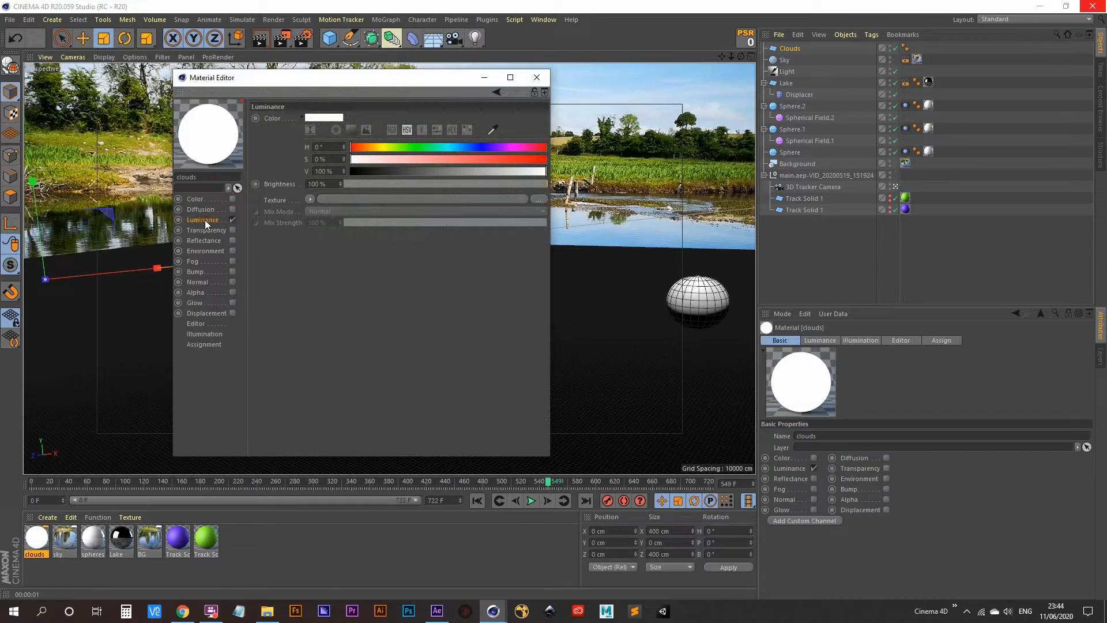
# - Load the clouds.jpg image as the Luminance texture of the clouds material and close the Material Editor
pyautogui.click(309, 199)
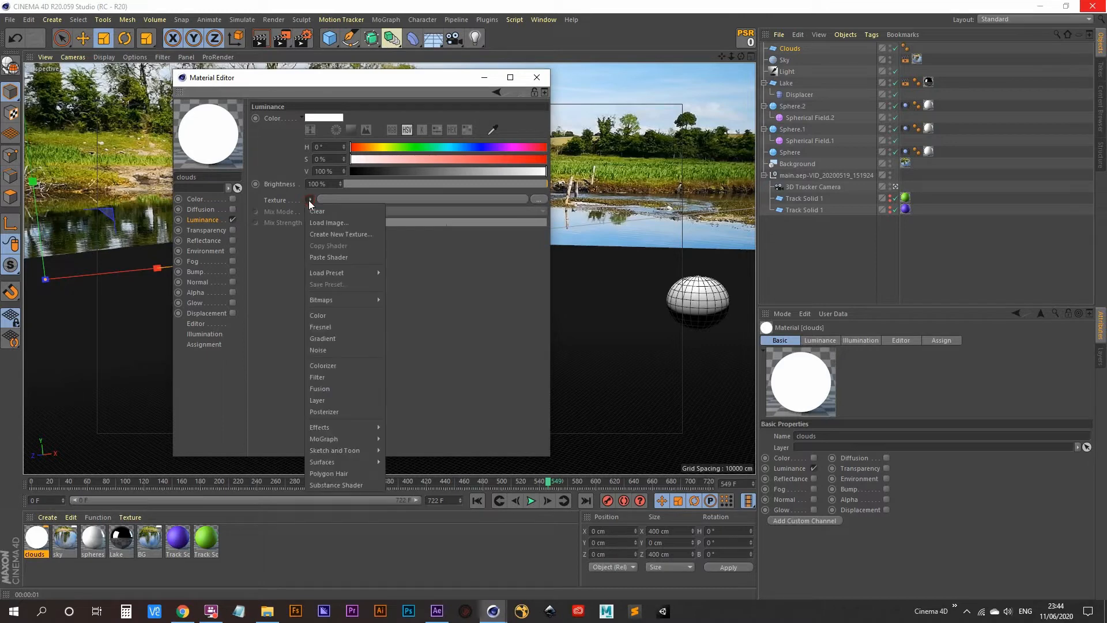
pyautogui.click(331, 217)
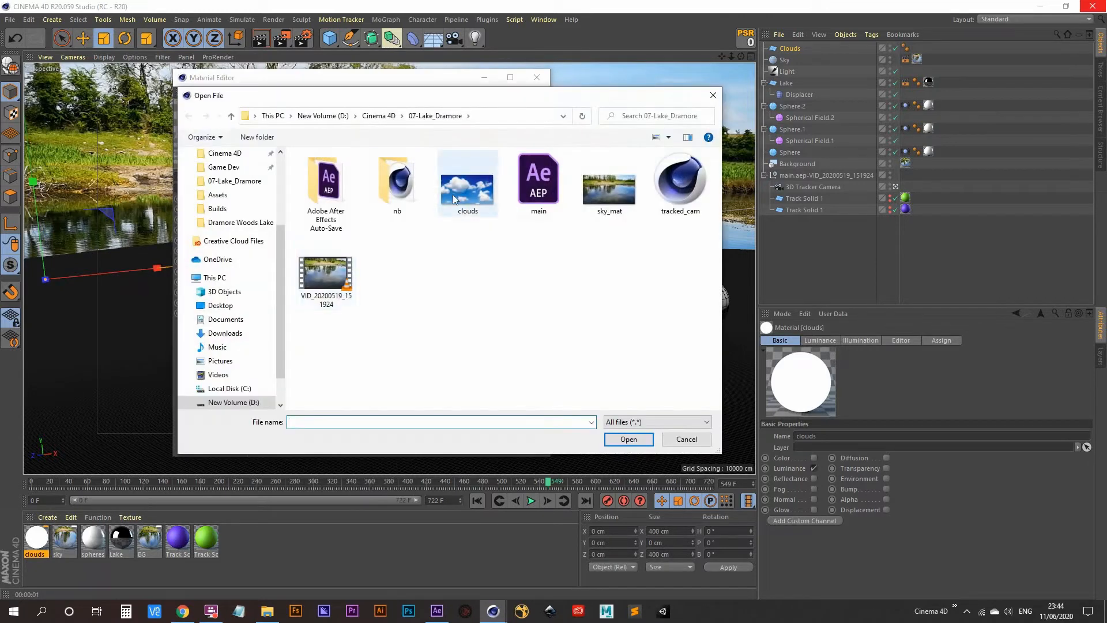
pyautogui.doubleClick(467, 193)
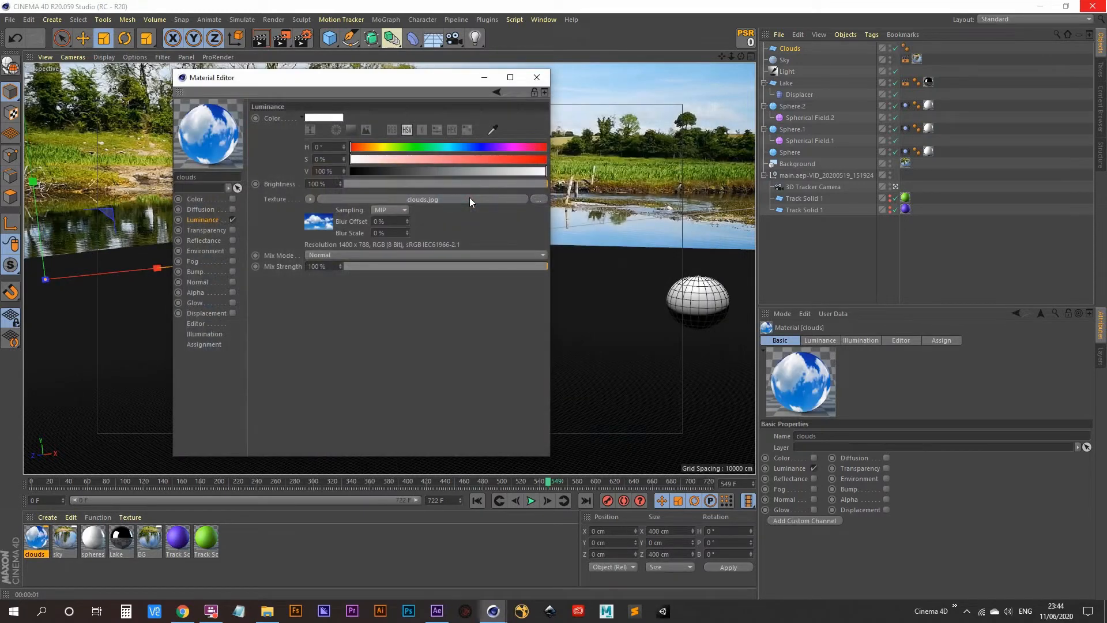
pyautogui.click(536, 79)
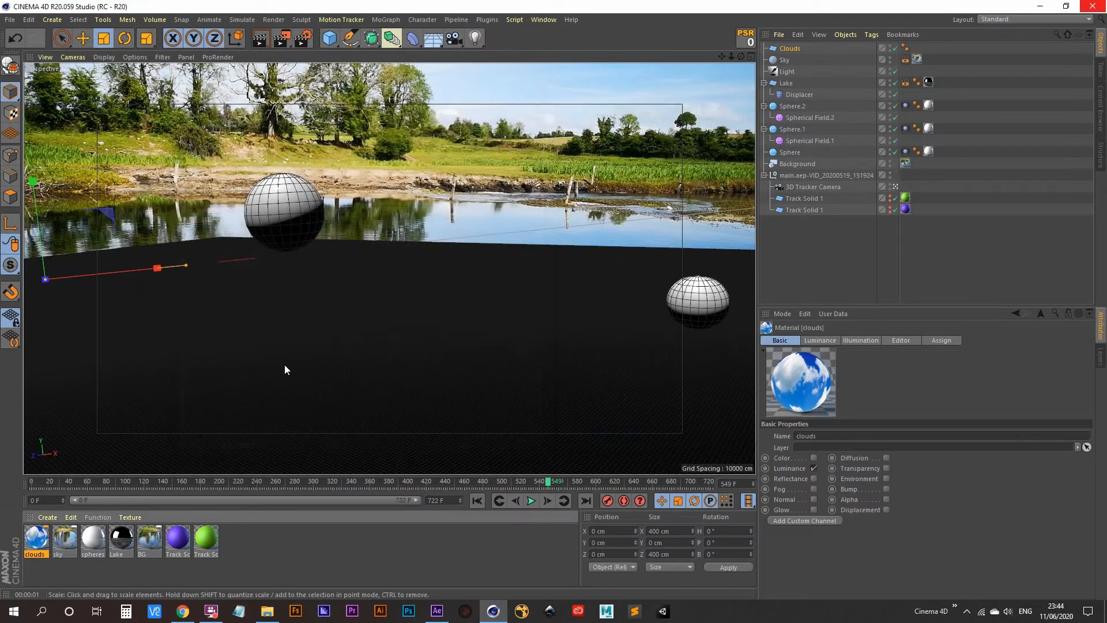
# - Go to frame 413 and raise the Clouds plane to a Y position of about 165 cm
pyautogui.click(800, 49)
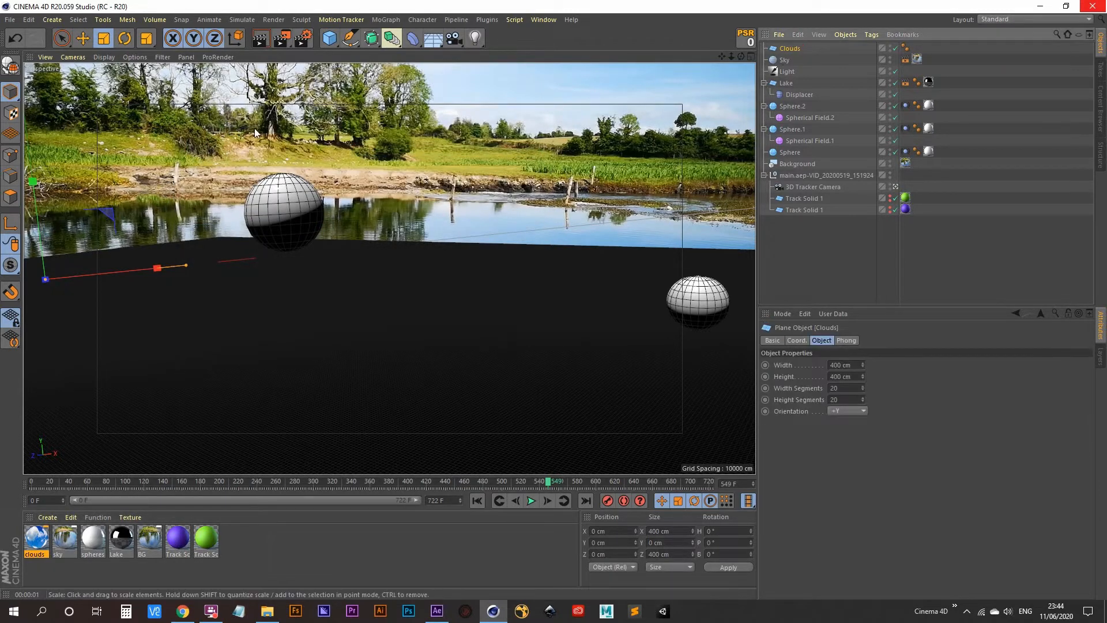
pyautogui.click(83, 39)
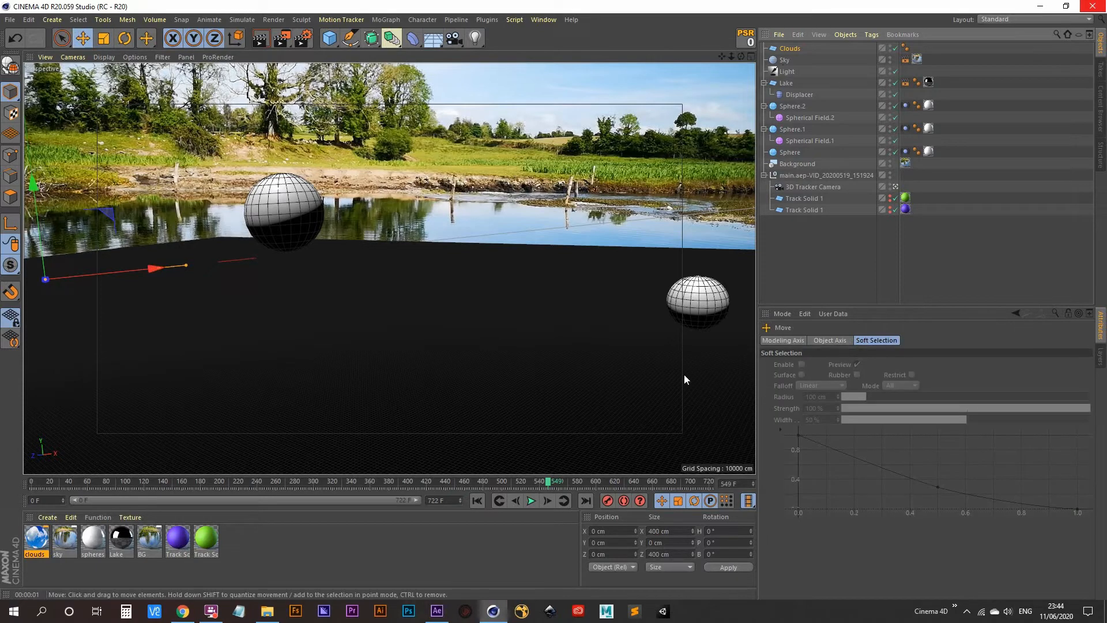
pyautogui.click(546, 483)
pyautogui.moveTo(500, 486); pyautogui.dragTo(420, 489)
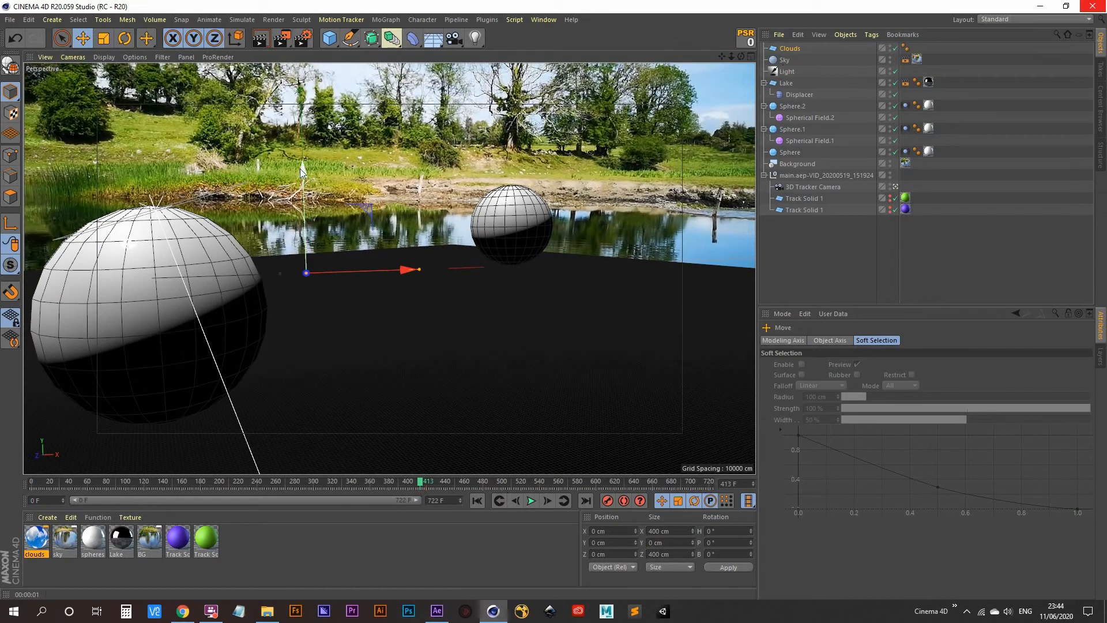
pyautogui.moveTo(300, 169); pyautogui.dragTo(300, 71)
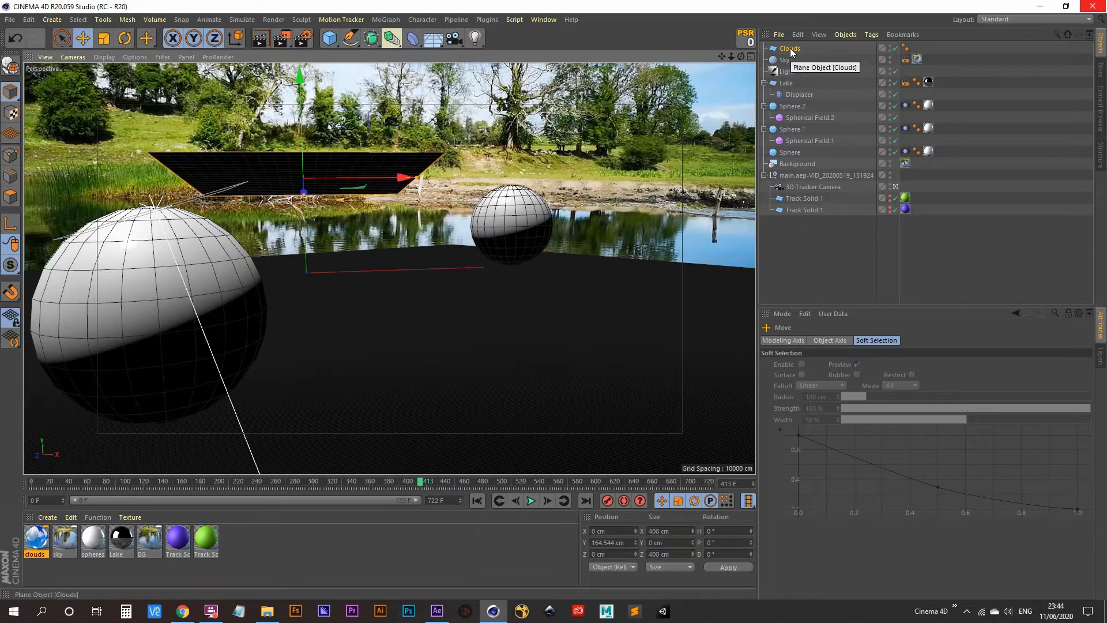
# - Nest the Clouds plane under the Track Solid 1 with the green material and reset its PSR
pyautogui.moveTo(791, 53); pyautogui.dragTo(813, 199)
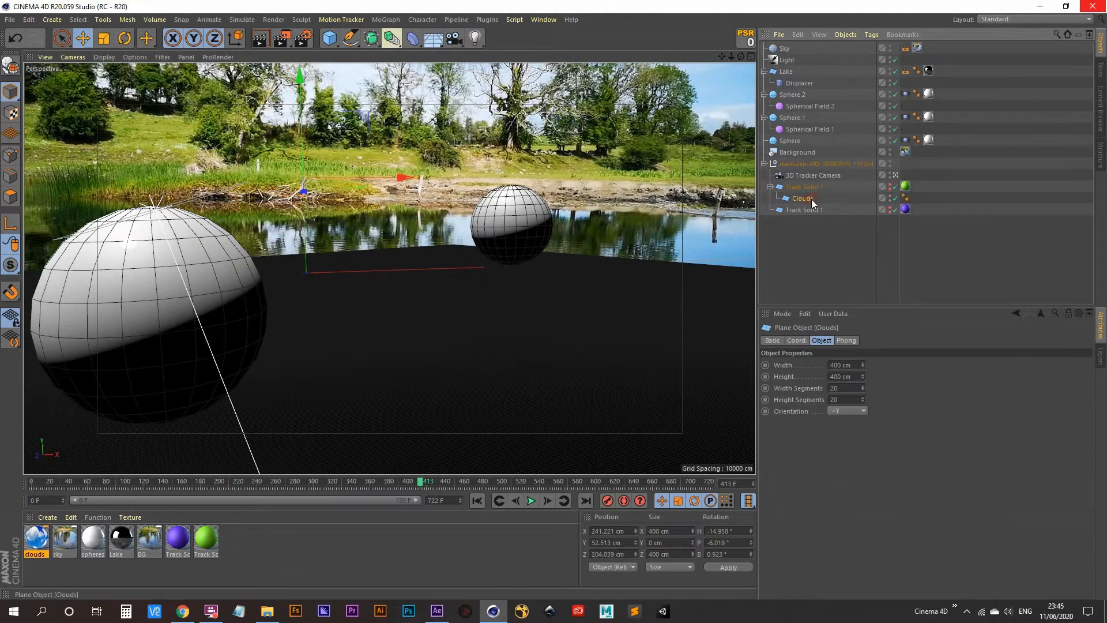
pyautogui.click(746, 39)
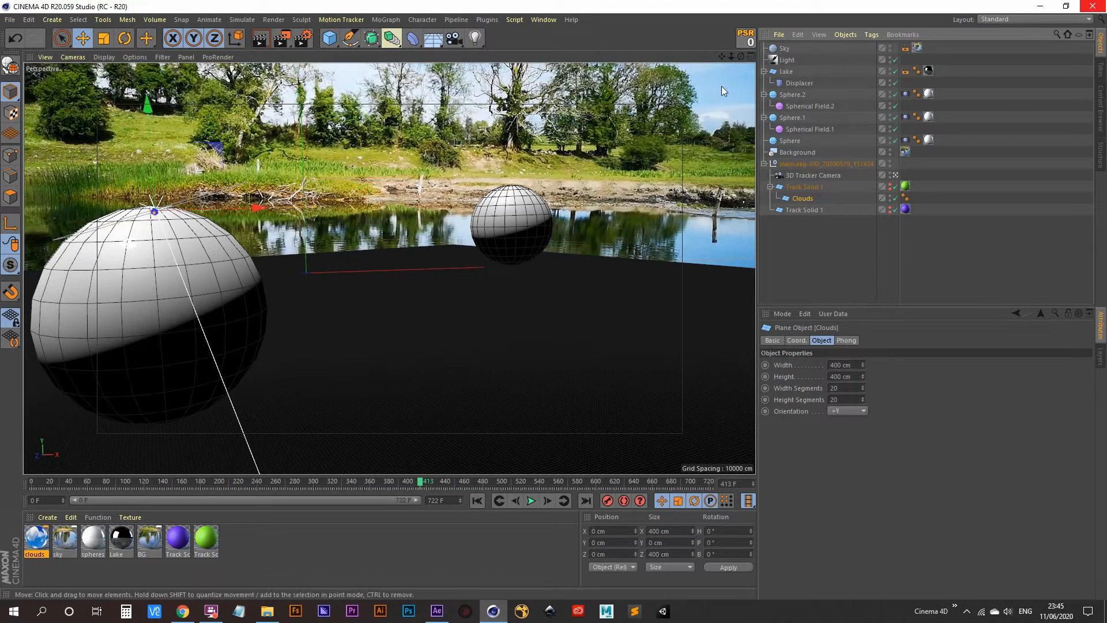
# - Raise the Clouds plane about 54 cm above its parent track solid and return it to the top level of the object hierarchy
pyautogui.moveTo(148, 110); pyautogui.dragTo(145, 72)
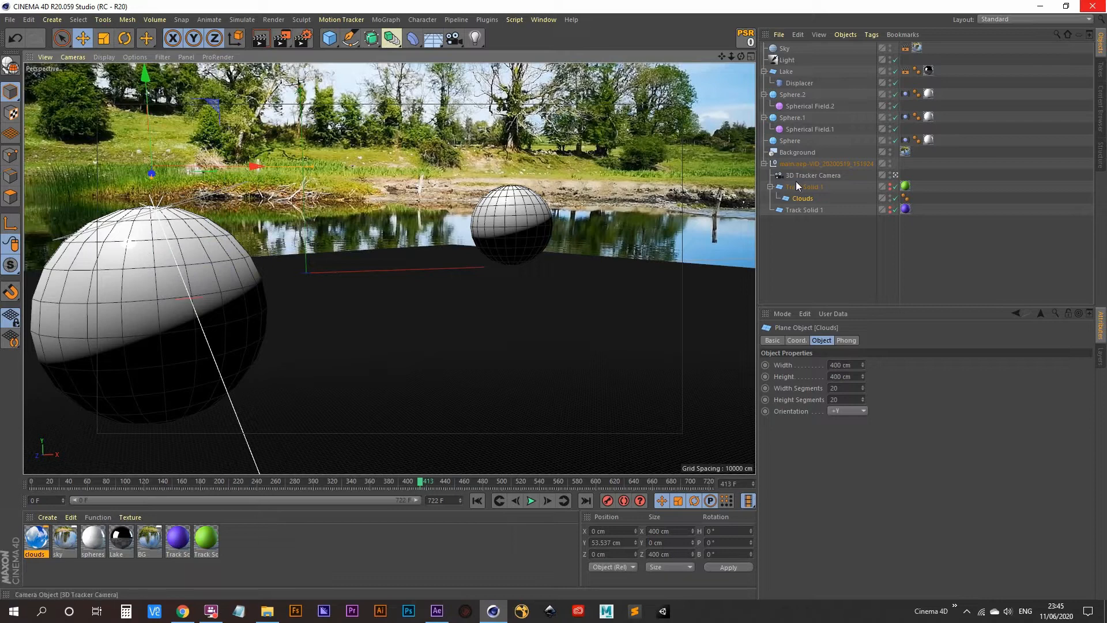
pyautogui.click(803, 198)
pyautogui.moveTo(804, 201); pyautogui.dragTo(789, 47)
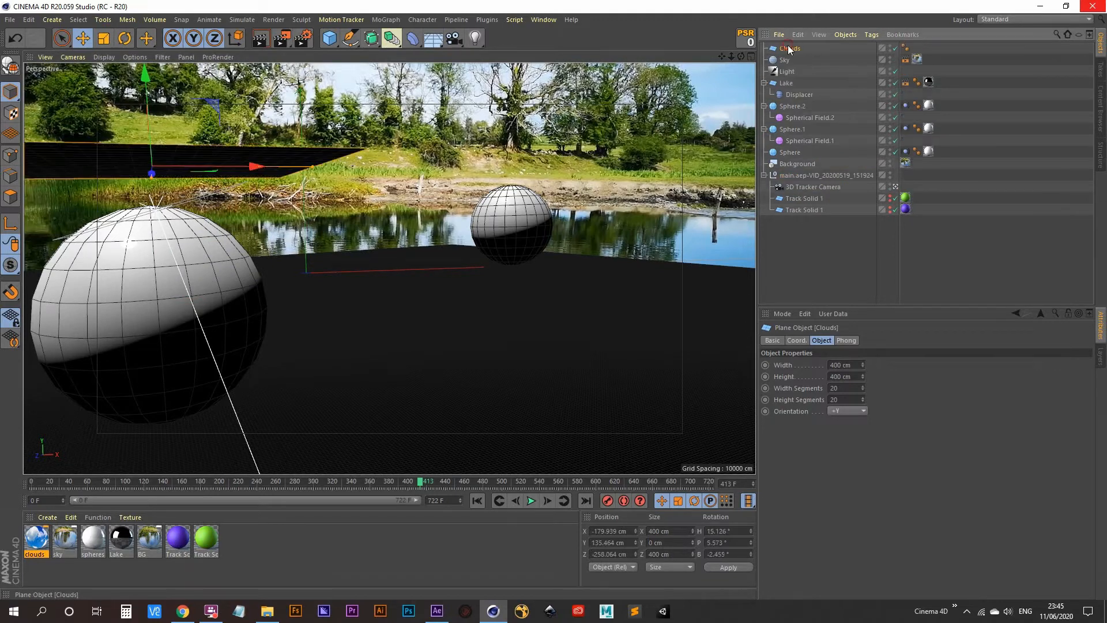
# - Leave the 3D Tracker Camera view and move the Clouds plane to about X -409, Y 1217, Z 424 cm
pyautogui.click(896, 187)
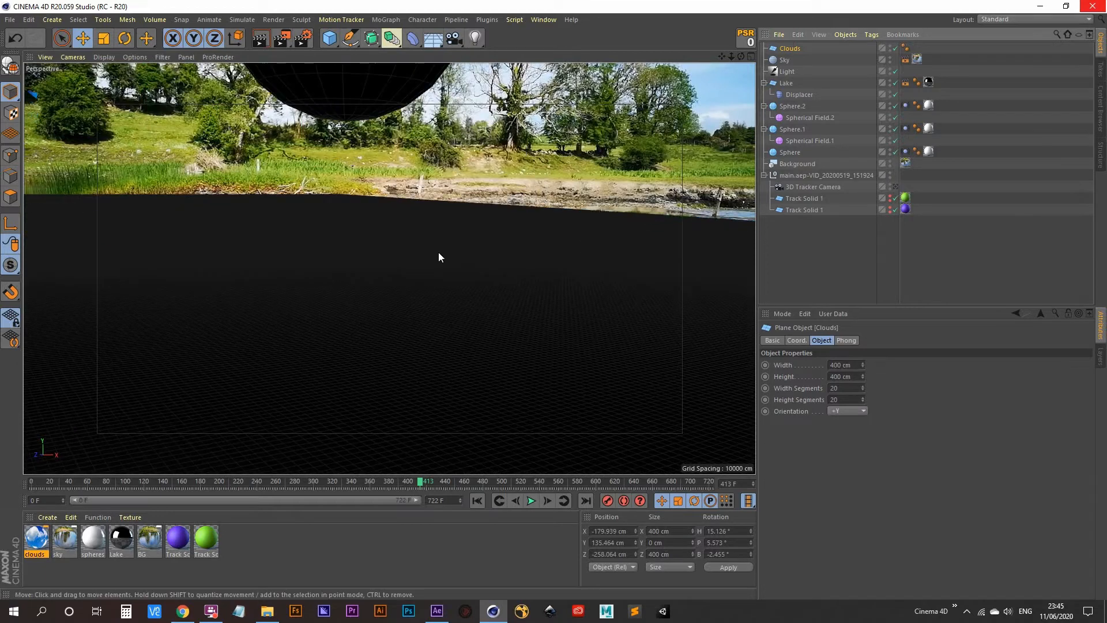
pyautogui.keyDown('alt'); pyautogui.moveTo(286, 264); pyautogui.dragTo(422, 86); pyautogui.keyUp('alt')
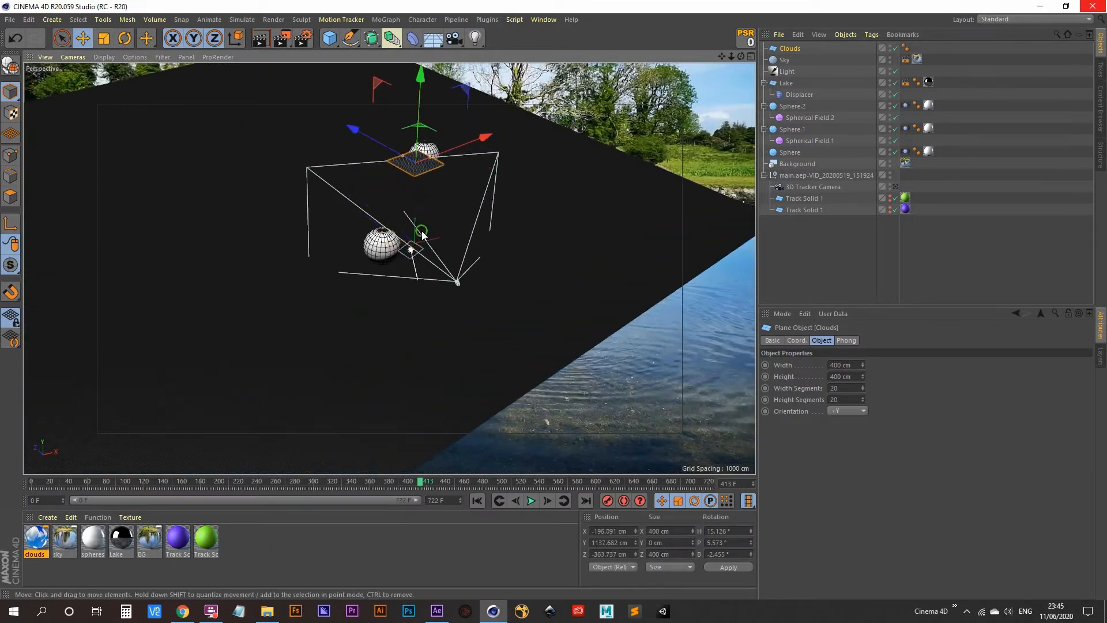
pyautogui.keyDown('alt'); pyautogui.moveTo(424, 236); pyautogui.dragTo(431, 288); pyautogui.keyUp('alt')
pyautogui.scroll(-3, 497, 346)
pyautogui.moveTo(363, 198); pyautogui.dragTo(329, 185)
# - Scale the Clouds plane up uniformly to about 34091 cm per side and return to the 3D Tracker Camera view
pyautogui.click(103, 38)
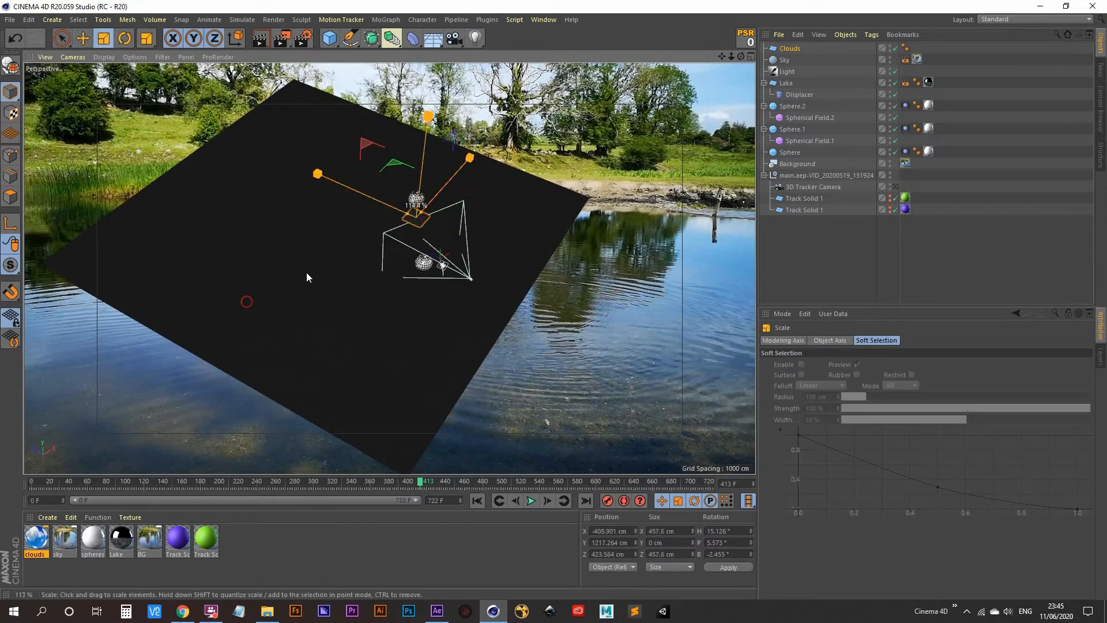
pyautogui.moveTo(306, 272); pyautogui.dragTo(70, 65)
pyautogui.moveTo(369, 271); pyautogui.dragTo(741, 271)
pyautogui.moveTo(230, 316); pyautogui.dragTo(242, 317)
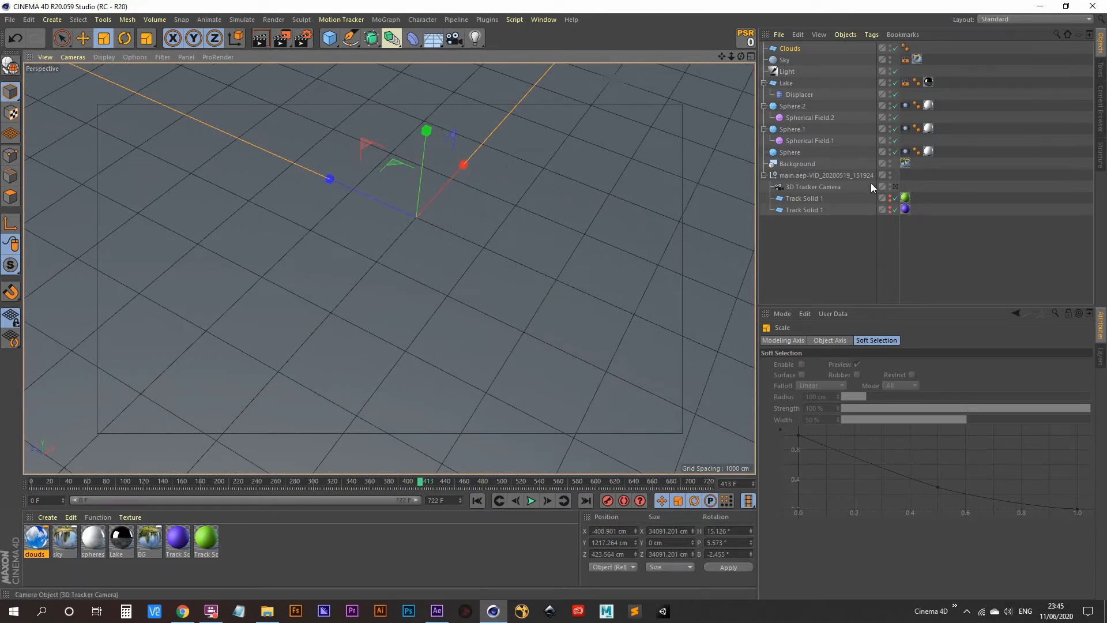
pyautogui.click(895, 186)
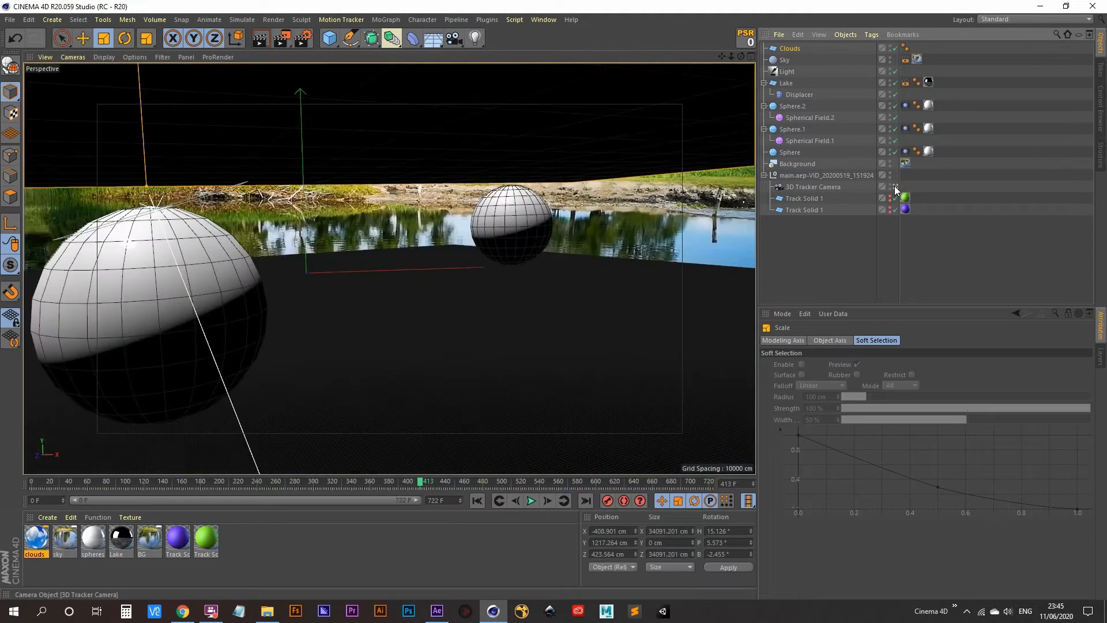
# - Set the Clouds plane's width to 34000.2 cm and its height to 34000 cm
pyautogui.click(791, 47)
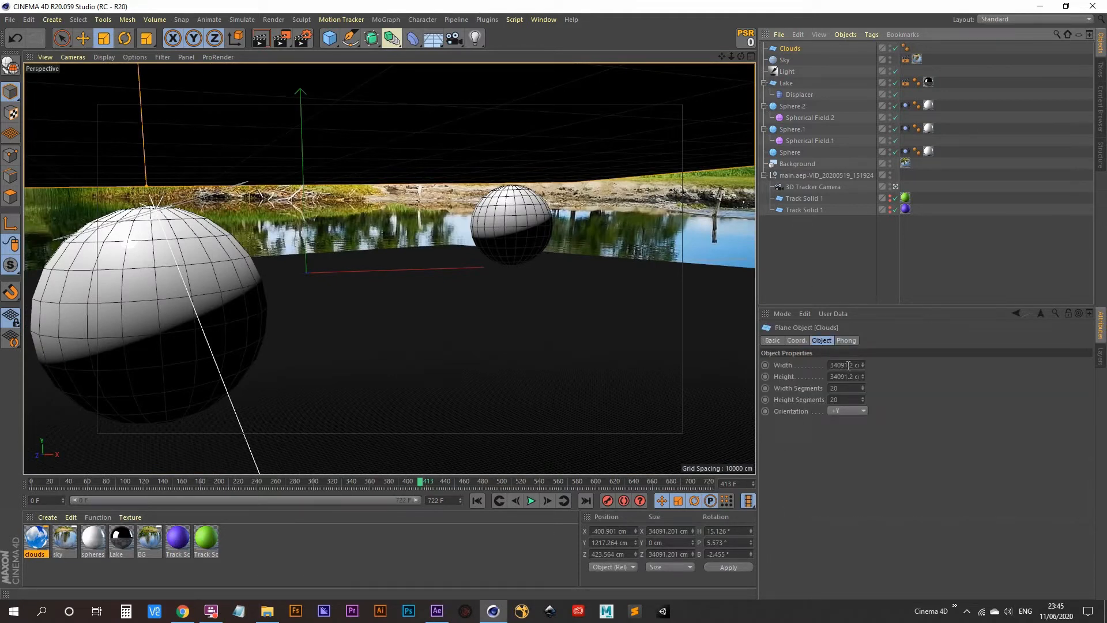
pyautogui.moveTo(850, 365); pyautogui.dragTo(795, 365)
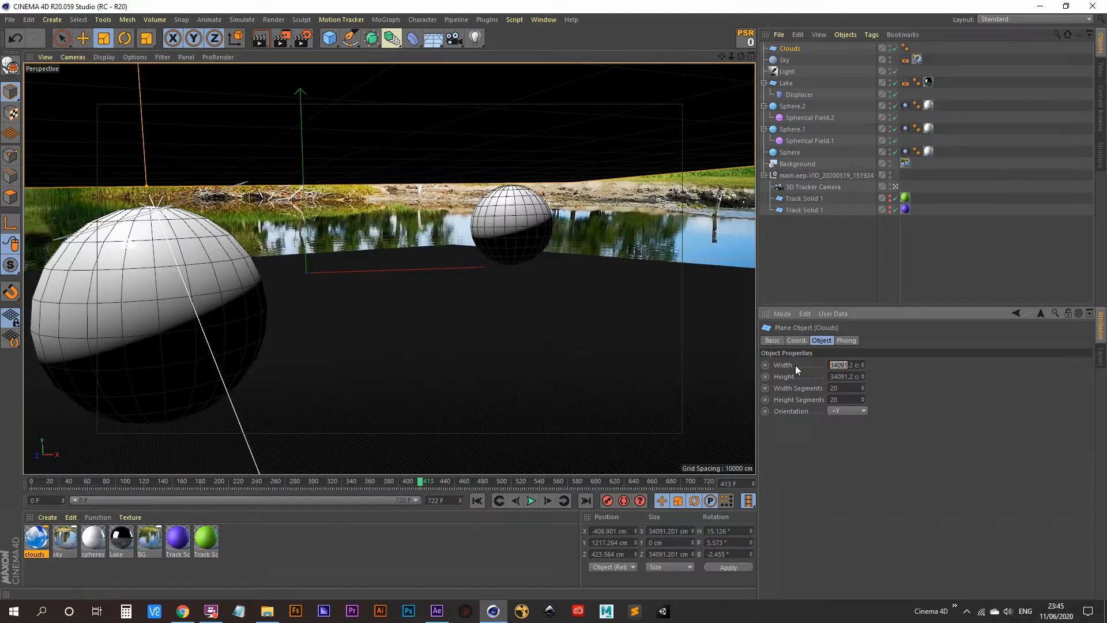
pyautogui.write('34000')
pyautogui.press('Tab')
pyautogui.write('34000')
pyautogui.press('Tab')
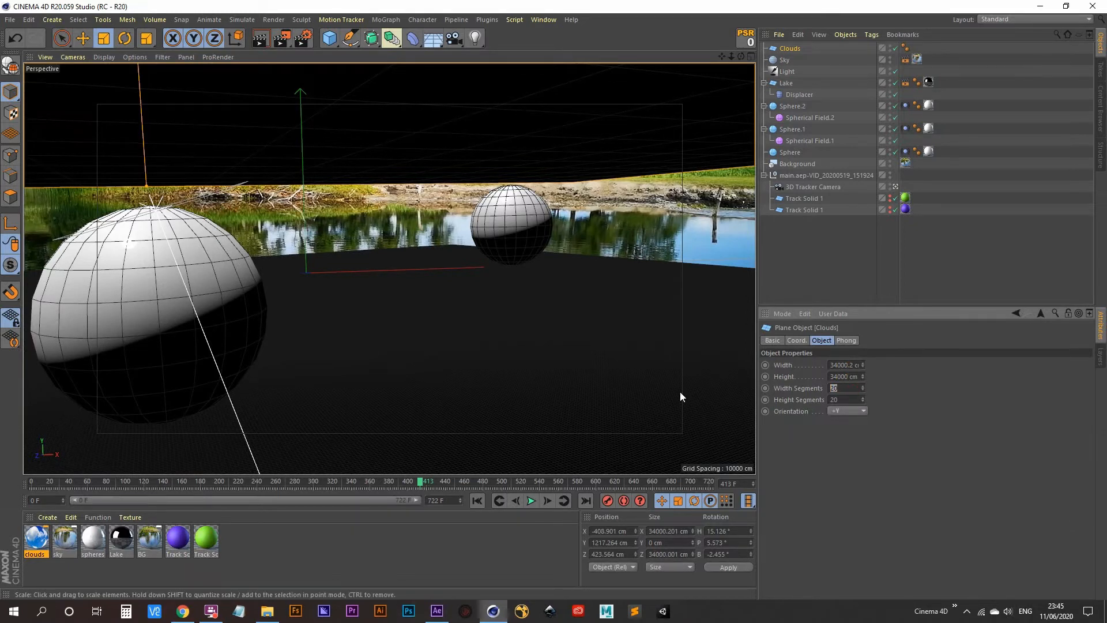
# - Set both the width and height segments of the Clouds plane to 1
pyautogui.write('1')
pyautogui.press('Tab')
pyautogui.write('1')
pyautogui.press('Tab')
pyautogui.click(831, 237)
# - Raise the Clouds plane's Y position to about 3691 cm
pyautogui.click(788, 46)
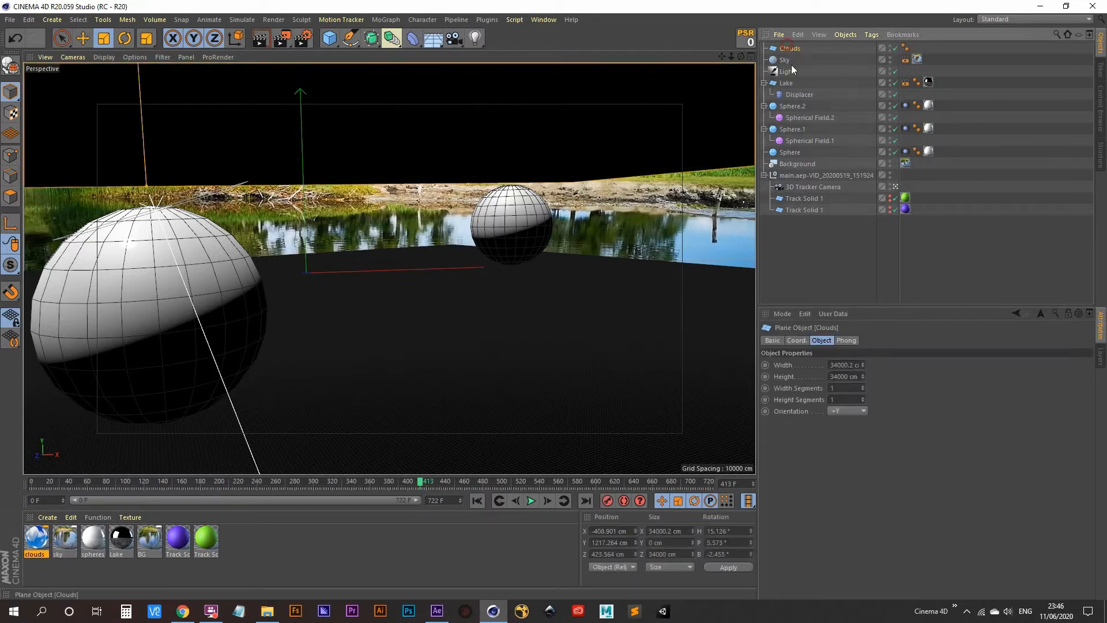
pyautogui.click(796, 340)
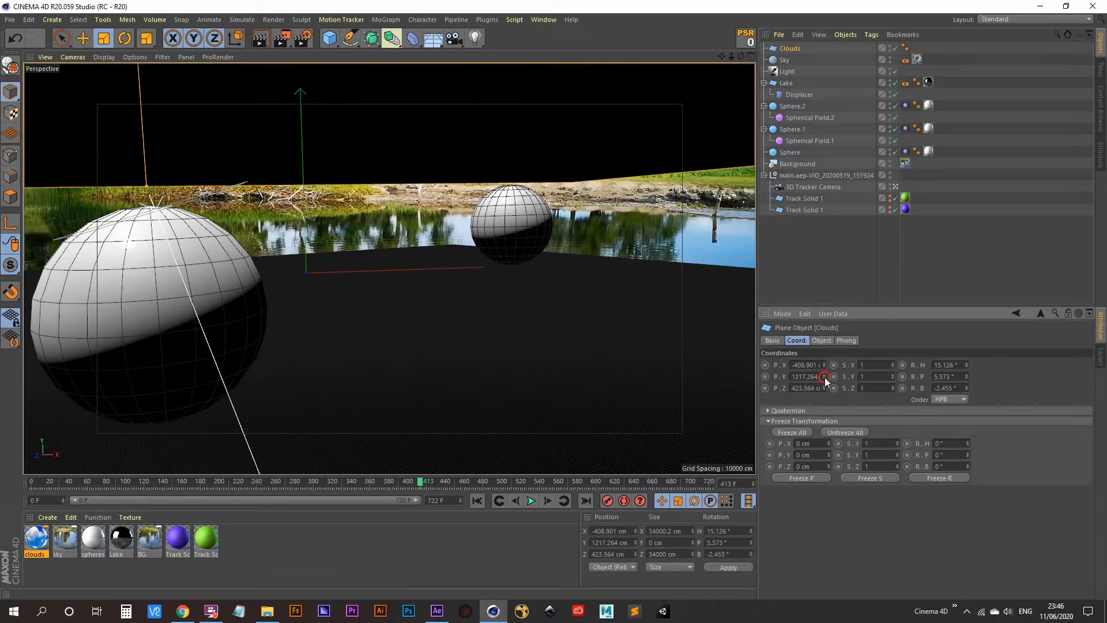
pyautogui.moveTo(825, 377)
pyautogui.mouseDown()
pyautogui.moveTo(825, 346)
pyautogui.moveTo(826, 380)
pyautogui.mouseUp()
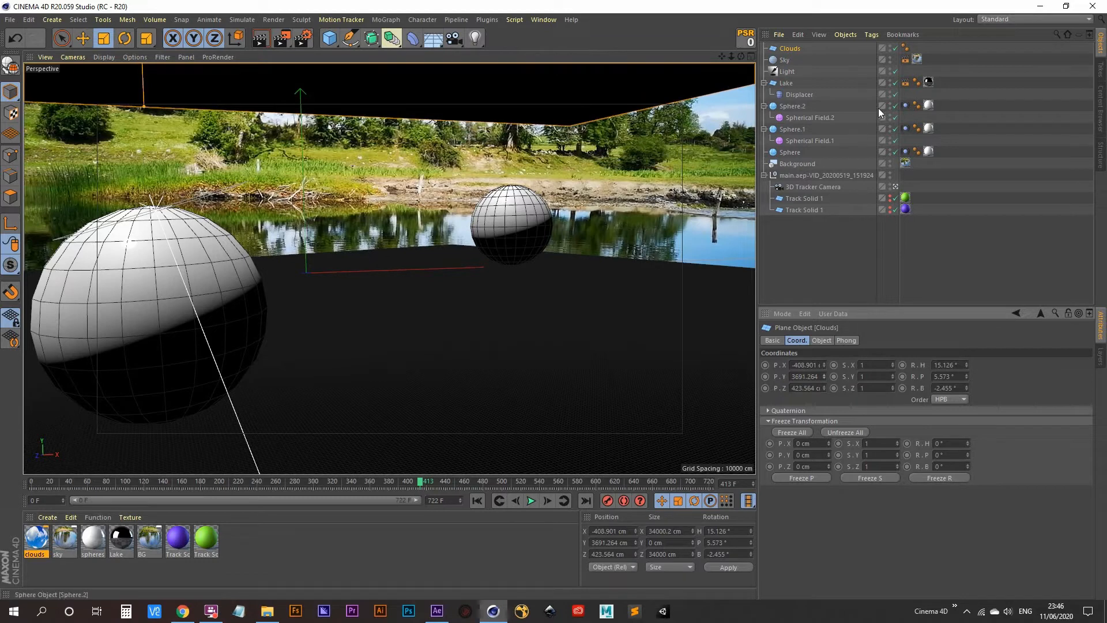
# - Outside the tracker camera view, shift the Clouds plane along its Z axis to about X -868, Y 3863, Z 2121 cm
pyautogui.click(895, 187)
pyautogui.click(895, 187)
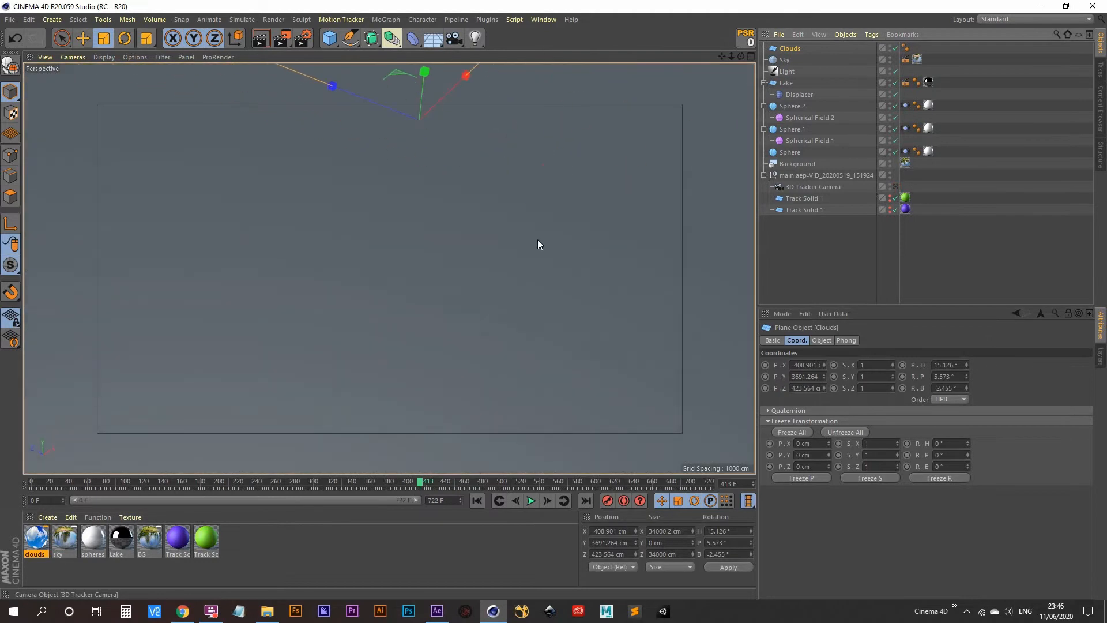
pyautogui.moveTo(471, 186)
pyautogui.keyDown('alt'); pyautogui.mouseDown(button='right')
pyautogui.moveTo(182, 377)
pyautogui.moveTo(438, 234)
pyautogui.mouseUp(button='right'); pyautogui.keyUp('alt')
pyautogui.moveTo(506, 194)
pyautogui.keyDown('alt'); pyautogui.mouseDown(button='right')
pyautogui.moveTo(431, 251)
pyautogui.moveTo(441, 248)
pyautogui.mouseUp(button='right'); pyautogui.keyUp('alt')
pyautogui.keyDown('alt'); pyautogui.moveTo(449, 238); pyautogui.dragTo(453, 286, button='middle'); pyautogui.keyUp('alt')
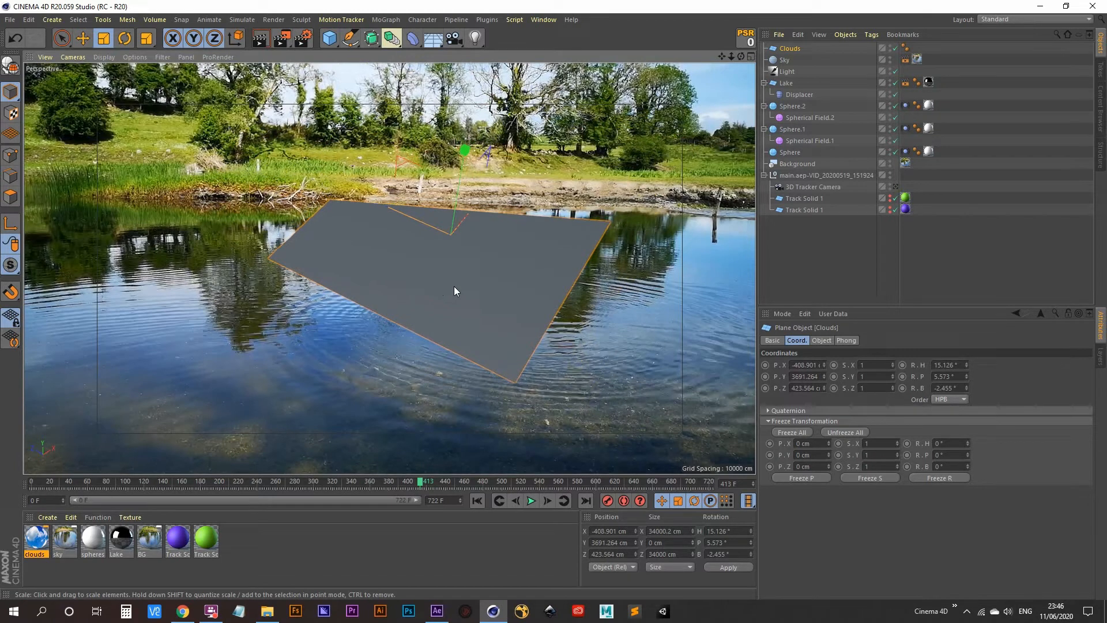
pyautogui.keyDown('alt'); pyautogui.moveTo(488, 310); pyautogui.dragTo(504, 234); pyautogui.keyUp('alt')
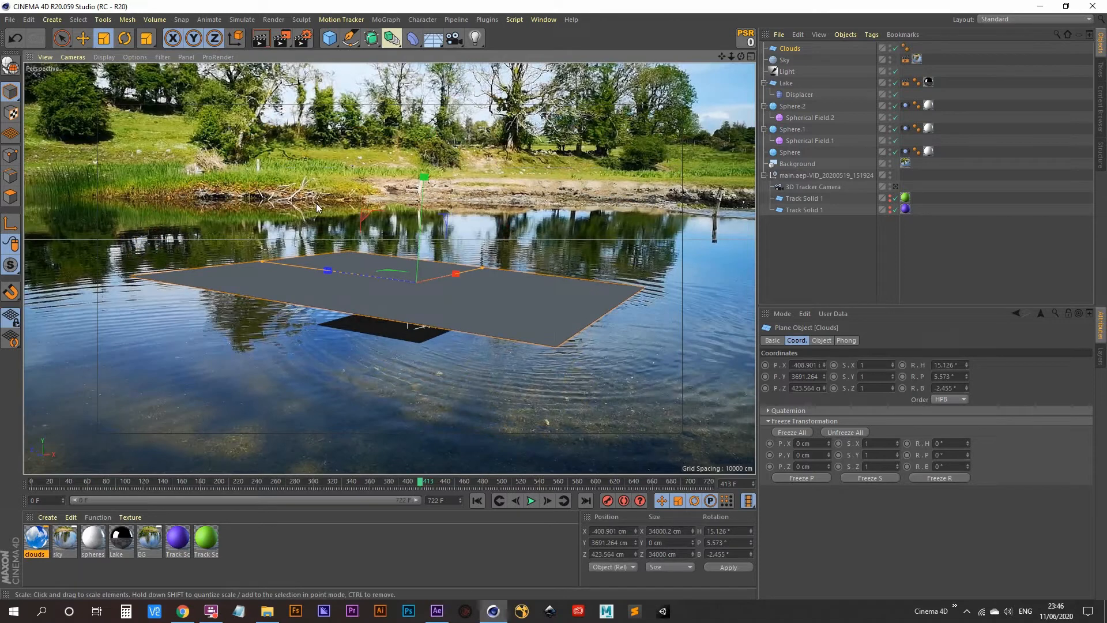
pyautogui.click(89, 35)
pyautogui.moveTo(334, 272); pyautogui.dragTo(184, 274)
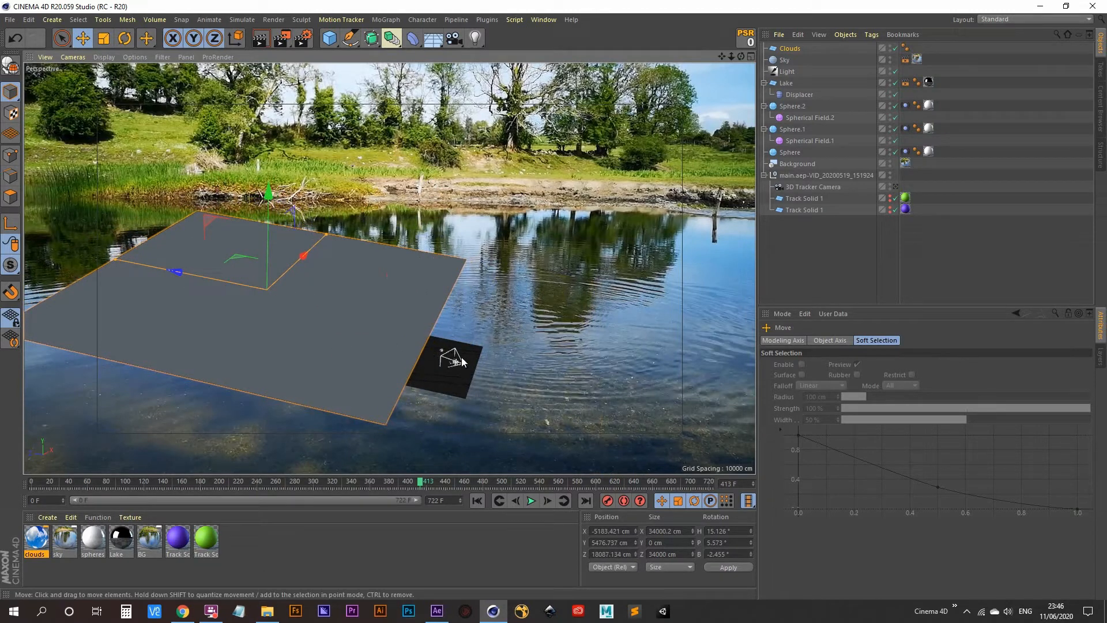
pyautogui.moveTo(183, 271); pyautogui.dragTo(446, 358)
# - Apply the clouds material to the Clouds plane and look through the 3D Tracker Camera again
pyautogui.keyDown('alt'); pyautogui.moveTo(447, 358); pyautogui.dragTo(445, 324, button='middle'); pyautogui.keyUp('alt')
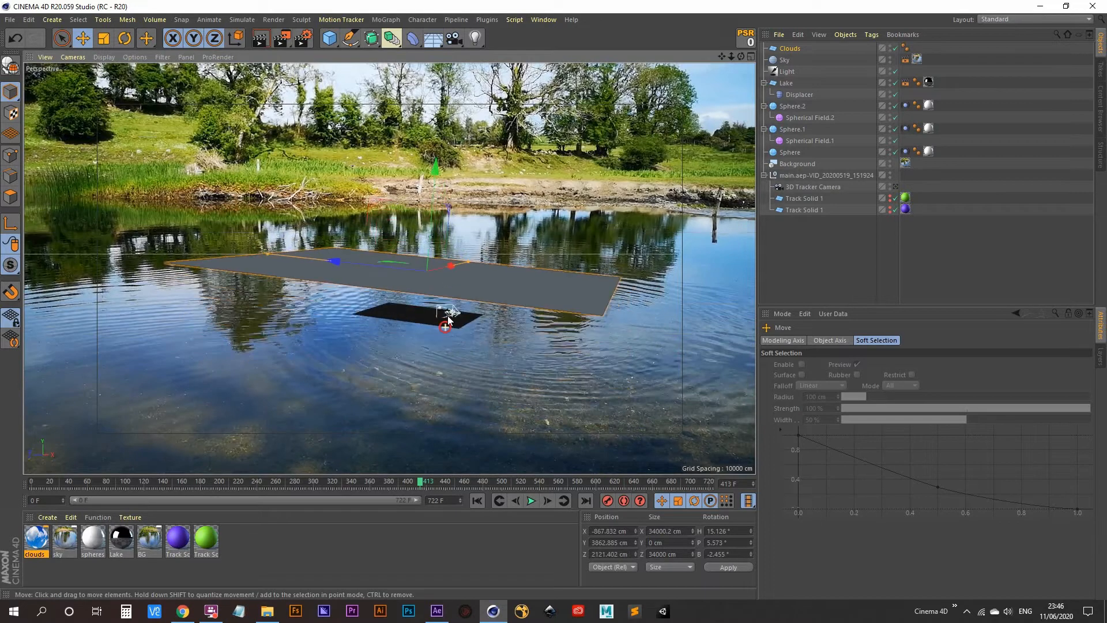
pyautogui.moveTo(446, 324)
pyautogui.keyDown('alt'); pyautogui.mouseDown()
pyautogui.moveTo(447, 310)
pyautogui.moveTo(420, 354)
pyautogui.moveTo(447, 328)
pyautogui.mouseUp(); pyautogui.keyUp('alt')
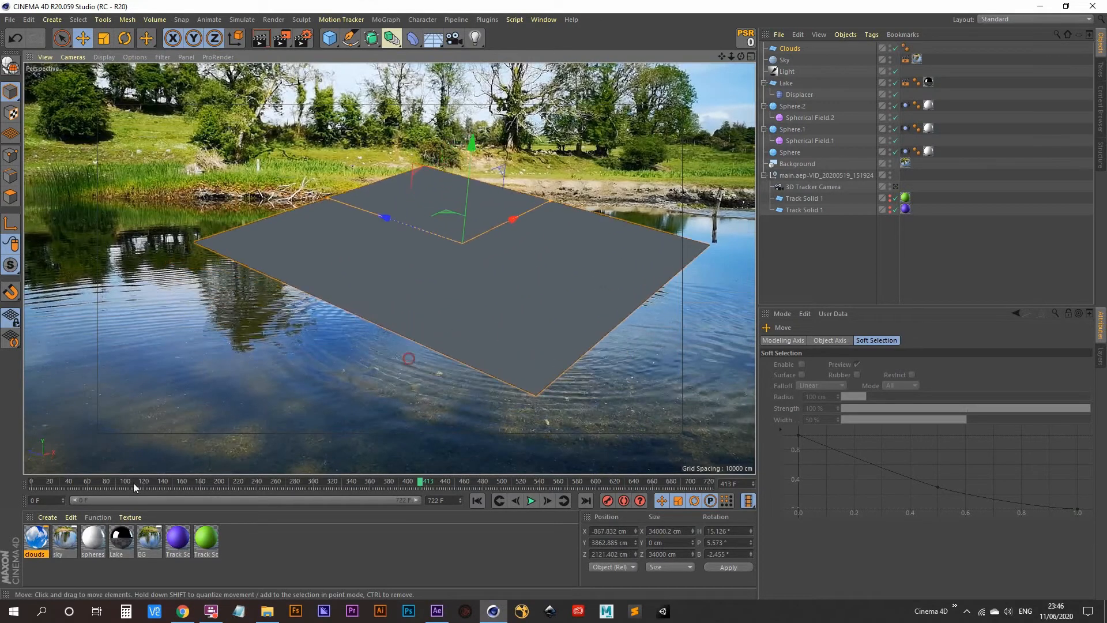
pyautogui.moveTo(40, 542); pyautogui.dragTo(791, 52)
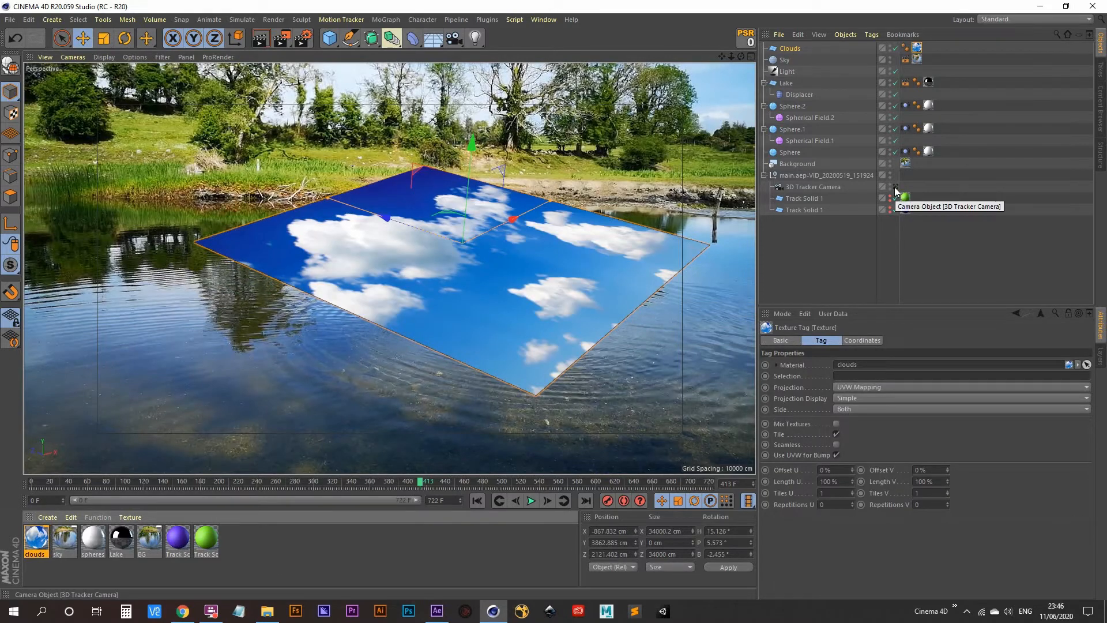
pyautogui.click(895, 187)
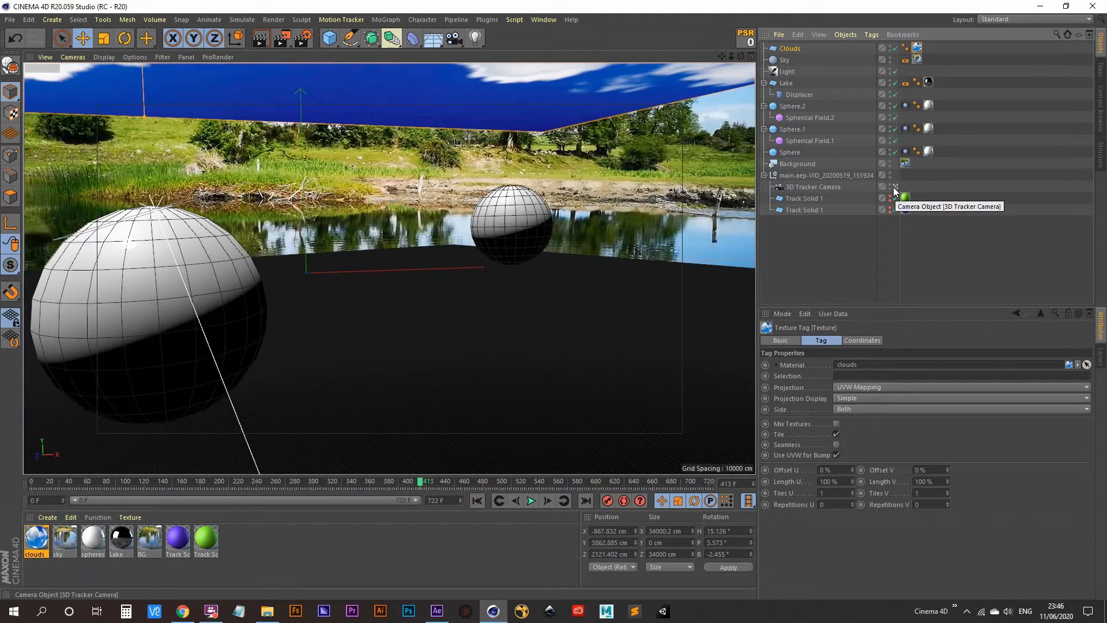
# - Add a Compositing tag to the Clouds plane and turn off its Seen by Camera and Cast Shadows options
pyautogui.click(794, 49)
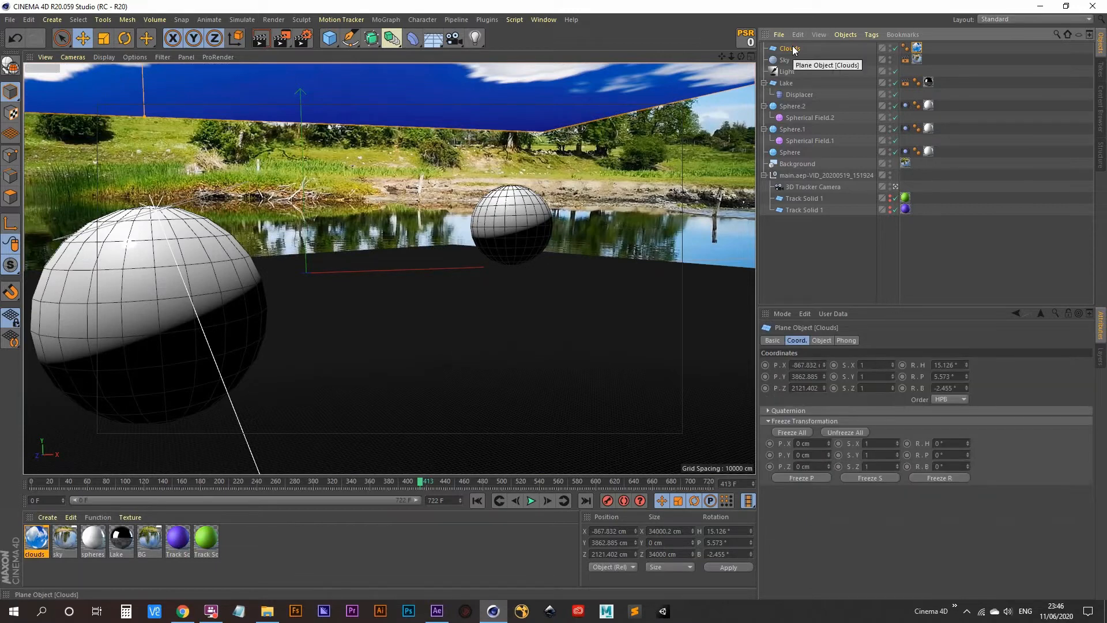
pyautogui.rightClick(793, 48)
pyautogui.moveTo(841, 54)
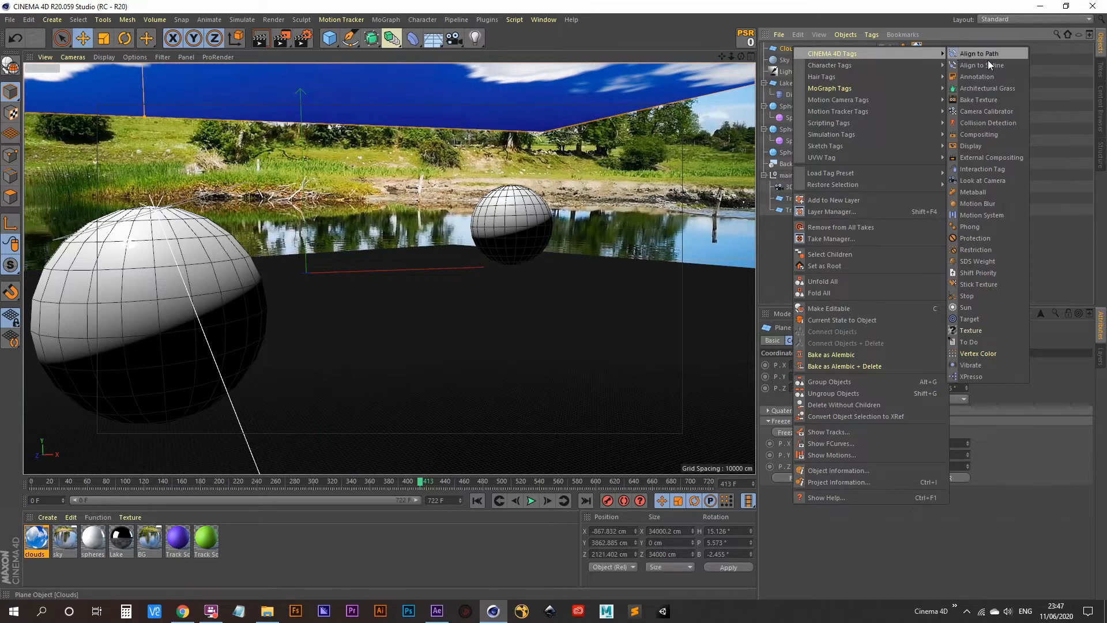
pyautogui.click(990, 135)
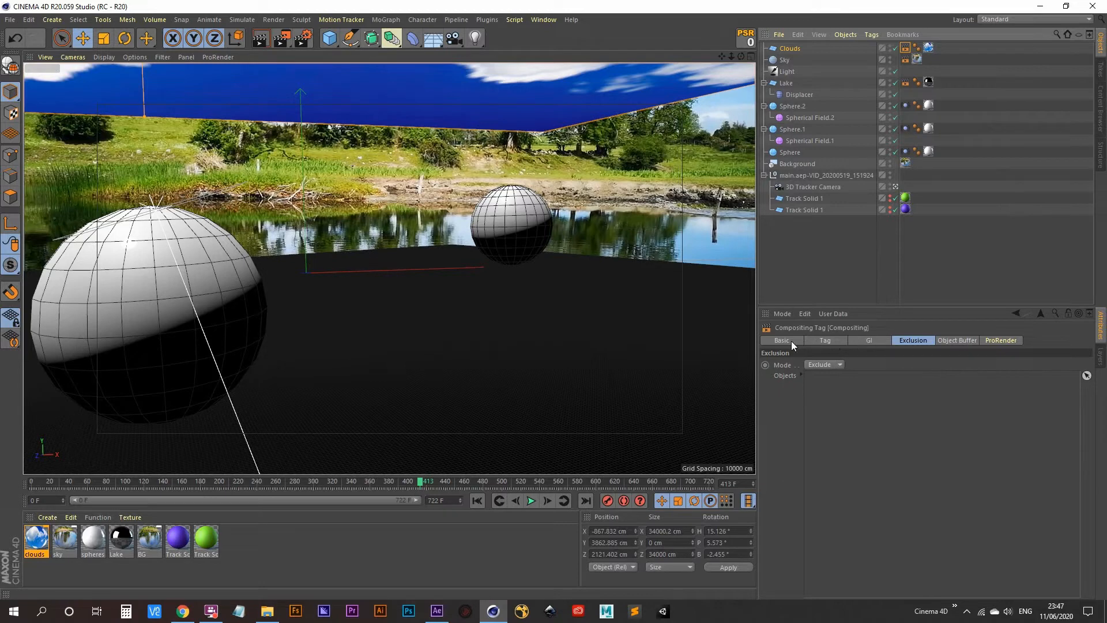
pyautogui.click(818, 342)
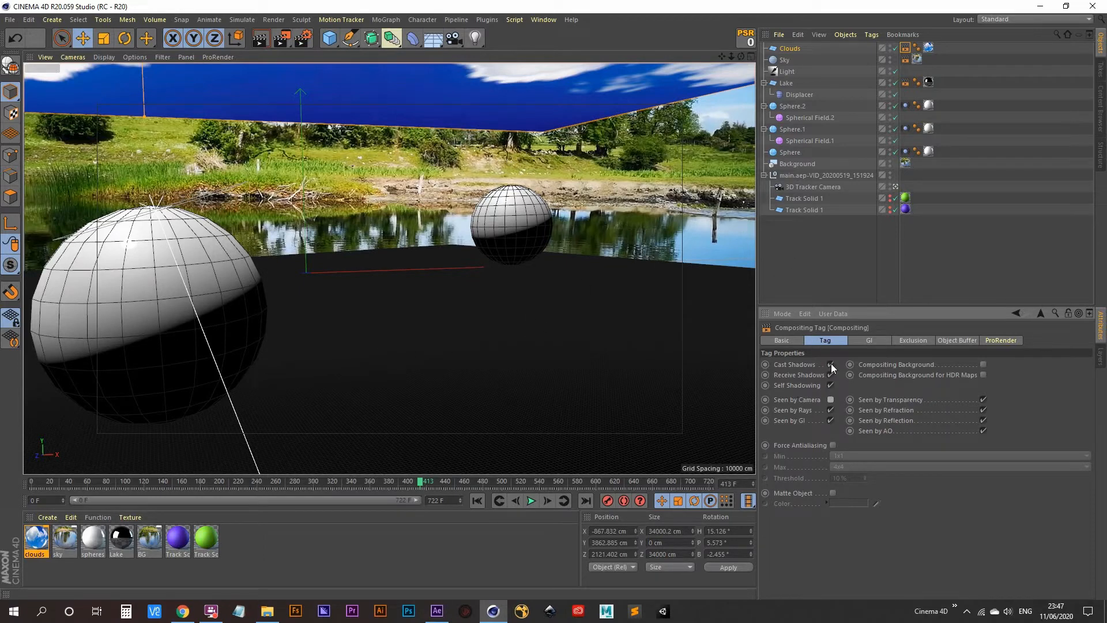
# - Render frame 413 to the Picture Viewer and examine the cloud reflections on the lake and spheres
pyautogui.click(823, 267)
pyautogui.click(282, 38)
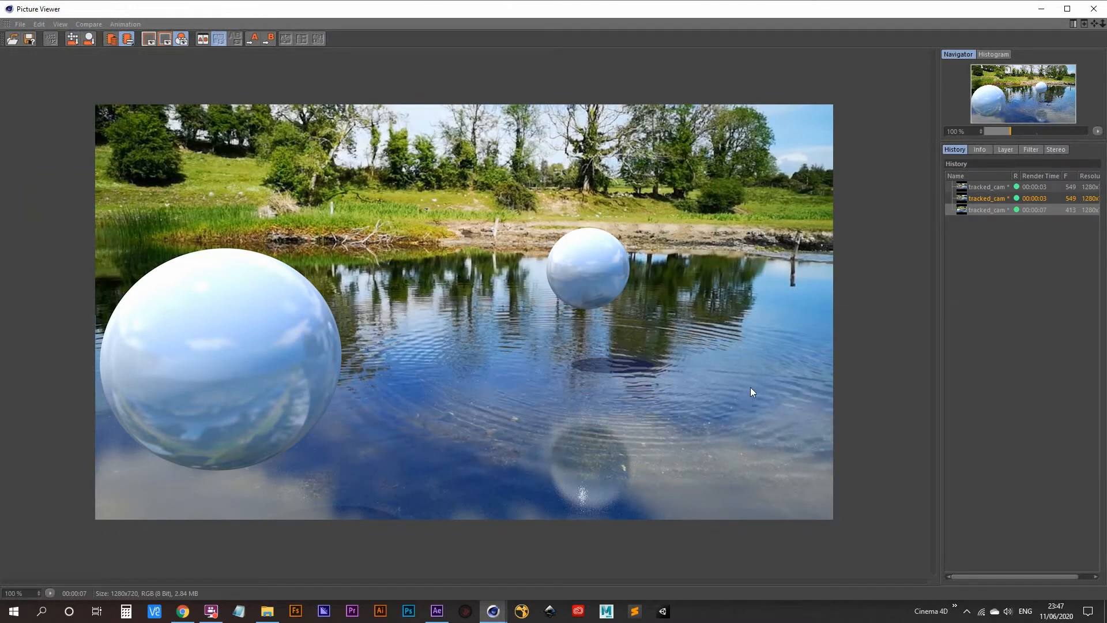
pyautogui.click(1041, 9)
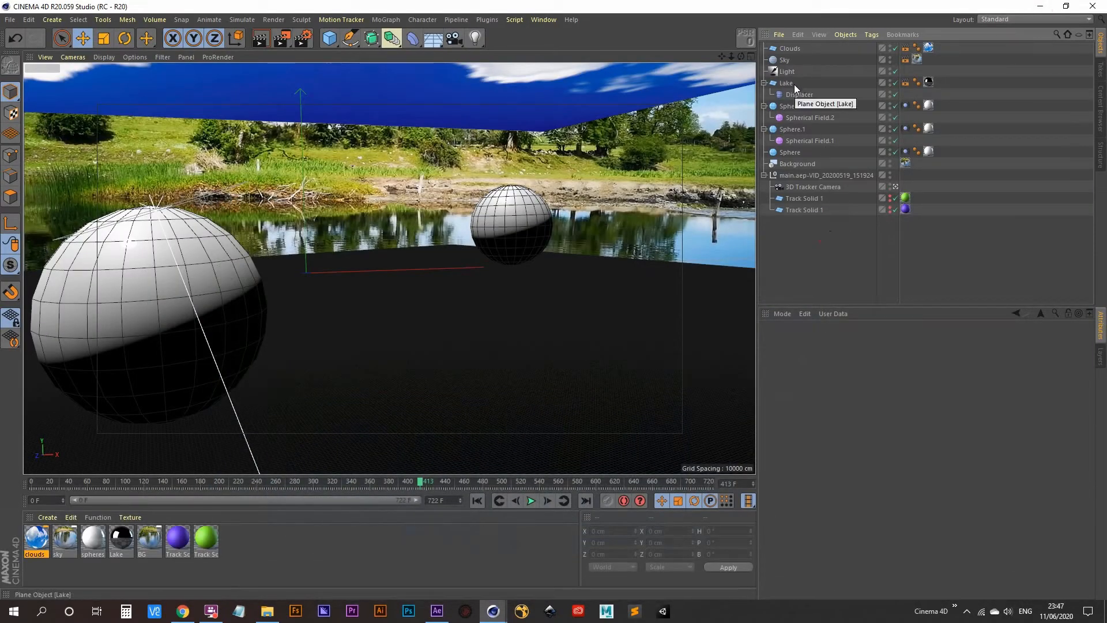
# - Add the Lake plane to the exclusion list of the Clouds plane's Compositing tag
pyautogui.click(789, 49)
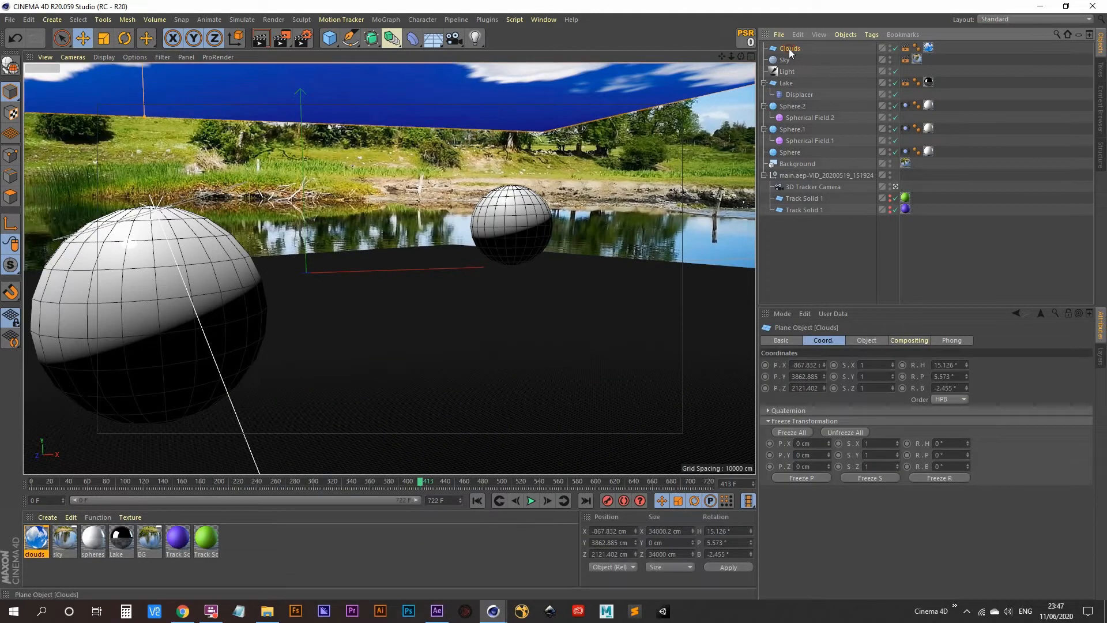
pyautogui.click(905, 48)
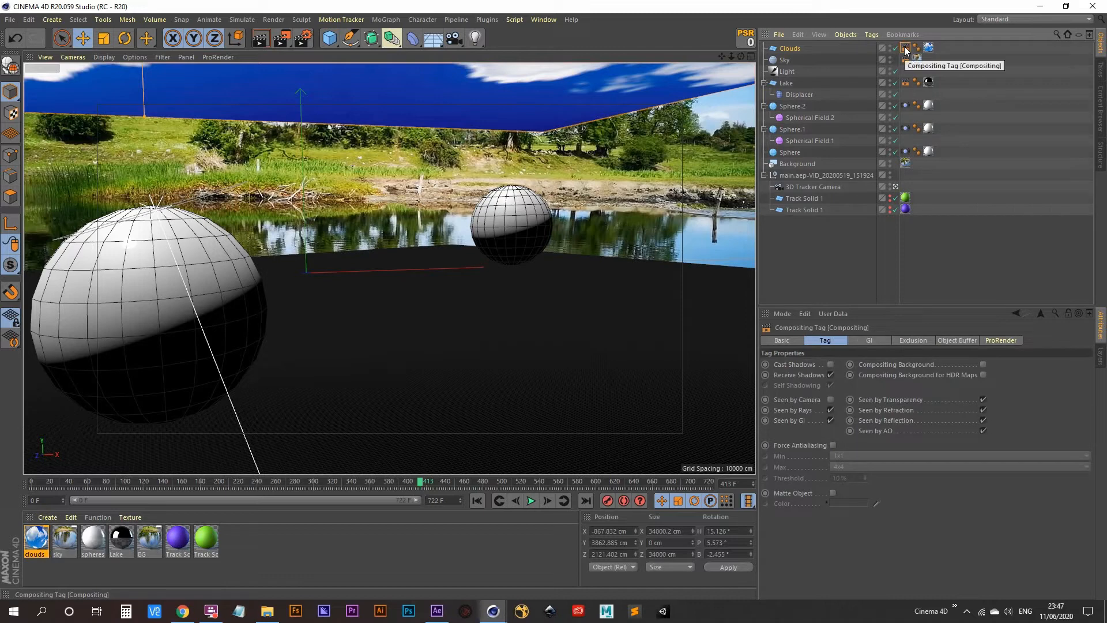
pyautogui.click(914, 340)
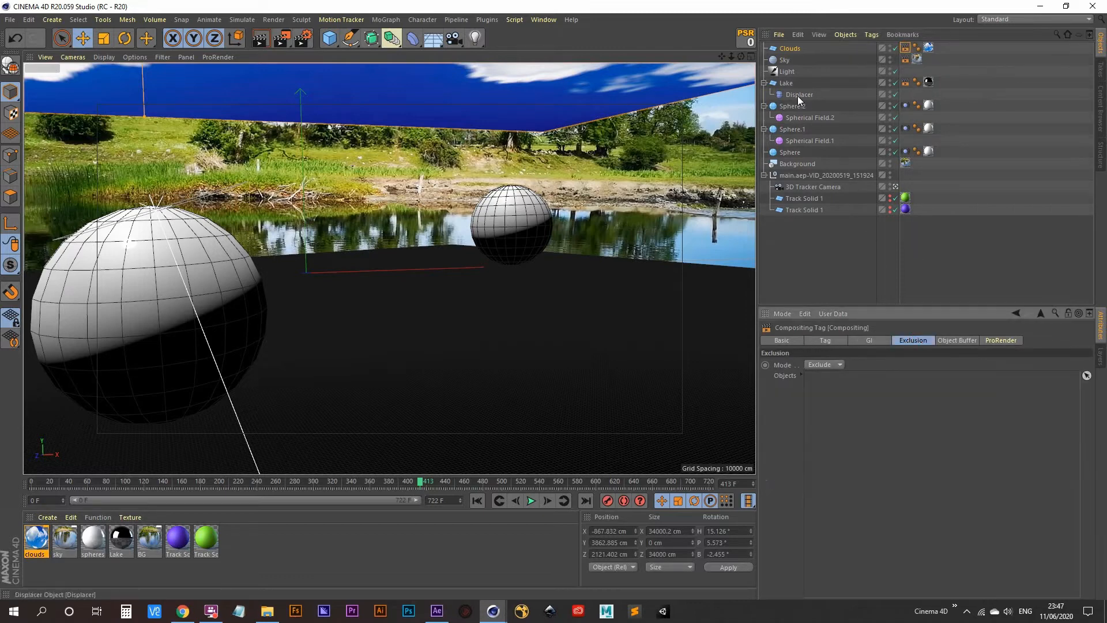
pyautogui.moveTo(788, 85); pyautogui.dragTo(832, 400)
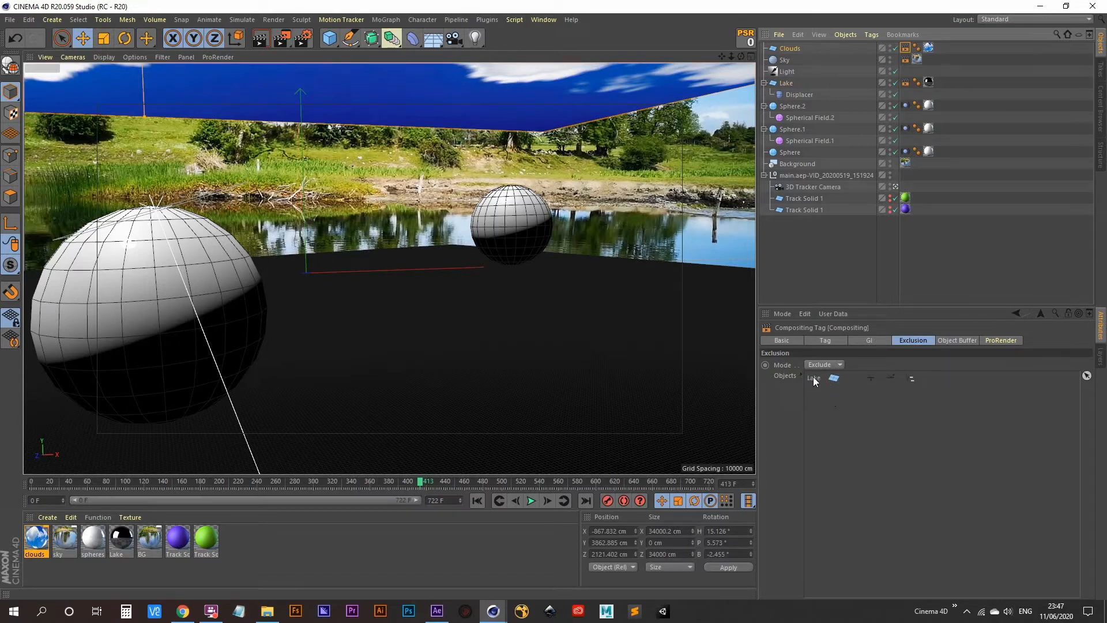
# - Render frame 413 with the Lake excluded and compare it repeatedly with the previous render in the Picture Viewer history
pyautogui.click(281, 38)
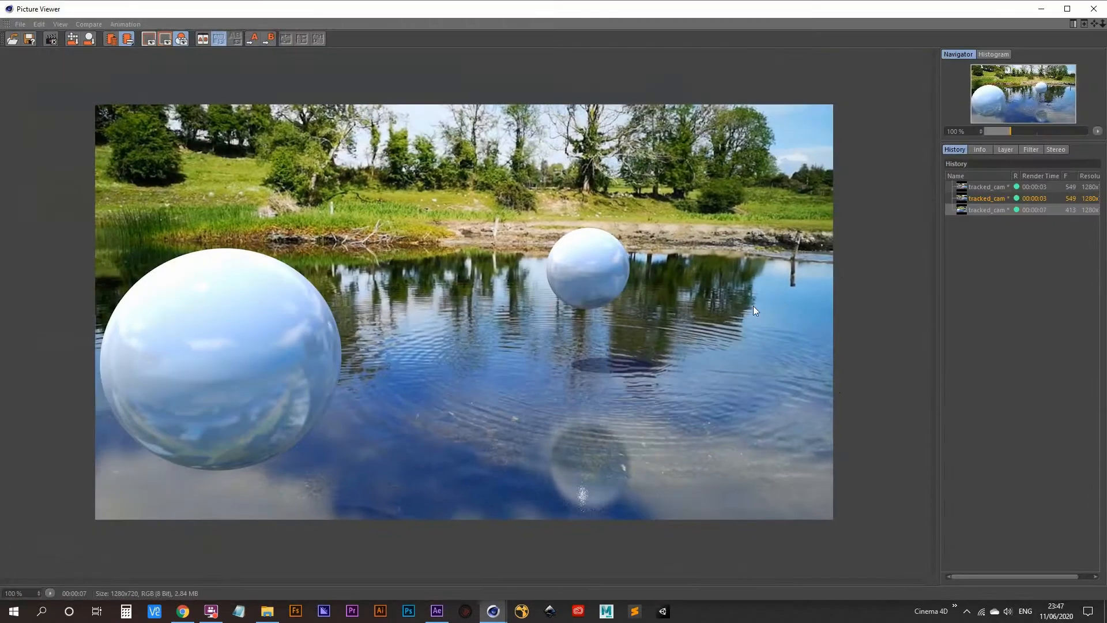
pyautogui.click(980, 209)
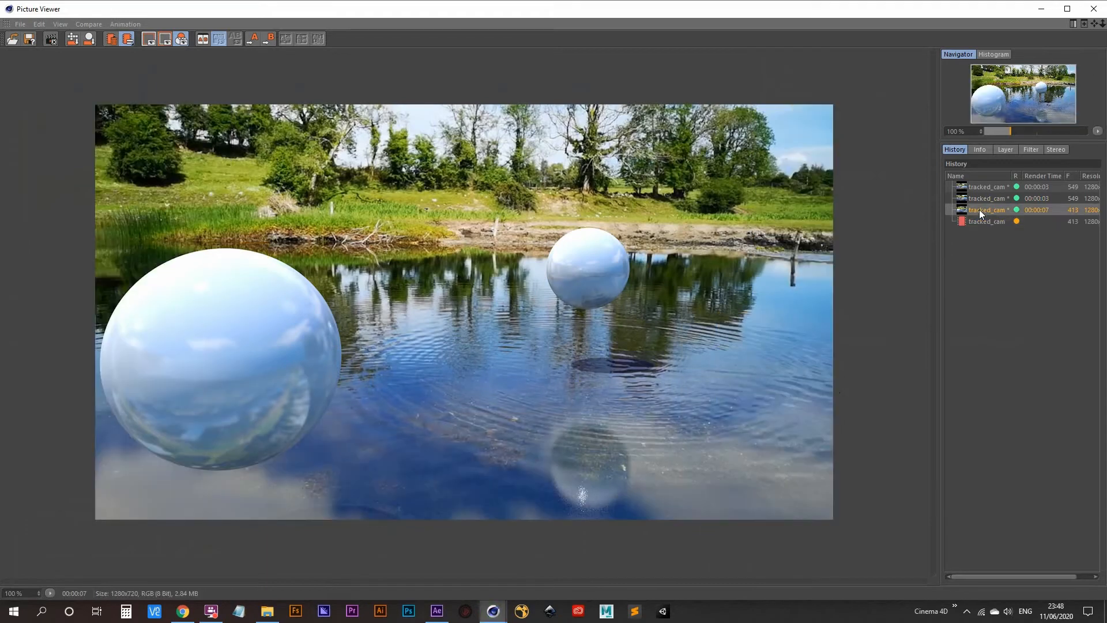
pyautogui.click(979, 210)
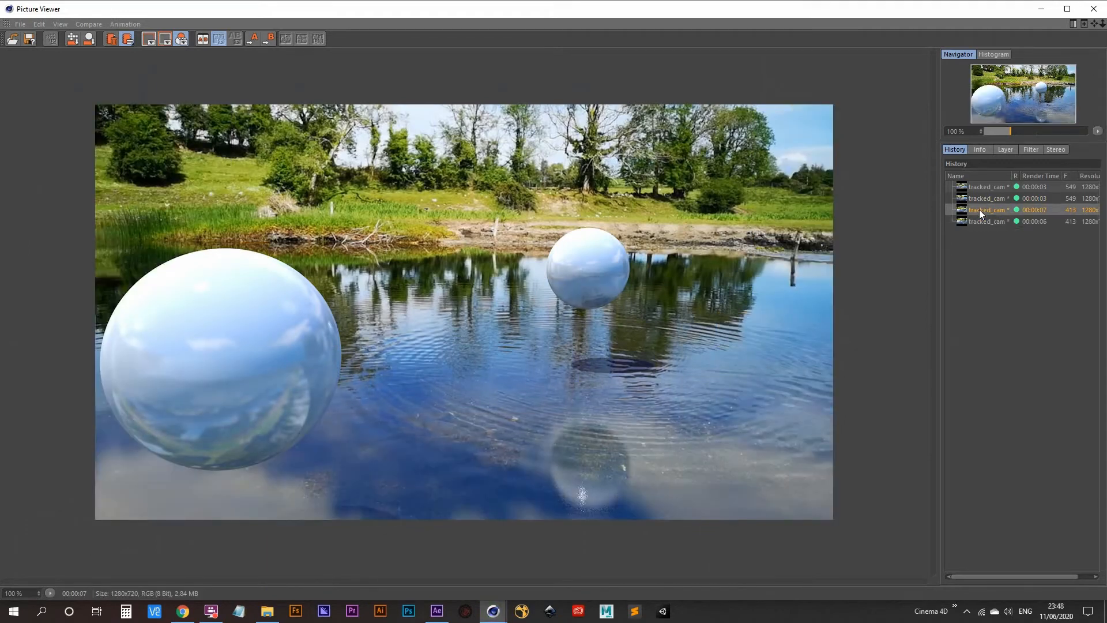
pyautogui.press('Down')
pyautogui.press('Up')
pyautogui.press('Down')
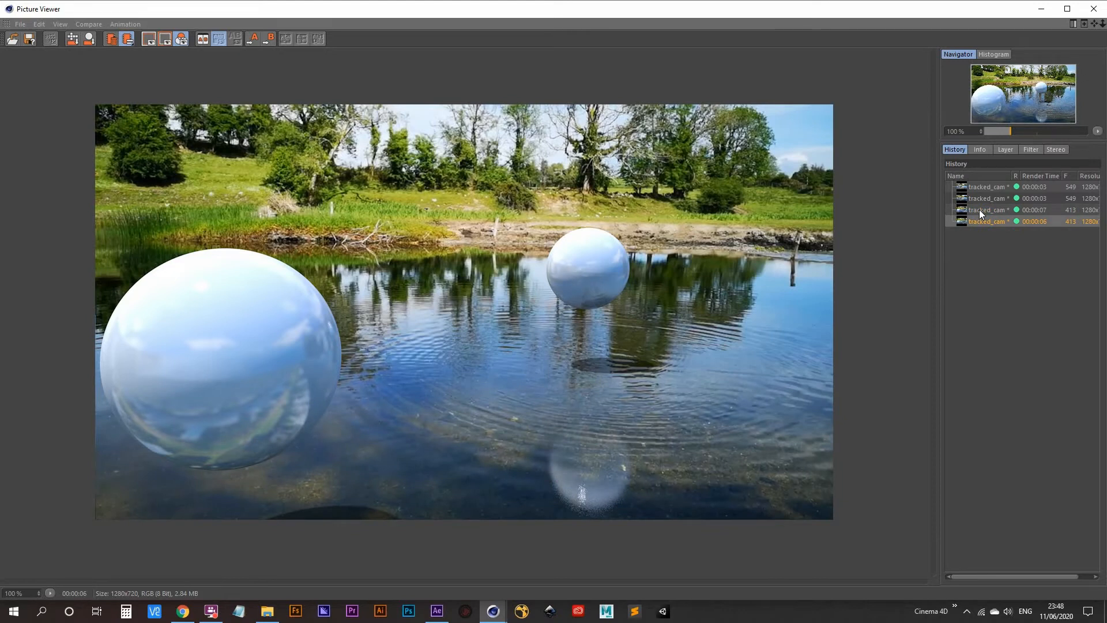
pyautogui.press('Up')
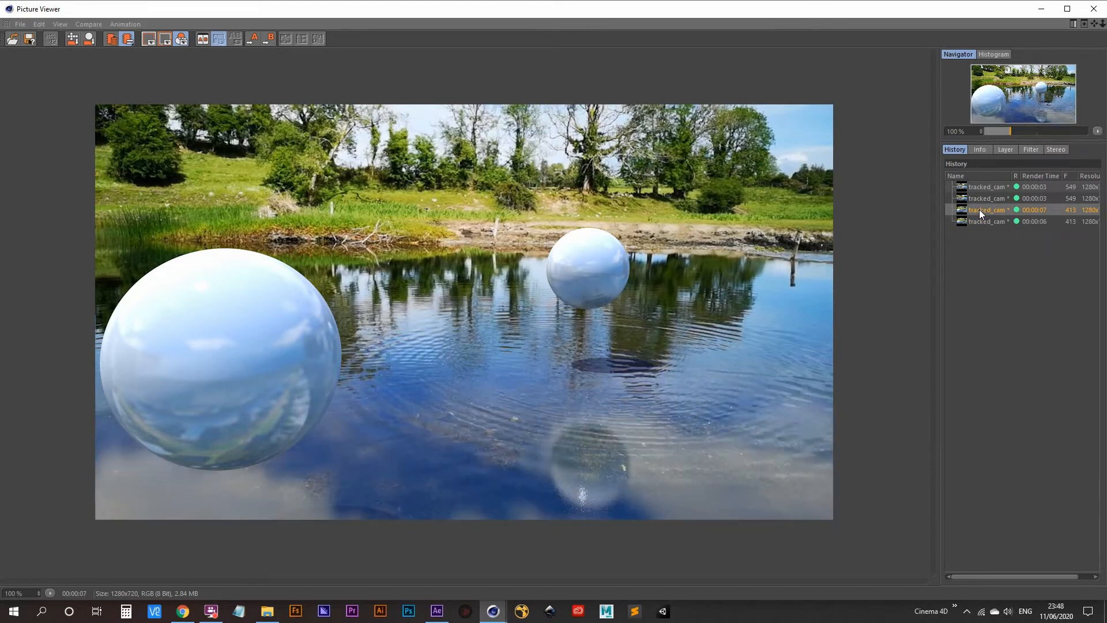
pyautogui.press('Down')
pyautogui.press('Up')
pyautogui.press('Down')
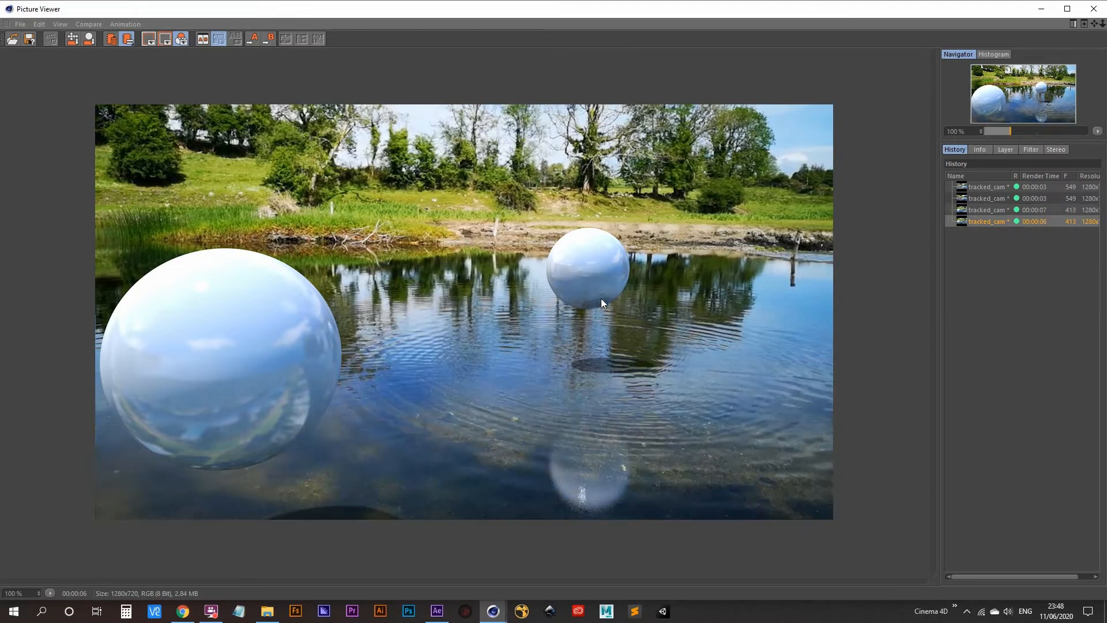
pyautogui.press('Up')
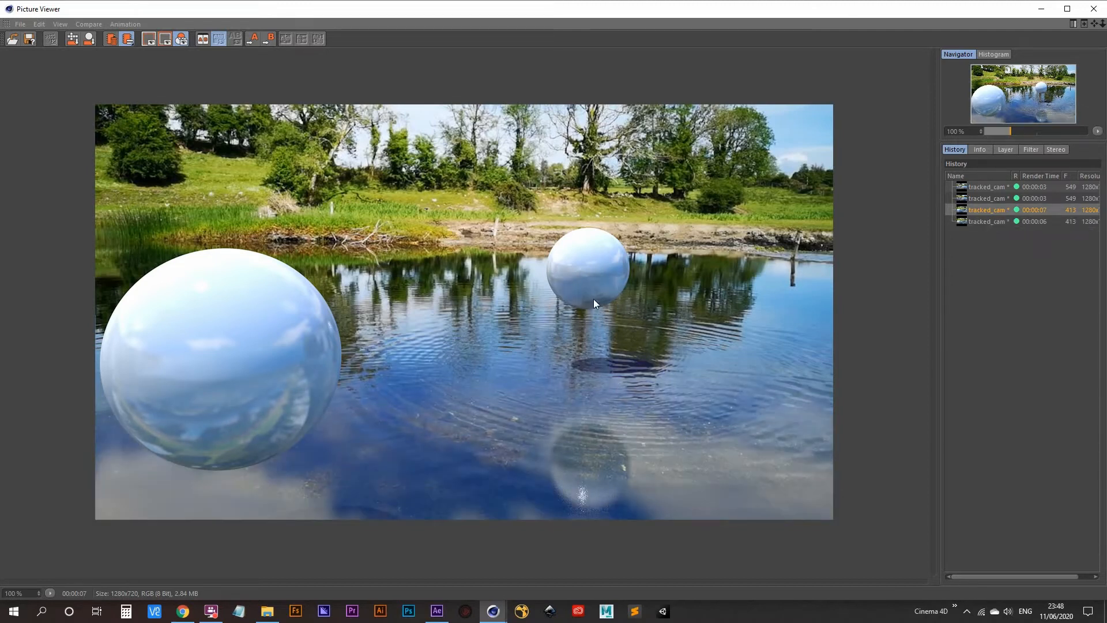
pyautogui.press('Down')
pyautogui.press('Up')
pyautogui.press('Down')
pyautogui.press('Up')
pyautogui.press('Down')
pyautogui.press('Up')
pyautogui.press('Down')
pyautogui.press('Up')
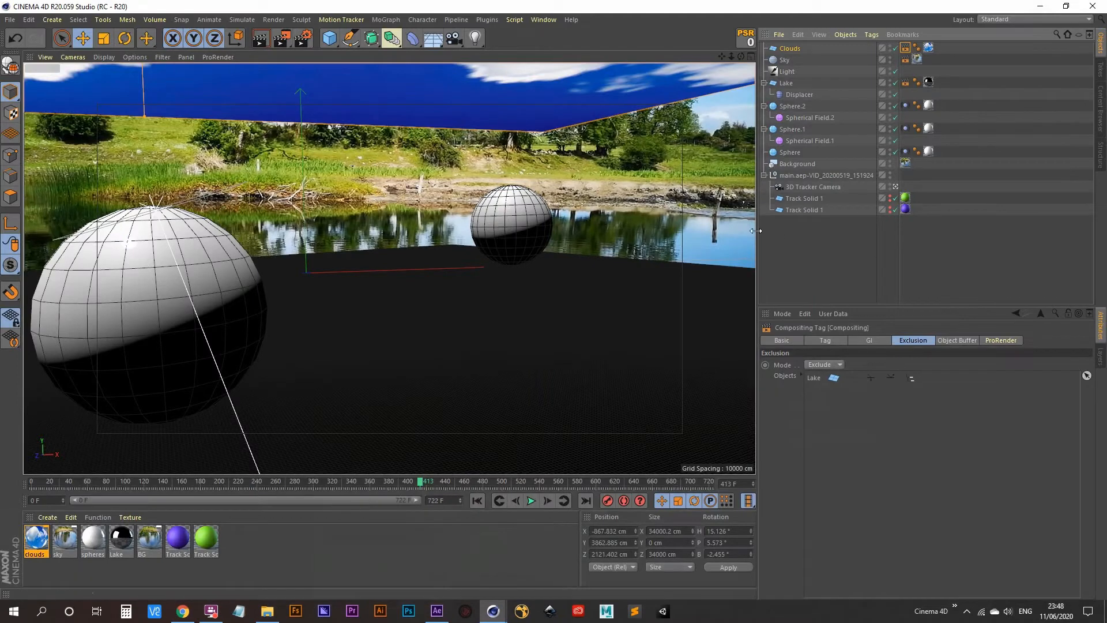
pyautogui.click(1038, 11)
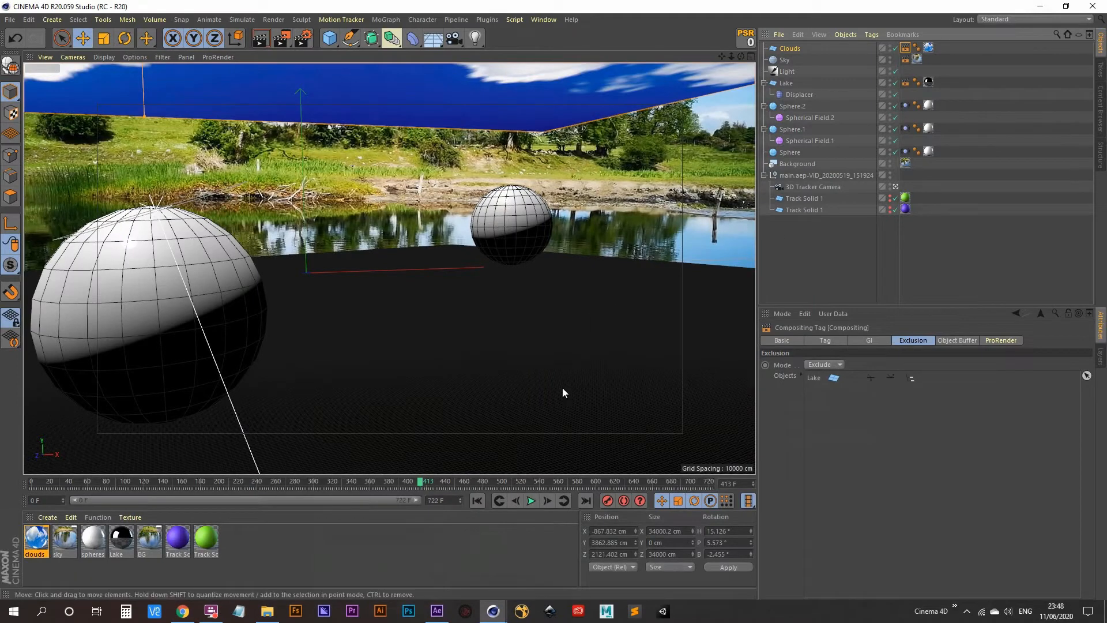
# - Move to frame 224 and remove the Lake plane from the Clouds Compositing tag's exclusion list
pyautogui.moveTo(421, 482); pyautogui.dragTo(242, 479)
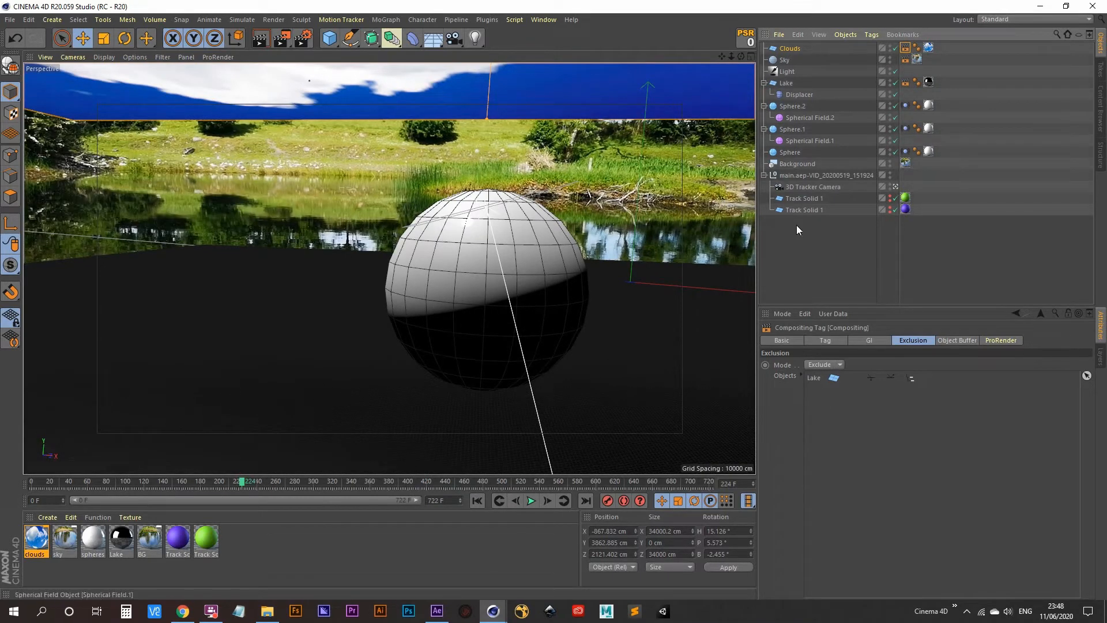
pyautogui.click(813, 378)
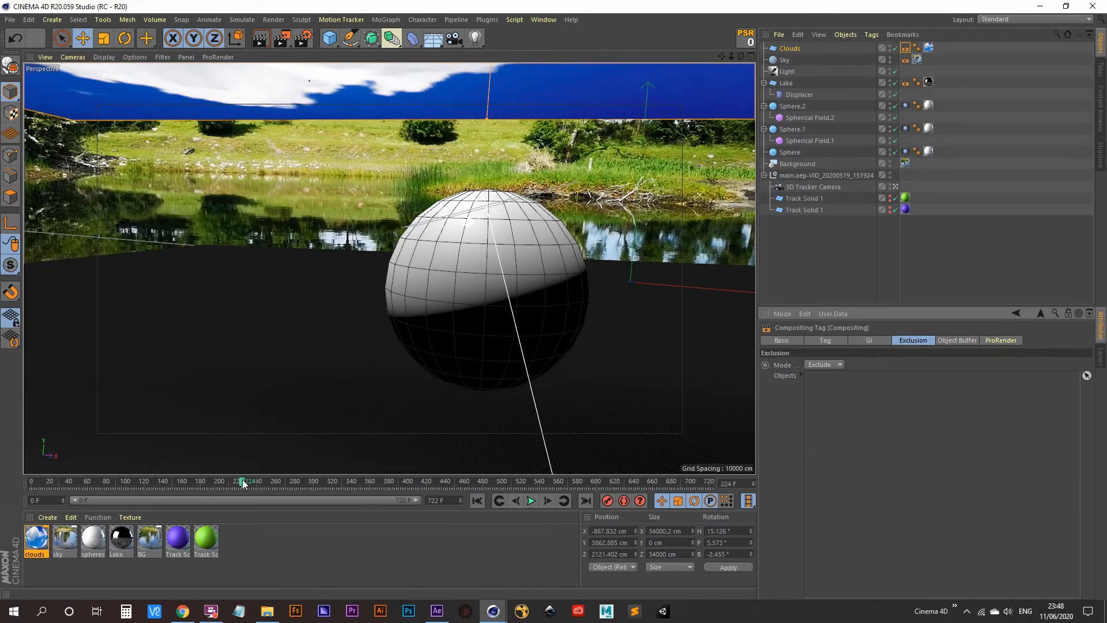
# - Play the animation from the start to frame 10 and render that frame to check the cloud reflections
pyautogui.moveTo(242, 482); pyautogui.dragTo(28, 483)
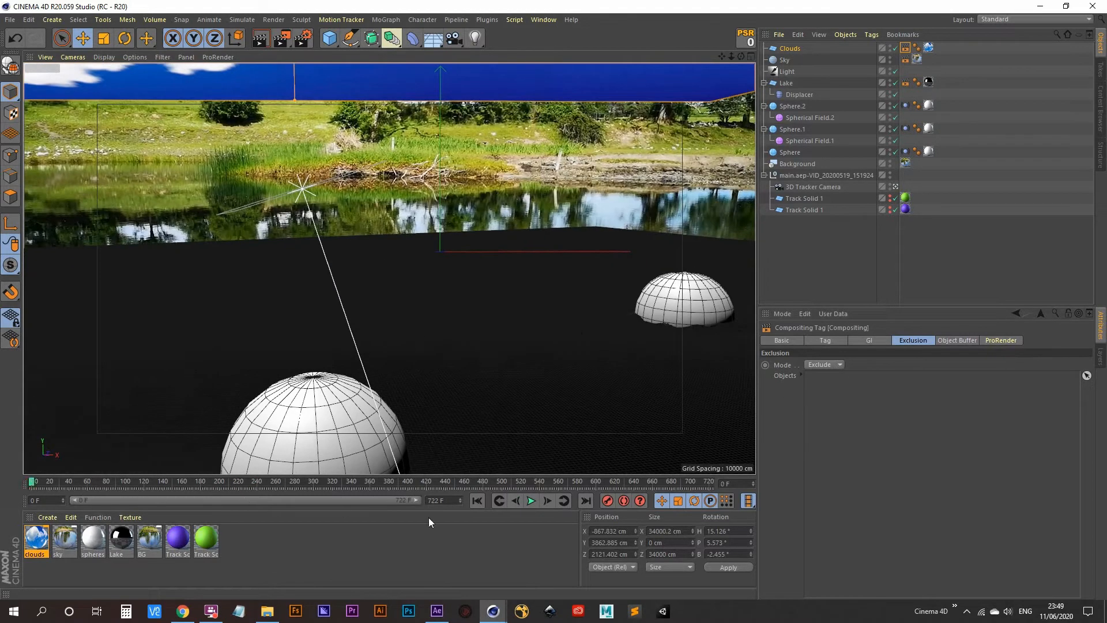
pyautogui.click(532, 501)
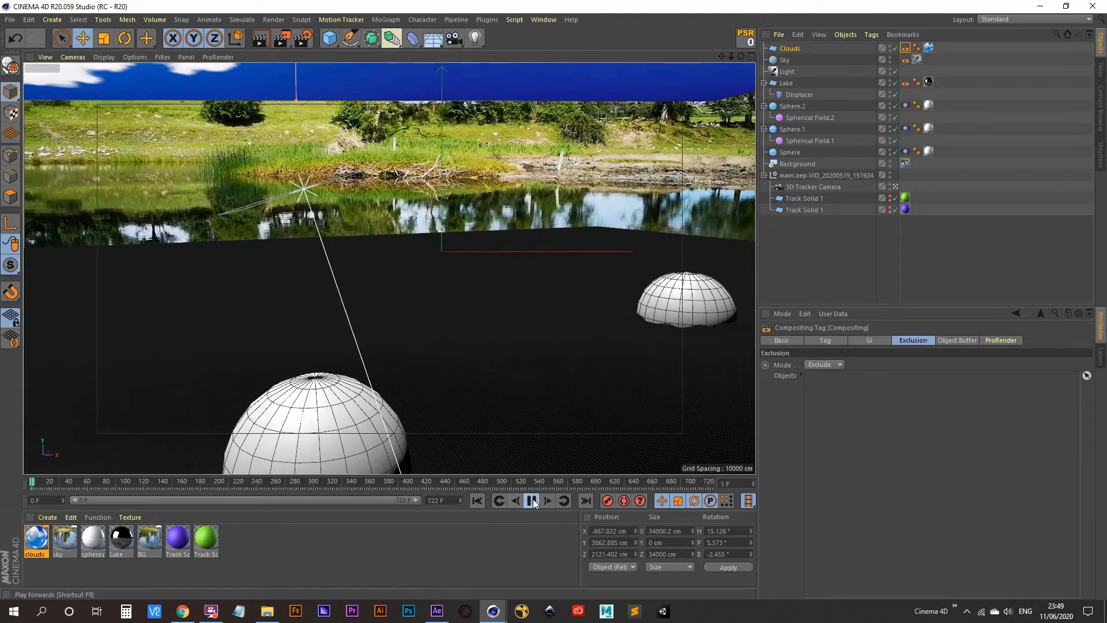
pyautogui.click(532, 501)
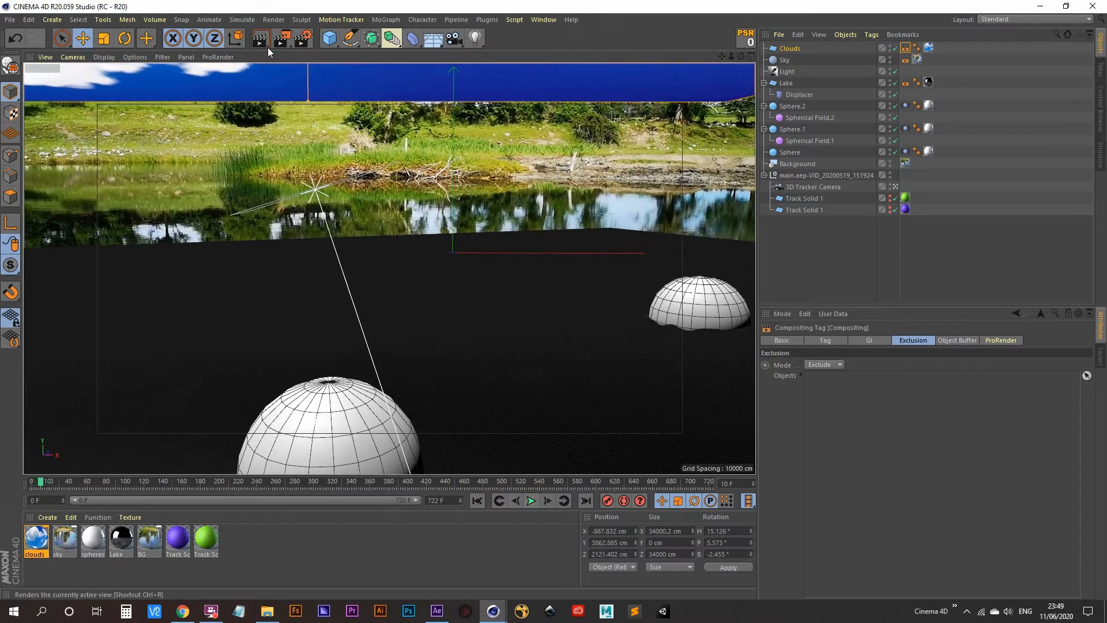
pyautogui.click(282, 39)
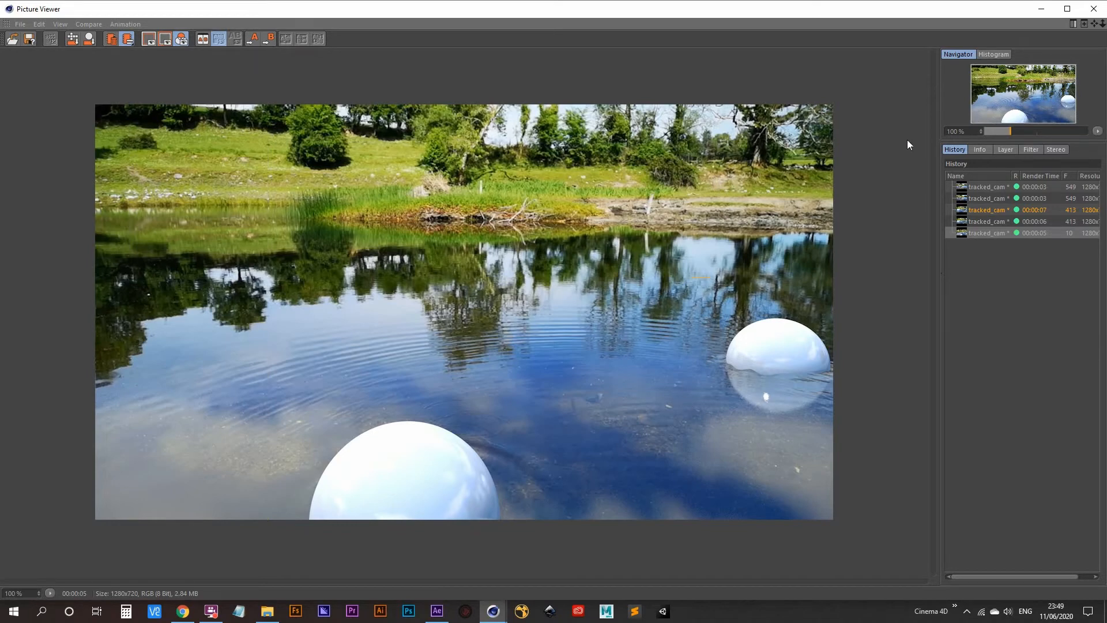
pyautogui.click(1041, 9)
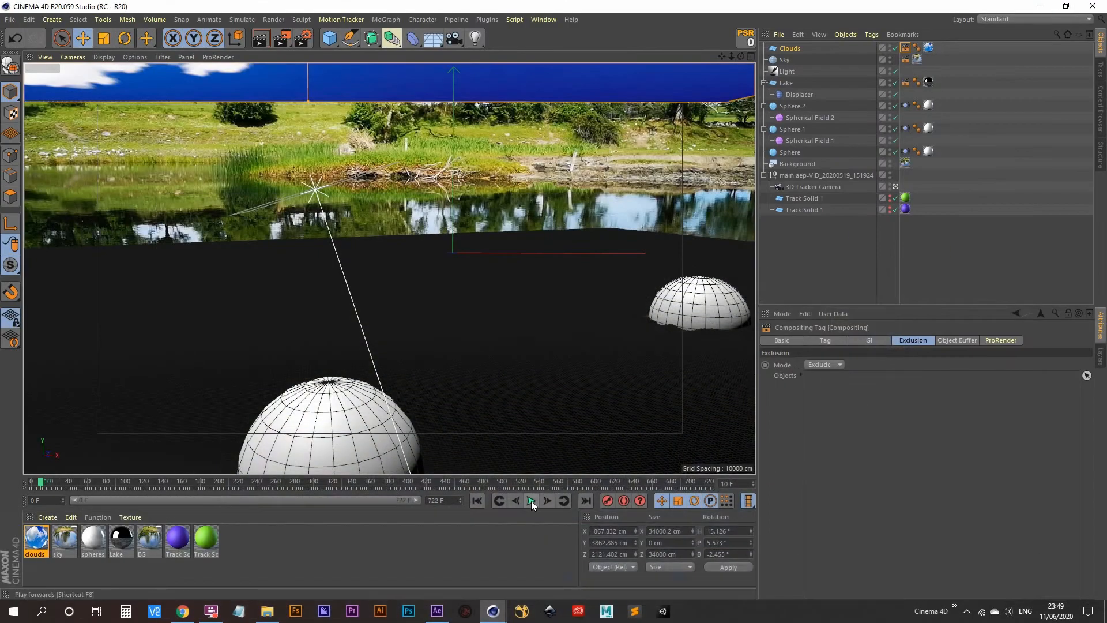
# - Play the animation on to frame 80 and turn off the All Frames playback option
pyautogui.click(531, 501)
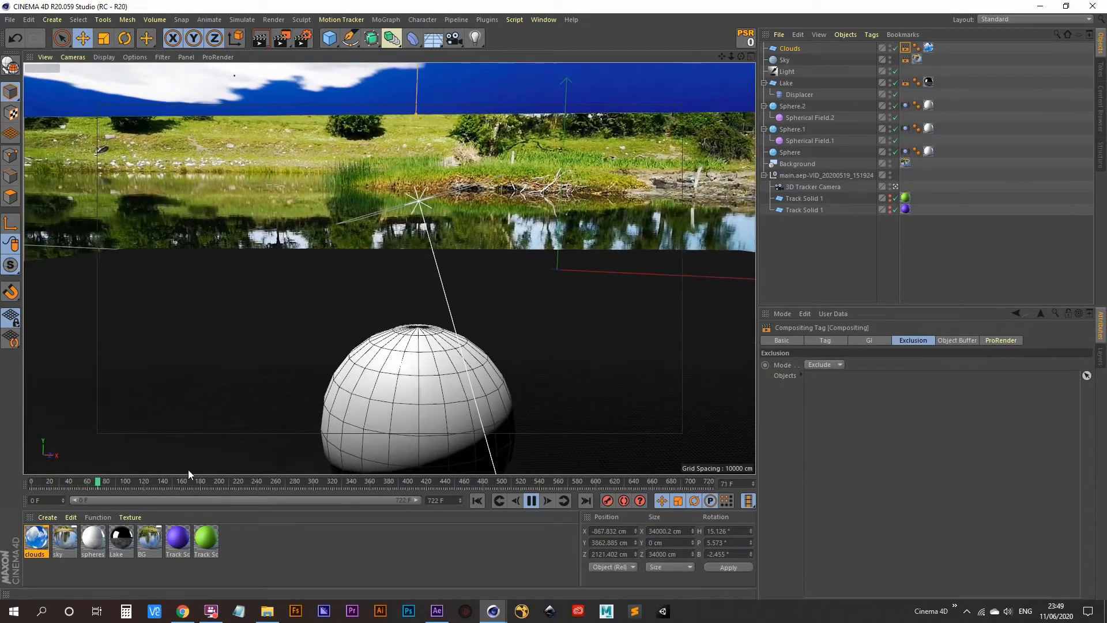
pyautogui.click(528, 501)
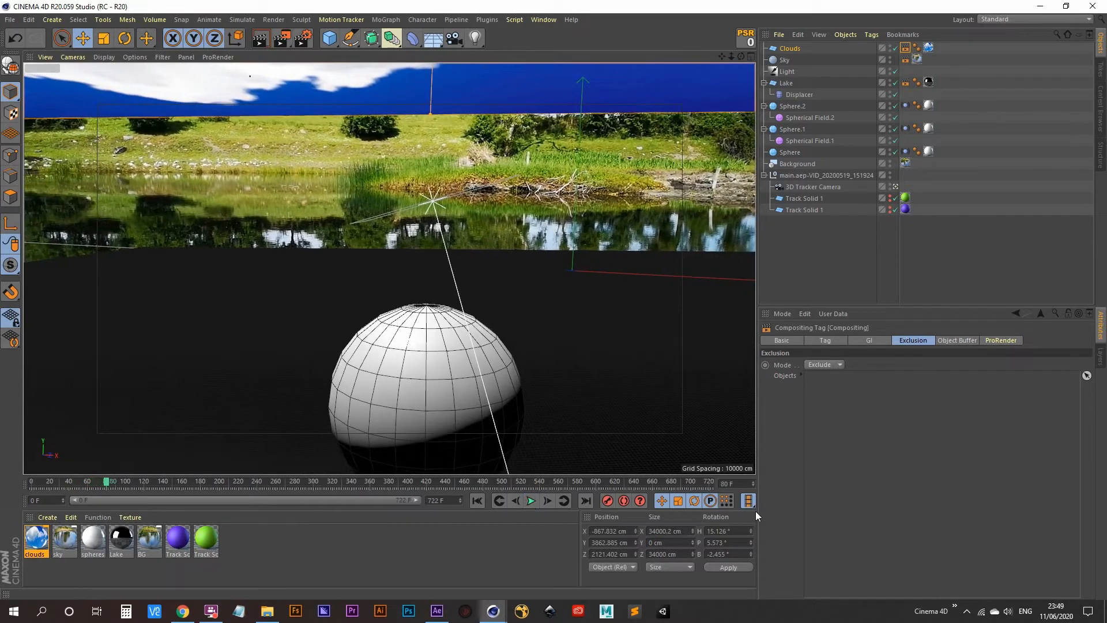
pyautogui.click(748, 501)
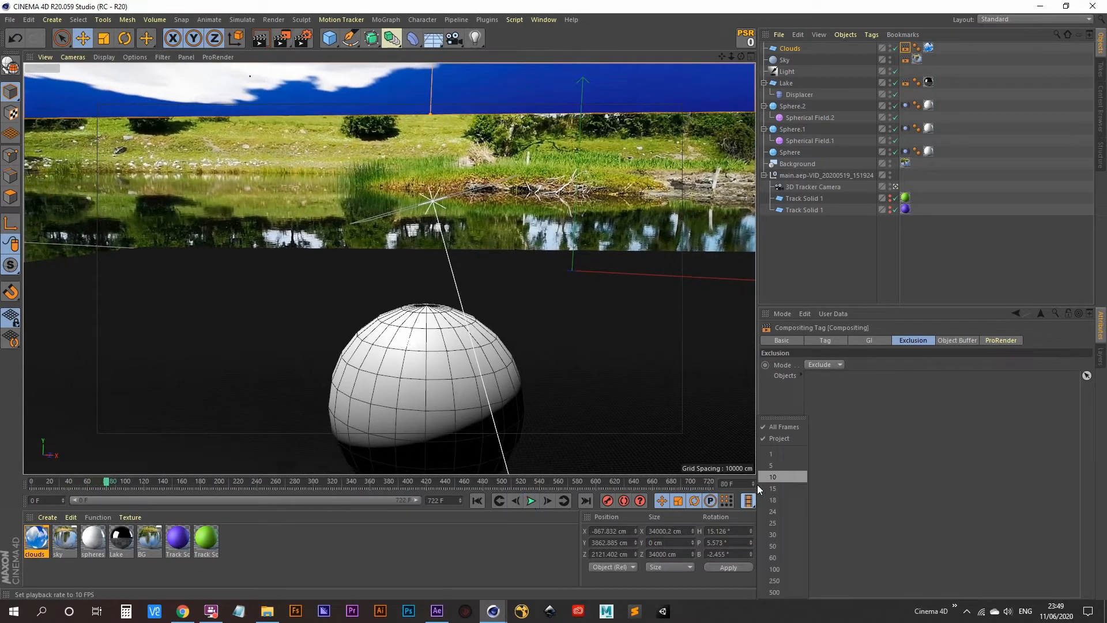
pyautogui.click(776, 427)
# - Play the animation from the first frame to frame 150 and render that frame to check the cloud reflections
pyautogui.click(477, 500)
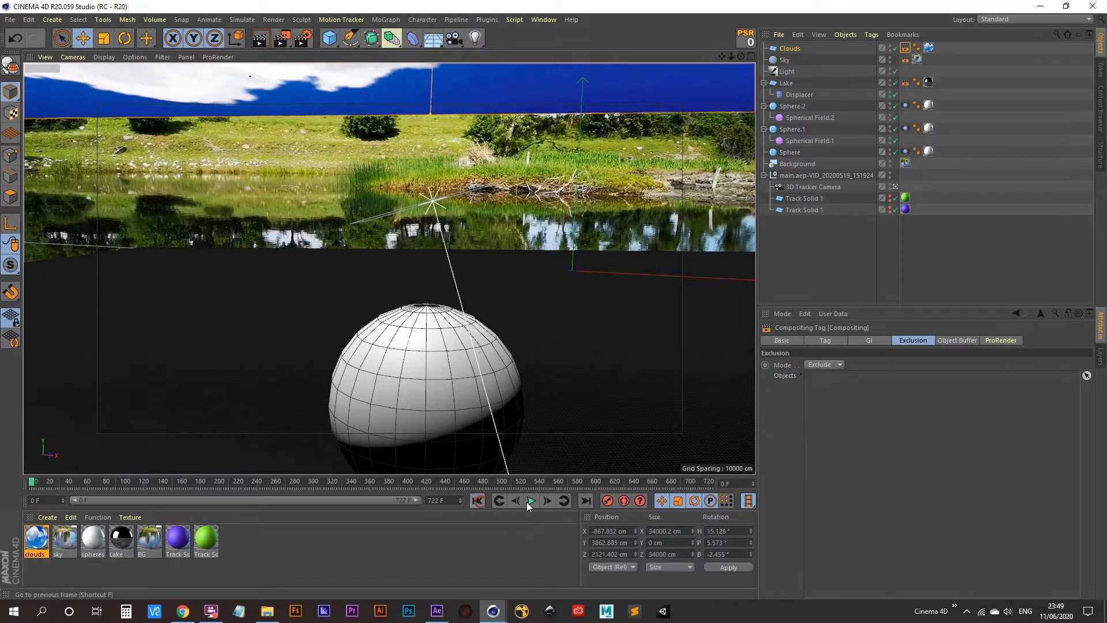
pyautogui.click(529, 501)
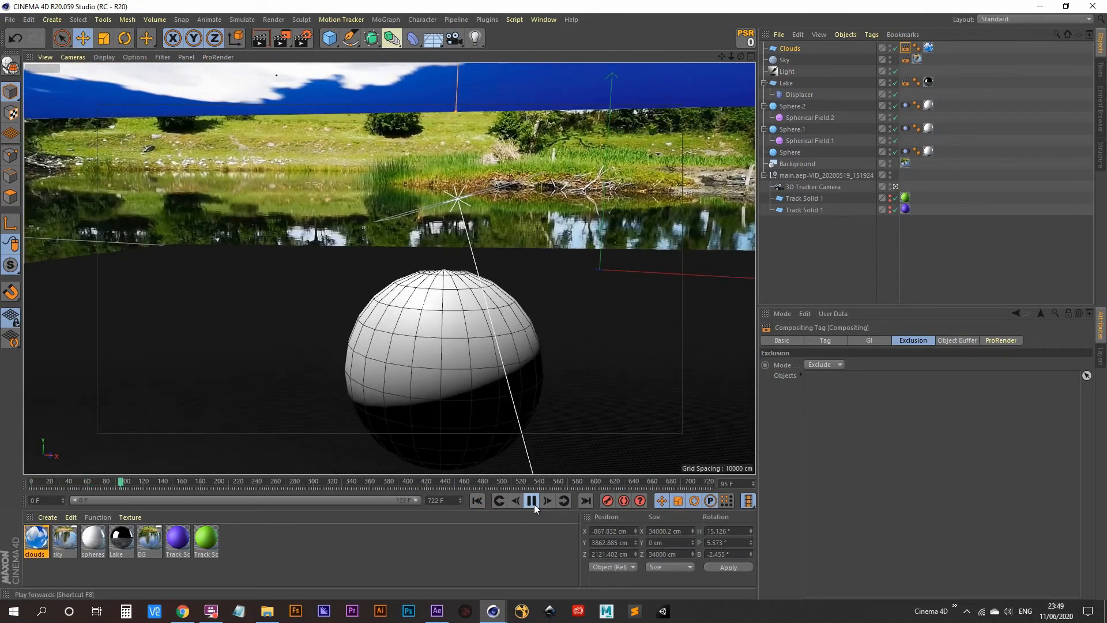
pyautogui.click(532, 501)
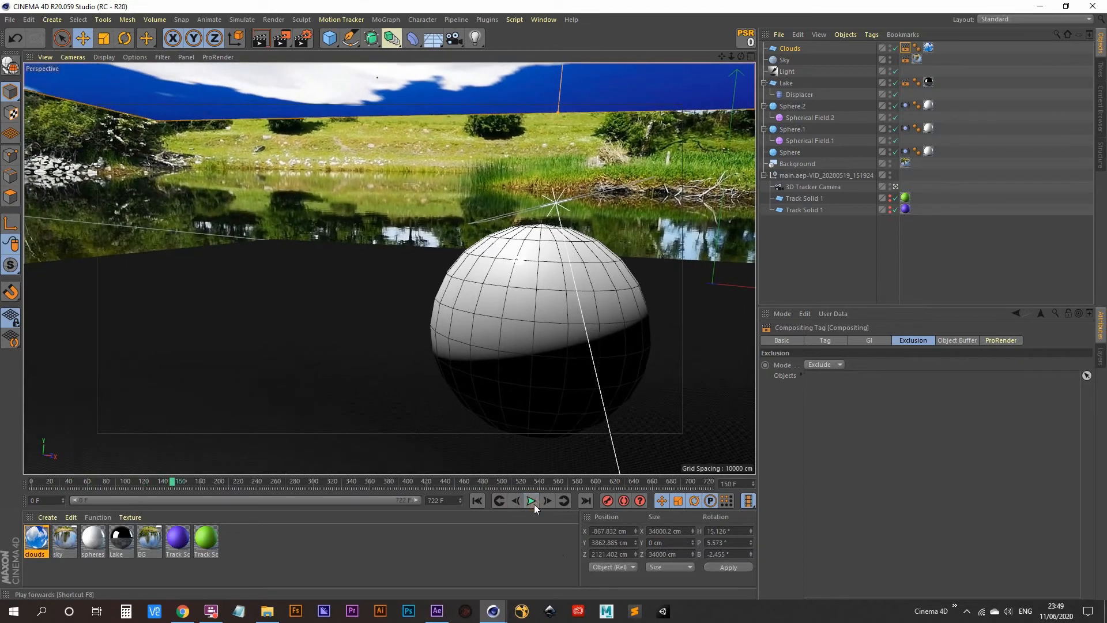
pyautogui.click(282, 39)
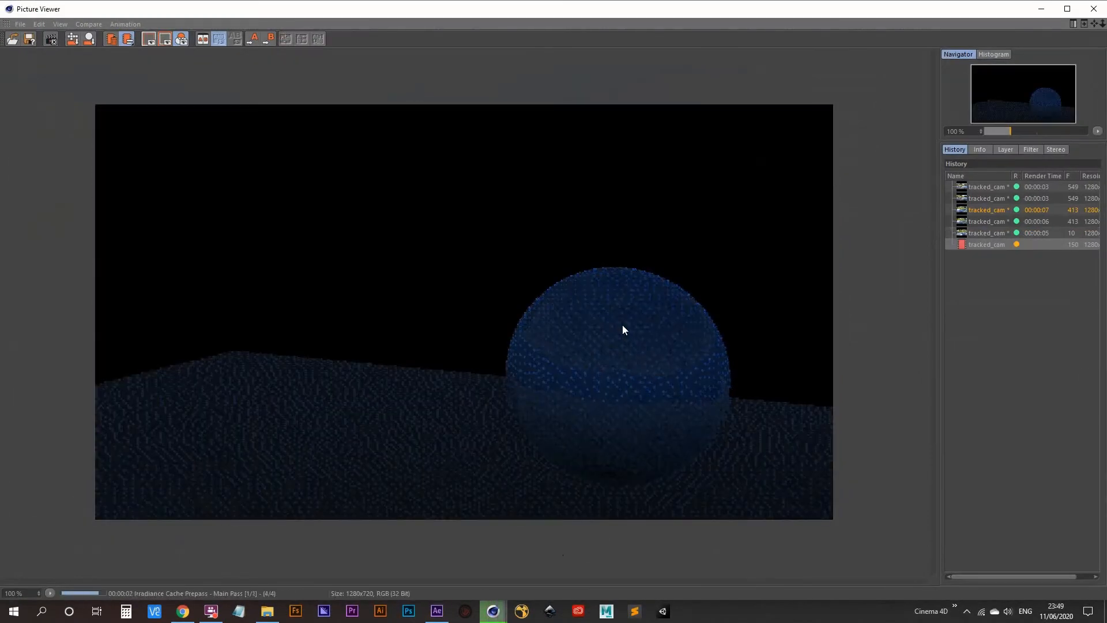
pyautogui.click(971, 232)
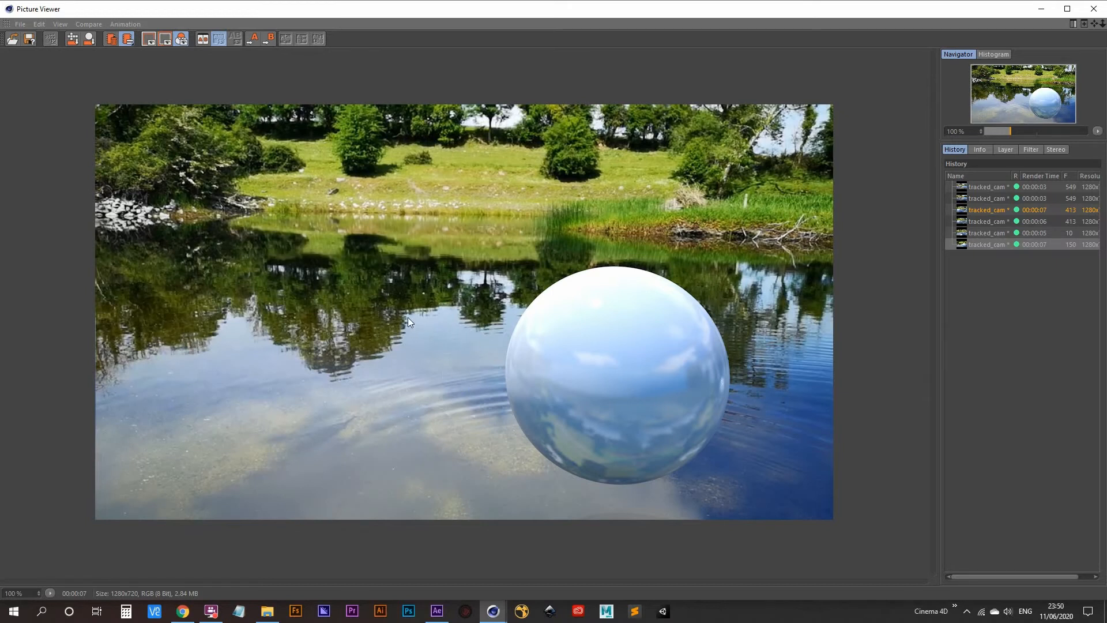
pyautogui.click(1042, 9)
# - Check the cloud plane outside the 3D Tracker Camera, return to that camera's view, and play the animation on to frame 399
pyautogui.click(289, 287)
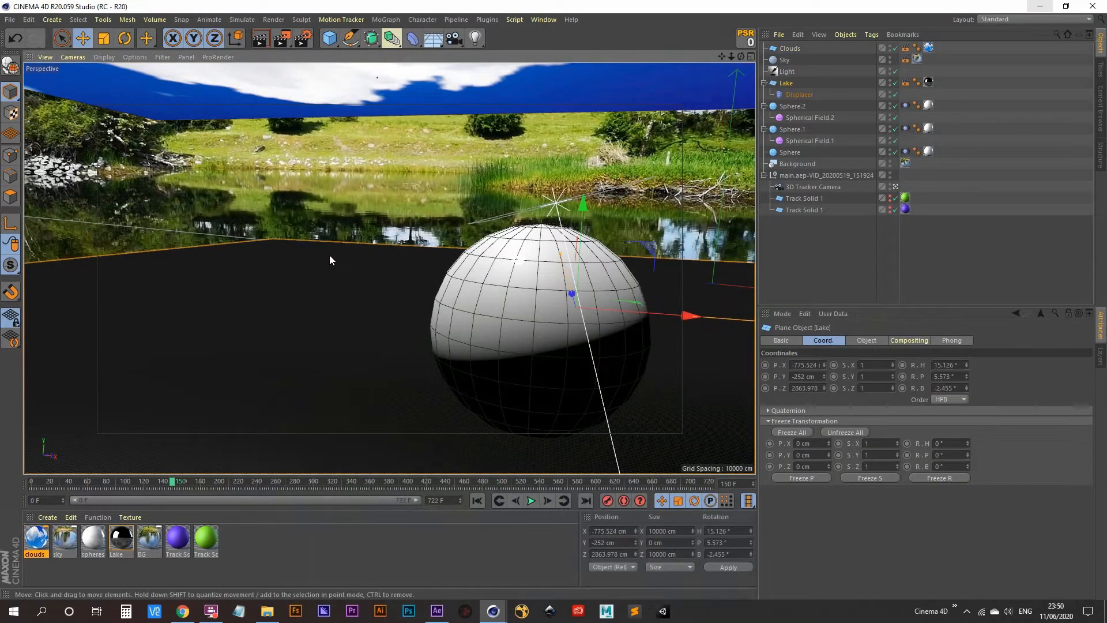
pyautogui.click(896, 187)
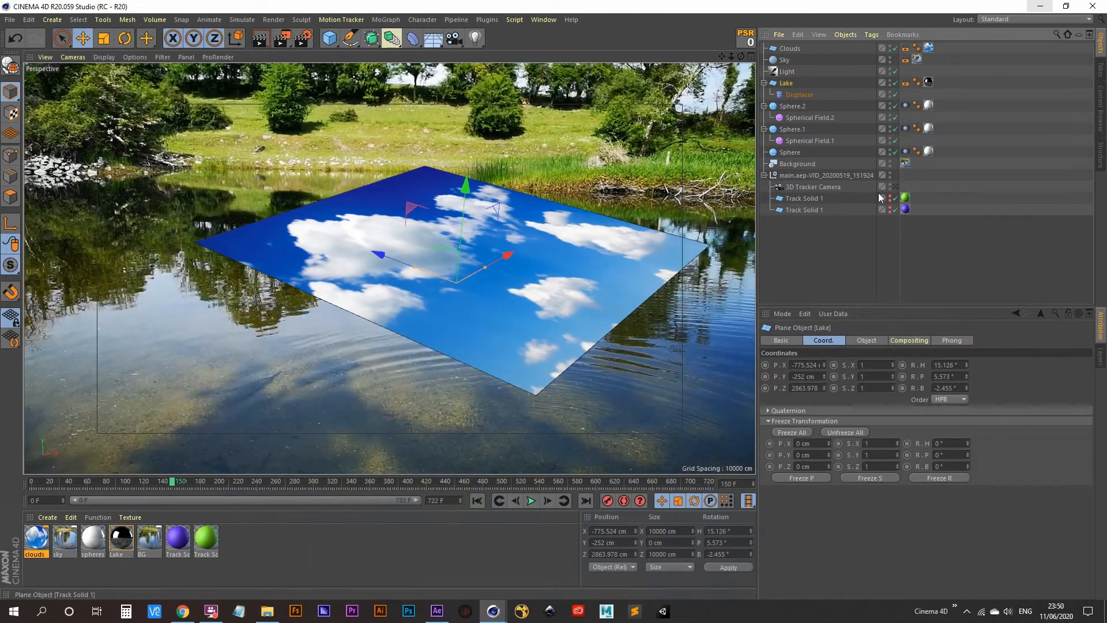
pyautogui.click(896, 187)
pyautogui.click(896, 187)
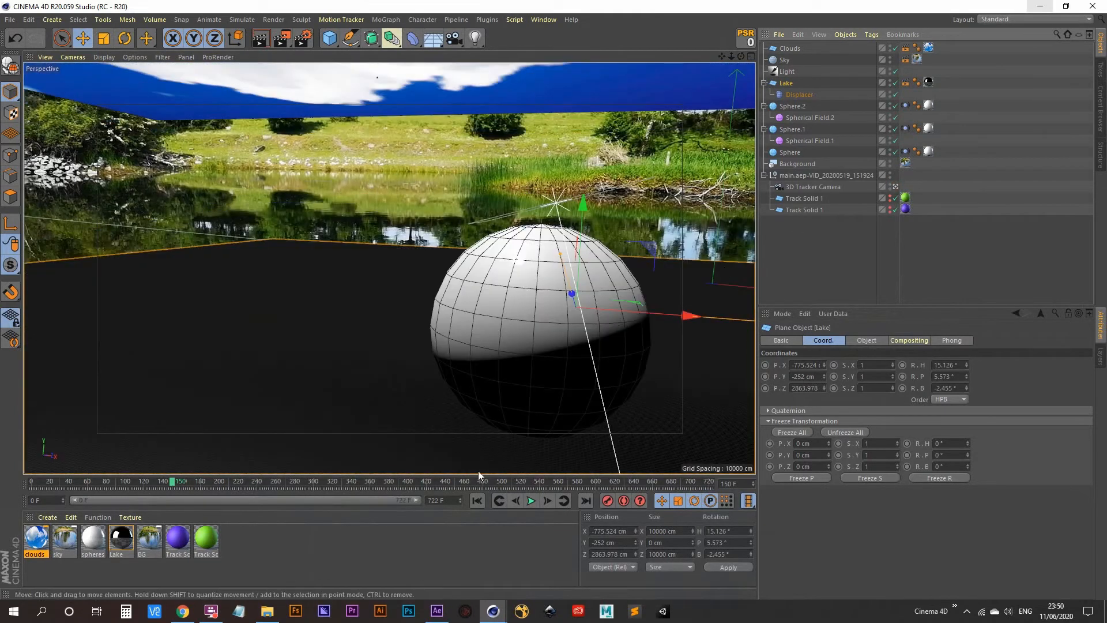
pyautogui.click(531, 500)
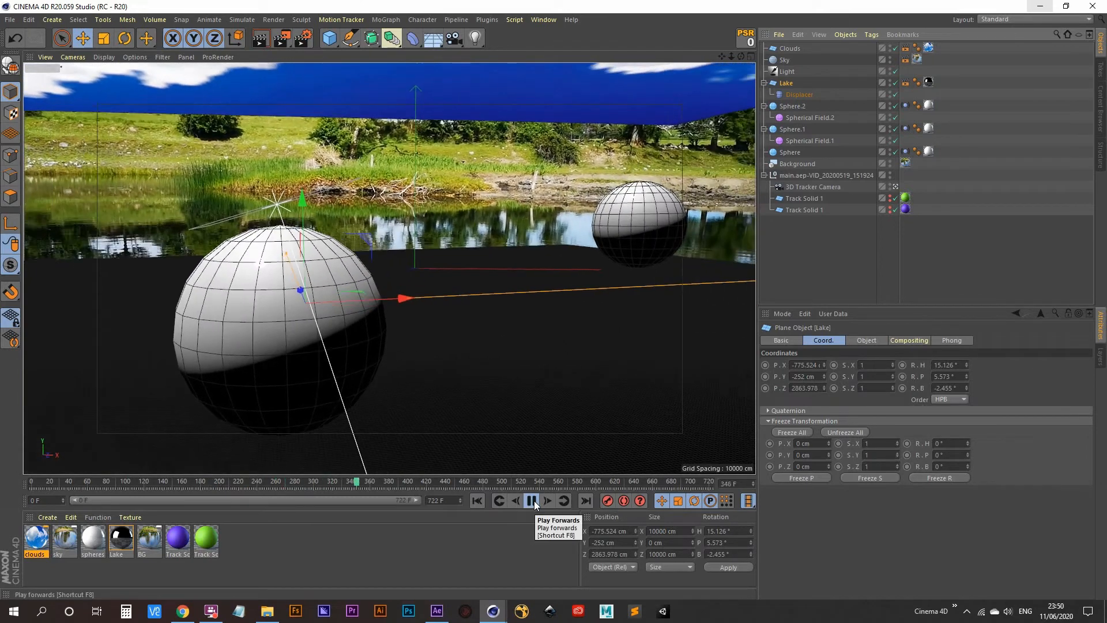
pyautogui.click(532, 501)
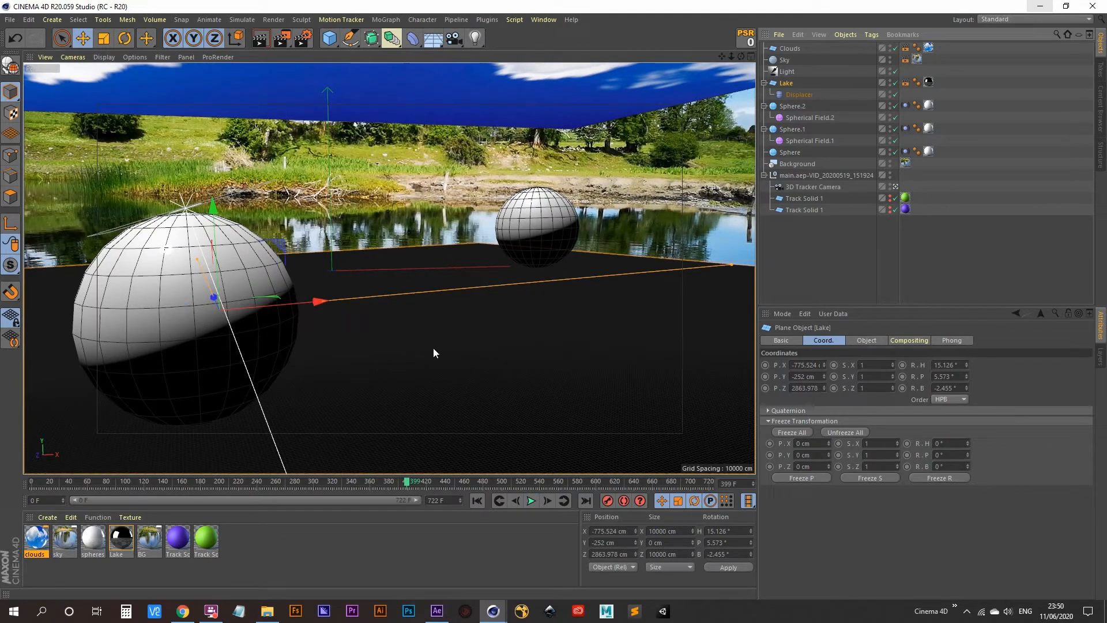
# - Go back to frame 252, turn on All Frames playback, and play the animation to frame 369
pyautogui.click(519, 222)
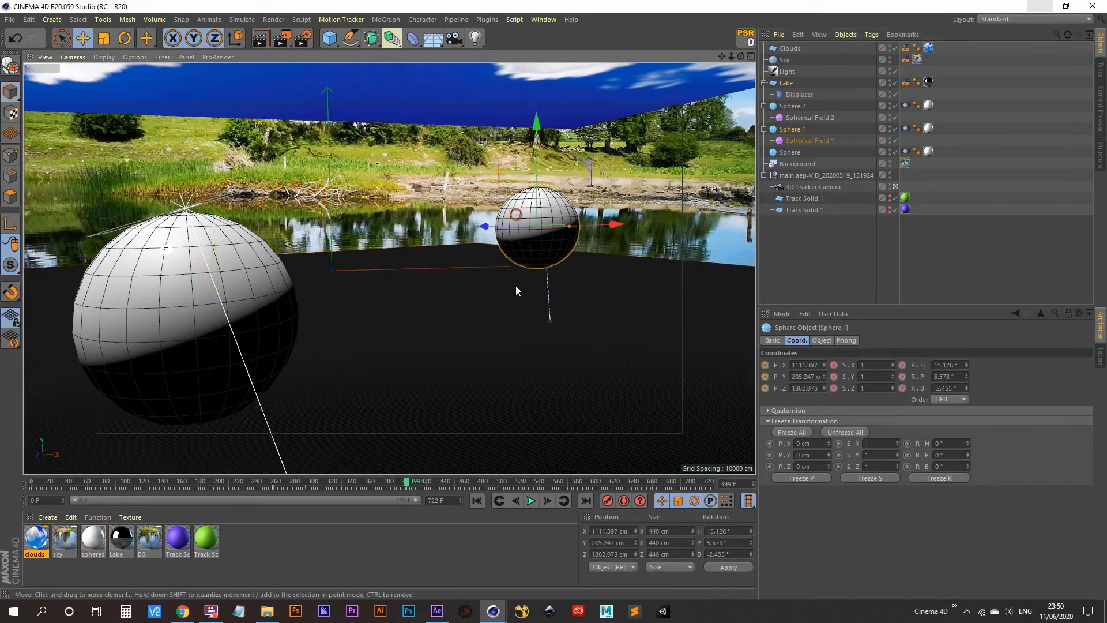
pyautogui.click(405, 482)
pyautogui.moveTo(358, 483); pyautogui.dragTo(269, 486)
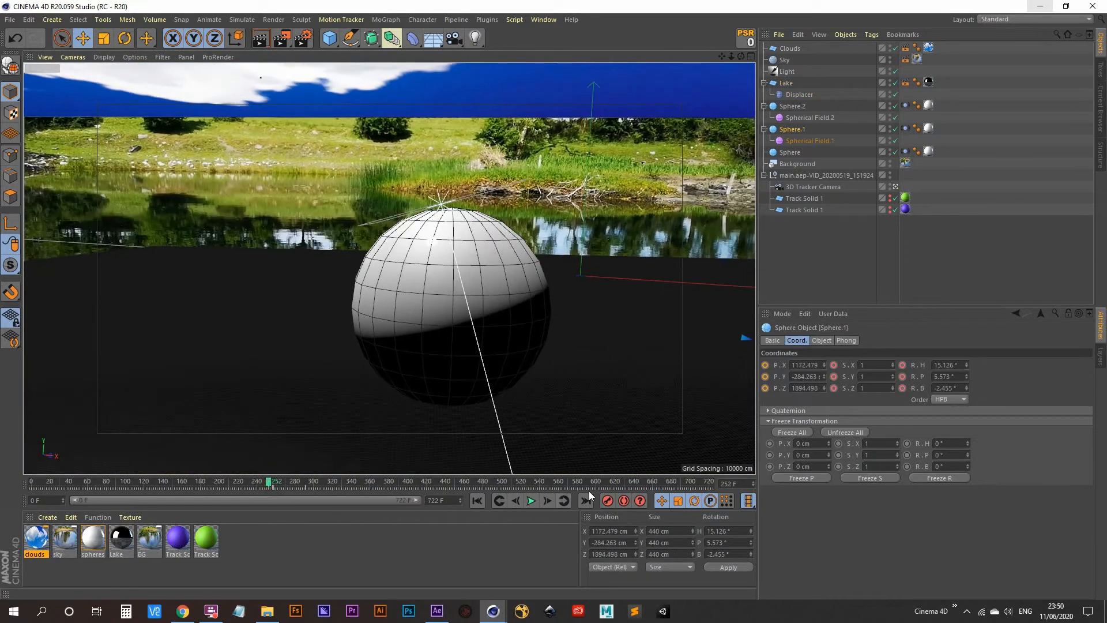
pyautogui.click(748, 500)
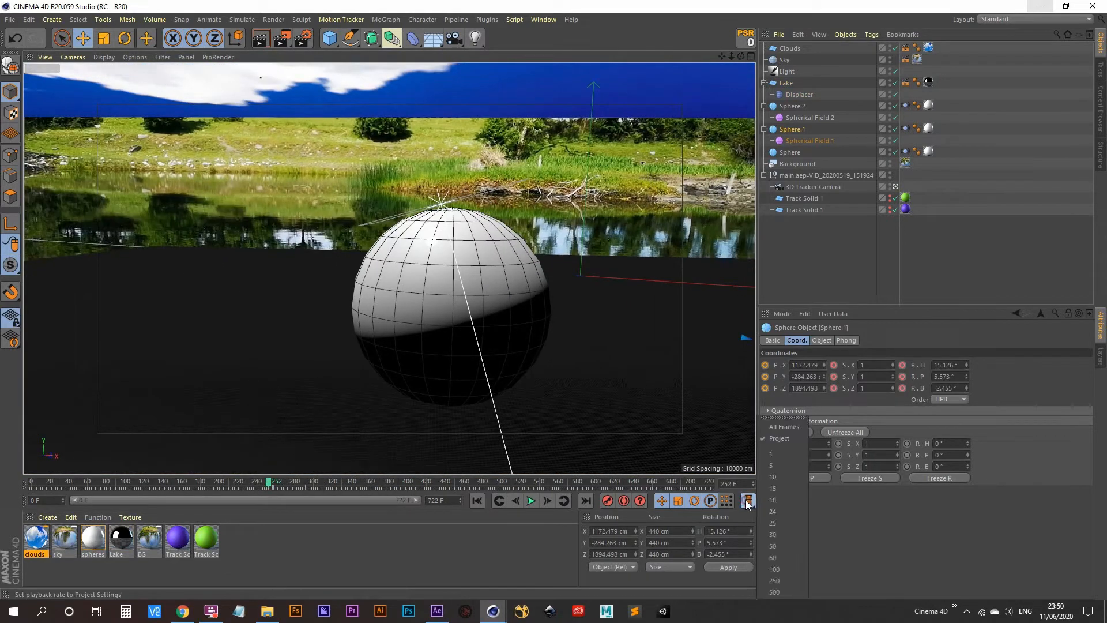
pyautogui.click(772, 427)
pyautogui.click(531, 500)
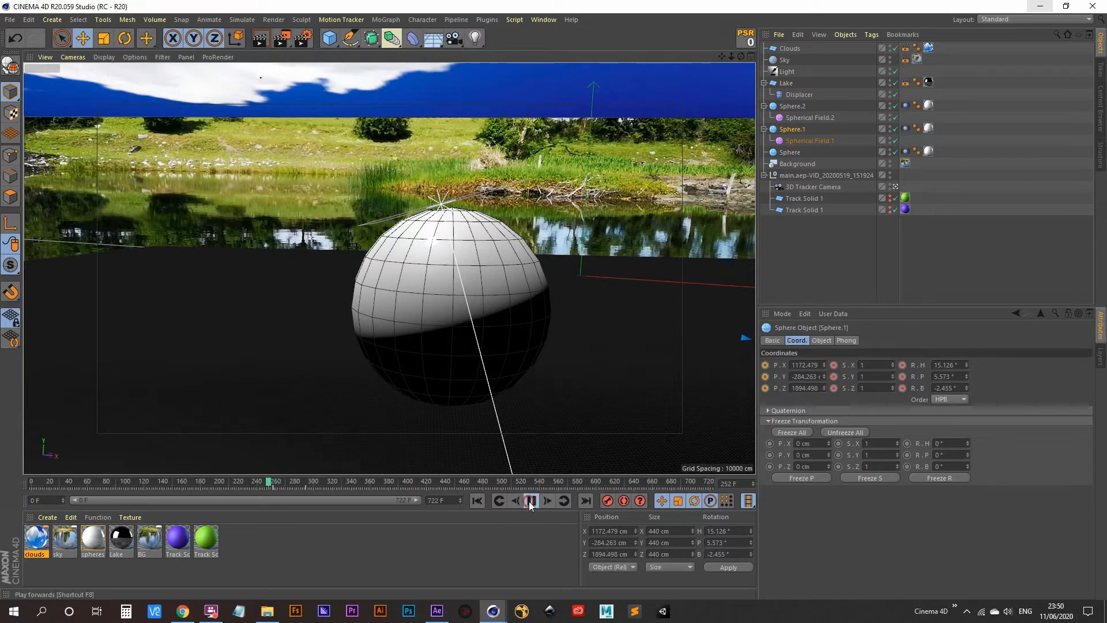
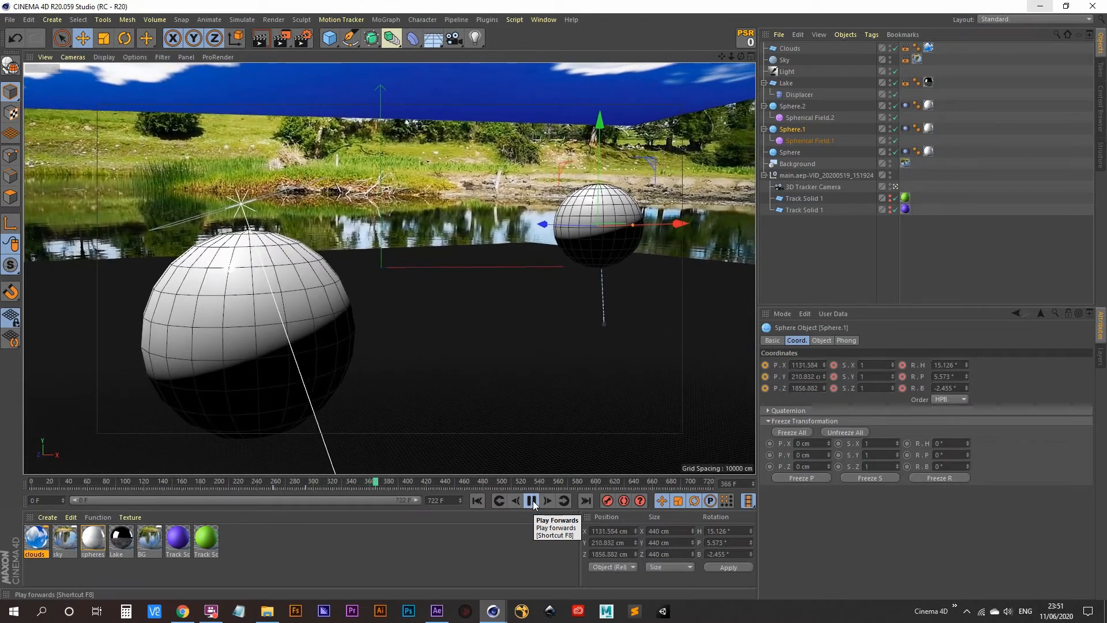
pyautogui.click(532, 500)
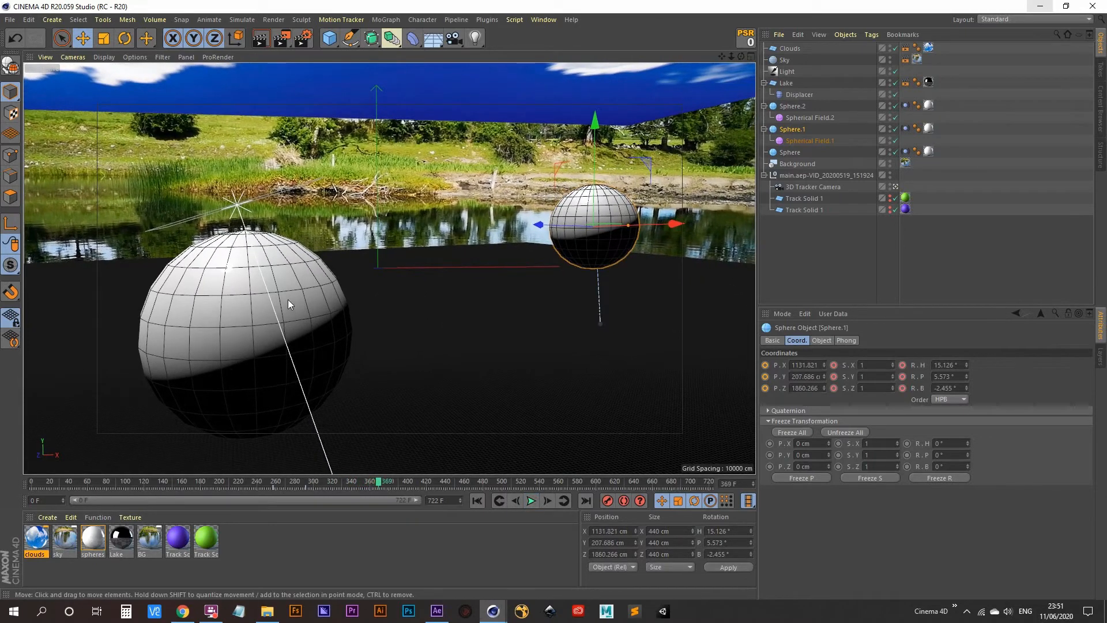
# - Add a Compositing tag to the large foreground Sphere and enable object buffer 1 on it
pyautogui.click(254, 304)
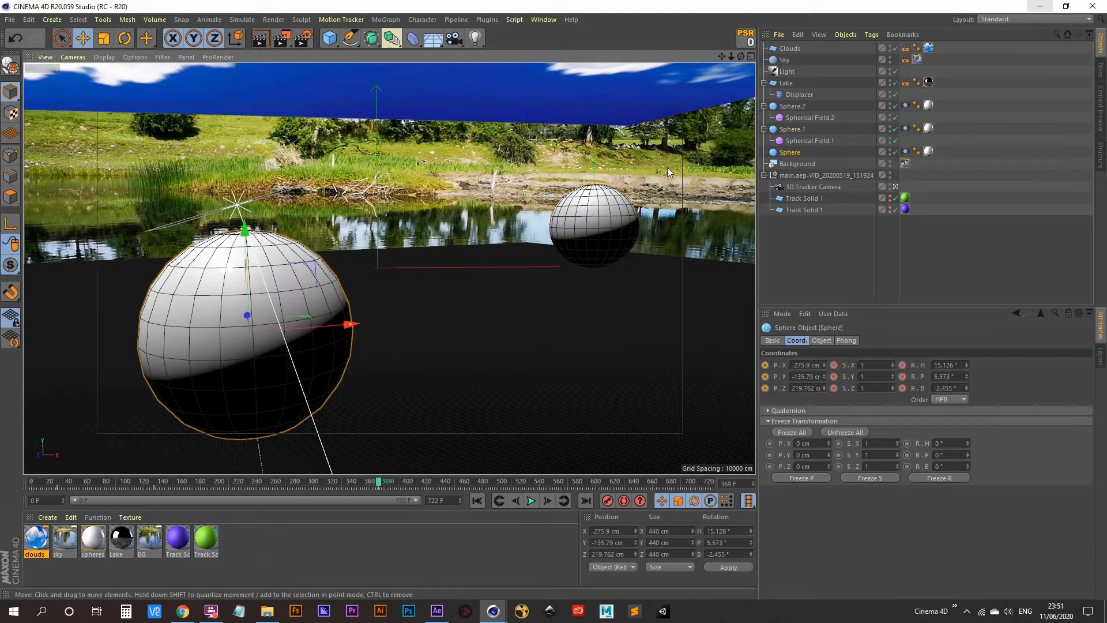
pyautogui.rightClick(784, 152)
pyautogui.moveTo(841, 150)
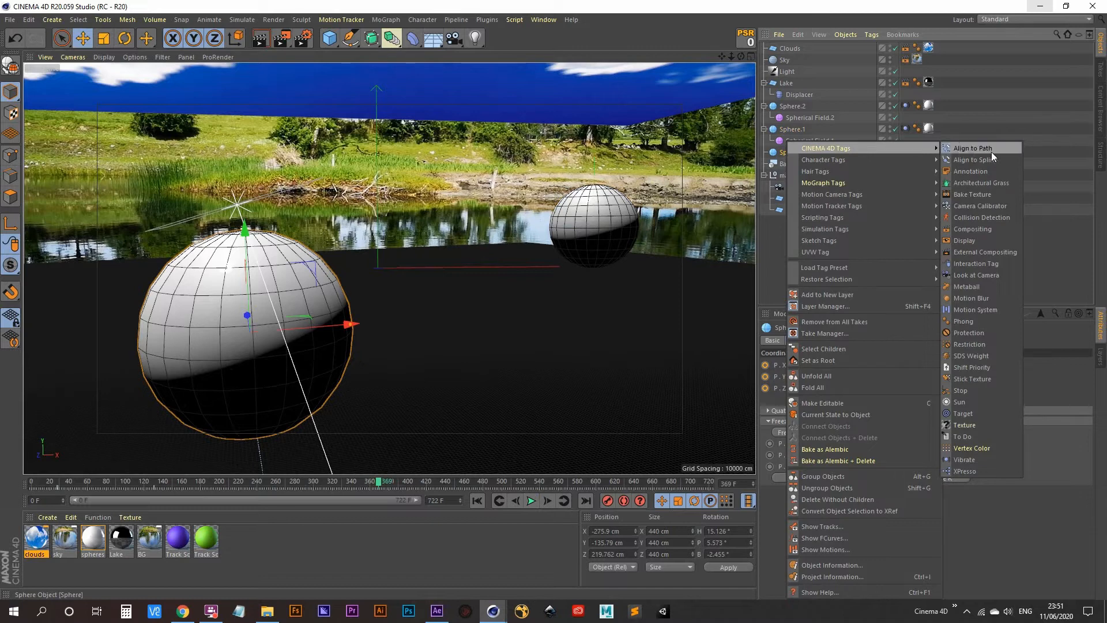
pyautogui.click(981, 227)
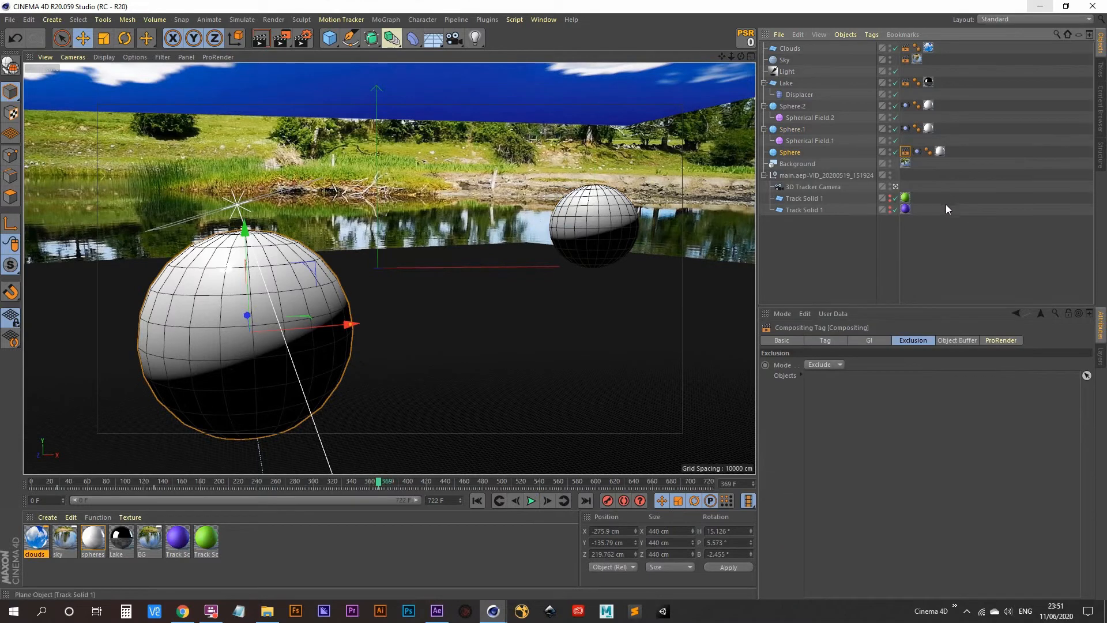
pyautogui.click(957, 341)
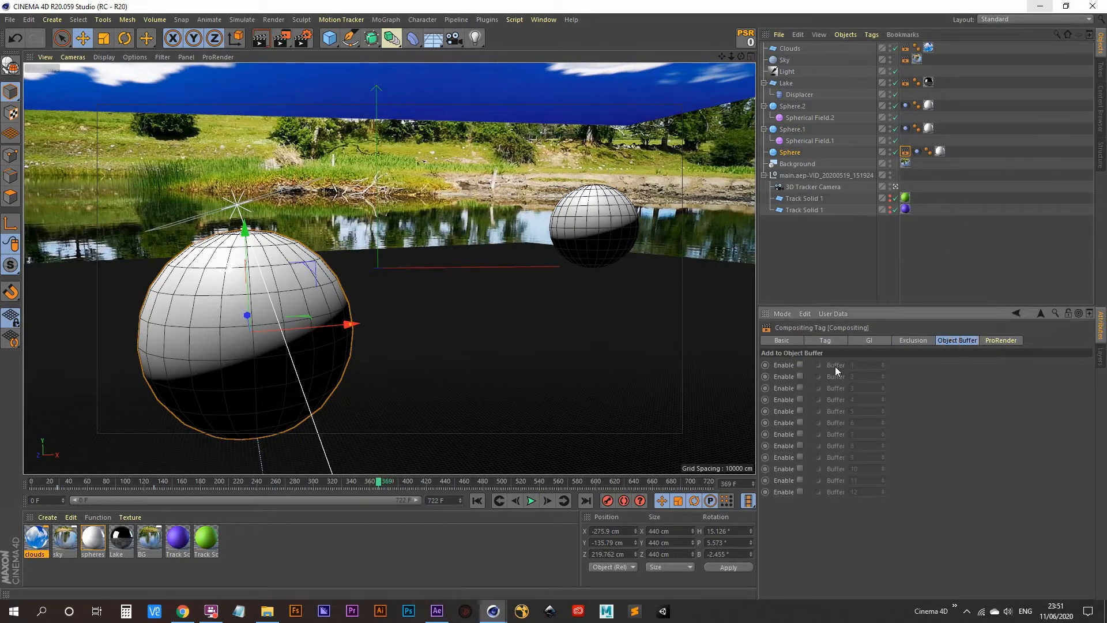
pyautogui.click(799, 365)
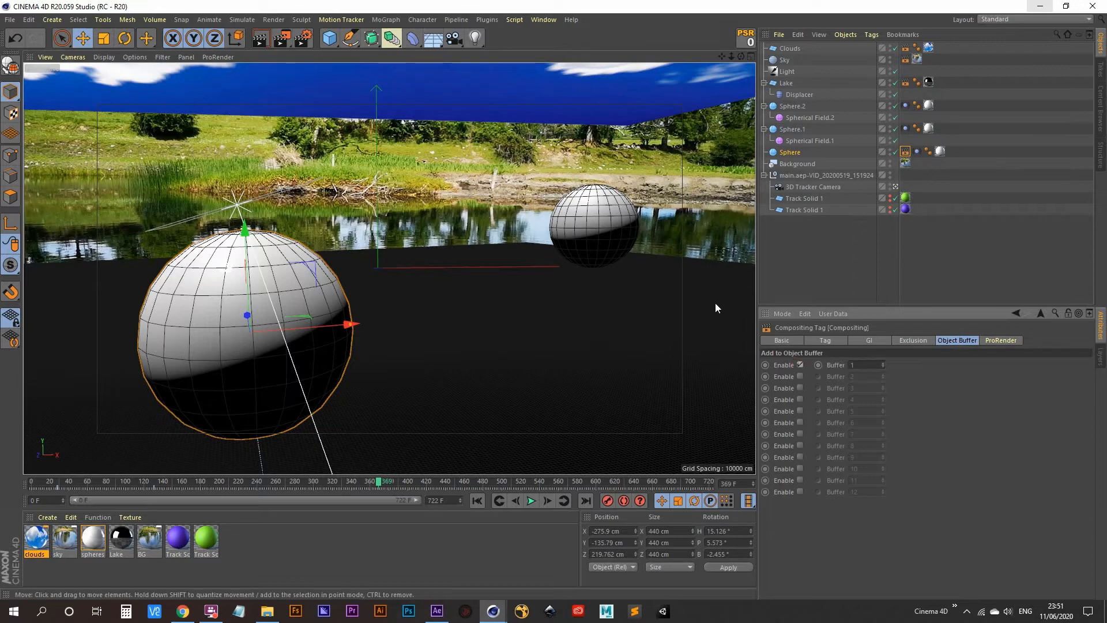
# - Enable Multi-Pass in the render settings and add an Object Buffer pass with group ID 1
pyautogui.click(303, 38)
pyautogui.moveTo(415, 34); pyautogui.dragTo(538, 84)
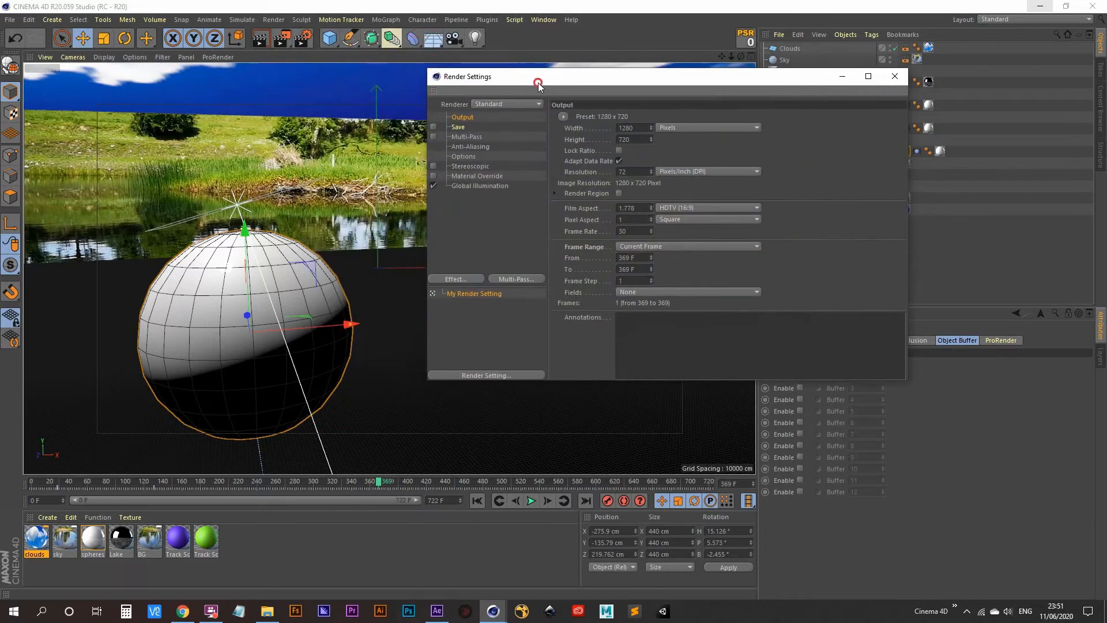
pyautogui.click(433, 136)
pyautogui.click(530, 279)
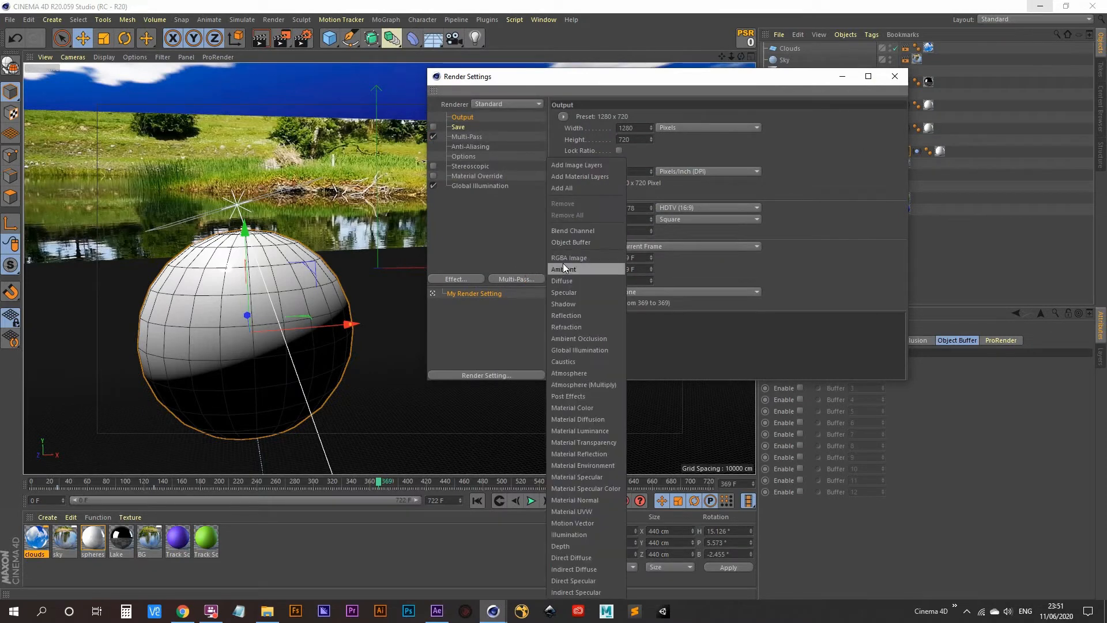
pyautogui.click(587, 242)
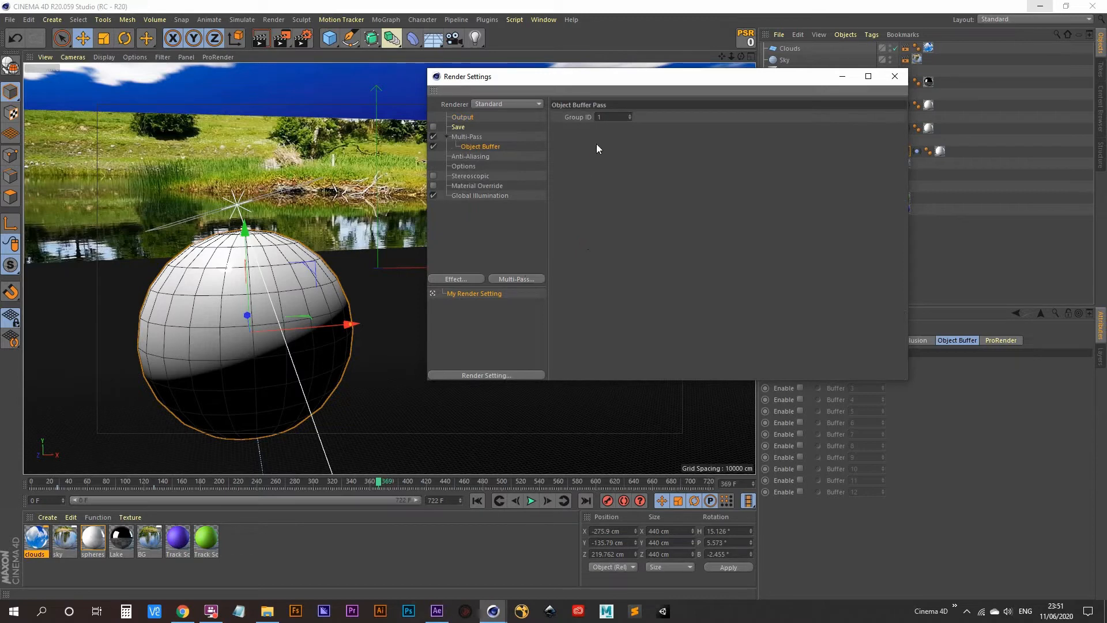
pyautogui.moveTo(673, 80); pyautogui.dragTo(468, 53)
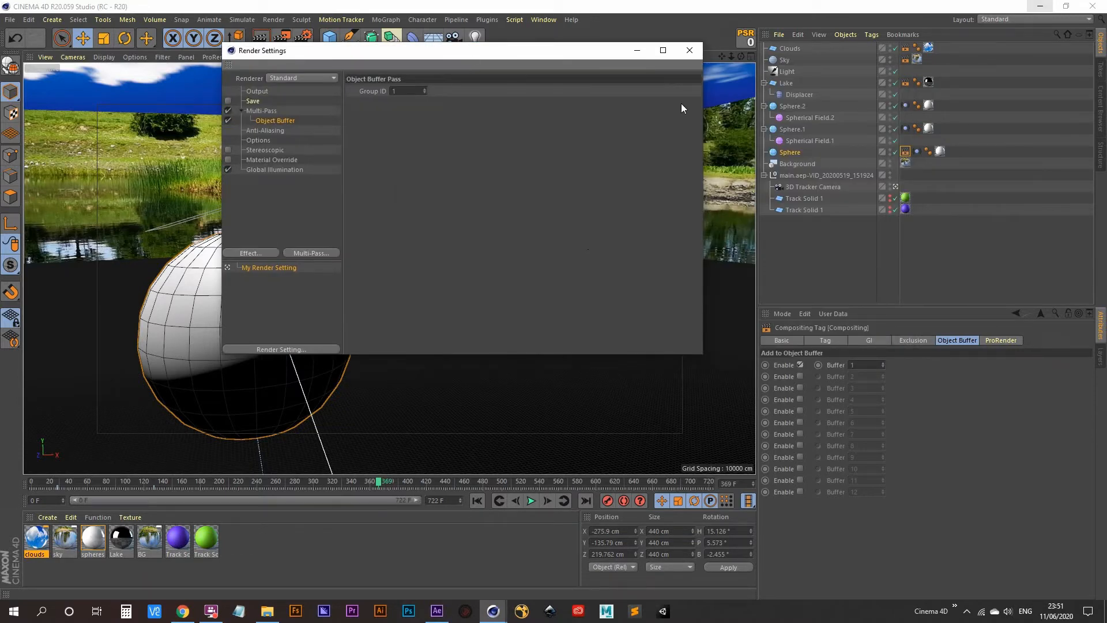
pyautogui.click(689, 53)
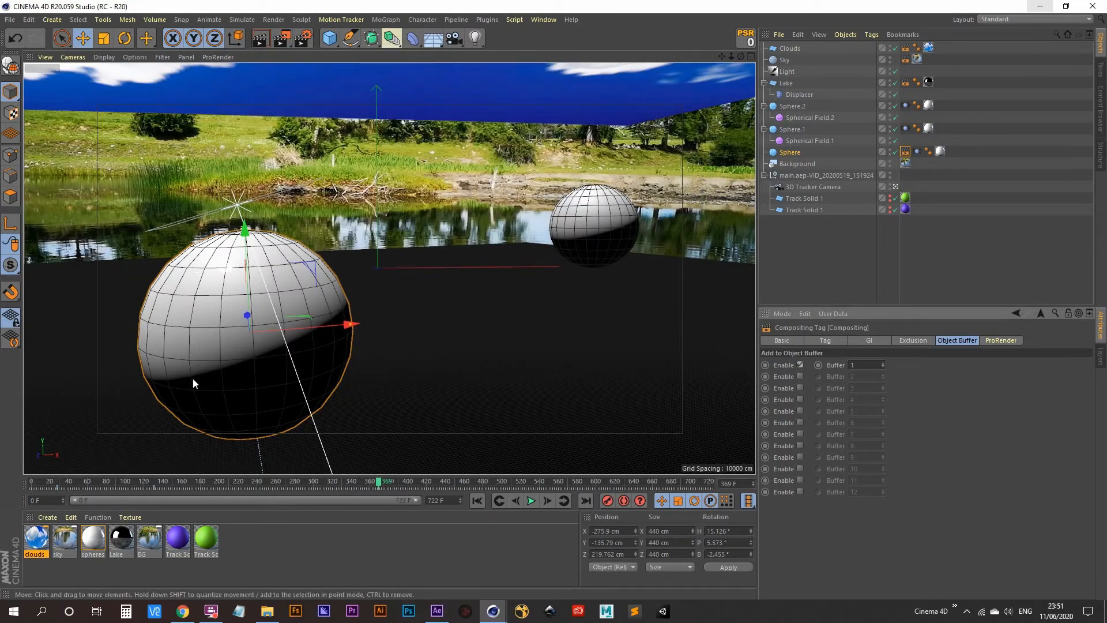
# - Deselect everything and render frame 369 to check the spheres and their reflections in the lake
pyautogui.click(812, 254)
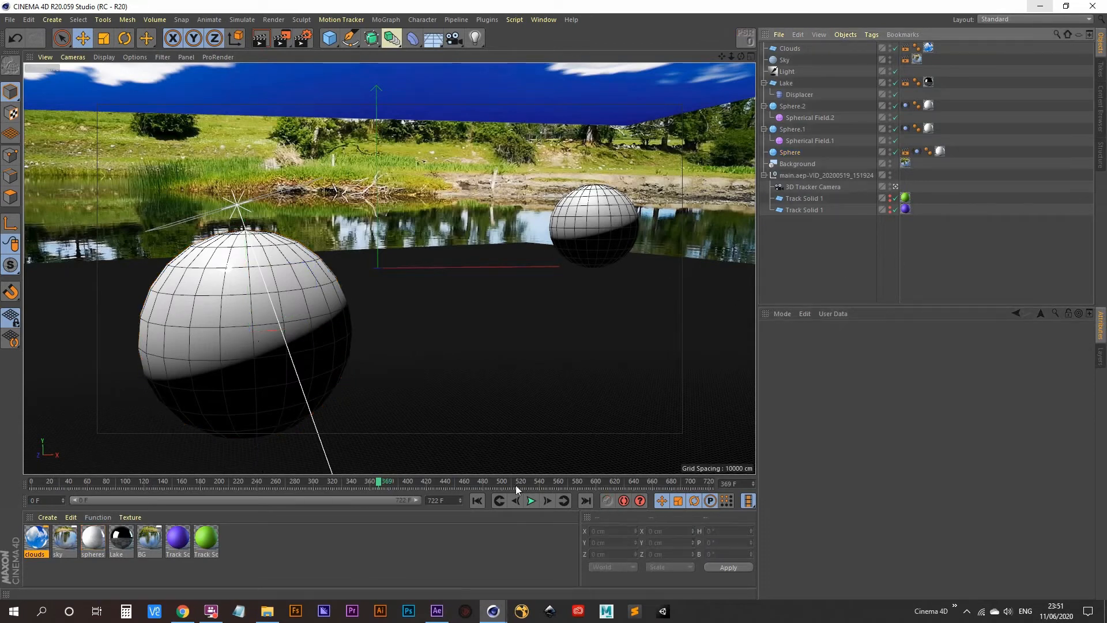
pyautogui.click(284, 41)
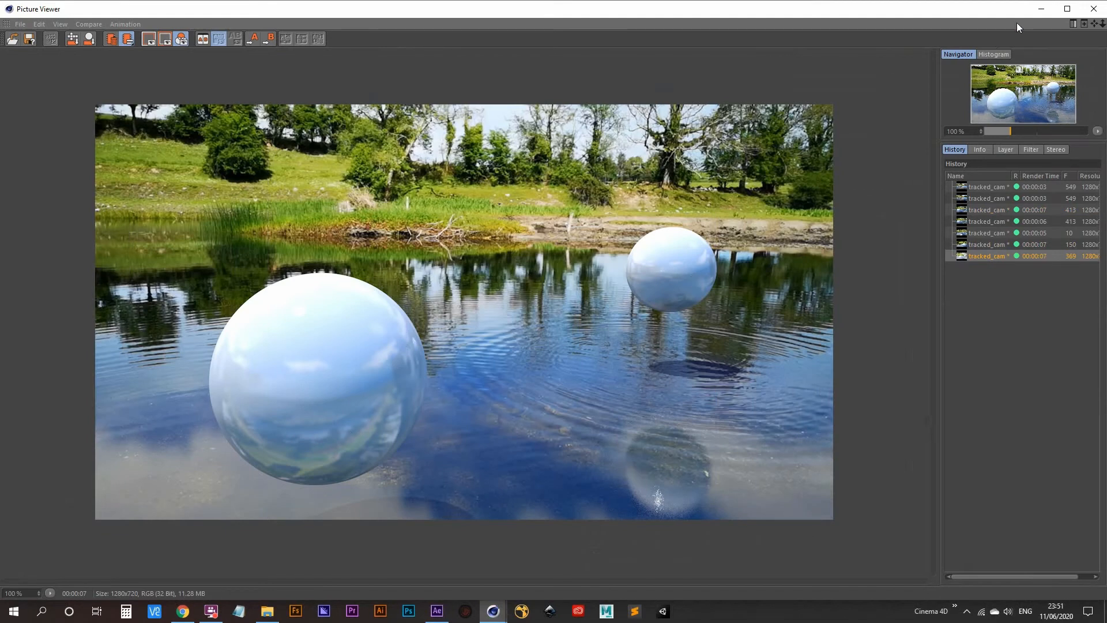
pyautogui.click(1042, 8)
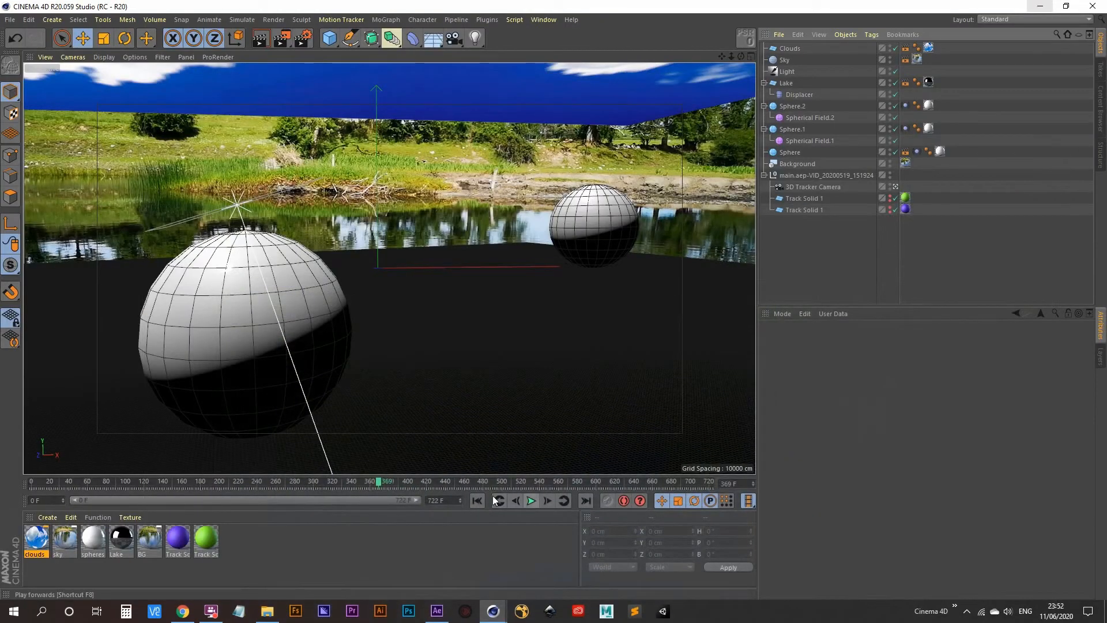
# - Move to frame 583 and render it to check the ripples and cloud reflections
pyautogui.moveTo(386, 482); pyautogui.dragTo(581, 473)
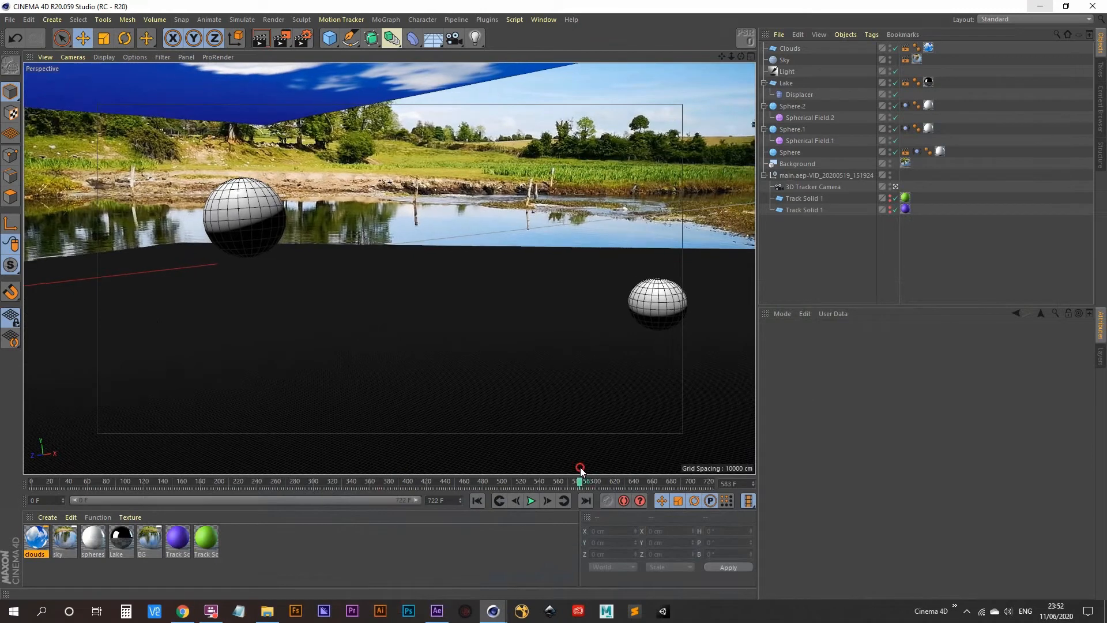
pyautogui.click(284, 40)
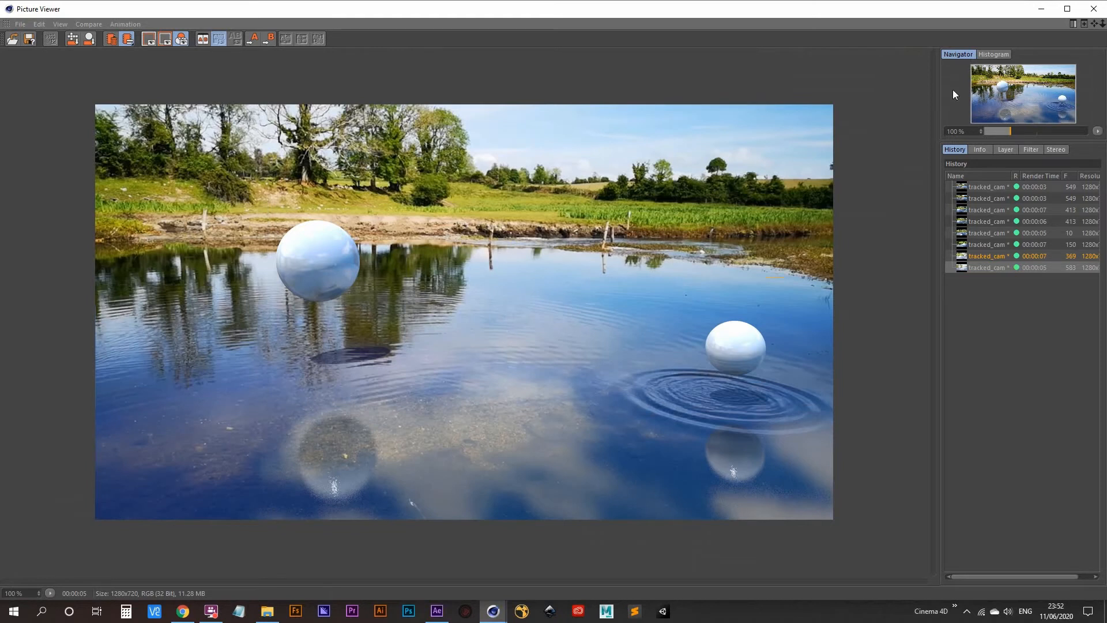
pyautogui.click(1039, 13)
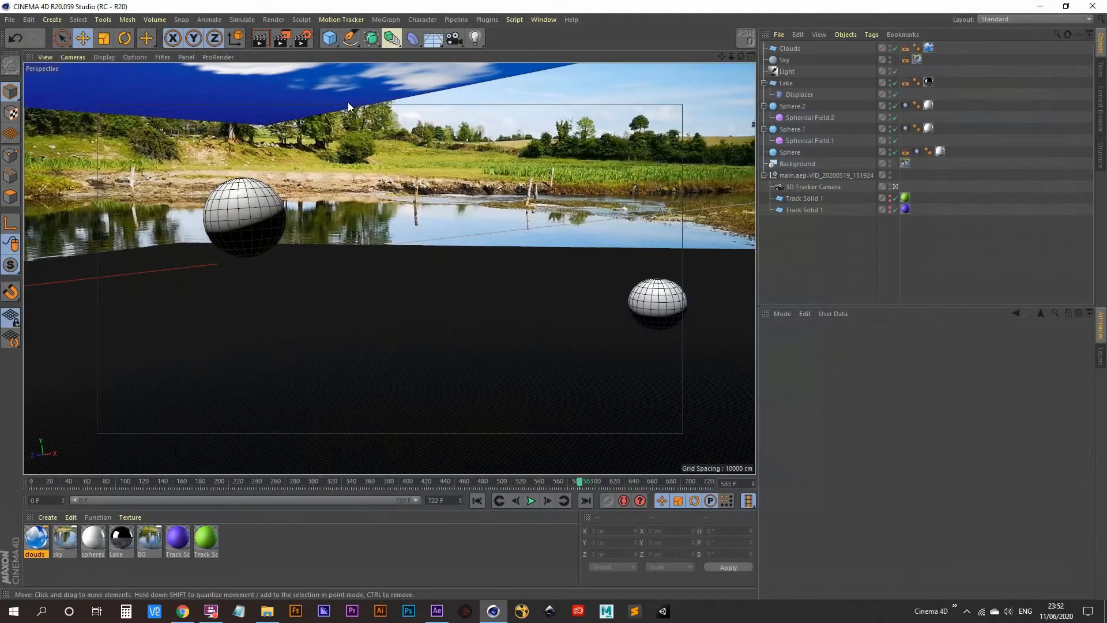
# - Save the project as a new file named Main in the 07-Lake_Dramore folder, without overwriting tracked_cam
pyautogui.hotkey('ctrl', 's')
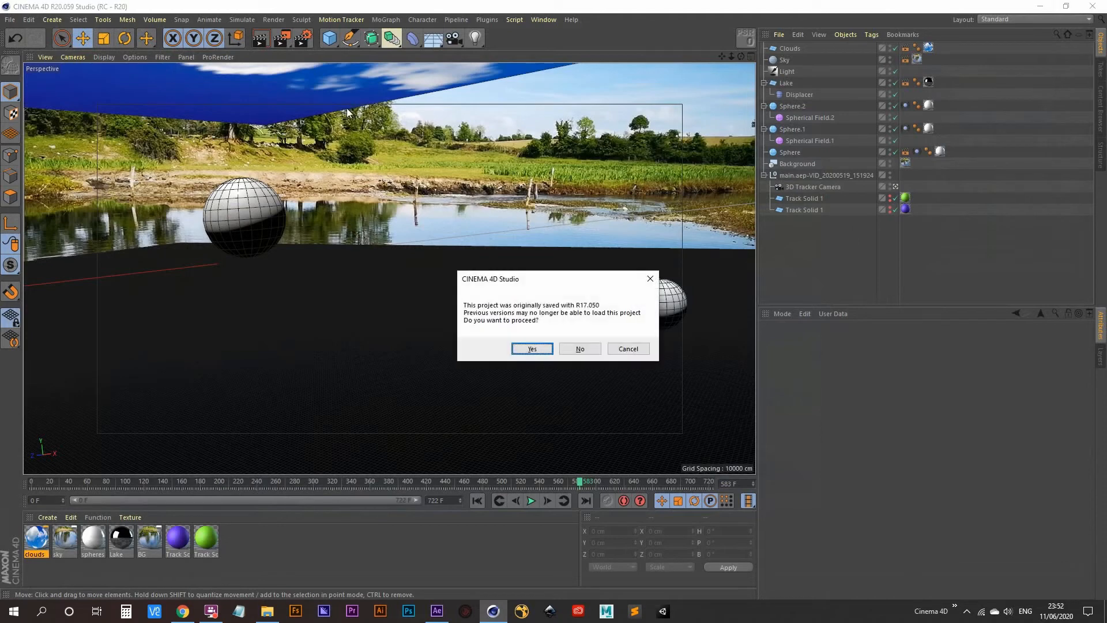
pyautogui.click(628, 349)
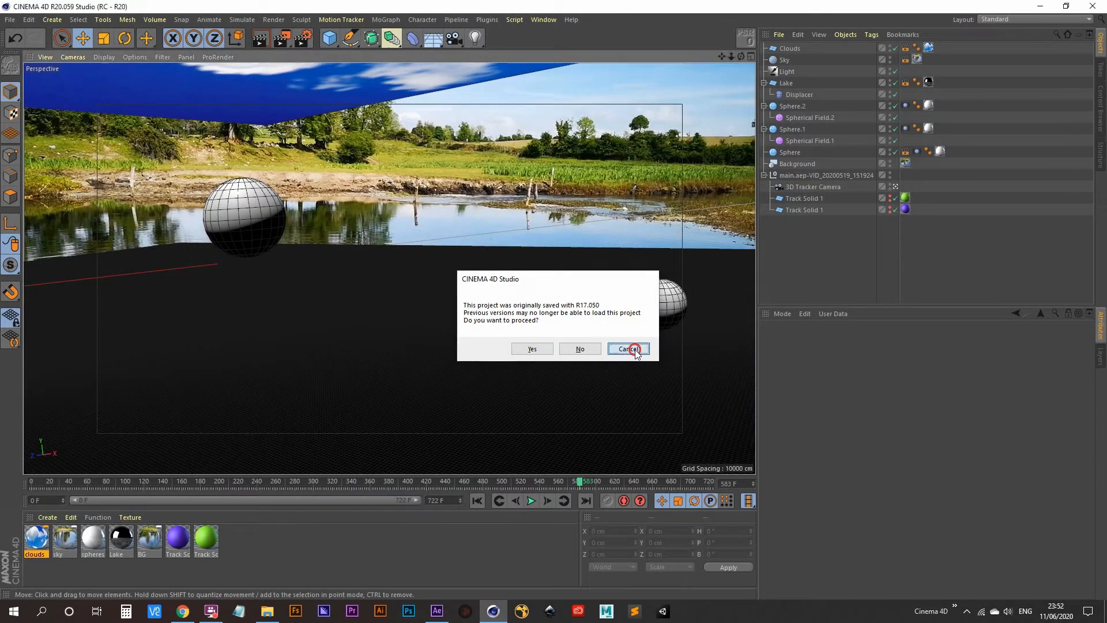
pyautogui.click(10, 19)
pyautogui.click(45, 124)
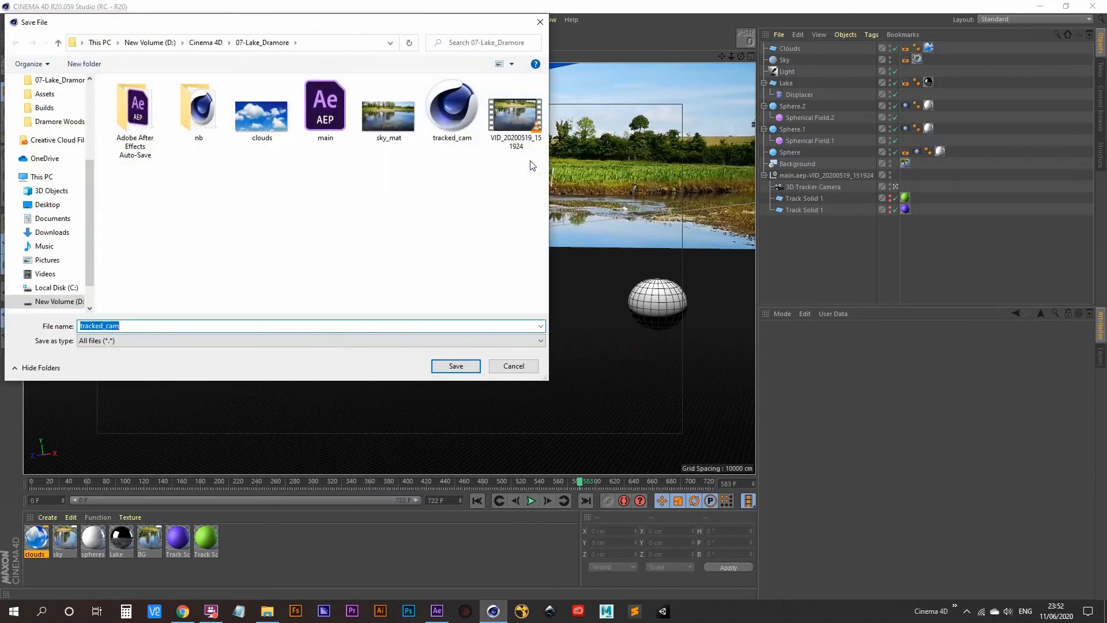
pyautogui.moveTo(267, 28); pyautogui.dragTo(494, 108)
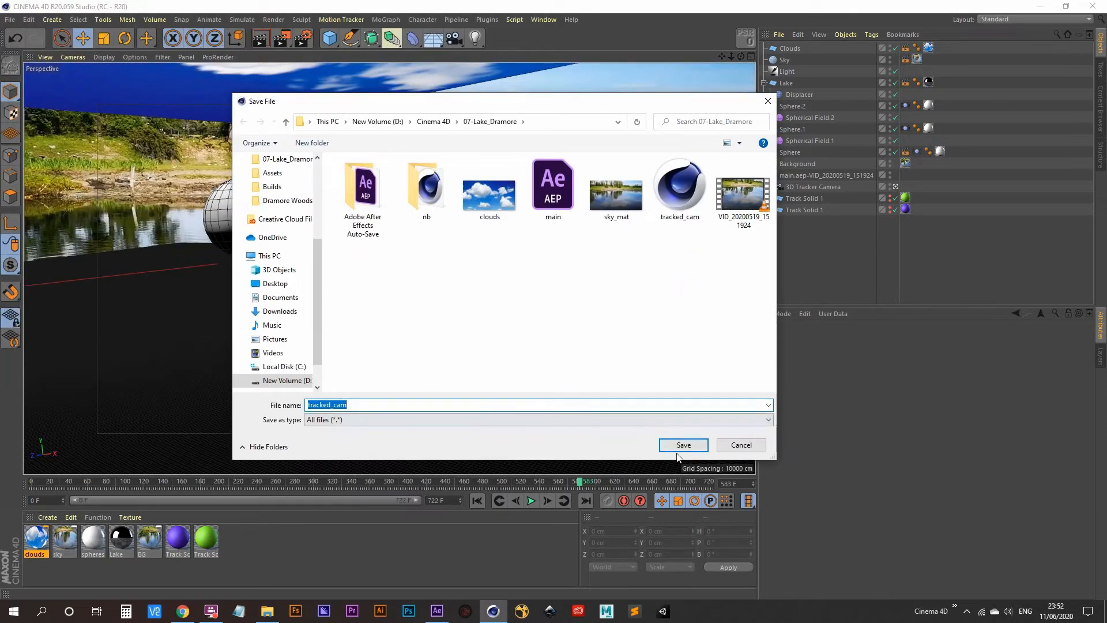
pyautogui.click(376, 405)
pyautogui.click(684, 445)
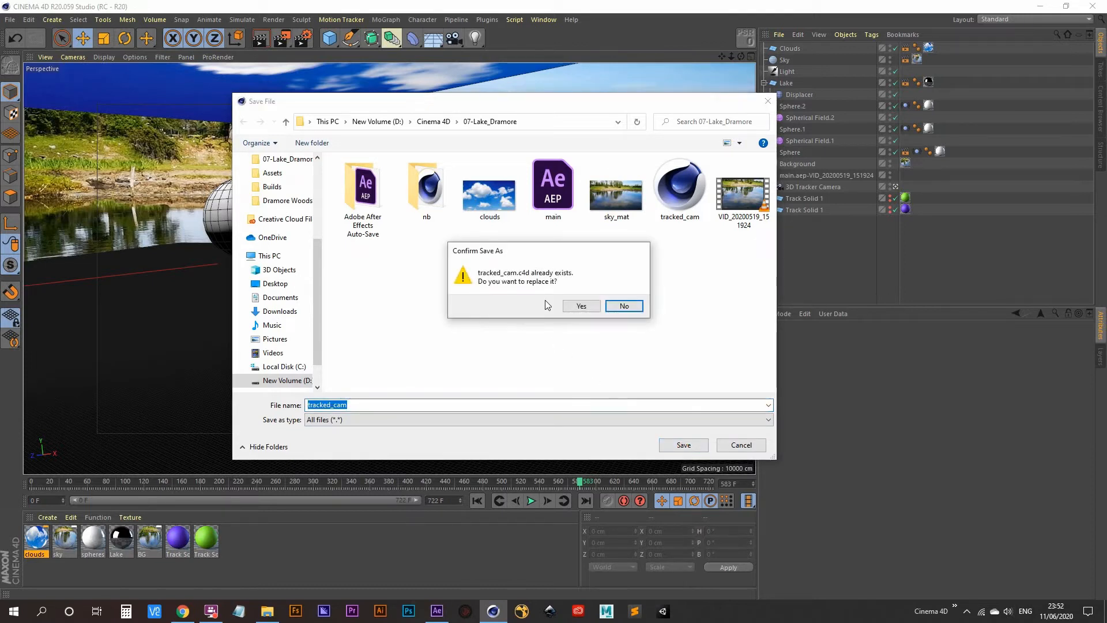
pyautogui.click(624, 305)
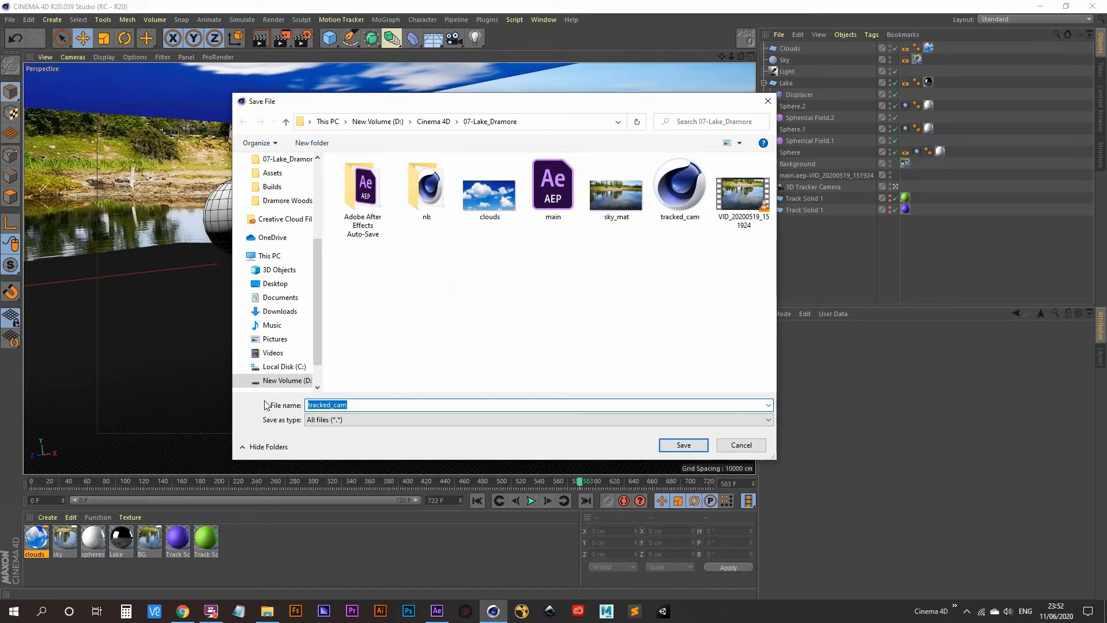
pyautogui.write('Main')
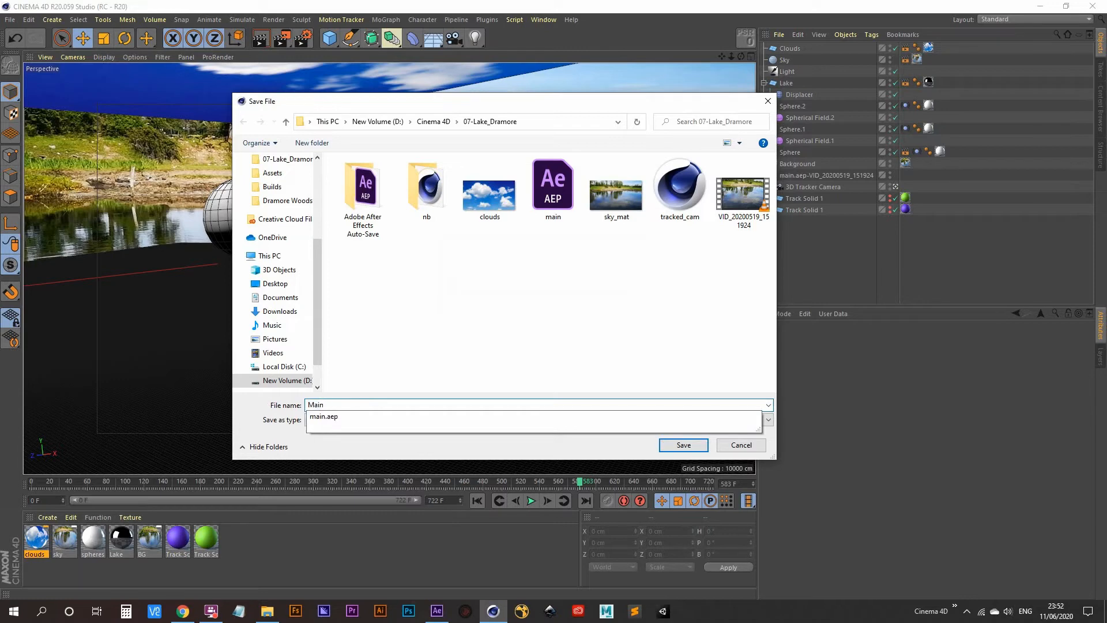
pyautogui.click(493, 346)
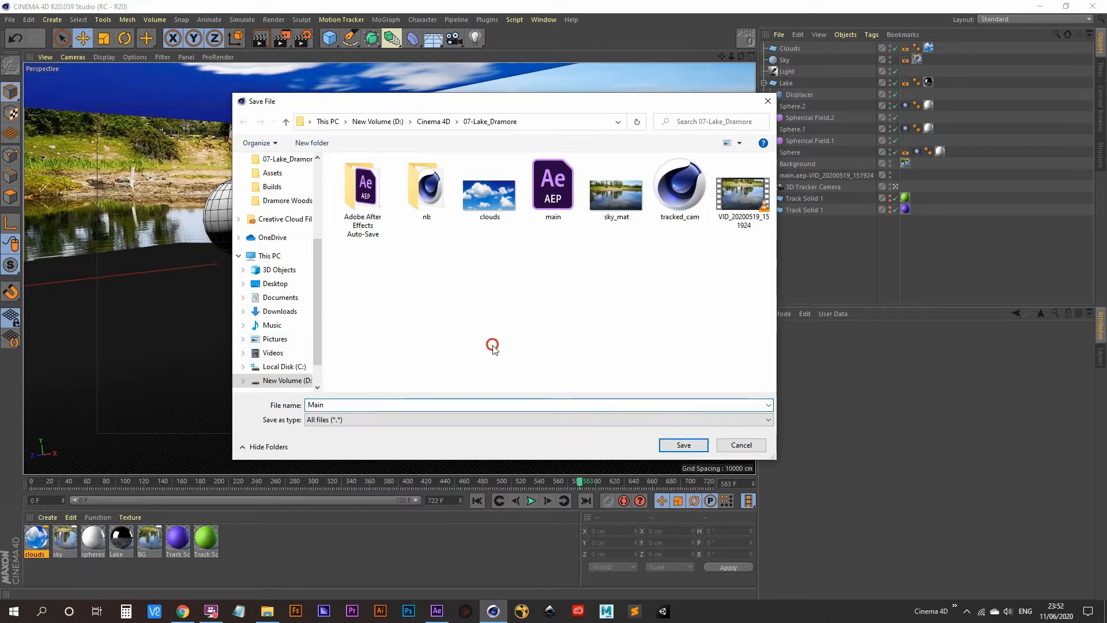
pyautogui.click(679, 445)
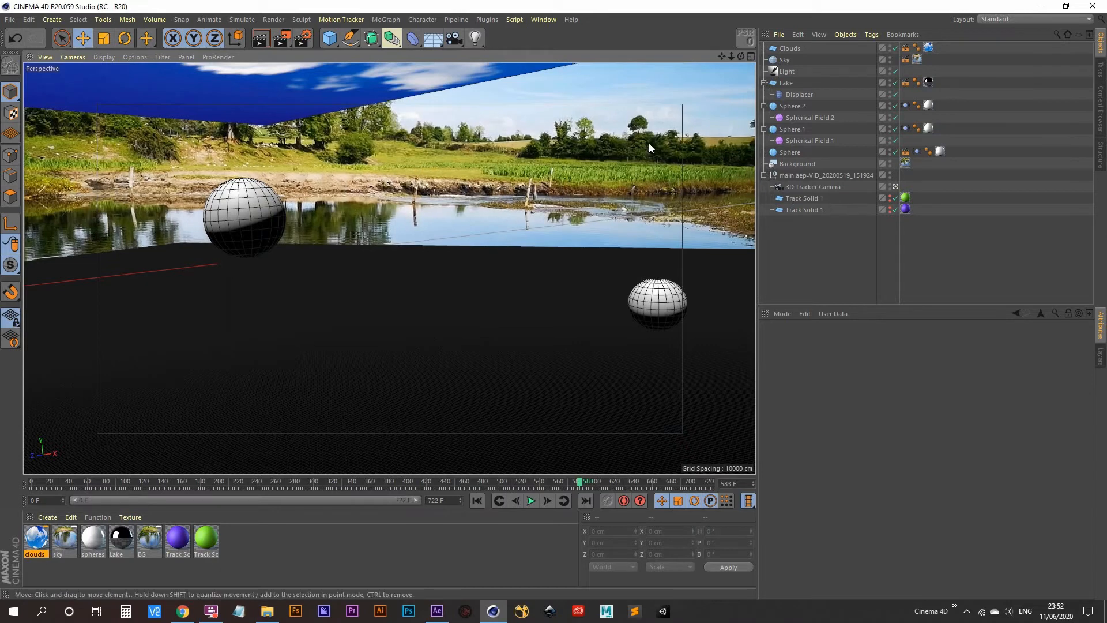
# - Compare the group ID of the Object Buffer pass in the render settings with the buffer number on the Sphere's Compositing tag
pyautogui.click(302, 40)
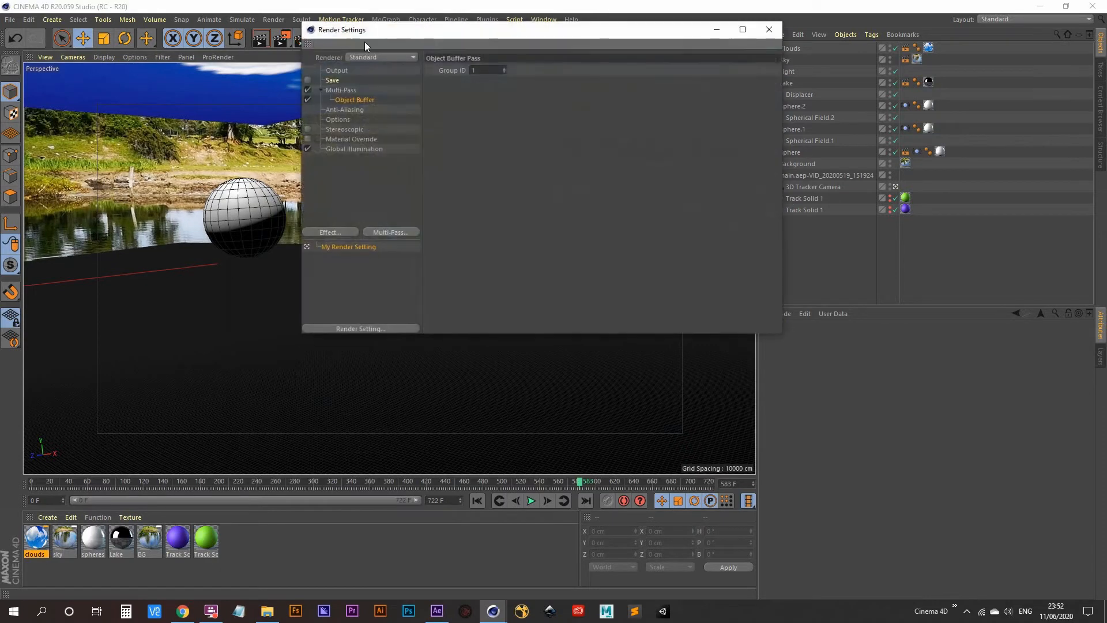
pyautogui.moveTo(445, 30); pyautogui.dragTo(402, 109)
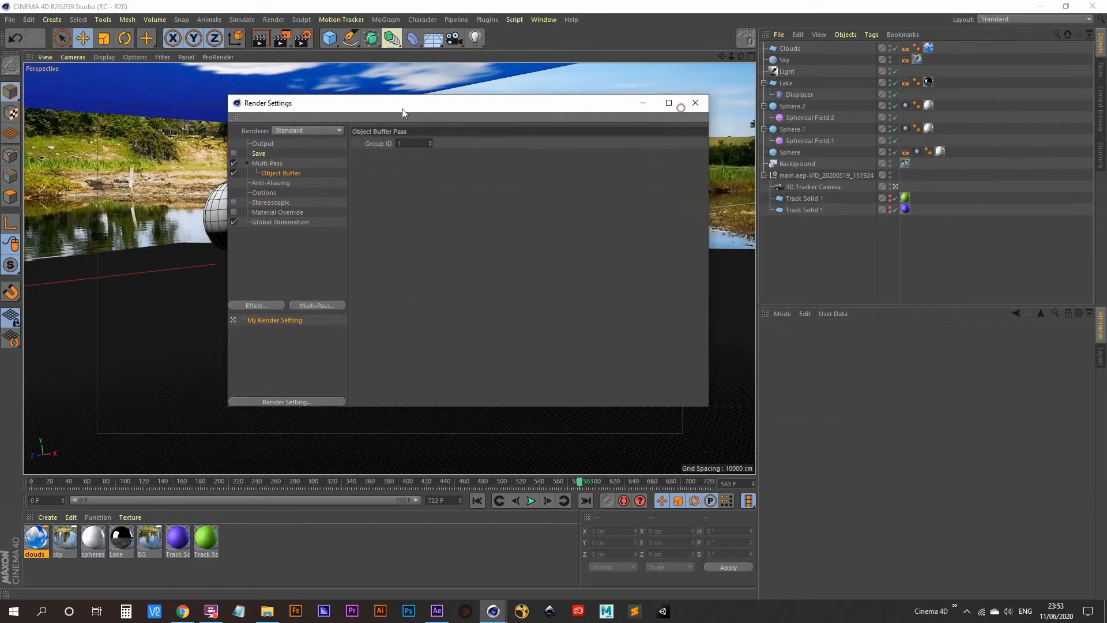
pyautogui.click(906, 152)
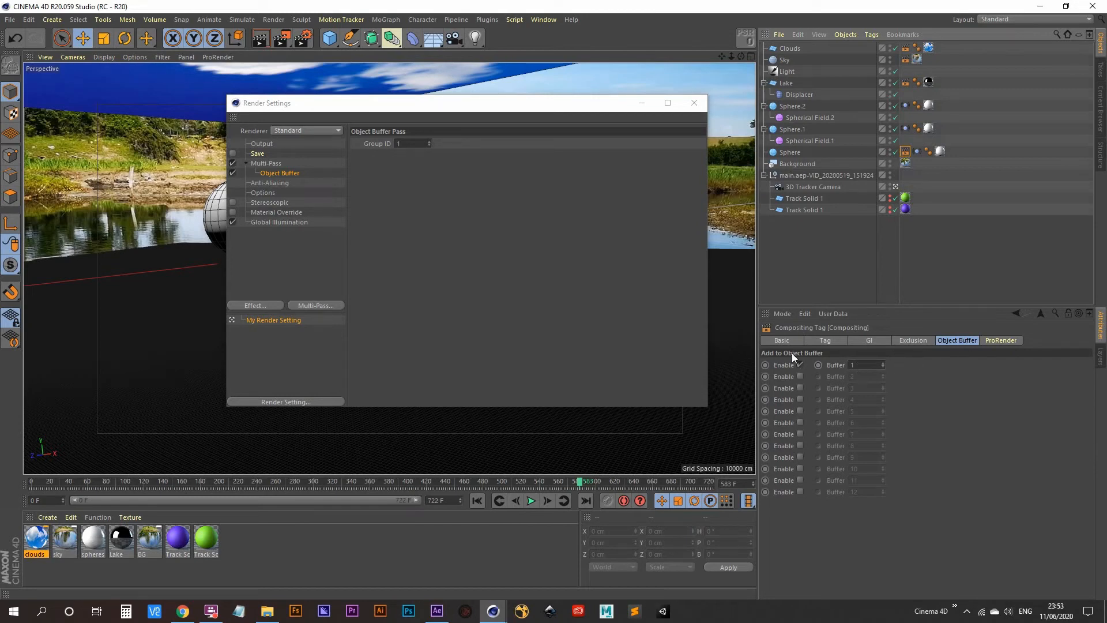
pyautogui.moveTo(448, 105); pyautogui.dragTo(695, 58)
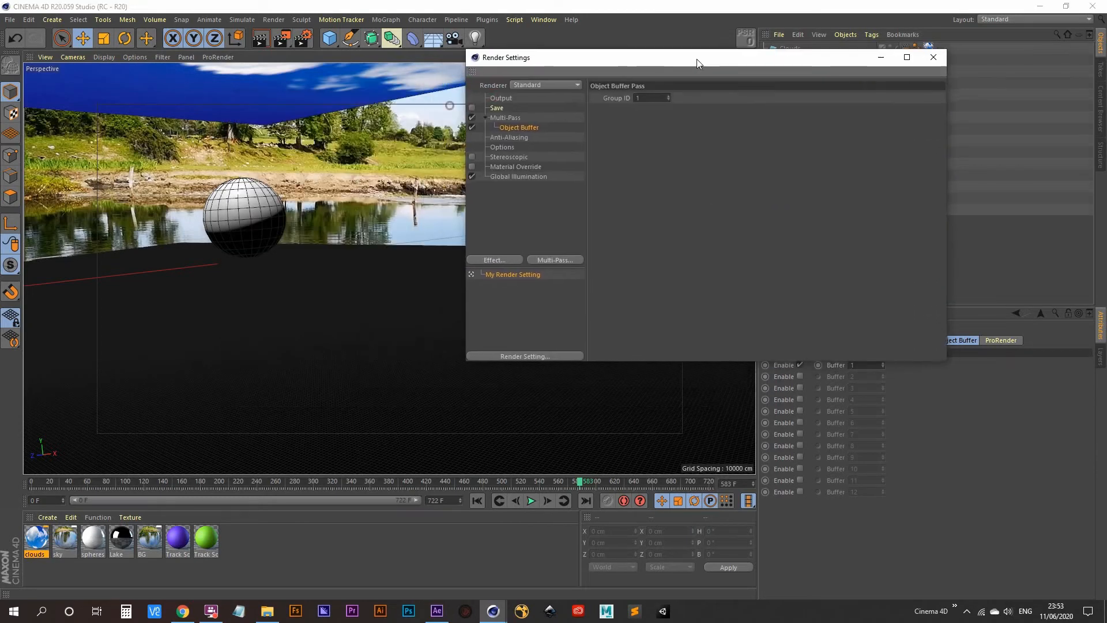
pyautogui.click(487, 116)
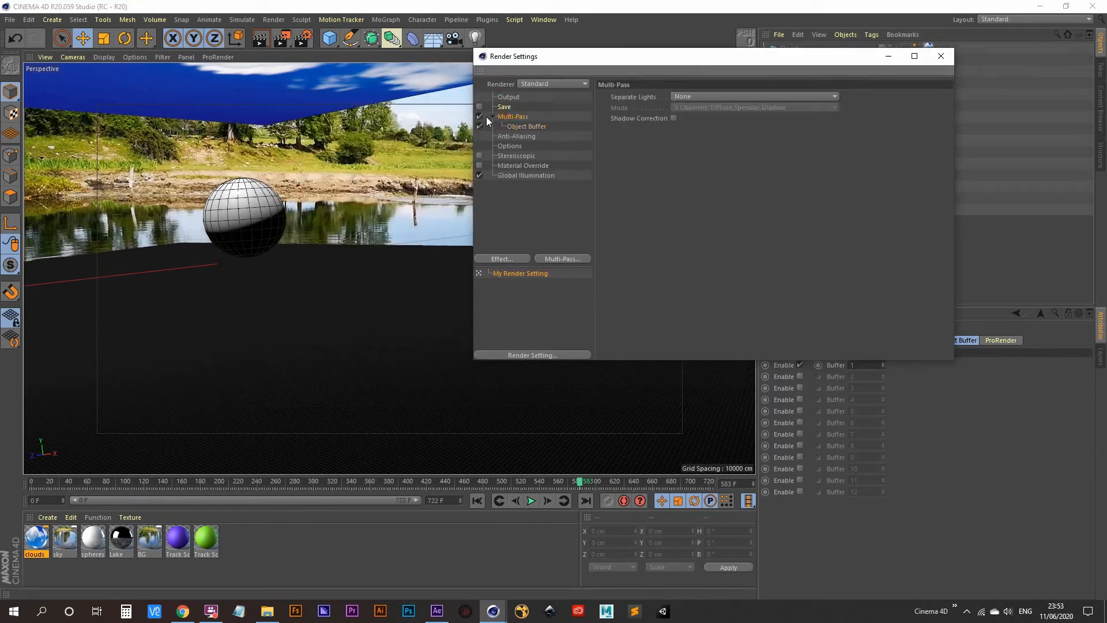
pyautogui.click(569, 259)
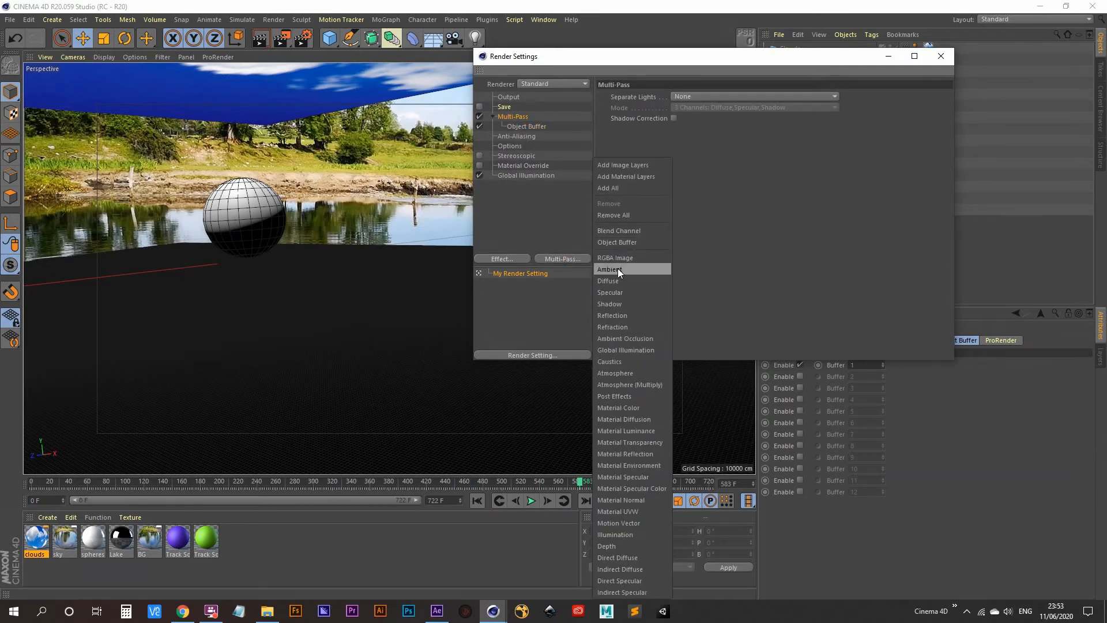
pyautogui.click(623, 242)
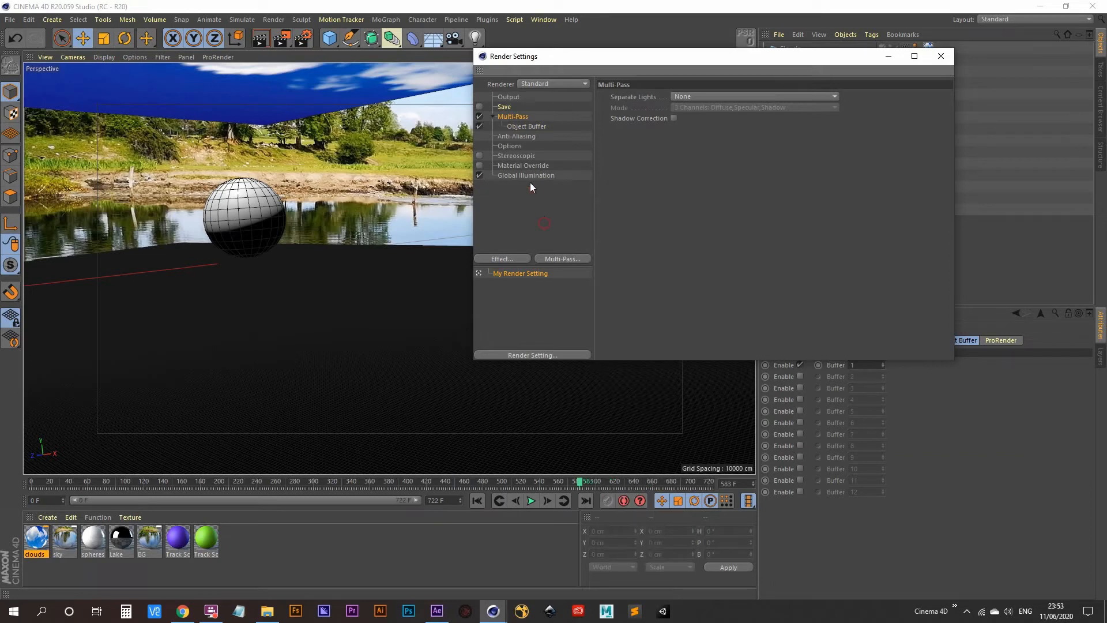
pyautogui.click(528, 131)
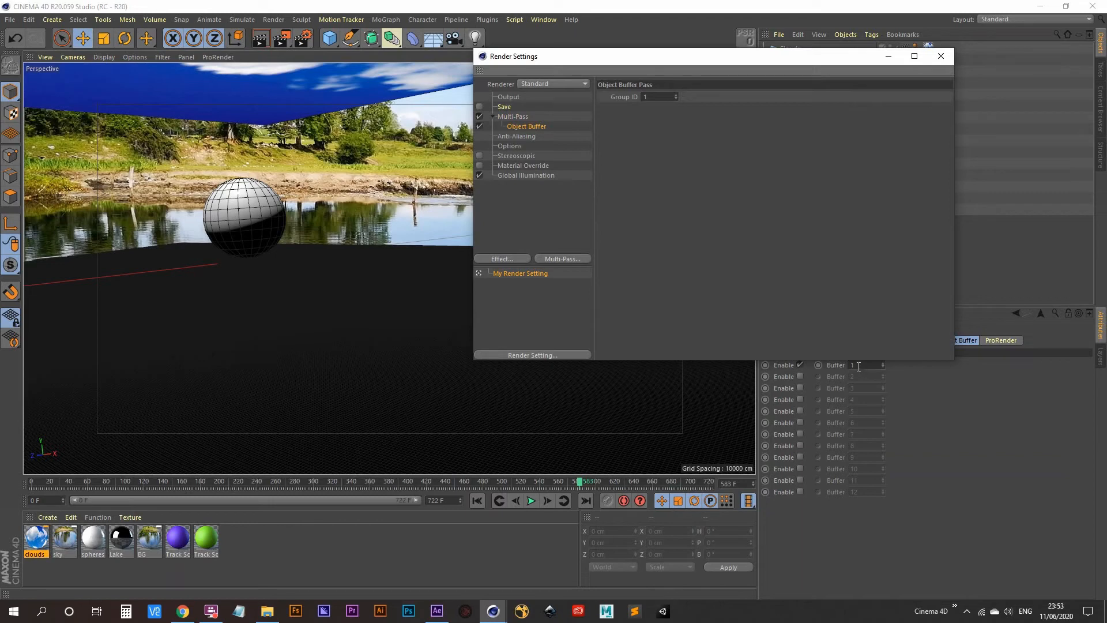
pyautogui.click(516, 138)
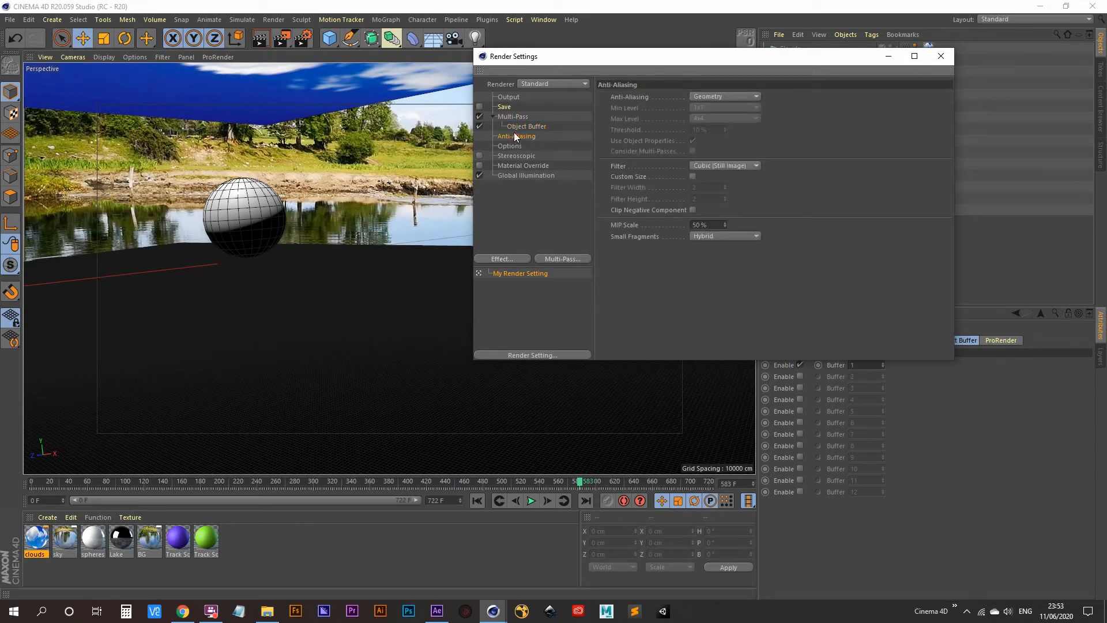
# - Set the render output's frame range to All Frames
pyautogui.click(510, 98)
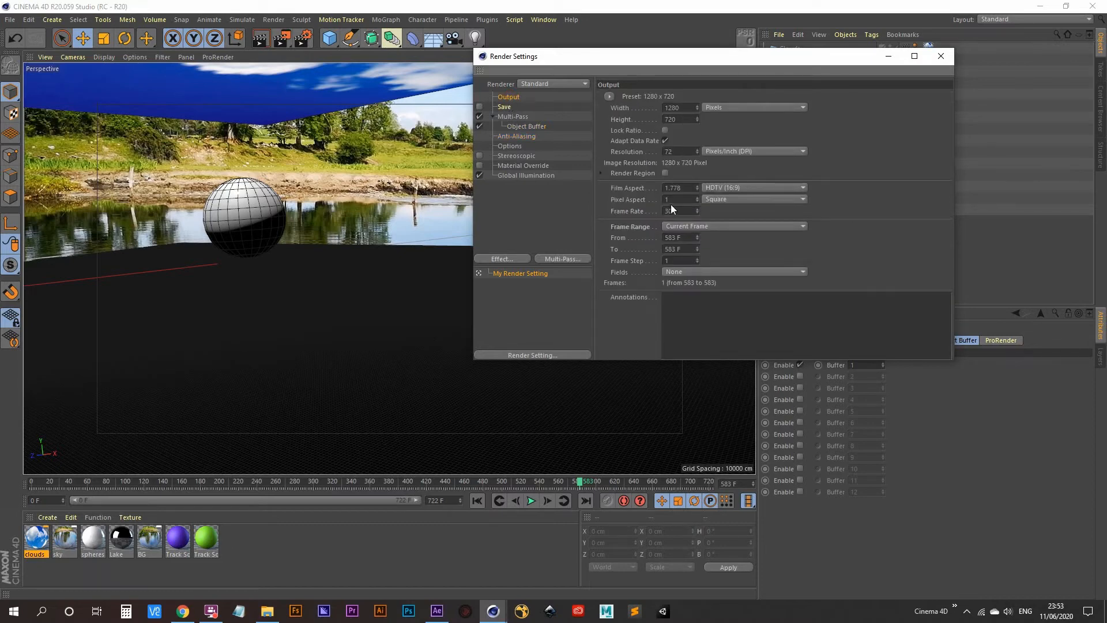
pyautogui.click(694, 227)
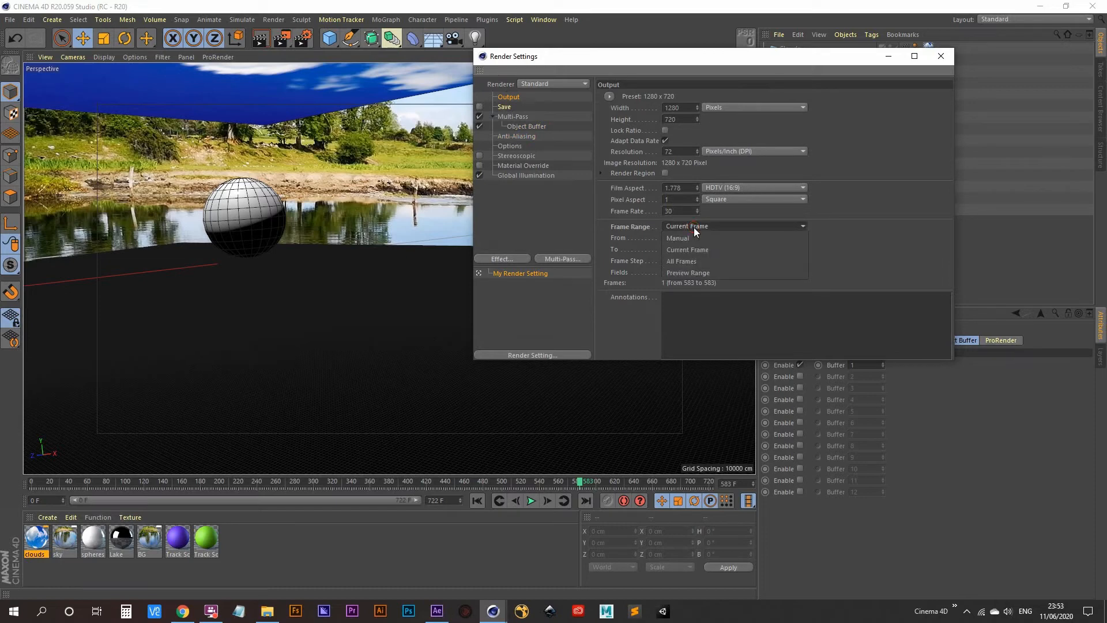
pyautogui.click(697, 260)
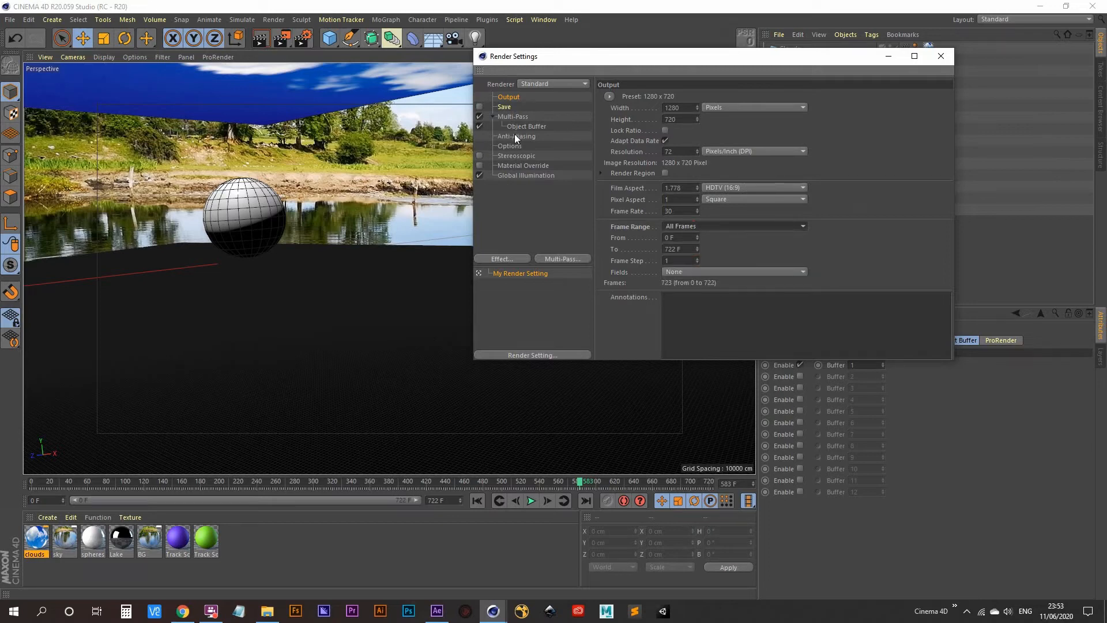
pyautogui.click(508, 98)
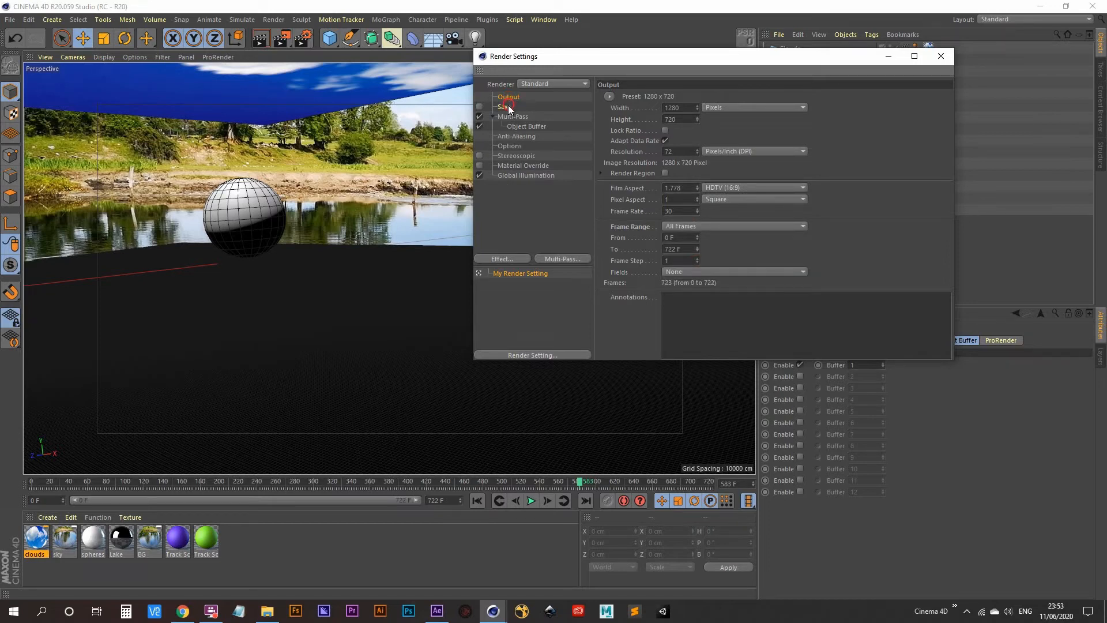
# - Enable saving of the render and set the regular image format to PNG
pyautogui.click(505, 107)
pyautogui.click(479, 106)
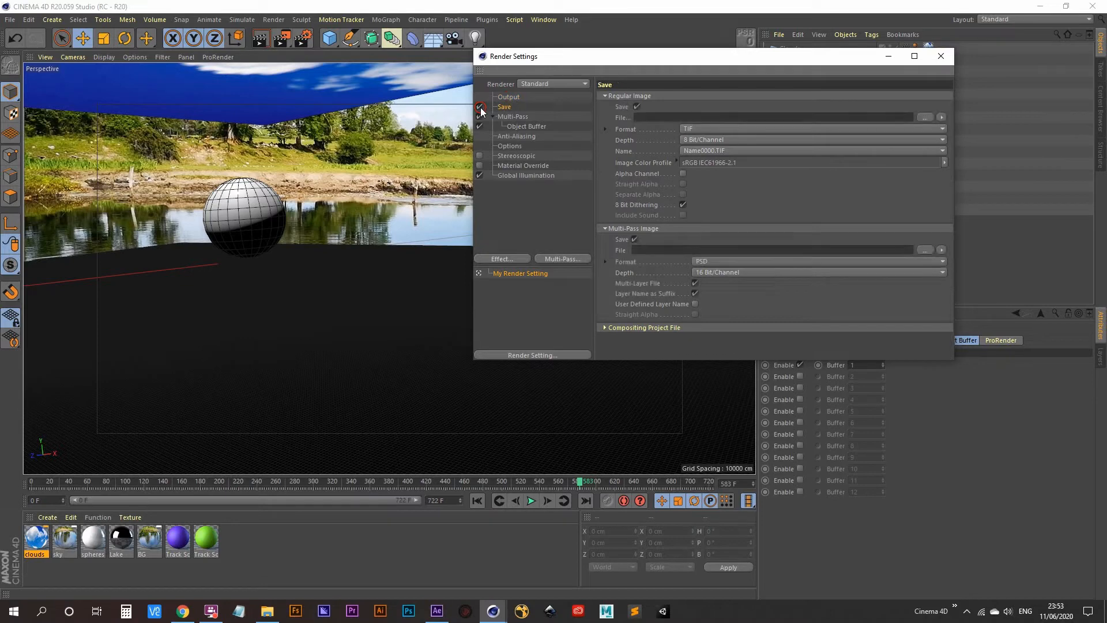
pyautogui.click(705, 128)
pyautogui.click(712, 242)
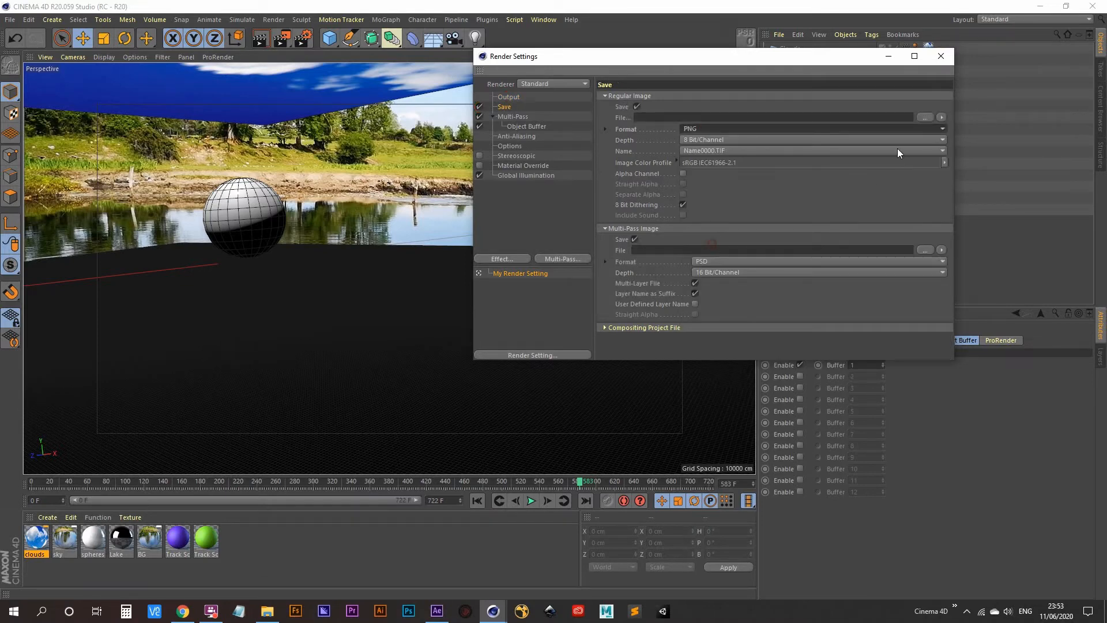
# - For the regular image's output path, create a folder named sequence inside 07-Lake_Dramore and open it
pyautogui.click(925, 117)
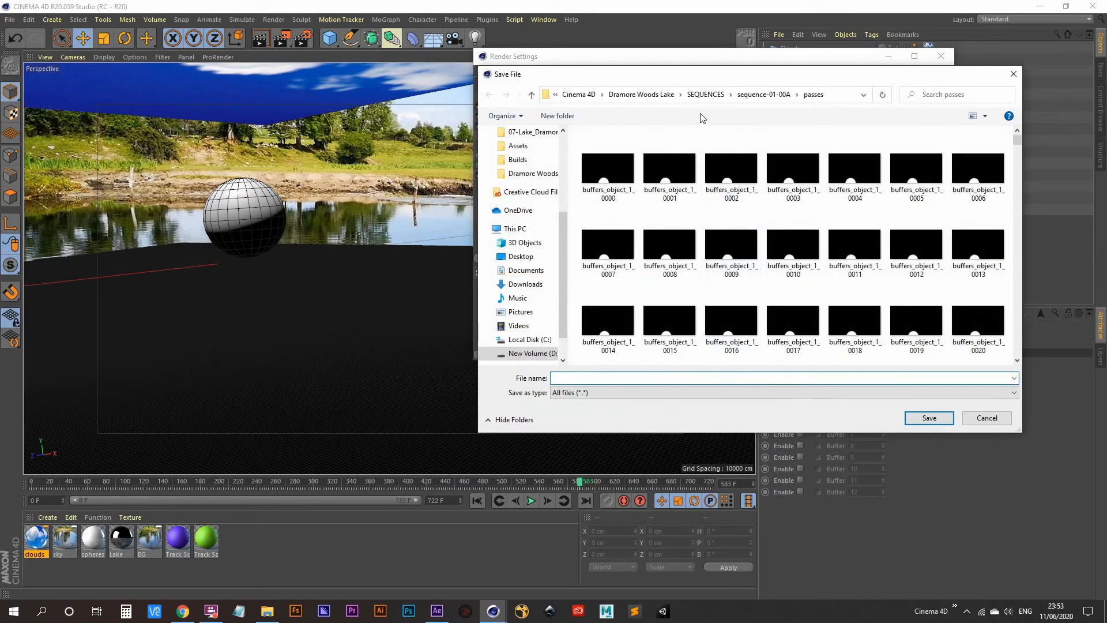
pyautogui.click(578, 94)
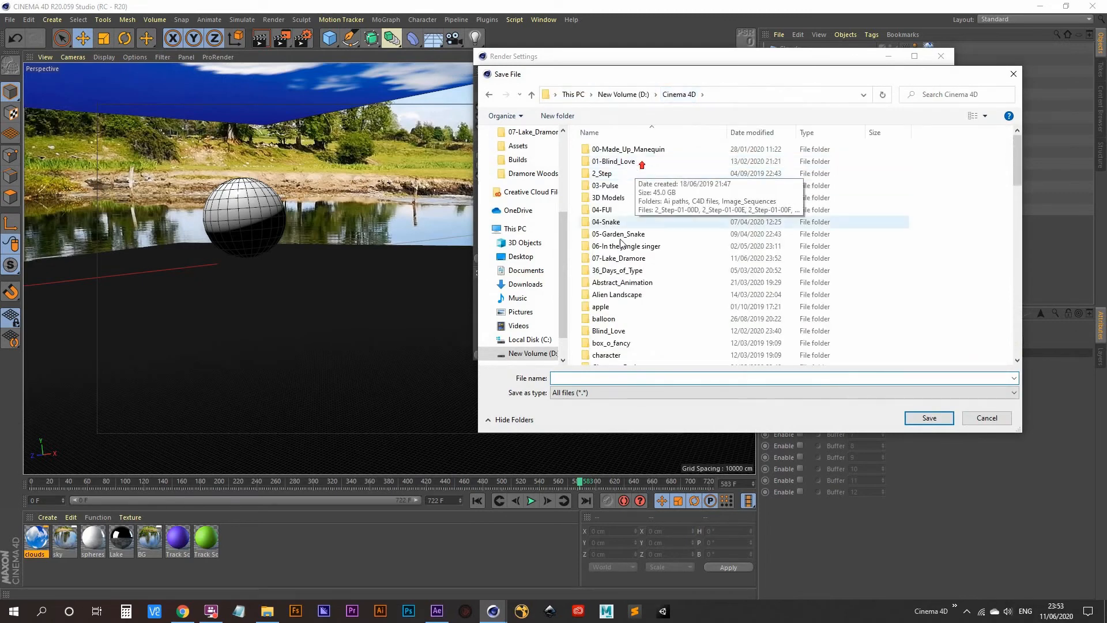
pyautogui.doubleClick(625, 259)
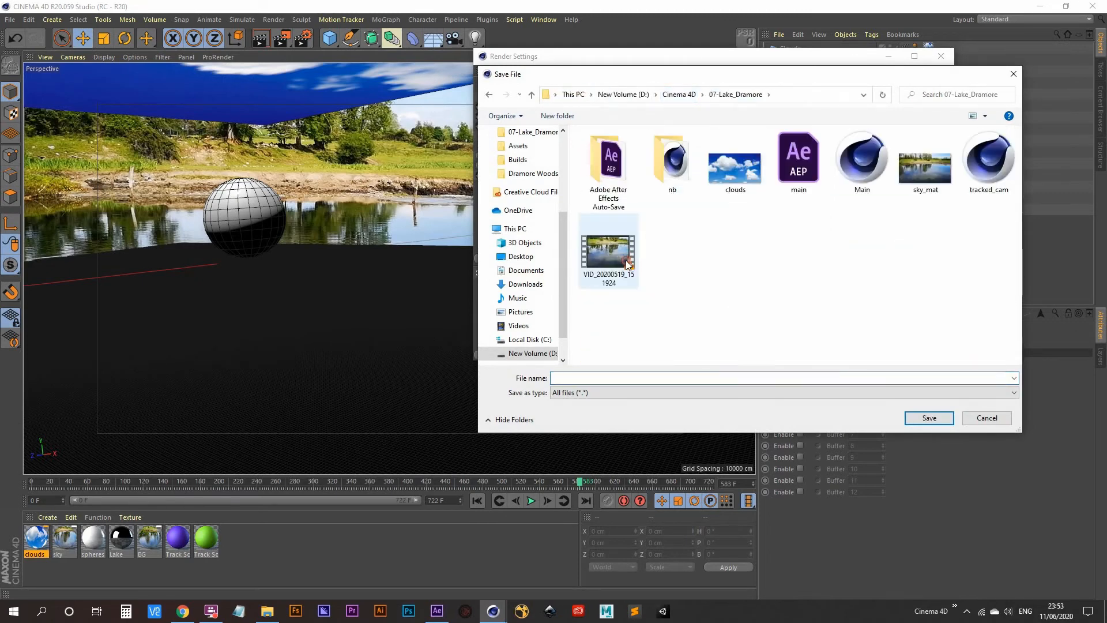
pyautogui.rightClick(773, 262)
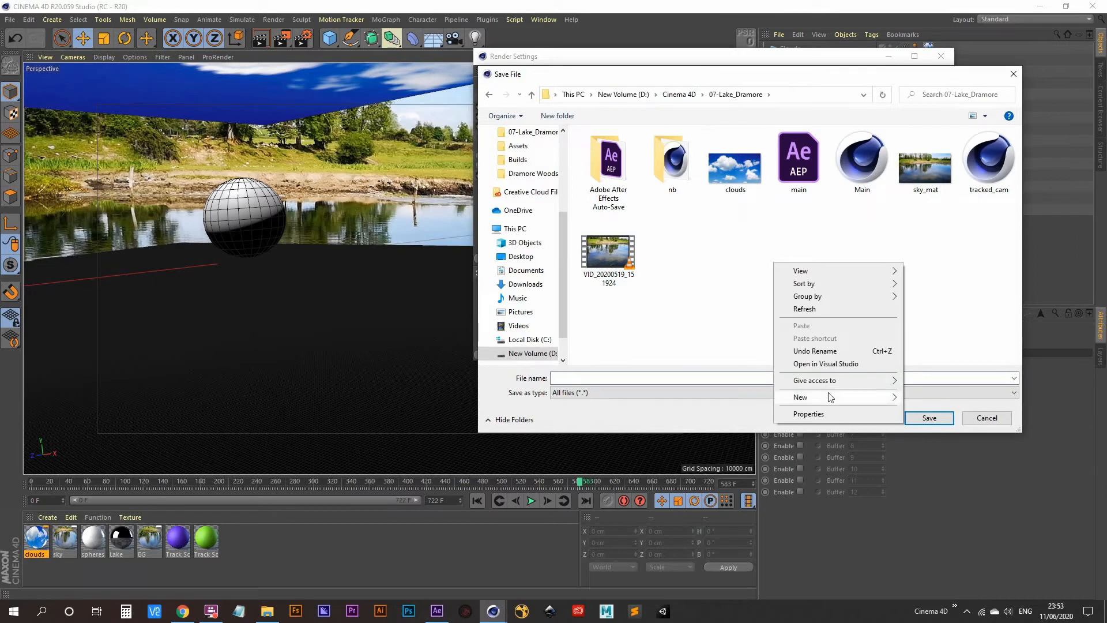
pyautogui.moveTo(831, 397)
pyautogui.click(929, 397)
pyautogui.write('se')
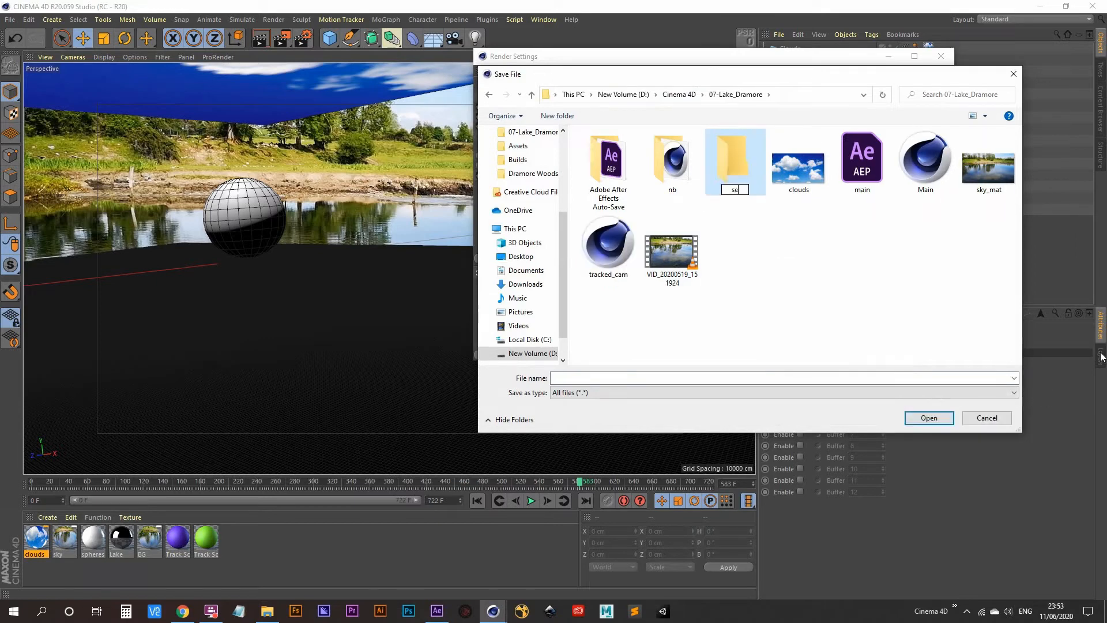
pyautogui.write('quence')
pyautogui.press('Return')
pyautogui.press('Return')
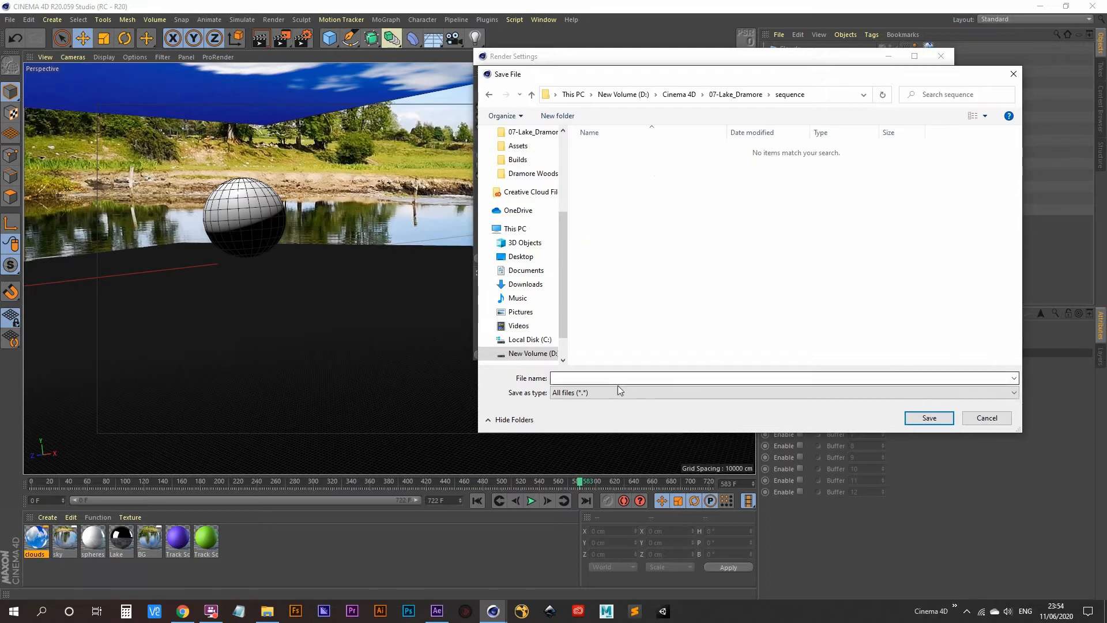
# - Name the regular image output main in the sequence folder and set the multi-pass image format to PNG
pyautogui.click(583, 378)
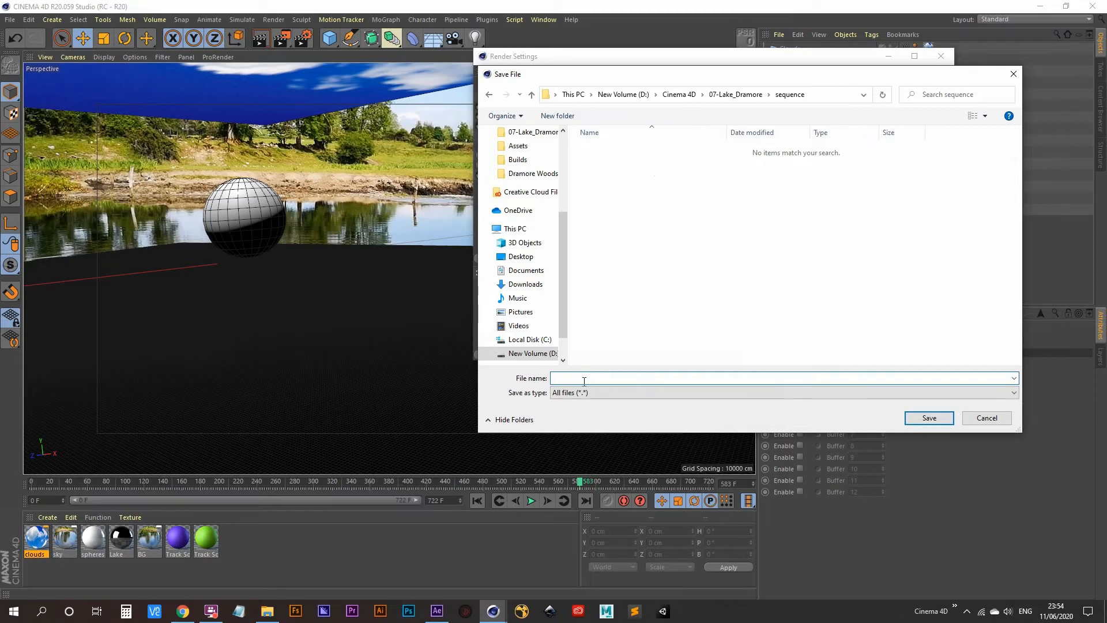
pyautogui.write('main')
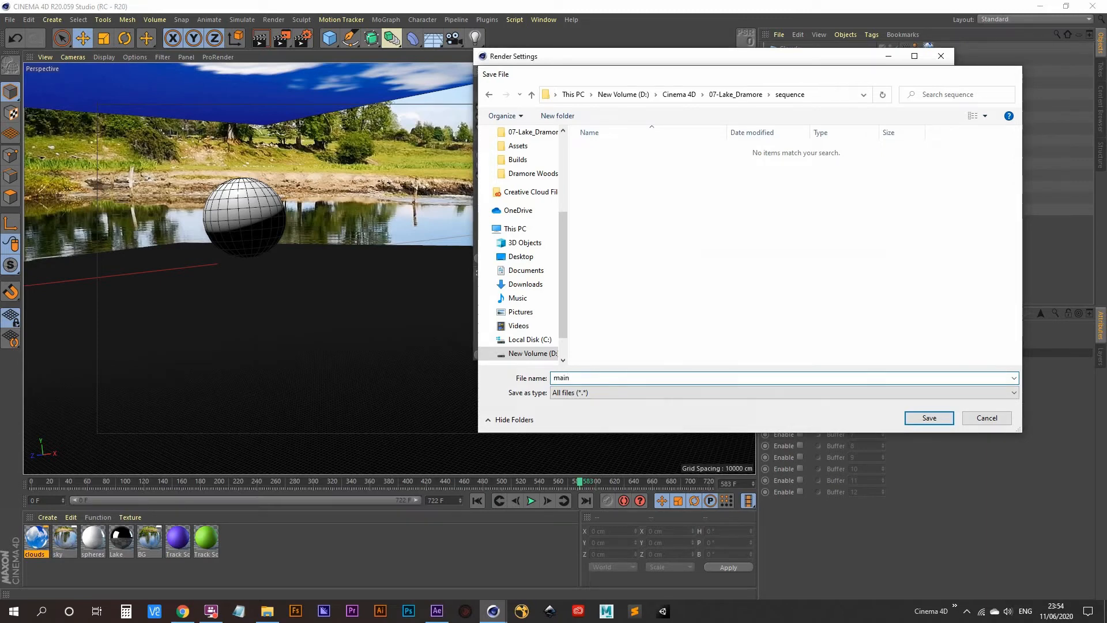
pyautogui.press('Return')
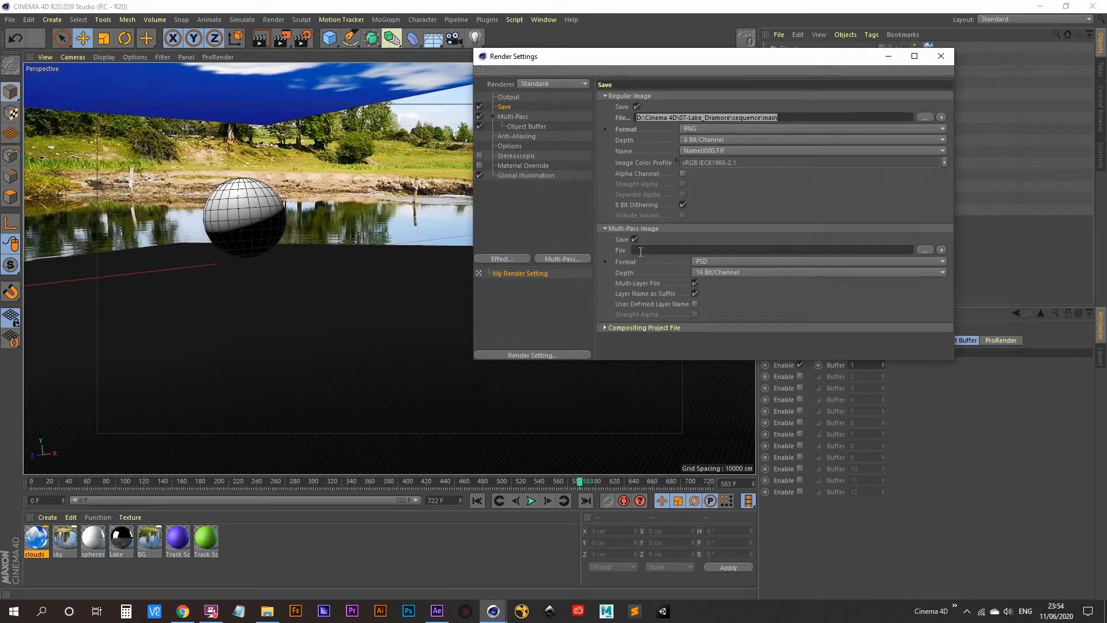
pyautogui.click(711, 262)
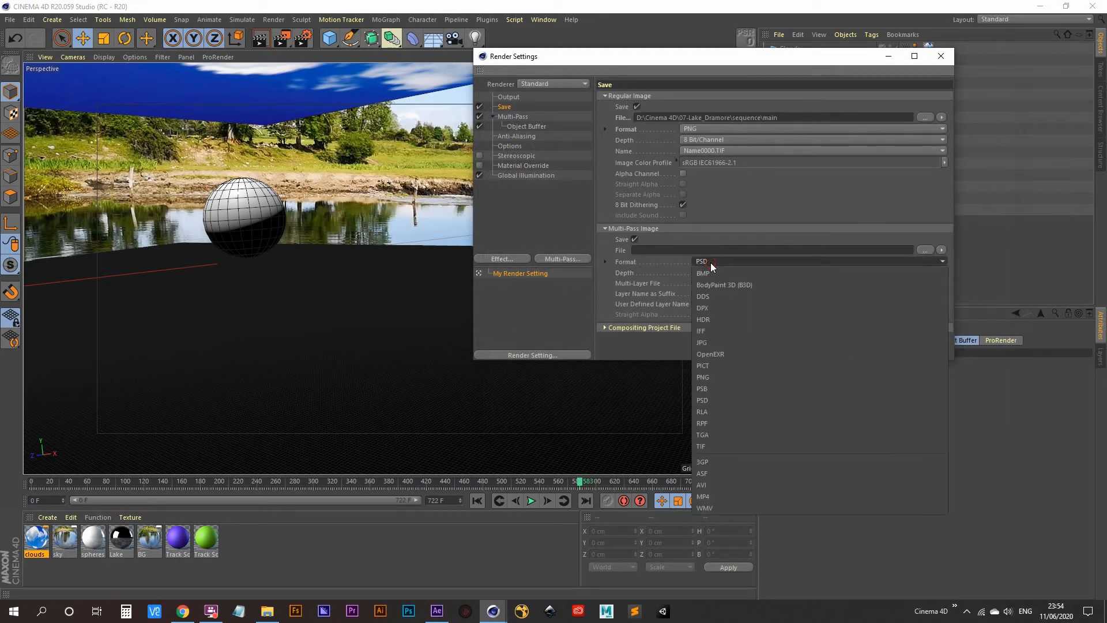
pyautogui.click(722, 376)
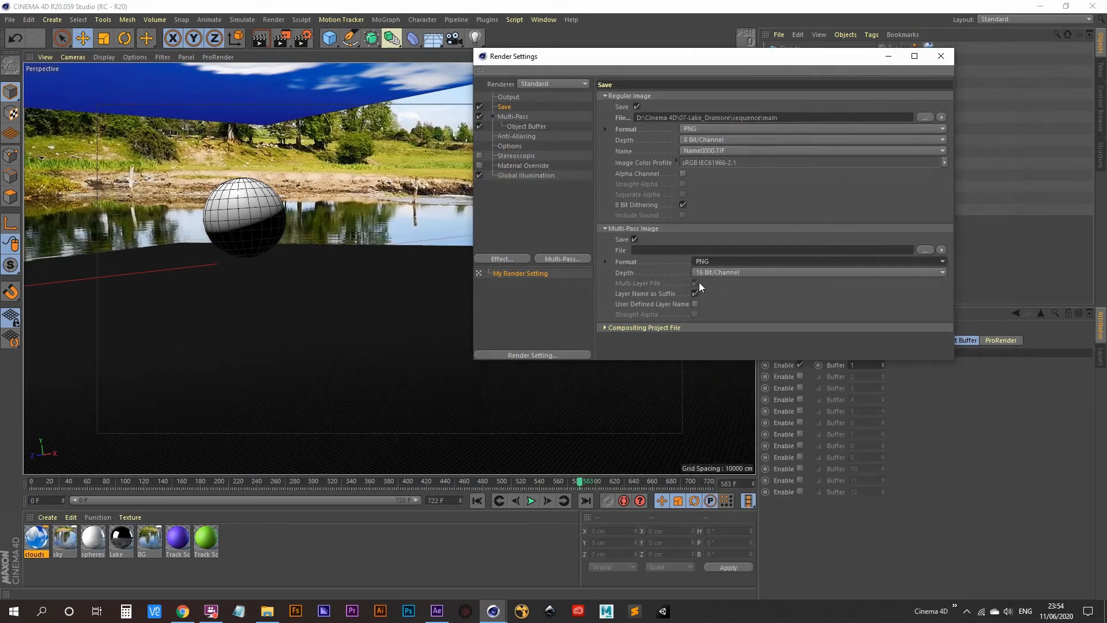
# - For the multi-pass image's output path, create a folder named buffer inside the sequence folder and open it
pyautogui.click(925, 249)
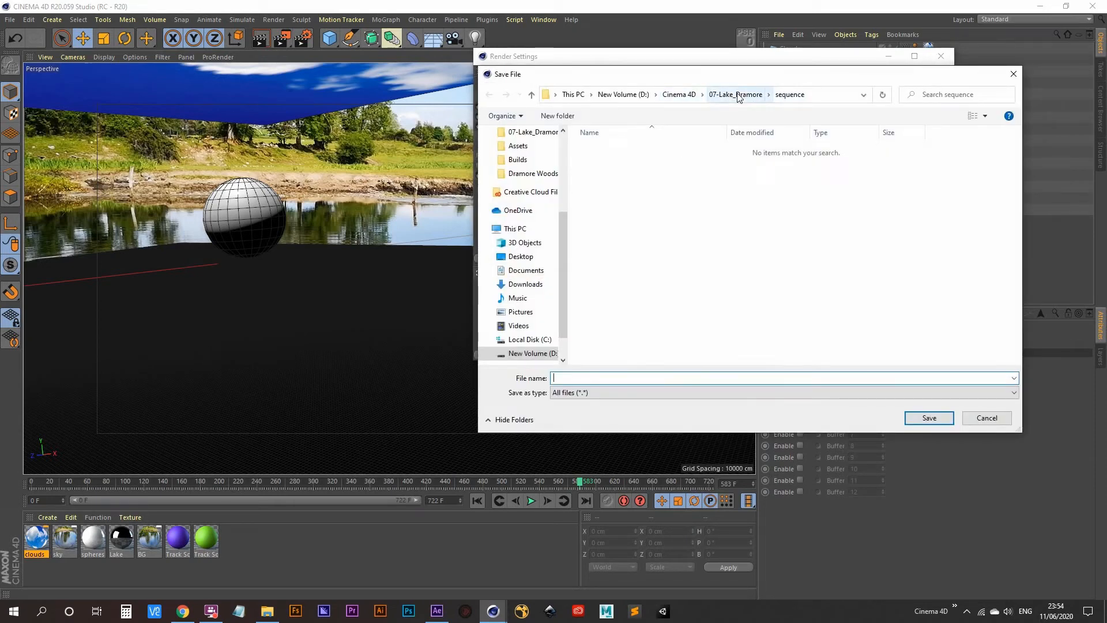
pyautogui.rightClick(702, 241)
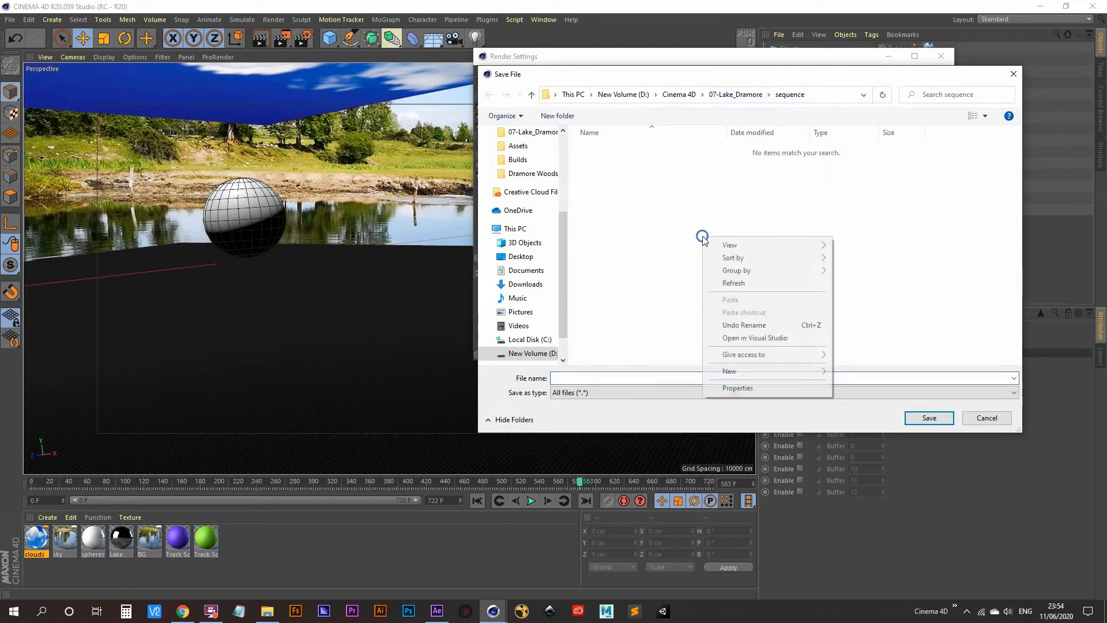
pyautogui.moveTo(773, 370)
pyautogui.click(843, 373)
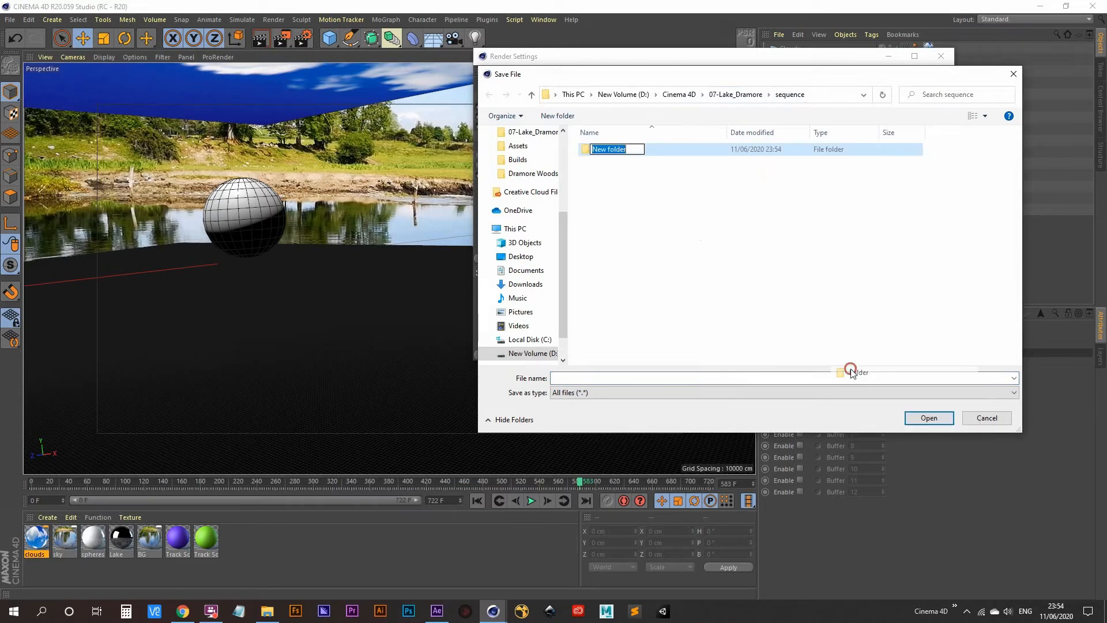
pyautogui.write('buffer')
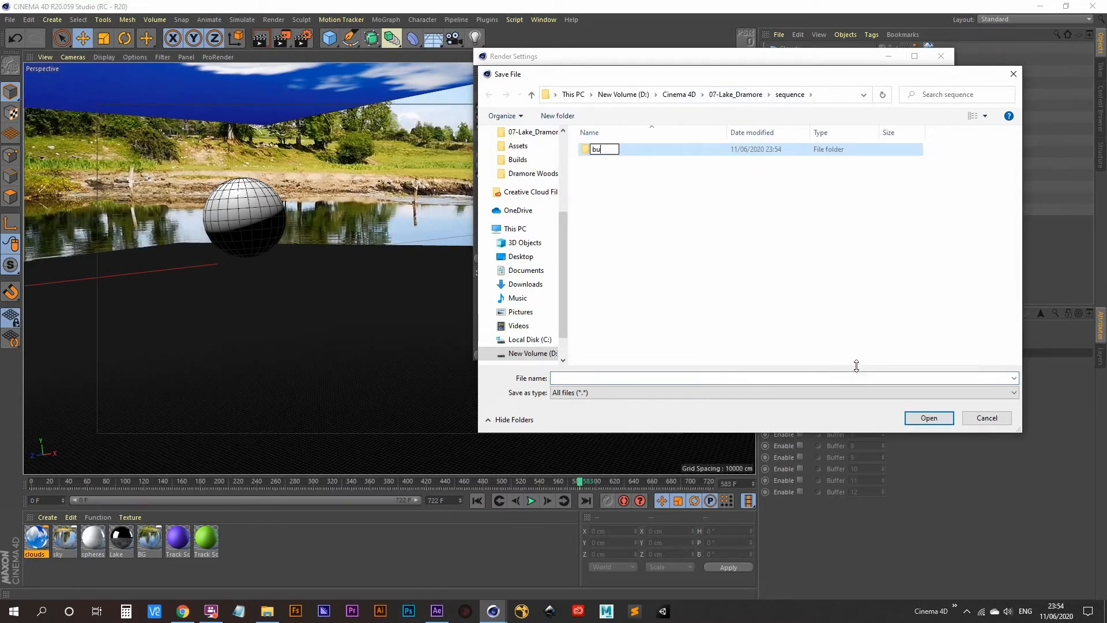
pyautogui.press('Return')
pyautogui.press('Return')
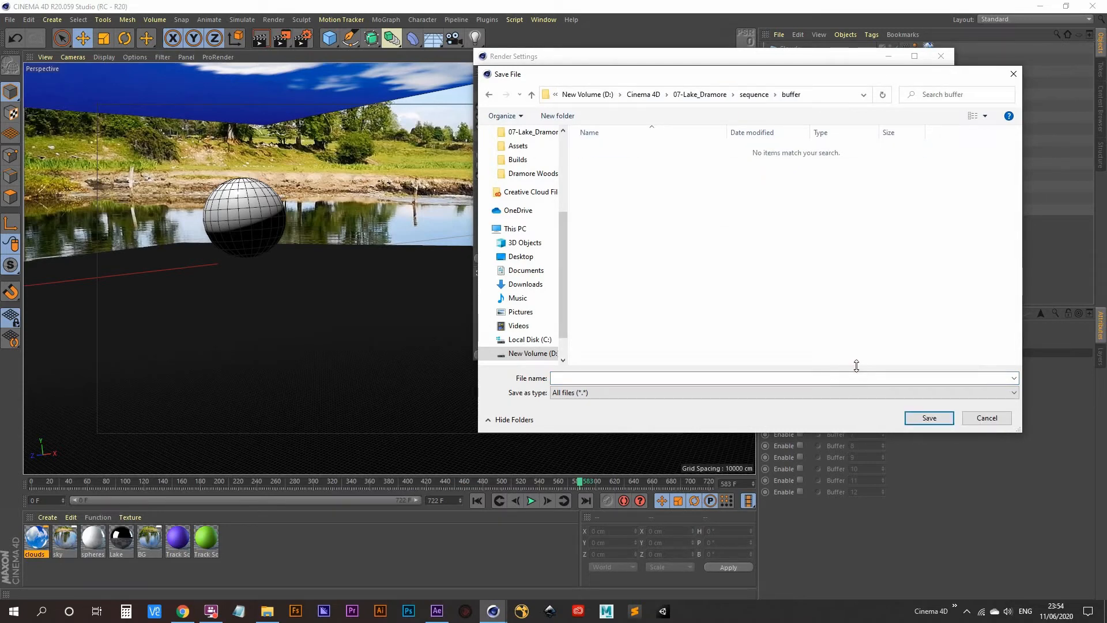
# - Name the multi-pass image output buffer and save its path in the buffer folder
pyautogui.click(584, 378)
pyautogui.write('buffew')
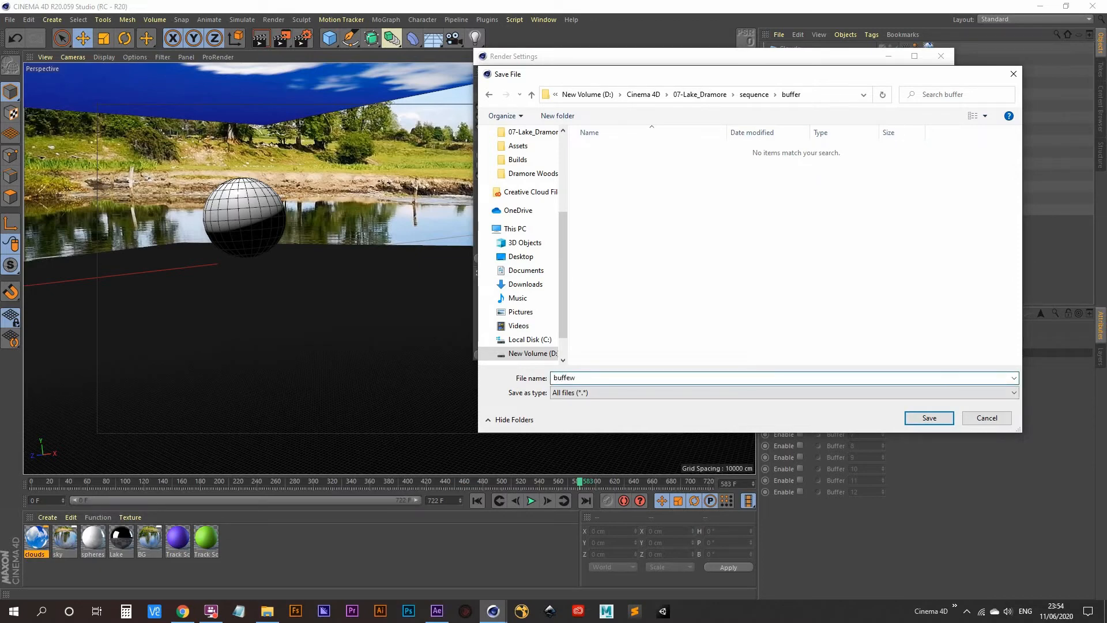
pyautogui.press('BackSpace')
pyautogui.press('Return')
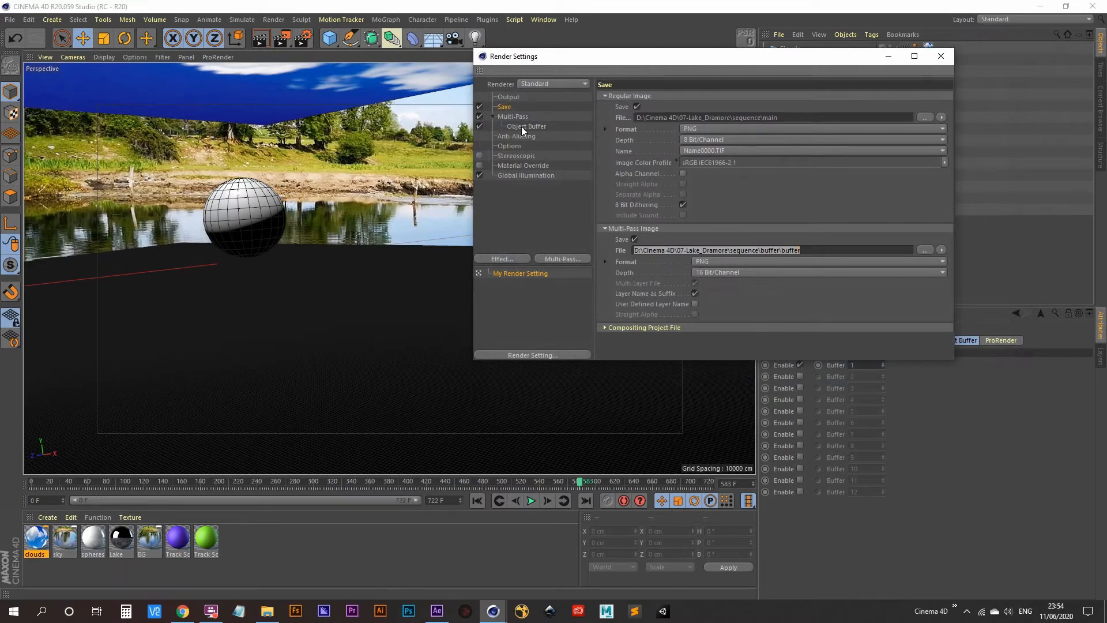
# - Review the output, save, multi-pass, object buffer, global illumination and anti-aliasing render settings, and close them
pyautogui.click(508, 97)
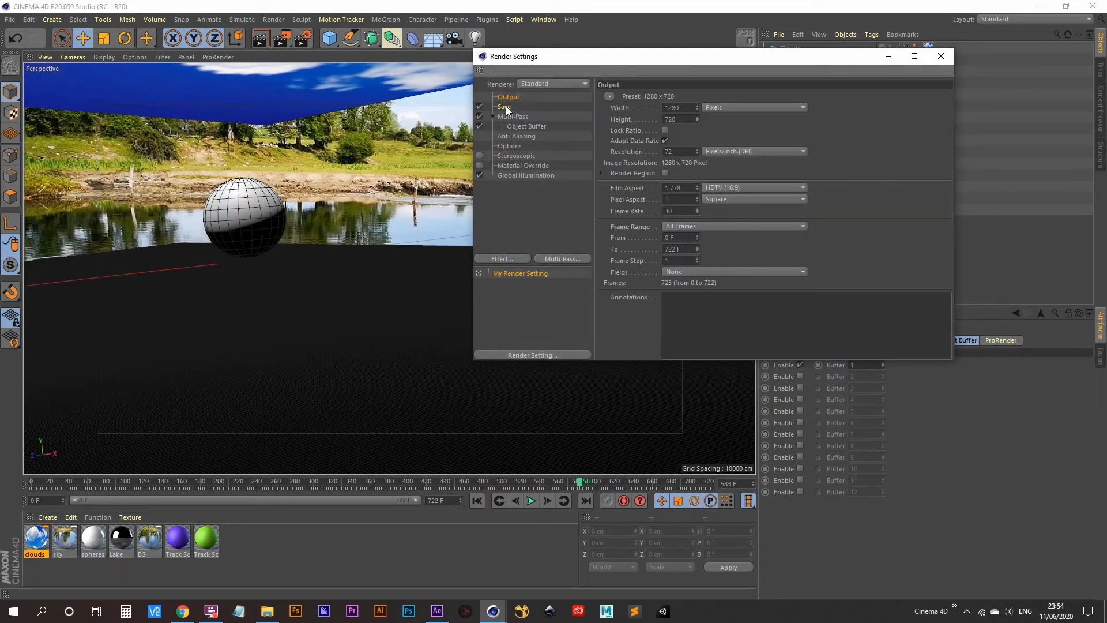
pyautogui.click(505, 107)
pyautogui.click(508, 116)
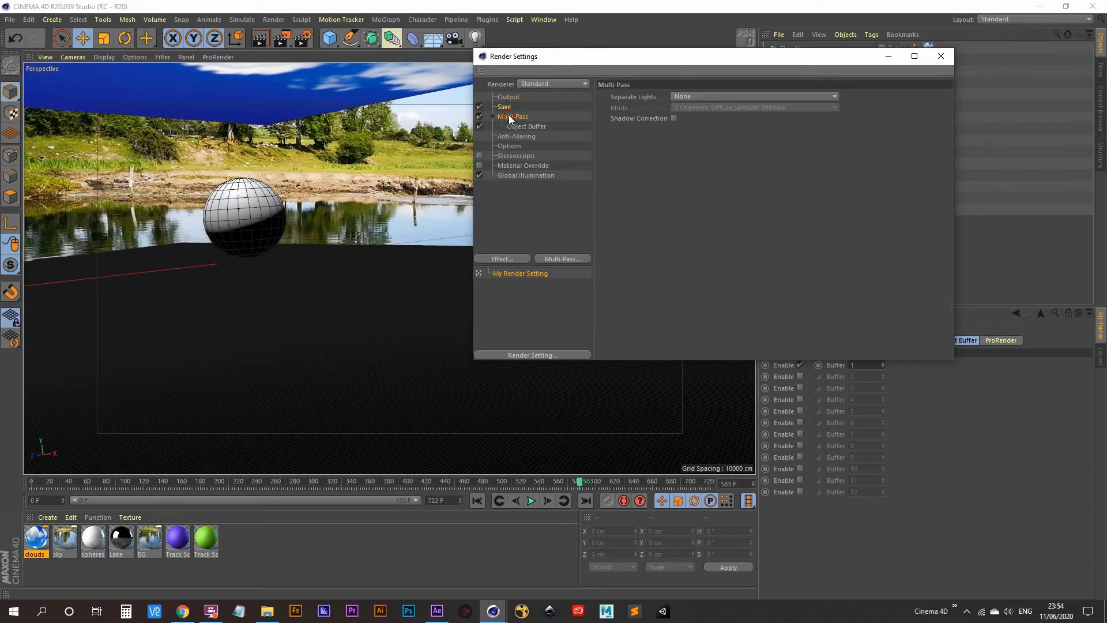
pyautogui.click(520, 126)
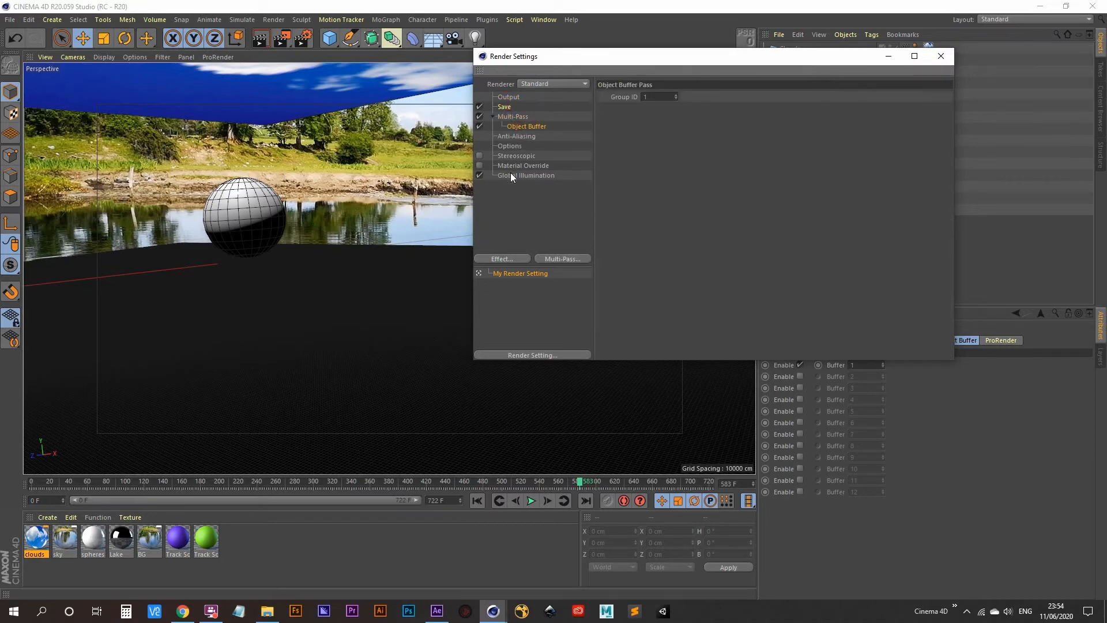
pyautogui.click(511, 175)
pyautogui.click(512, 125)
pyautogui.click(510, 98)
pyautogui.click(506, 107)
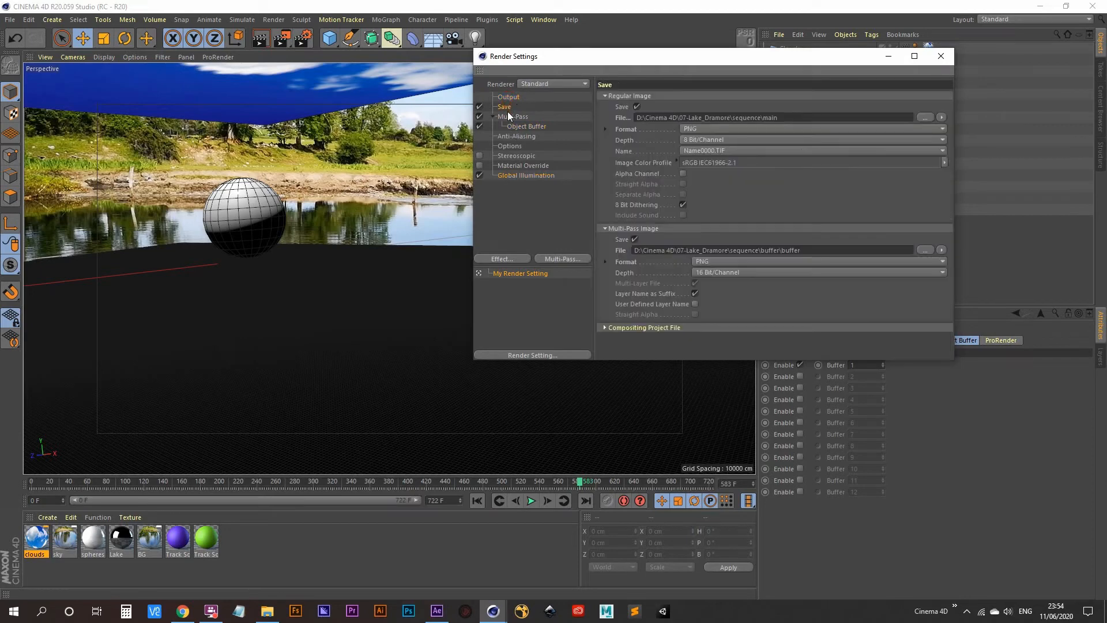
pyautogui.click(510, 117)
pyautogui.click(517, 126)
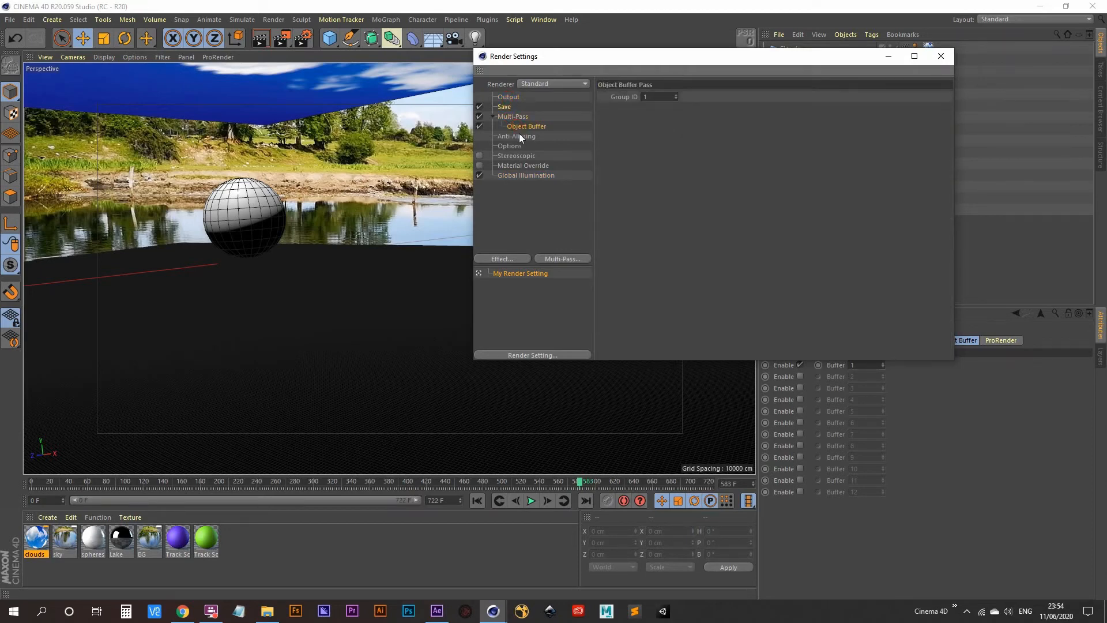
pyautogui.click(519, 137)
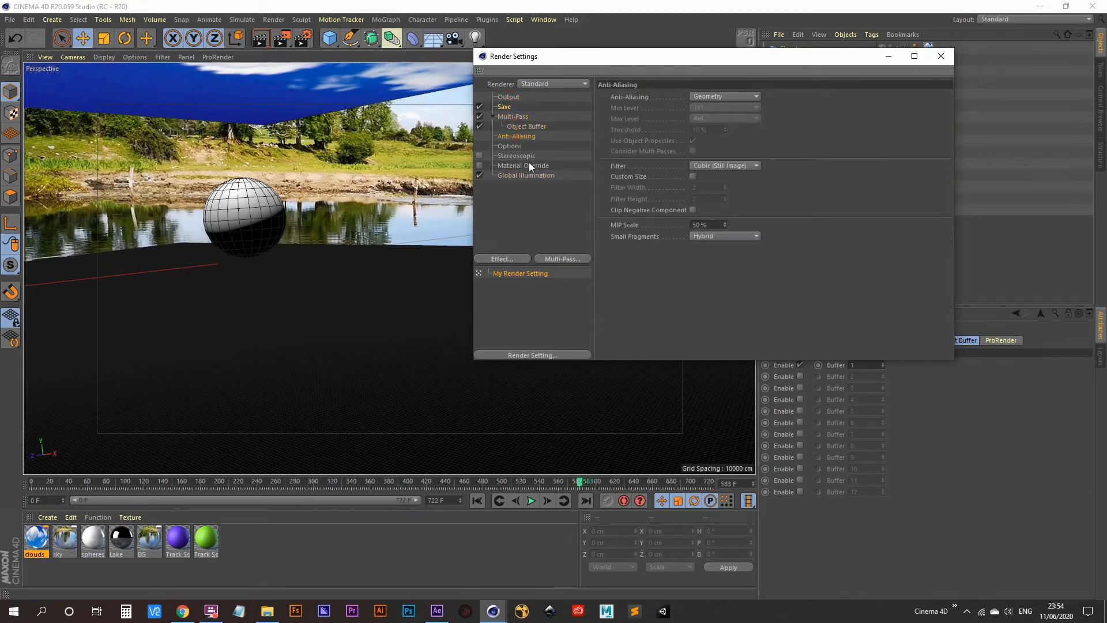
pyautogui.click(943, 56)
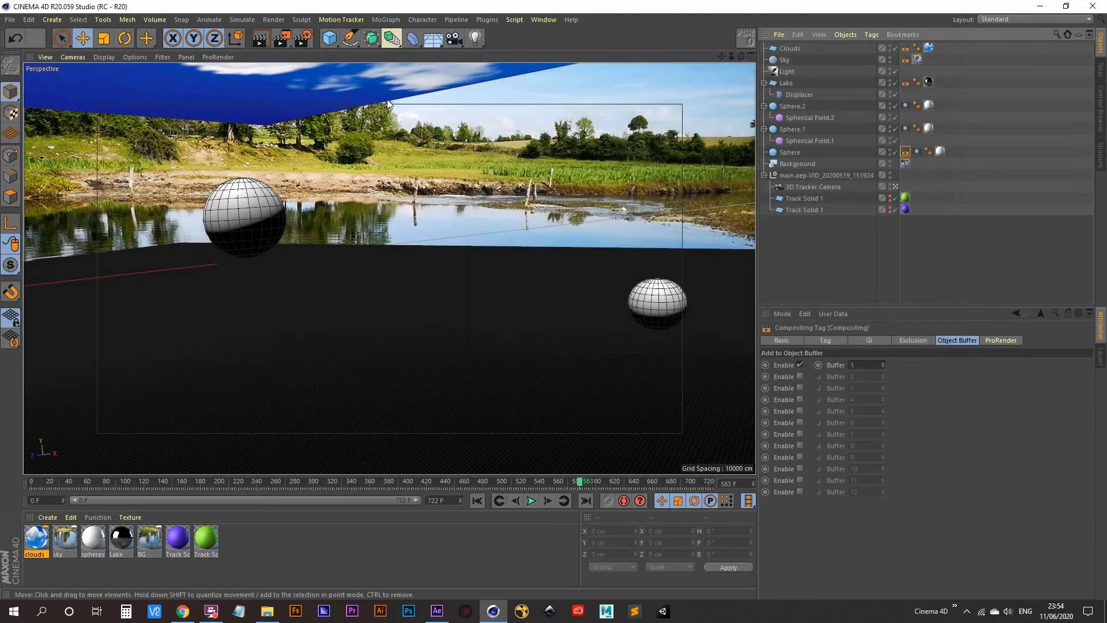
# - Open the render queue and delete the old tracked_cam.c4d job from it
pyautogui.click(283, 40)
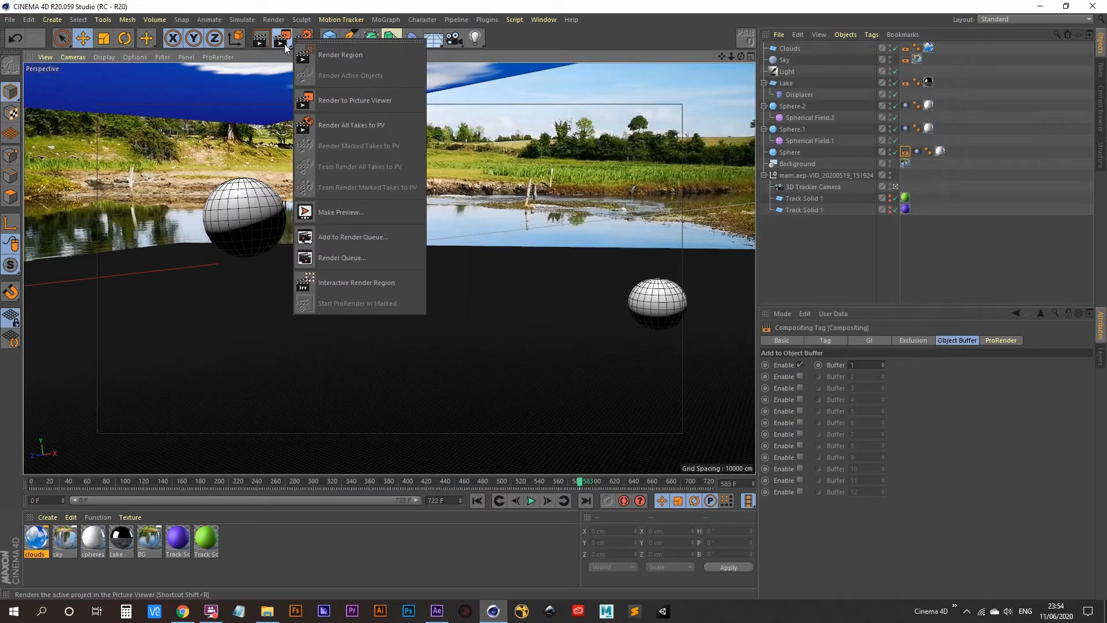
pyautogui.click(357, 259)
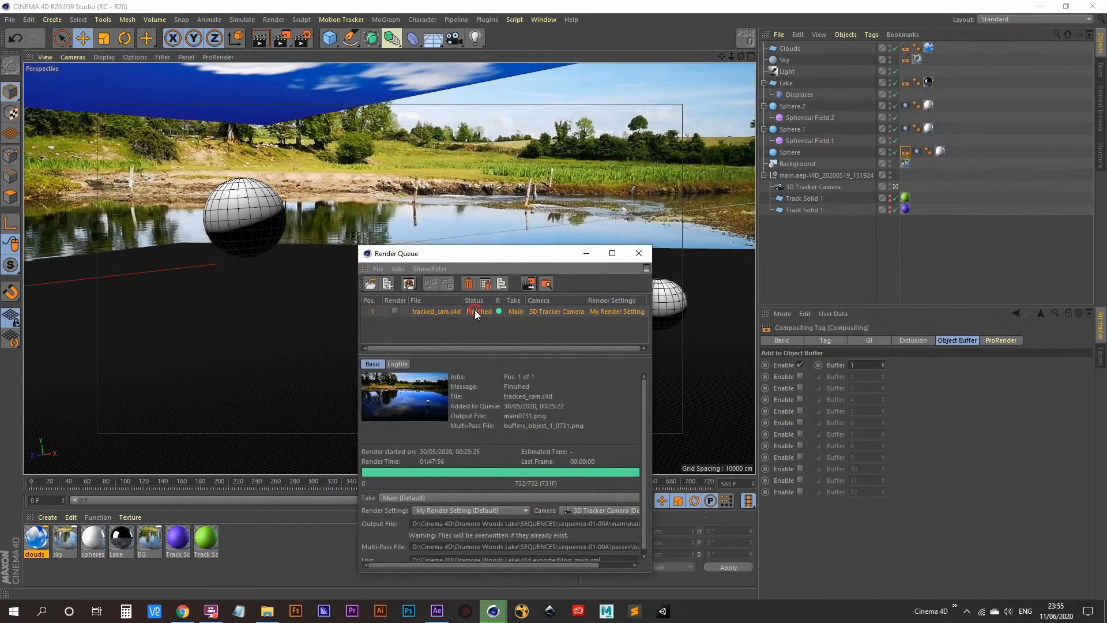
pyautogui.press('Delete')
pyautogui.moveTo(486, 256); pyautogui.dragTo(542, 73)
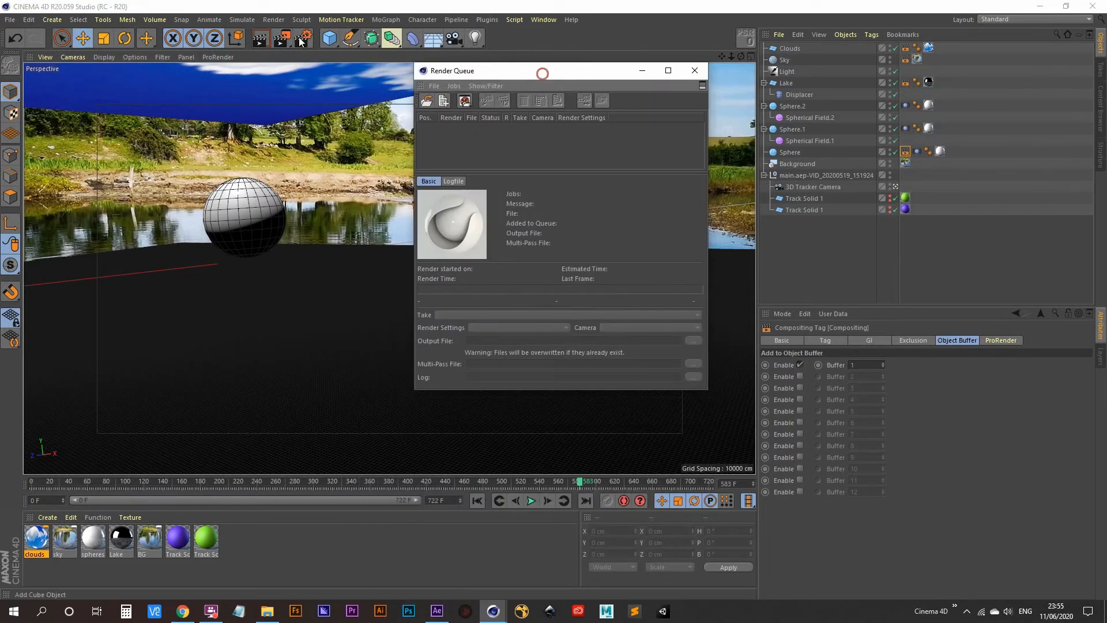
# - Add the current project Main.c4d to the render queue and start rendering it
pyautogui.click(283, 40)
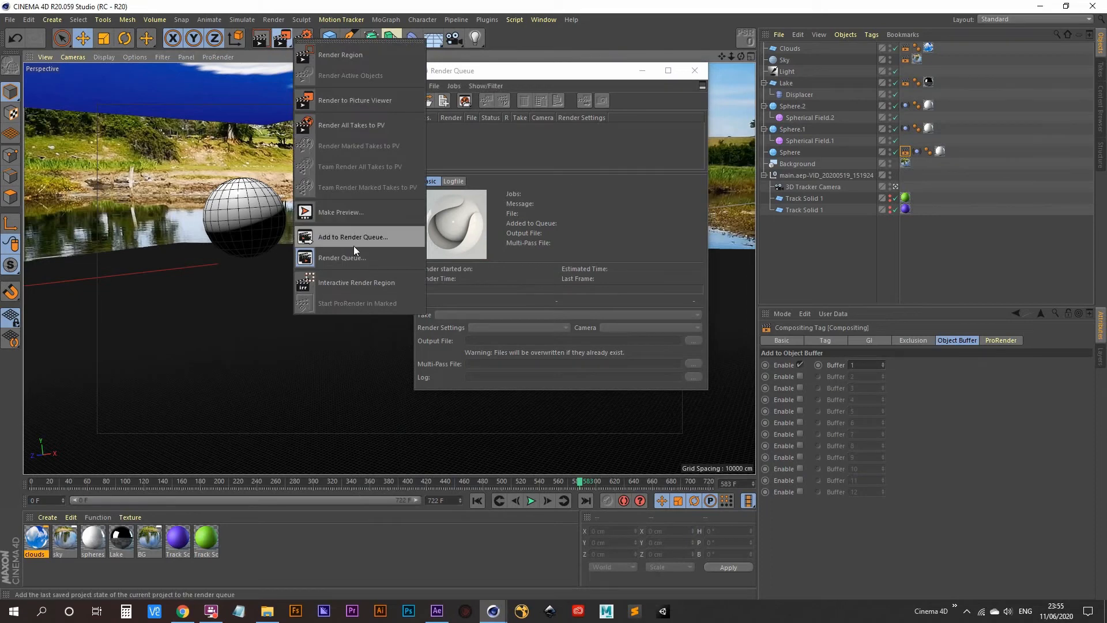
pyautogui.click(375, 236)
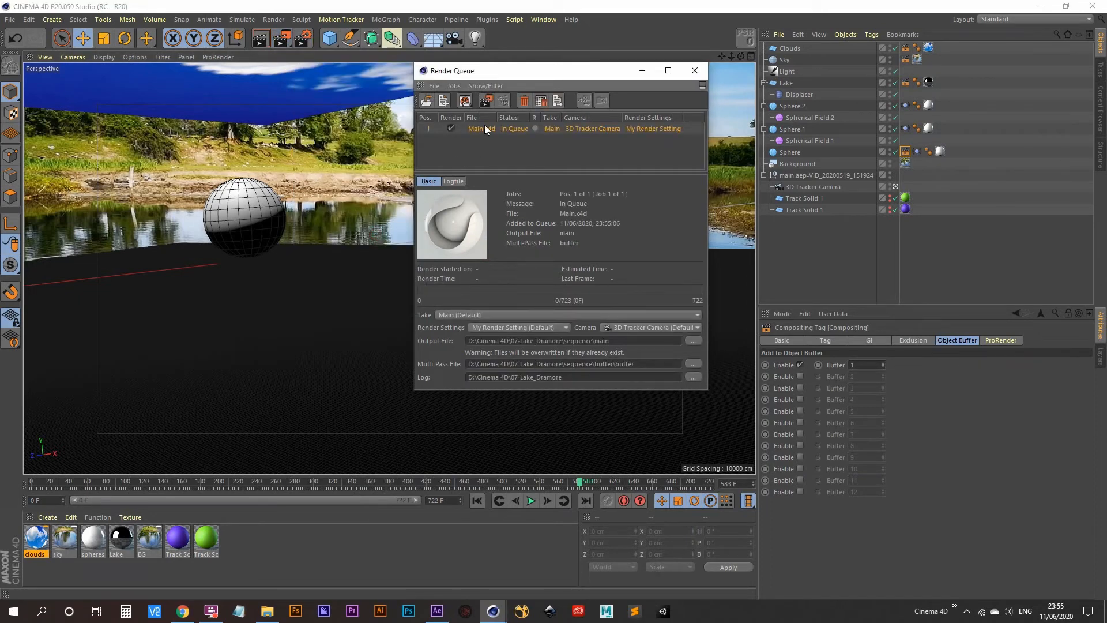
pyautogui.click(486, 101)
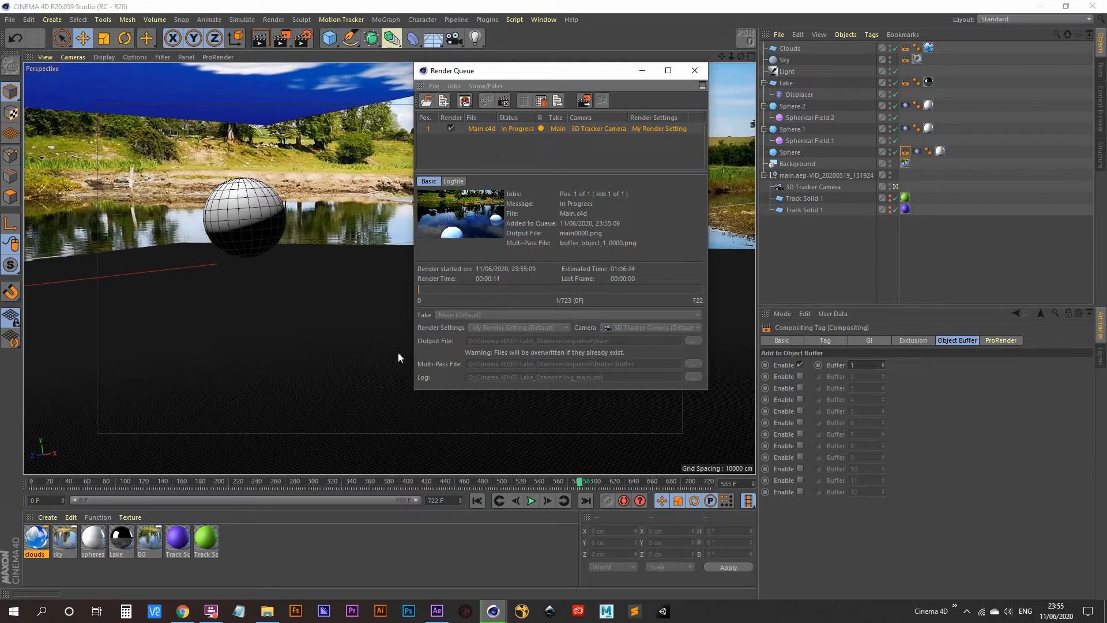
# - Inspect the spheres in the viewport at several frames, including 175, 240 and 366, keeping the render queue window out of the way
pyautogui.click(192, 485)
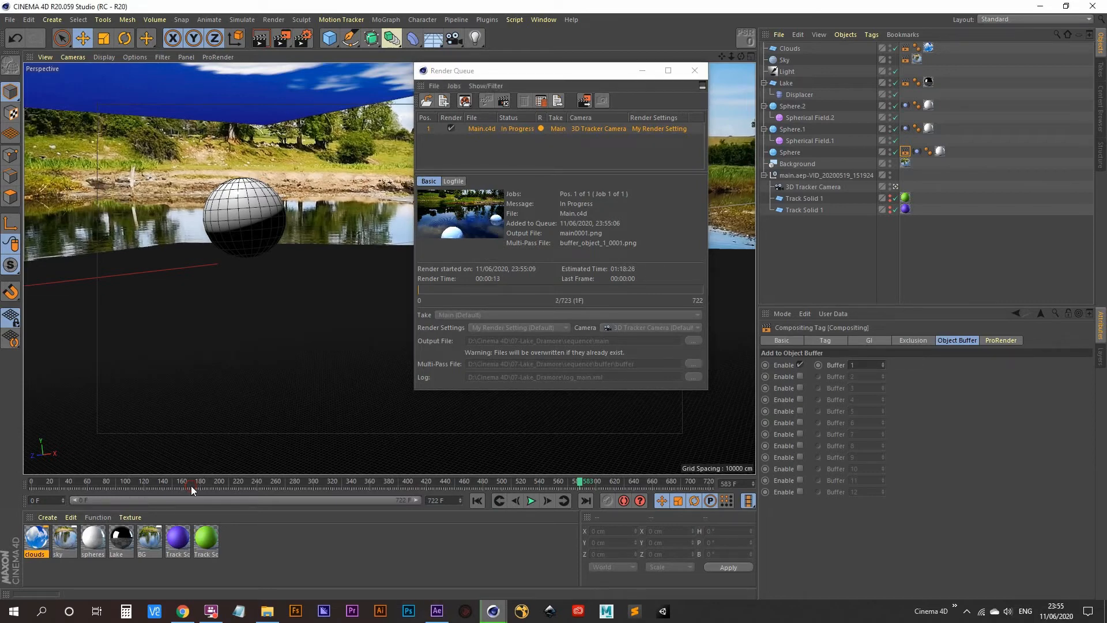
pyautogui.click(196, 484)
pyautogui.moveTo(557, 74); pyautogui.dragTo(176, 113)
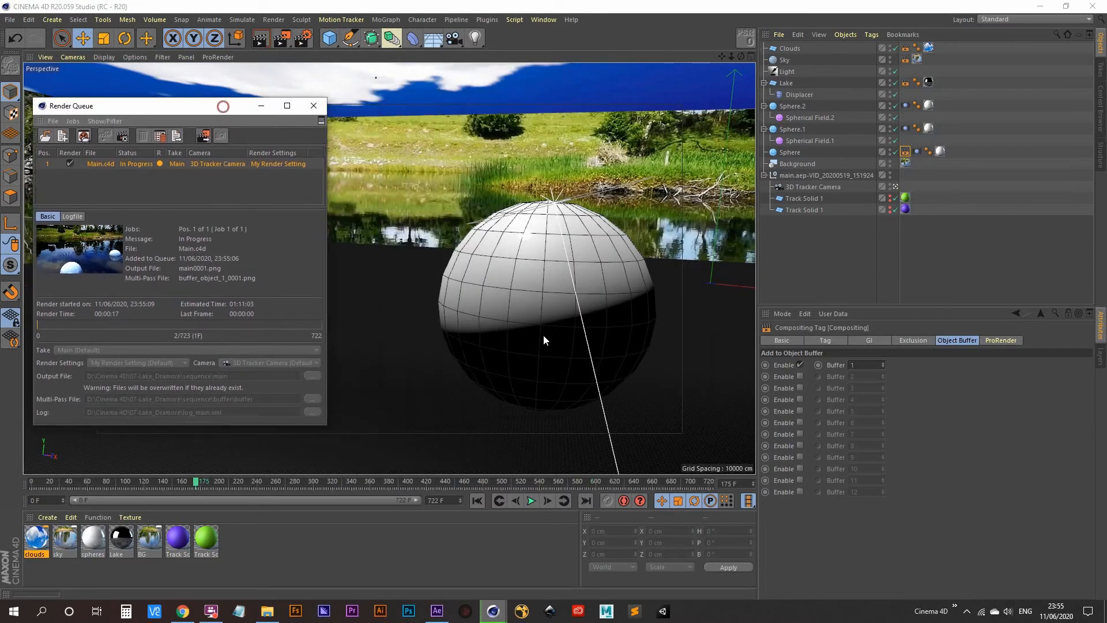
pyautogui.click(258, 484)
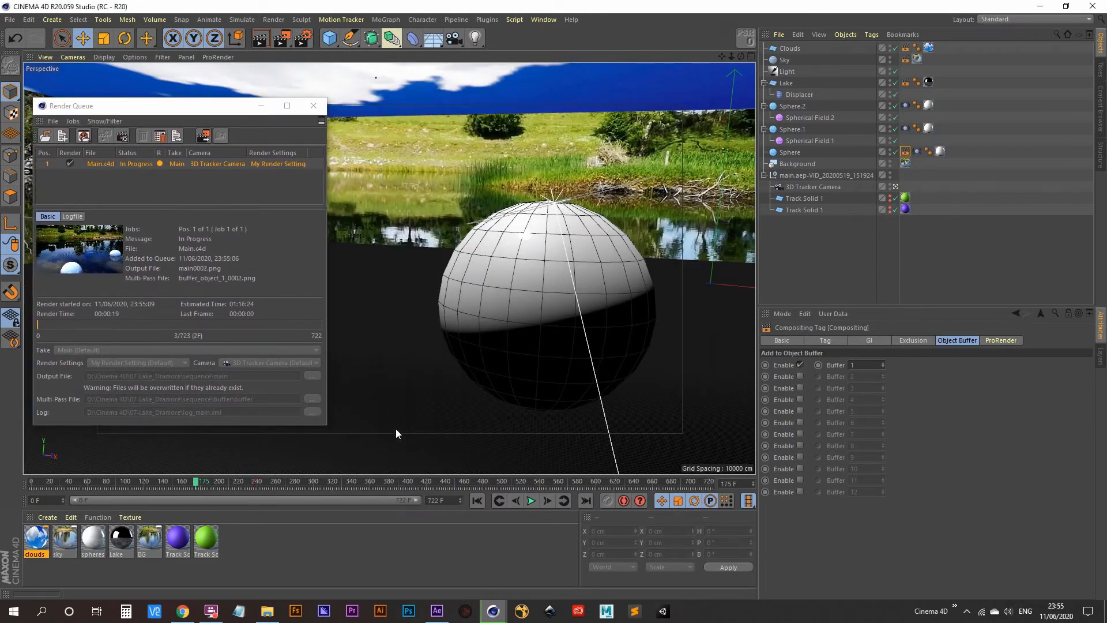
pyautogui.click(330, 484)
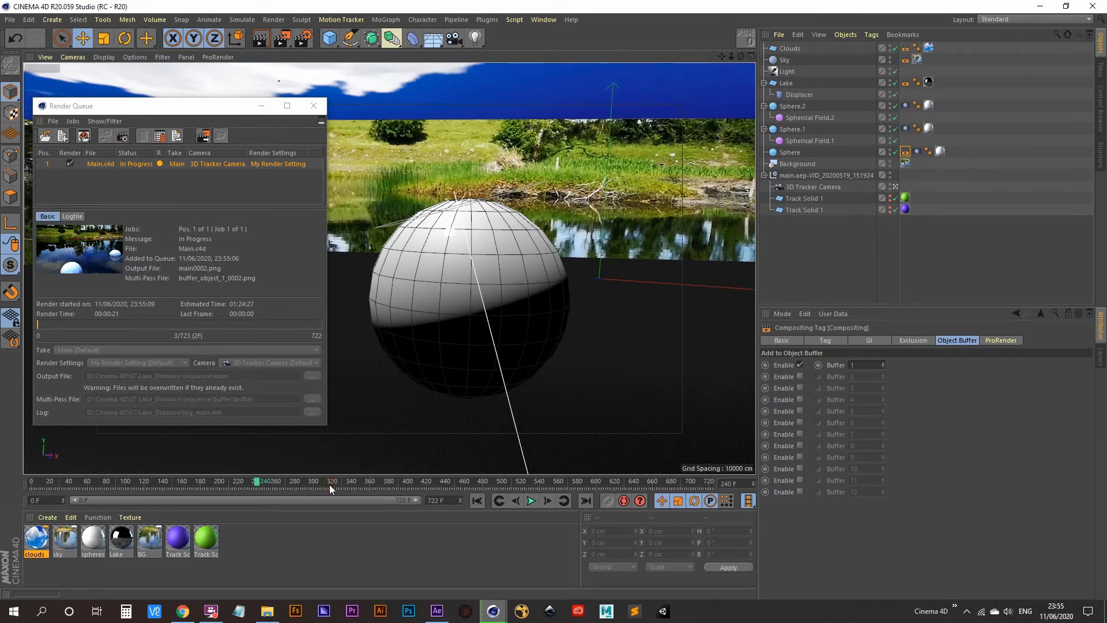
pyautogui.click(376, 481)
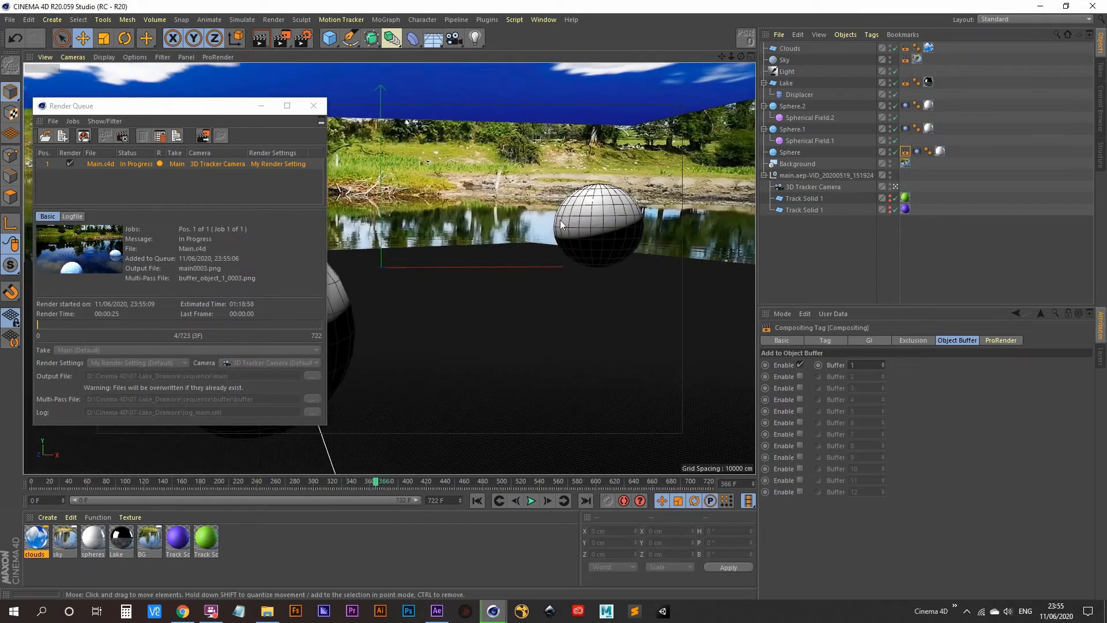
pyautogui.moveTo(229, 107); pyautogui.dragTo(928, 224)
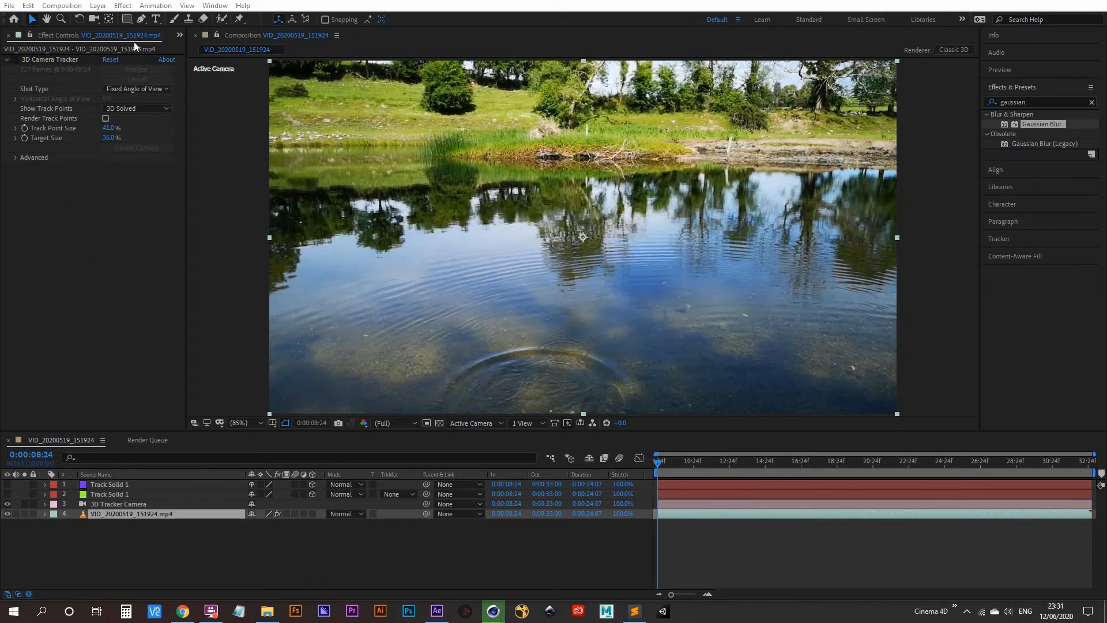
# - In After Effects, import the rendered main frames from the sequence folder as a PNG sequence, starting with main0000
pyautogui.click(179, 36)
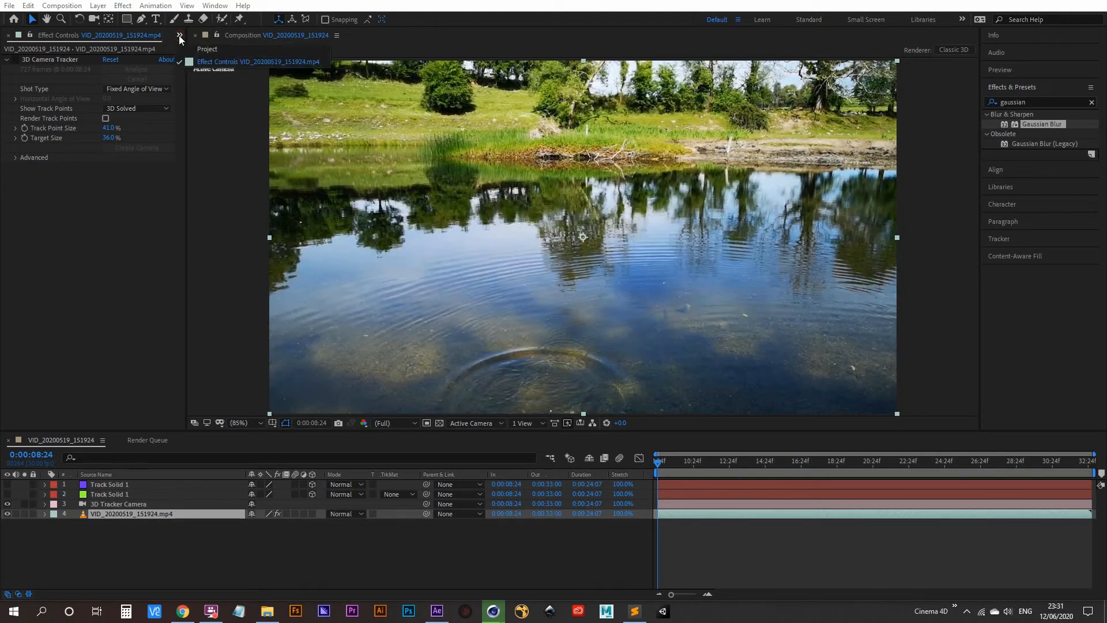
pyautogui.click(206, 50)
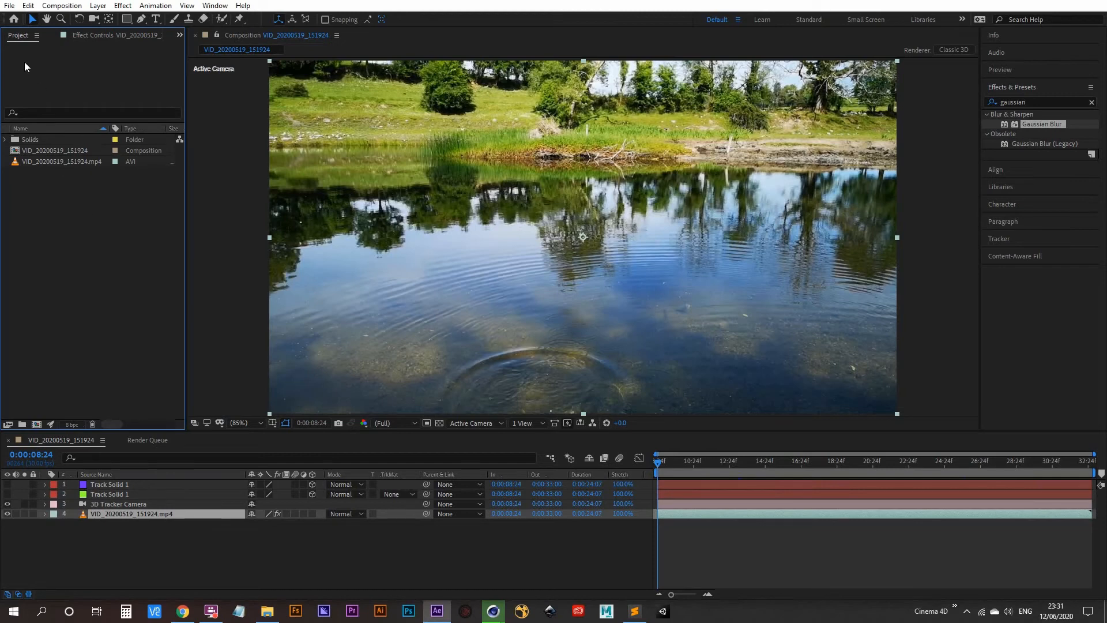
pyautogui.click(11, 6)
pyautogui.moveTo(118, 167)
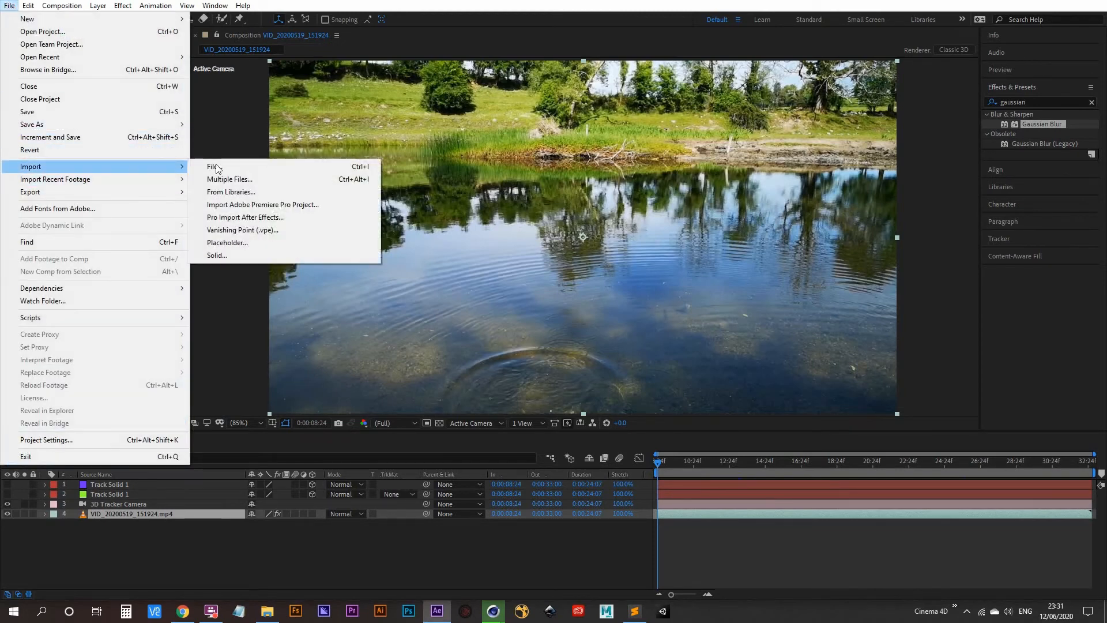
pyautogui.click(215, 167)
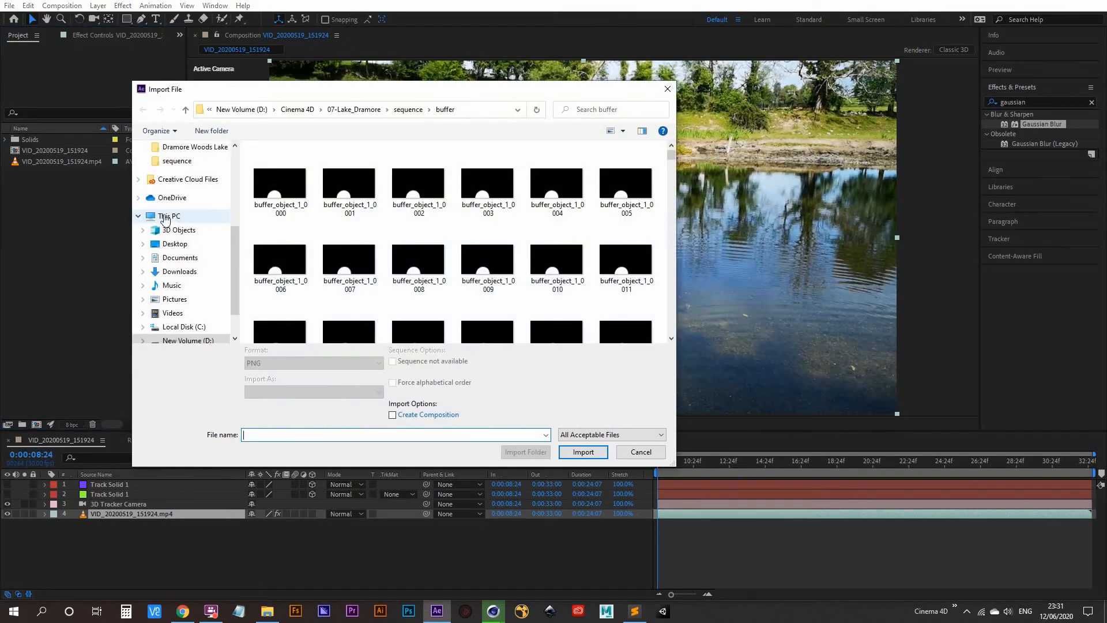
pyautogui.click(412, 109)
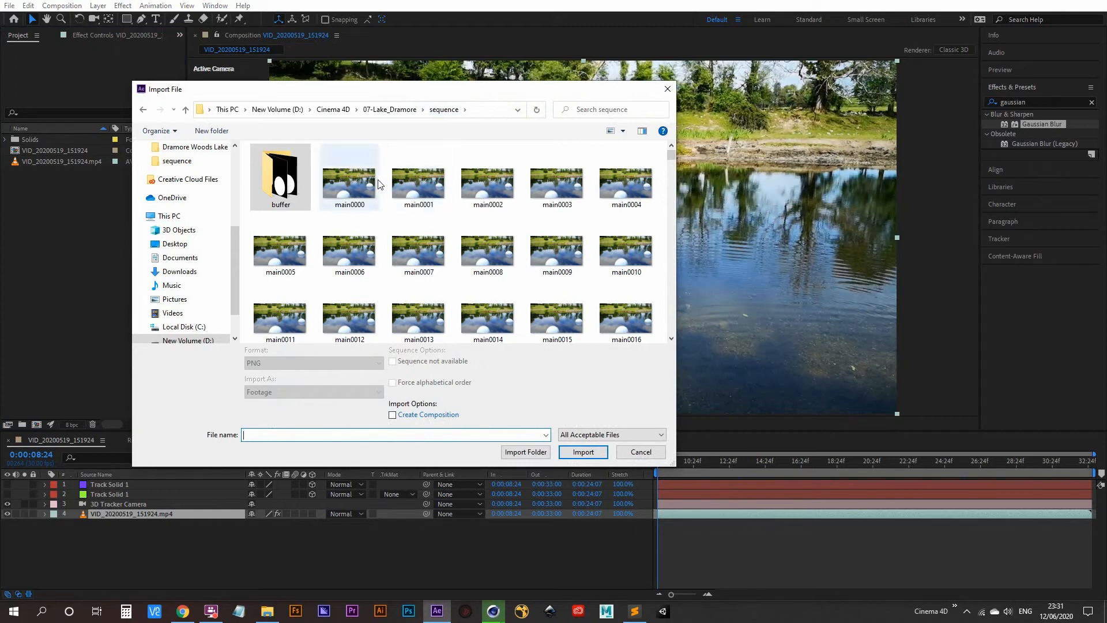
pyautogui.click(359, 190)
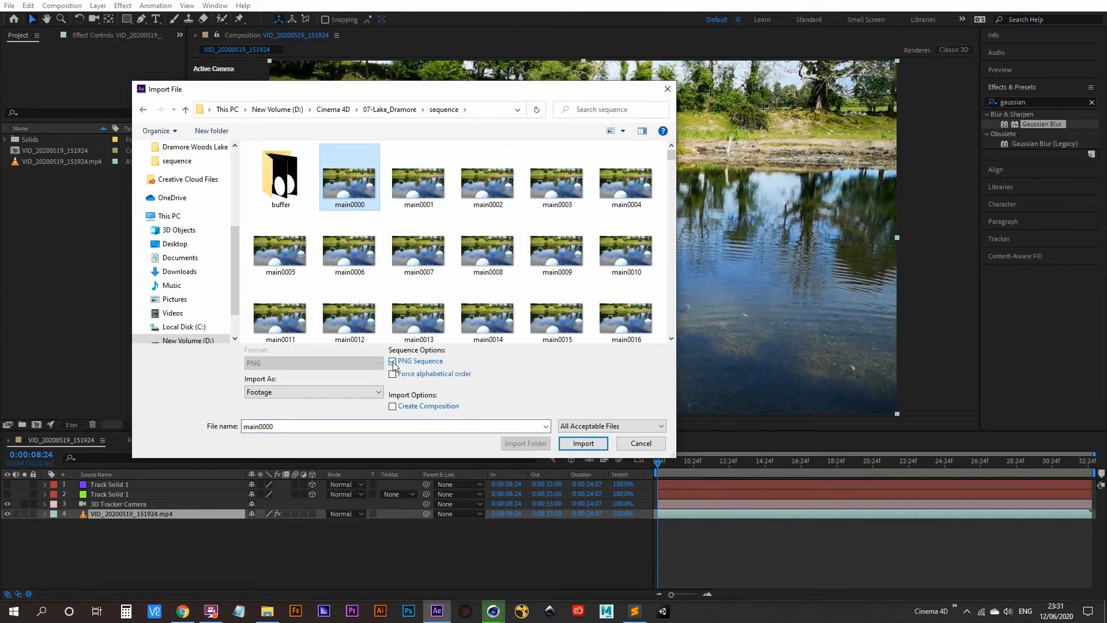
pyautogui.click(582, 443)
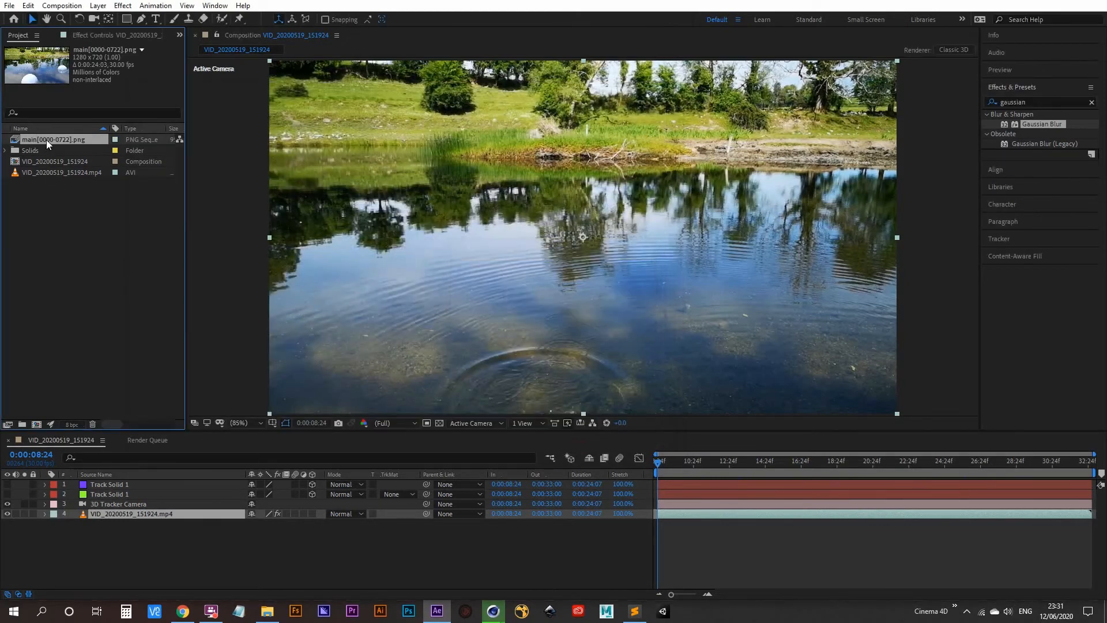
# - Create a new composition from the imported main PNG sequence and play back its preview
pyautogui.moveTo(46, 139); pyautogui.dragTo(40, 423)
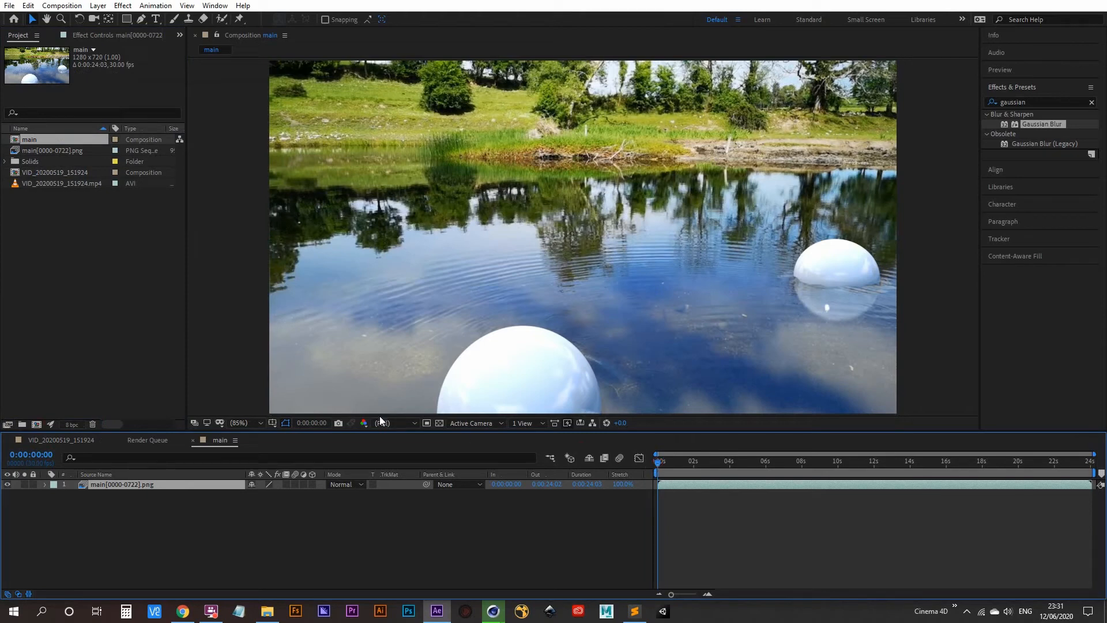
pyautogui.press('space')
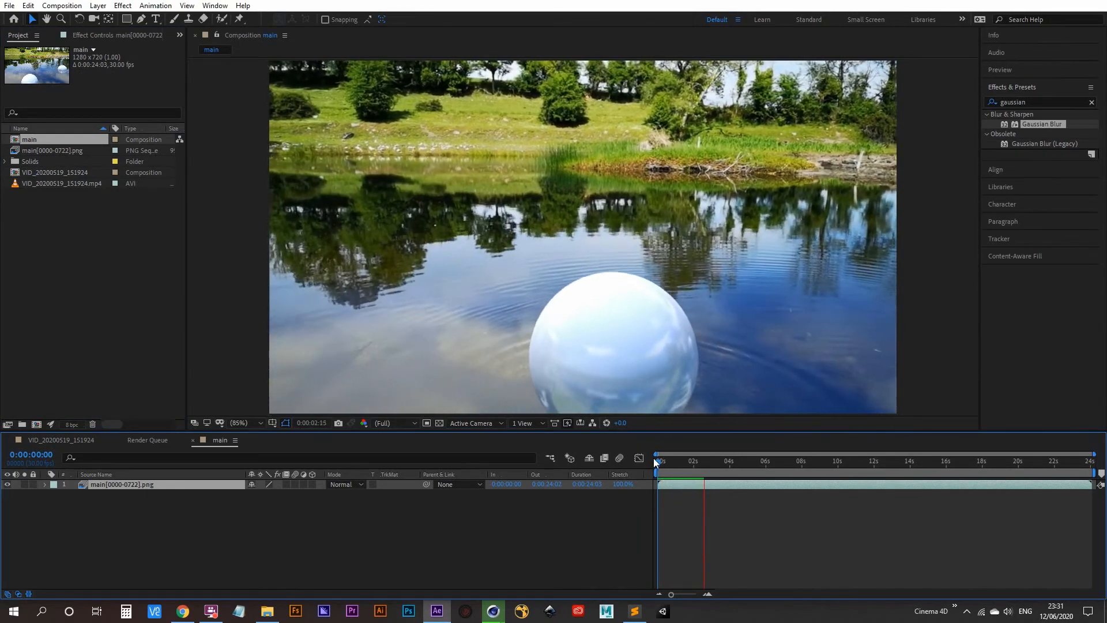
# - Play back and scrub the main composition, examining the spheres and their reflections at several times, including 0:00:09:24, 0:00:15:07 and 0:00:03:19
pyautogui.press('space')
pyautogui.press('space')
pyautogui.press('space')
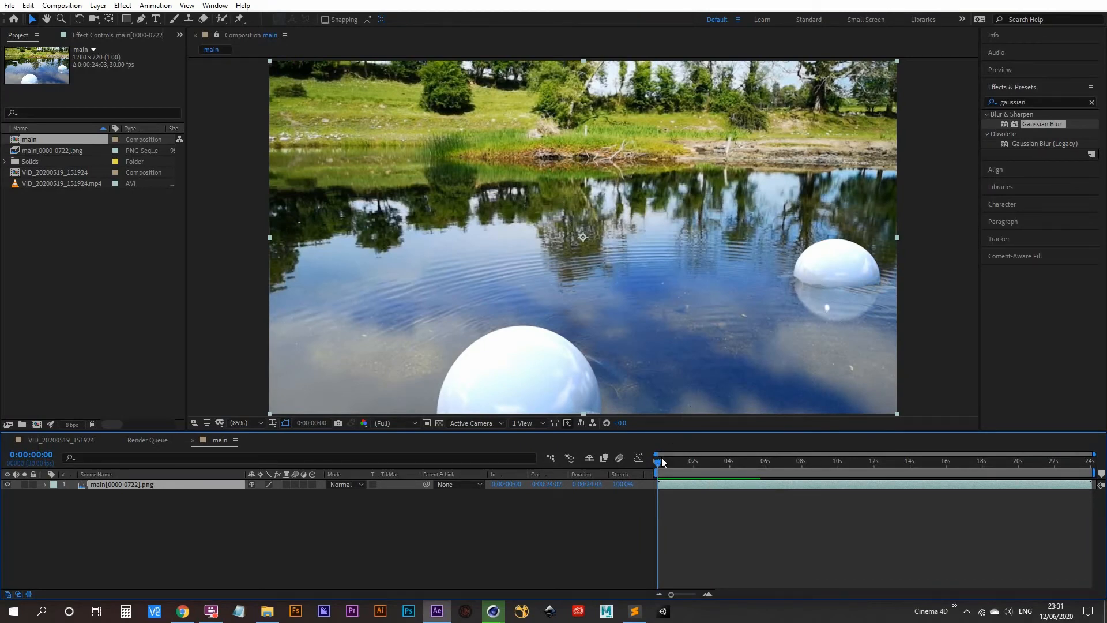
pyautogui.press('space')
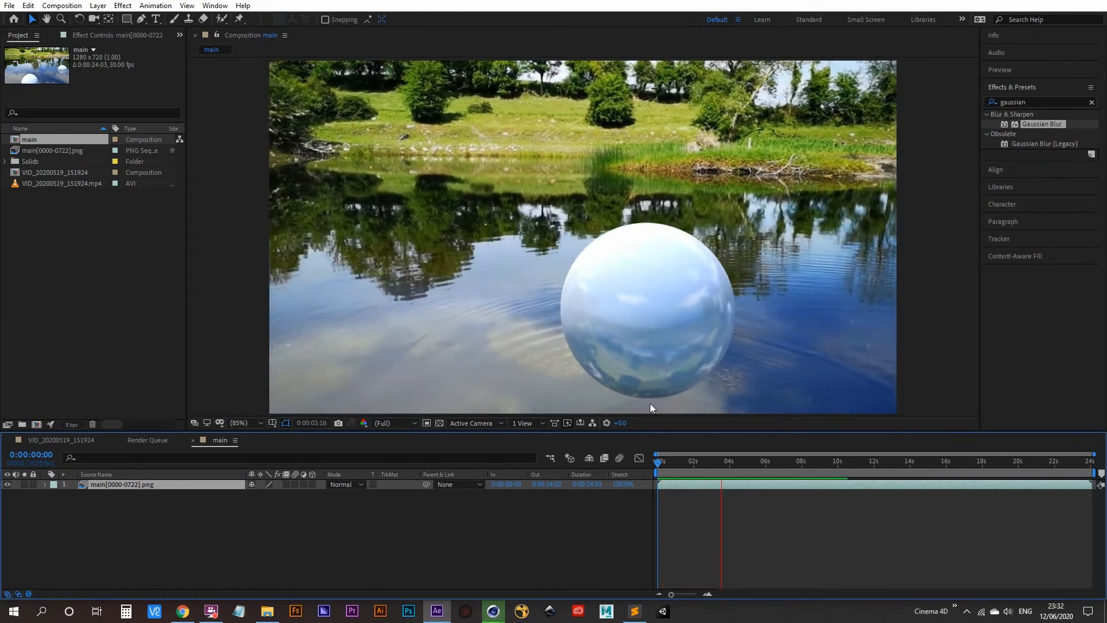
pyautogui.moveTo(660, 461); pyautogui.dragTo(960, 468)
pyautogui.press('space')
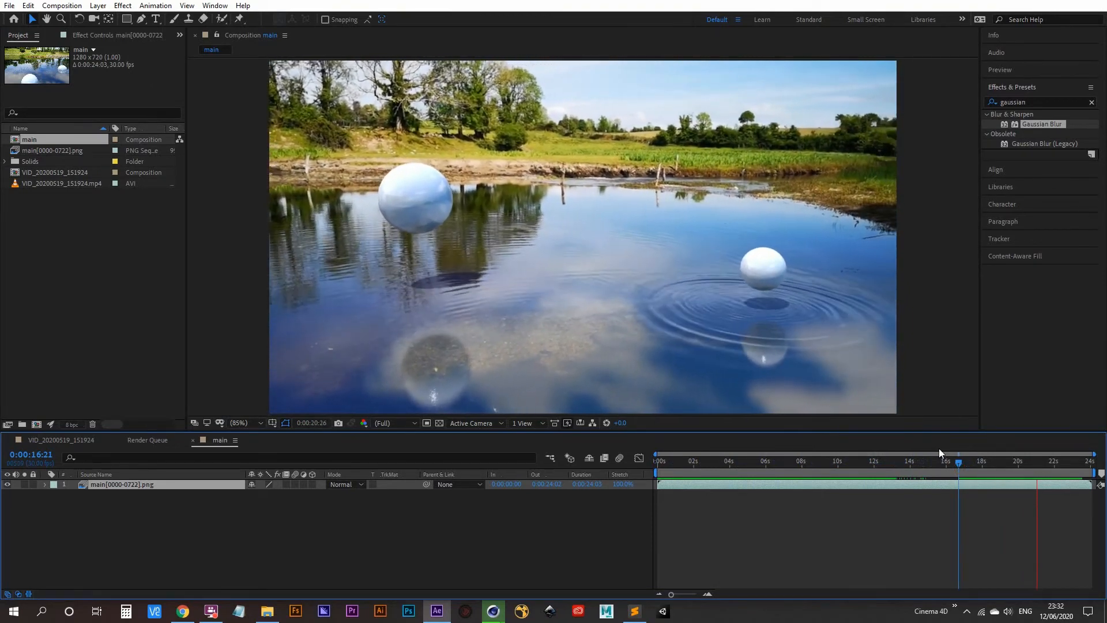
pyautogui.moveTo(961, 464); pyautogui.dragTo(972, 460)
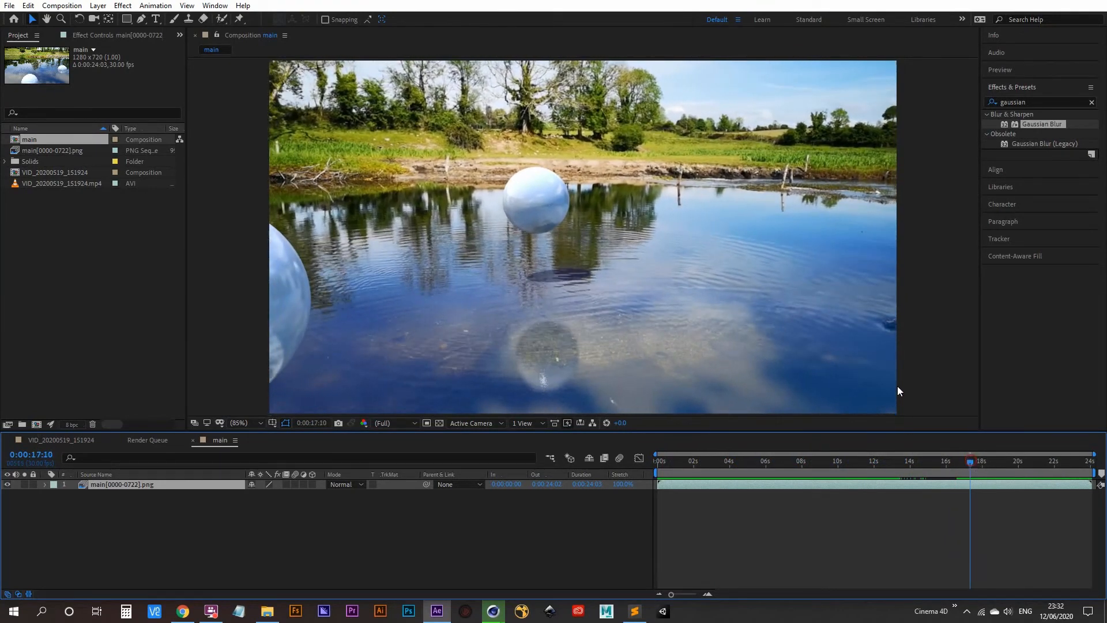
pyautogui.press('space')
pyautogui.press('space')
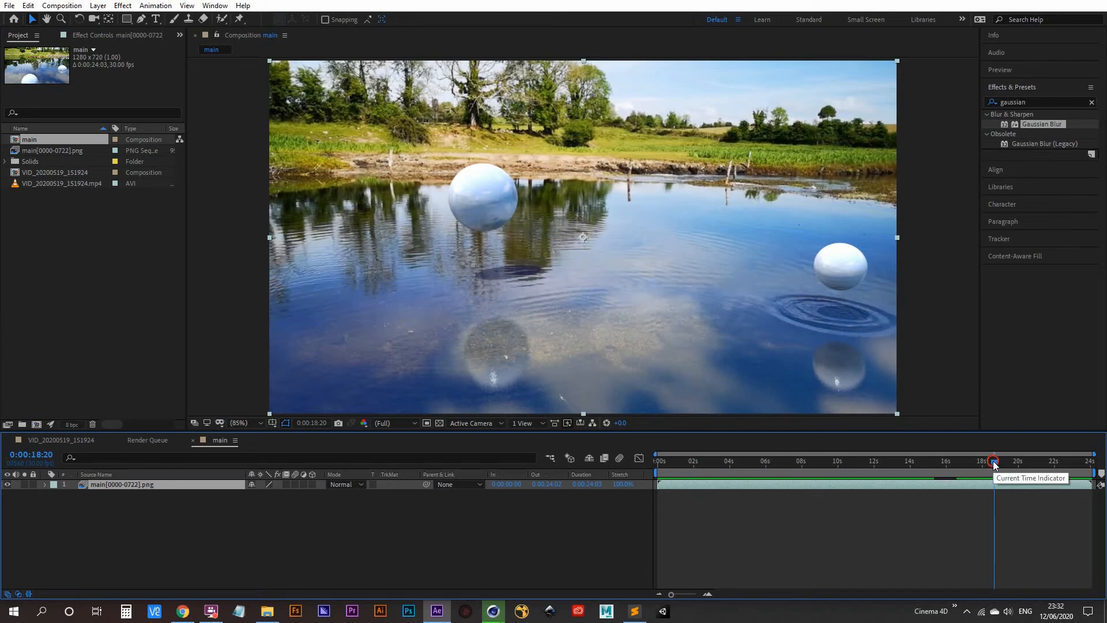
pyautogui.moveTo(993, 461); pyautogui.dragTo(835, 445)
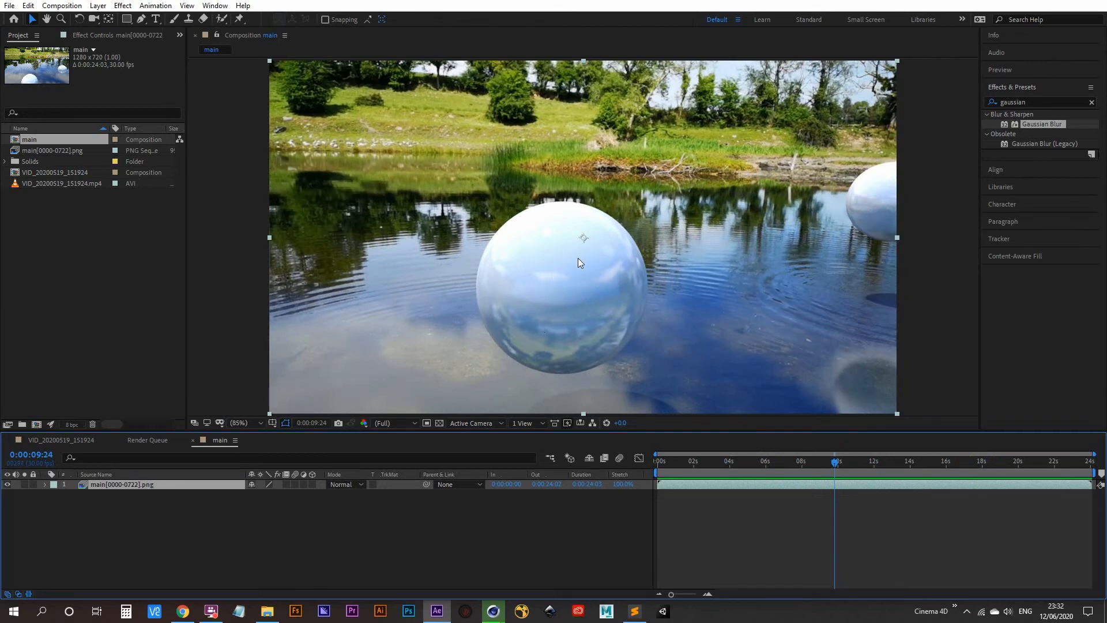
pyautogui.moveTo(836, 461); pyautogui.dragTo(932, 461)
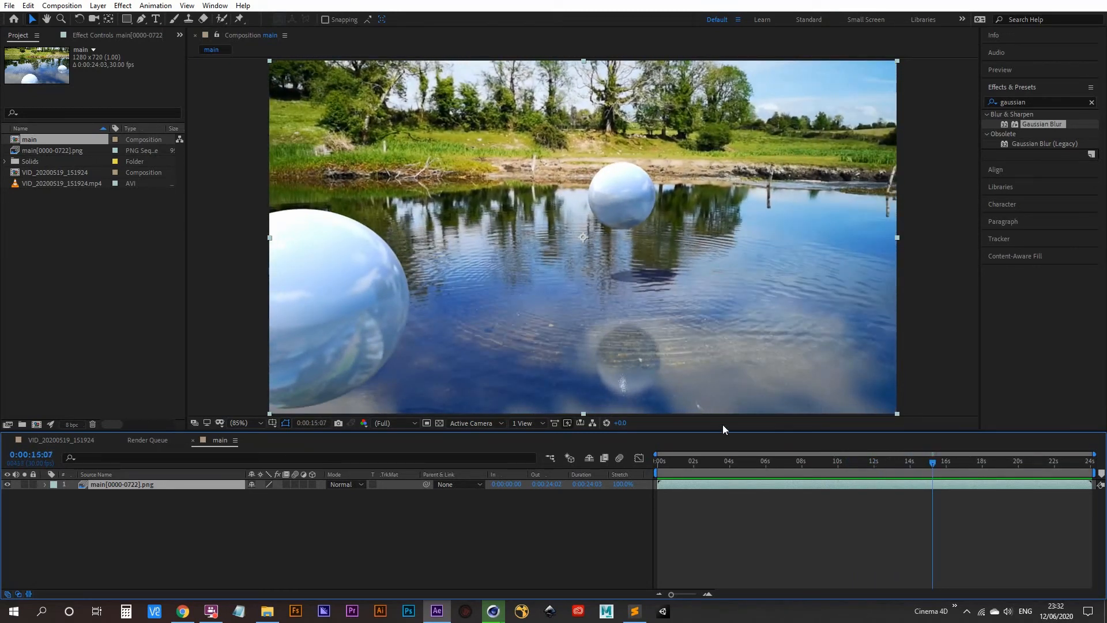
pyautogui.moveTo(688, 461); pyautogui.dragTo(723, 462)
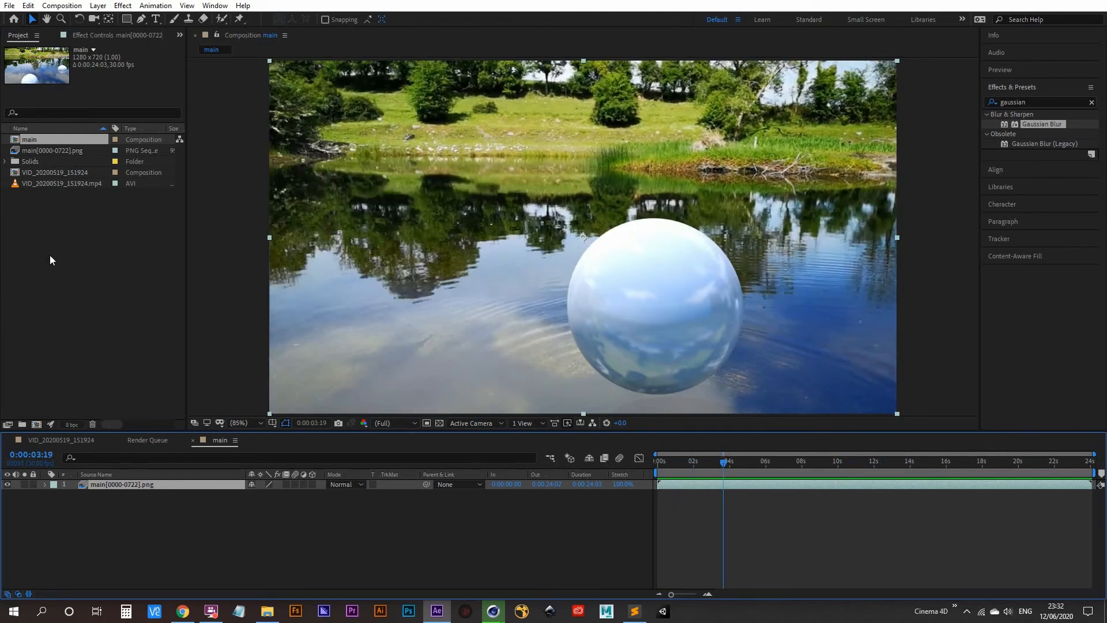
# - Import the object buffer frames from the sequence's buffer folder as a PNG sequence, starting with buffer_object_1_0000
pyautogui.doubleClick(109, 273)
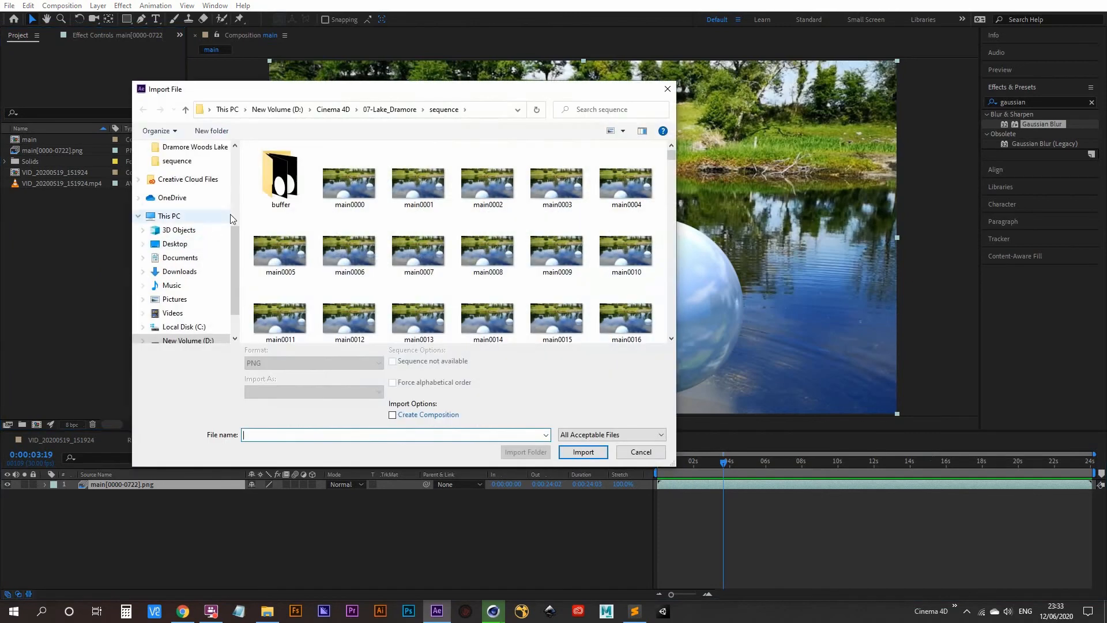
pyautogui.doubleClick(289, 184)
pyautogui.click(278, 191)
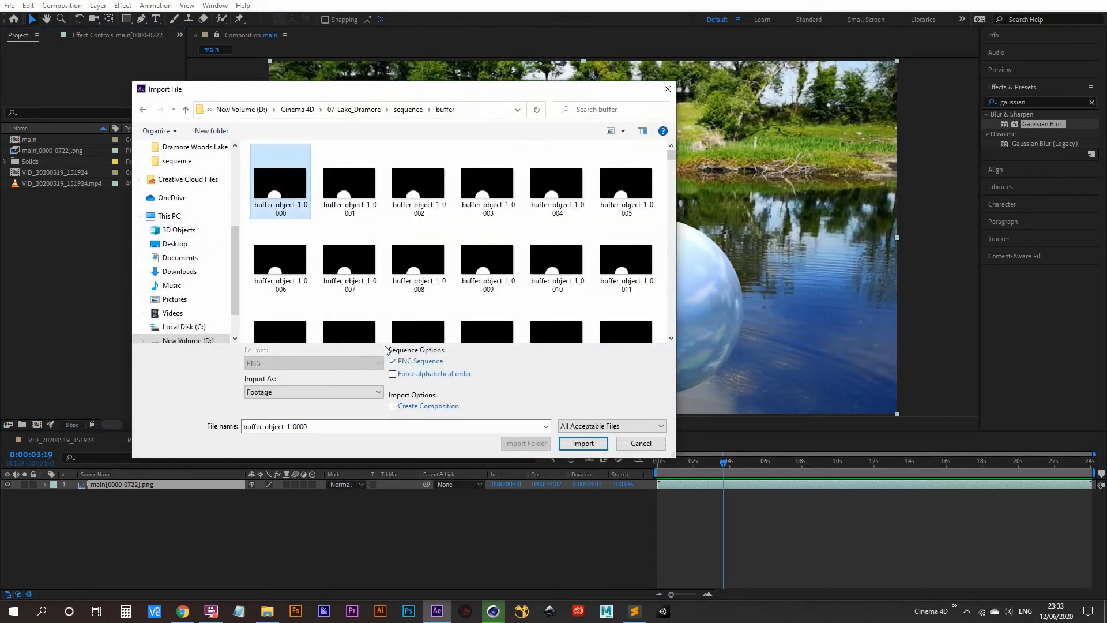
pyautogui.click(393, 361)
pyautogui.click(584, 443)
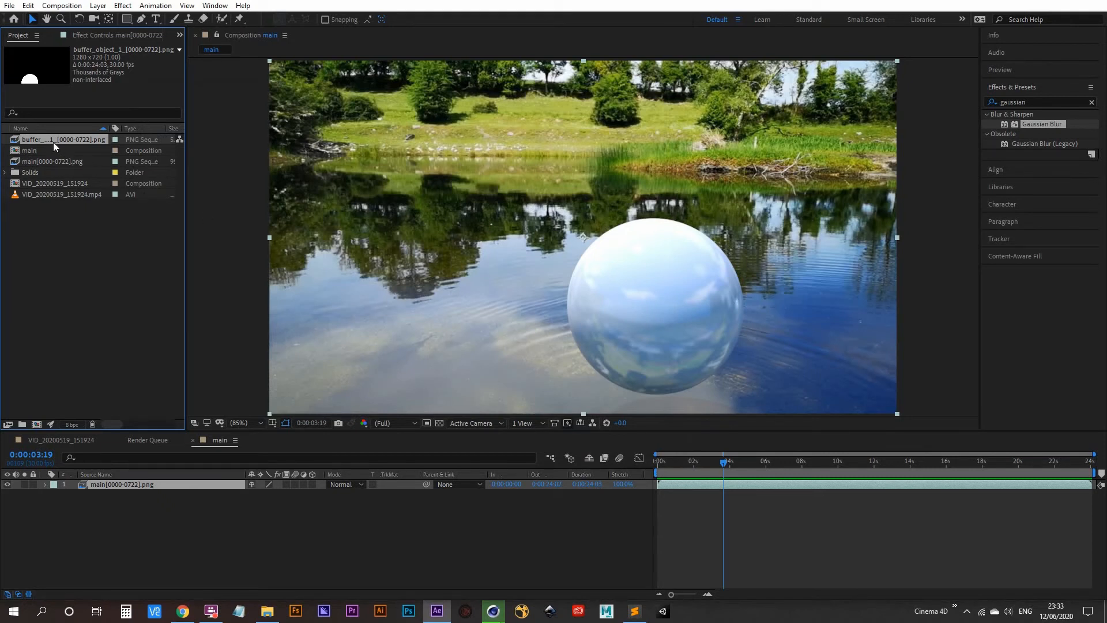
# - Place the buffer sequence above the main layer in the composition and toggle its visibility to compare the mask with the render
pyautogui.moveTo(54, 141); pyautogui.dragTo(102, 483)
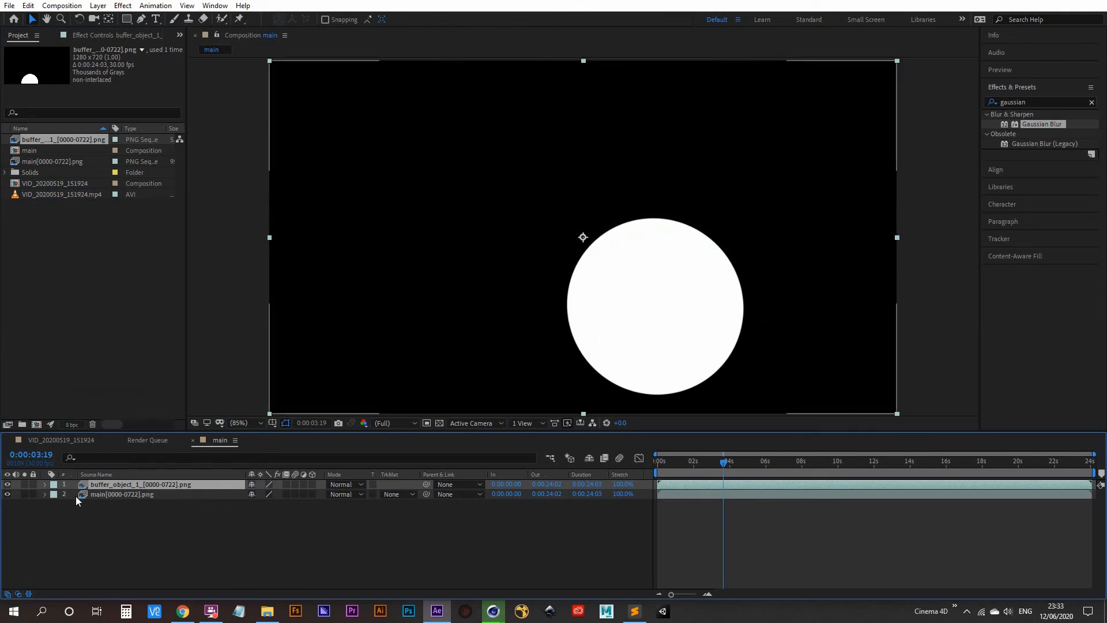
pyautogui.click(7, 485)
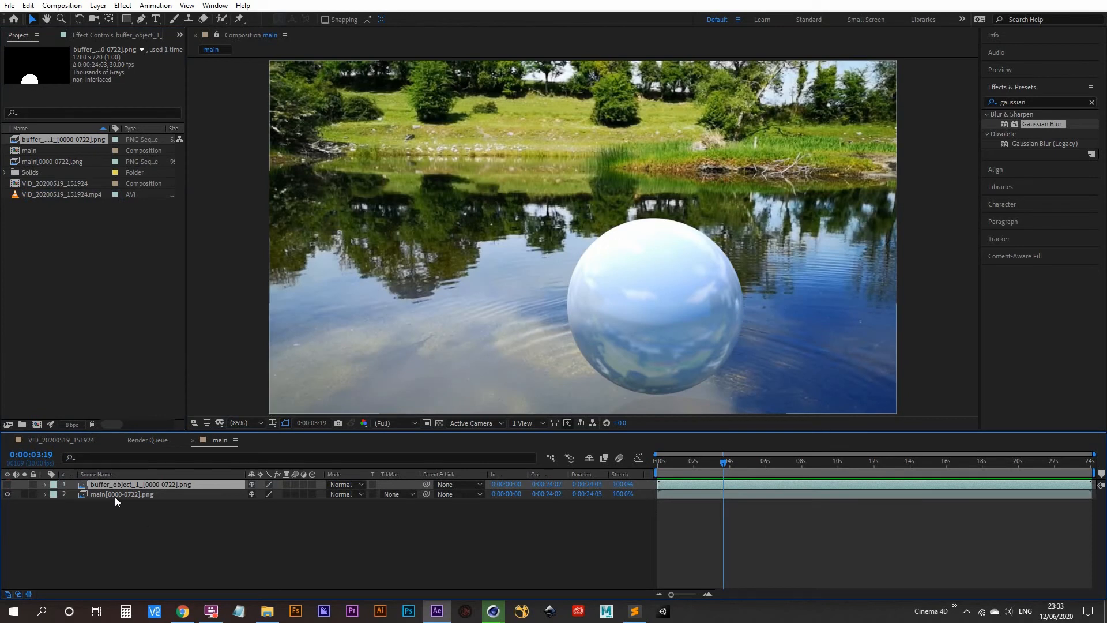
pyautogui.click(116, 496)
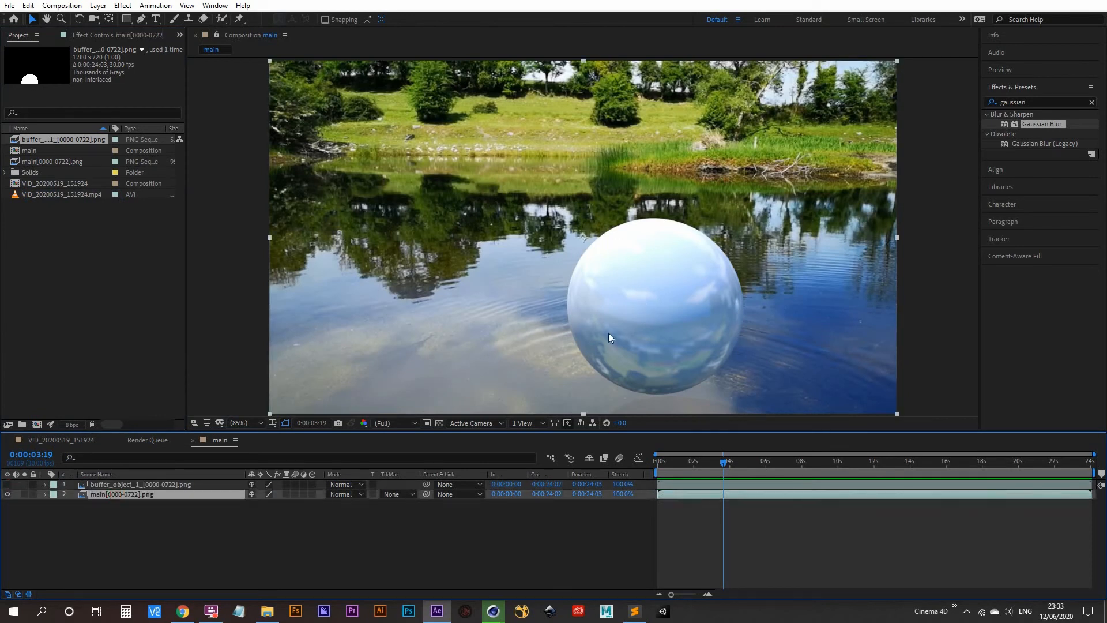
pyautogui.click(114, 484)
pyautogui.click(7, 484)
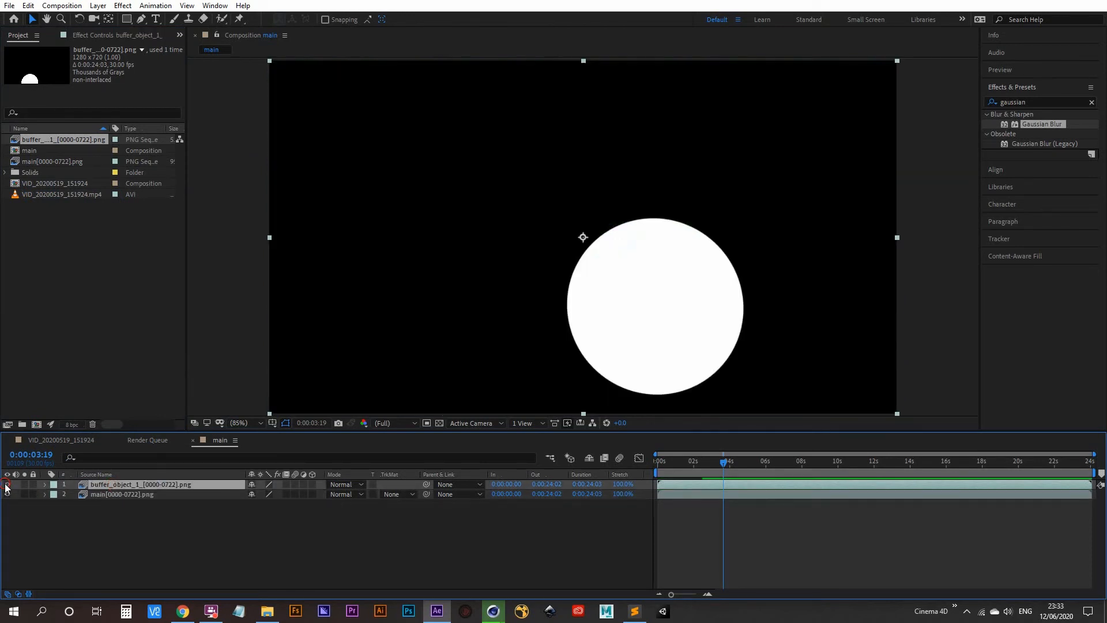
# - Set the main layer's track matte to Luma Matte using the buffer_object_1 layer
pyautogui.click(147, 496)
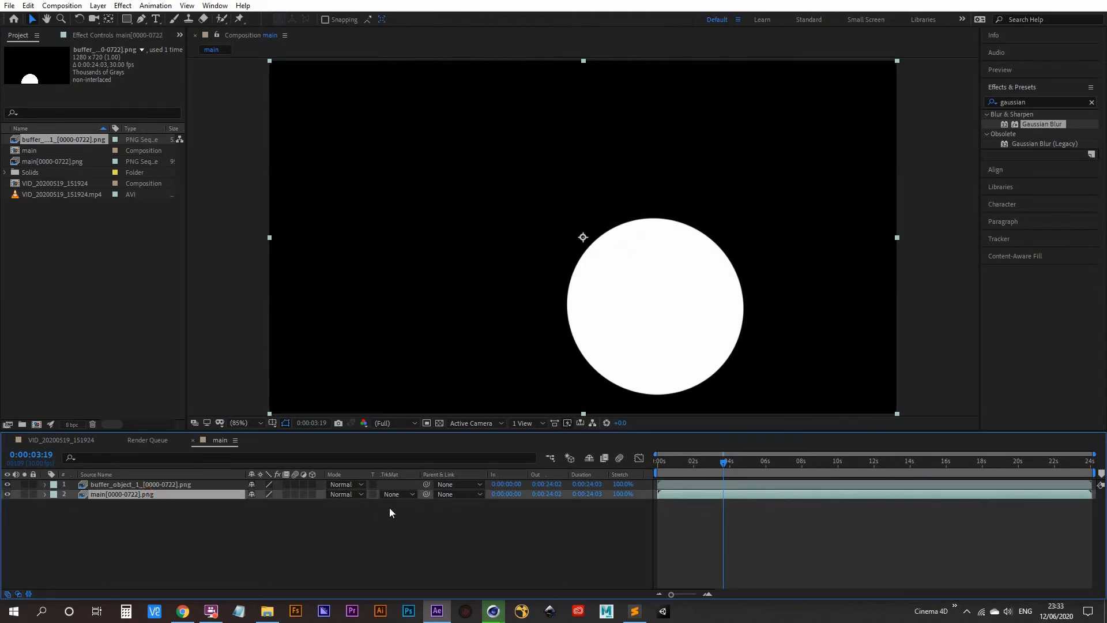
pyautogui.click(402, 496)
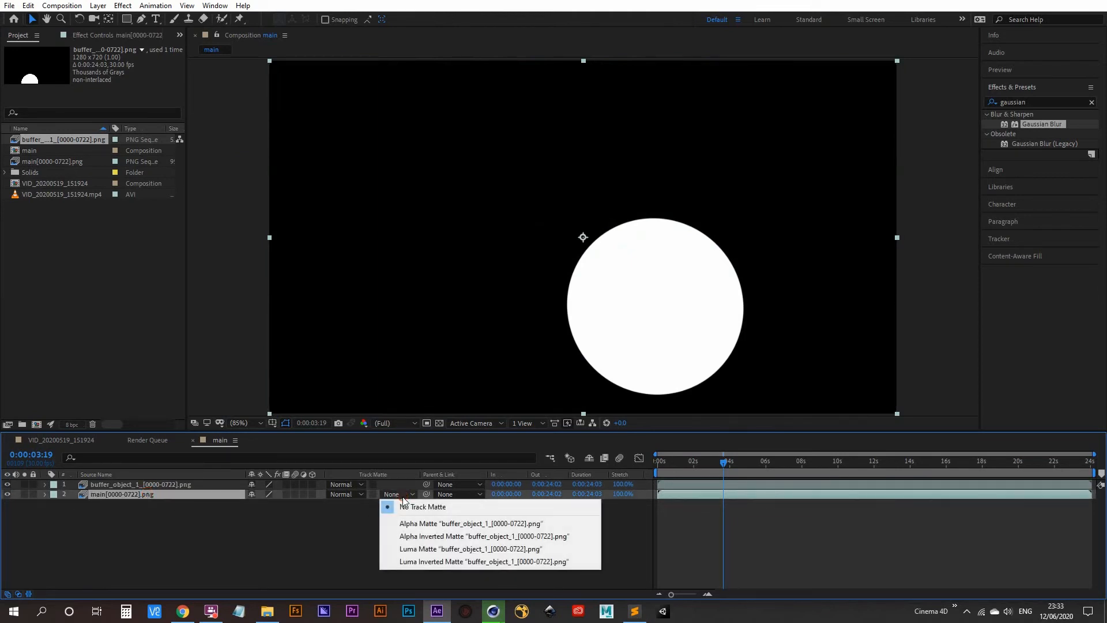
pyautogui.click(425, 550)
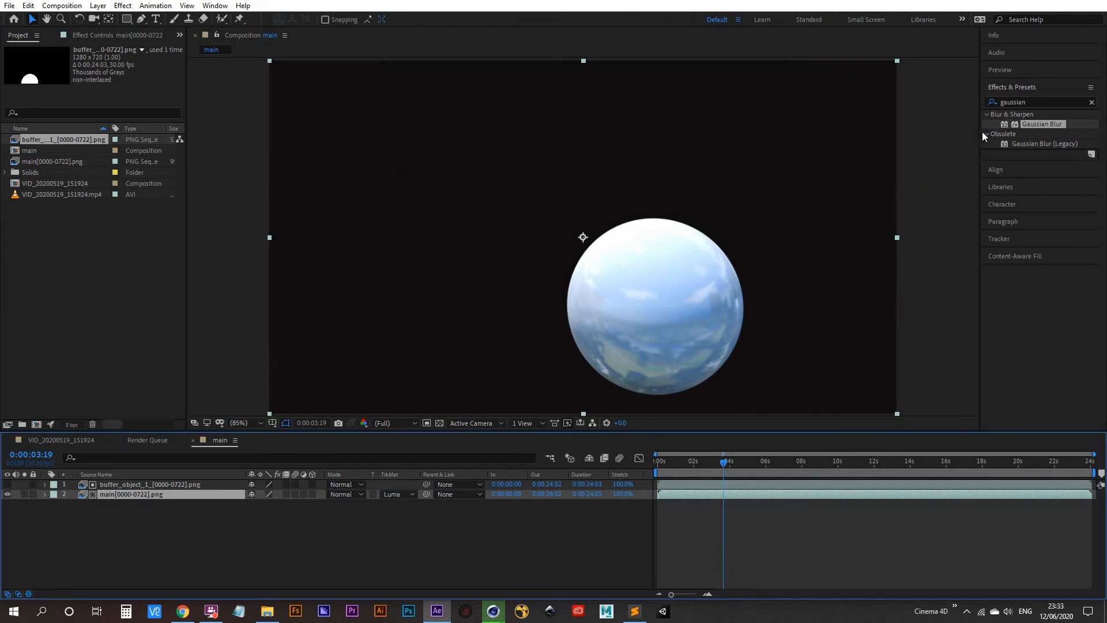
# - Apply Gaussian Blur to the matted main layer, try a higher blurriness on the sphere, and return the blurriness to 0
pyautogui.click(1036, 102)
pyautogui.moveTo(1038, 103); pyautogui.dragTo(980, 101)
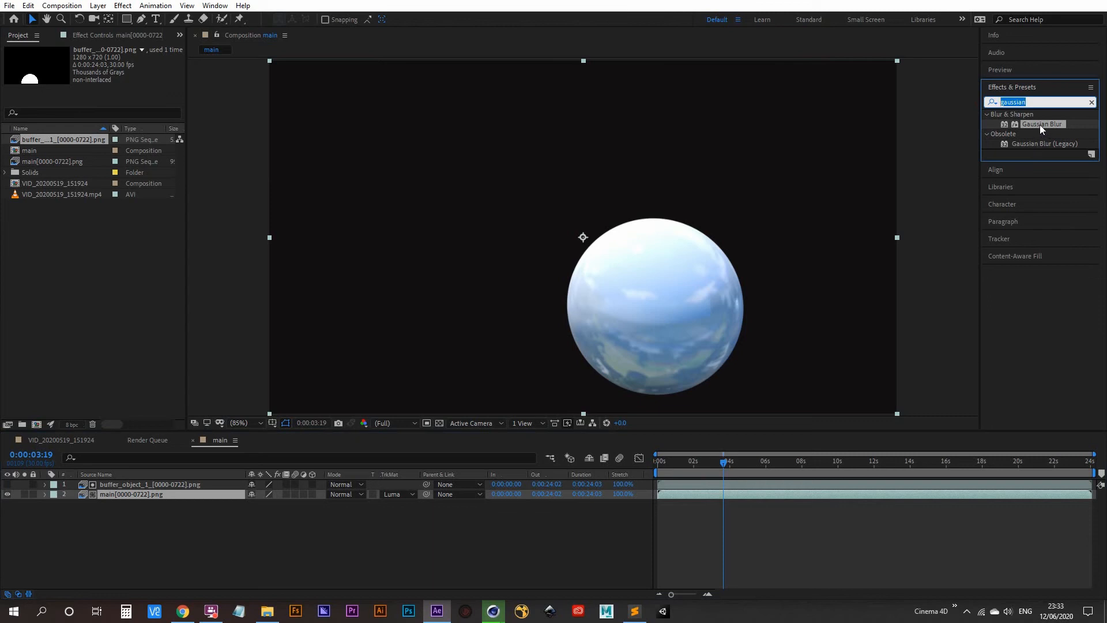
pyautogui.moveTo(1039, 123); pyautogui.dragTo(129, 495)
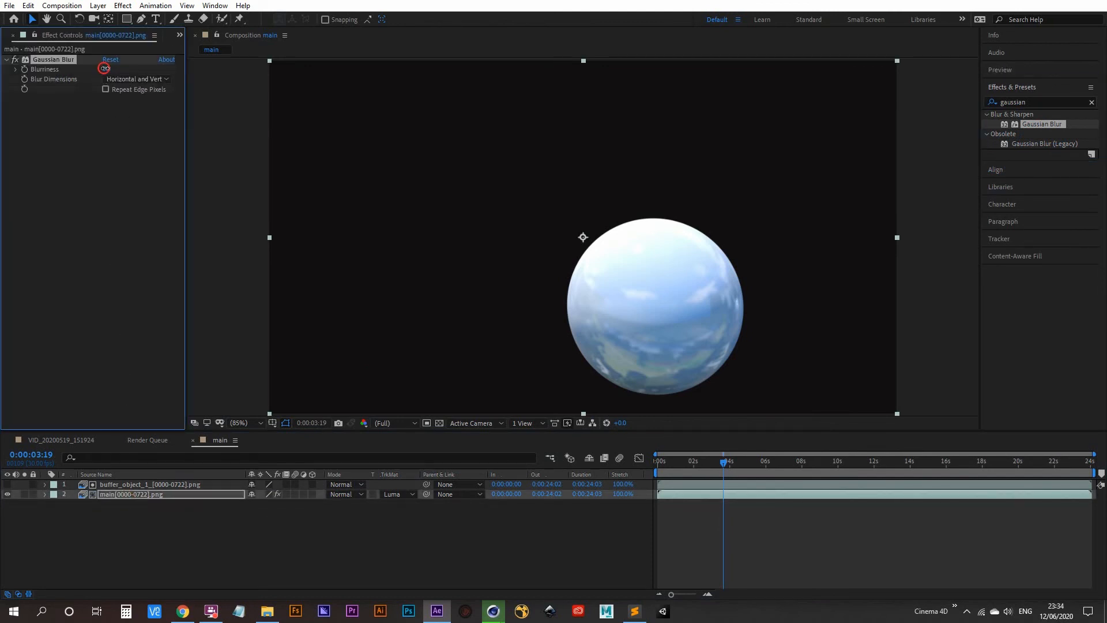
pyautogui.moveTo(108, 69); pyautogui.dragTo(267, 56)
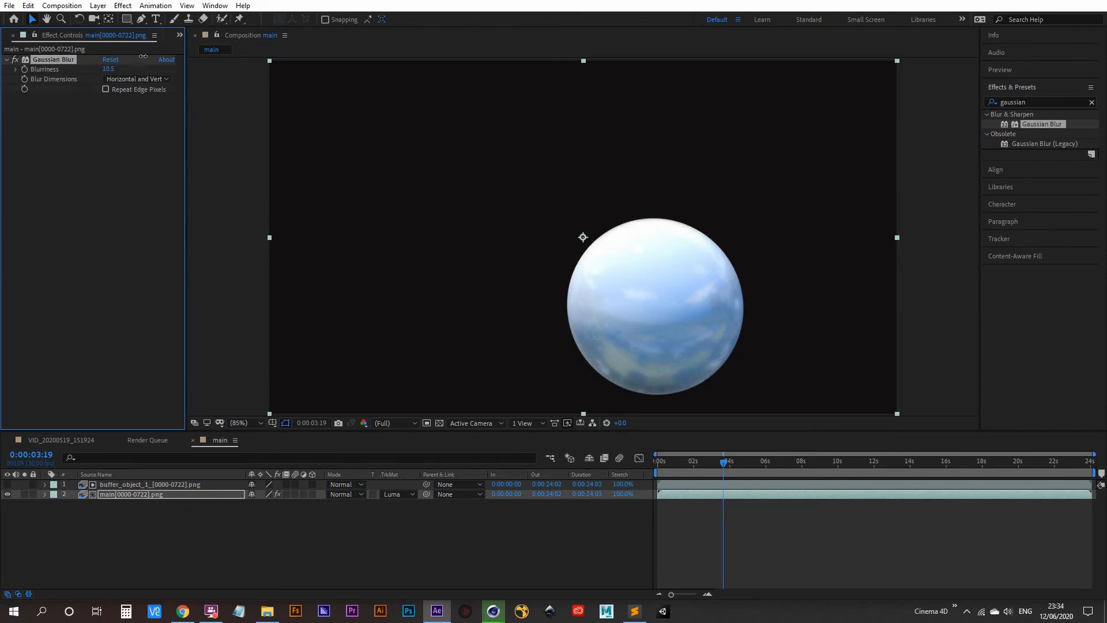
pyautogui.moveTo(139, 55); pyautogui.dragTo(3, 57)
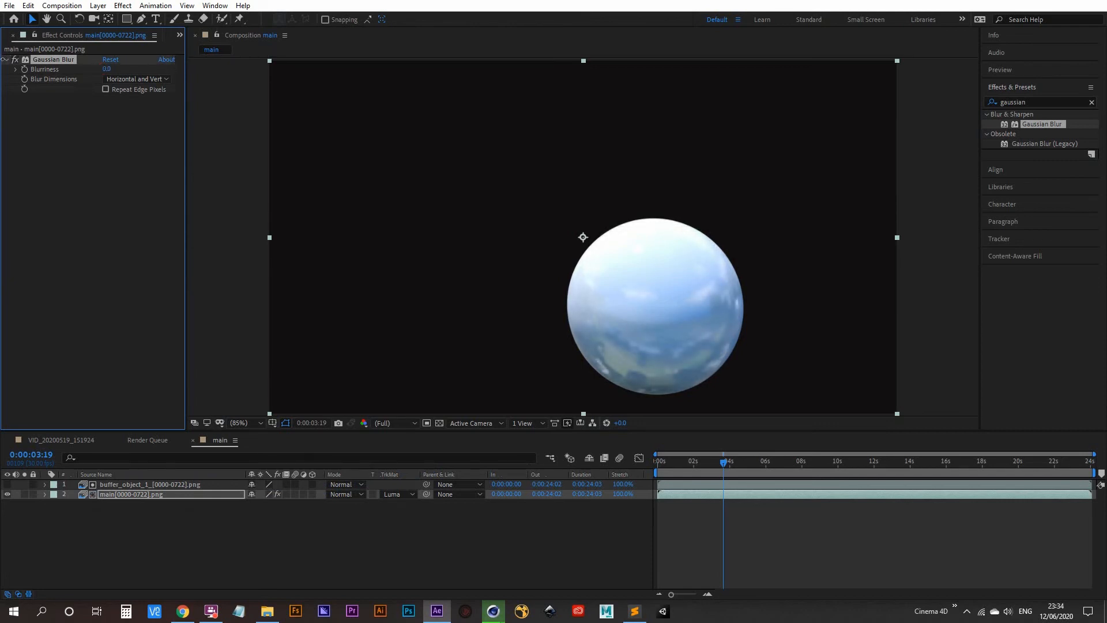
# - Duplicate the matted main layer to the bottom of the stack as a background with no track matte and no Gaussian Blur
pyautogui.click(124, 497)
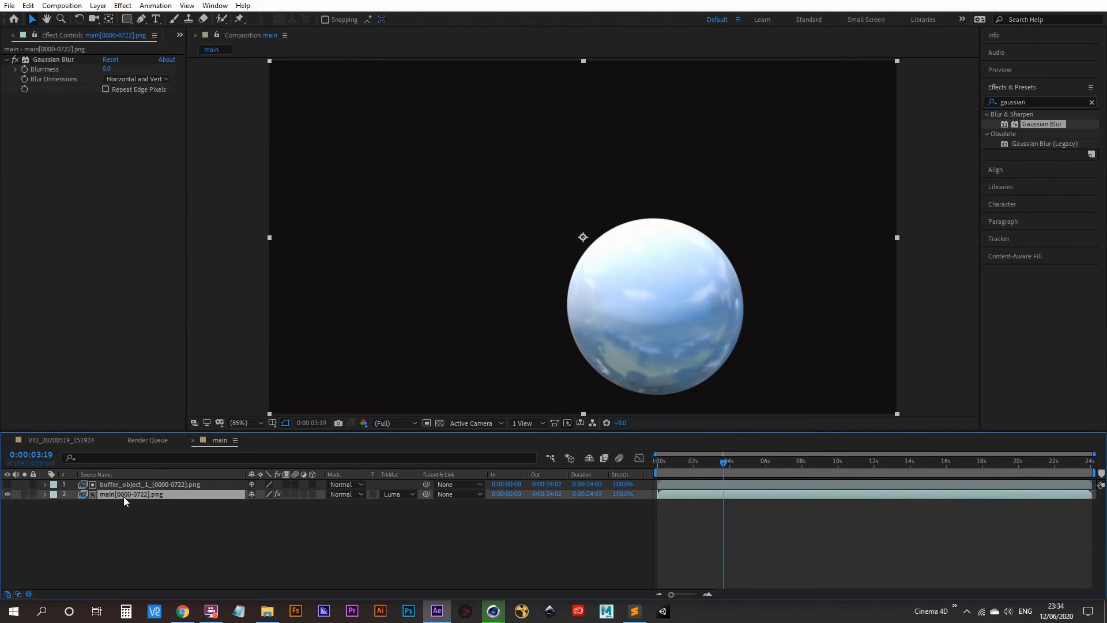
pyautogui.hotkey('ctrl', 'd')
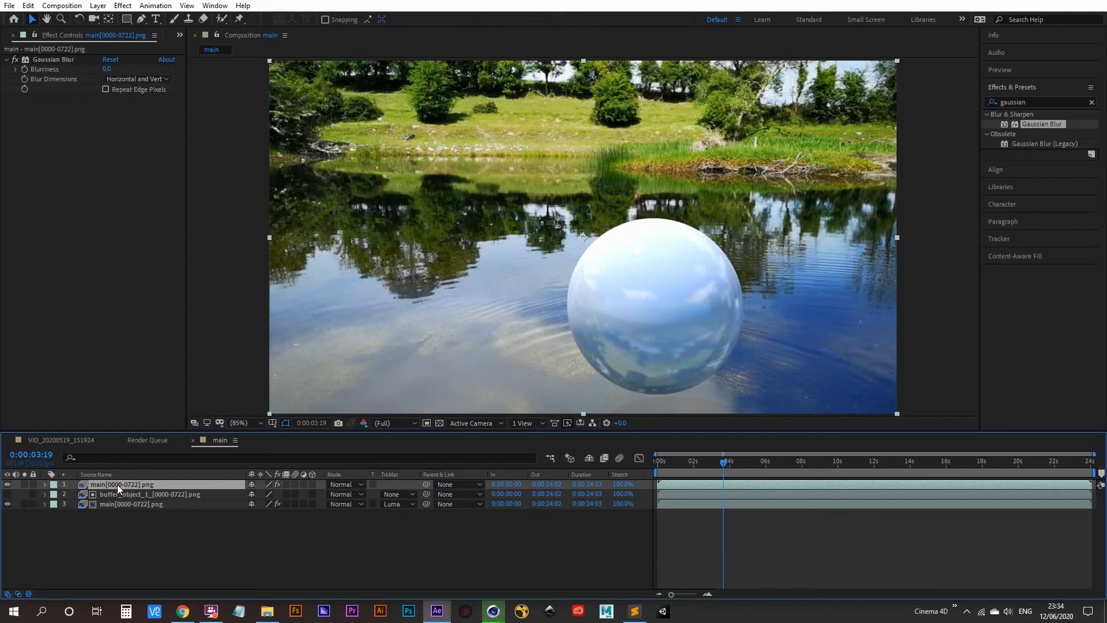
pyautogui.moveTo(116, 484); pyautogui.dragTo(115, 516)
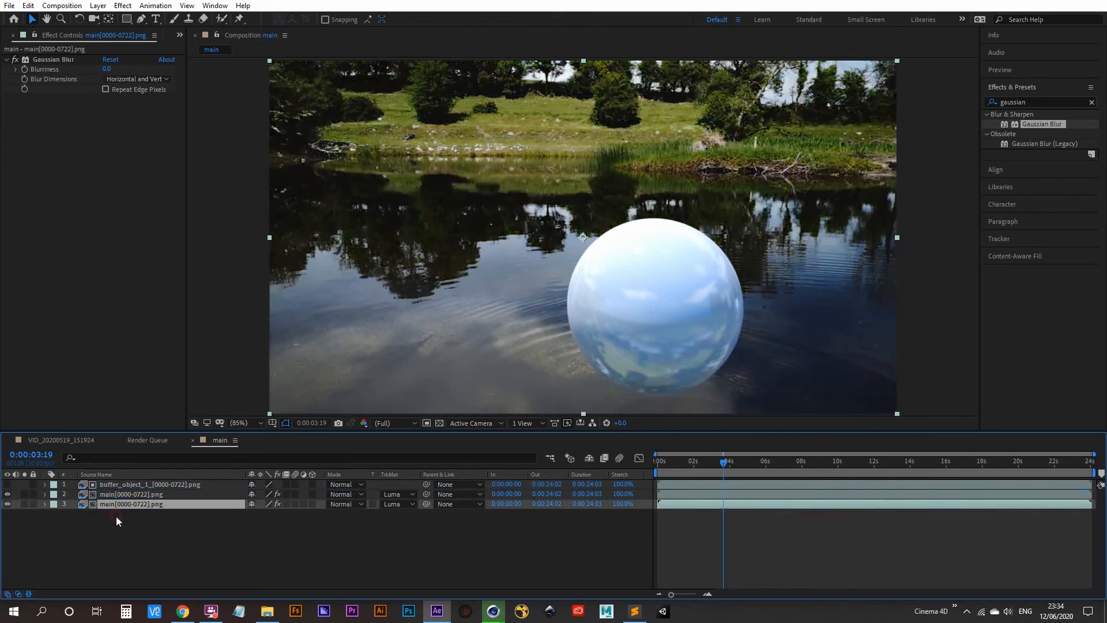
pyautogui.click(403, 506)
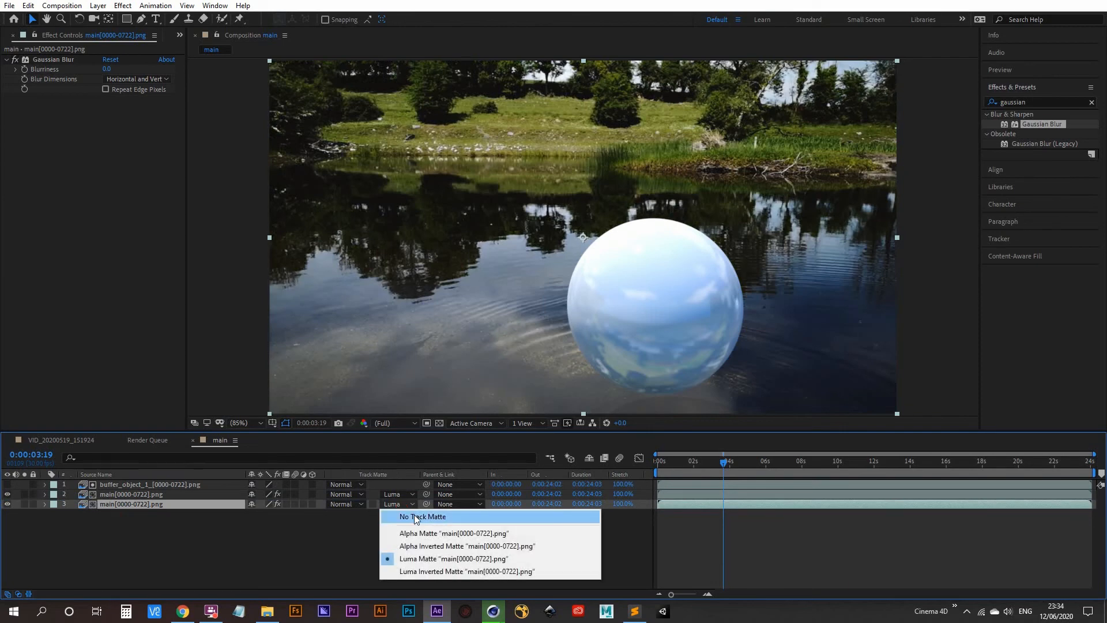
pyautogui.click(416, 518)
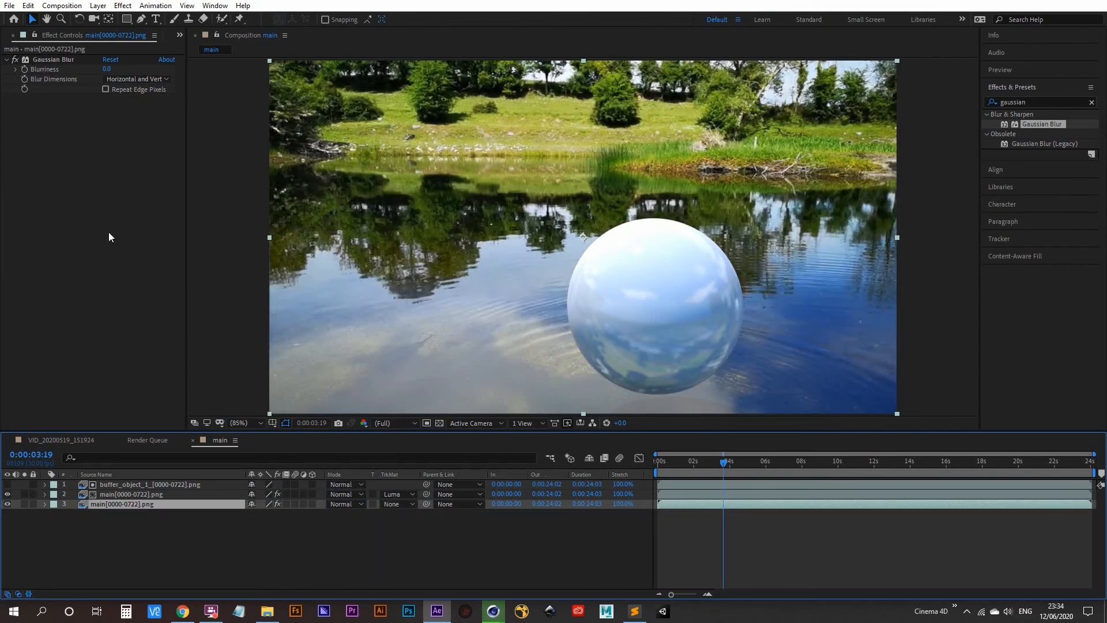
pyautogui.click(50, 59)
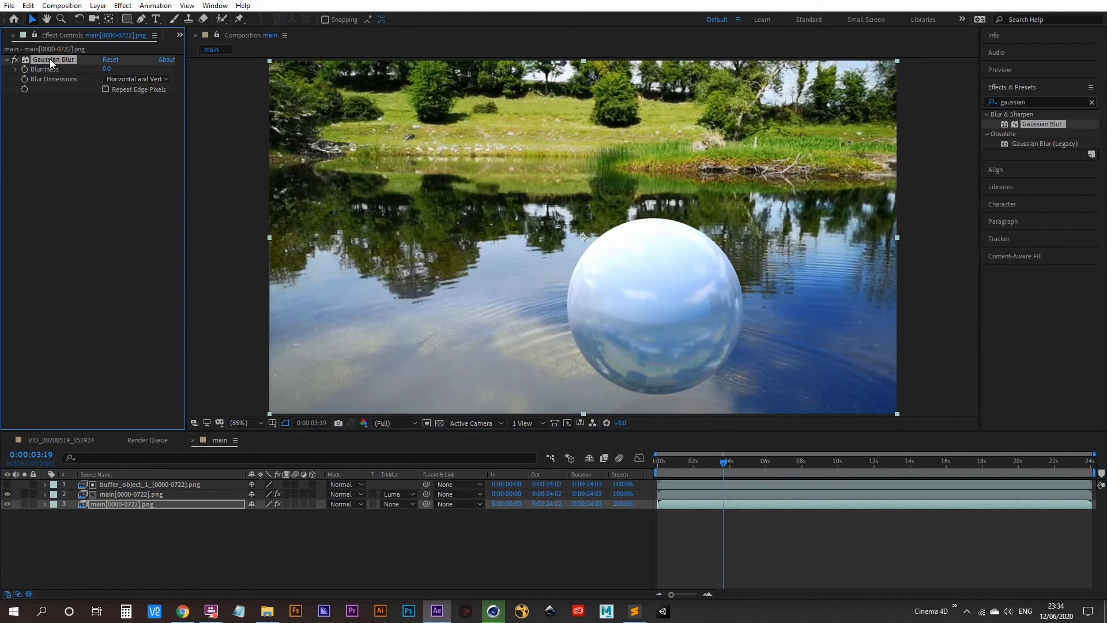
pyautogui.press('Delete')
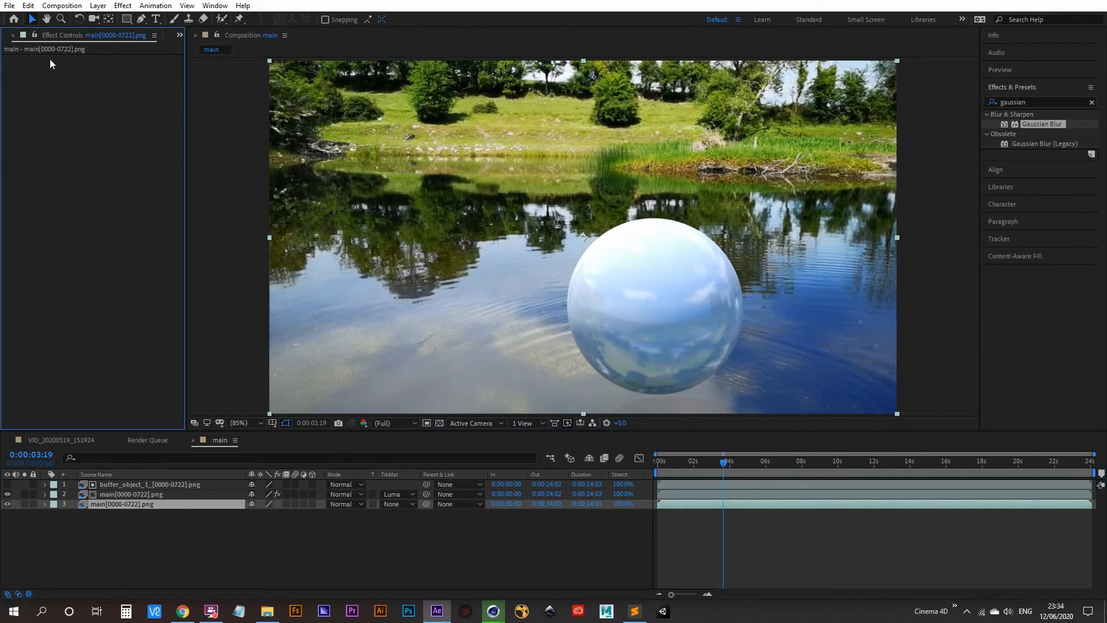
# - Preview the matted main layer's motion and set a Gaussian Blur Blurriness keyframe of 0 at 0:00:05:17
pyautogui.click(100, 494)
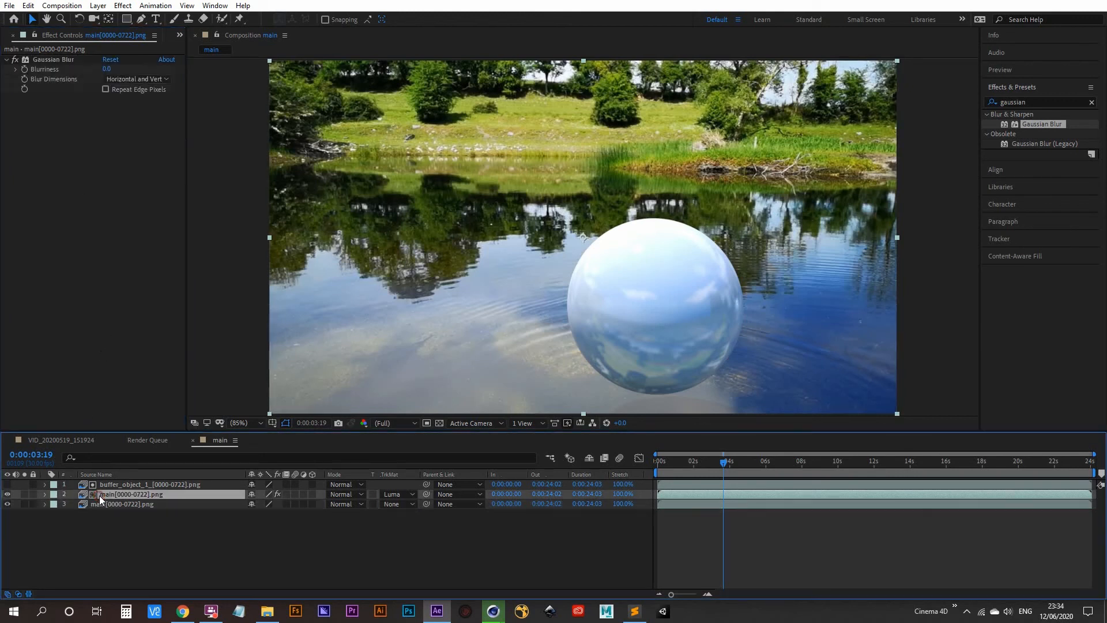
pyautogui.moveTo(707, 463); pyautogui.dragTo(905, 462)
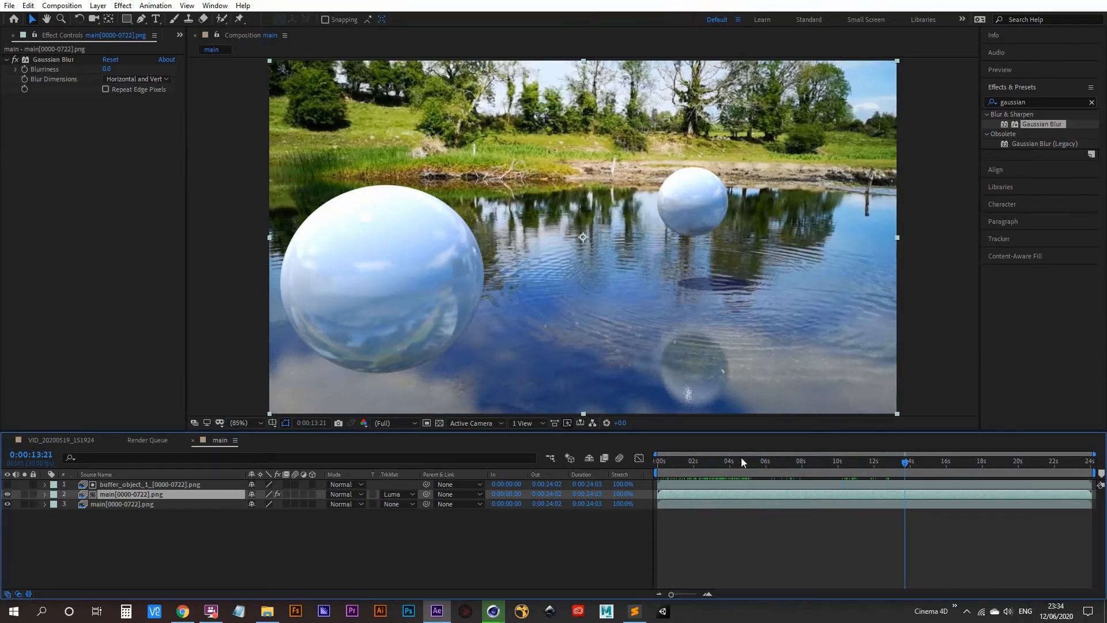
pyautogui.moveTo(744, 460); pyautogui.dragTo(585, 453)
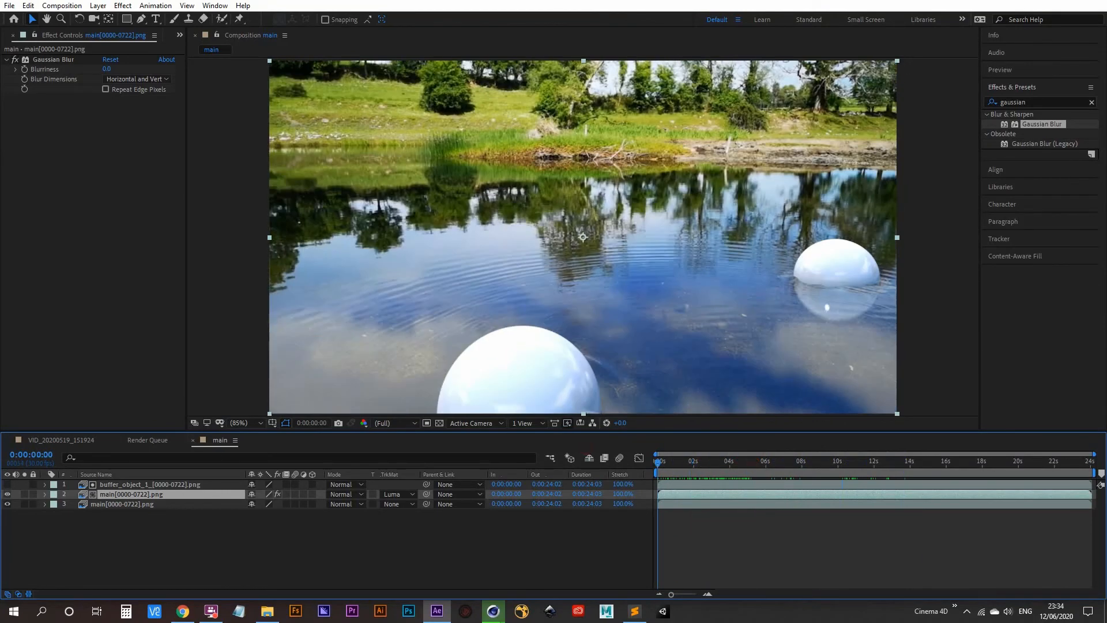
pyautogui.press('space')
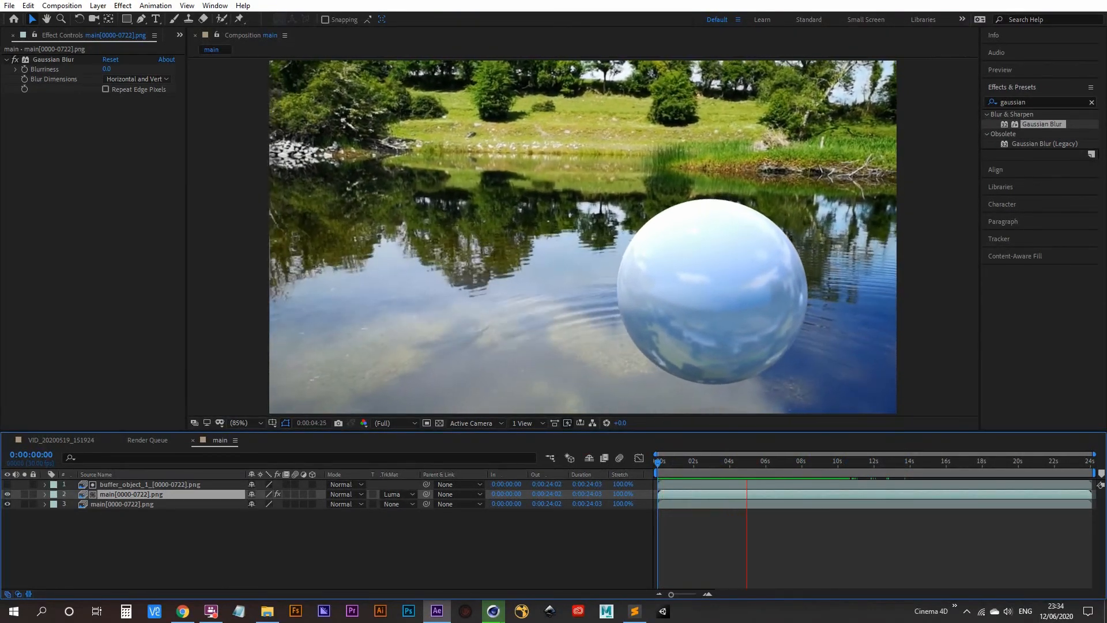
pyautogui.press('space')
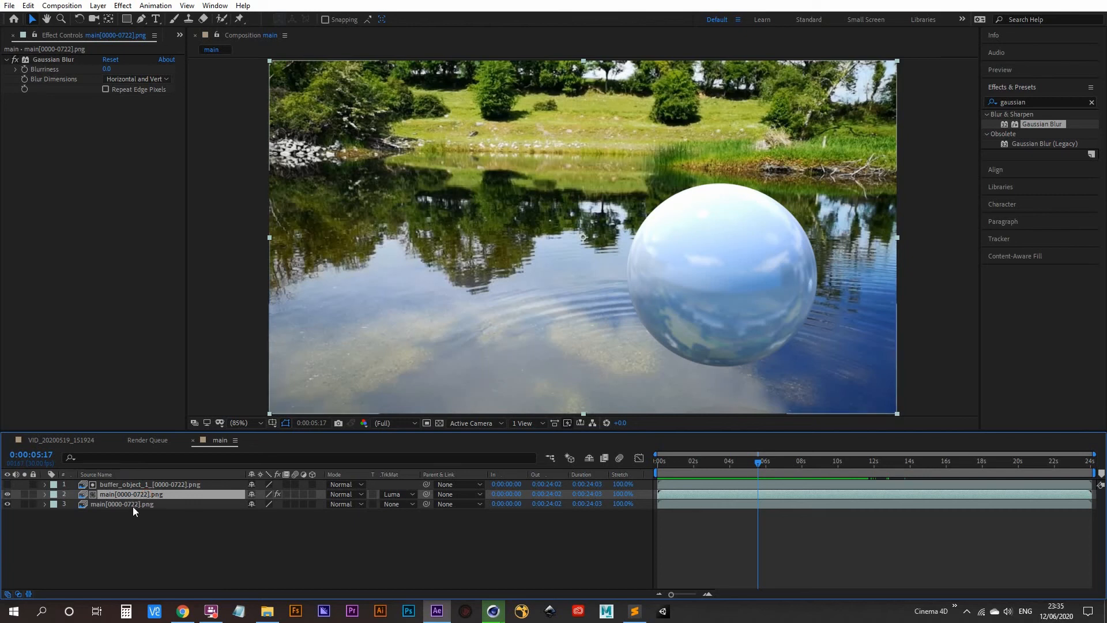
pyautogui.click(24, 69)
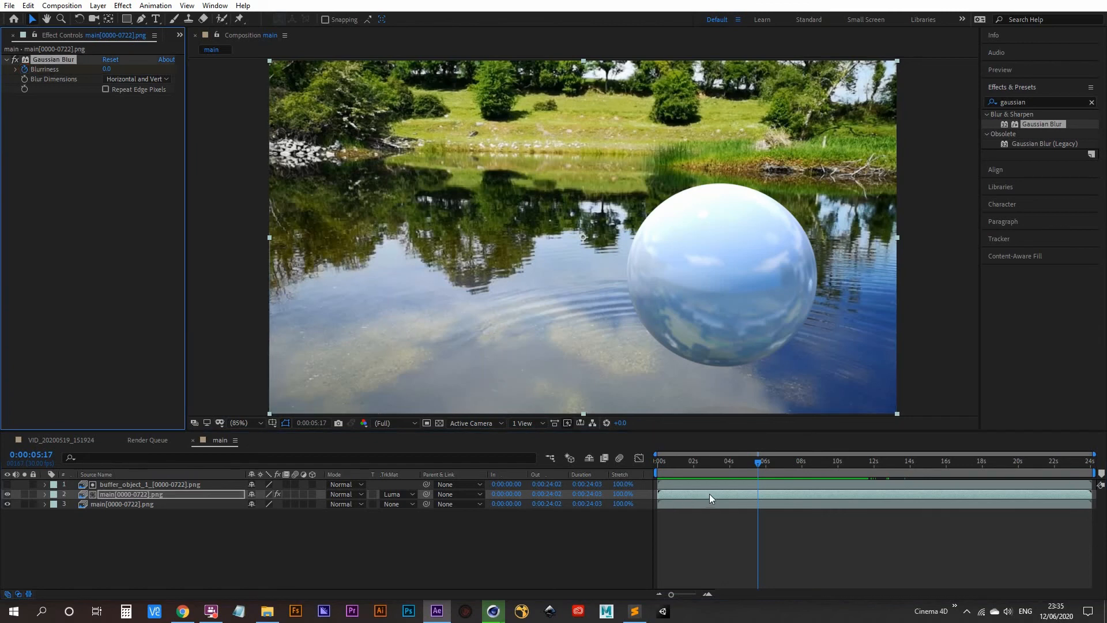
# - Set a Gaussian Blur Blurriness keyframe of 1.3 at 0:00:07:02 on the matted main layer and reveal its keyframes in the timeline
pyautogui.press('space')
pyautogui.press('space')
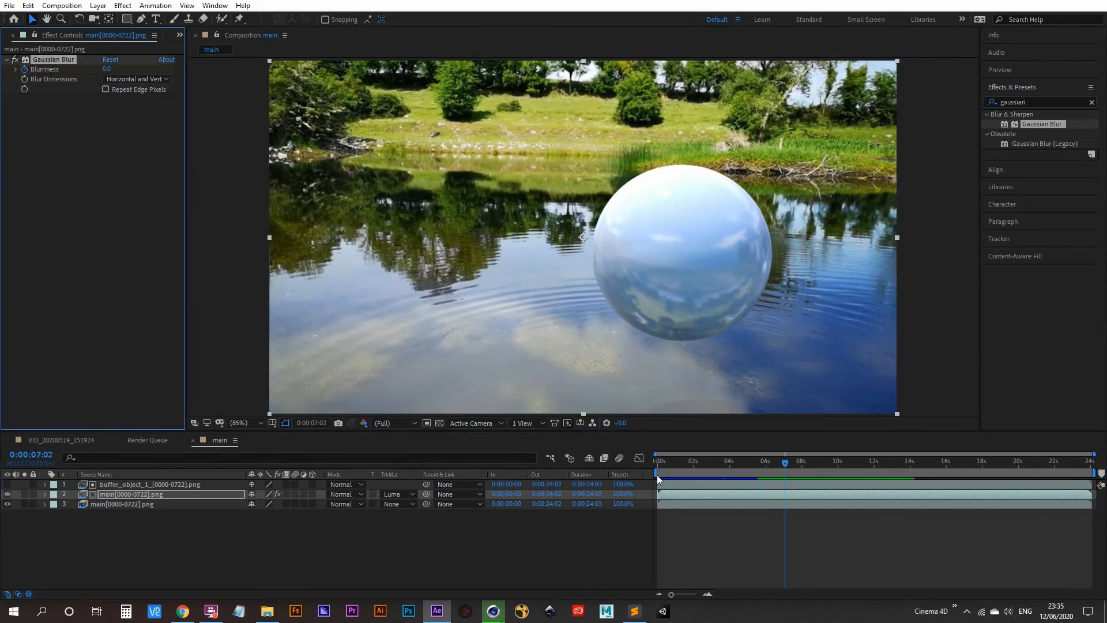
pyautogui.click(107, 69)
pyautogui.press('Return')
pyautogui.click(165, 493)
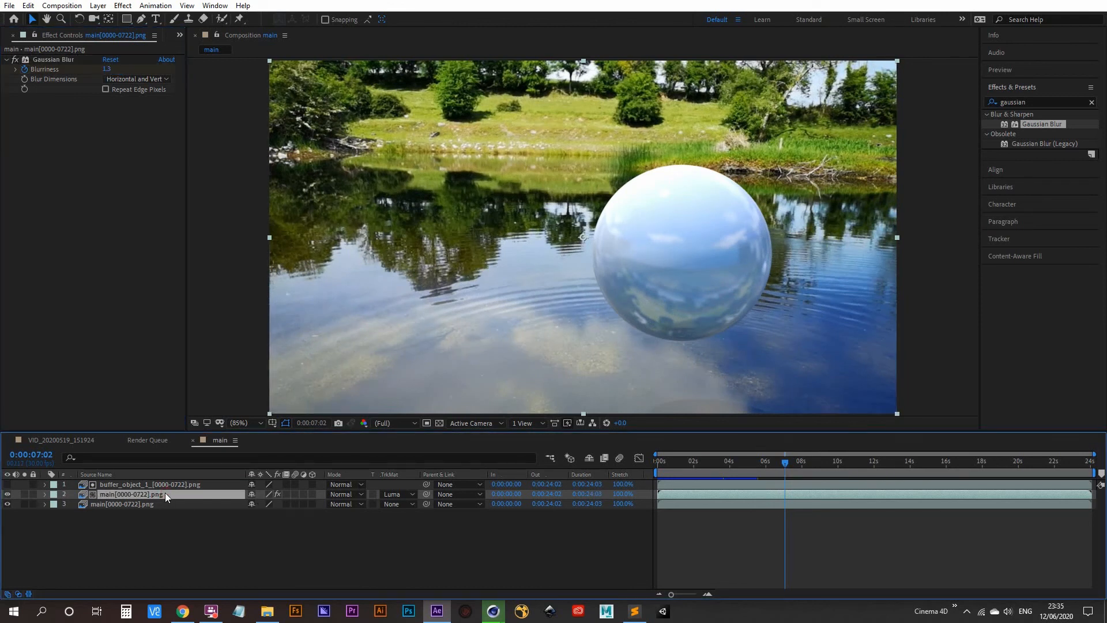
pyautogui.press('u')
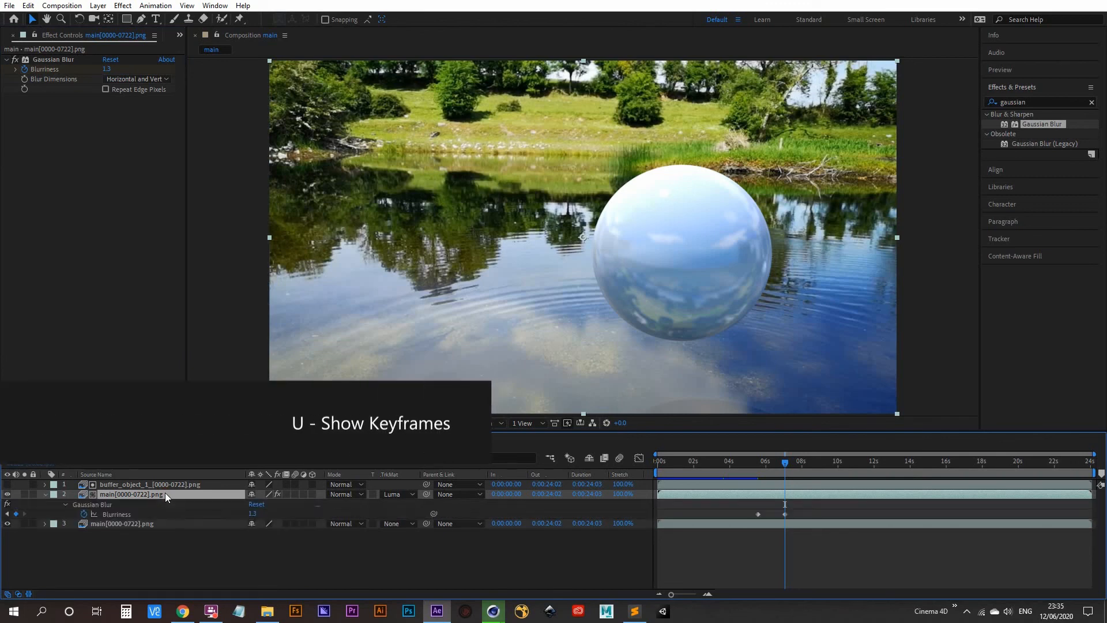
# - Preview the blur from 0:00:05:09 and add a Blurriness keyframe holding the value 1.3 at 0:00:11:10
pyautogui.moveTo(764, 463); pyautogui.dragTo(753, 463)
pyautogui.press('space')
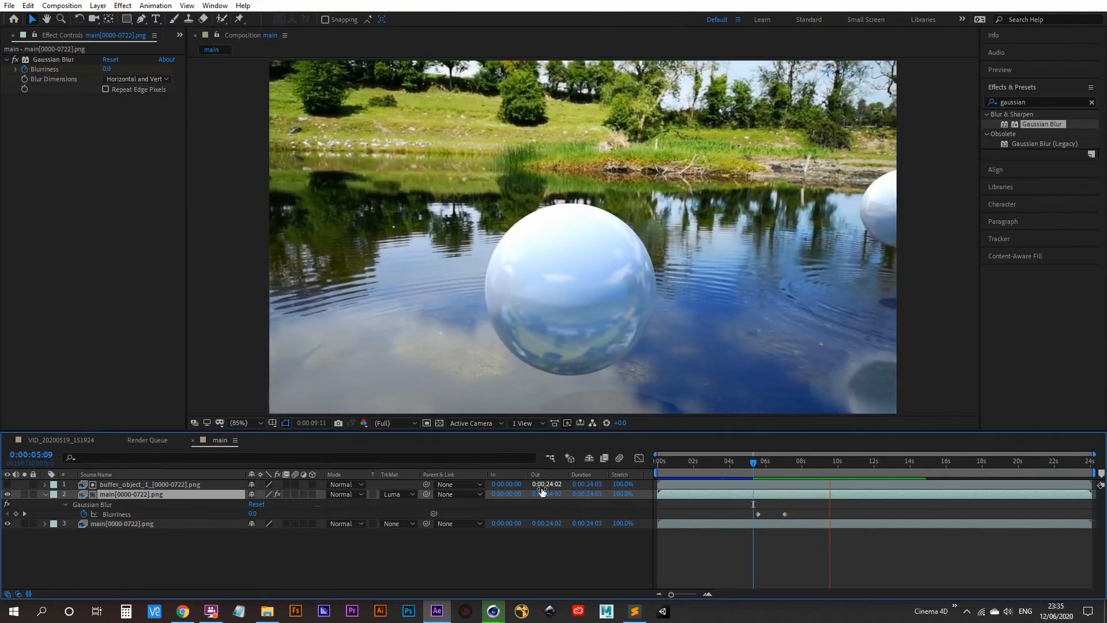
pyautogui.press('space')
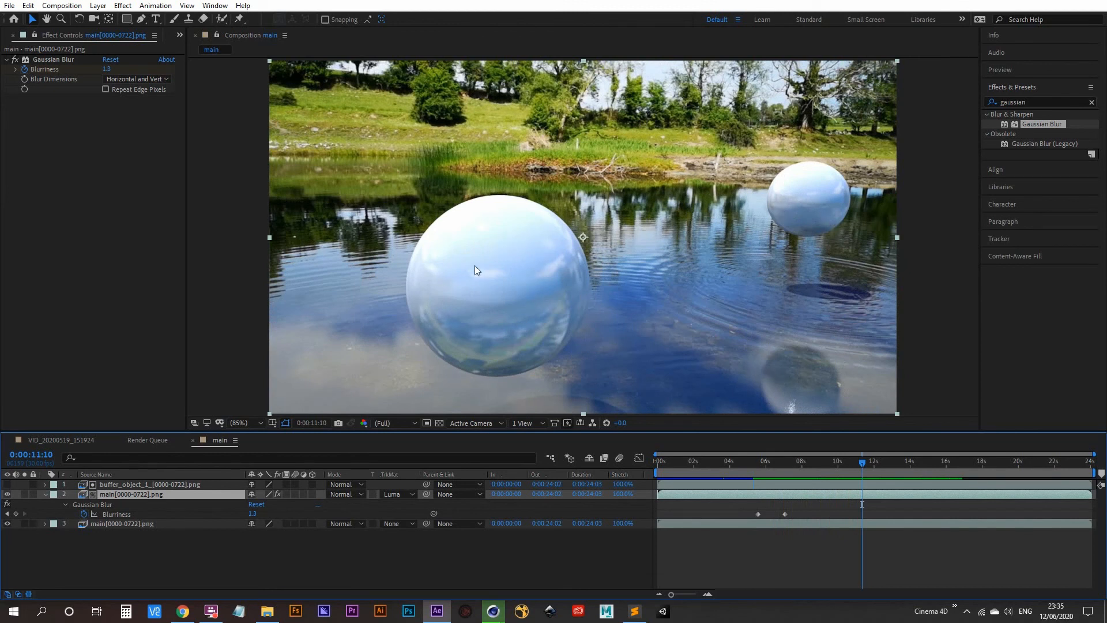
pyautogui.click(15, 514)
# - Set a Blurriness keyframe of 7.3 at 0:00:15:03 for the sphere leaving the frame and preview the animation from 0:00:10:11
pyautogui.press('space')
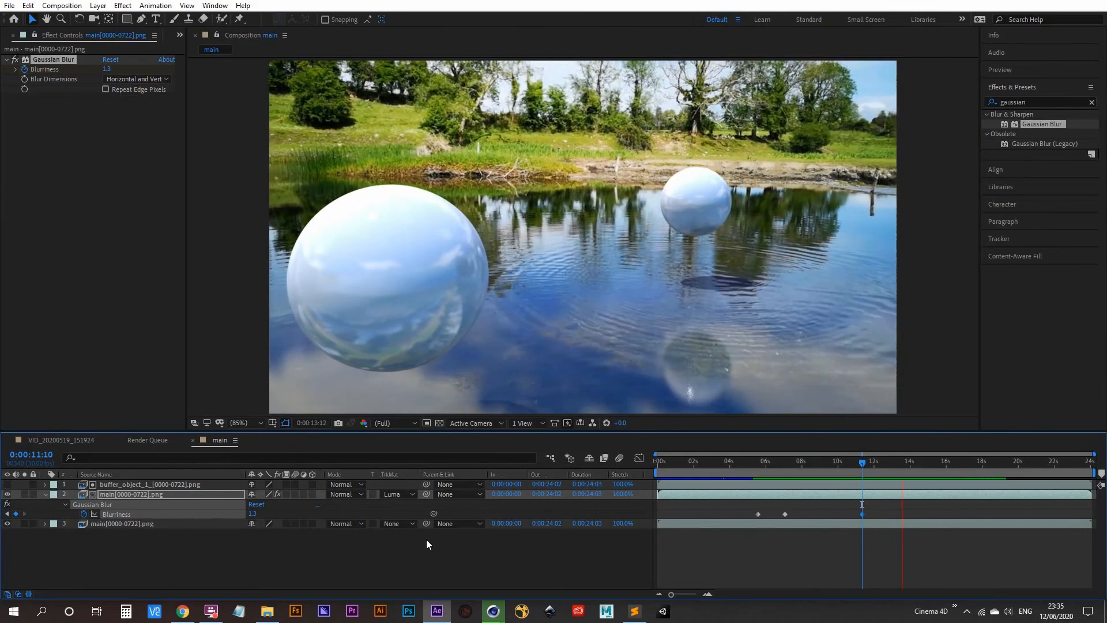
pyautogui.press('space')
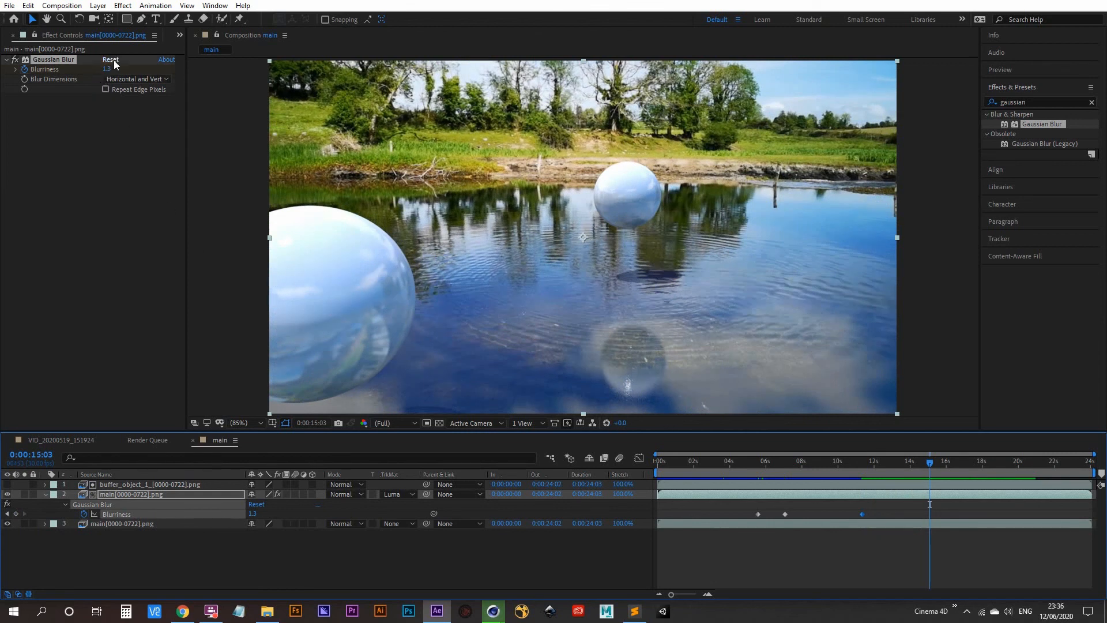
pyautogui.moveTo(104, 71); pyautogui.dragTo(295, 65)
pyautogui.moveTo(397, 78); pyautogui.dragTo(158, 78)
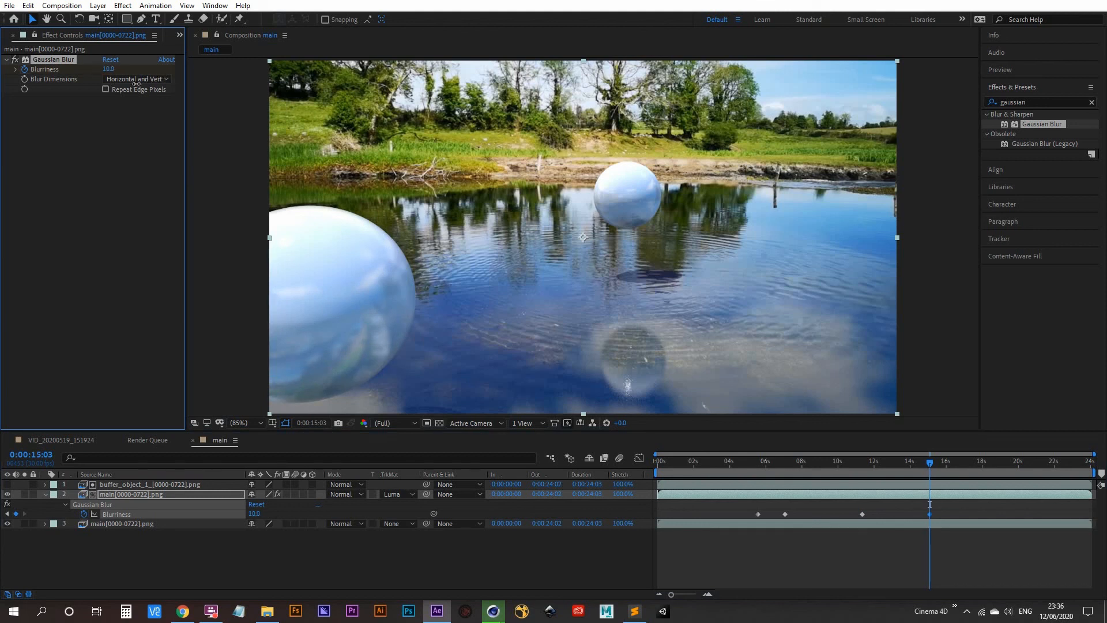
pyautogui.moveTo(136, 83); pyautogui.dragTo(128, 87)
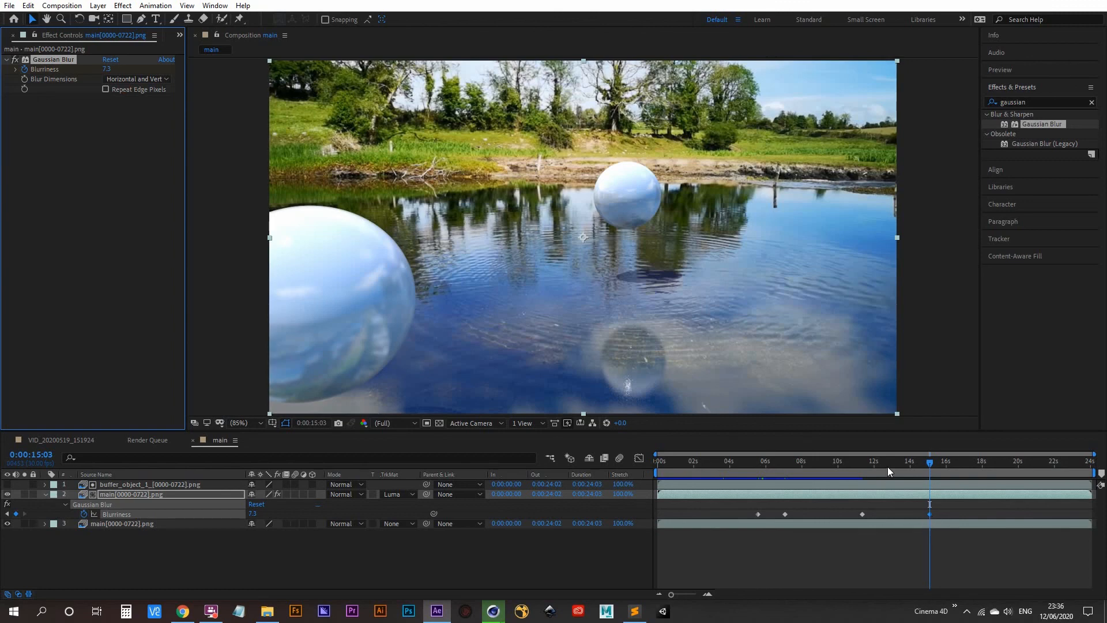
pyautogui.moveTo(888, 466); pyautogui.dragTo(844, 466)
pyautogui.press('space')
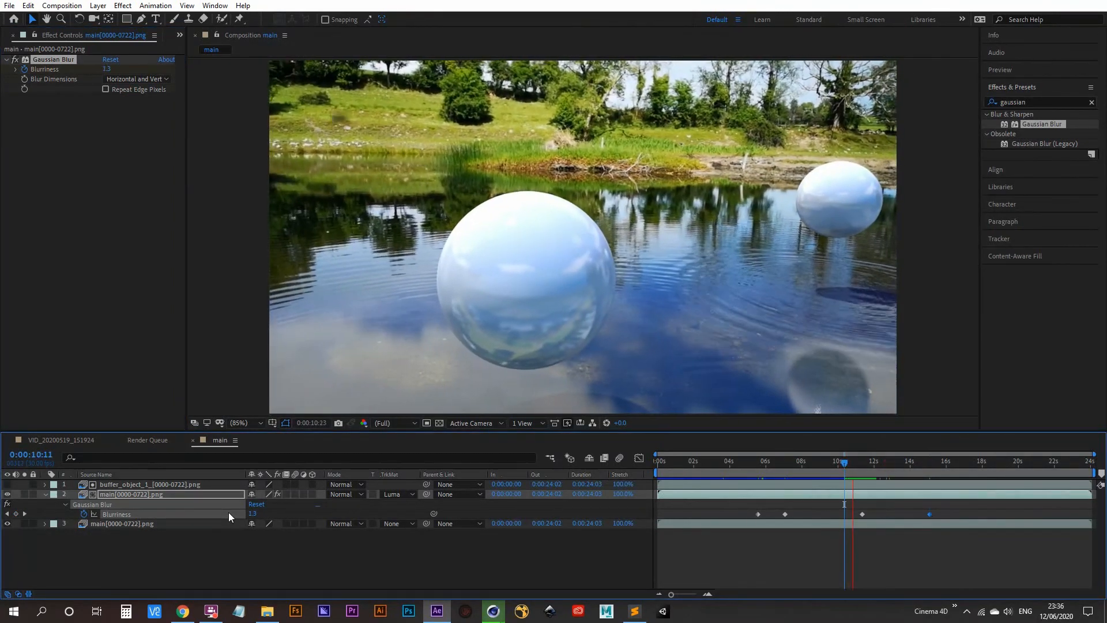